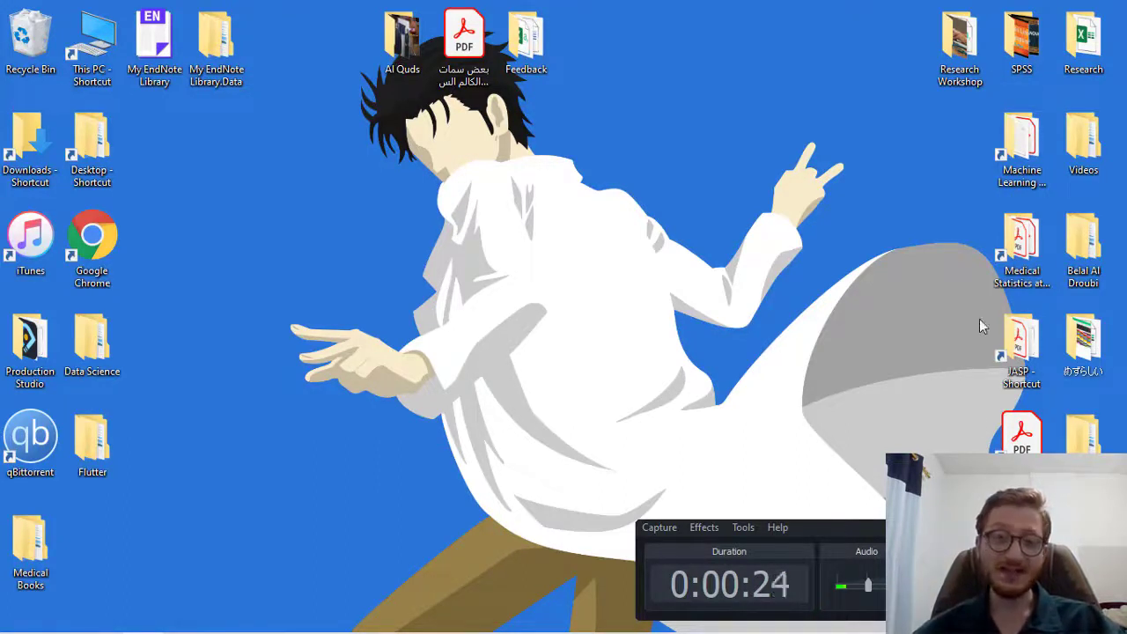
Open the Research Workshop folder full screen and select the Research Workshop 101.csv archive
double_click(944, 69)
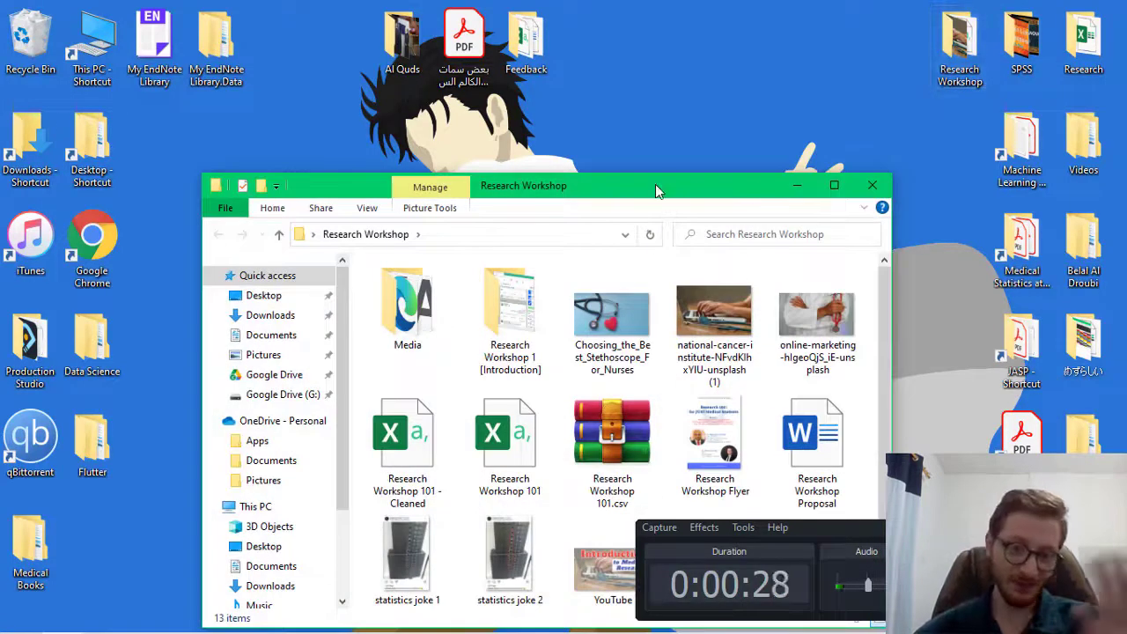
double_click(655, 184)
click(816, 159)
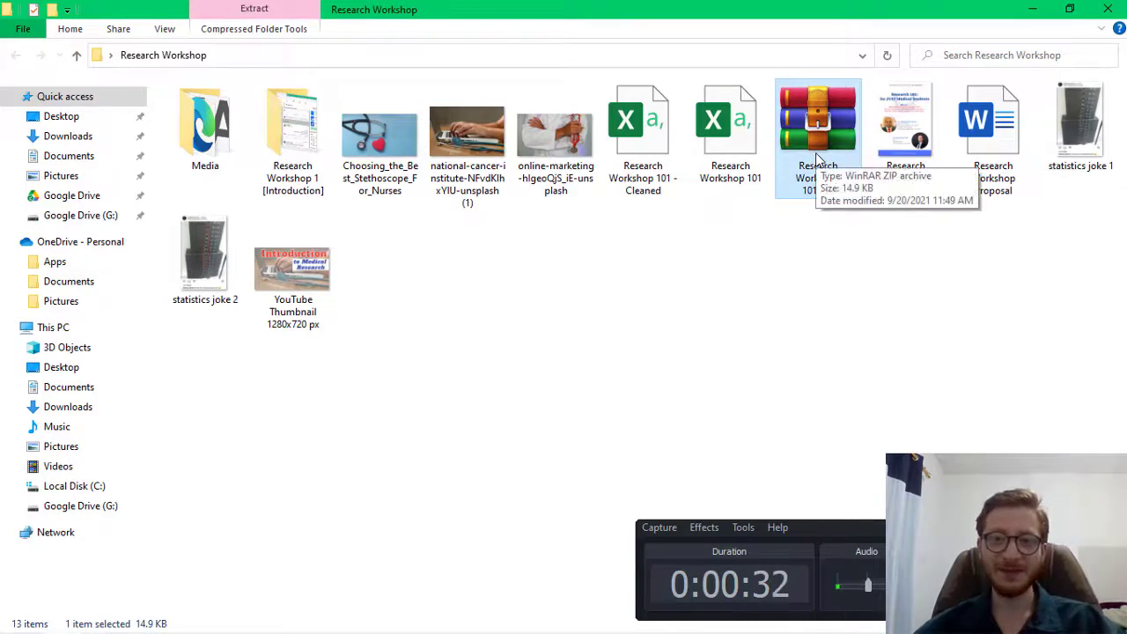
Try extracting the archive, dismiss the error, and delete the Research Workshop 101 spreadsheet
right_click(816, 158)
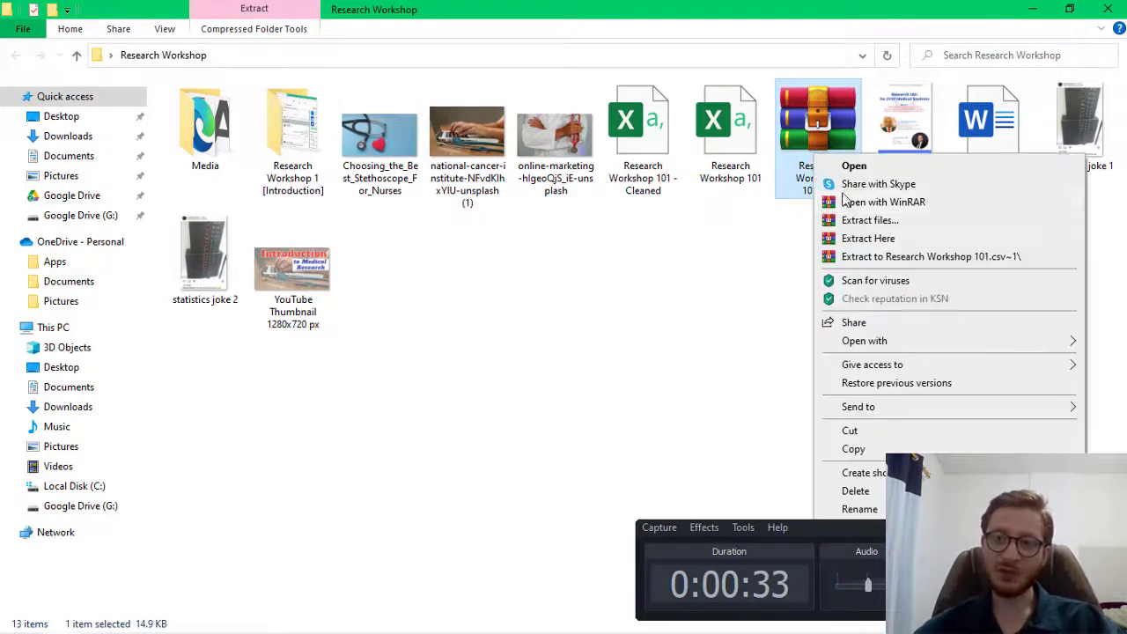
click(909, 242)
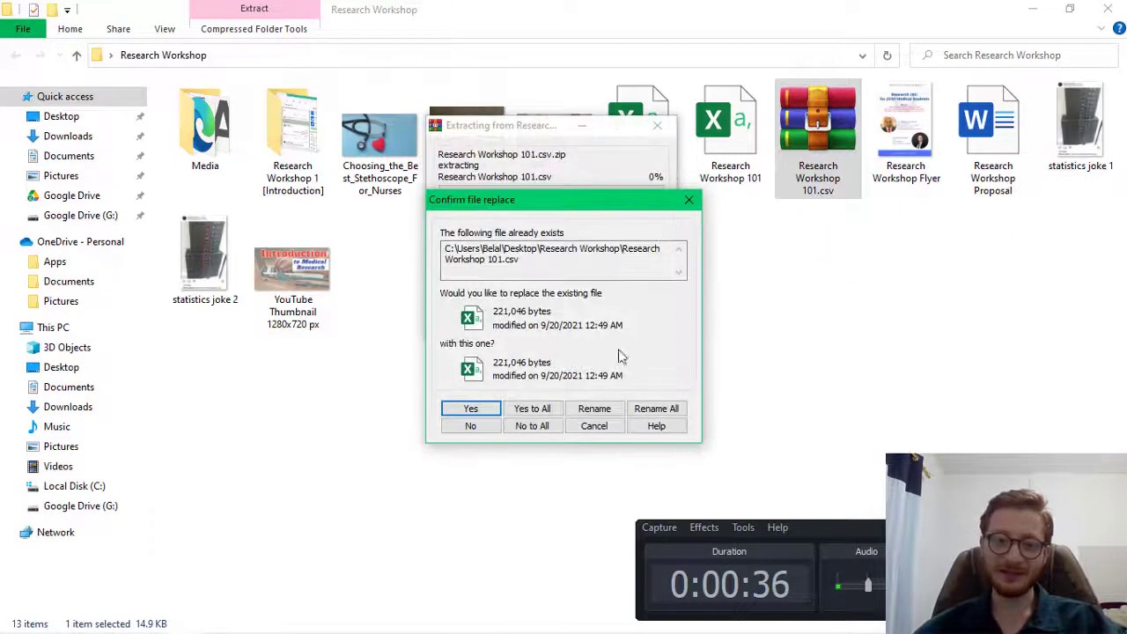
click(691, 201)
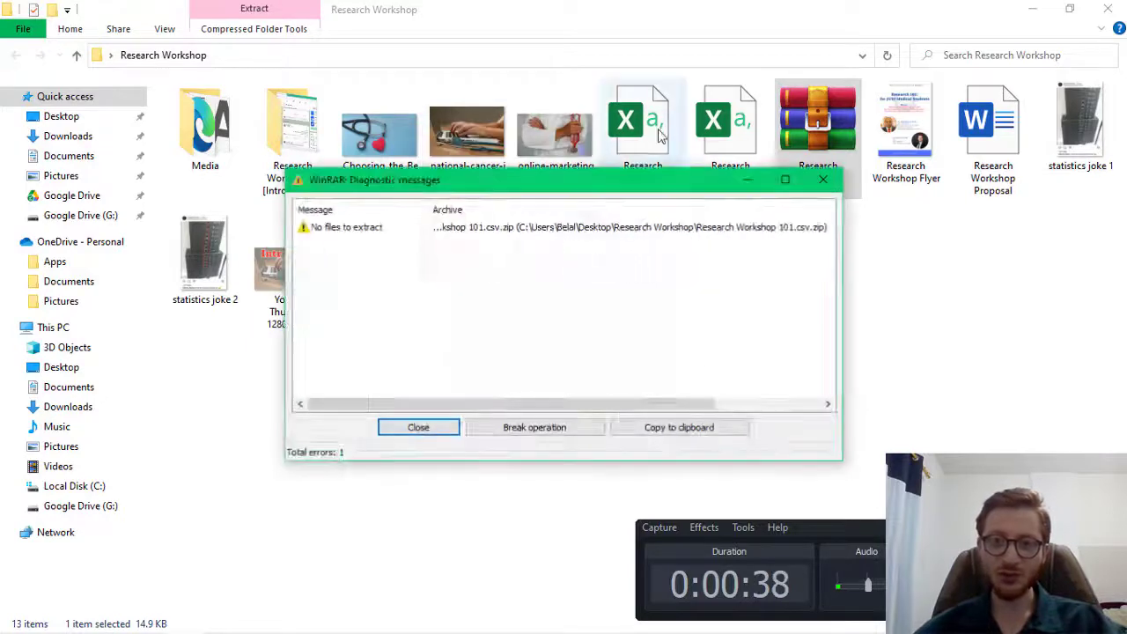
click(822, 179)
click(731, 176)
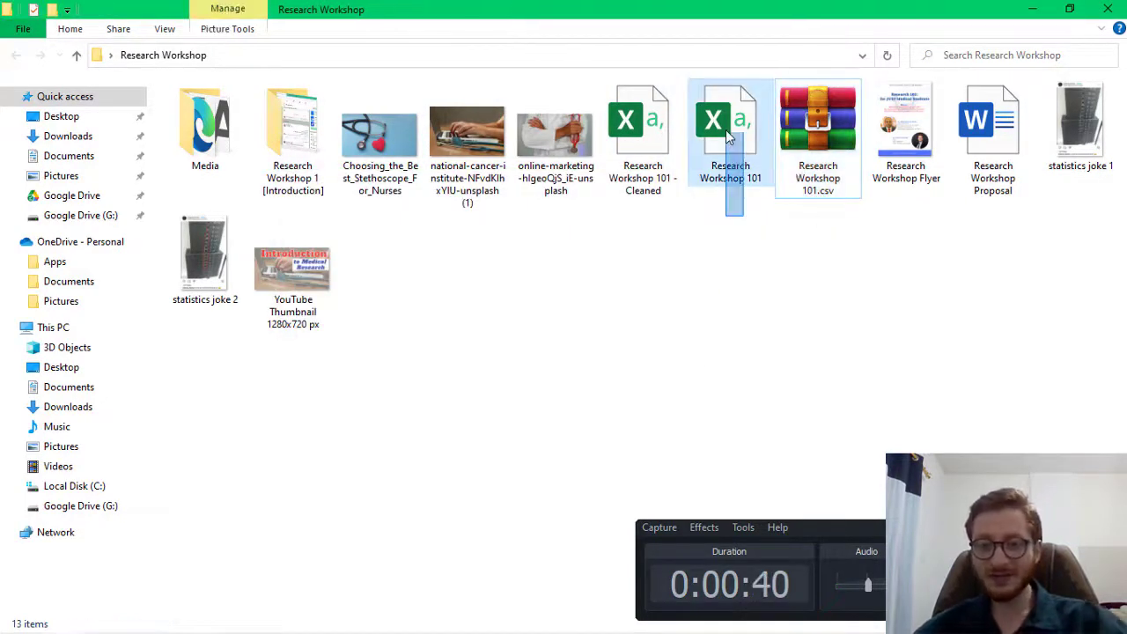
key(Delete)
click(741, 132)
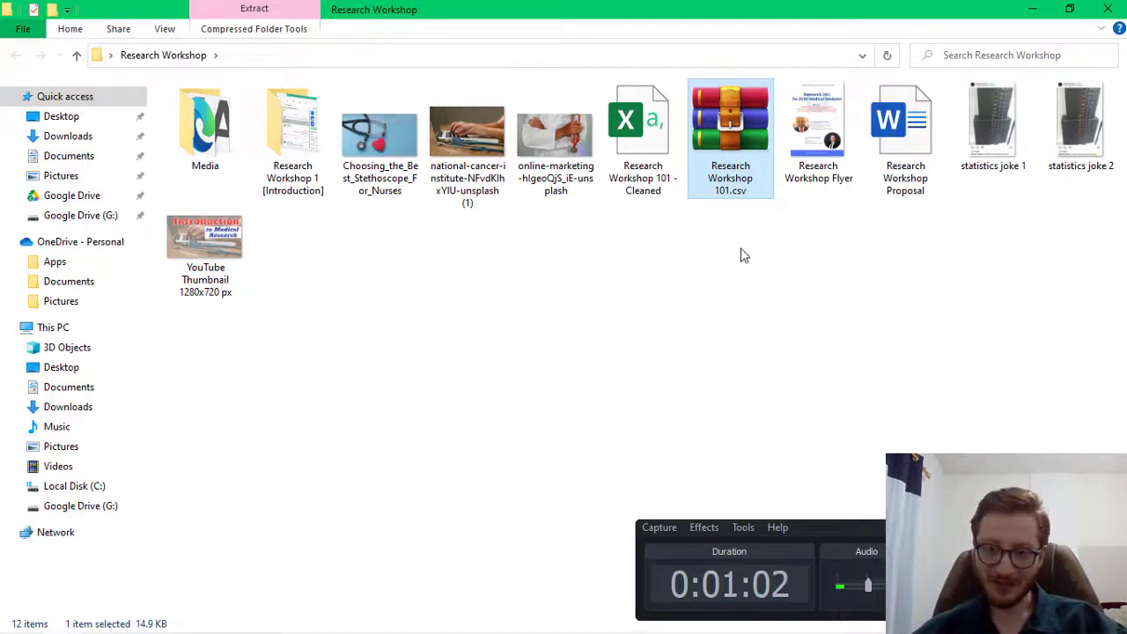
mouse_move(748, 189)
mouse_down()
mouse_move(782, 193)
mouse_move(731, 158)
mouse_up()
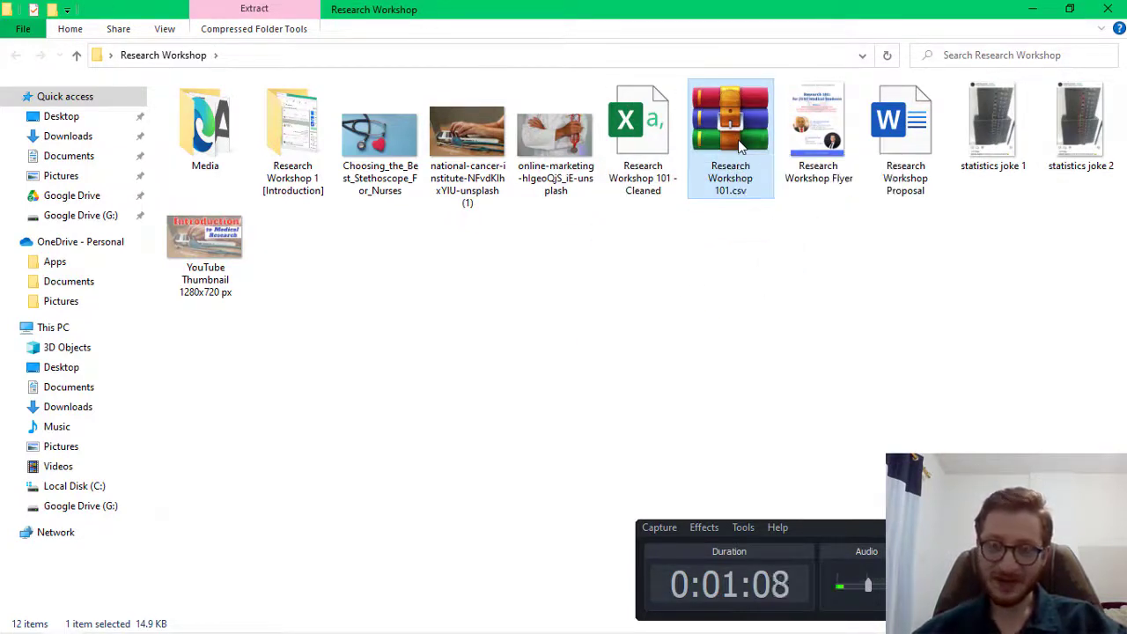
Extract Research Workshop 101.csv here and open the restored Research Workshop 101 spreadsheet in Excel
right_click(737, 142)
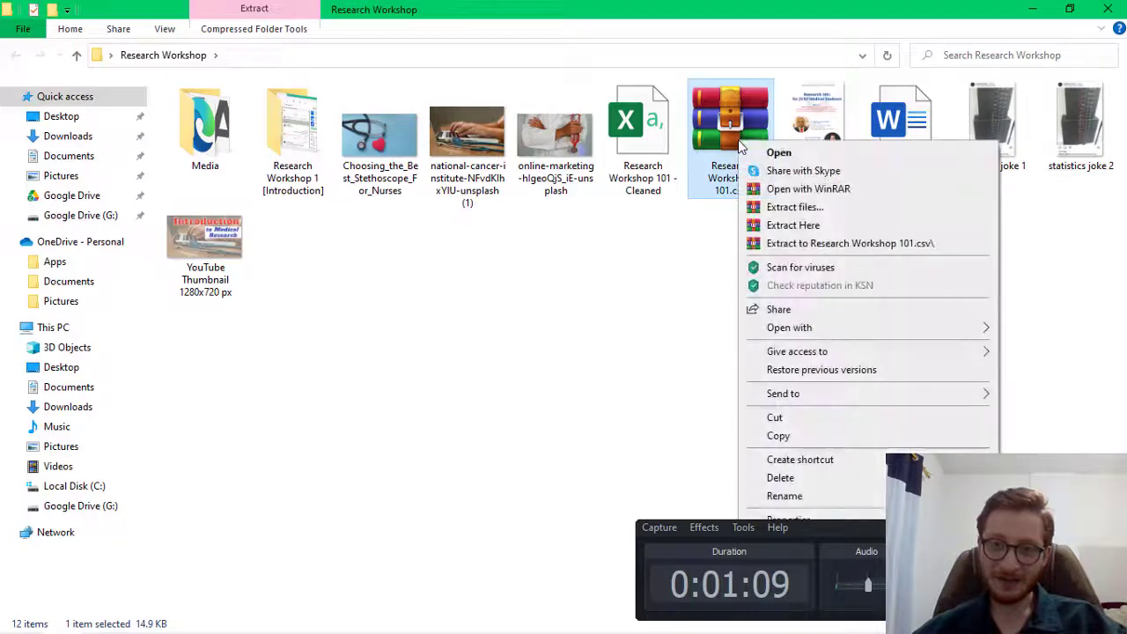
click(792, 227)
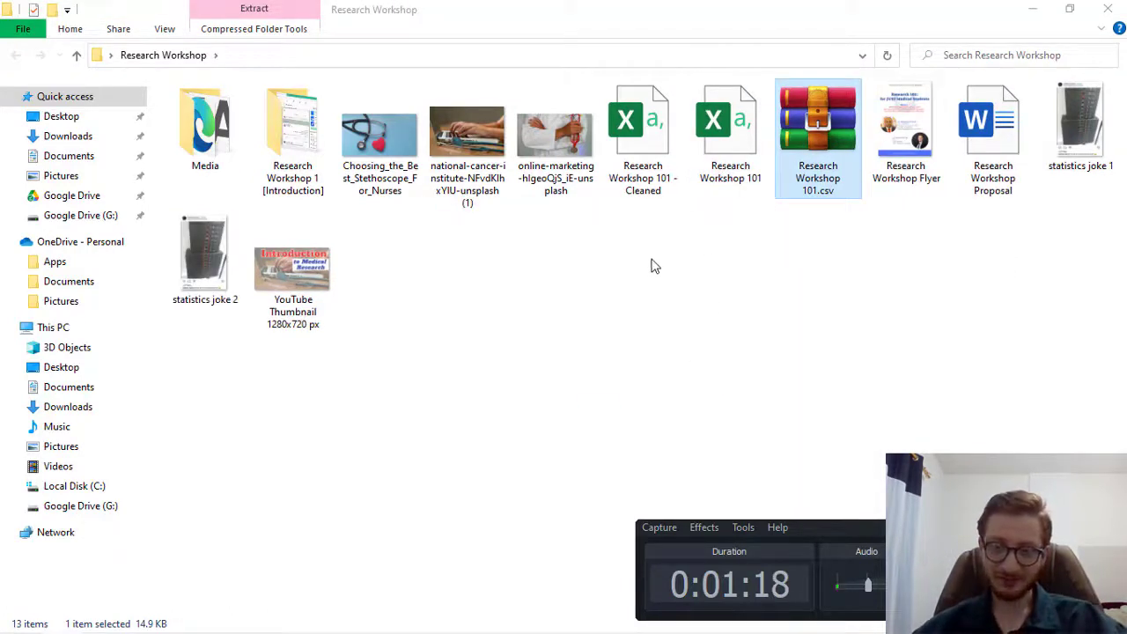
drag(647, 180, 662, 193)
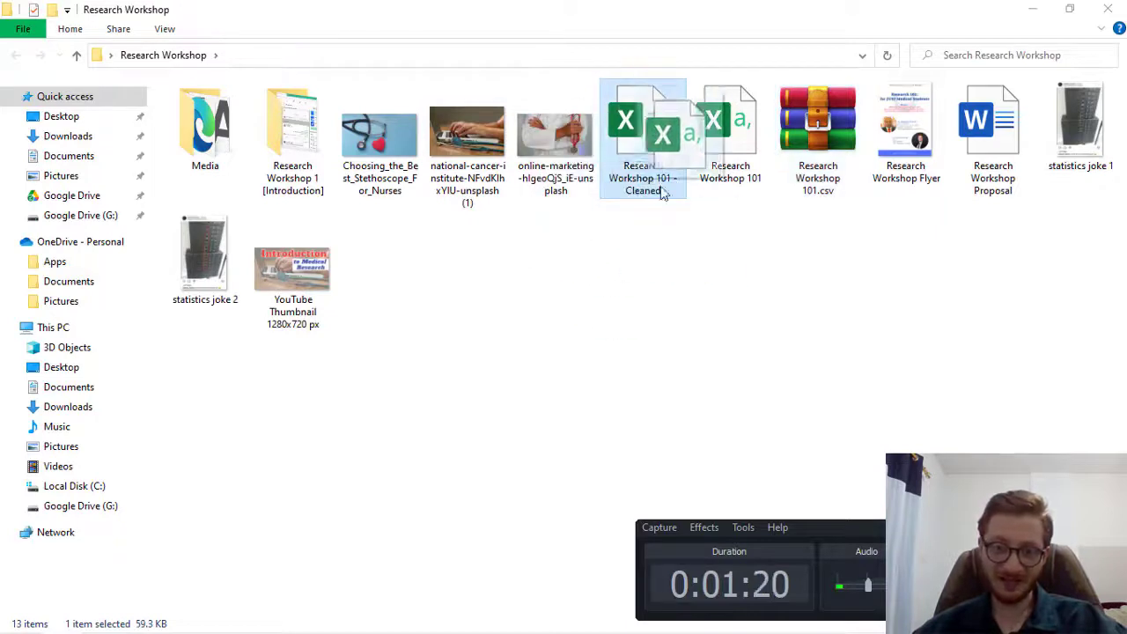
mouse_move(663, 194)
mouse_down()
mouse_move(641, 157)
mouse_move(645, 169)
mouse_up()
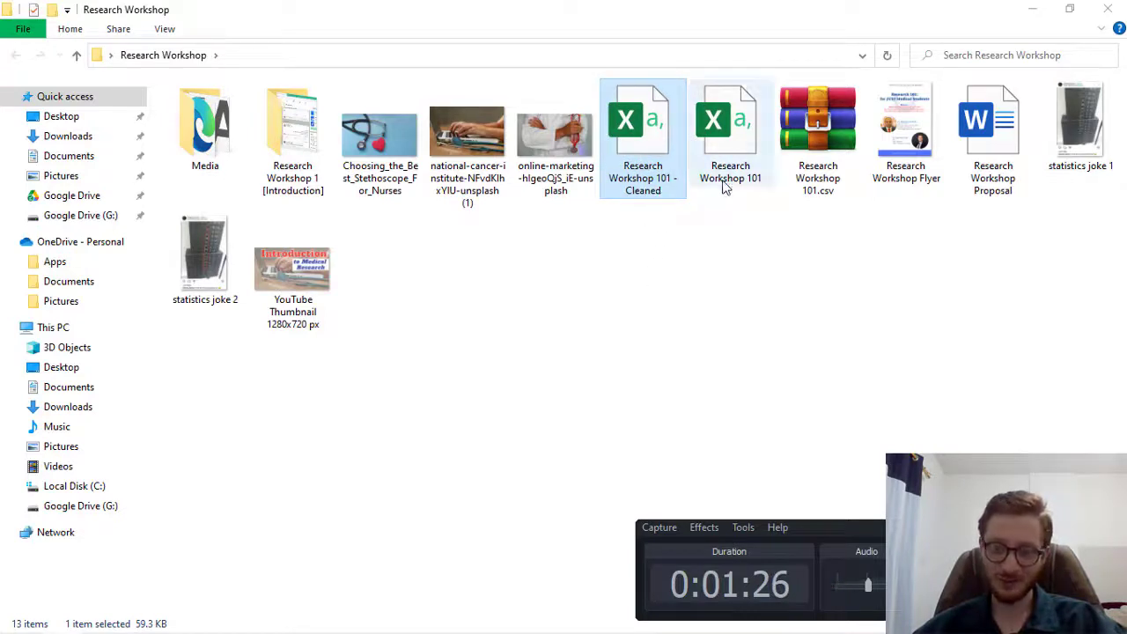
mouse_move(724, 185)
mouse_down()
mouse_move(762, 193)
mouse_move(740, 156)
mouse_up()
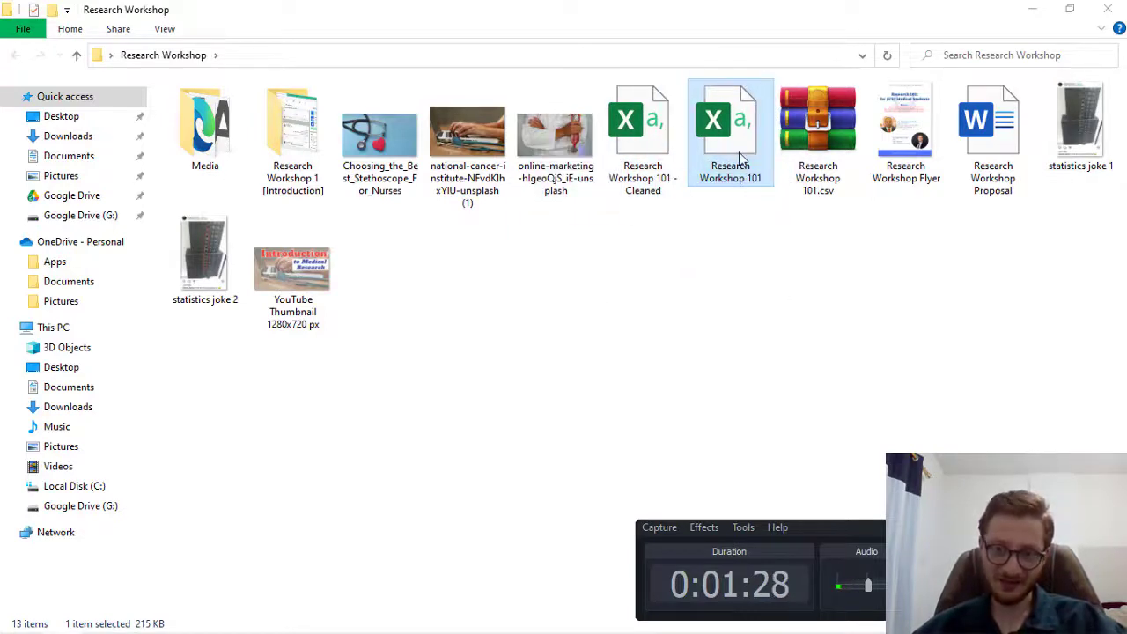
key(Return)
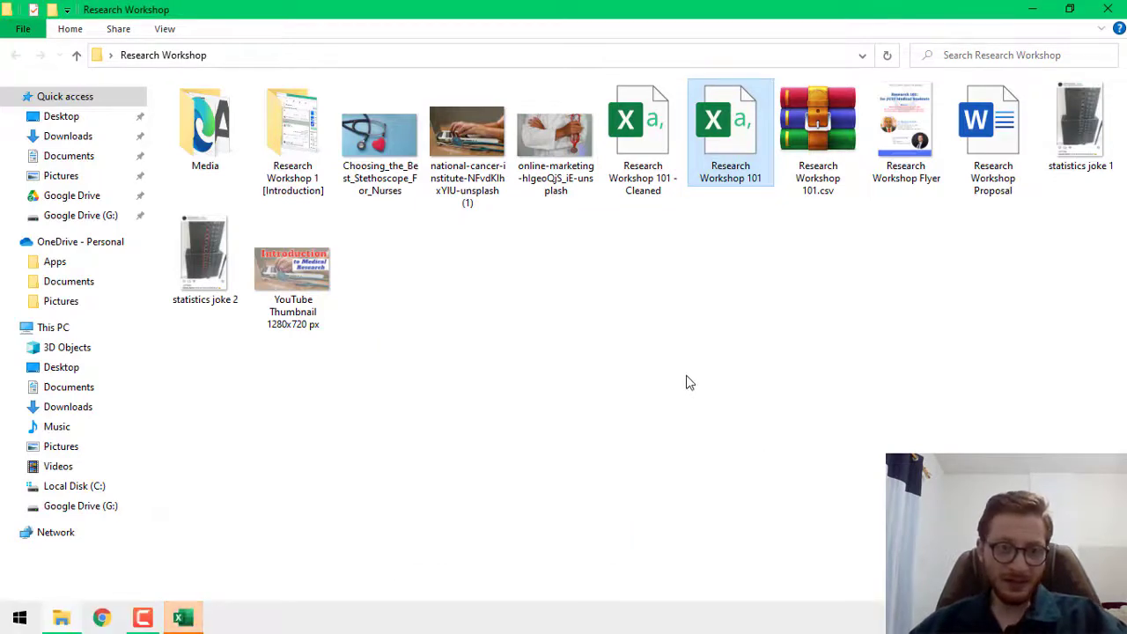
Dismiss the Office licence warning and close the Get Genuine Office banner
click(194, 621)
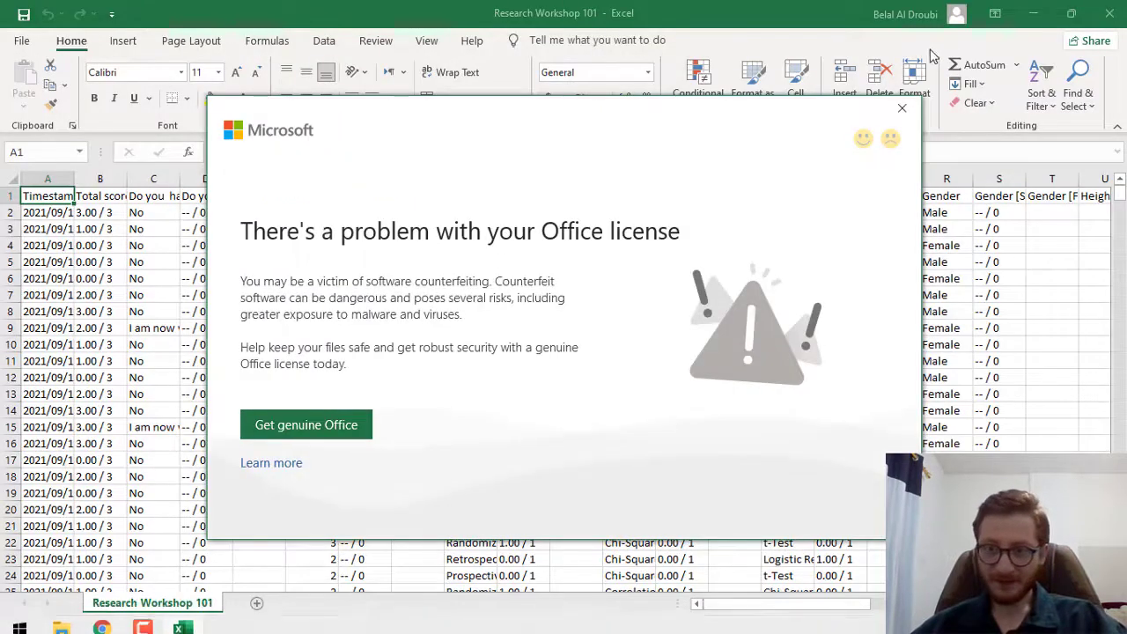
click(898, 105)
click(1120, 123)
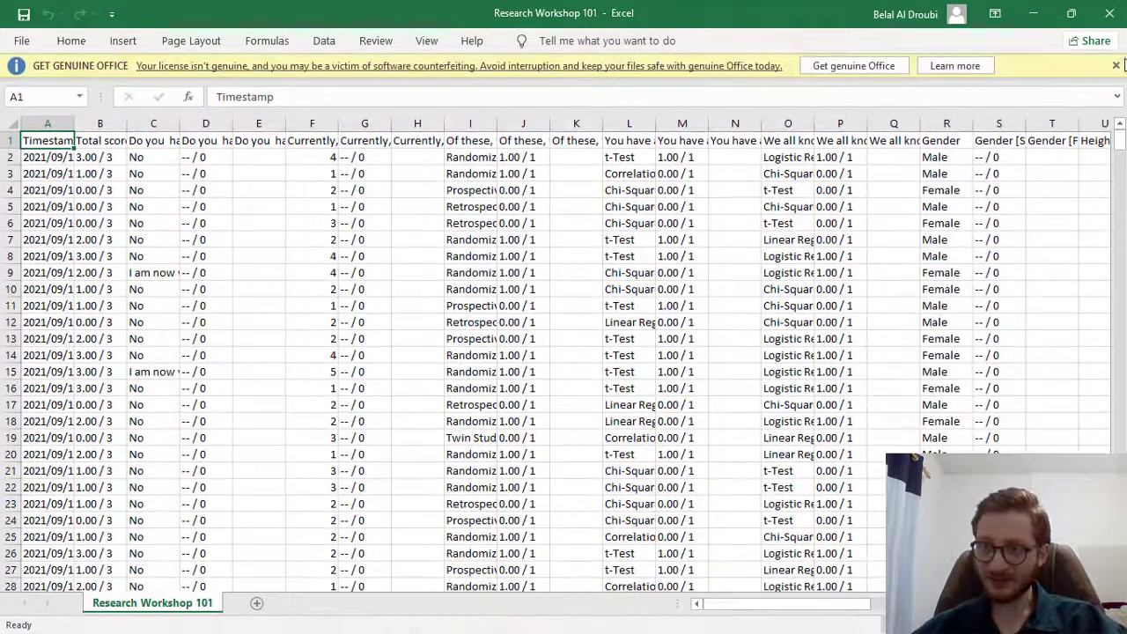
click(1115, 69)
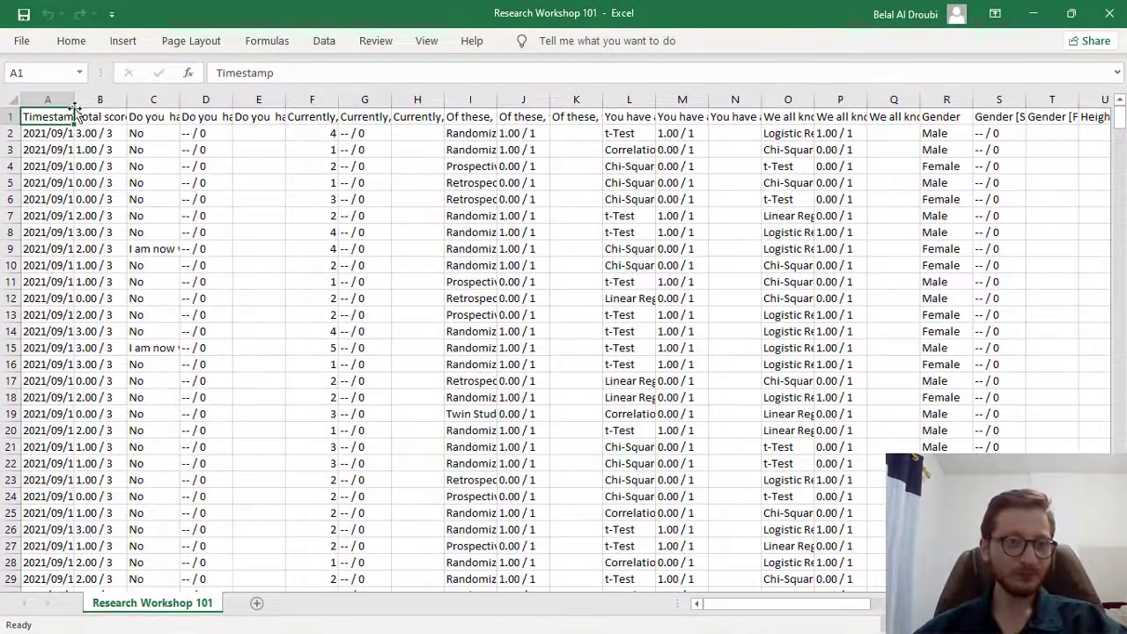
scroll(228, 161, up, 1)
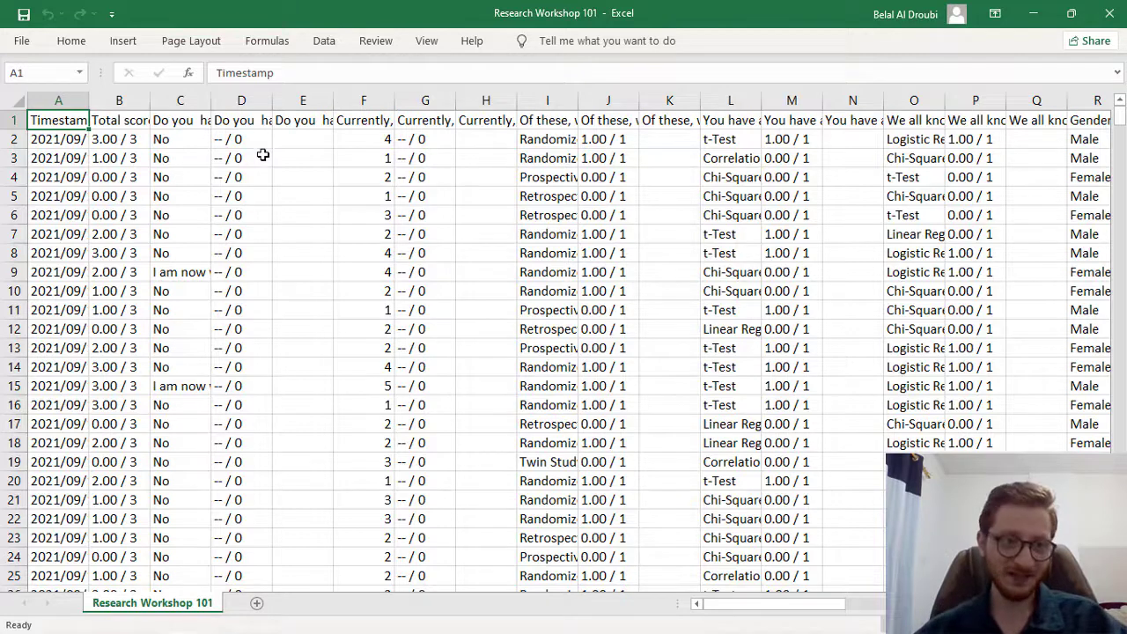
Select the entire sheet and pin the Home ribbon so it stays shown
click(16, 99)
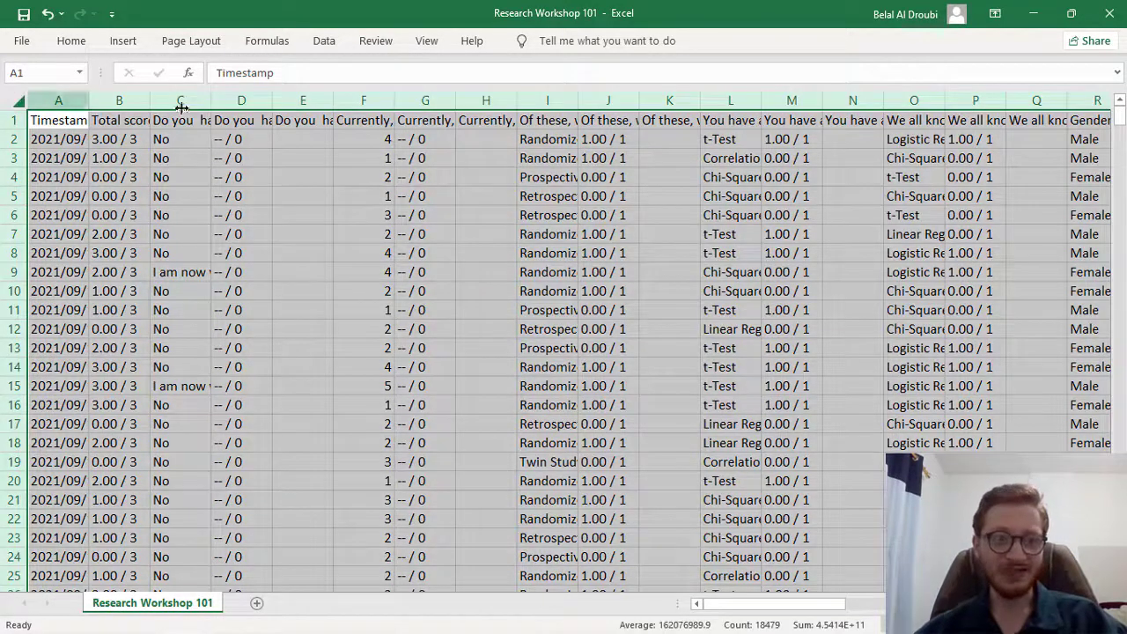
click(77, 143)
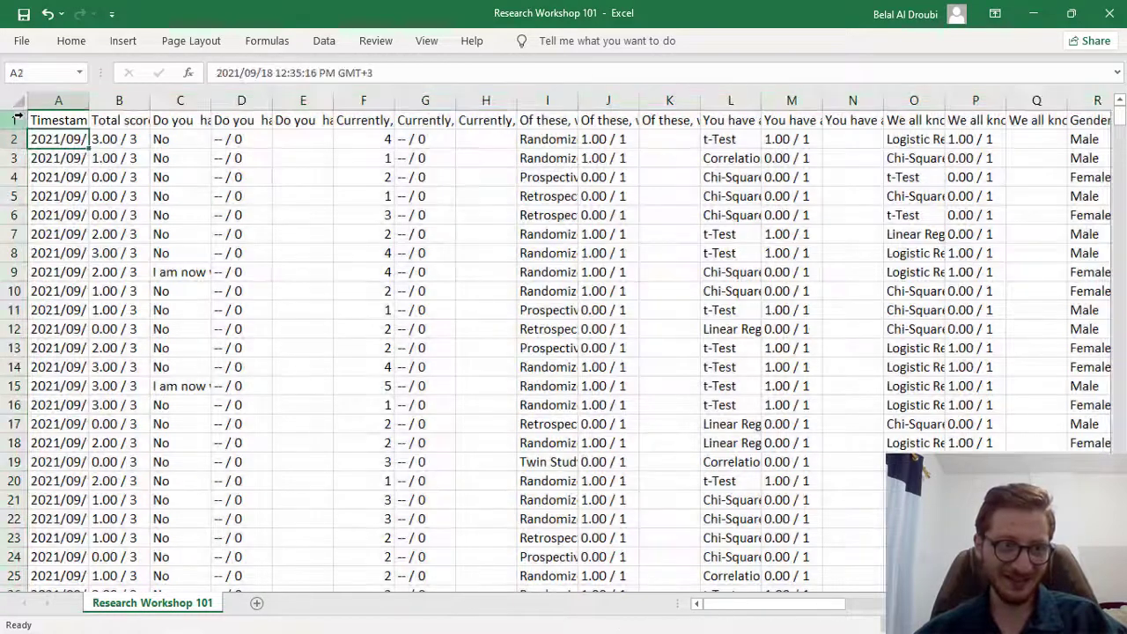
click(16, 99)
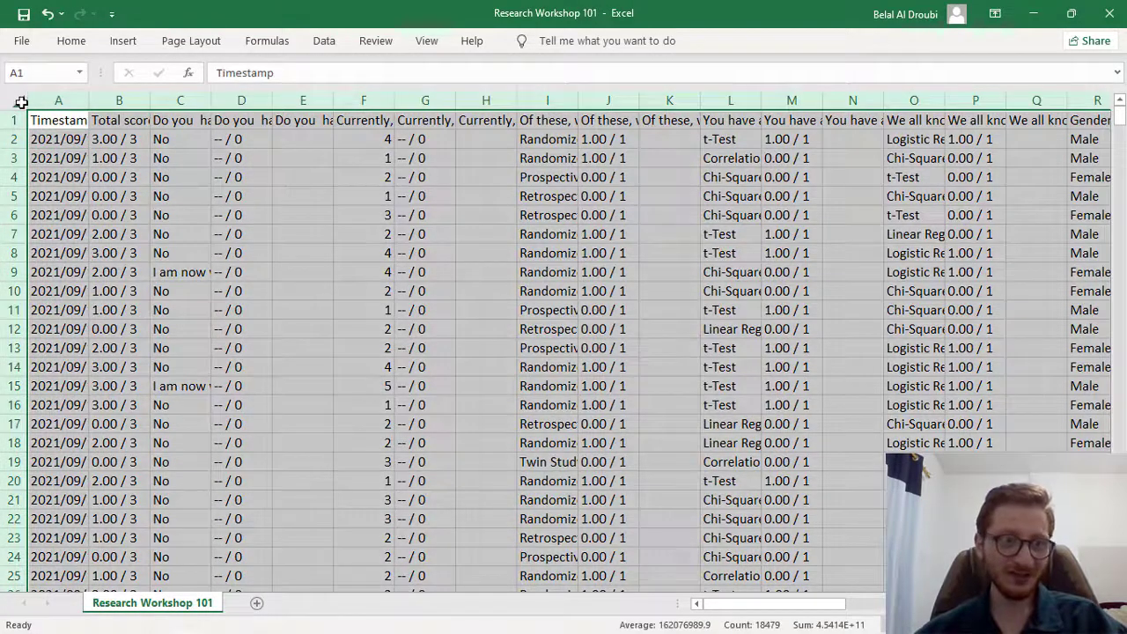
double_click(71, 40)
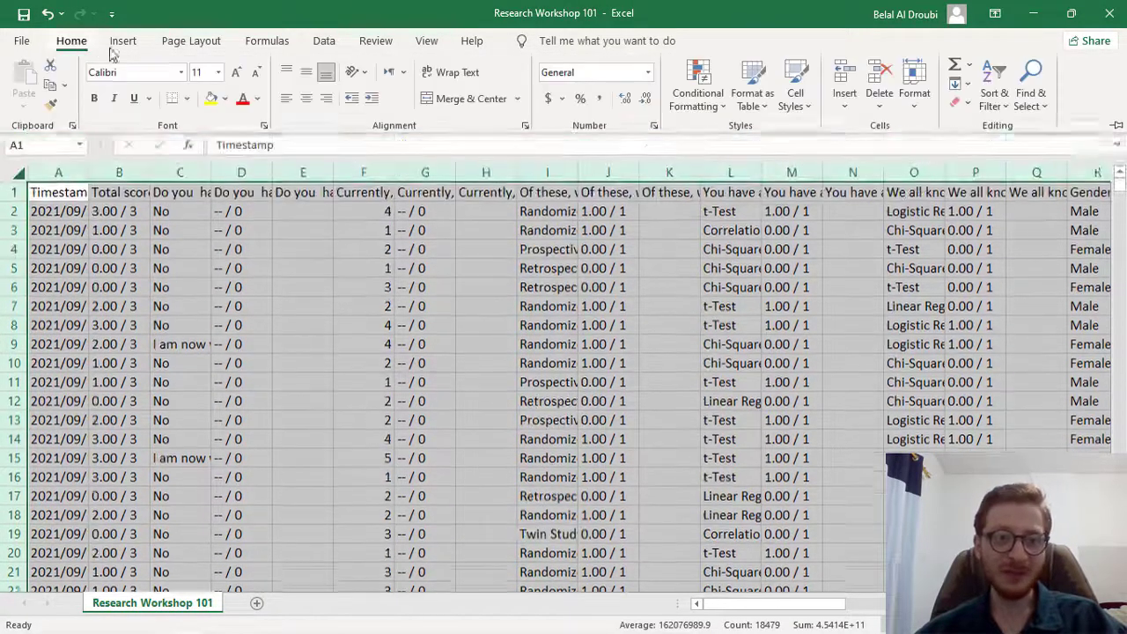
Centre-align the whole sheet, then try widening every column and undo it
click(308, 100)
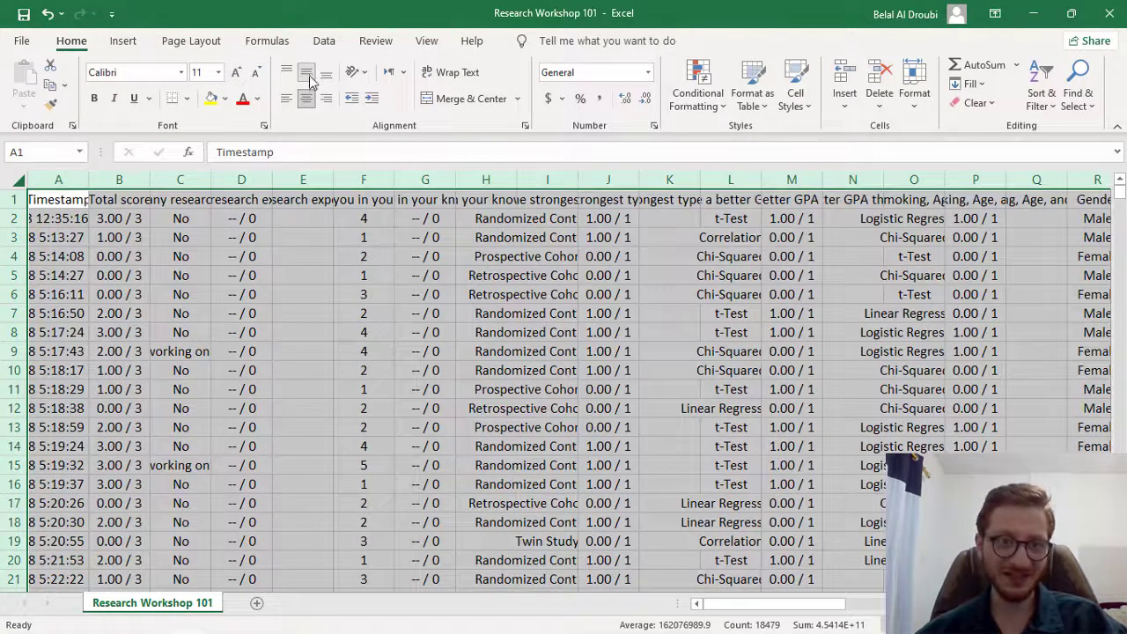
click(241, 275)
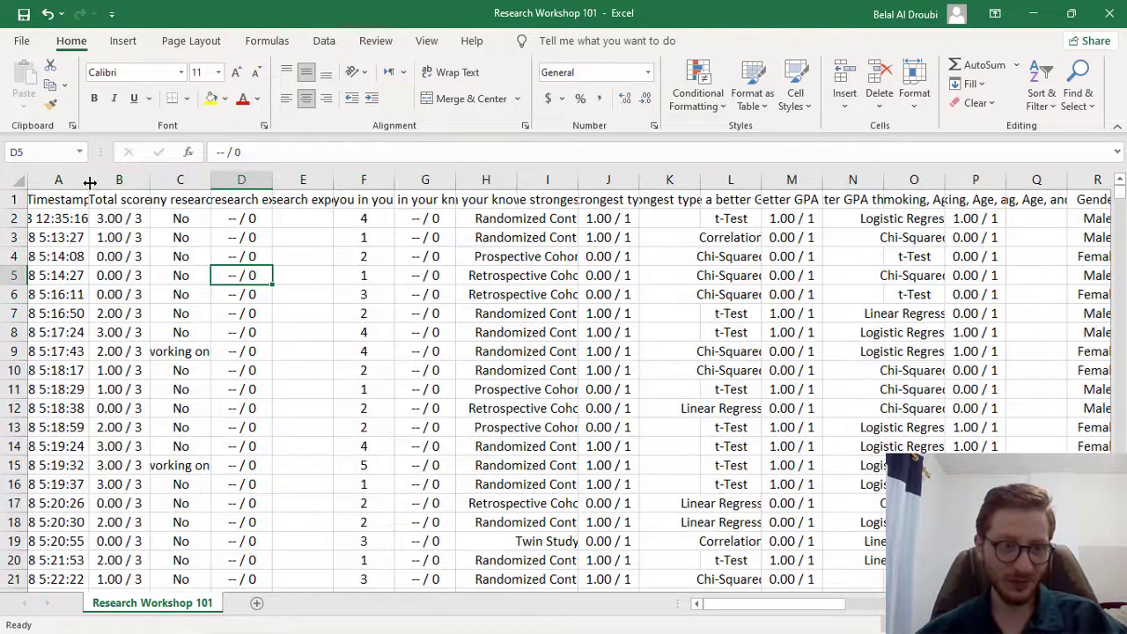
click(68, 179)
key(ctrl+a)
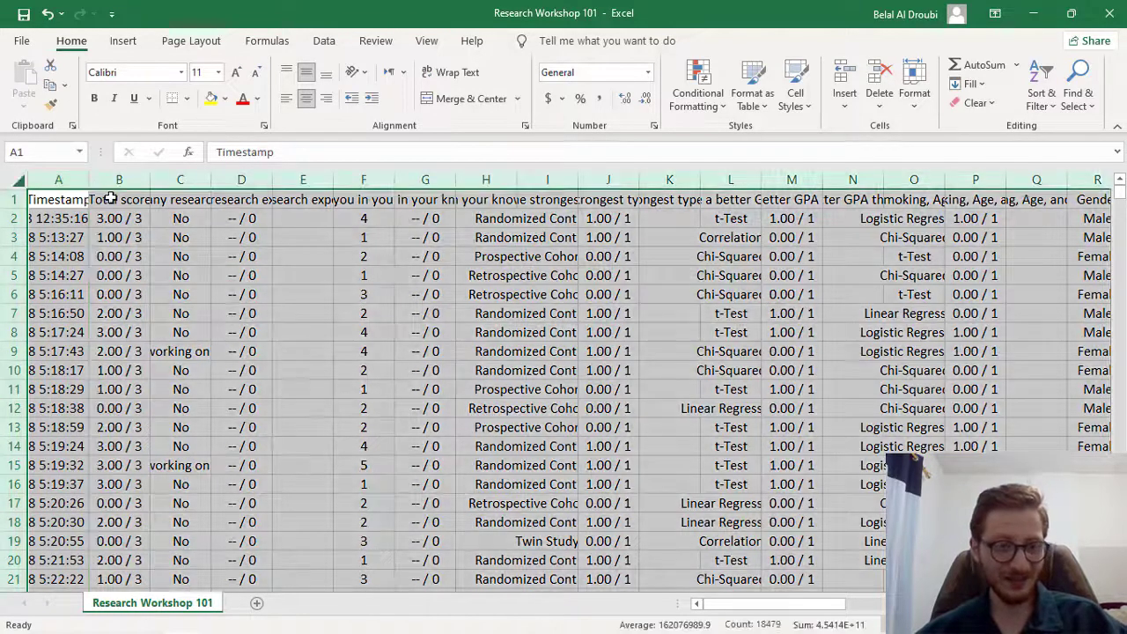
drag(89, 179, 135, 180)
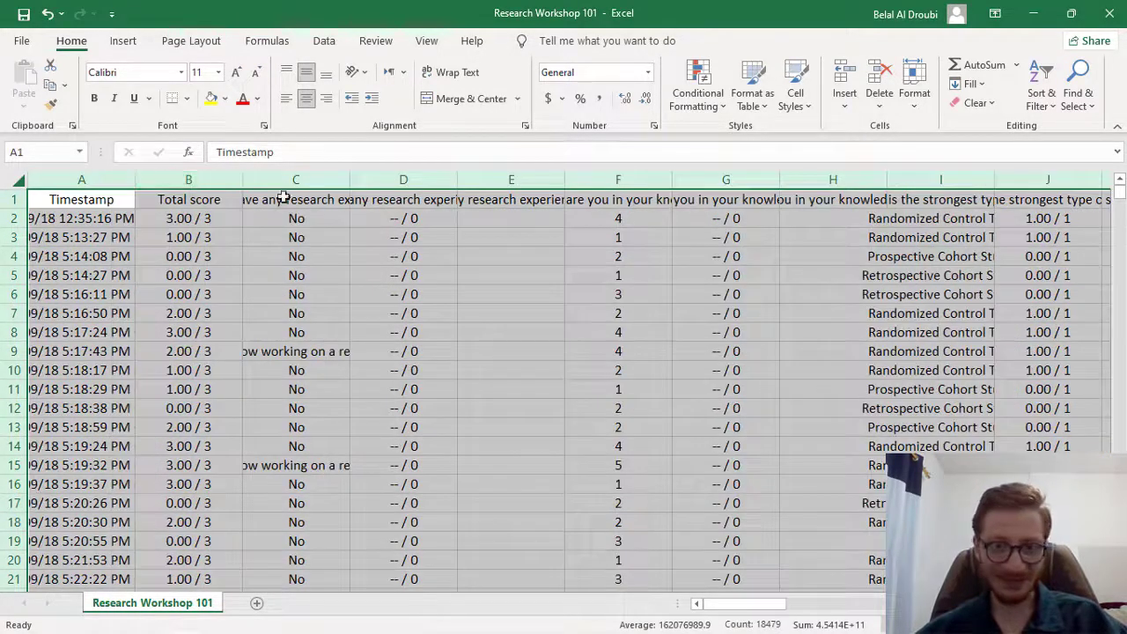
click(384, 271)
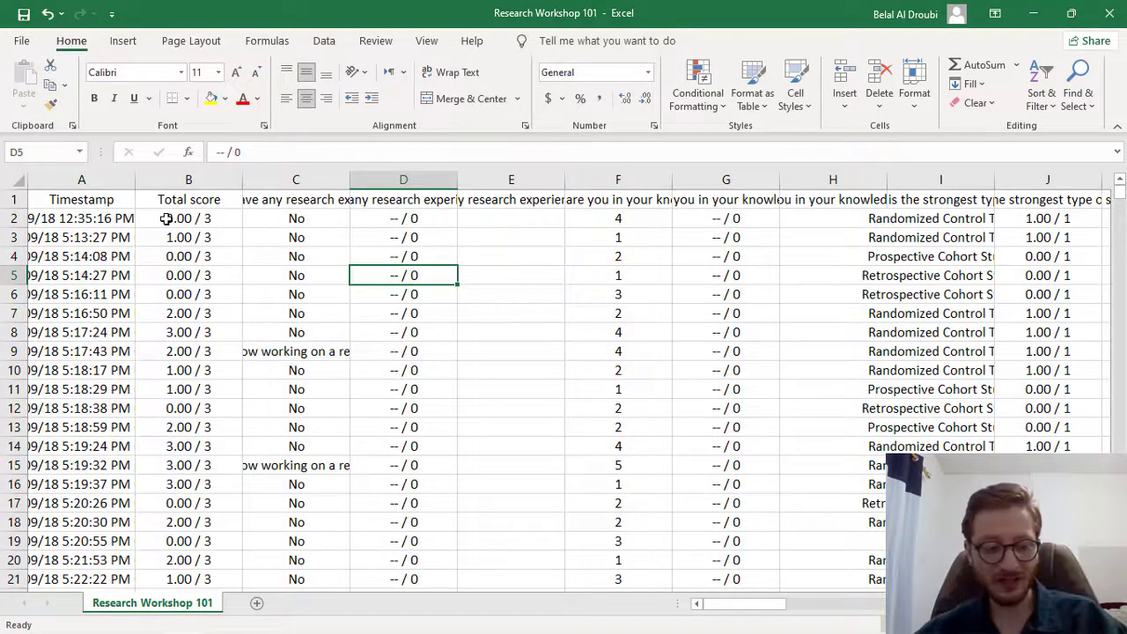
click(47, 14)
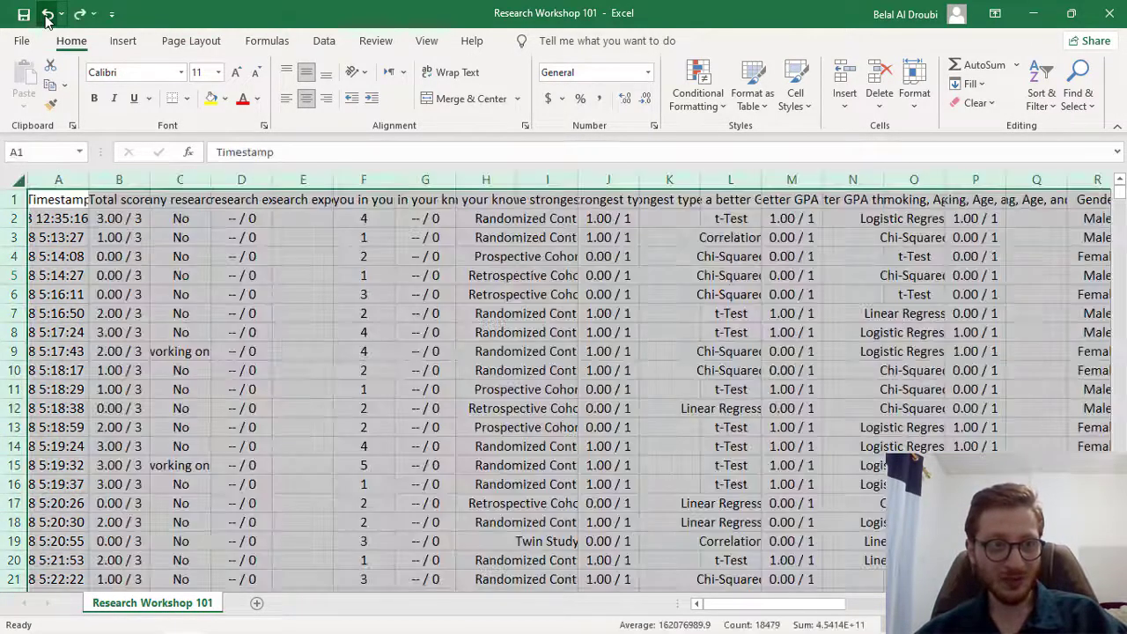
click(165, 254)
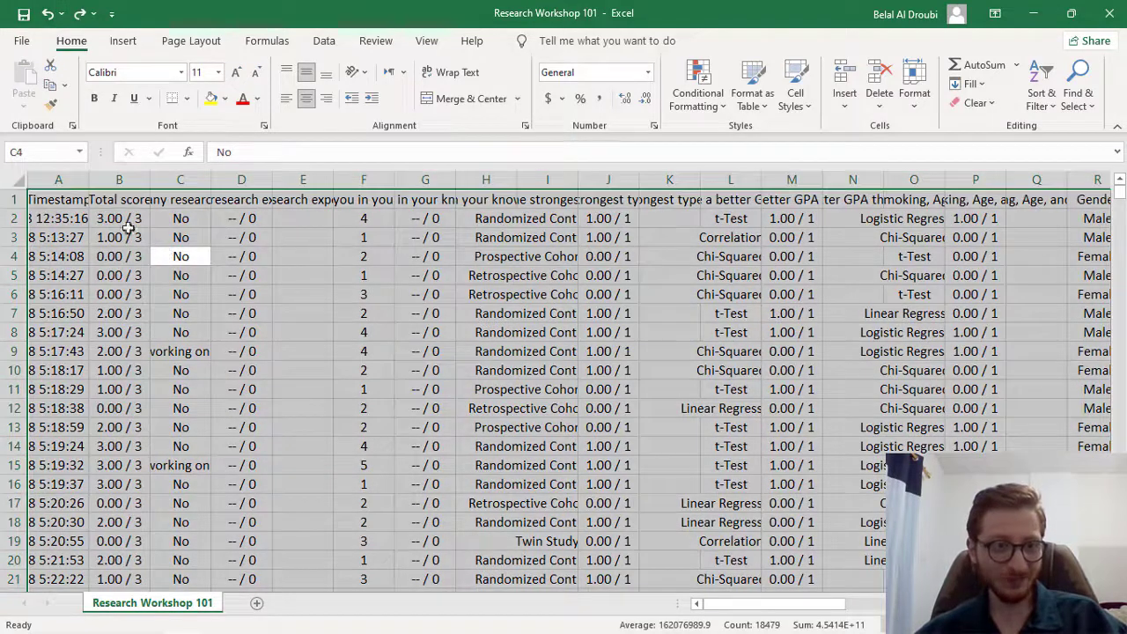
Widen column A so the full timestamps show, then return to row 1
drag(88, 179, 145, 180)
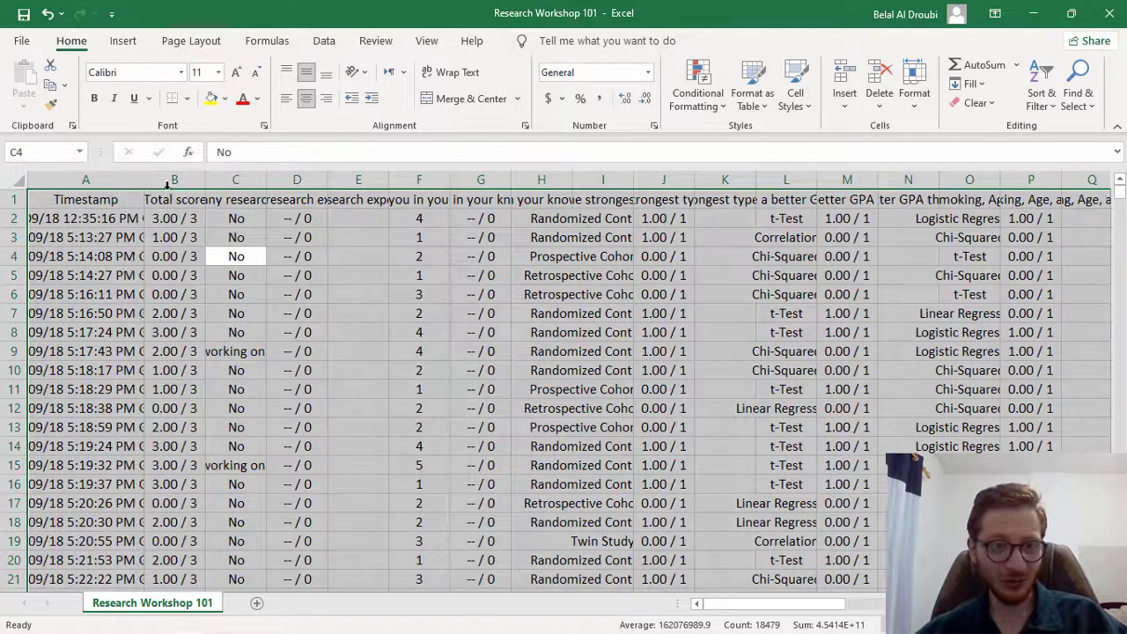
click(385, 205)
key(ctrl+a)
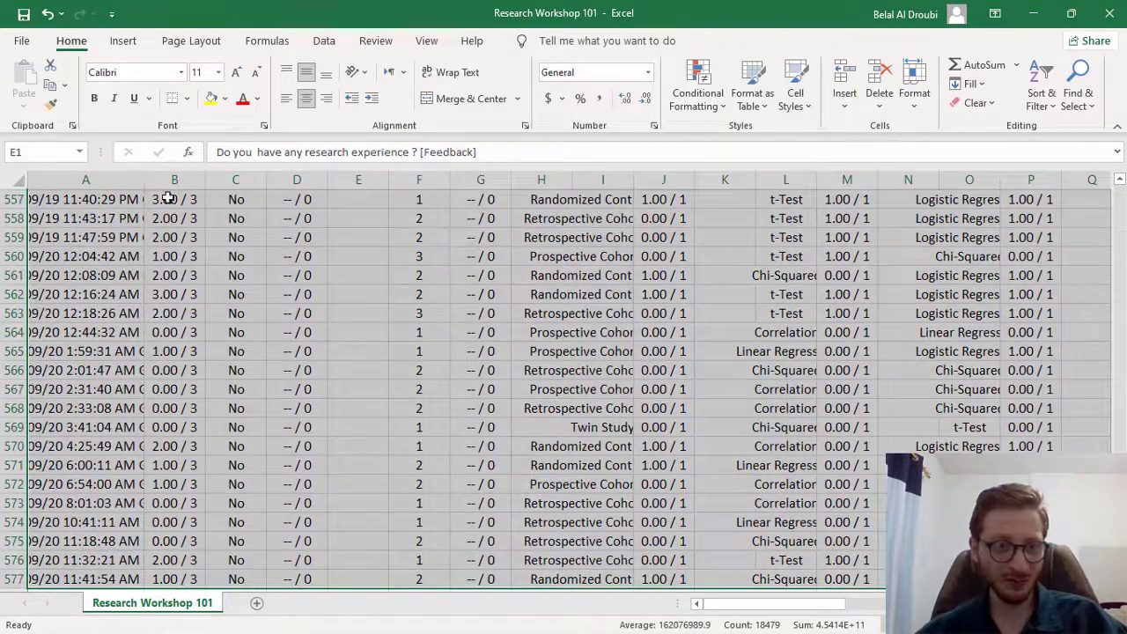
drag(147, 183, 175, 183)
click(541, 197)
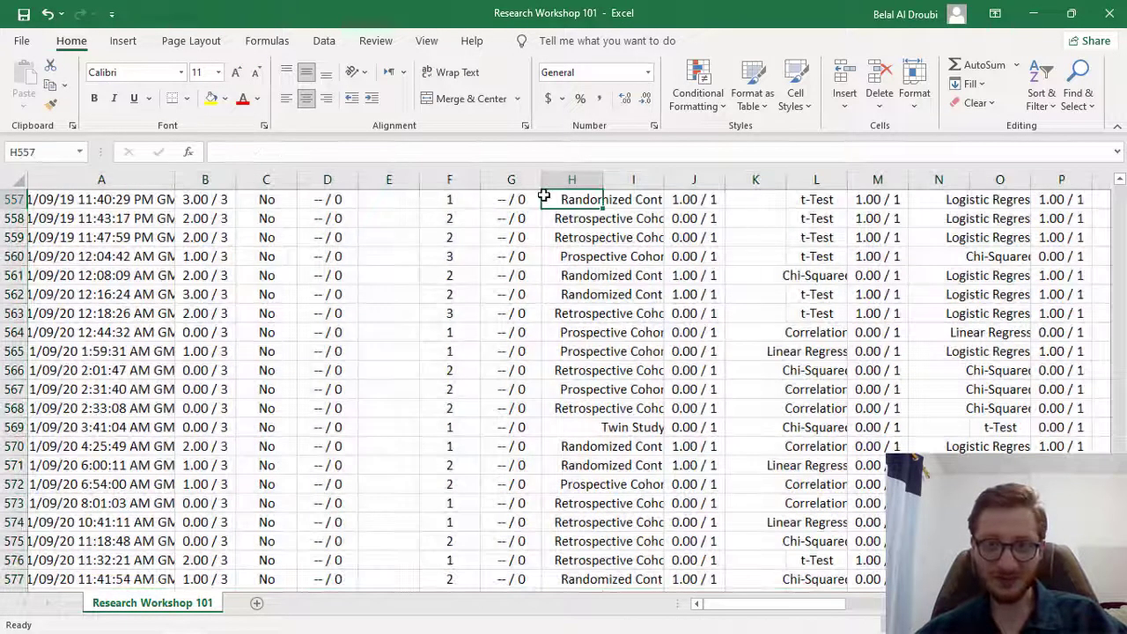
scroll(453, 224, up, 7)
scroll(453, 224, up, 9)
scroll(454, 224, up, 11)
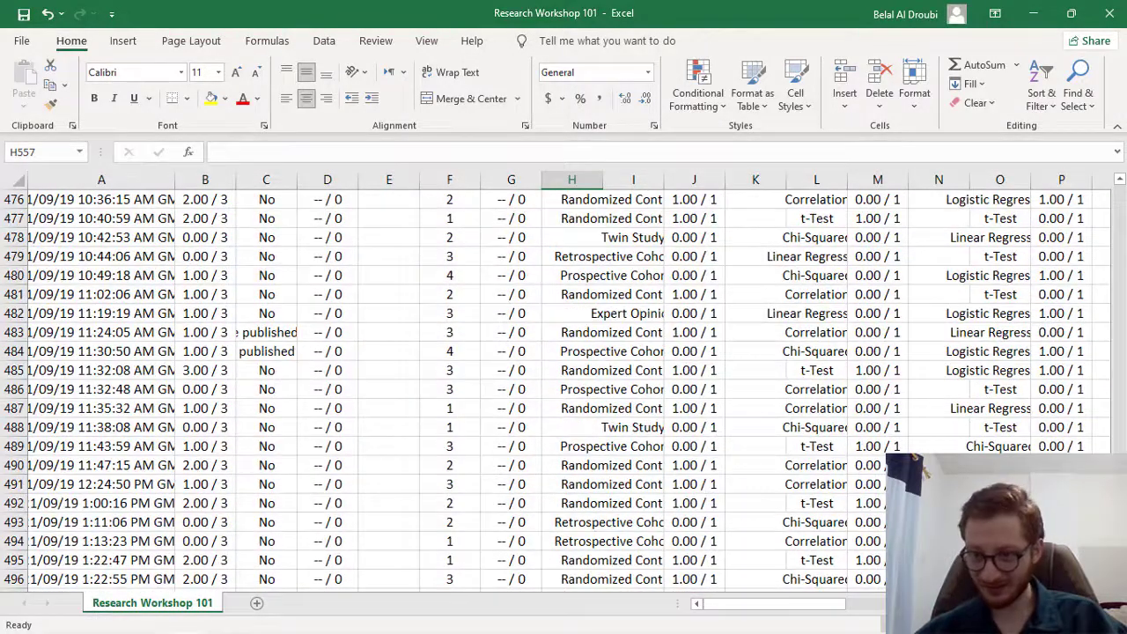
drag(1119, 493, 1120, 155)
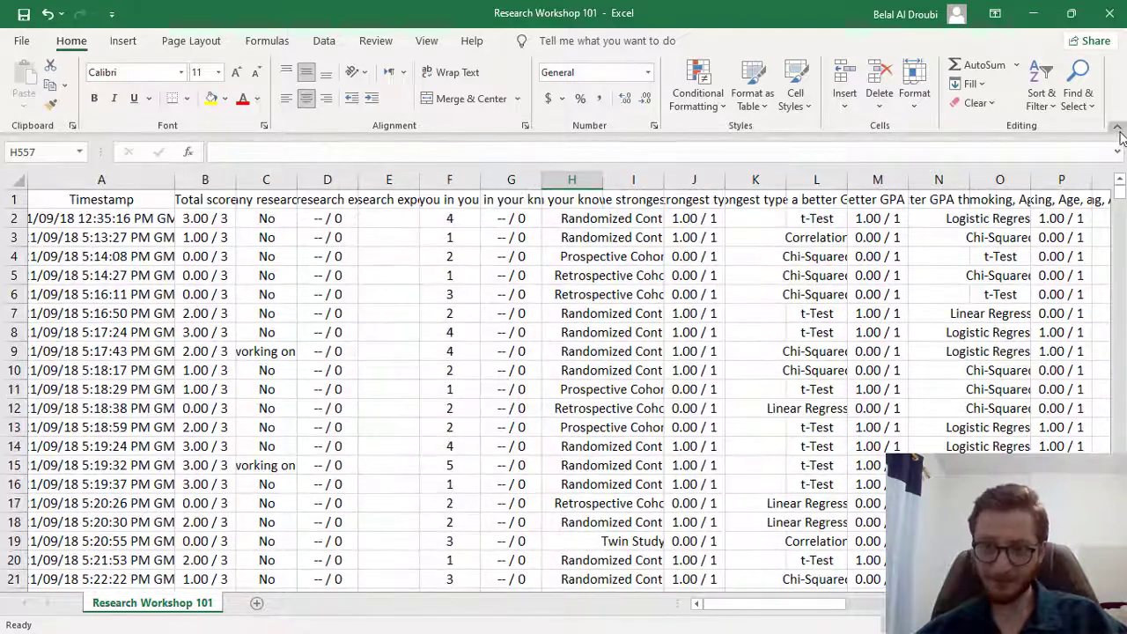
Inspect the Timestamp, Total score and feedback columns and the first response row
click(118, 179)
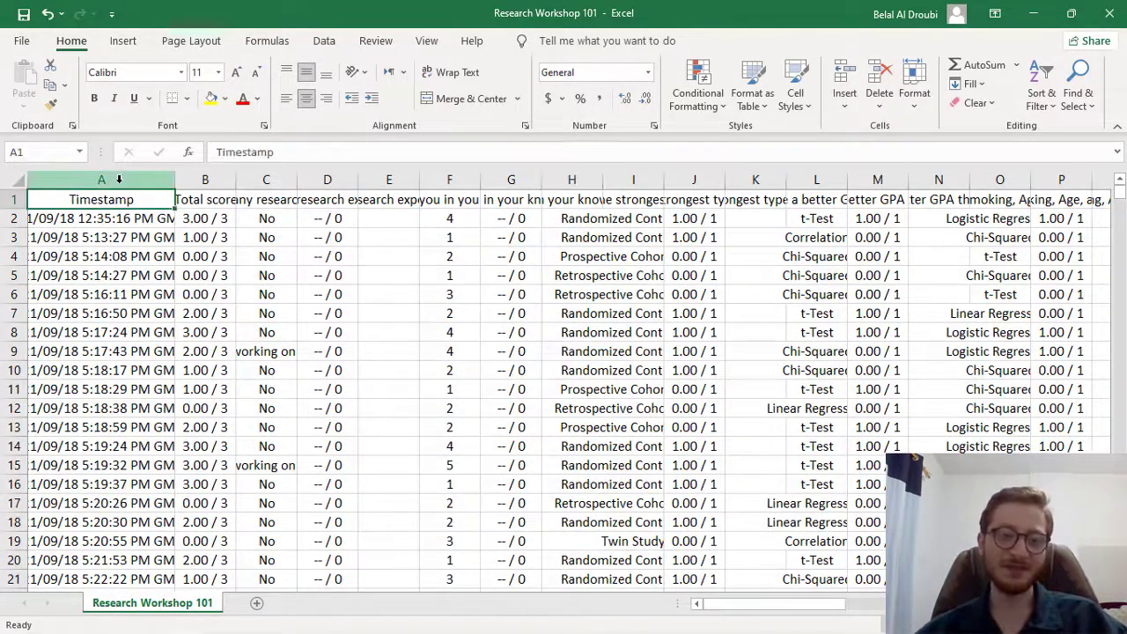
click(118, 178)
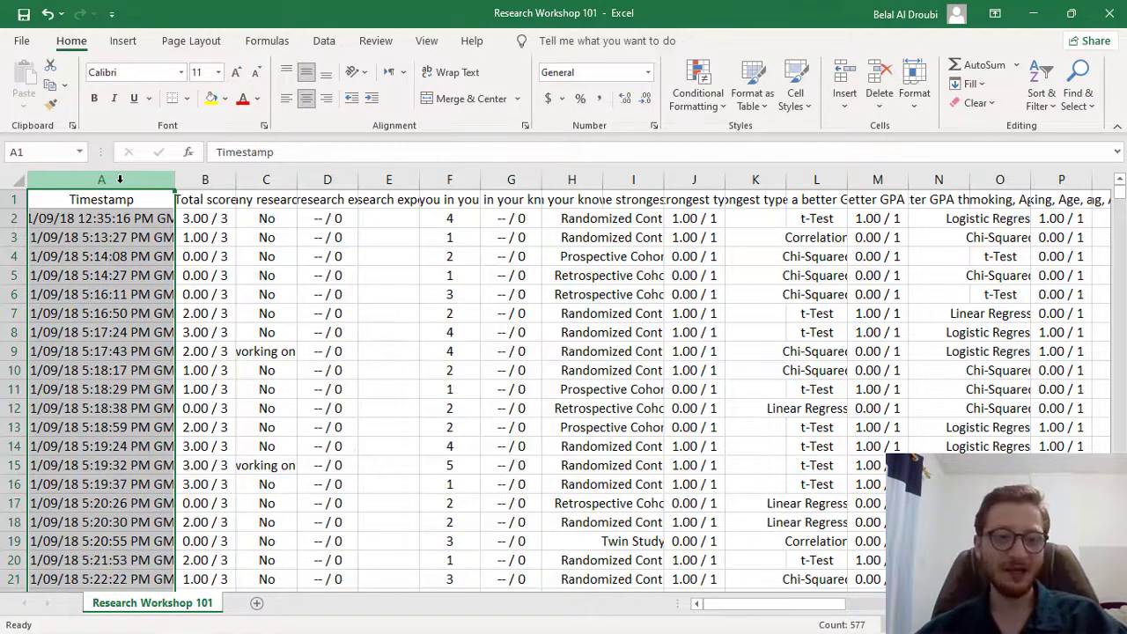
click(79, 219)
click(12, 218)
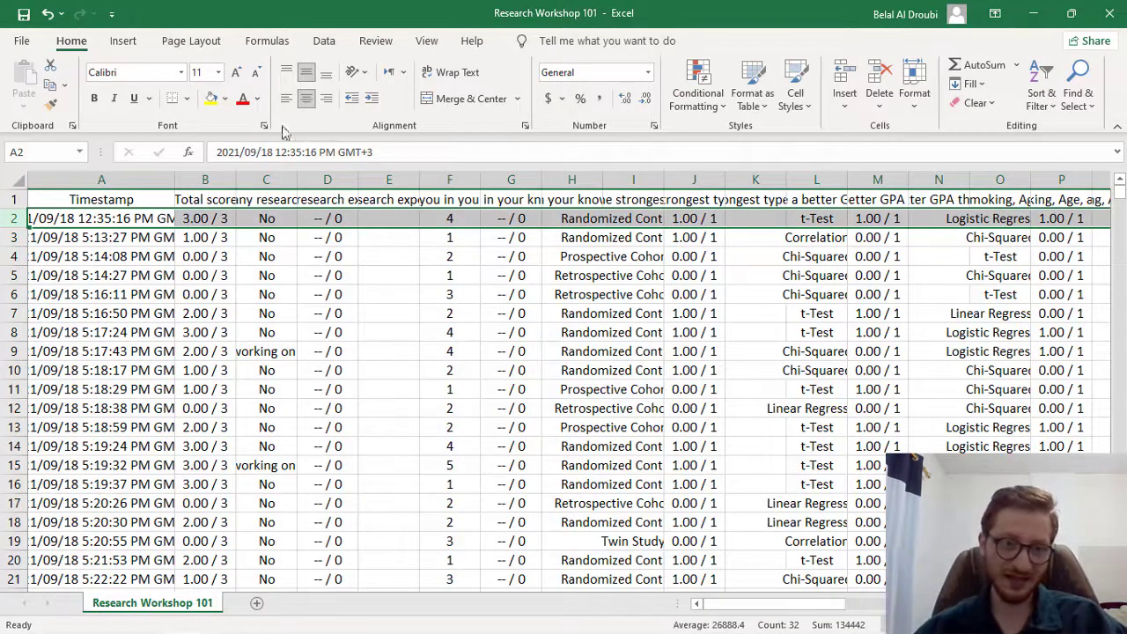
click(205, 178)
click(266, 178)
click(205, 178)
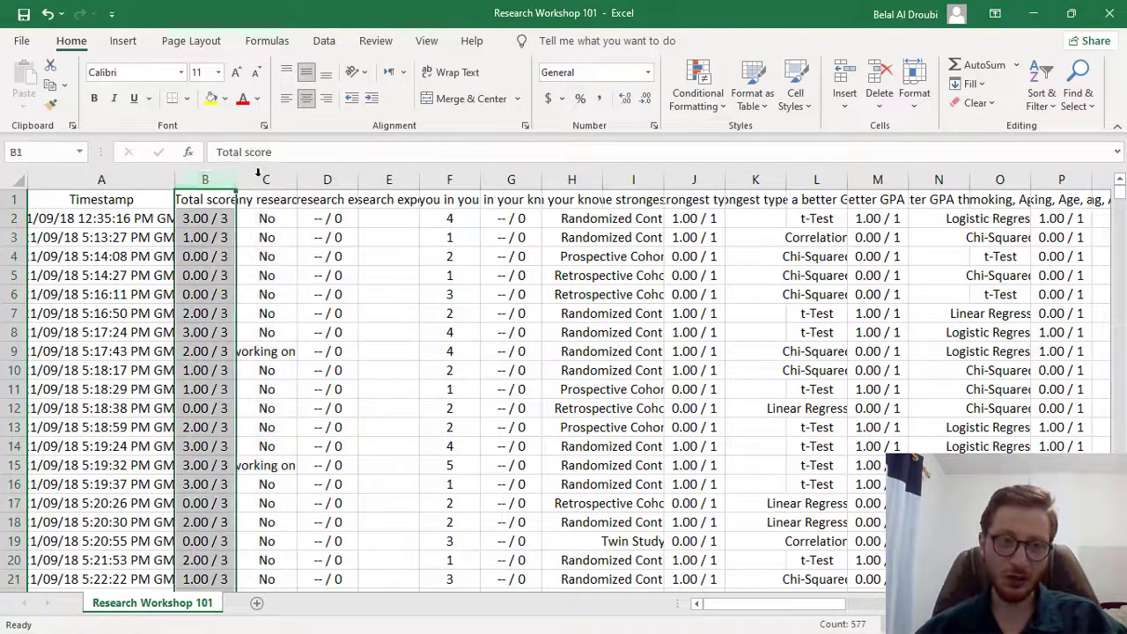
click(266, 178)
click(11, 217)
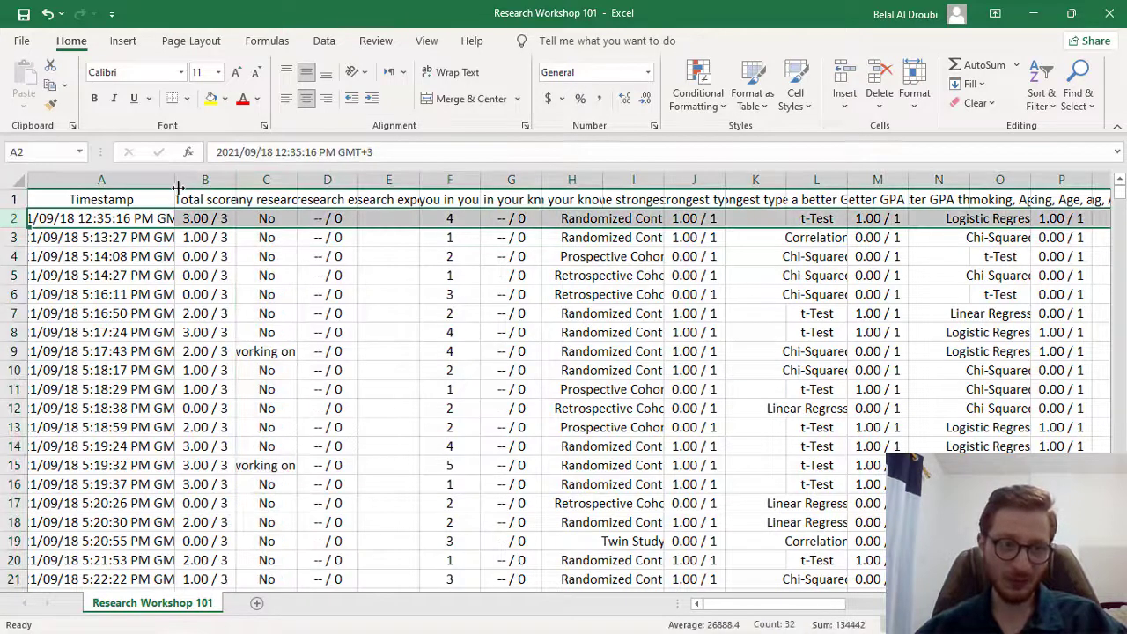
click(201, 180)
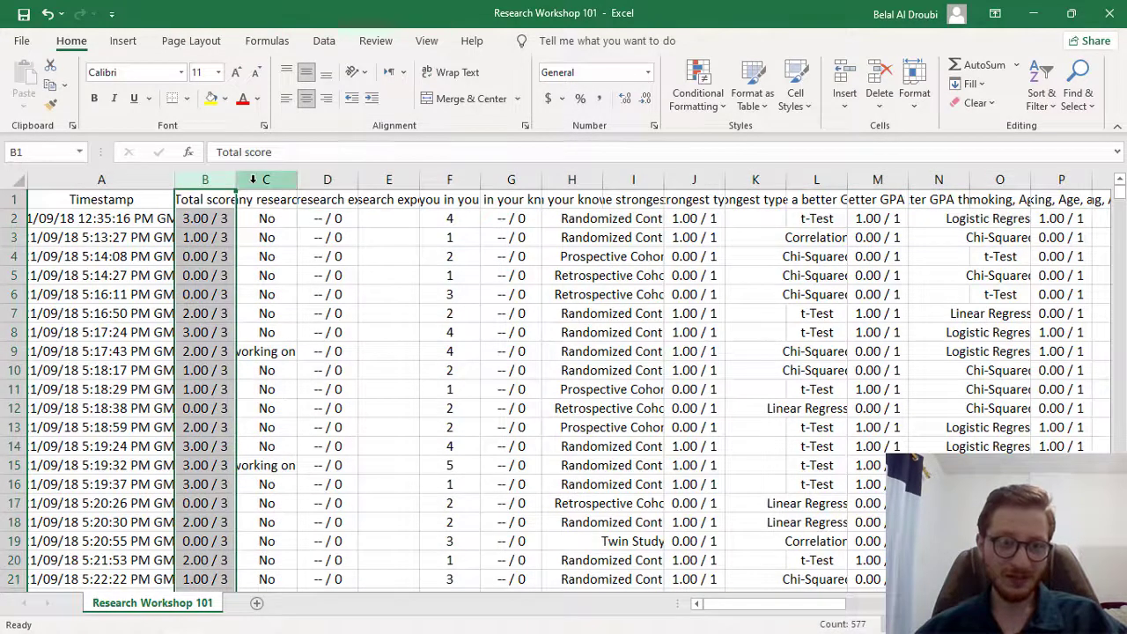
click(259, 180)
click(328, 179)
click(374, 179)
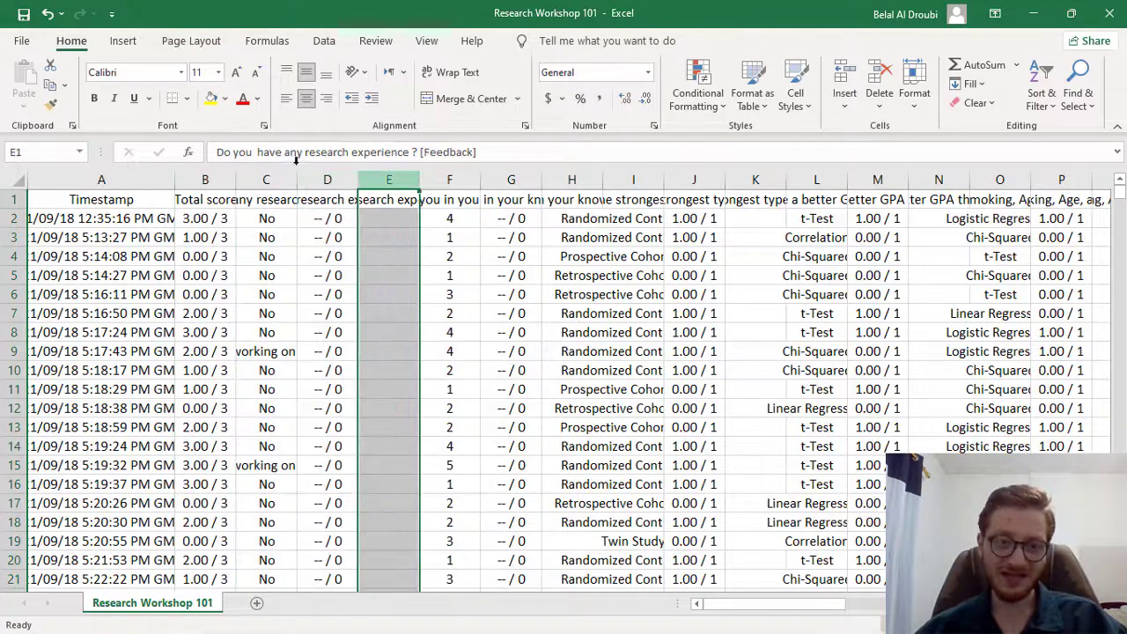
click(93, 180)
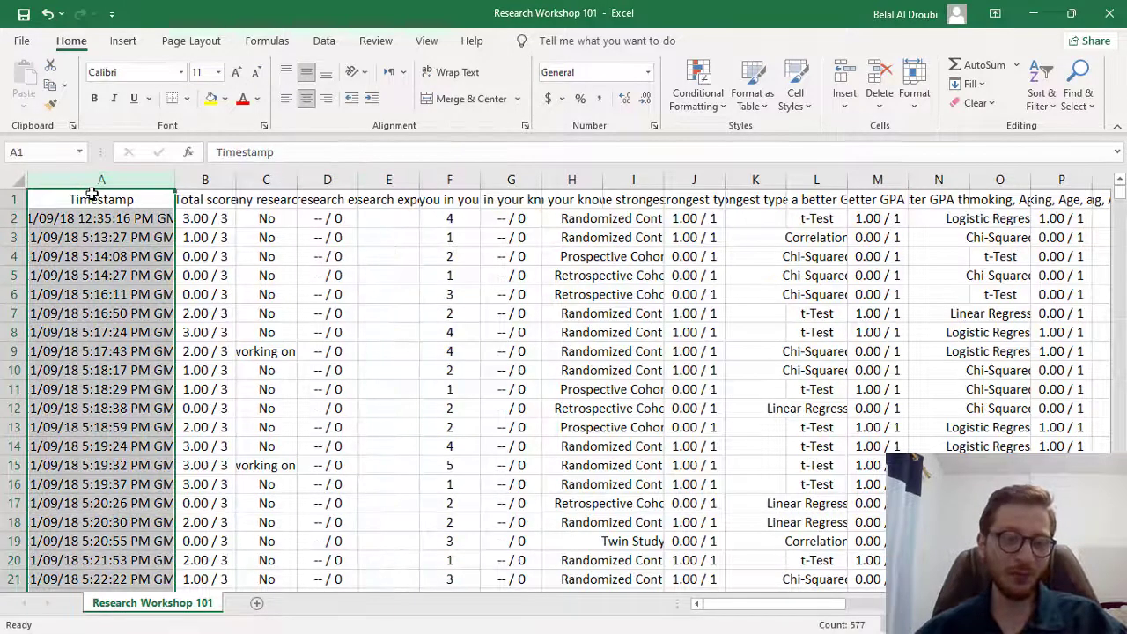
Delete the Timestamp column A from its right-click menu
right_click(102, 187)
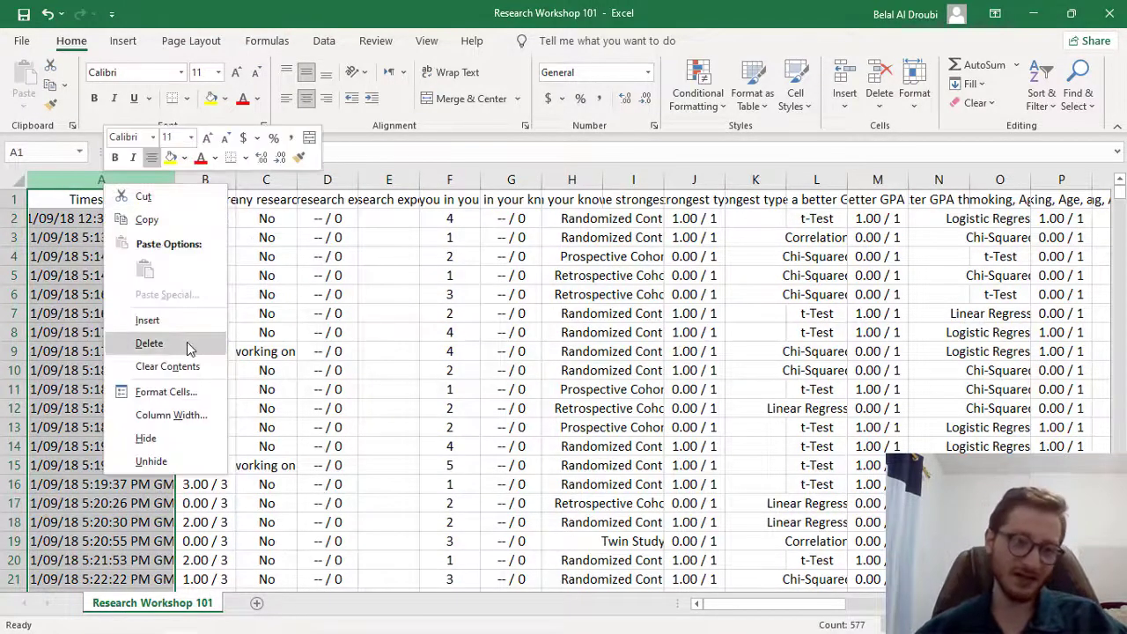
click(56, 297)
click(81, 216)
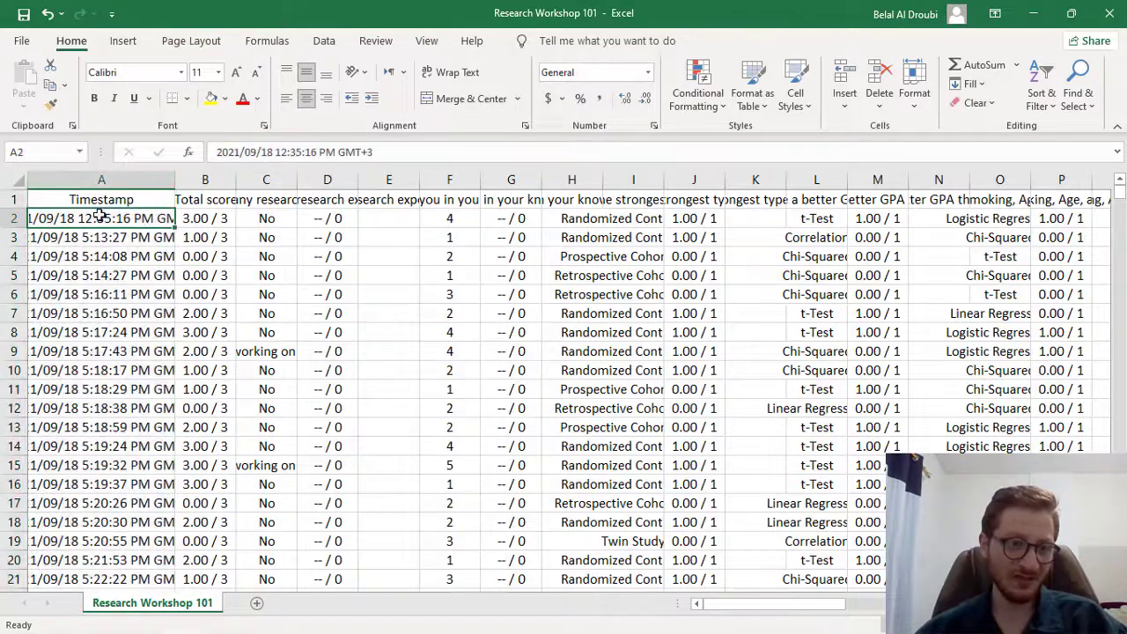
scroll(152, 231, up, 5)
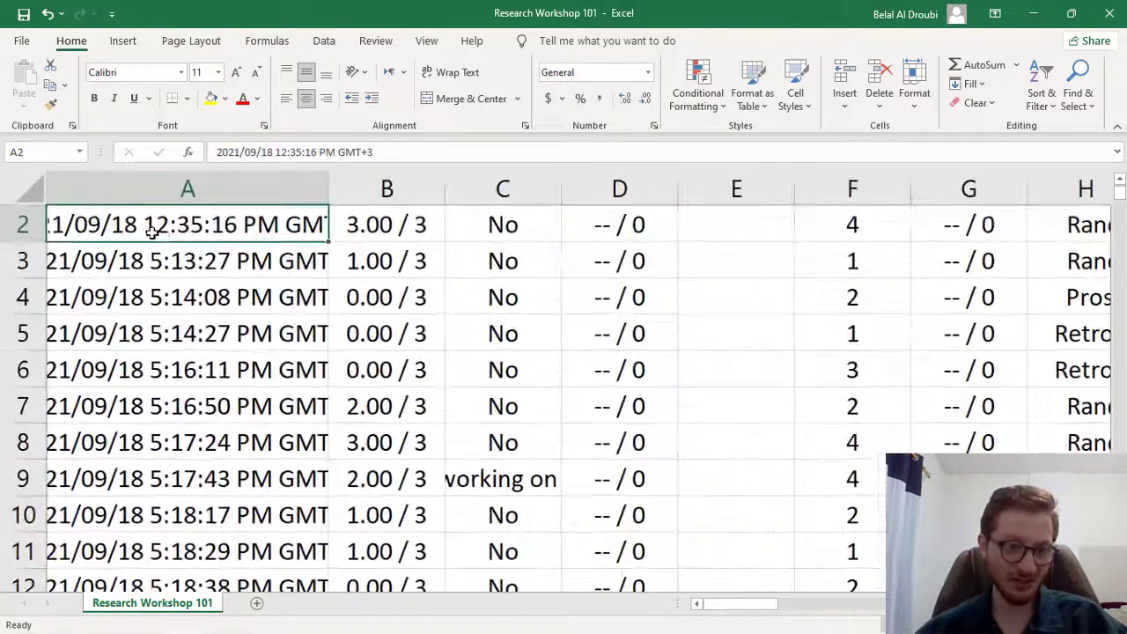
click(132, 191)
right_click(139, 190)
click(210, 351)
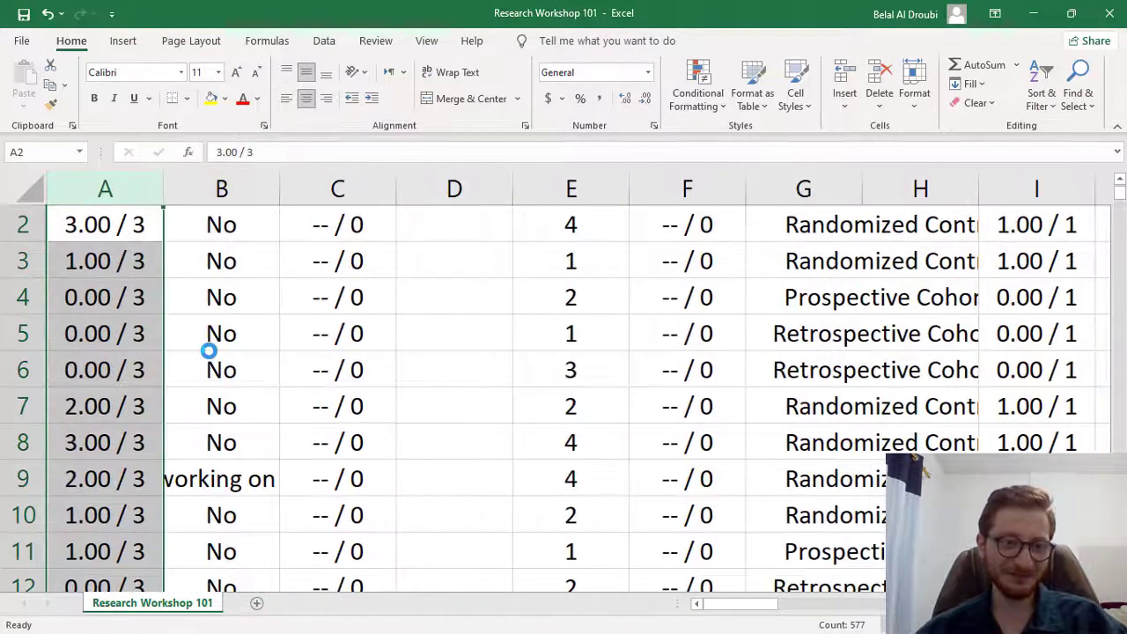
scroll(208, 351, down, 3)
scroll(208, 350, down, 2)
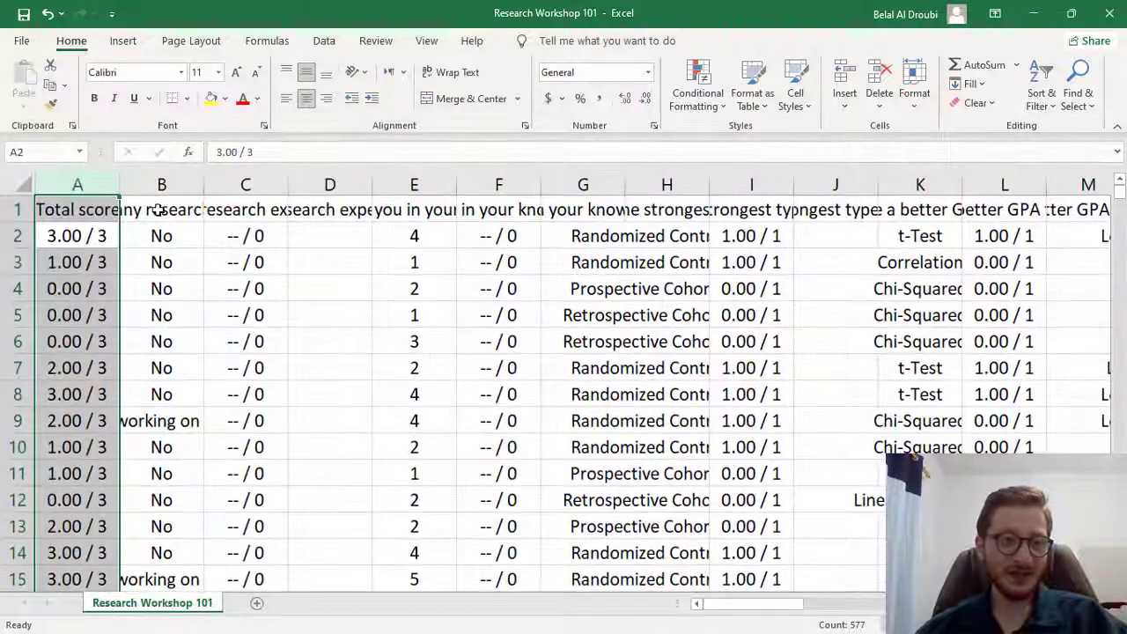
scroll(154, 261, down, 1)
Widen column A so 'Total score' and scores like 3.00 / 3 display fully
drag(112, 182, 136, 182)
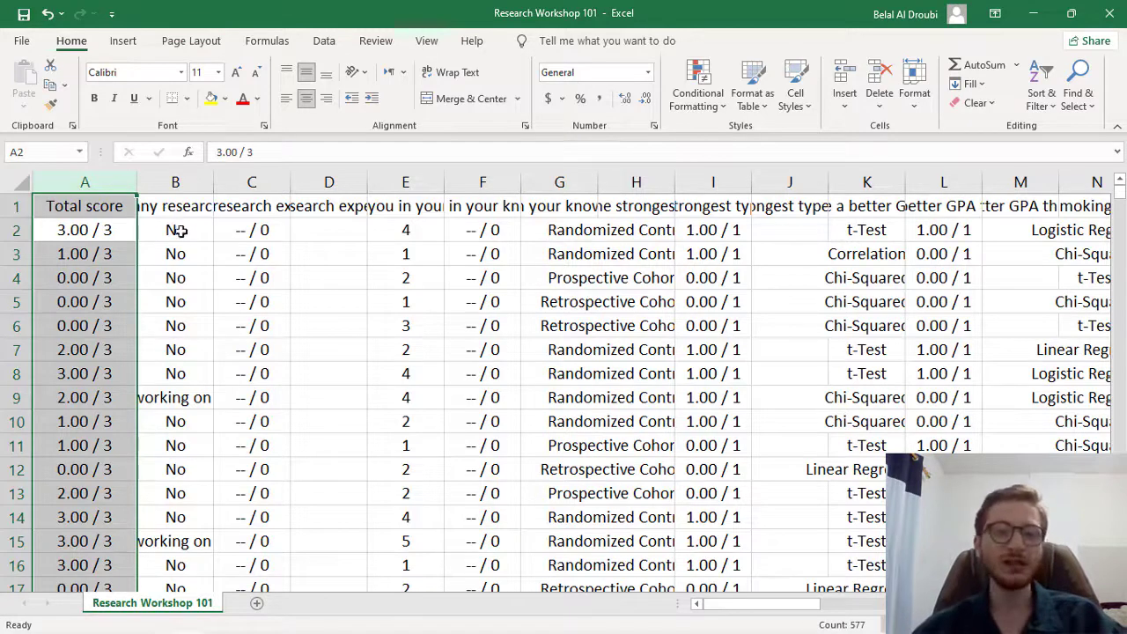
click(118, 181)
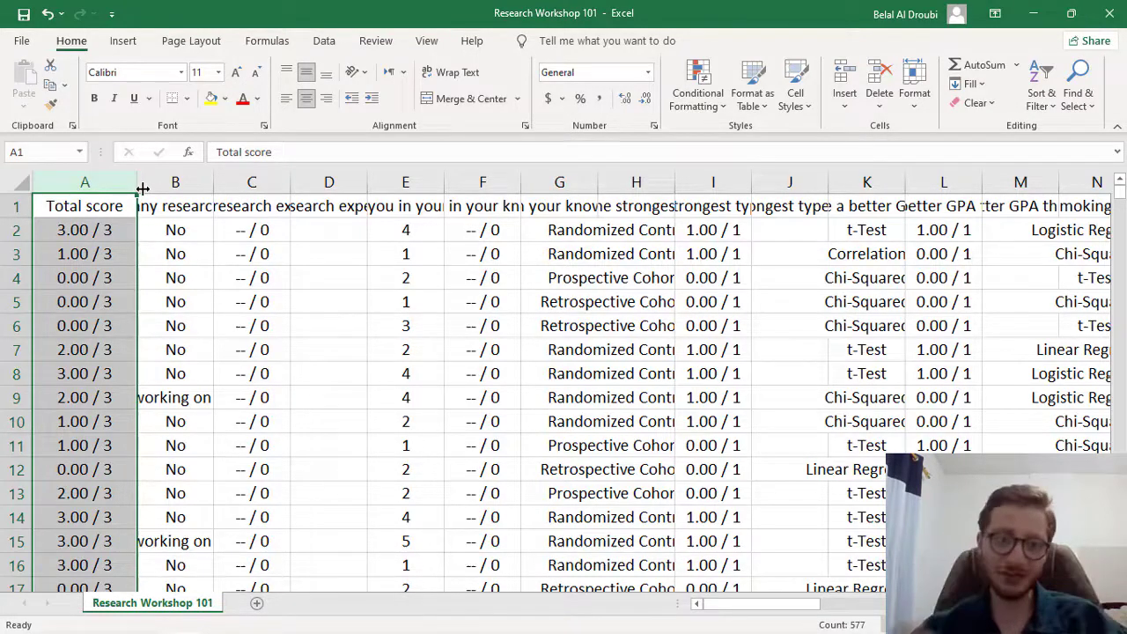
scroll(88, 253, up, 1)
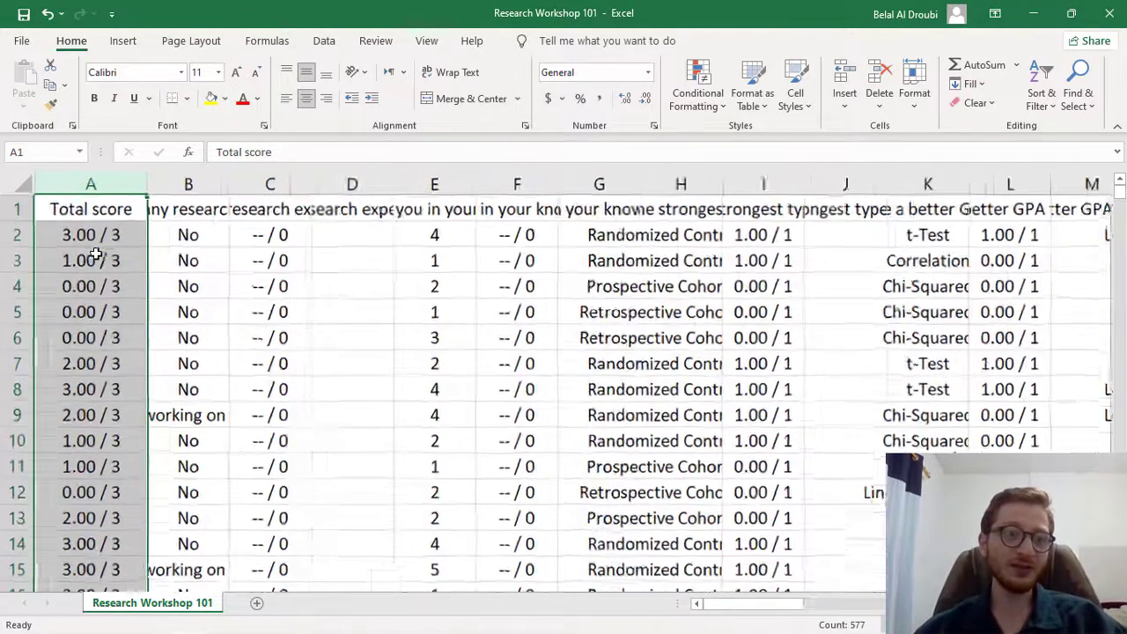
scroll(95, 251, up, 1)
click(132, 235)
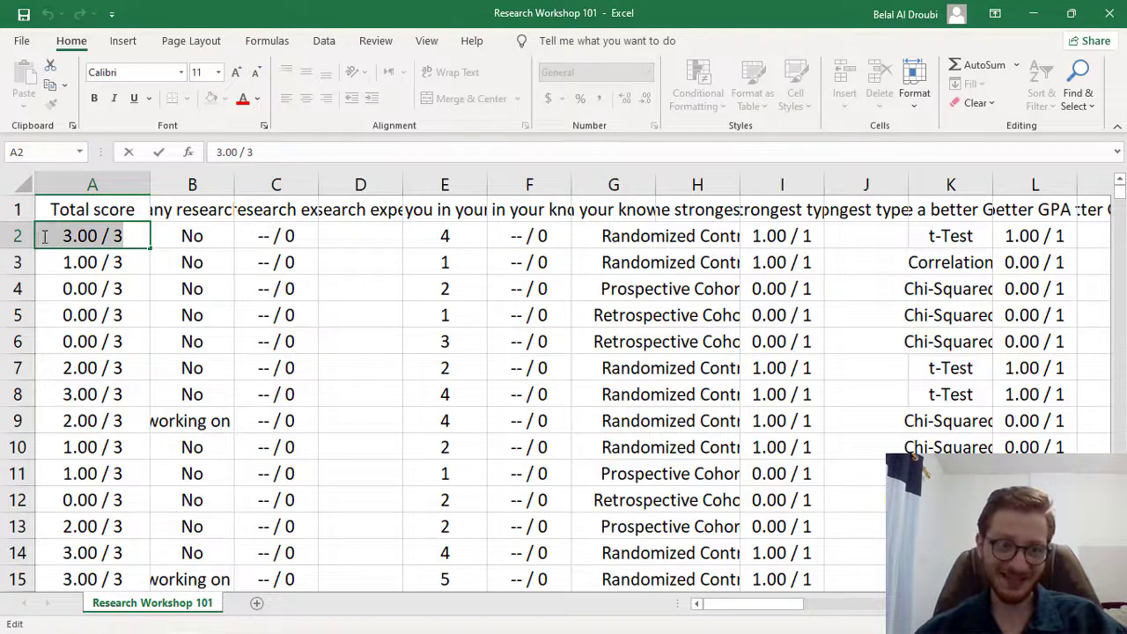
click(108, 274)
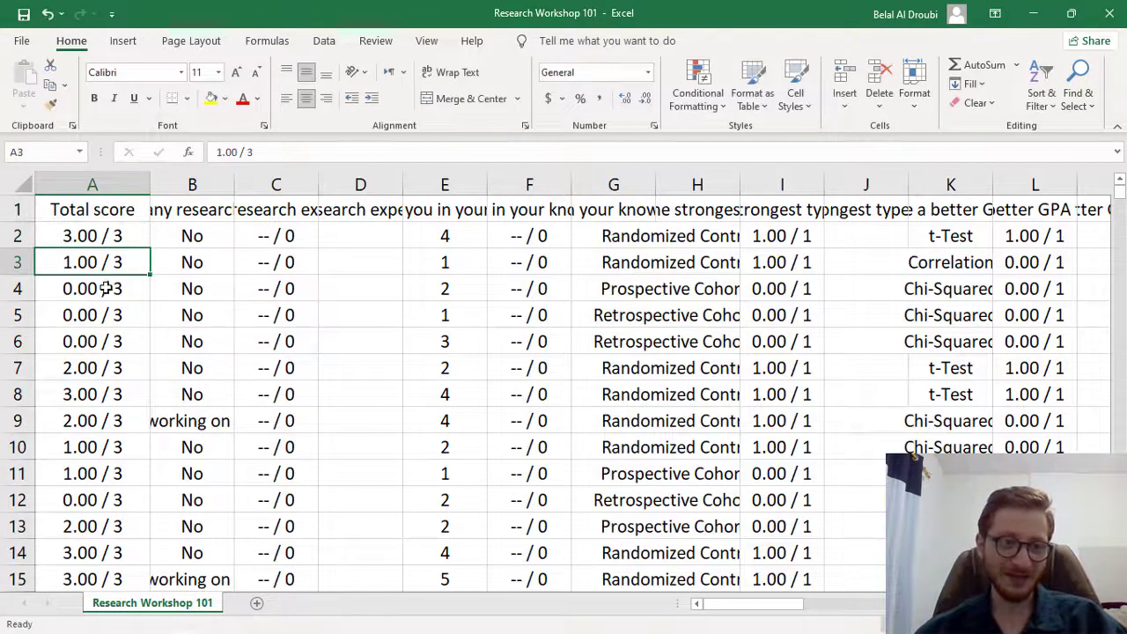
click(104, 287)
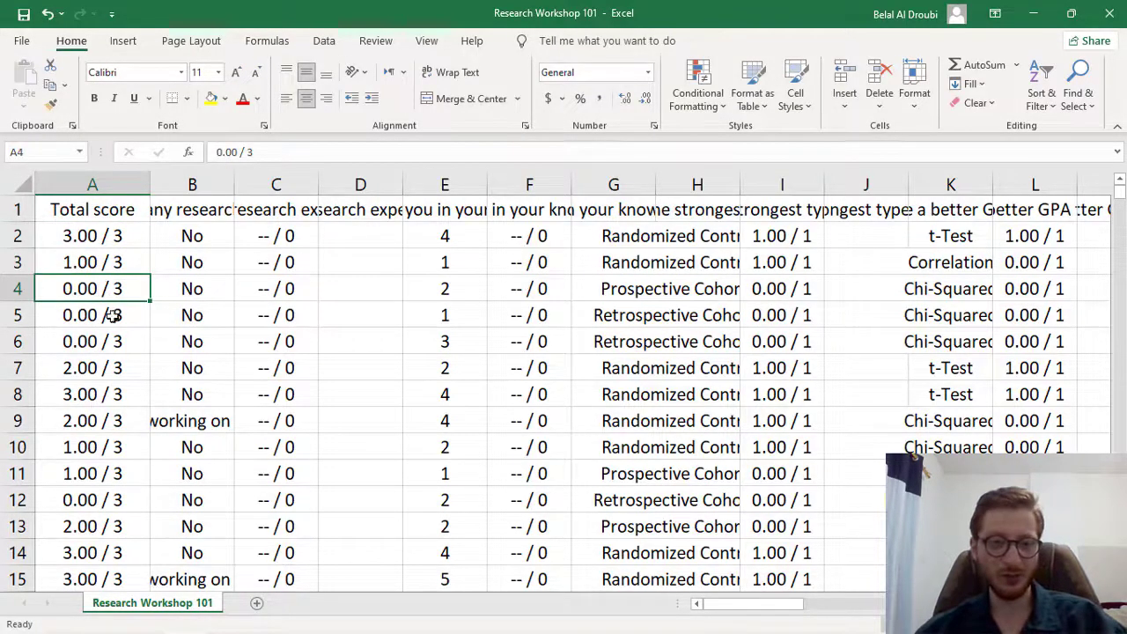
click(100, 186)
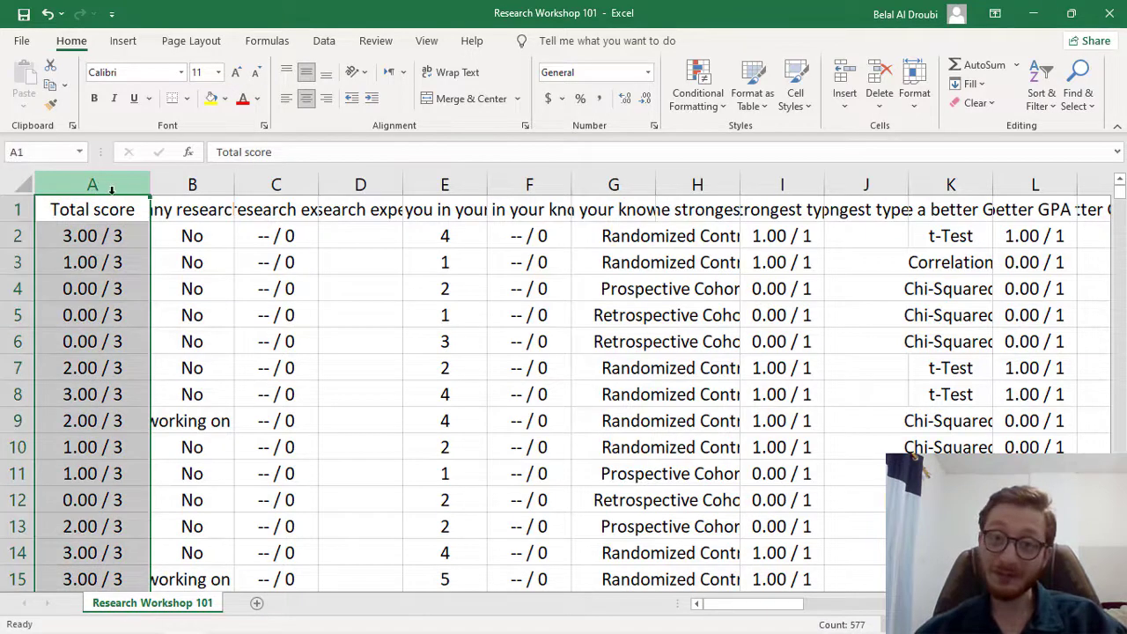
Widen columns B and C so the research-experience question and Score headers show fully
drag(237, 185, 297, 185)
click(264, 187)
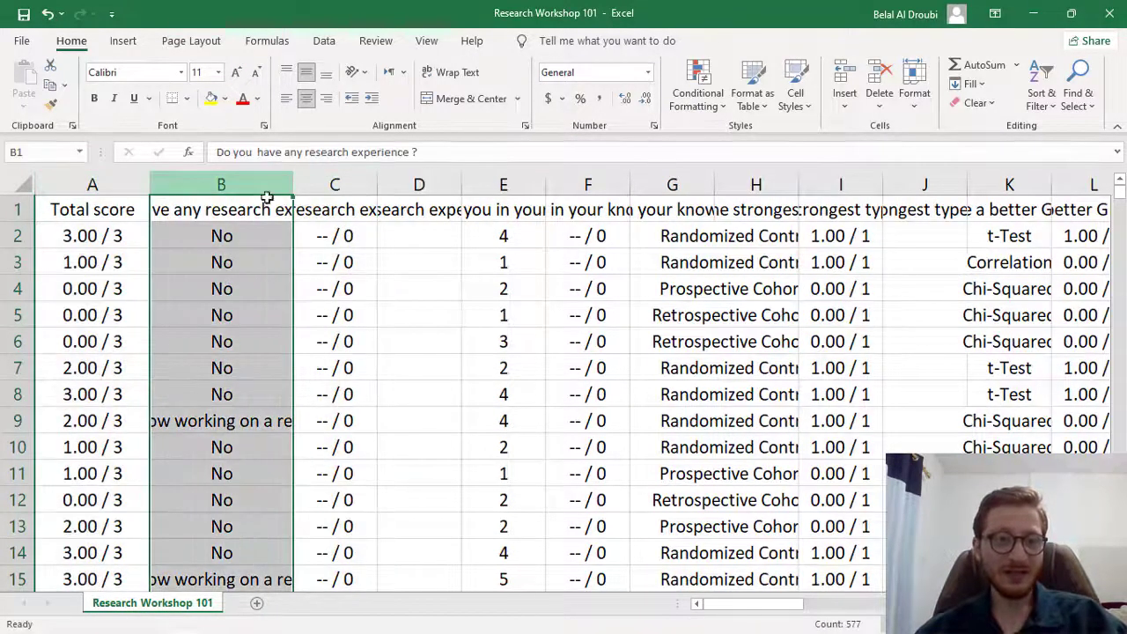
click(254, 200)
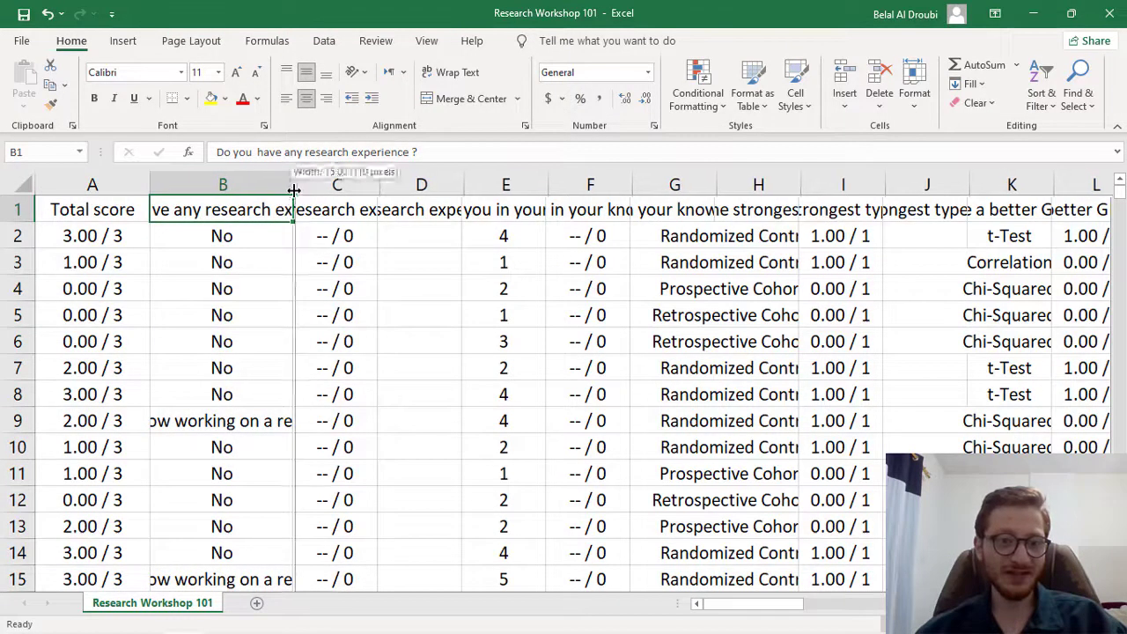
drag(293, 185, 624, 187)
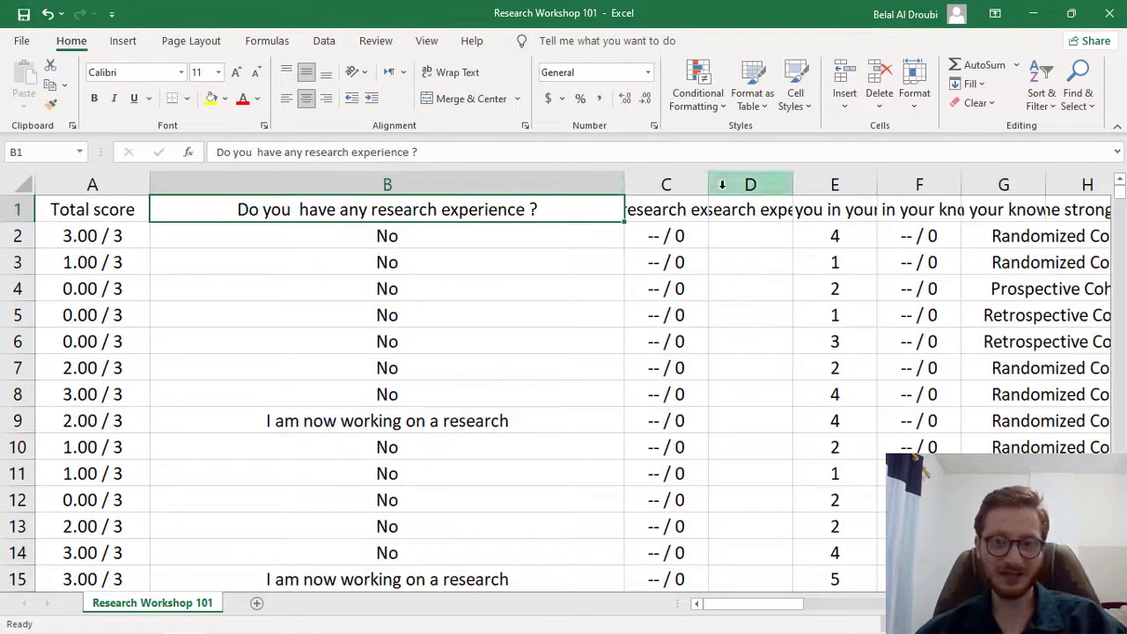
drag(707, 185, 1040, 187)
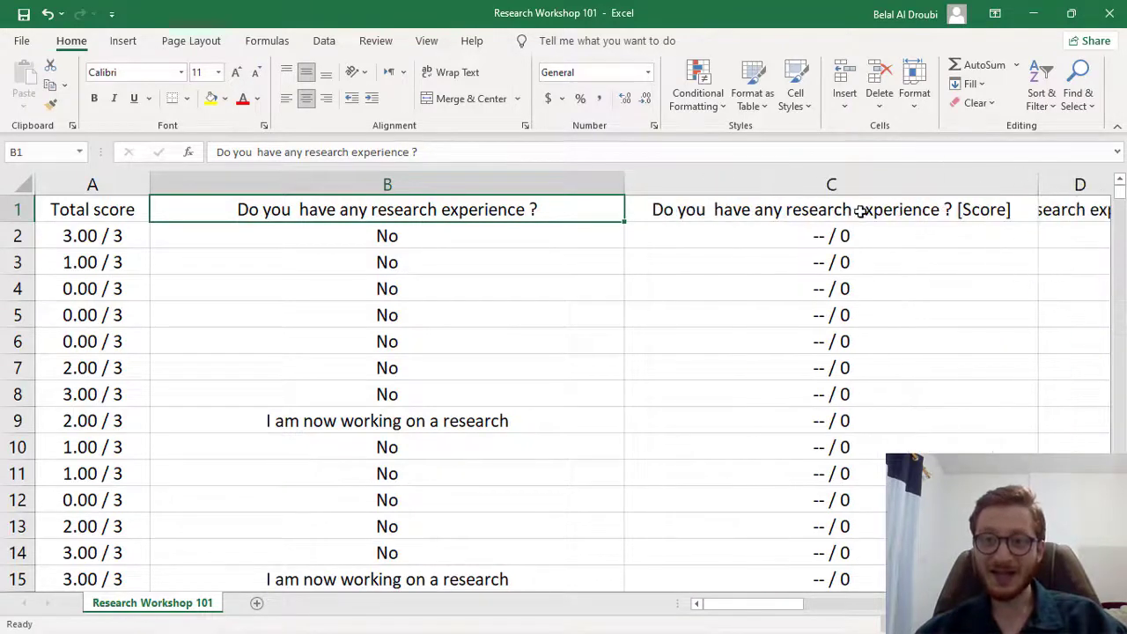
Look over the top Score cells and the B1 and C1 headers
drag(806, 215, 831, 314)
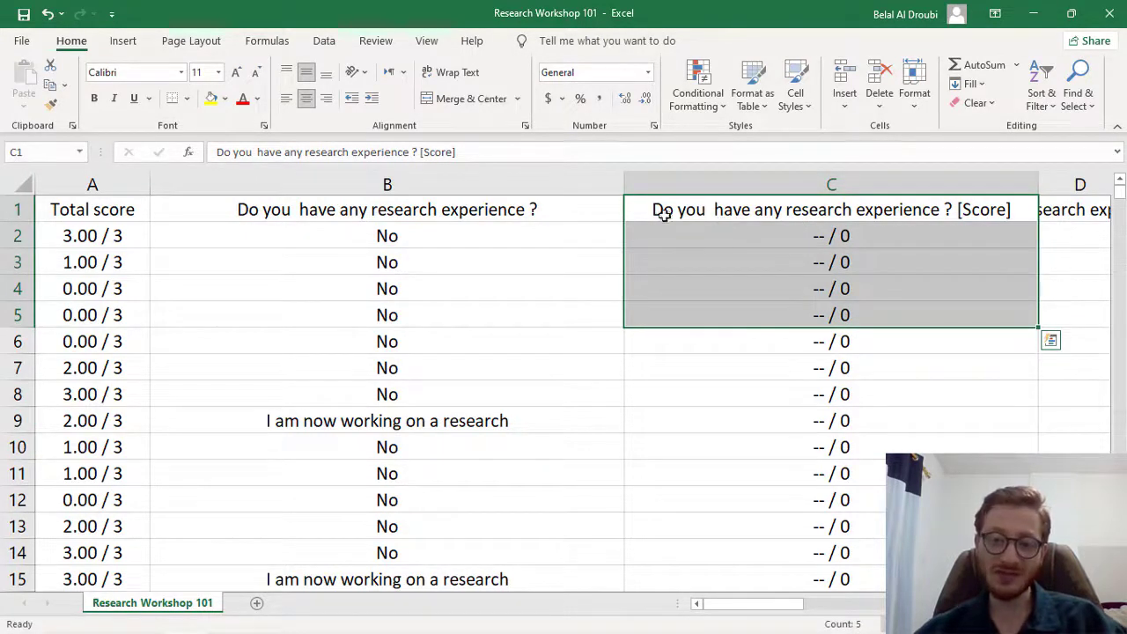
click(805, 237)
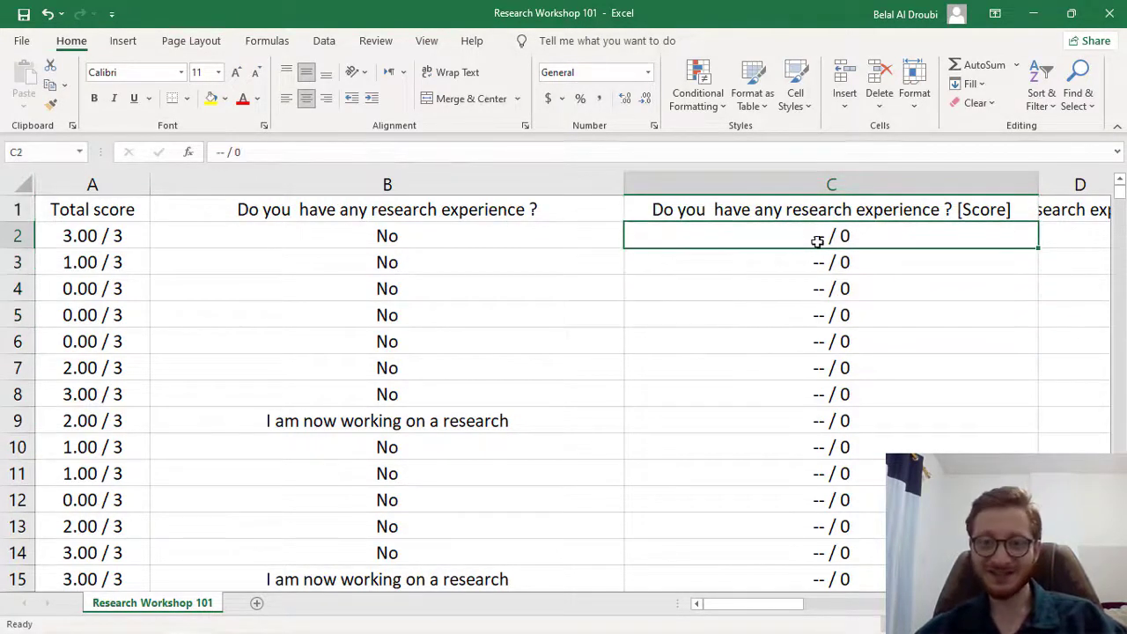
click(583, 210)
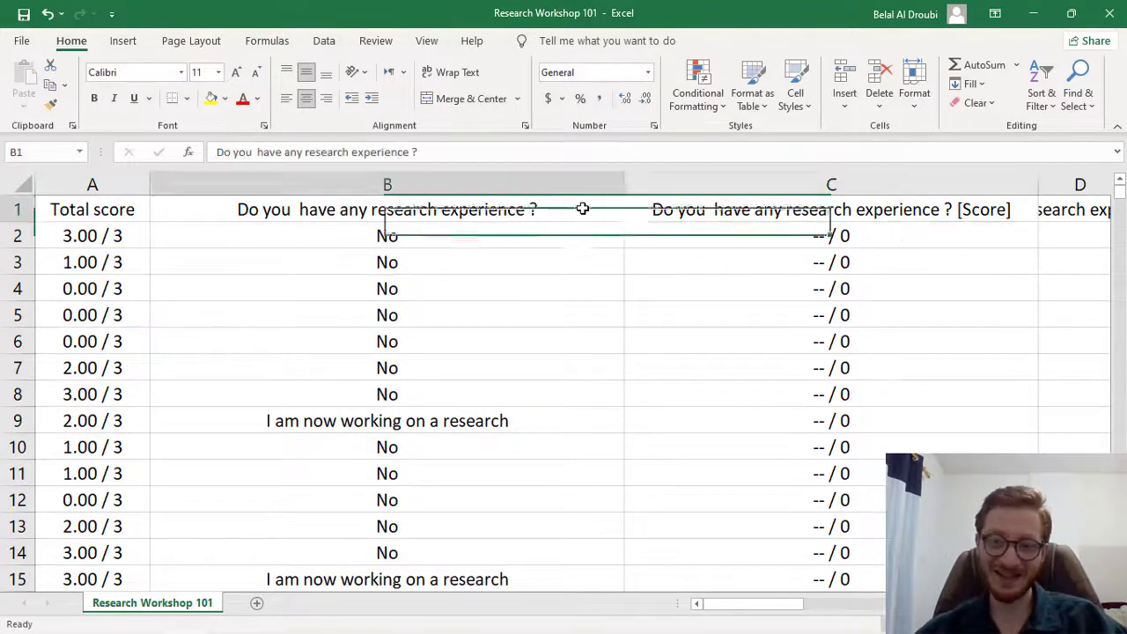
click(749, 209)
click(853, 238)
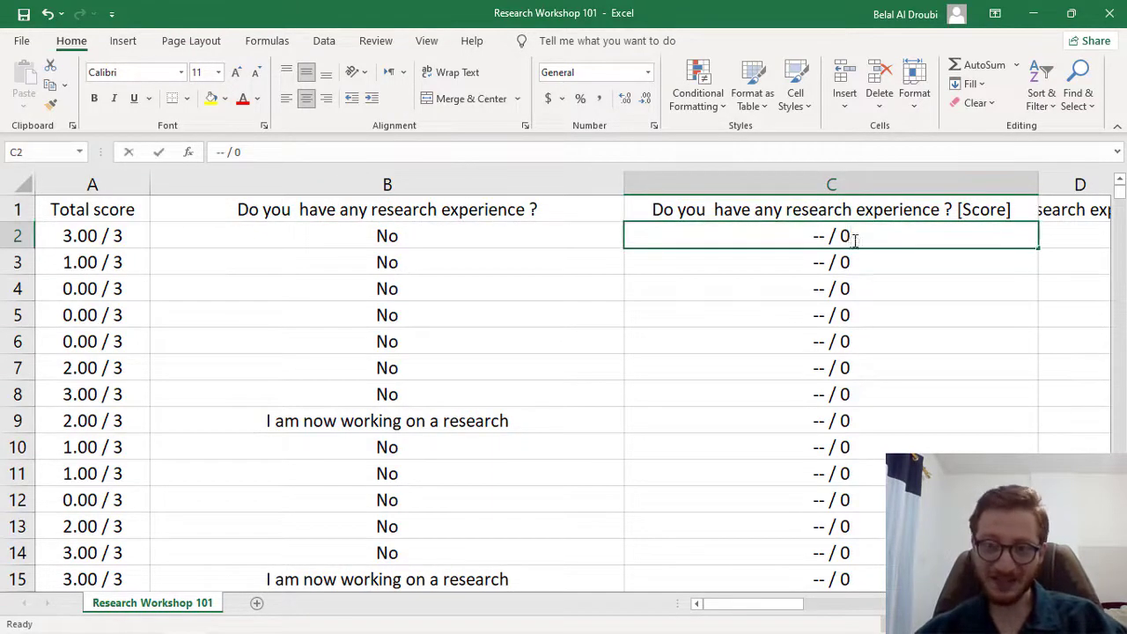
Rewrite C2's '-- / 0' entry as a formula referencing column C, so it shows 0
double_click(845, 237)
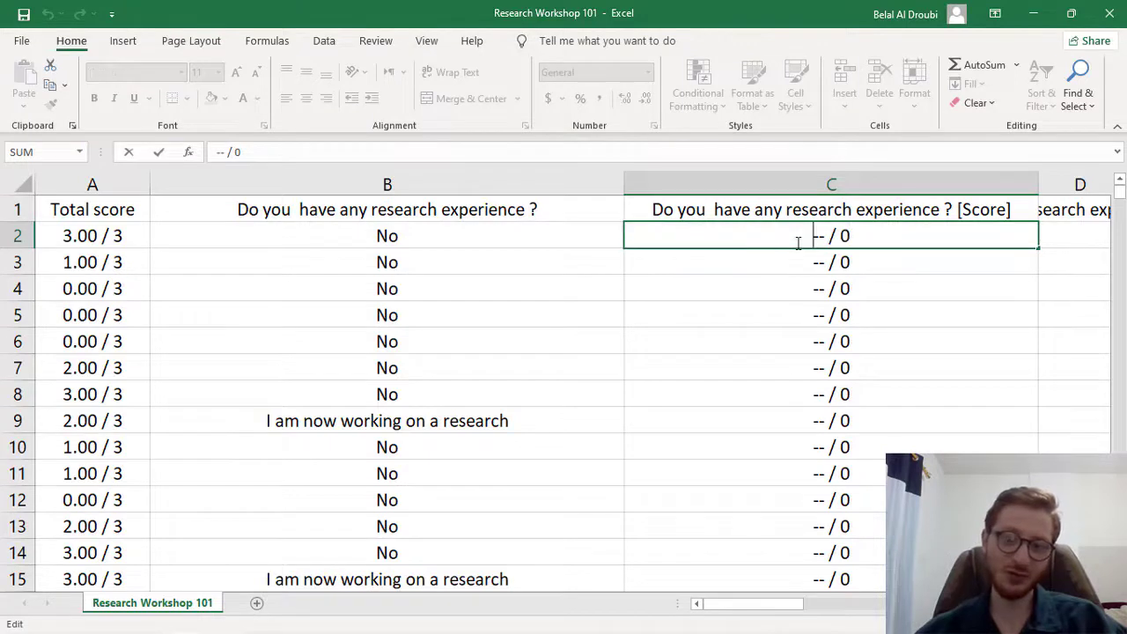
text(=)
click(784, 210)
click(742, 314)
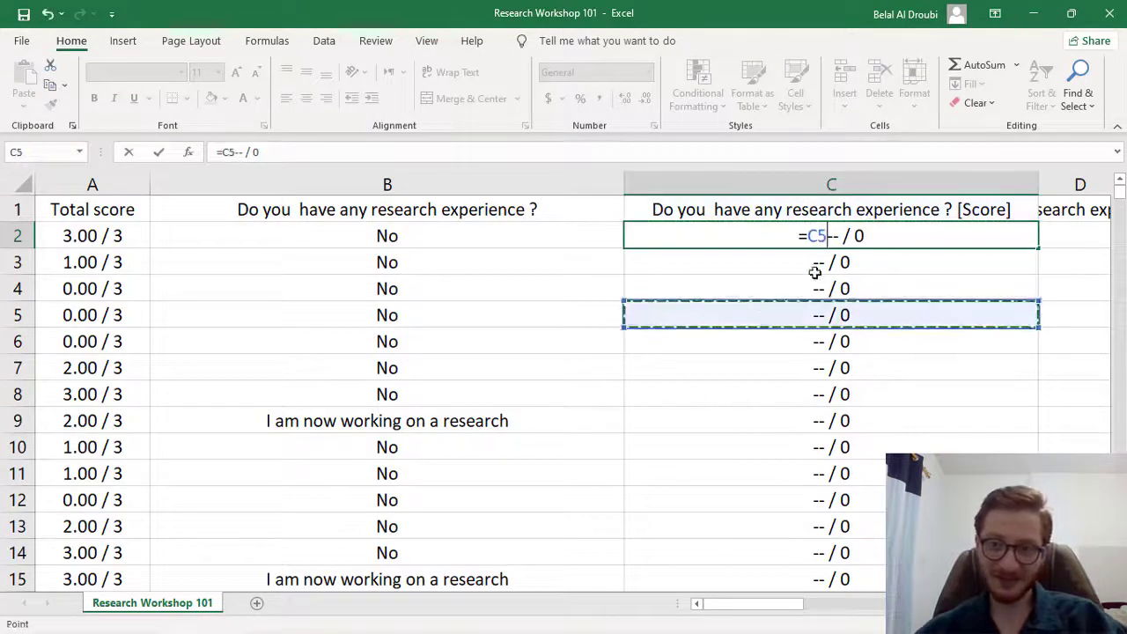
click(809, 184)
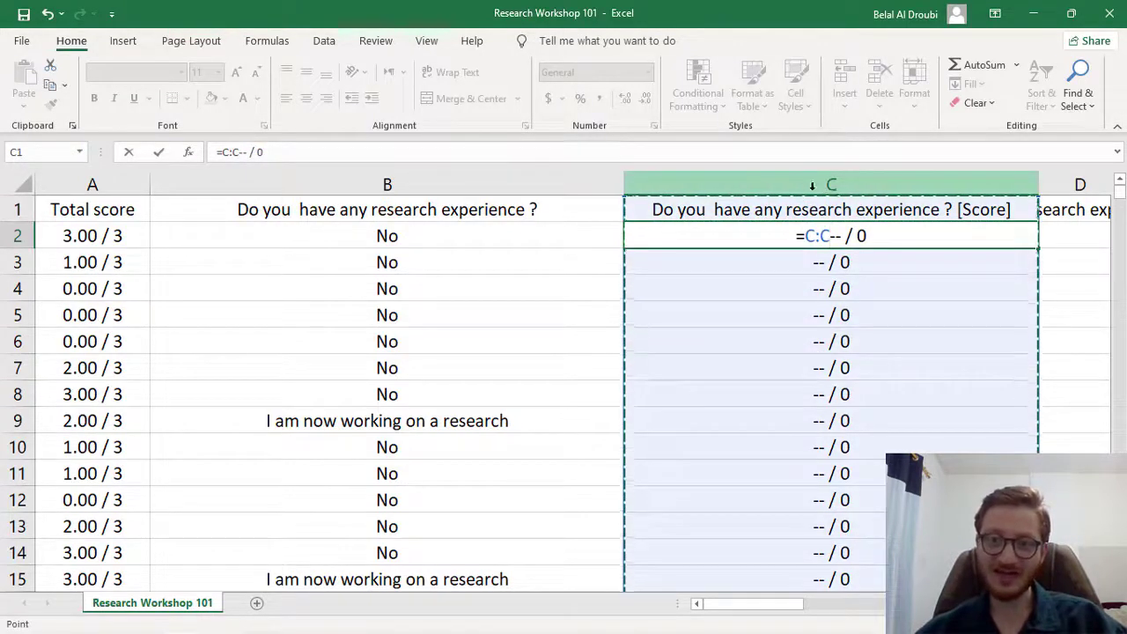
click(825, 288)
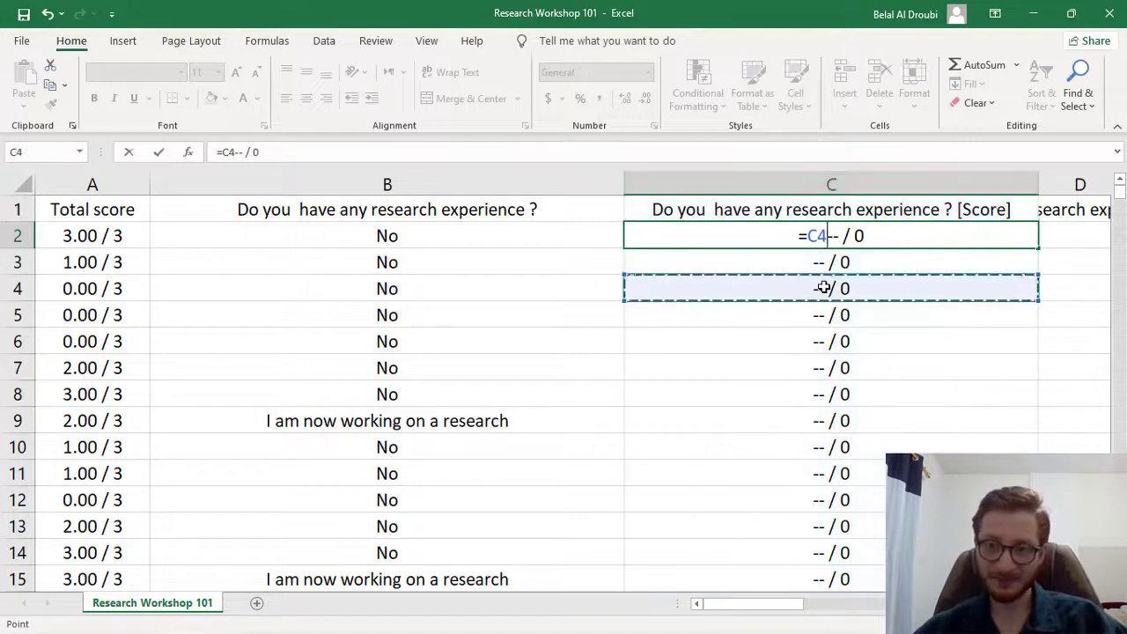
text(da)
key(Return)
key(Return)
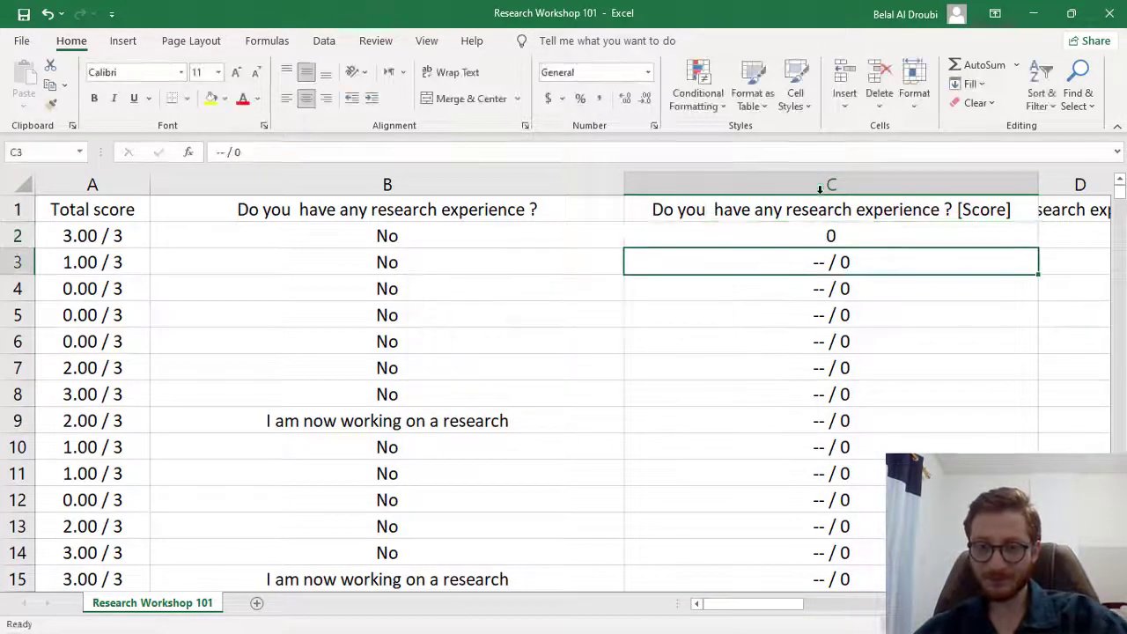
Delete the research-experience Score and Feedback columns
right_click(820, 189)
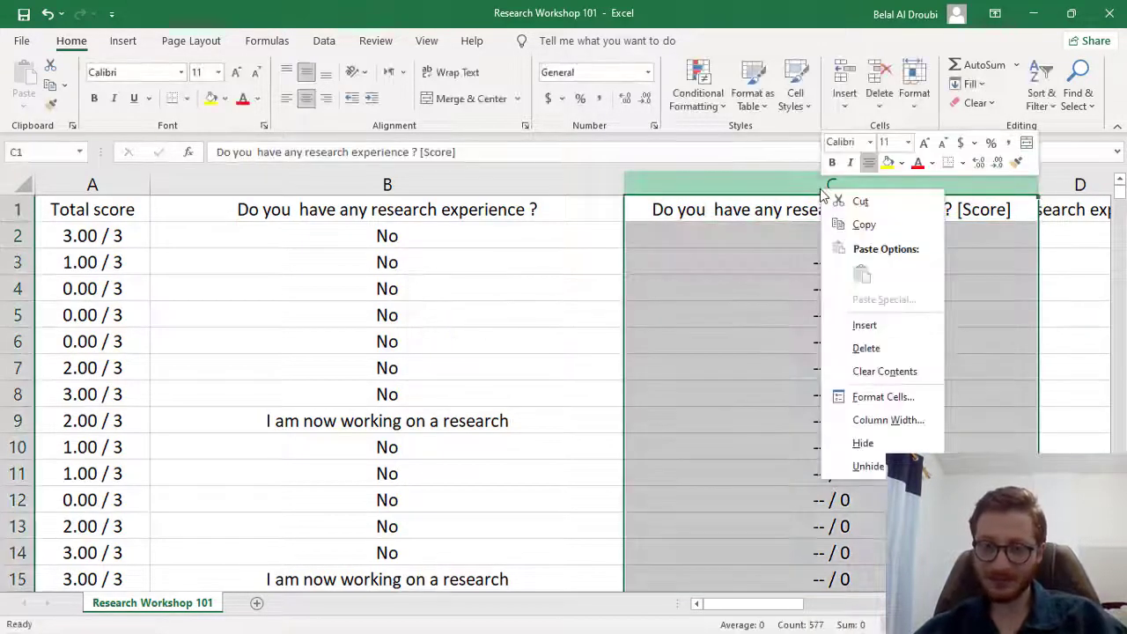
click(892, 349)
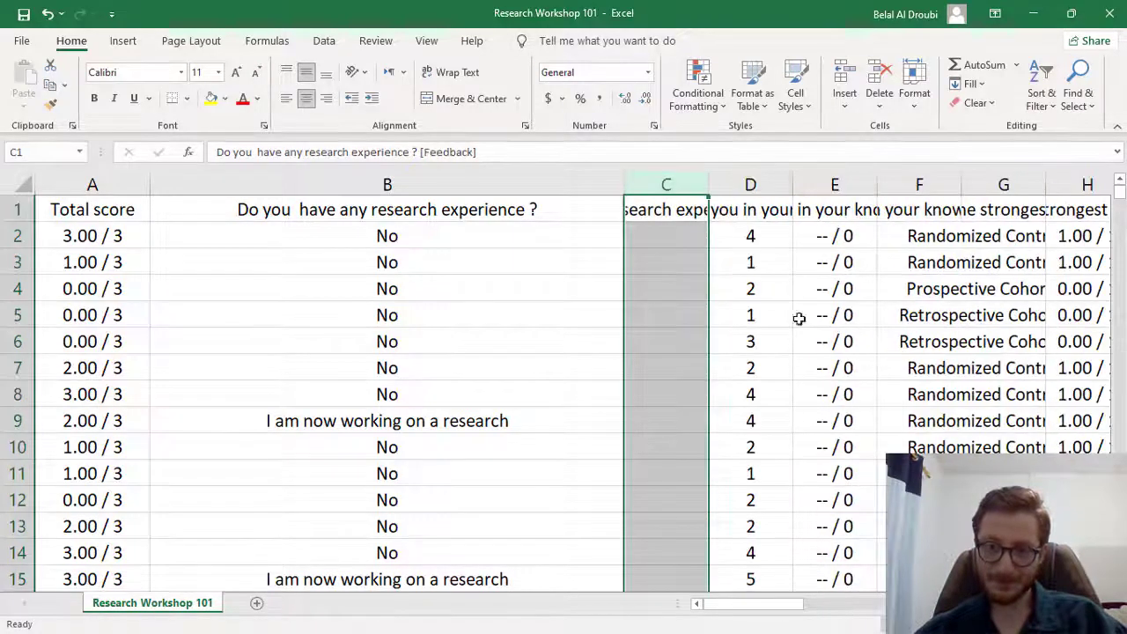
click(759, 287)
click(669, 181)
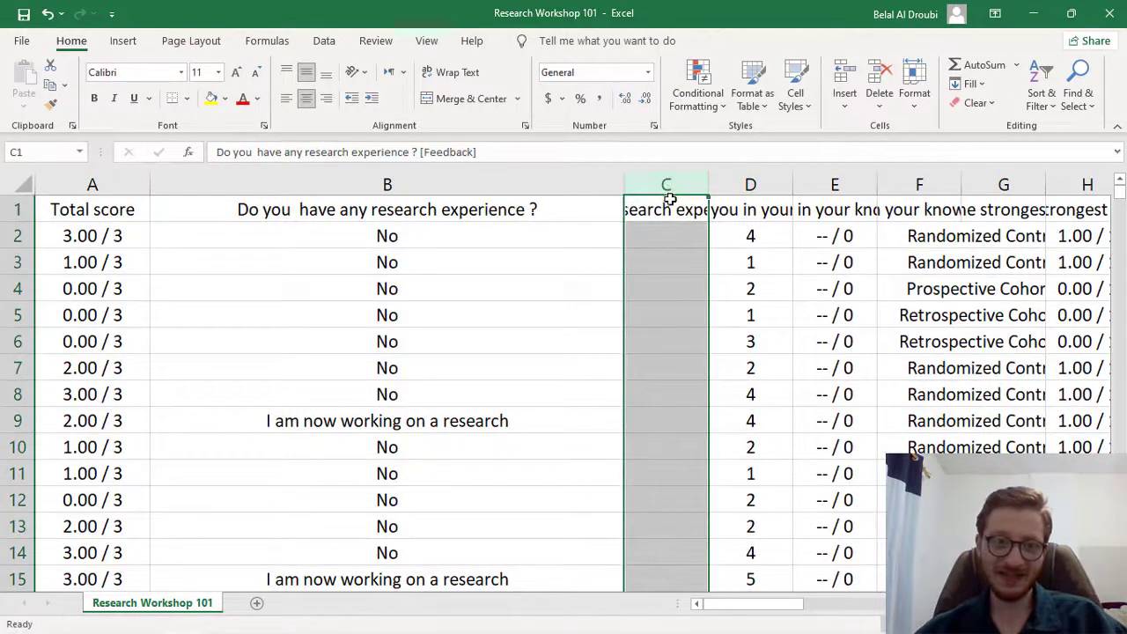
drag(708, 191, 907, 191)
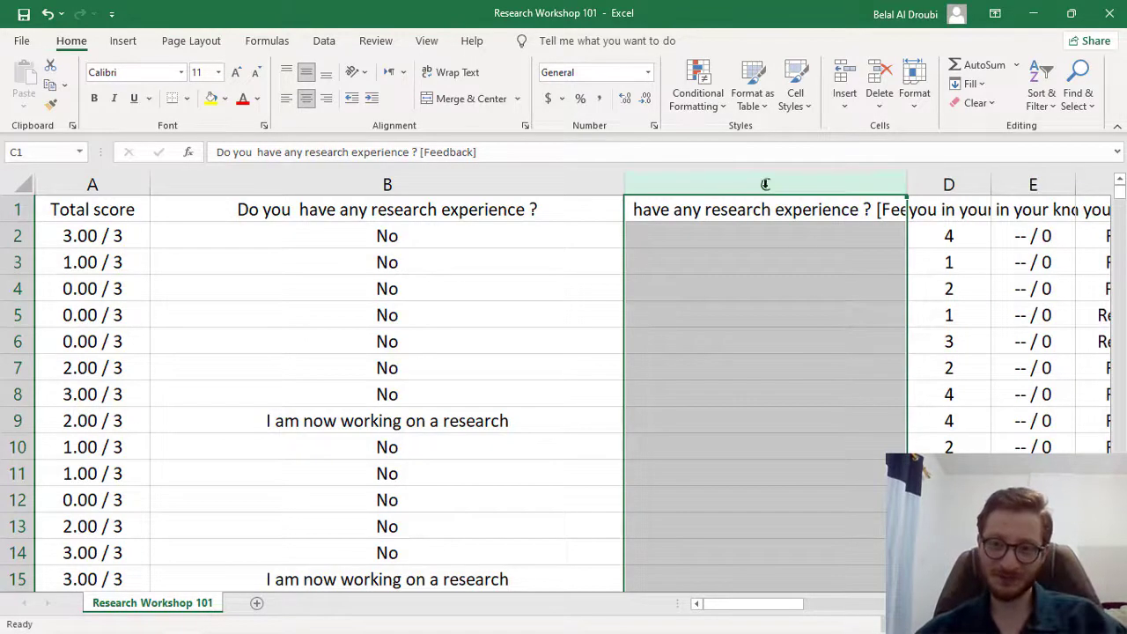
right_click(765, 184)
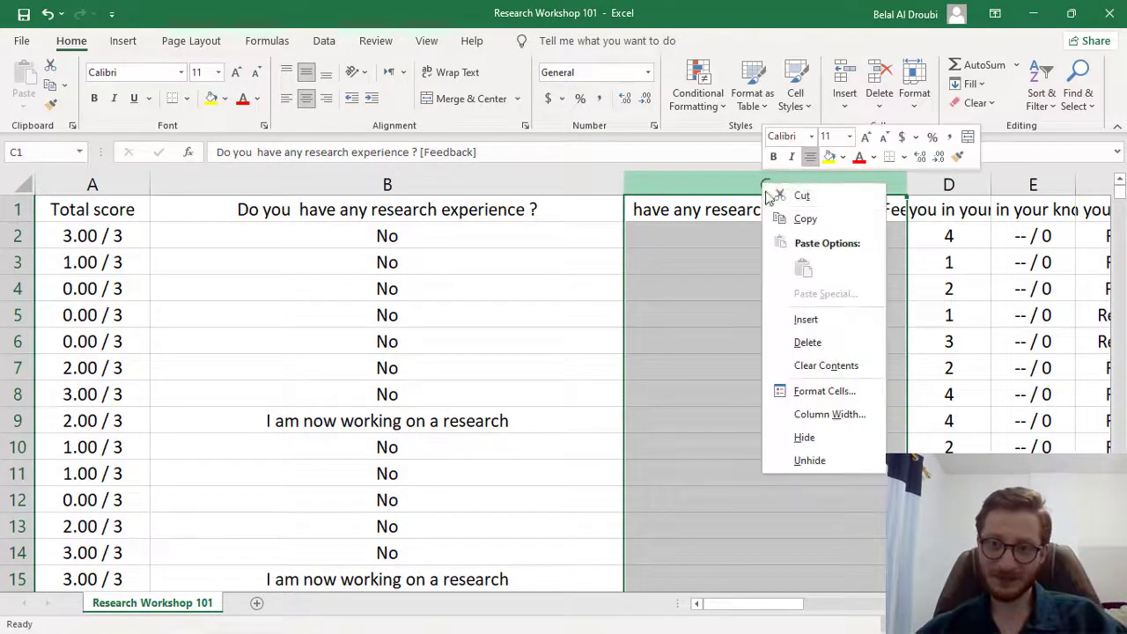
click(807, 342)
Widen the confidence-question column C and check its first few ratings
drag(709, 174, 1042, 184)
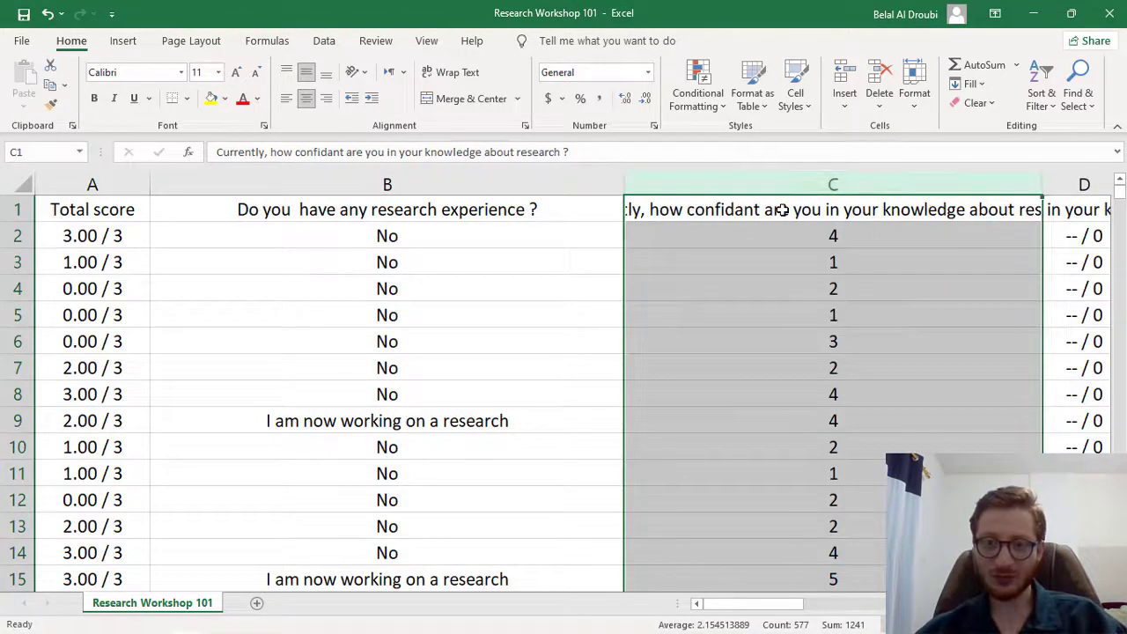
click(780, 211)
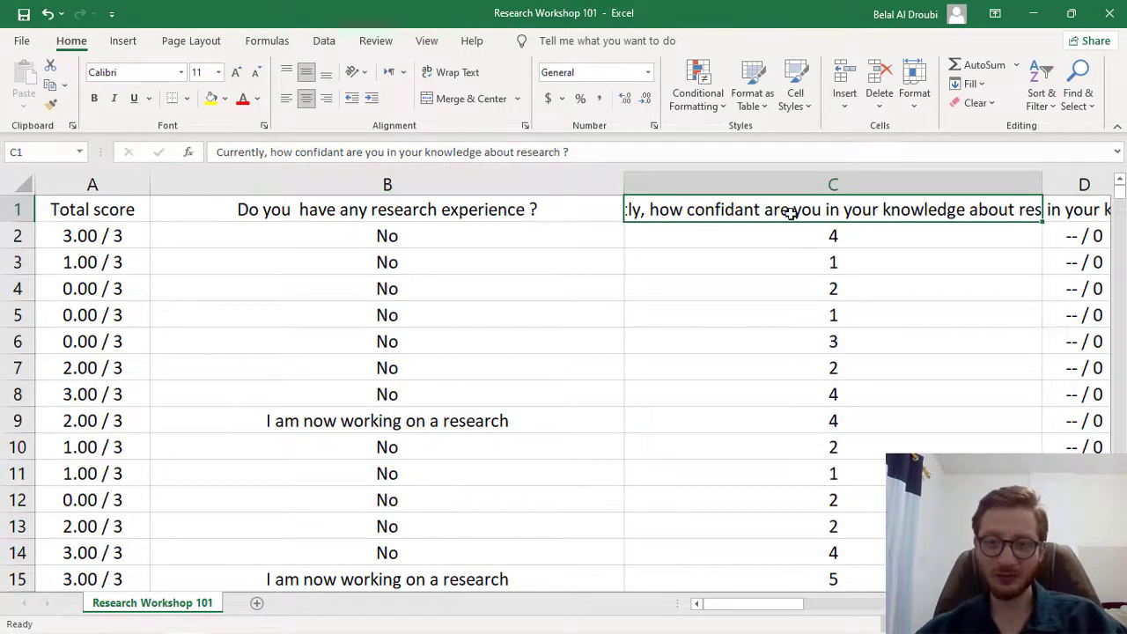
scroll(791, 212, right, 5)
scroll(619, 236, left, 6)
scroll(621, 245, down, 1)
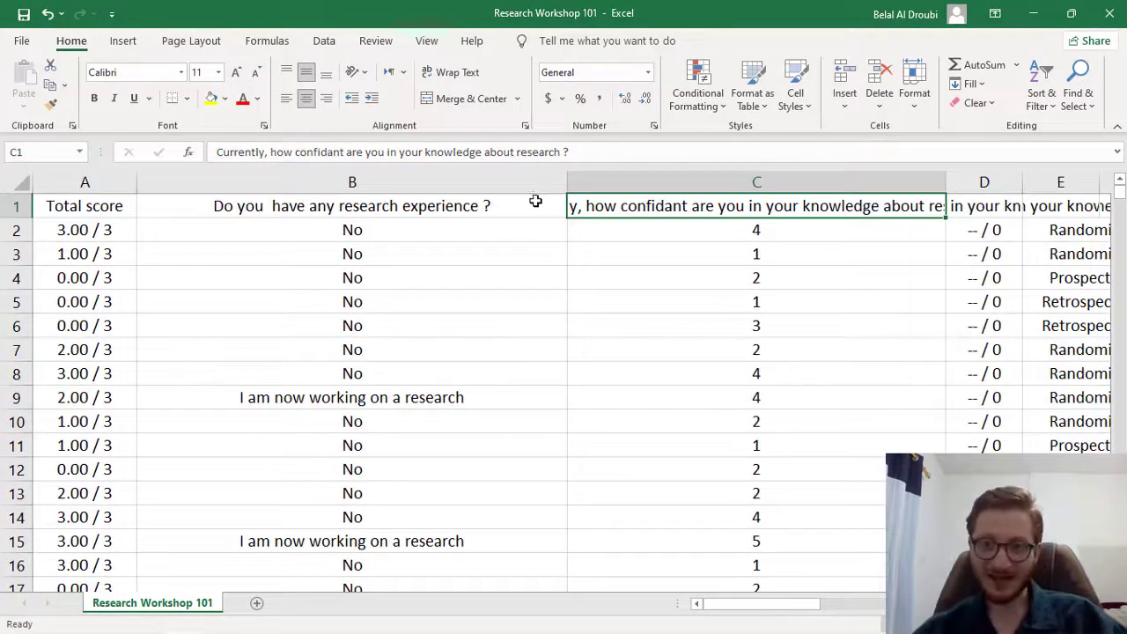
click(739, 232)
click(749, 255)
click(756, 277)
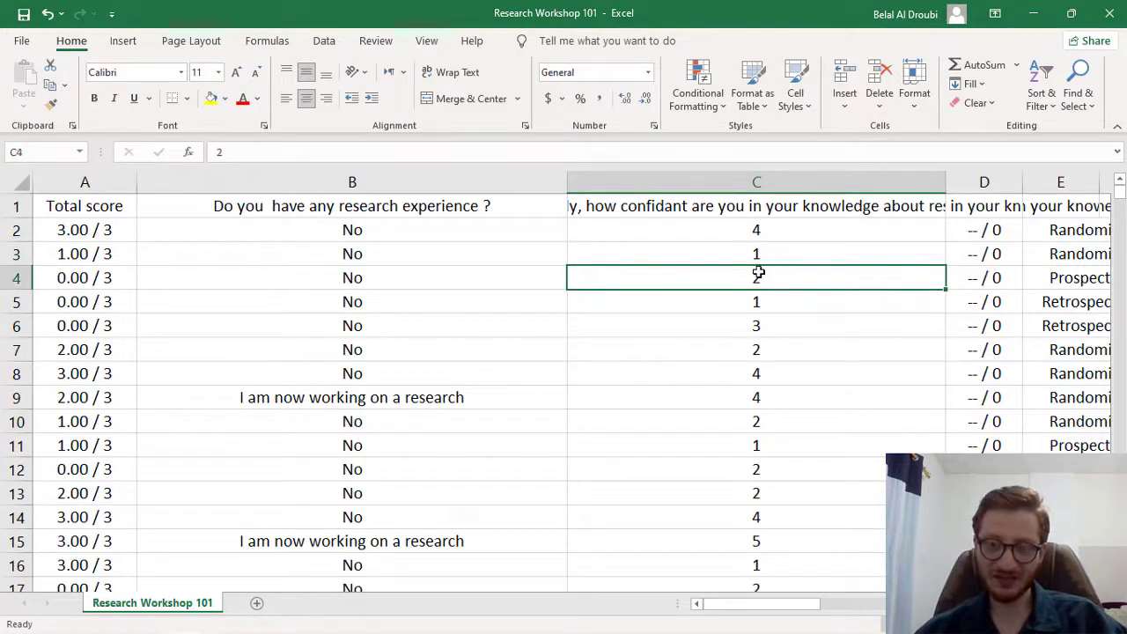
scroll(758, 274, right, 5)
scroll(694, 264, left, 4)
scroll(823, 209, left, 1)
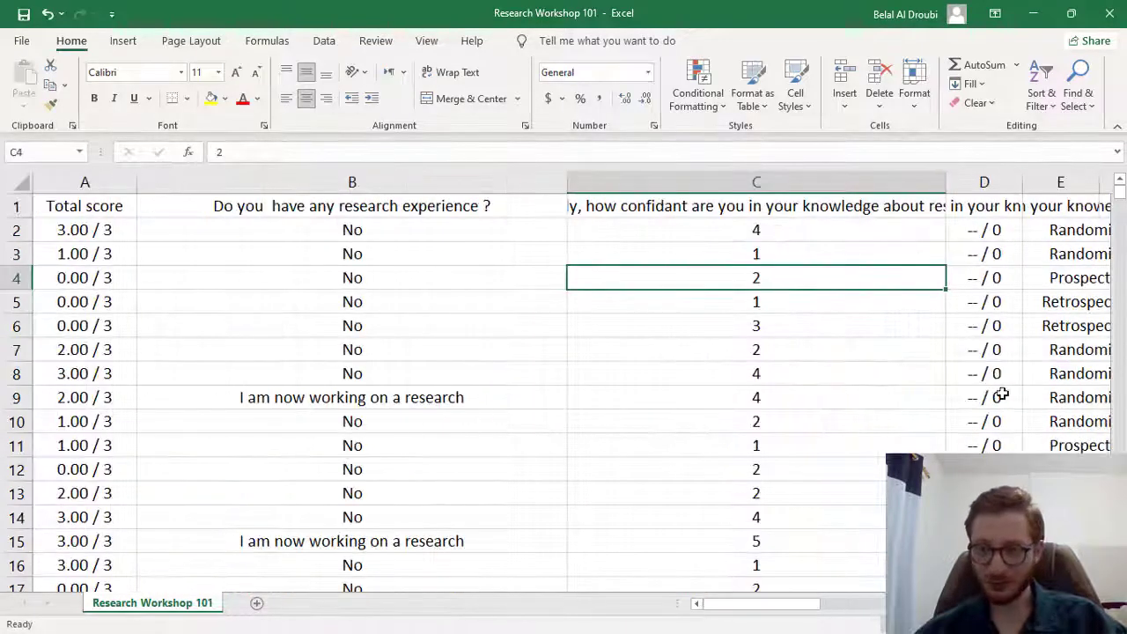
Widen column D to show its header, then abandon a stray edit to cell D2
drag(744, 606, 797, 607)
click(476, 182)
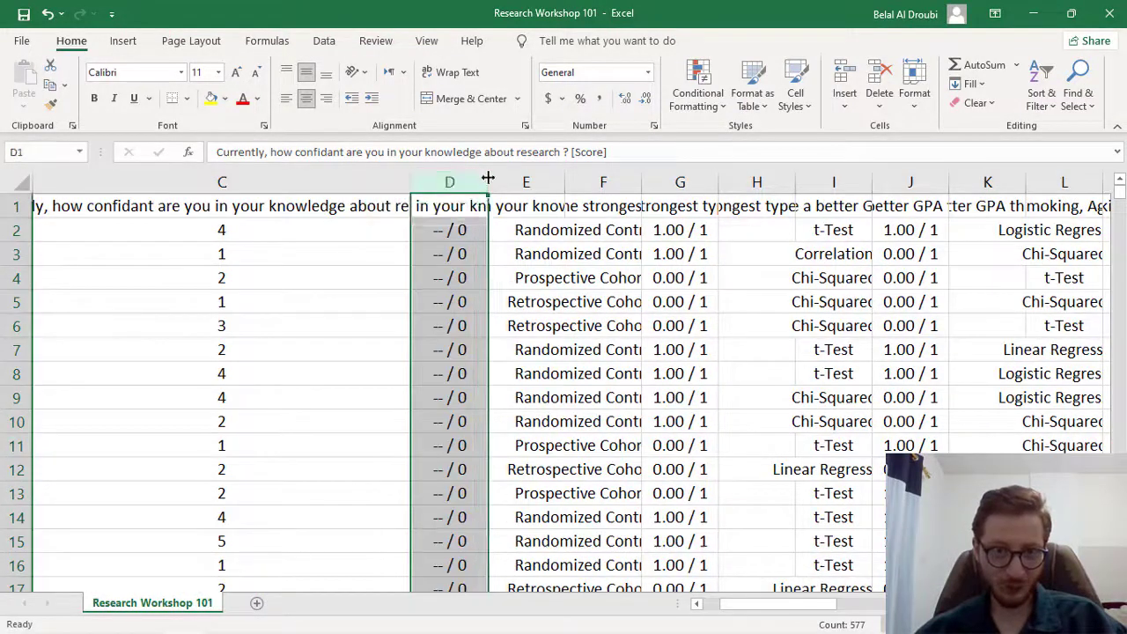
drag(488, 178, 673, 181)
double_click(546, 231)
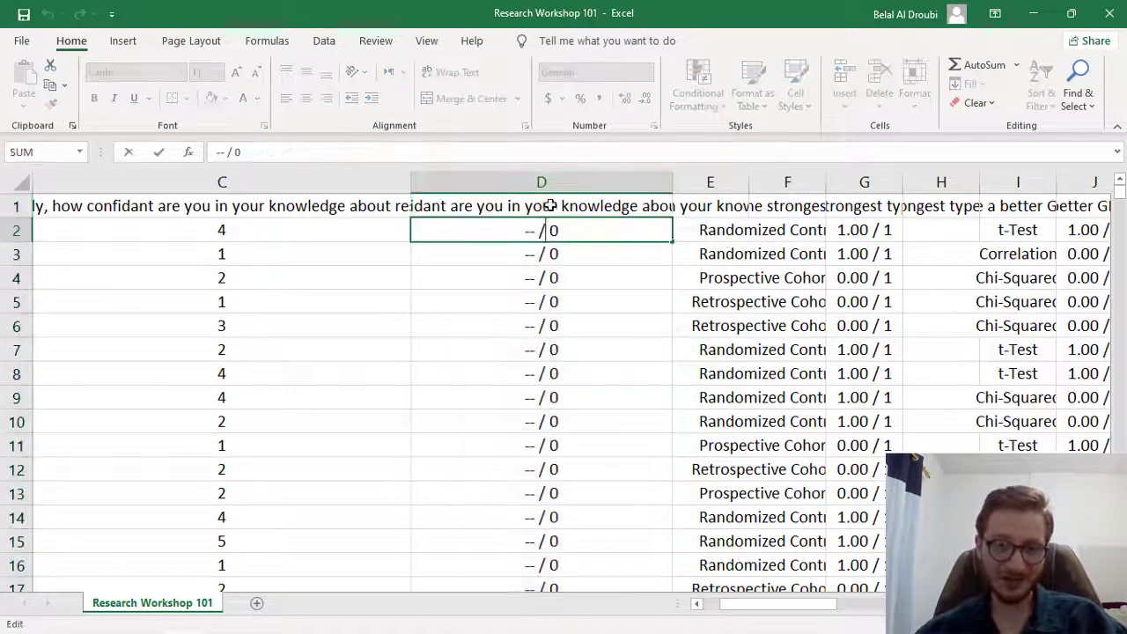
click(564, 186)
text(sad)
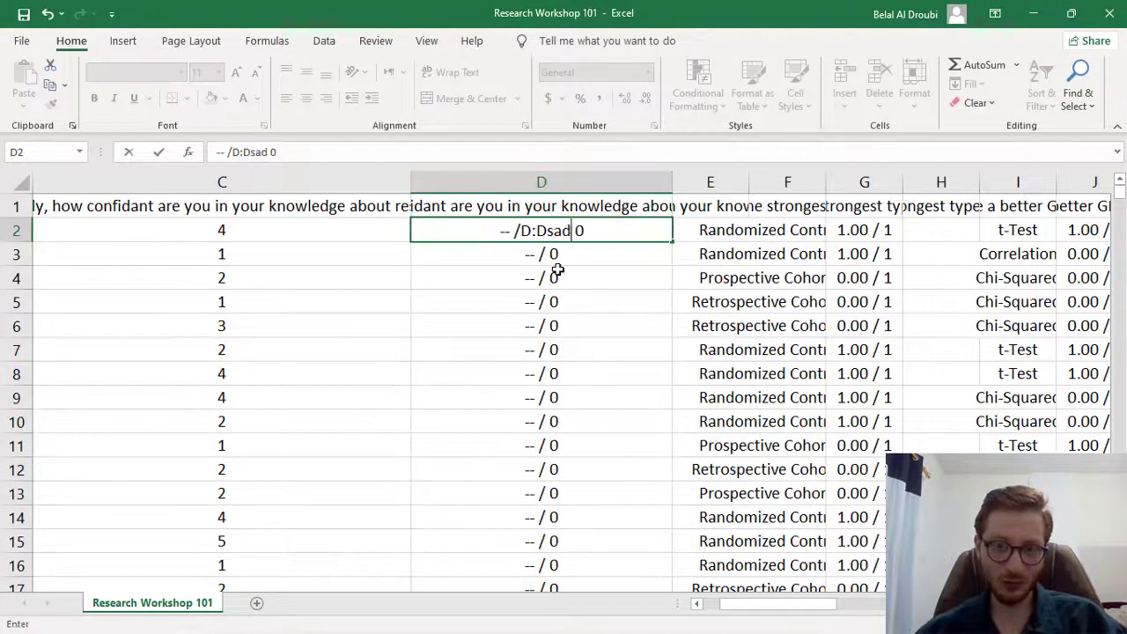
text(as4)
key(Return)
key(Return)
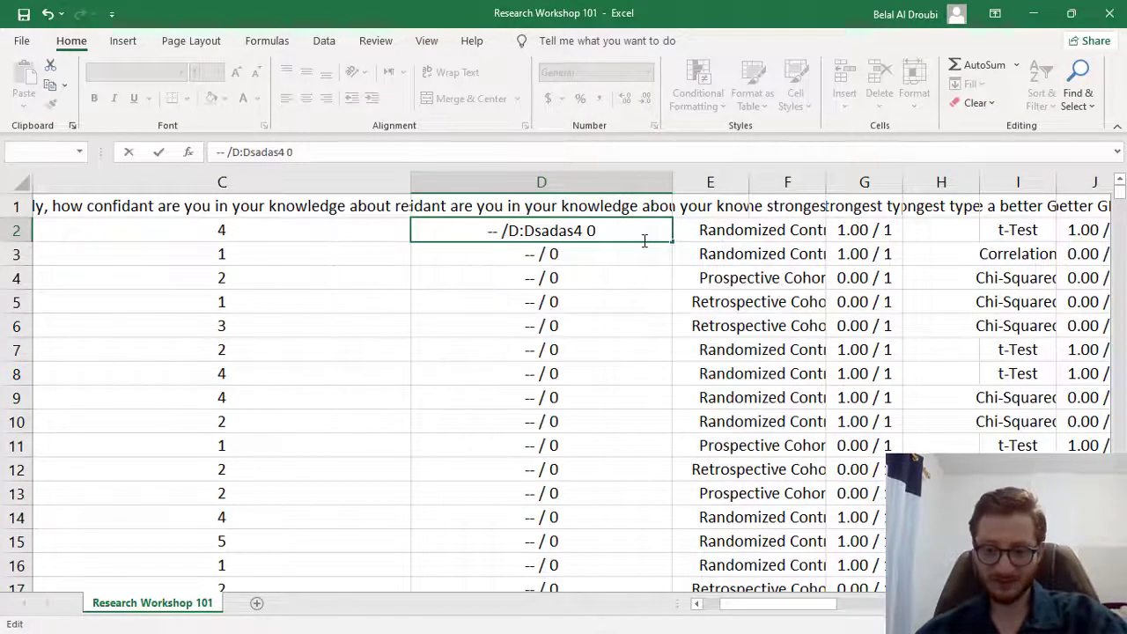
key(BackSpace)
key(Escape)
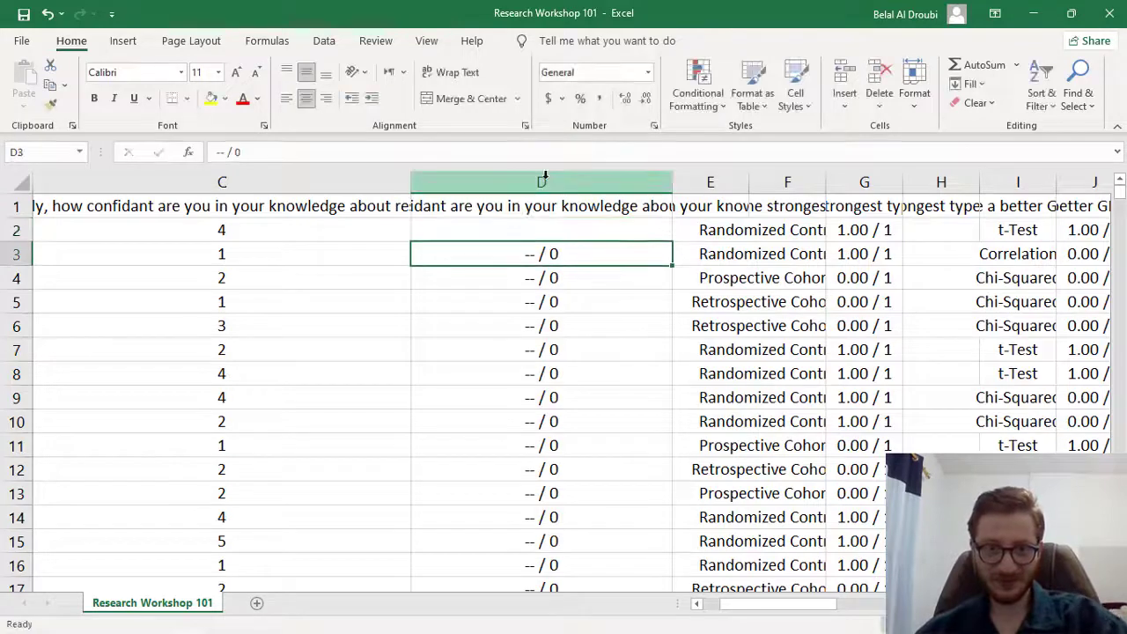
Delete the confidence question's Score column D and the strongest-evidence Feedback column G
right_click(545, 182)
click(610, 343)
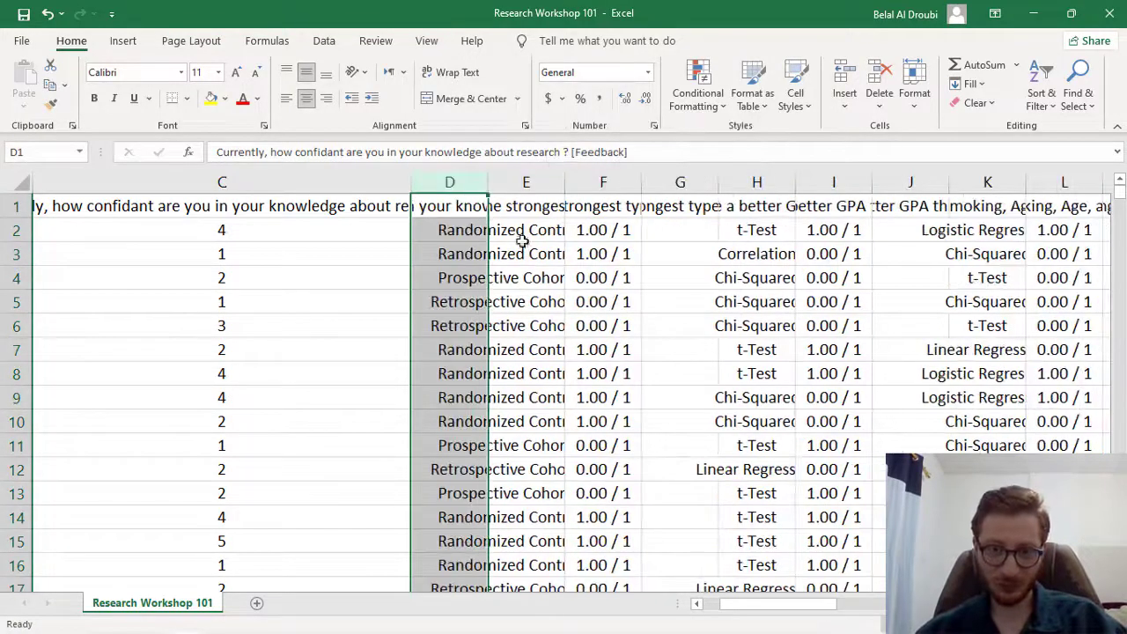
click(617, 302)
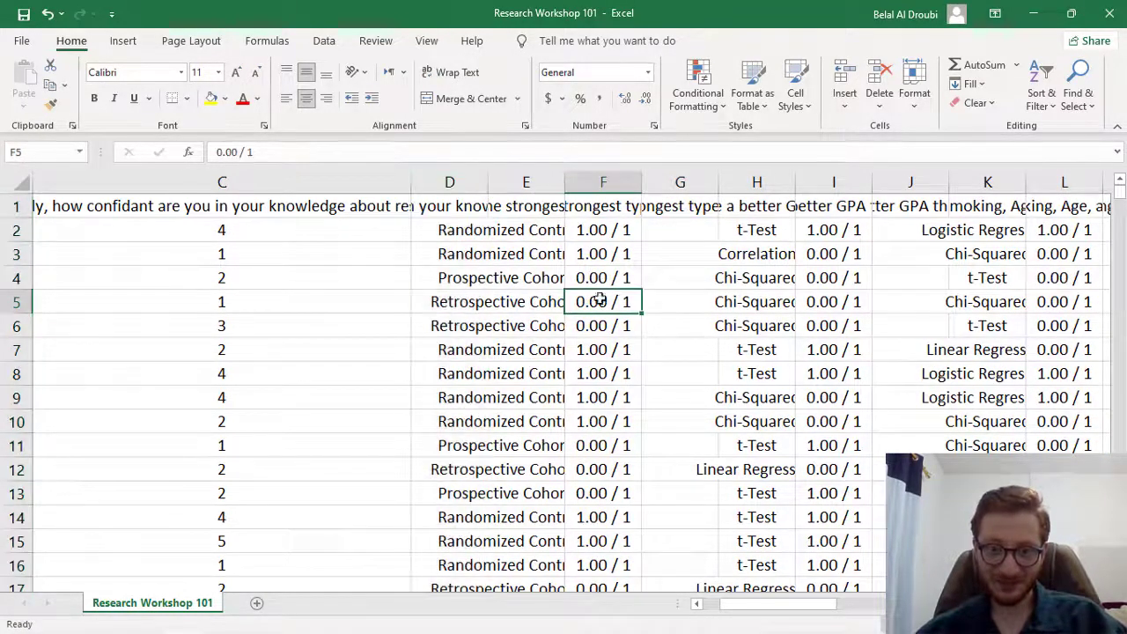
click(554, 257)
click(632, 235)
click(676, 182)
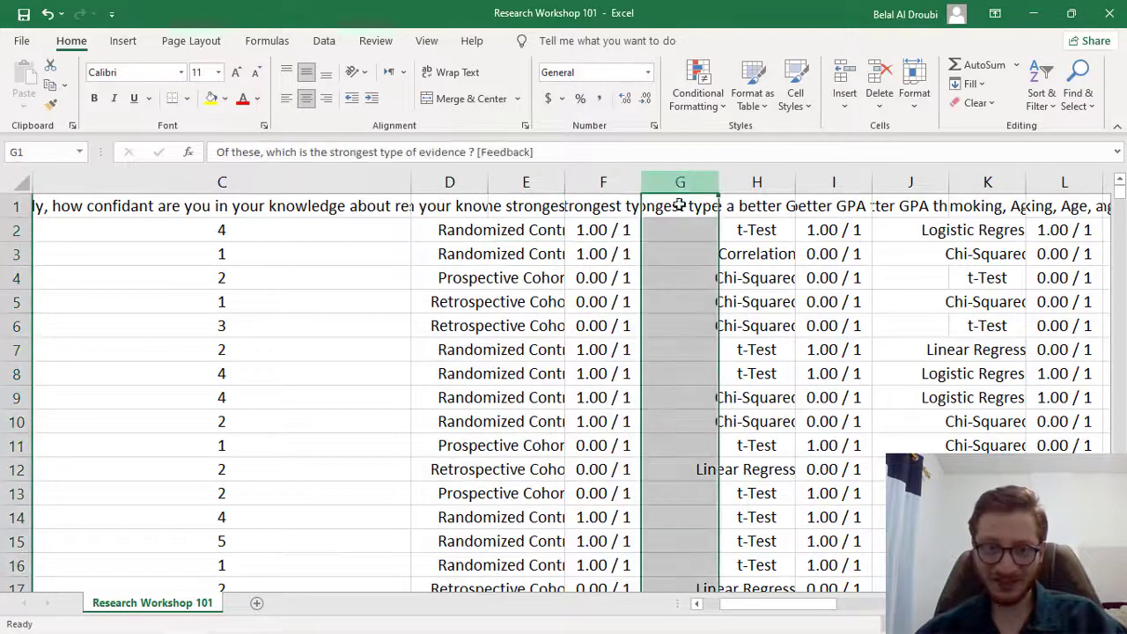
click(676, 254)
click(672, 207)
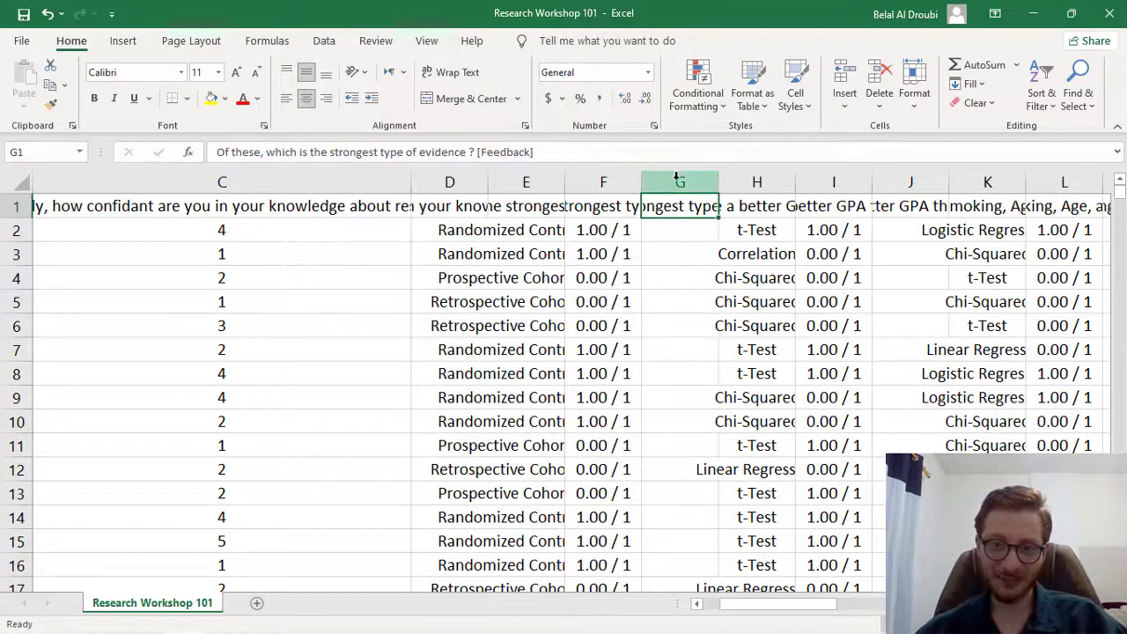
click(674, 181)
right_click(678, 181)
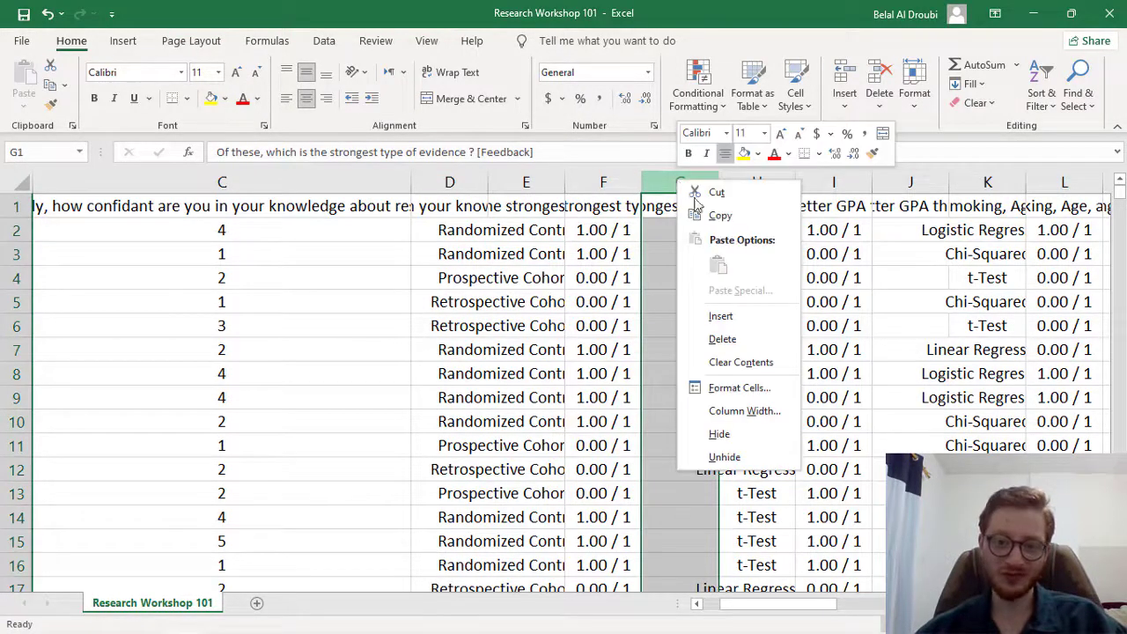
click(764, 341)
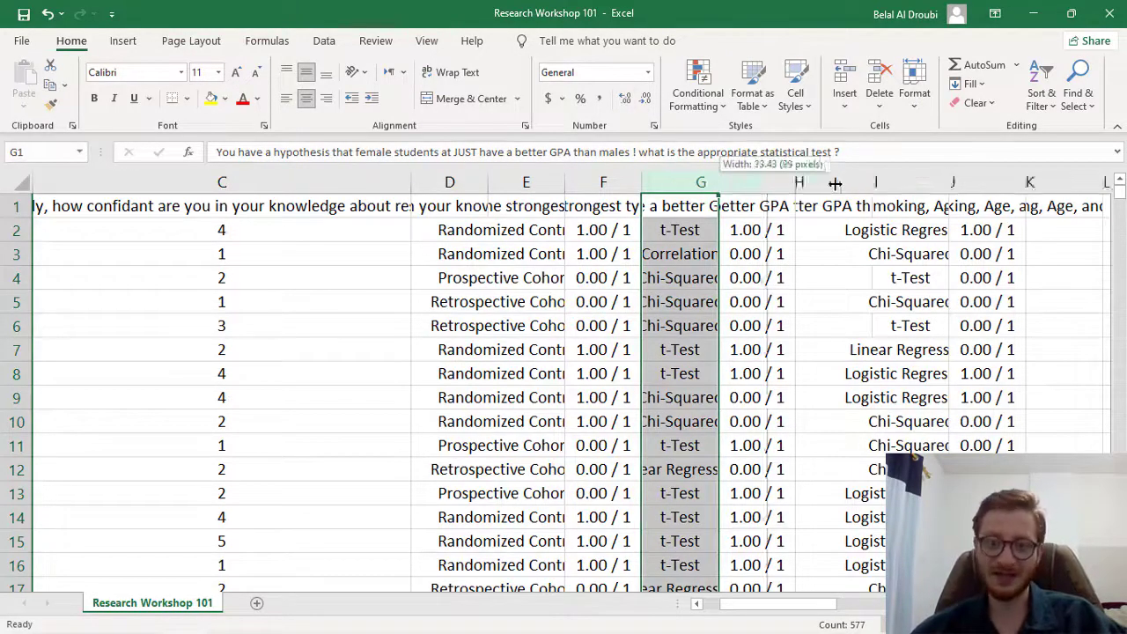
Widen columns G, F and D so their answers and D1's full header are readable
drag(719, 183, 1067, 182)
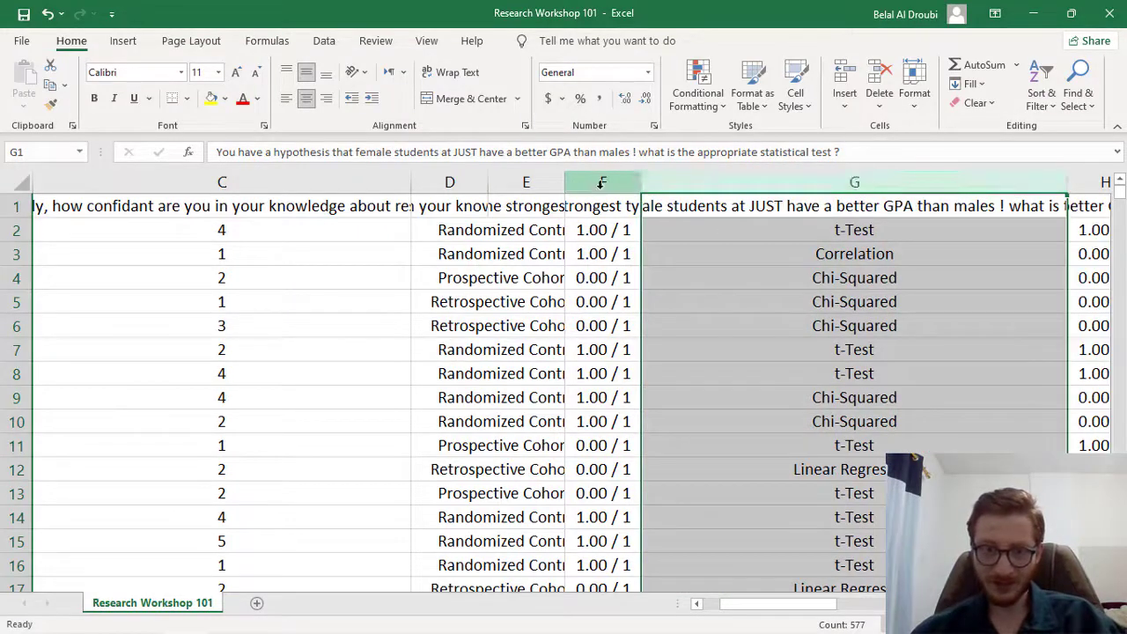
drag(641, 182, 895, 182)
click(583, 257)
click(486, 238)
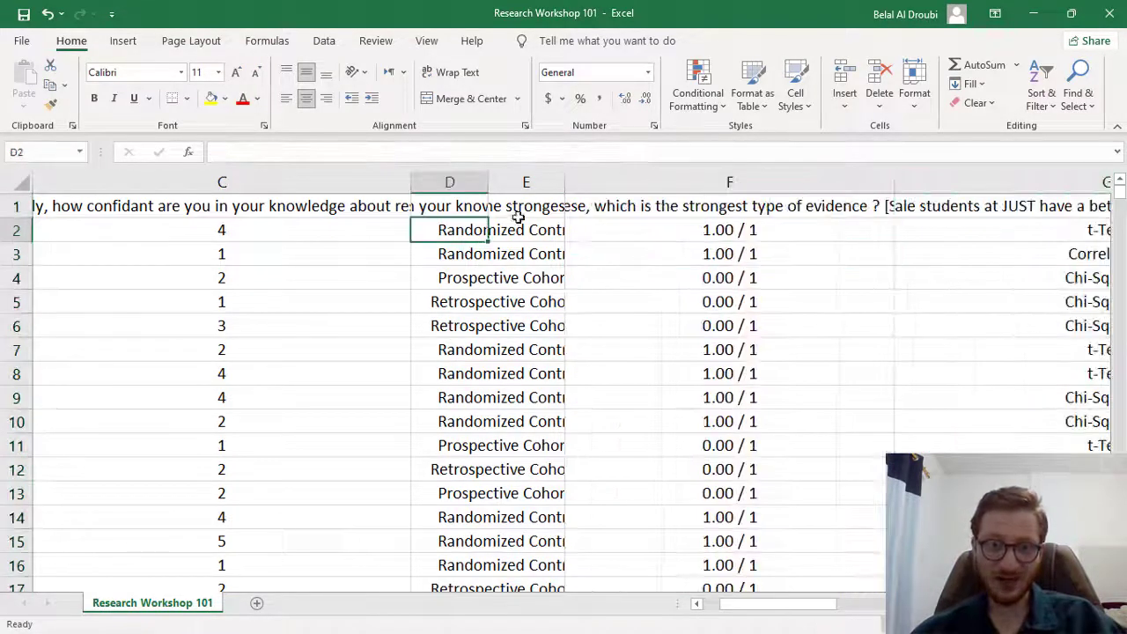
drag(489, 184, 613, 183)
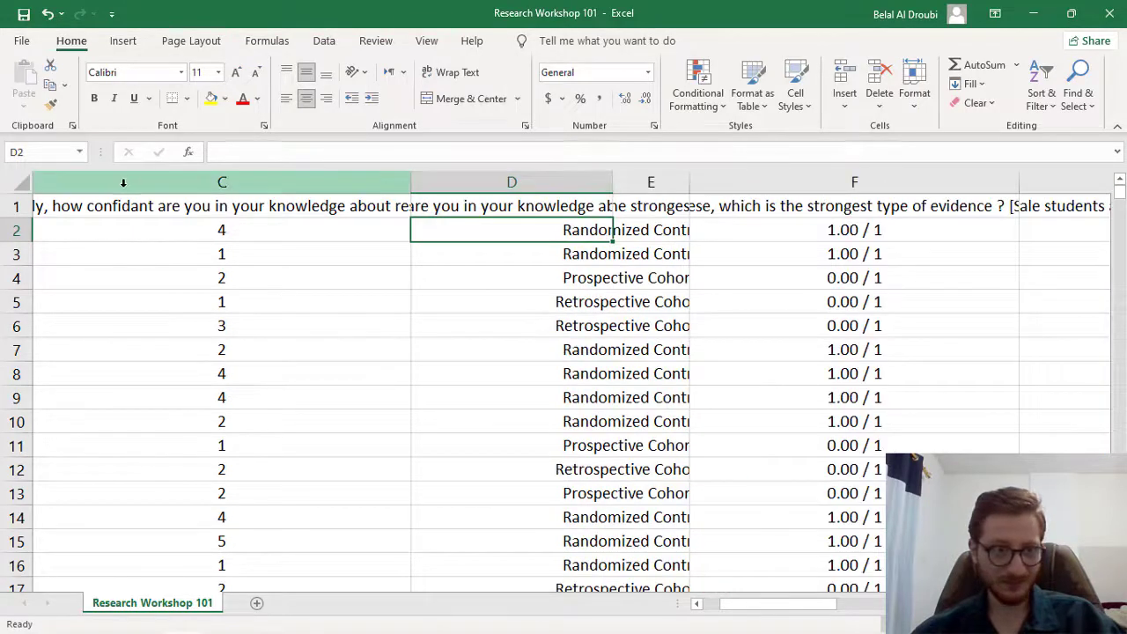
key(Up)
click(564, 267)
click(621, 225)
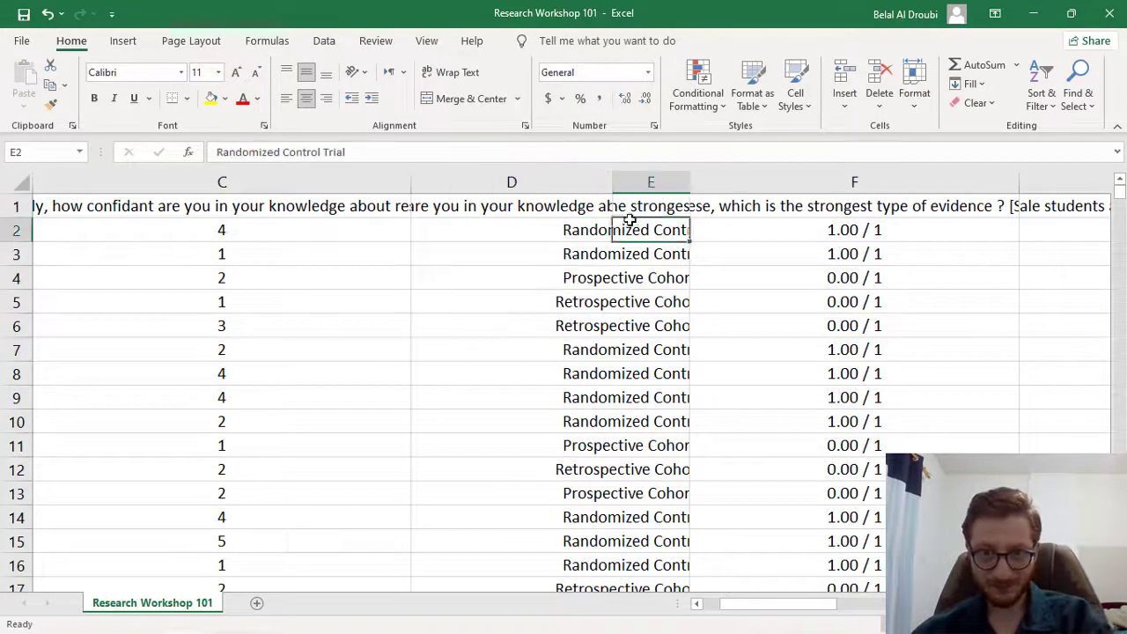
click(576, 208)
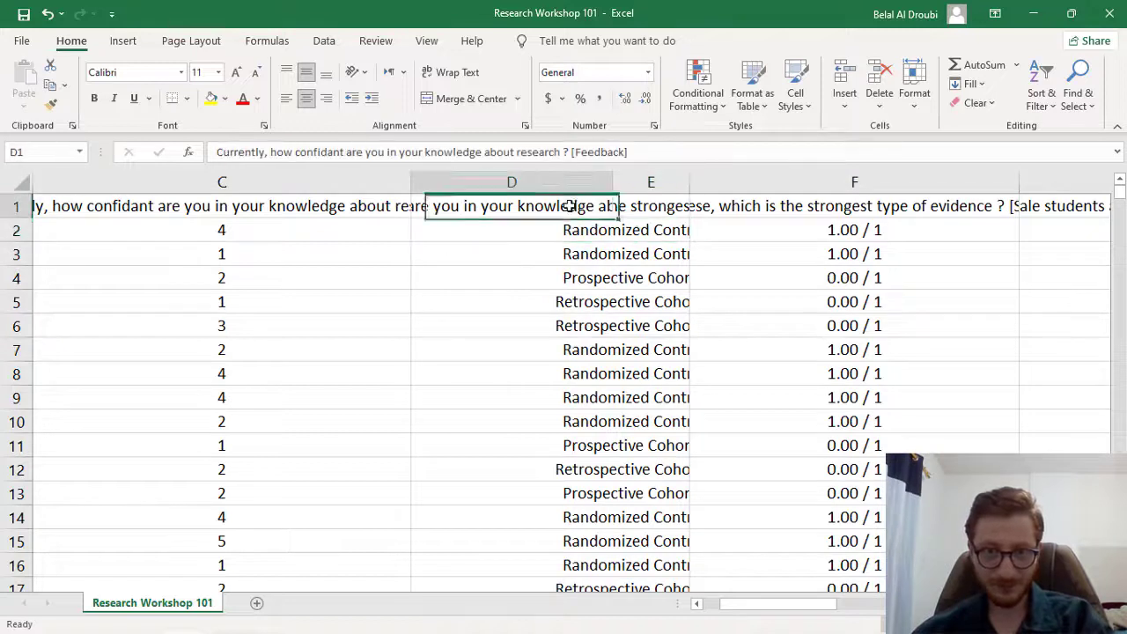
drag(610, 181, 916, 192)
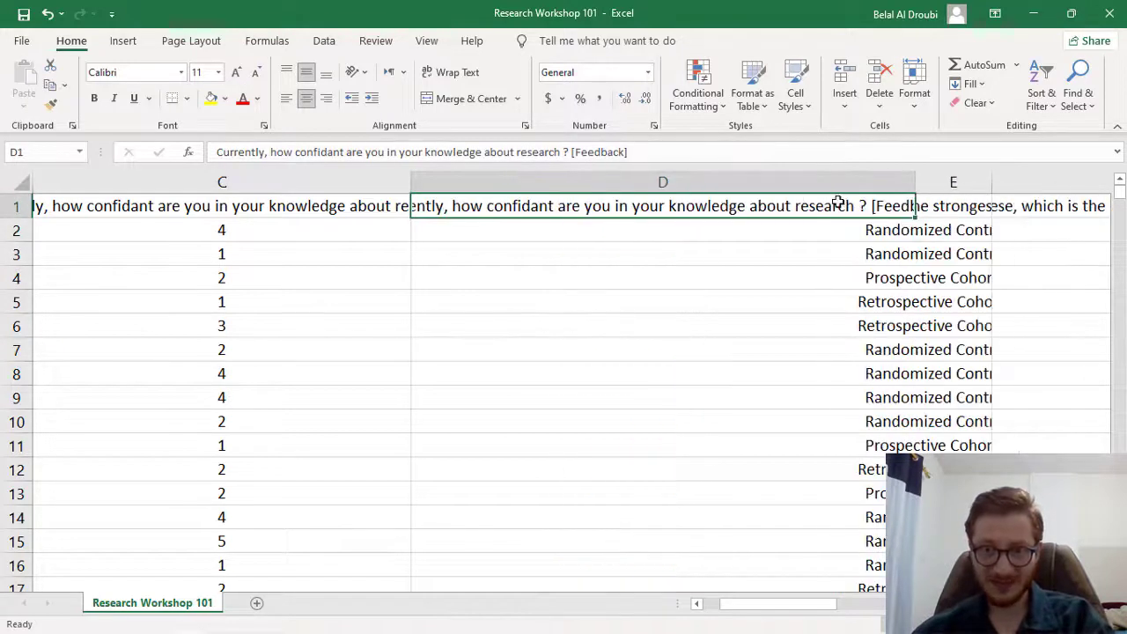
double_click(744, 207)
click(728, 221)
click(710, 209)
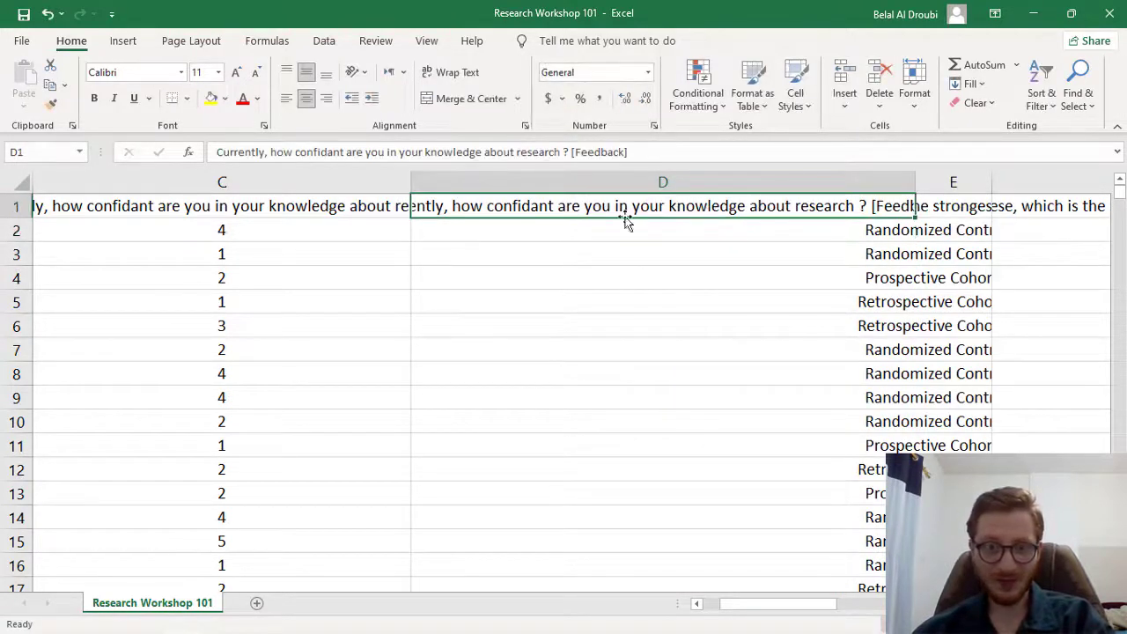
Delete the confidence Feedback column D and widen the new column D to fit its answers
click(766, 182)
right_click(748, 183)
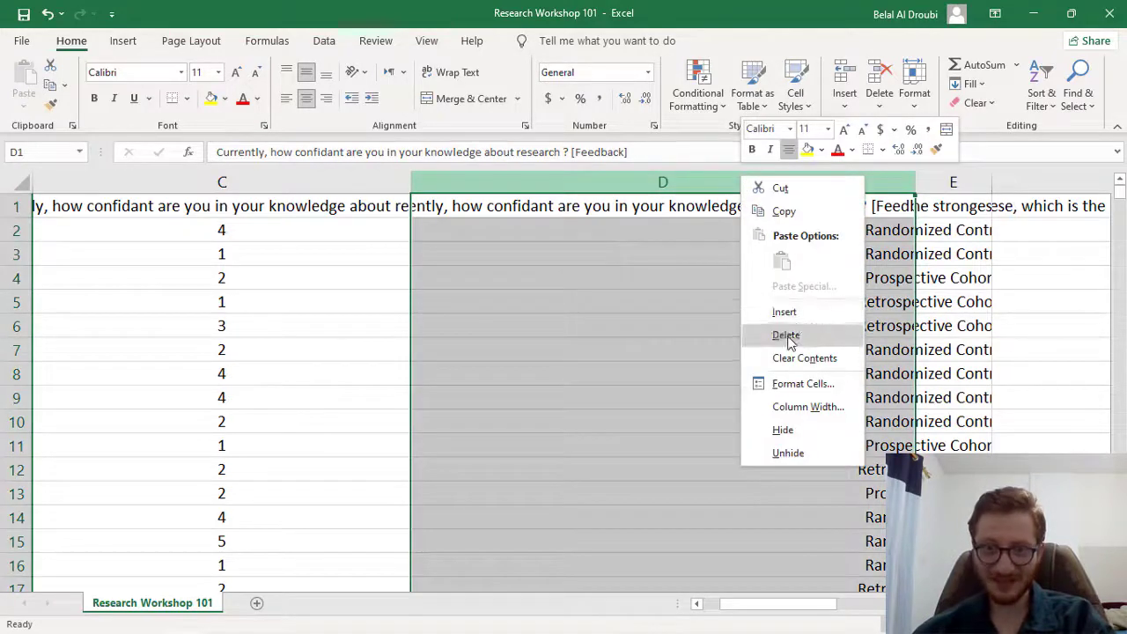
click(787, 332)
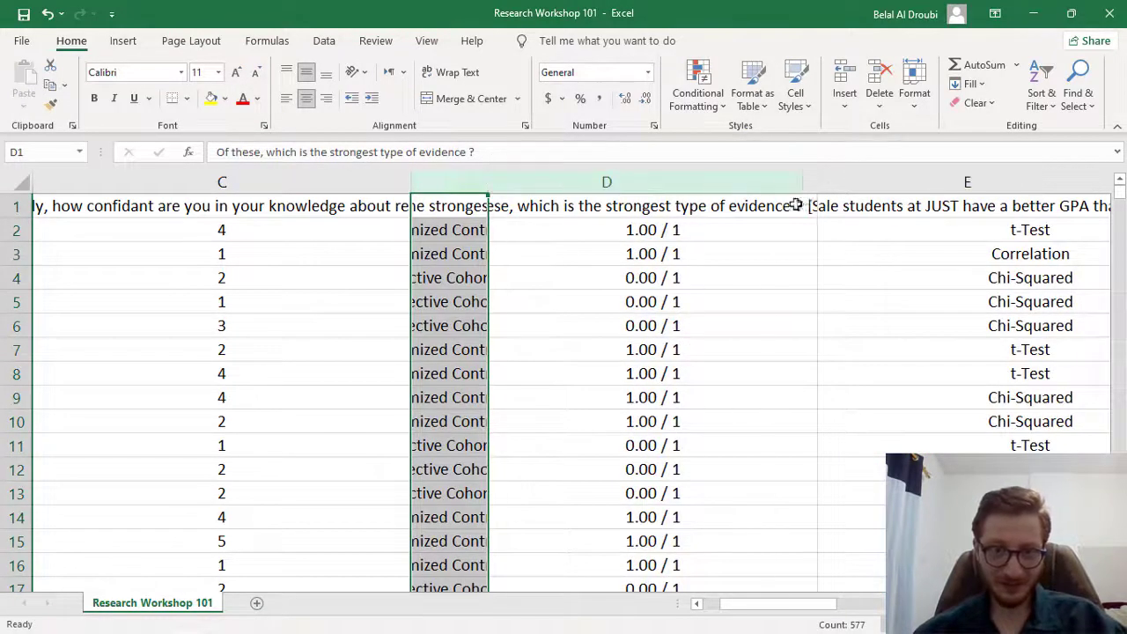
drag(488, 179, 802, 180)
click(660, 277)
click(715, 208)
click(643, 240)
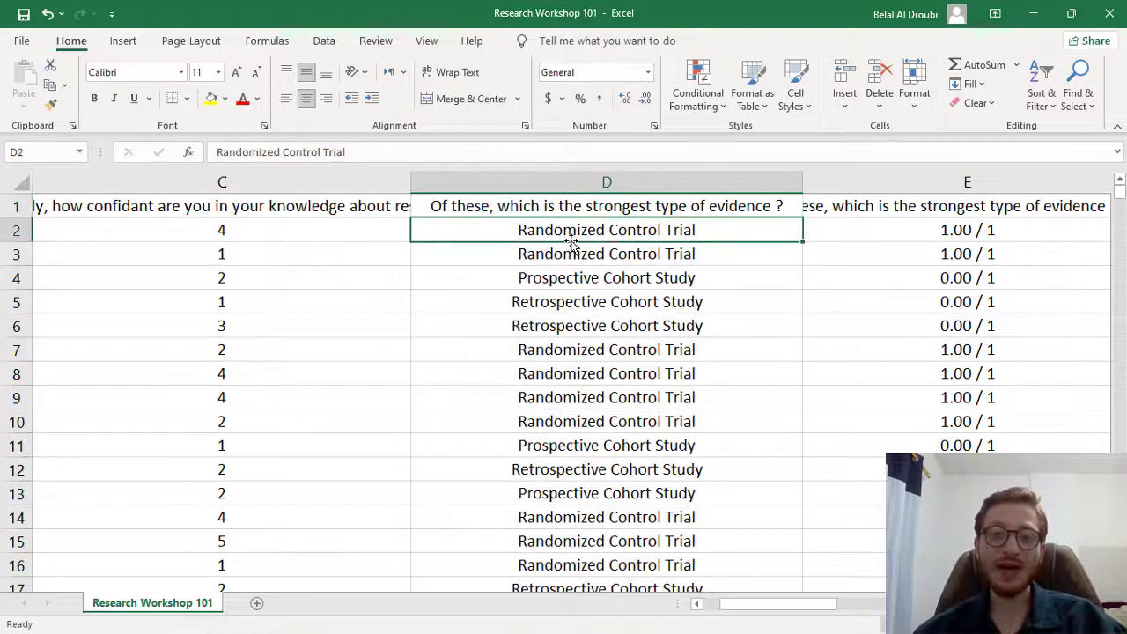
click(578, 254)
click(586, 232)
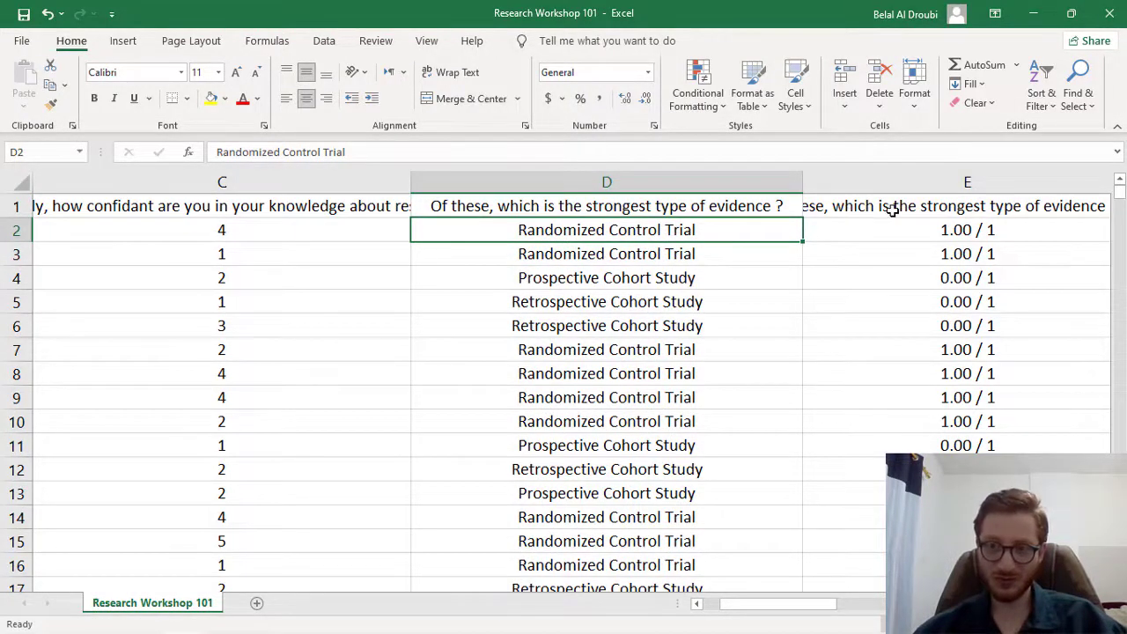
Review the strongest-evidence answers and scores in columns D and E down to row 12
scroll(858, 284, right, 5)
scroll(742, 305, left, 5)
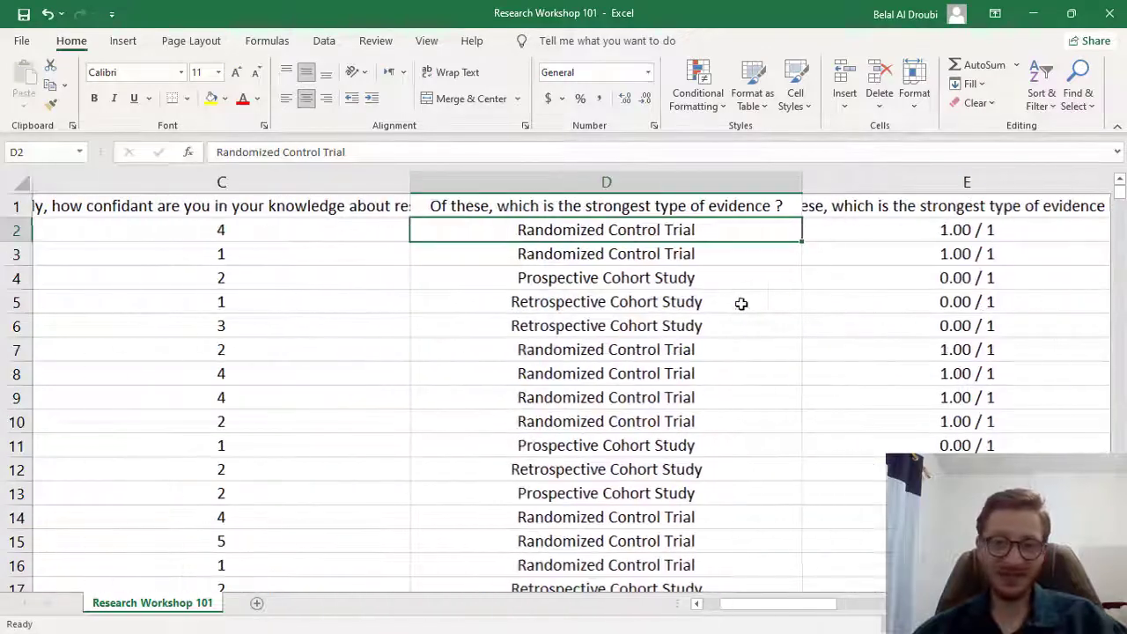
click(900, 230)
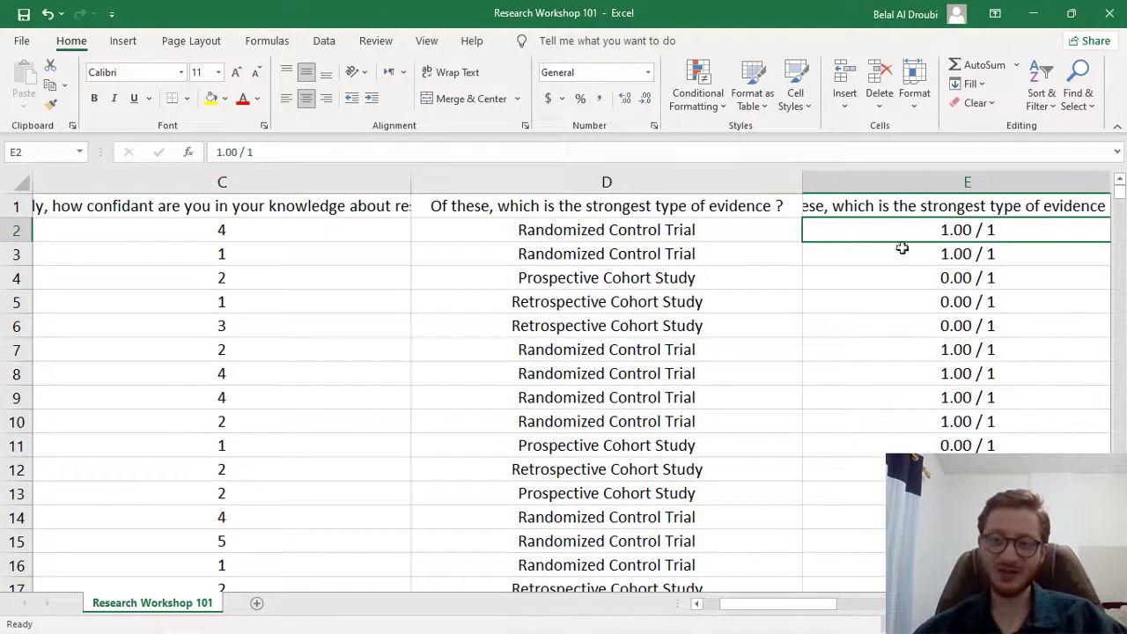
click(640, 231)
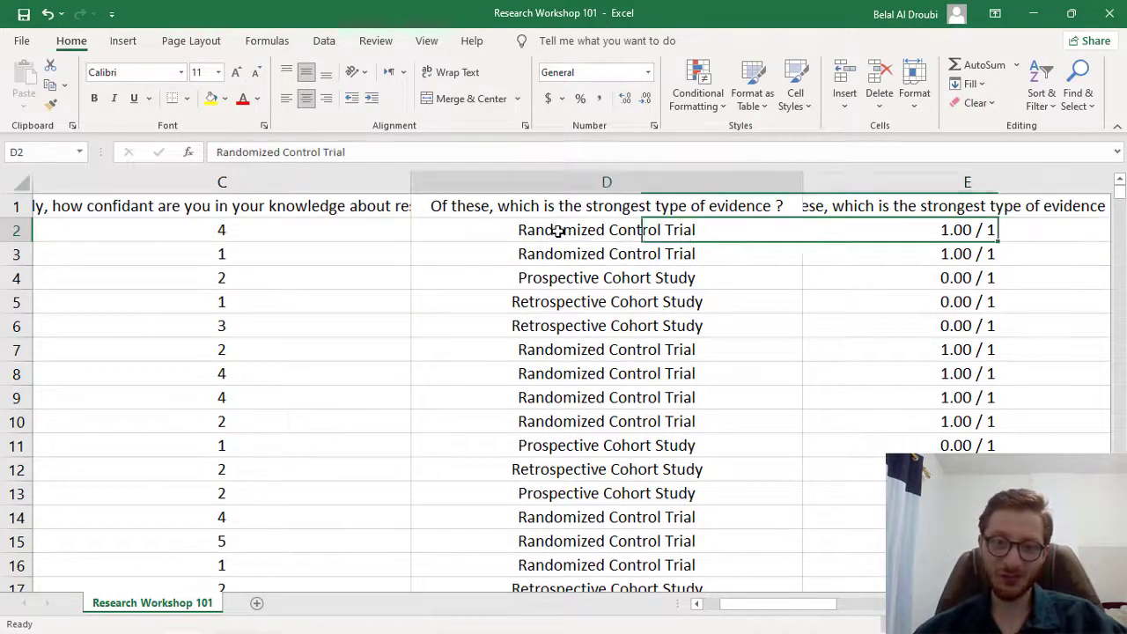
click(850, 227)
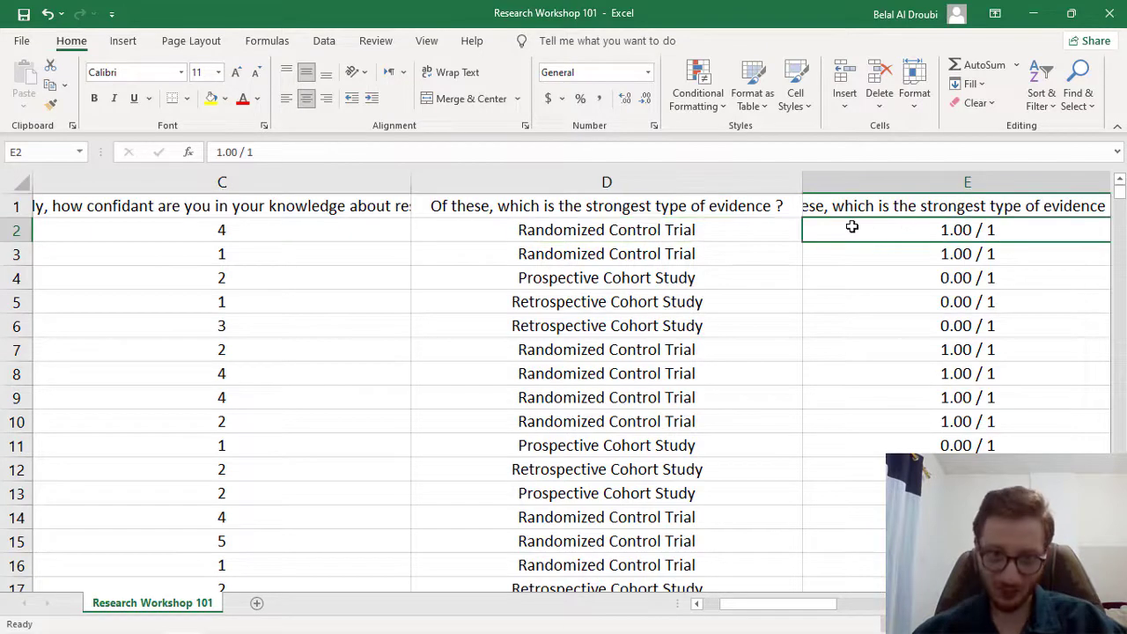
click(681, 286)
scroll(678, 424, down, 2)
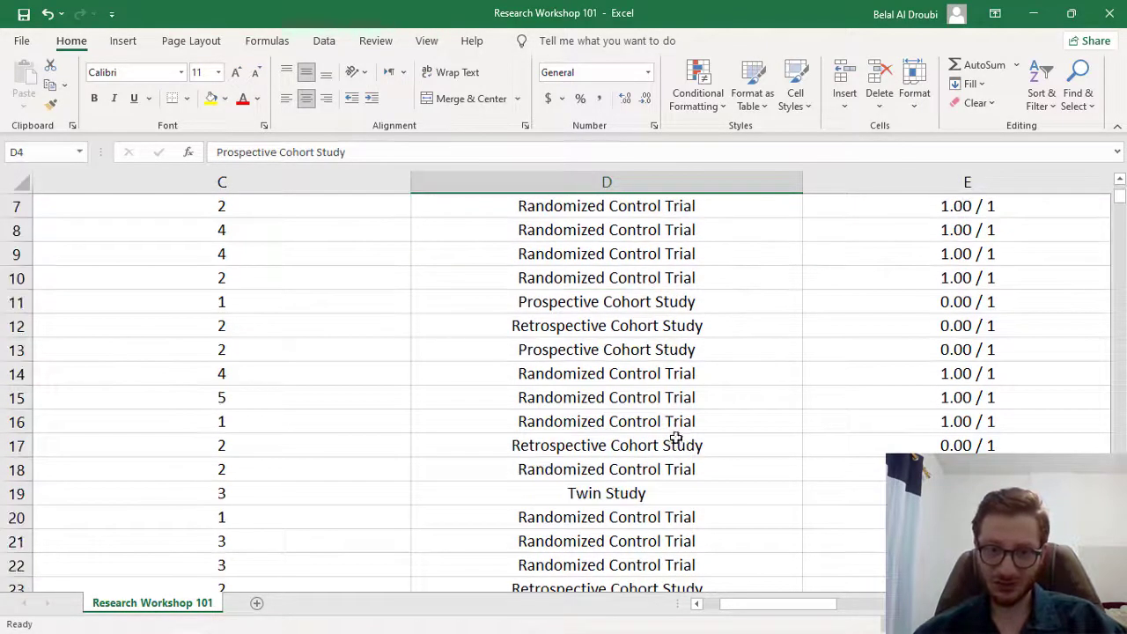
click(669, 324)
click(880, 325)
scroll(913, 246, up, 2)
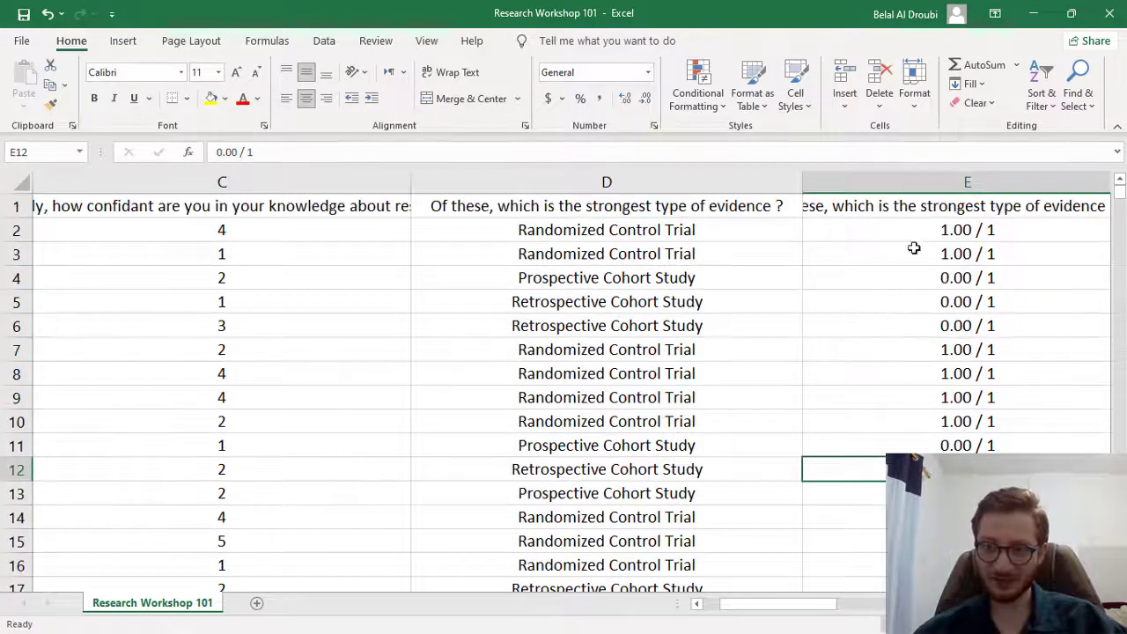
click(842, 174)
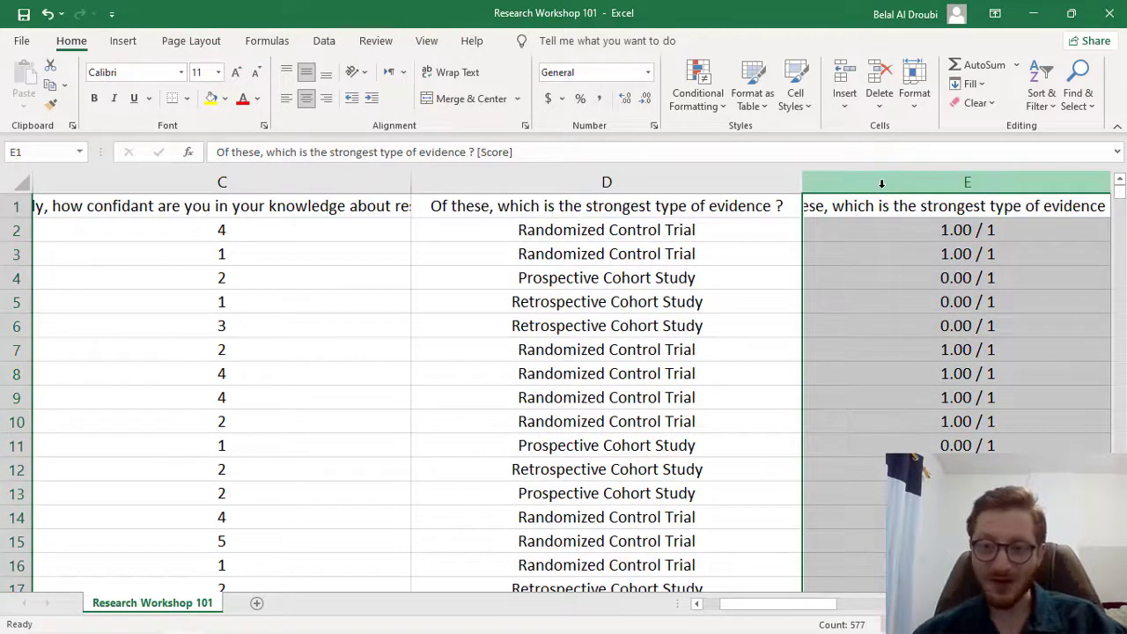
Delete score column E and check the neighbouring answers in D, E and F
right_click(883, 184)
click(941, 350)
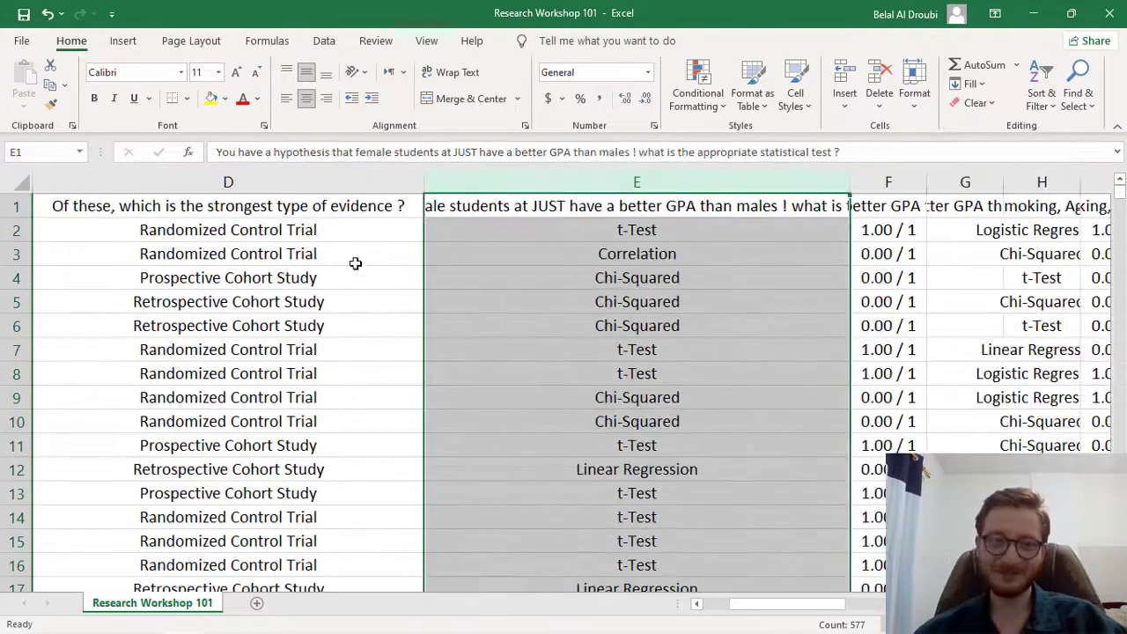
click(319, 255)
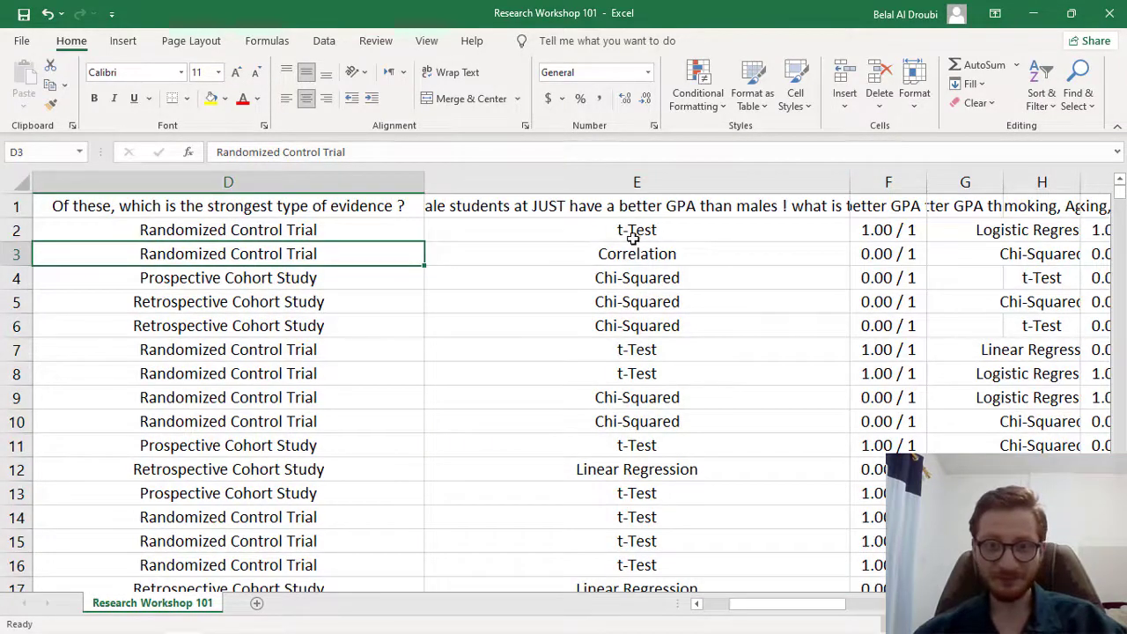
scroll(632, 236, down, 1)
click(555, 223)
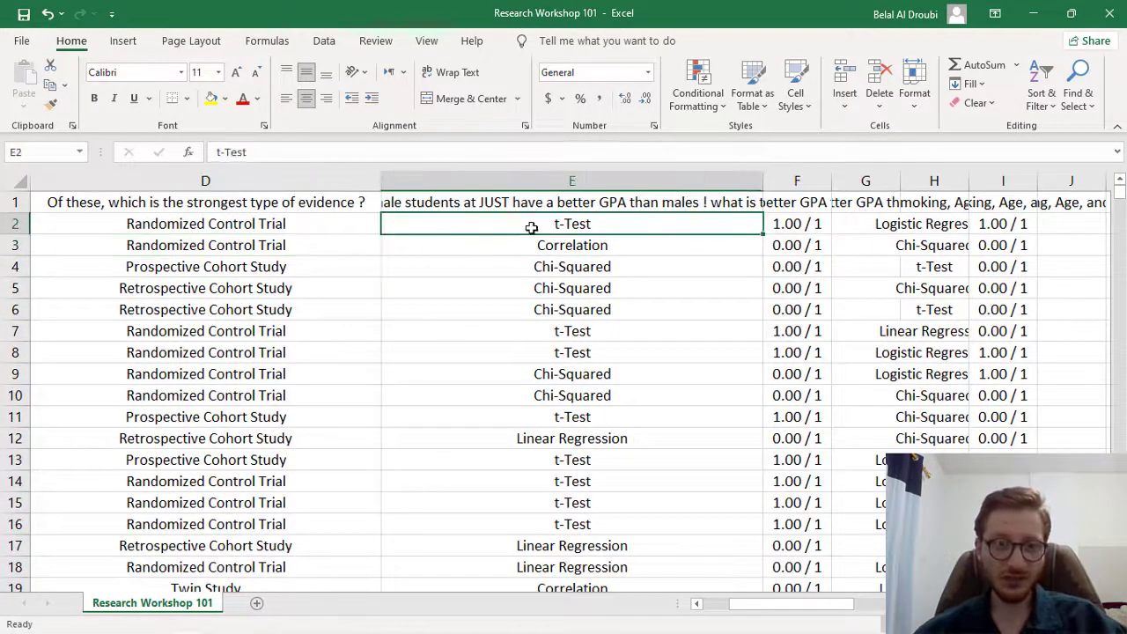
click(786, 223)
Clear all values in column F, then delete the emptied column
click(796, 181)
right_click(796, 180)
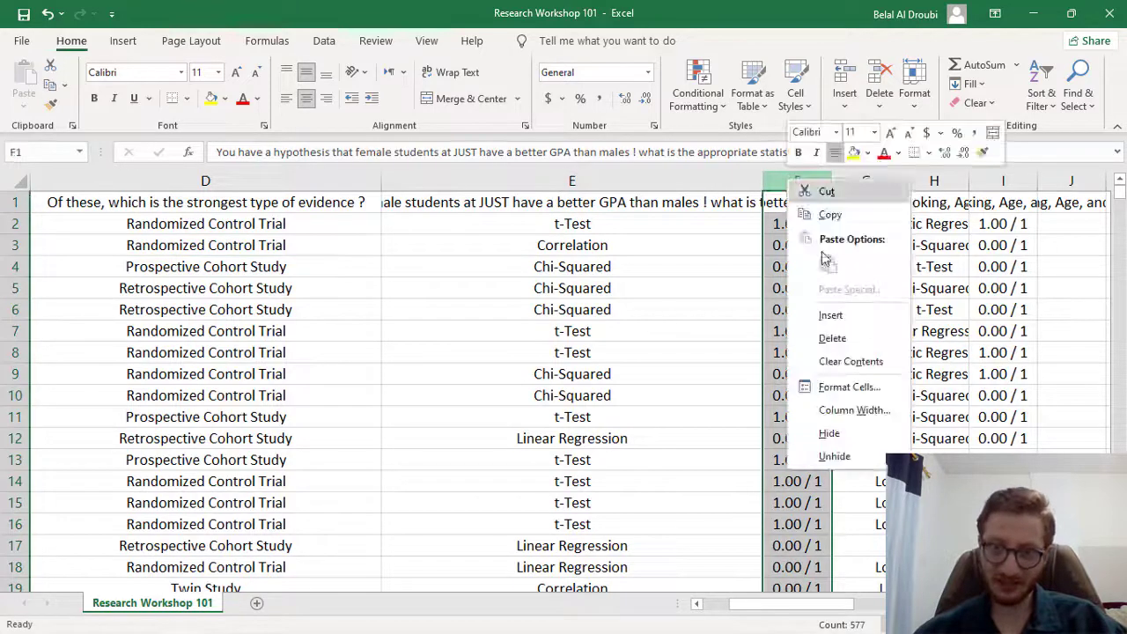
click(850, 361)
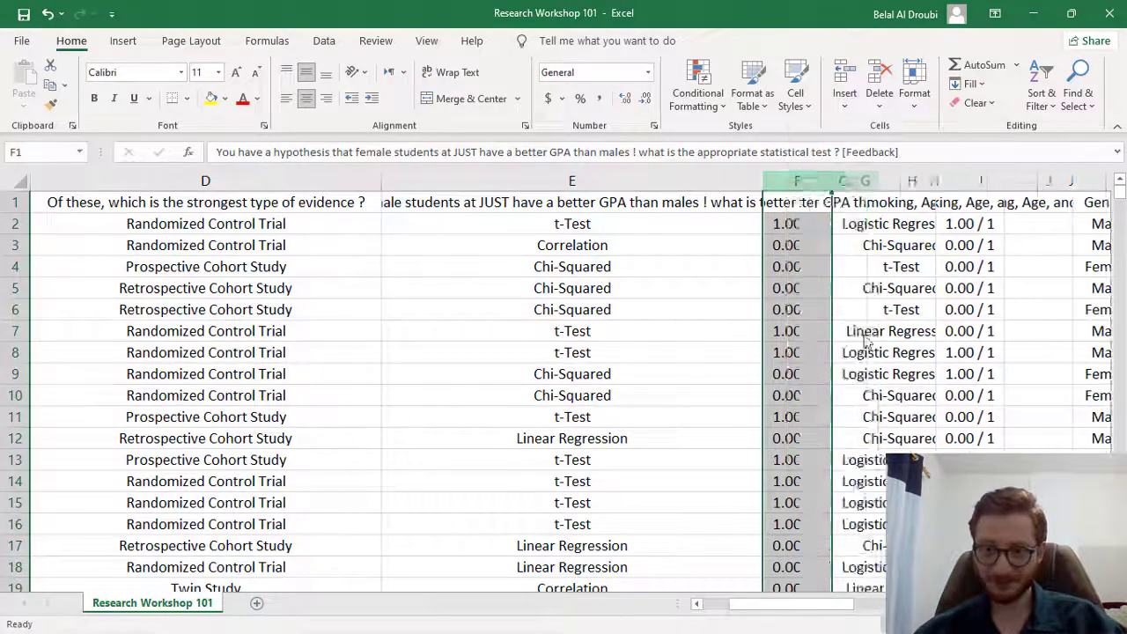
click(798, 211)
click(796, 182)
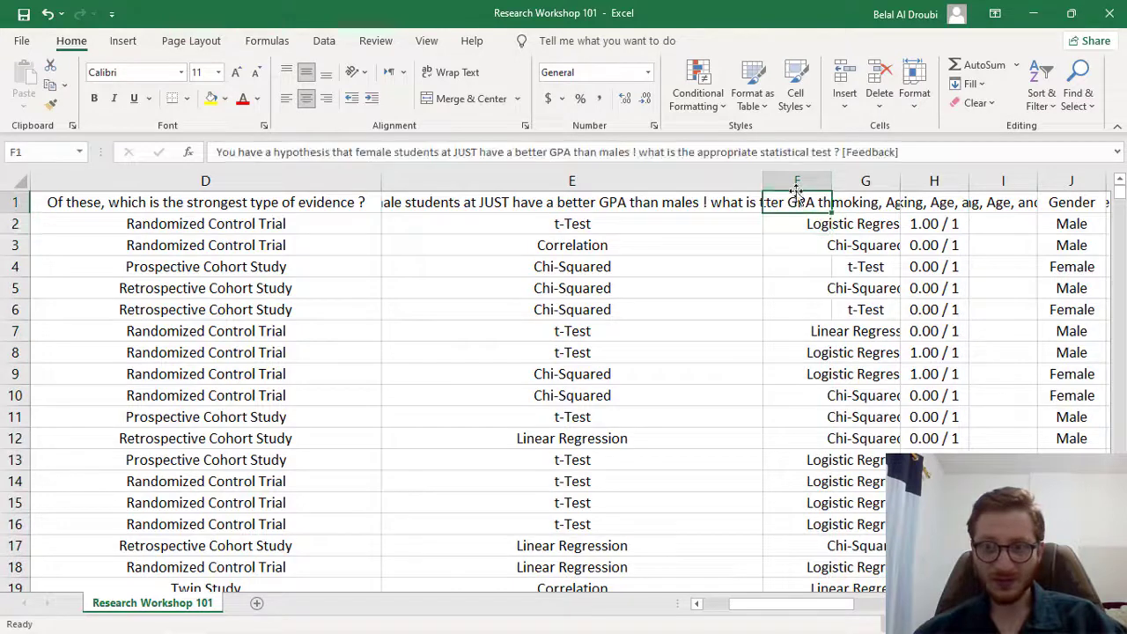
click(800, 239)
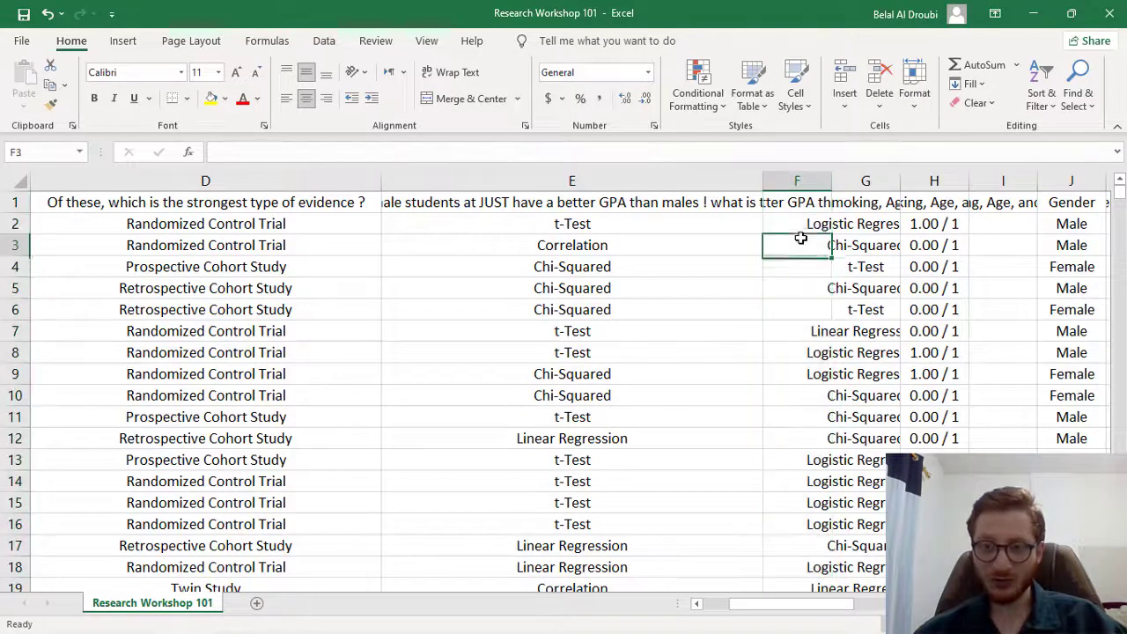
click(799, 217)
click(794, 181)
right_click(796, 180)
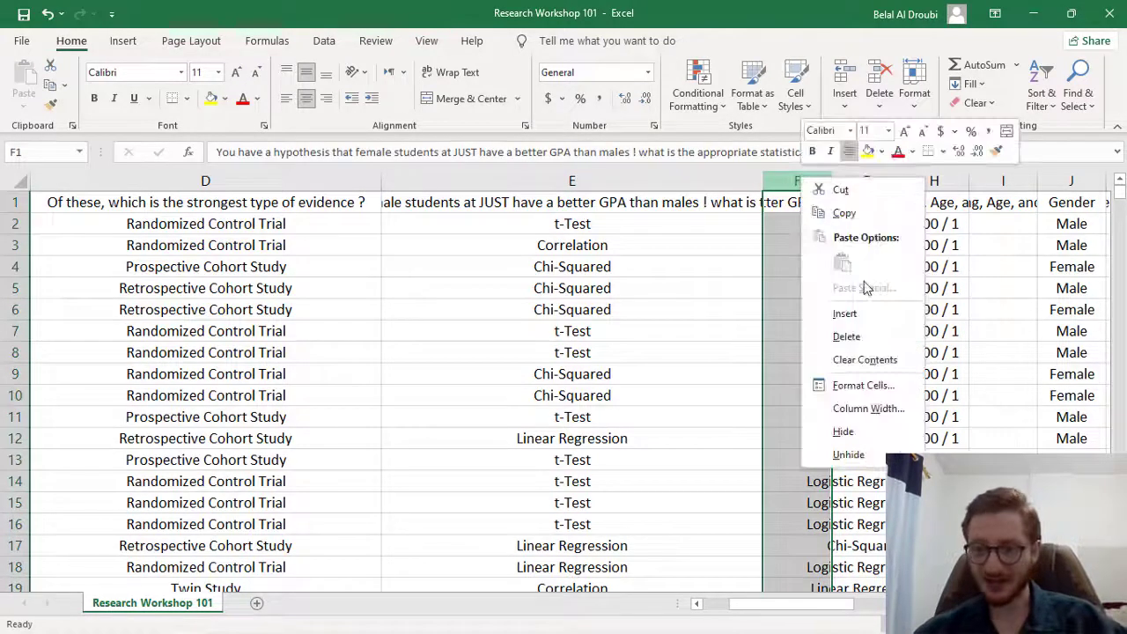
click(871, 338)
Widen column F and review its first answer
drag(832, 180, 1044, 181)
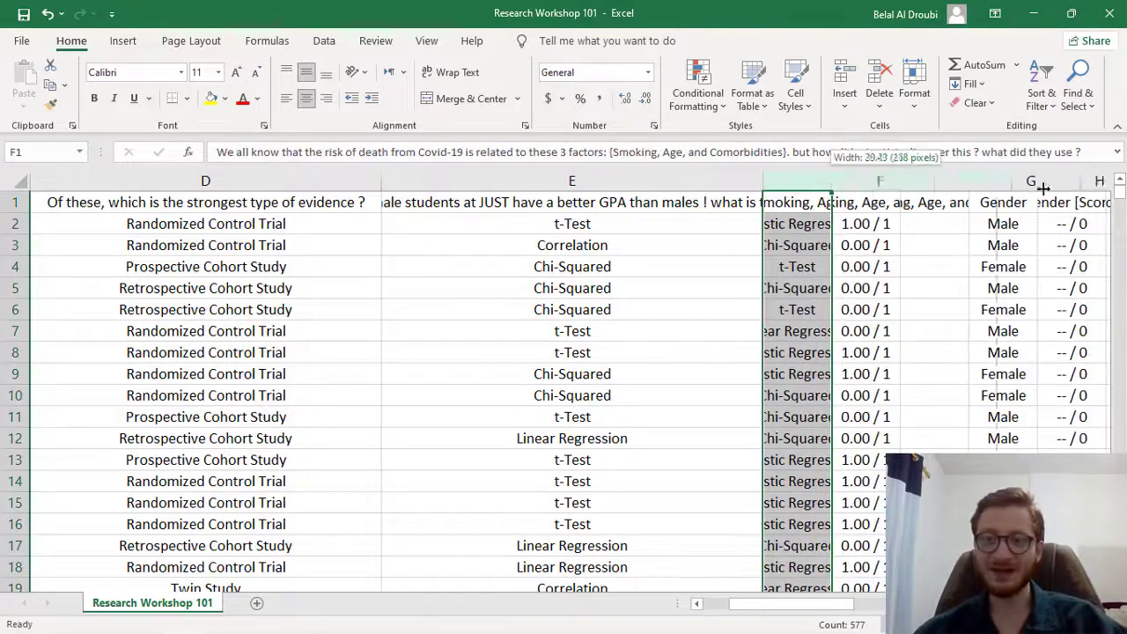
scroll(977, 269, right, 5)
scroll(697, 290, left, 5)
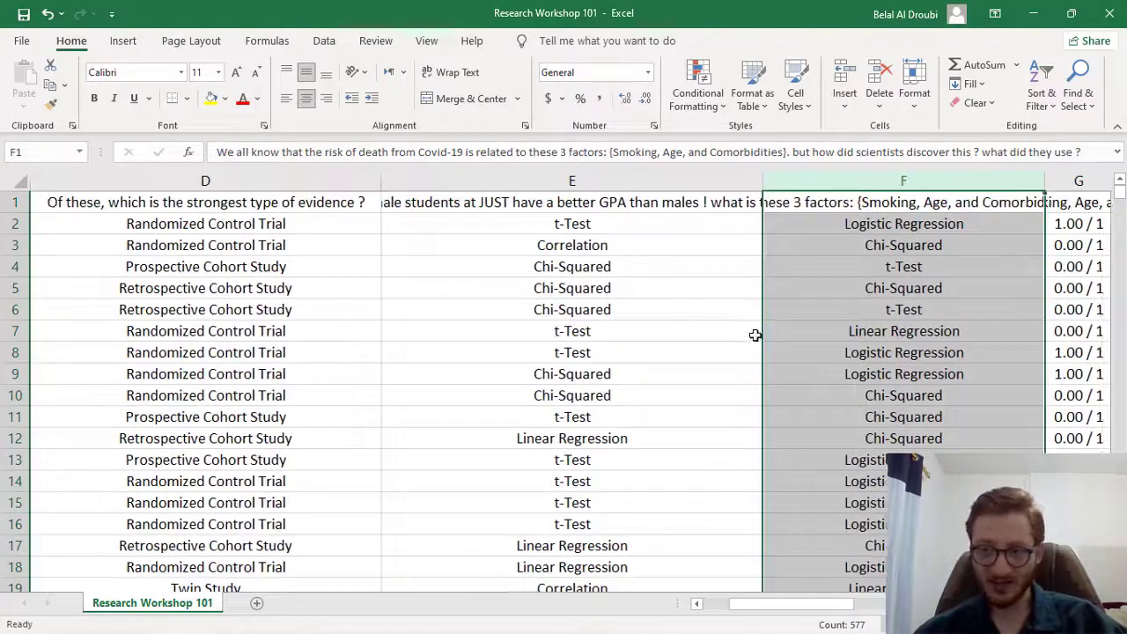
scroll(712, 270, left, 1)
click(786, 222)
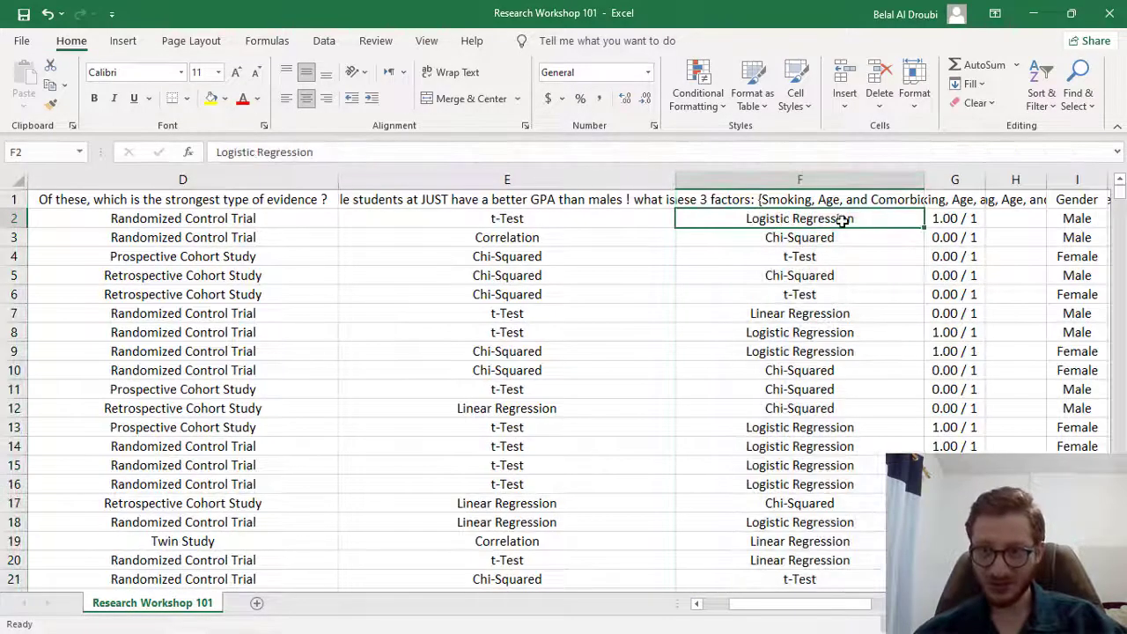
ctrl+scroll(960, 220, up, 1)
ctrl+scroll(974, 219, up, 1)
Check the scores in G2–G4, then delete the Covid-risk score column G
click(820, 222)
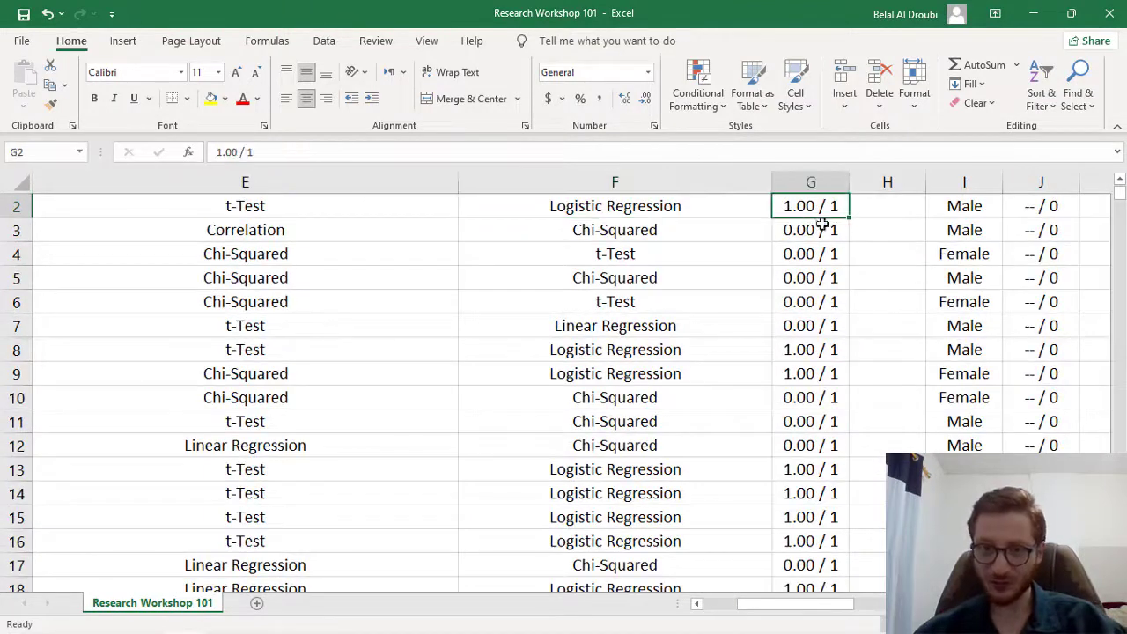
click(687, 231)
click(792, 231)
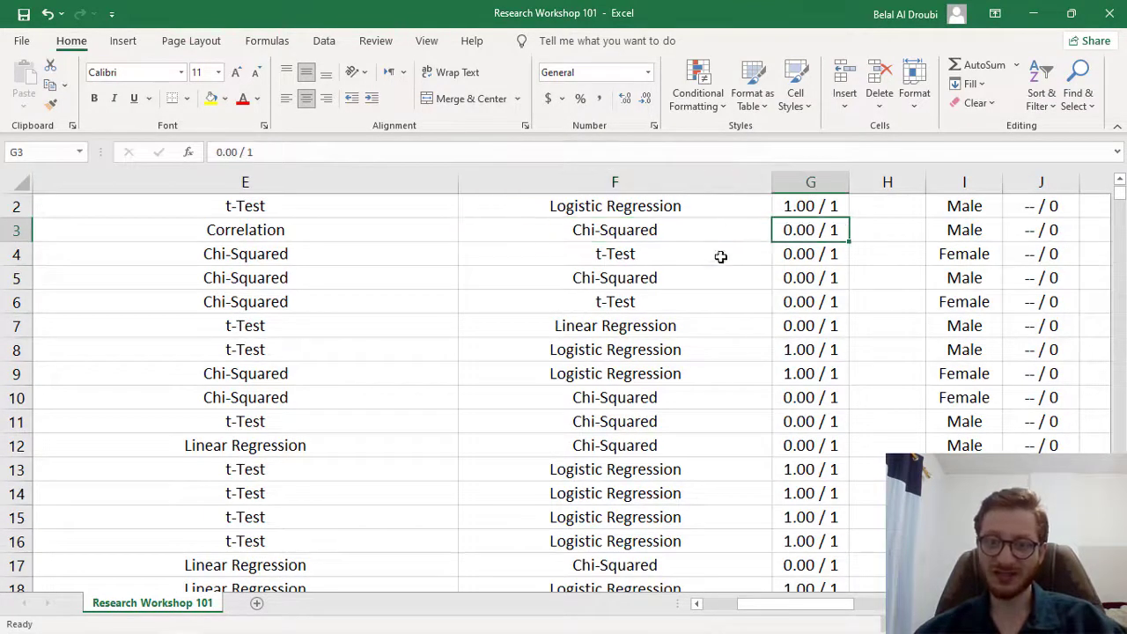
click(731, 254)
click(817, 255)
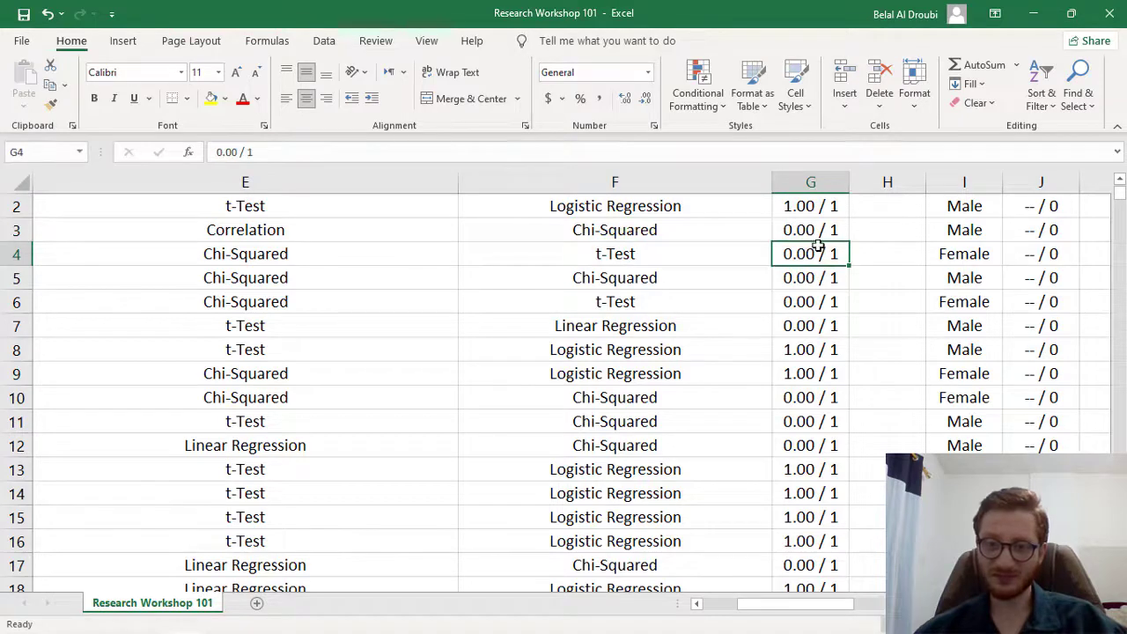
scroll(814, 238, up, 1)
right_click(811, 176)
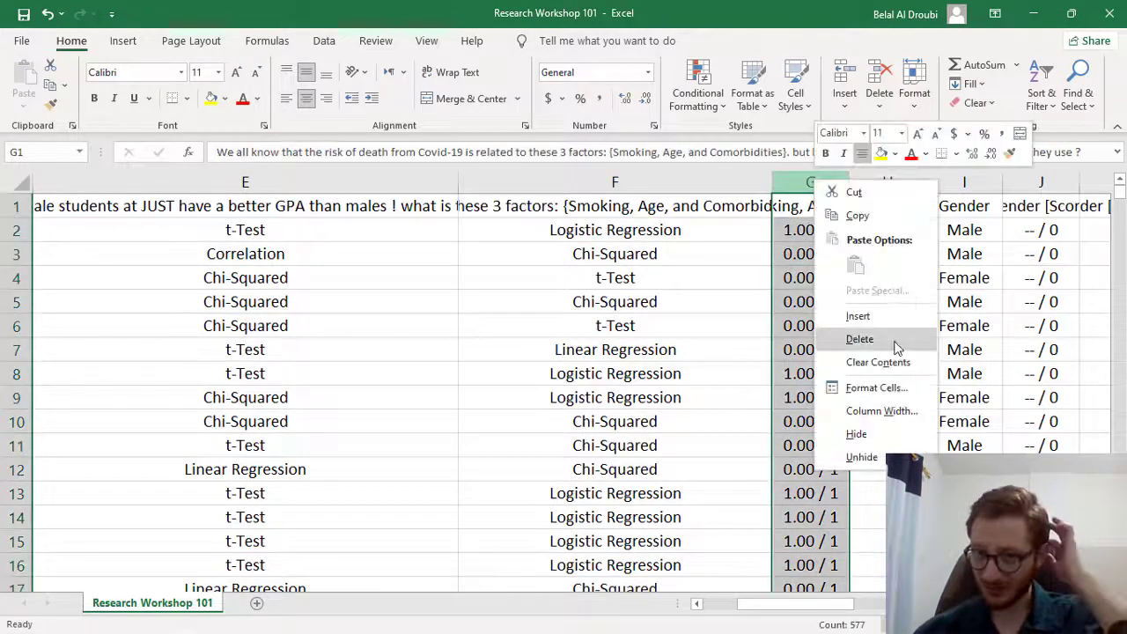
click(836, 337)
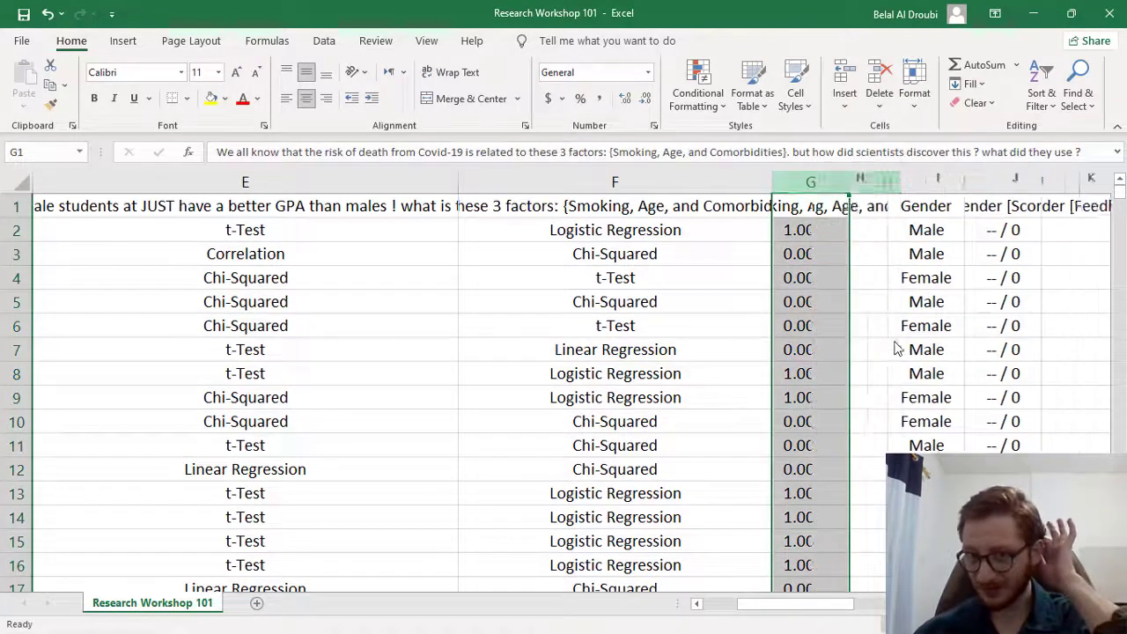
right_click(808, 176)
Delete the empty column so Gender moves into G, and widen the Gender column
click(845, 337)
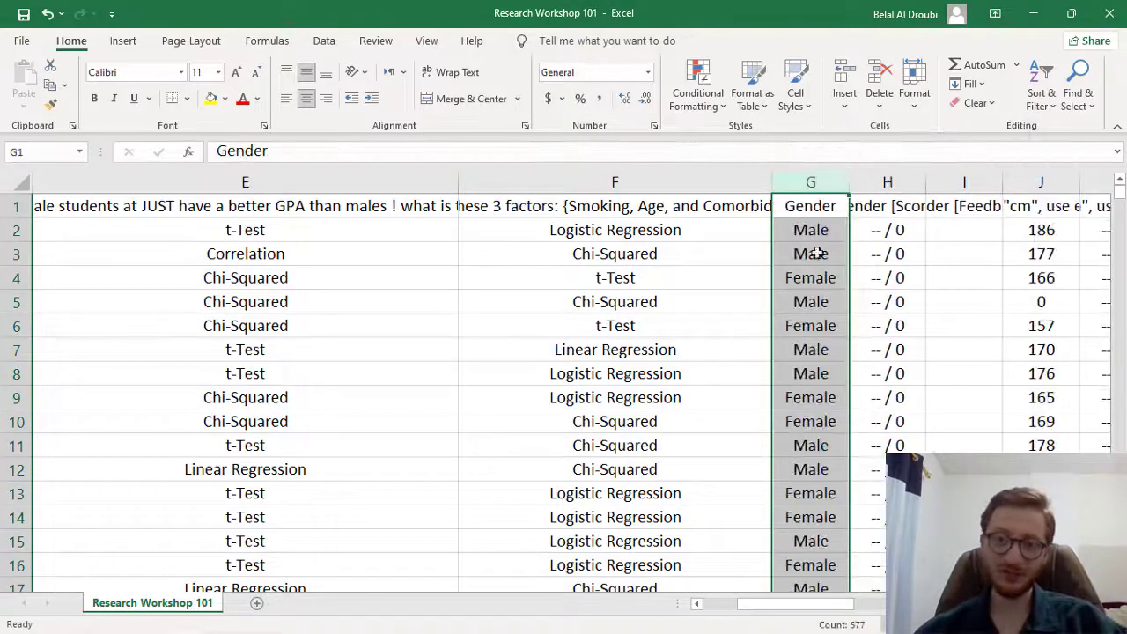
drag(847, 175, 963, 199)
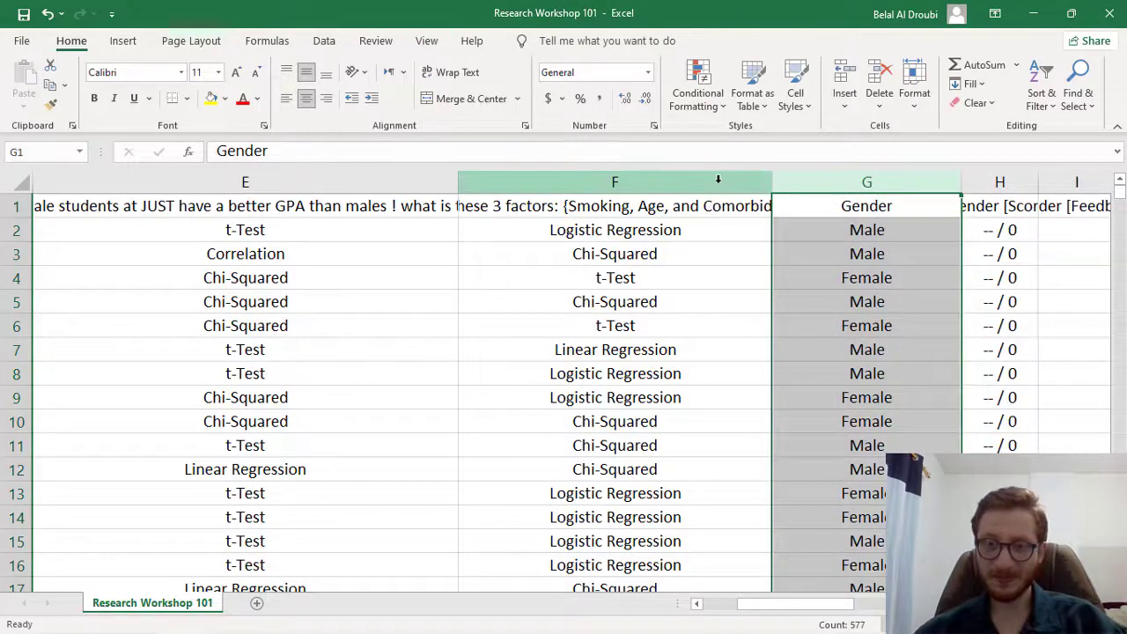
scroll(731, 255, down, 1)
scroll(704, 261, down, 1)
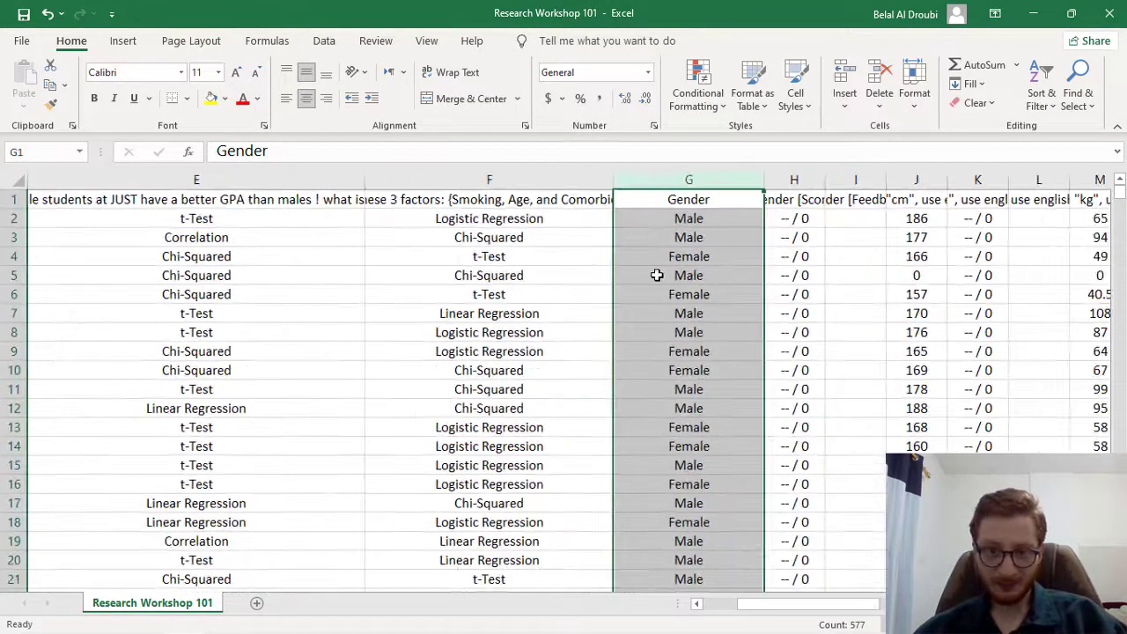
Hide columns A through F and collapse the ribbon to show more survey rows
drag(574, 176, 70, 222)
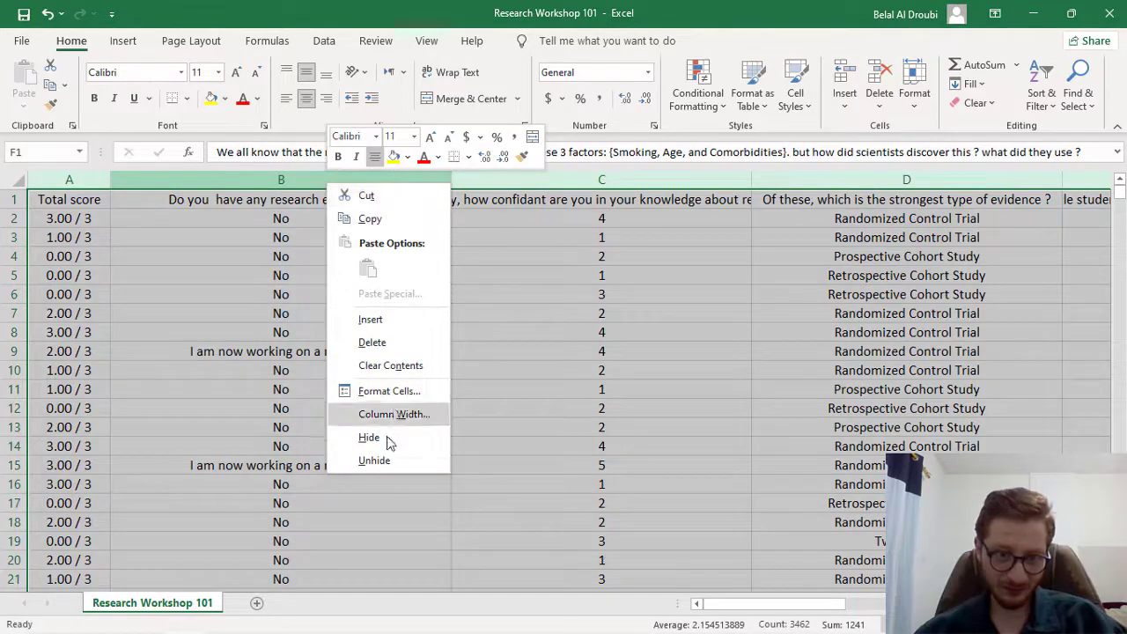
click(385, 438)
scroll(224, 255, up, 1)
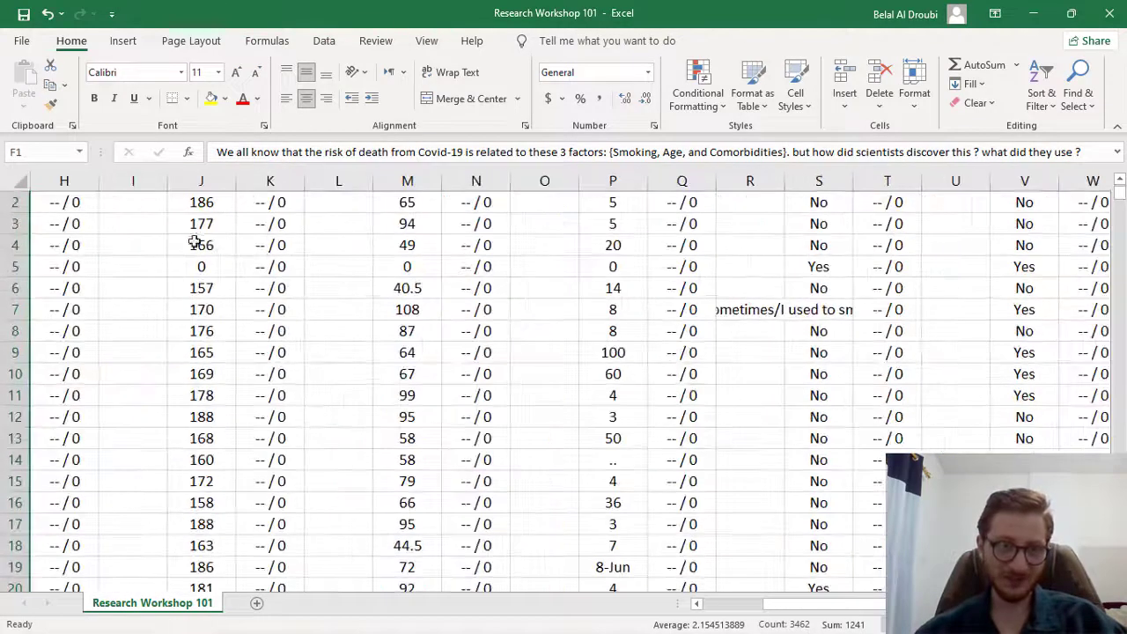
scroll(217, 238, left, 1)
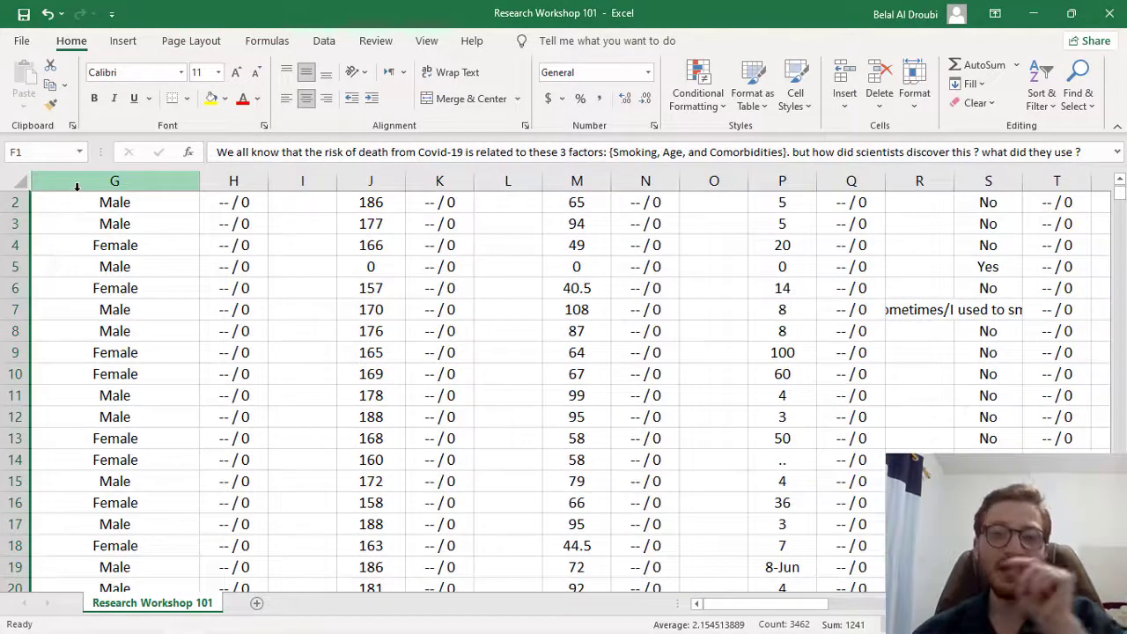
click(40, 180)
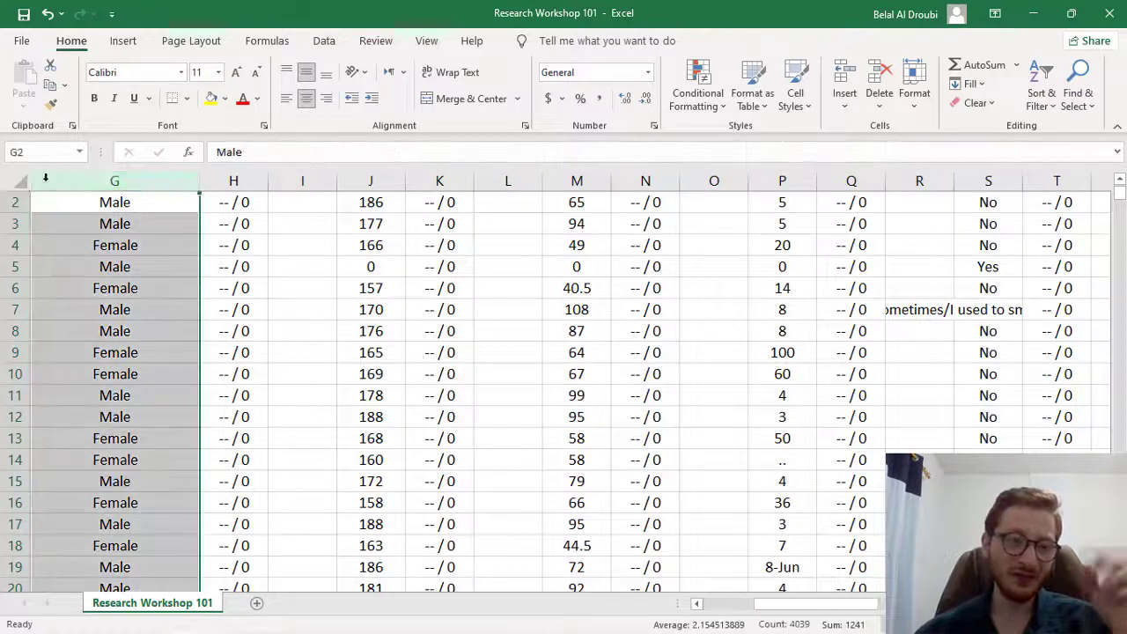
click(147, 207)
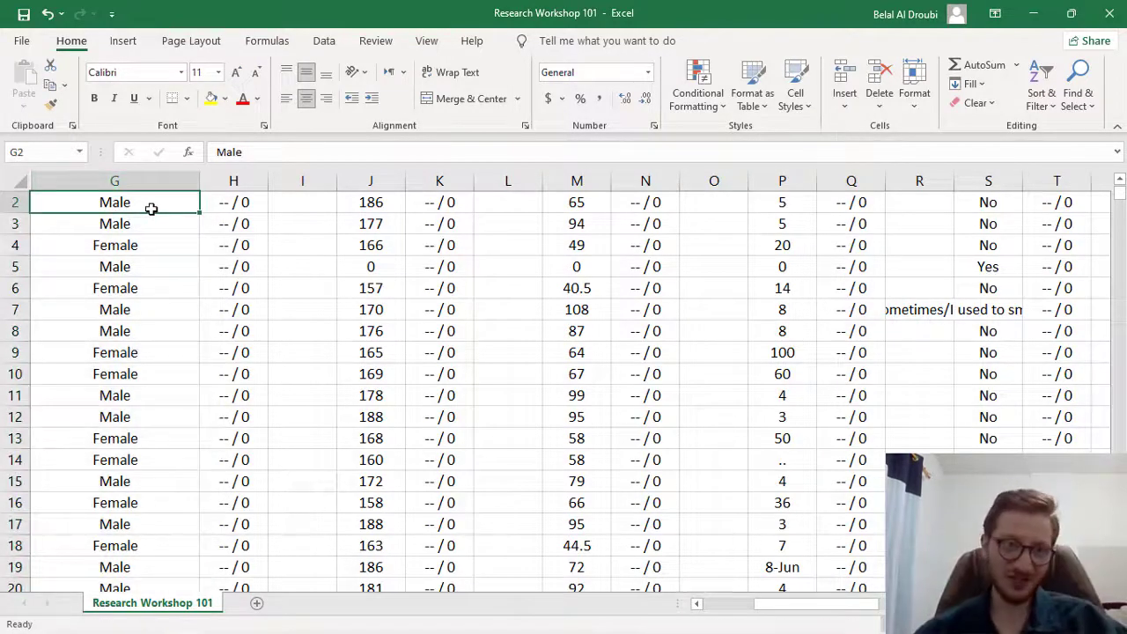
double_click(78, 41)
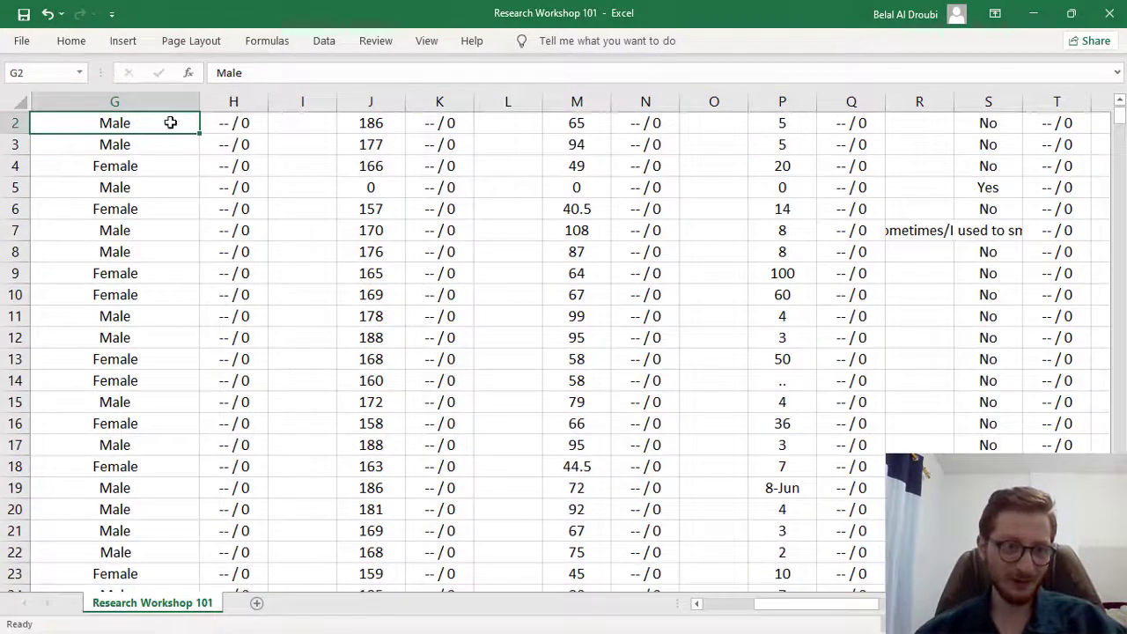
ctrl+scroll(184, 124, up, 2)
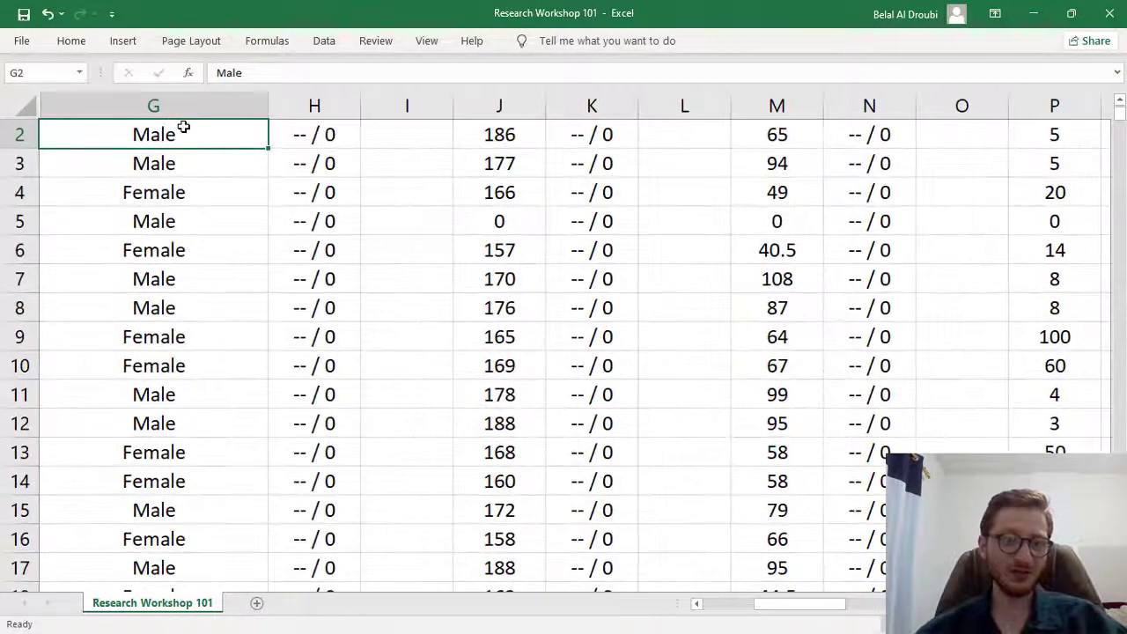
Widen columns H and I to read the Gender [Score] and [Feedback] headers, and edit cell H2
key(Up)
key(Down)
key(Down)
key(Down)
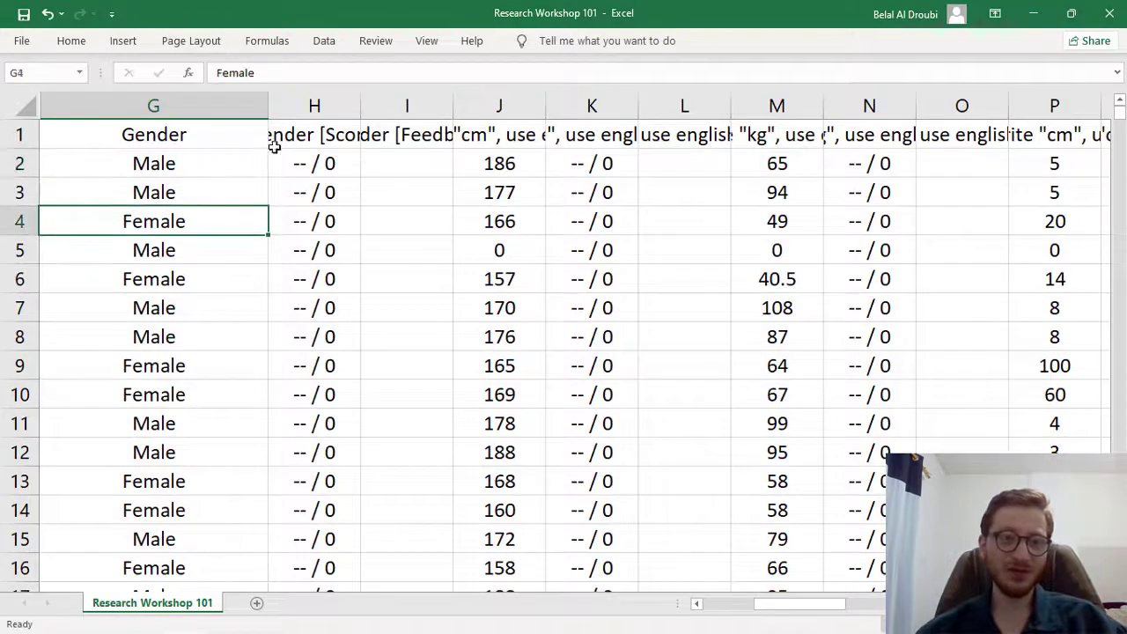
drag(364, 99, 728, 110)
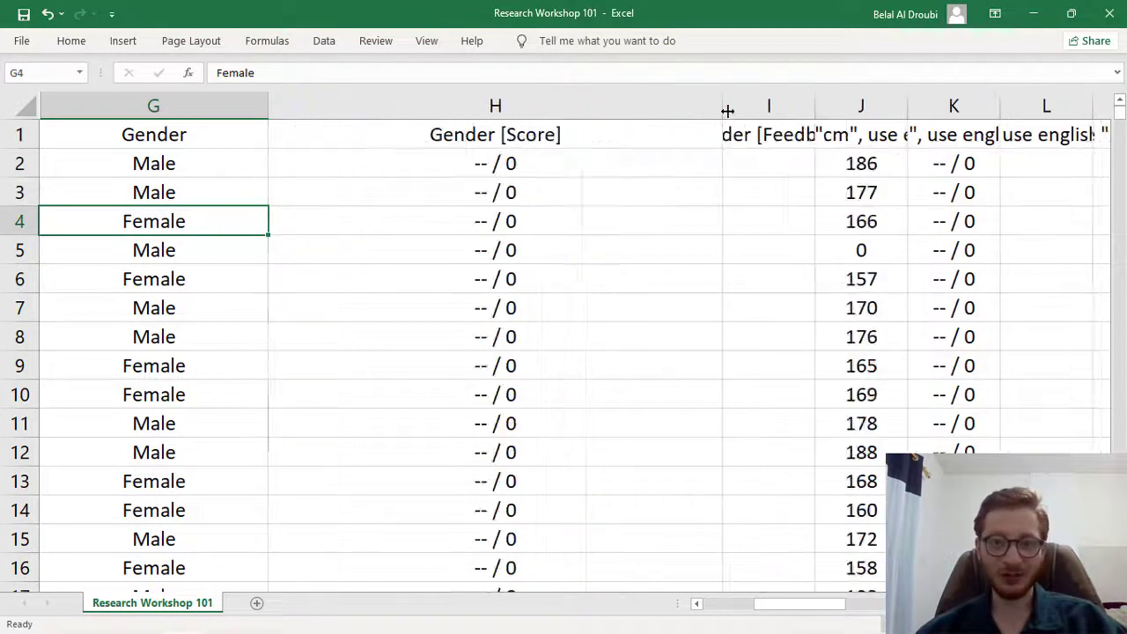
click(526, 153)
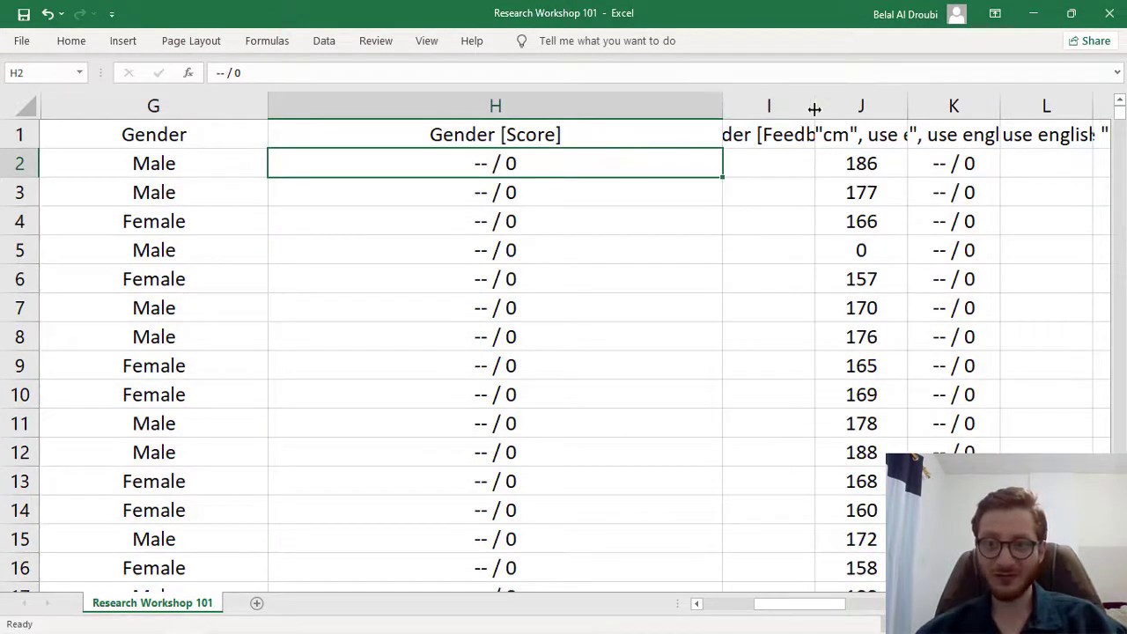
drag(814, 106, 1027, 109)
click(542, 213)
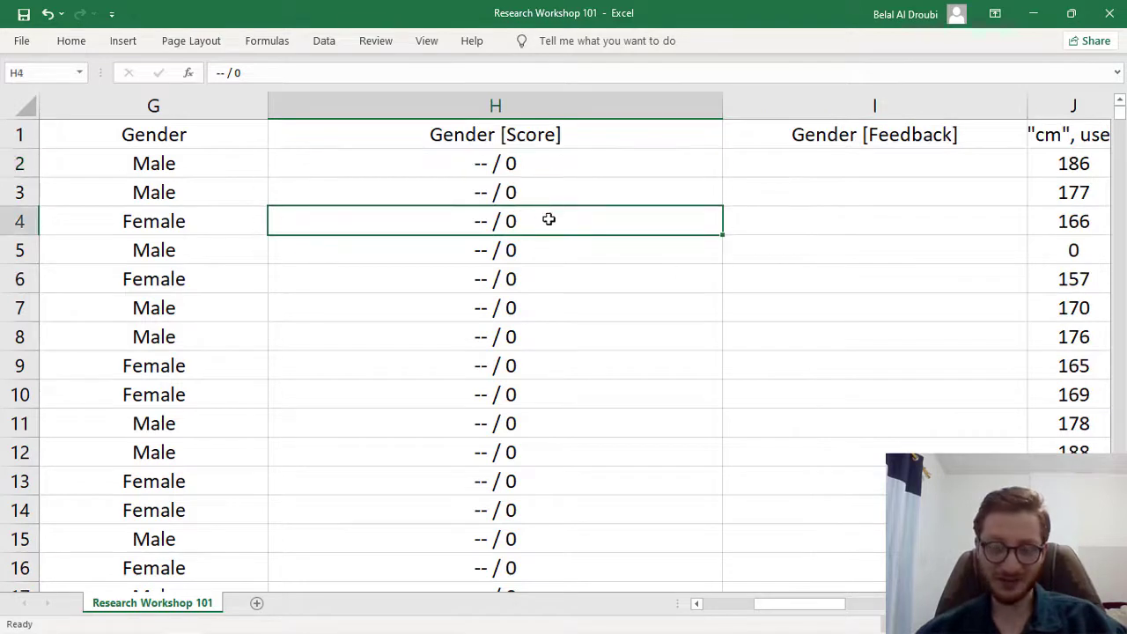
click(552, 192)
double_click(539, 165)
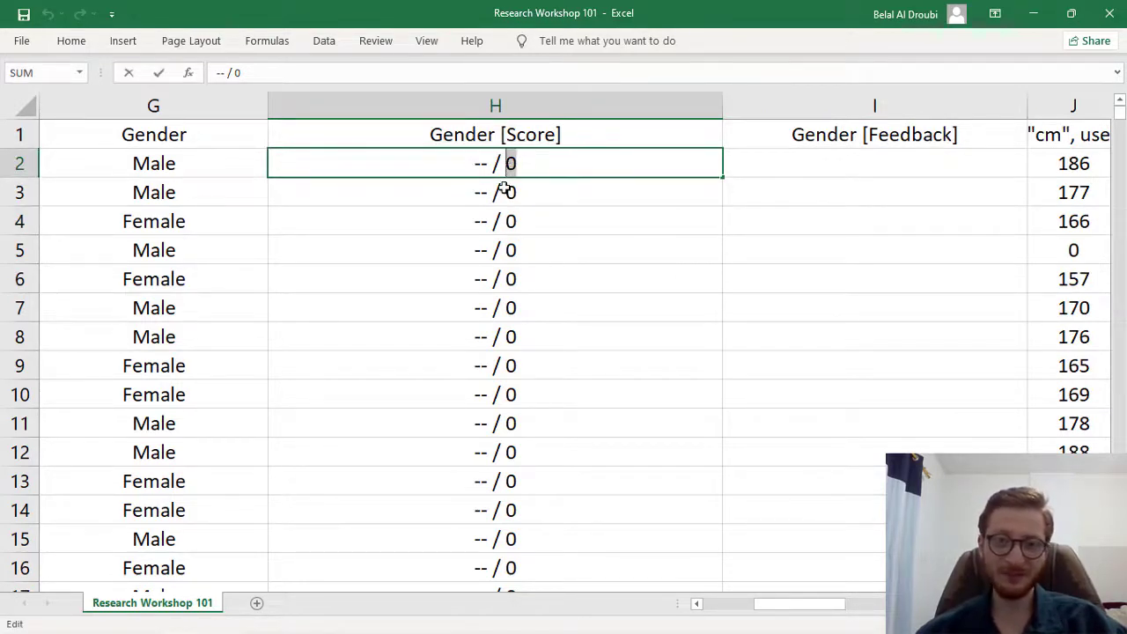
click(772, 187)
key(Return)
key(Return)
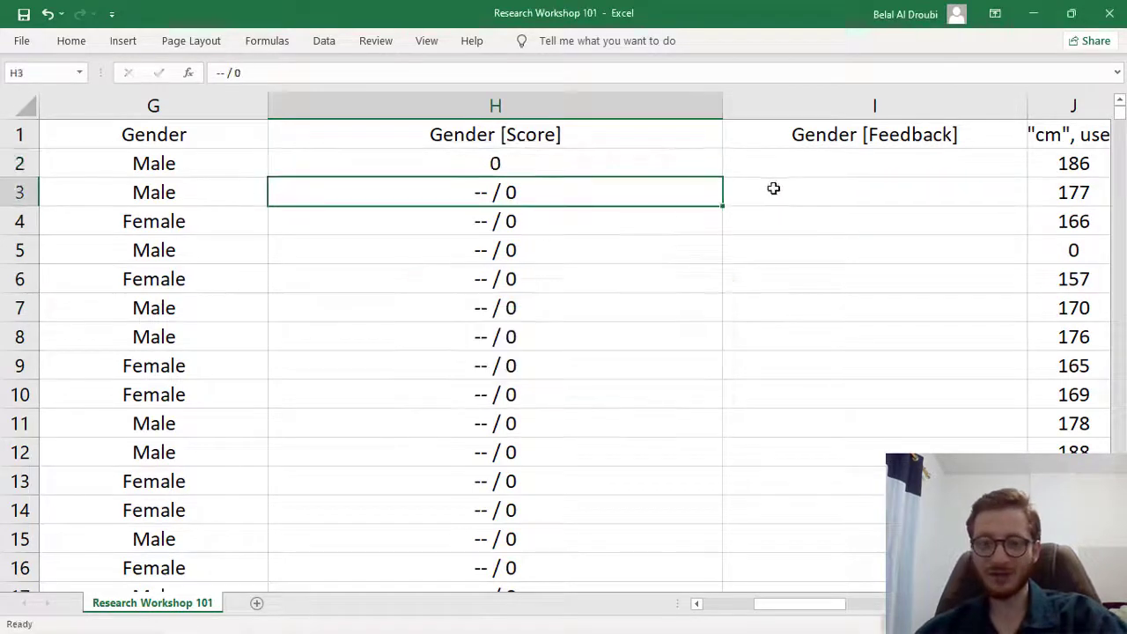
Delete the Gender [Score] and [Feedback] columns and widen the height column H
drag(812, 104, 572, 110)
right_click(570, 103)
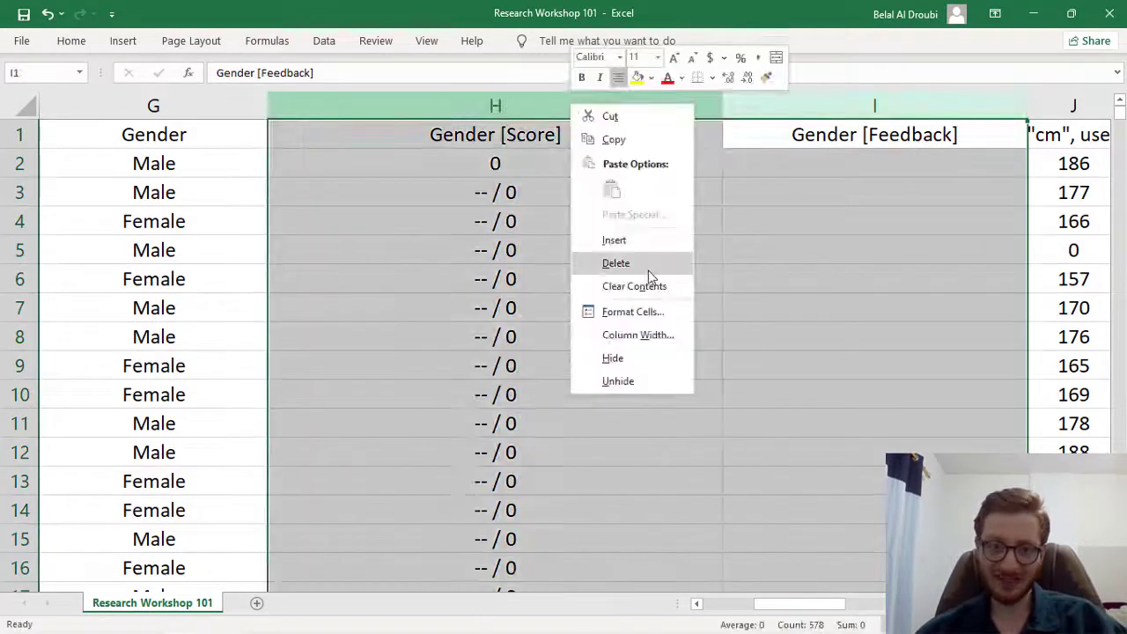
click(648, 265)
drag(360, 108, 603, 117)
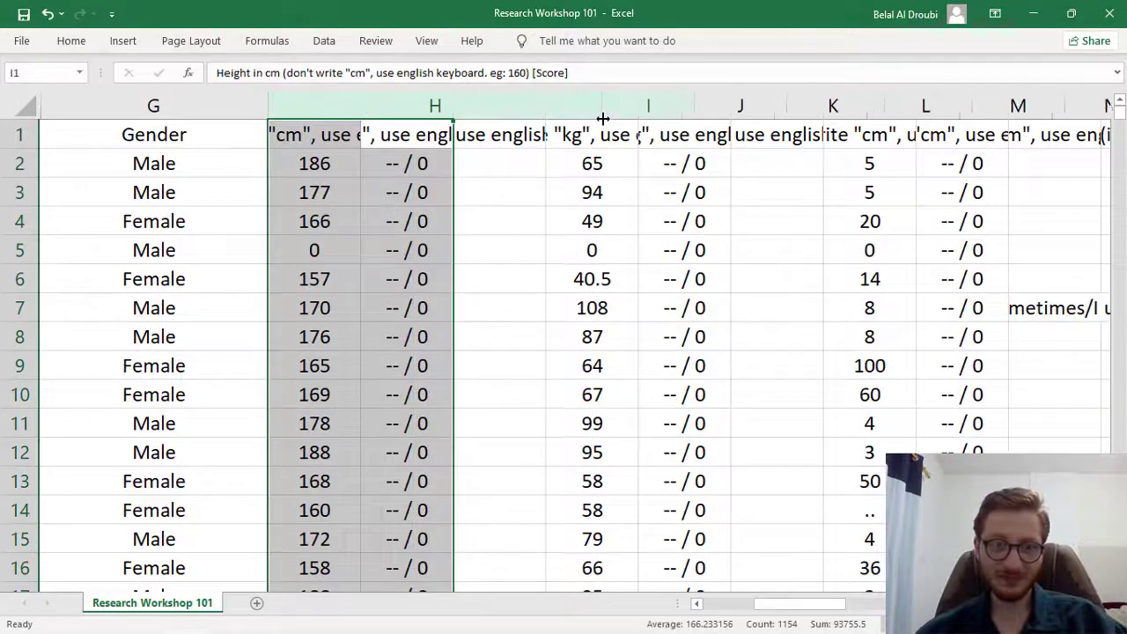
Read the height header in H1 and the I1 header, and select columns I and J
click(543, 152)
click(498, 123)
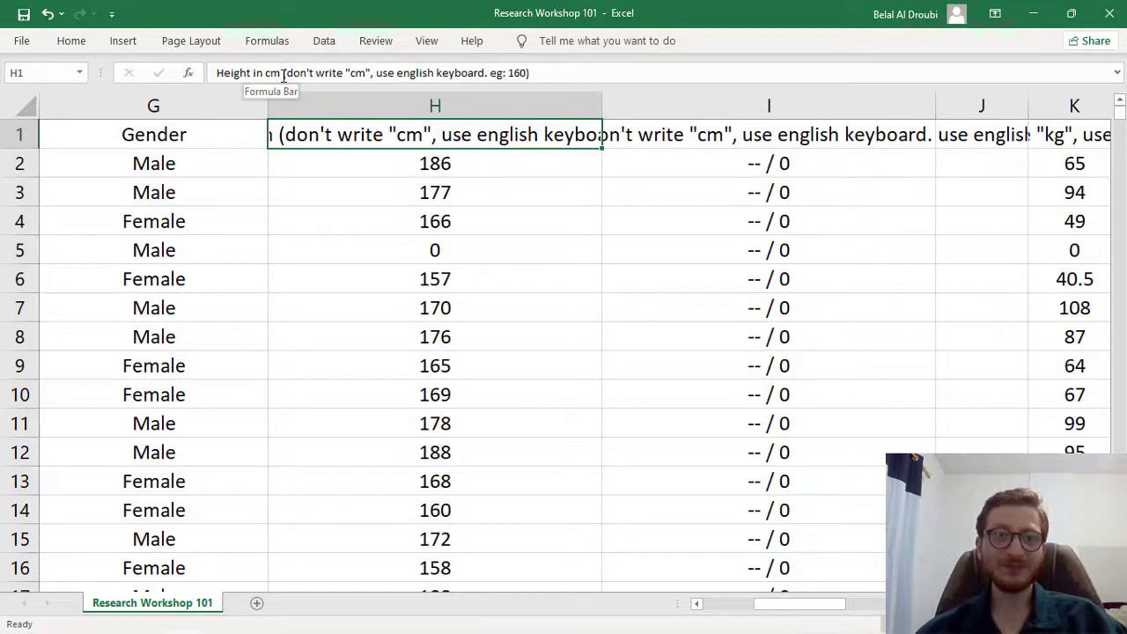
click(693, 130)
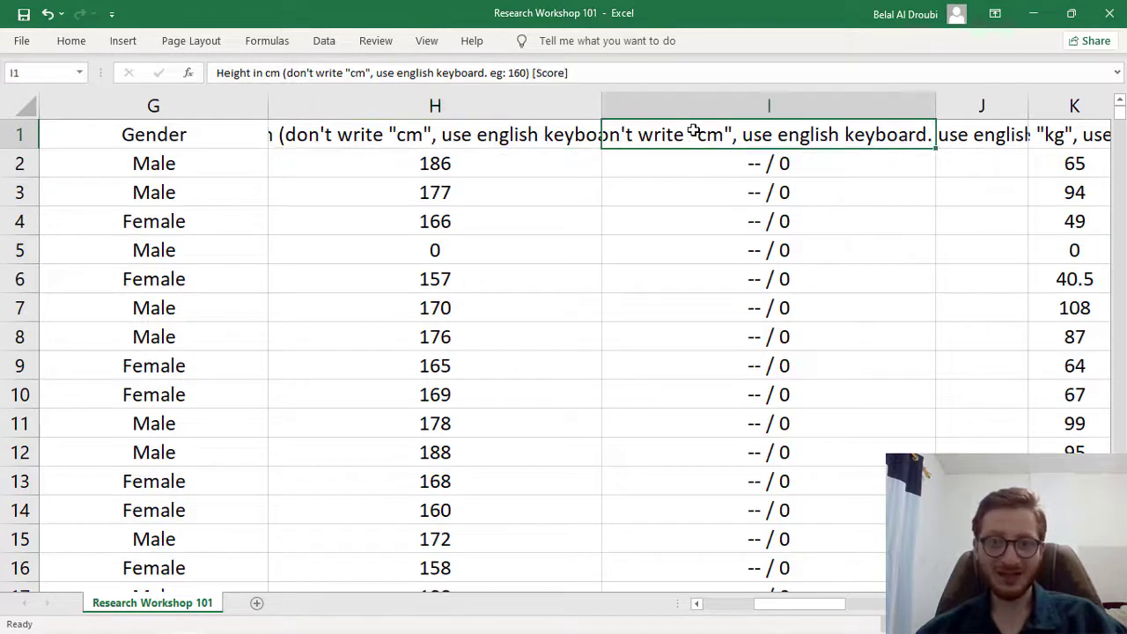
drag(731, 103, 991, 103)
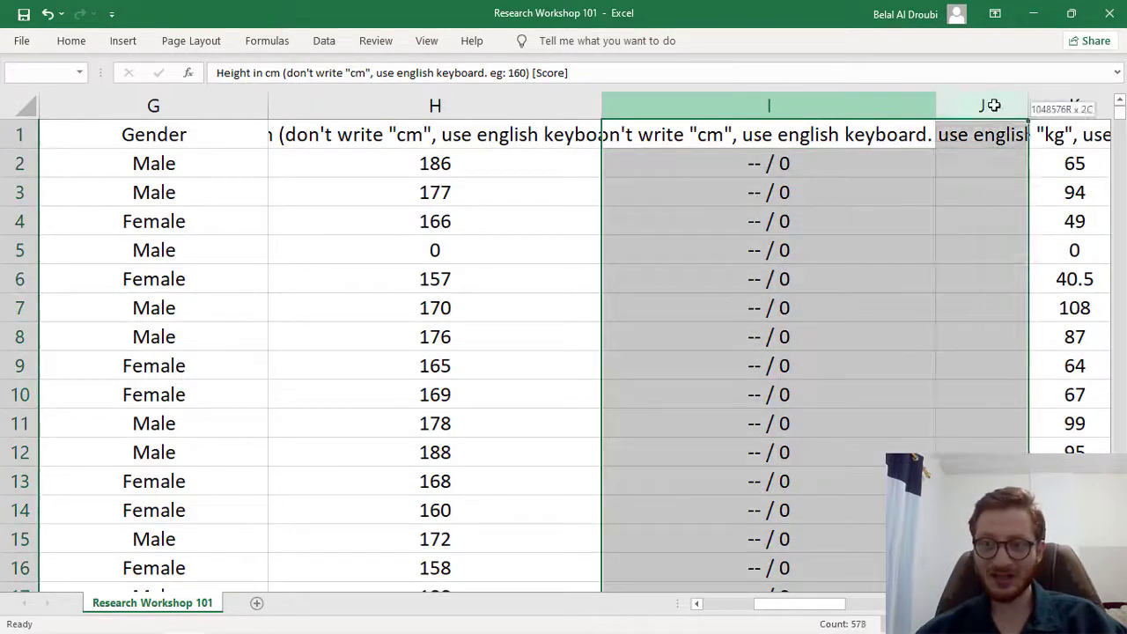
right_click(896, 110)
key(Escape)
Delete the height Score and Feedback columns I:J using Ctrl+minus
click(786, 163)
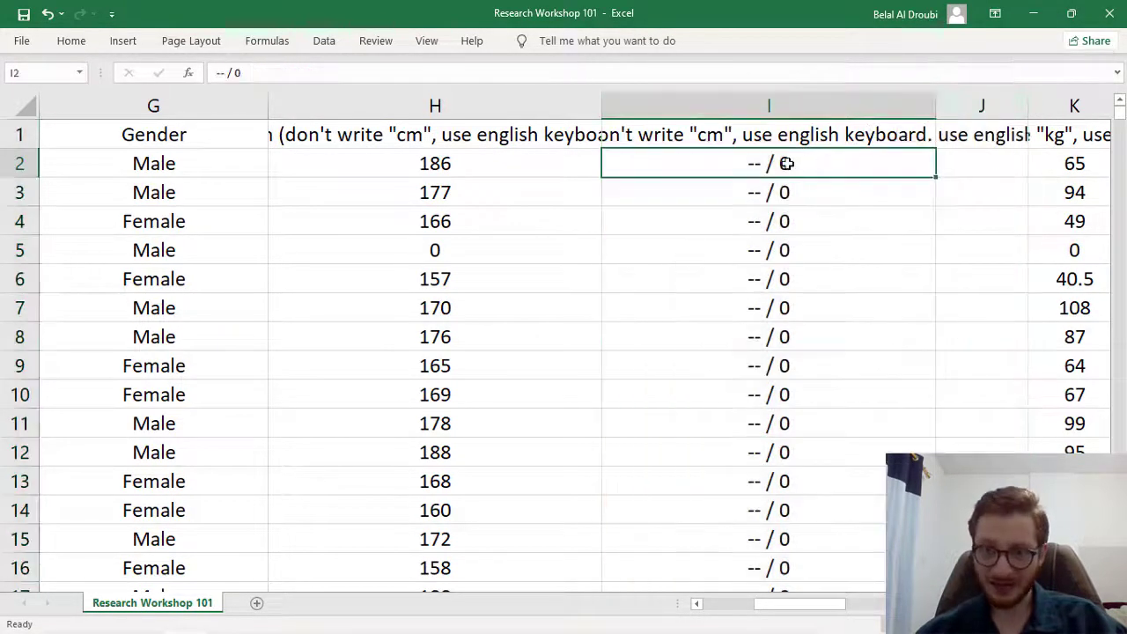
click(960, 135)
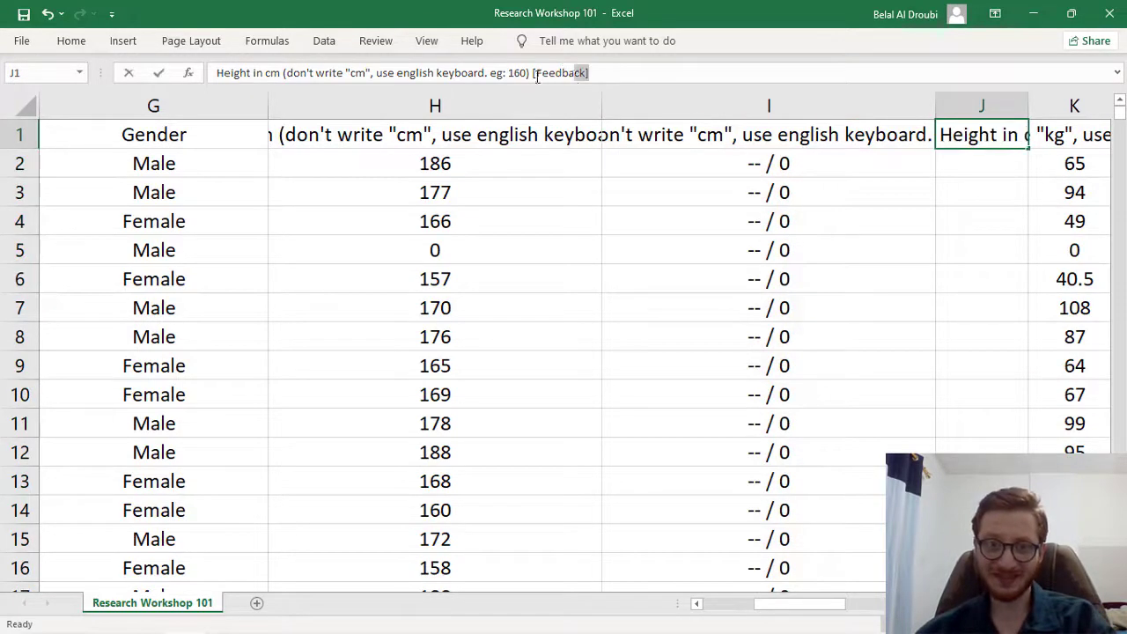
key(Return)
drag(730, 103, 943, 106)
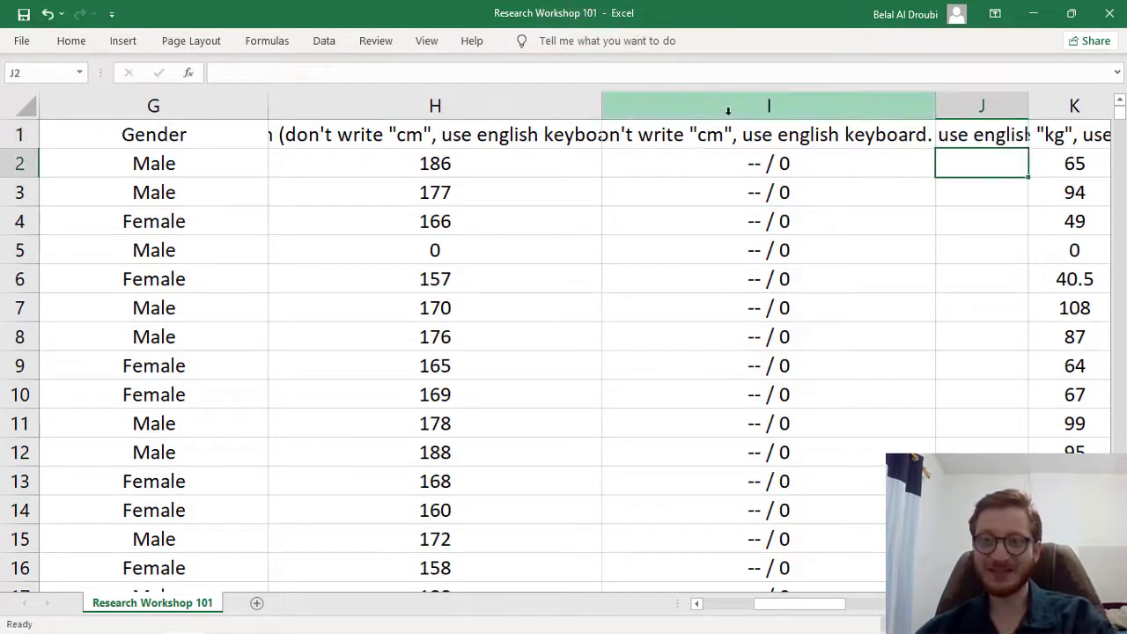
right_click(884, 104)
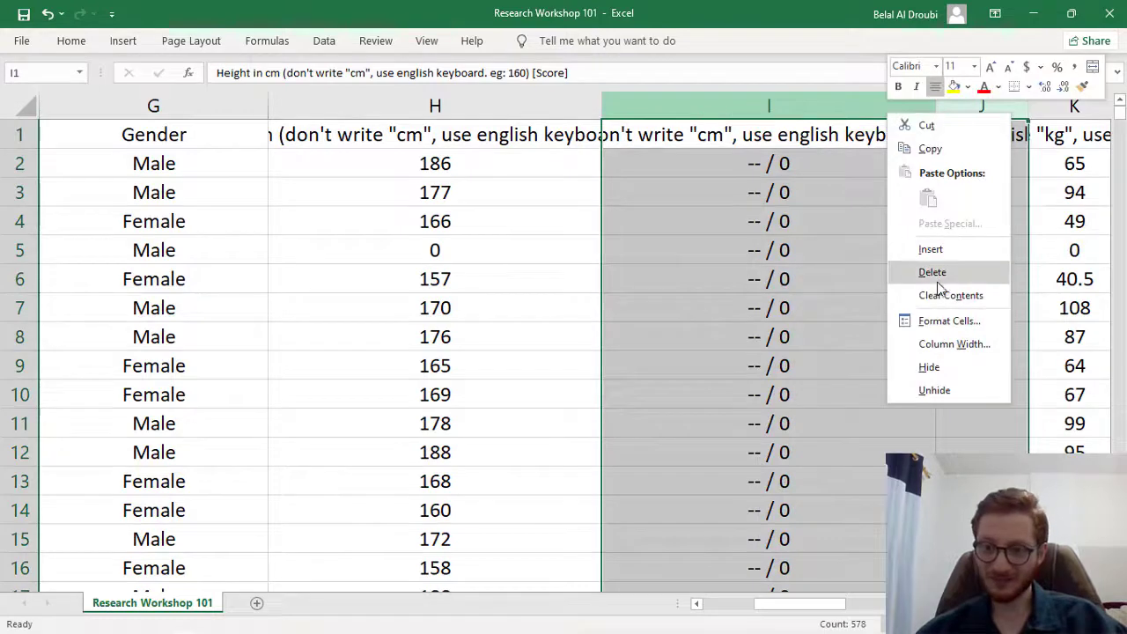
key(Escape)
key(ctrl+minus)
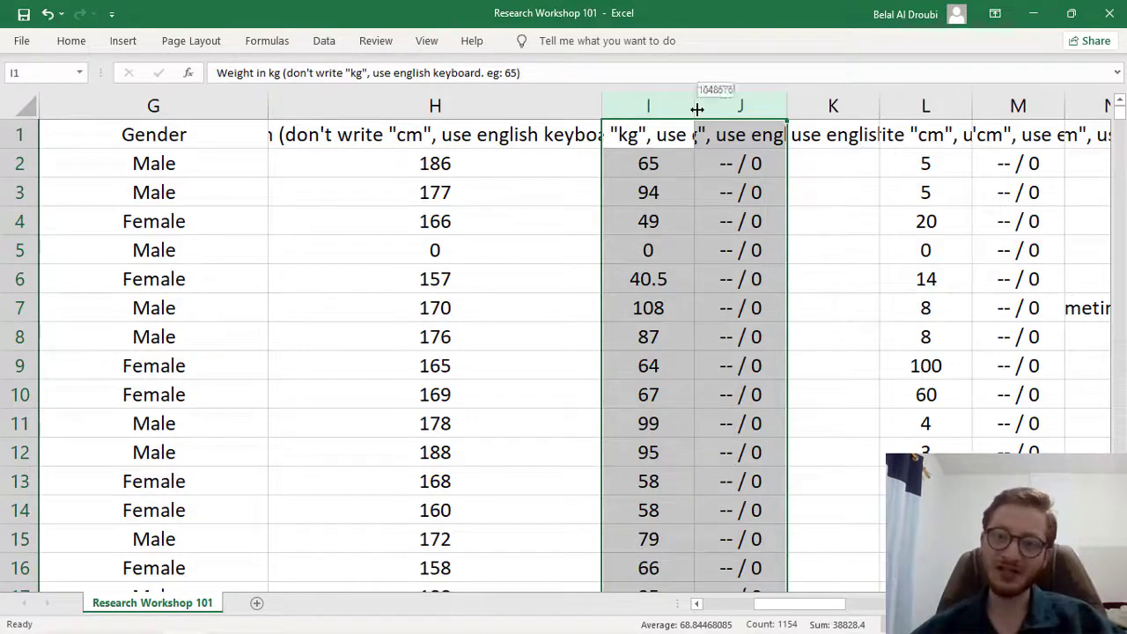
Widen columns I and J and copy the phrase 'Weight in kg' from the weight question header
drag(696, 108, 770, 105)
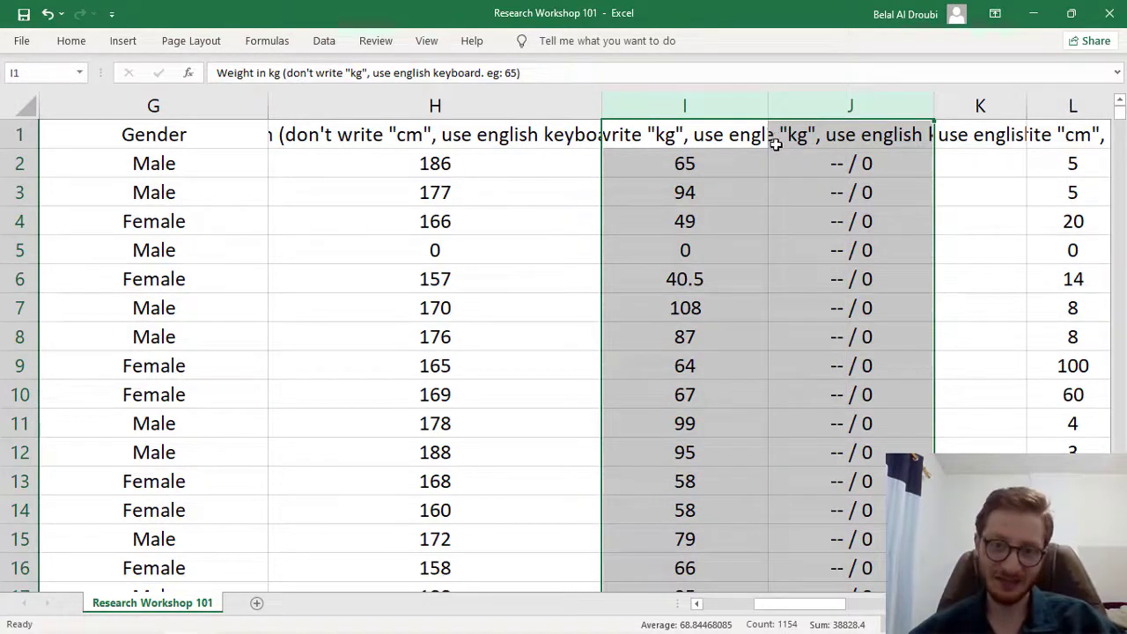
ctrl+scroll(757, 177, down, 1)
click(682, 139)
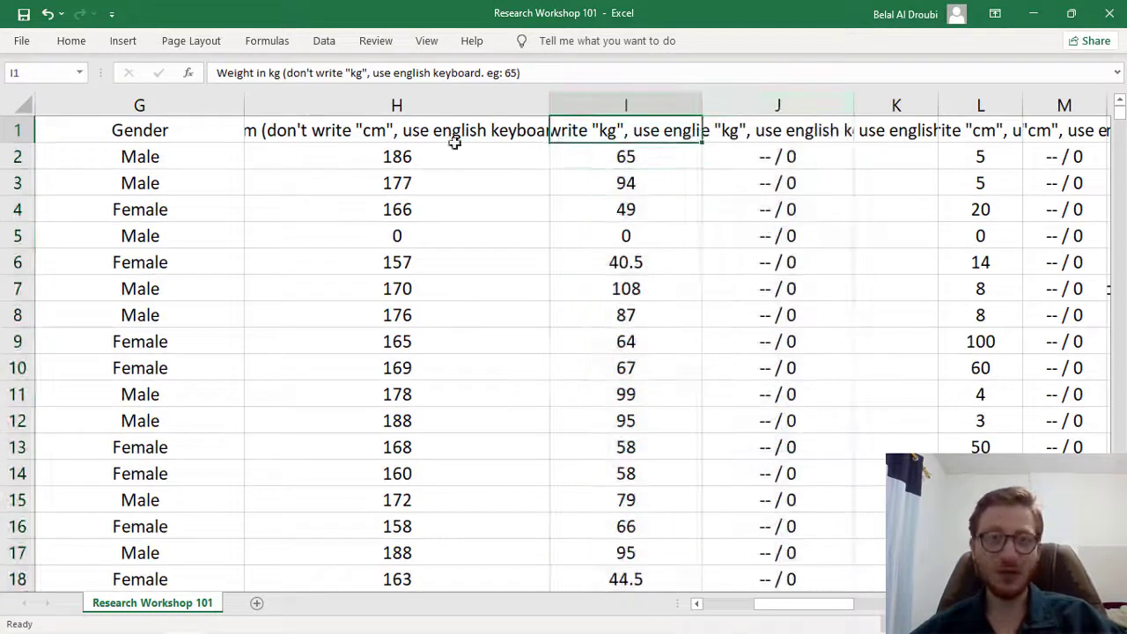
drag(217, 72, 282, 72)
key(ctrl+c)
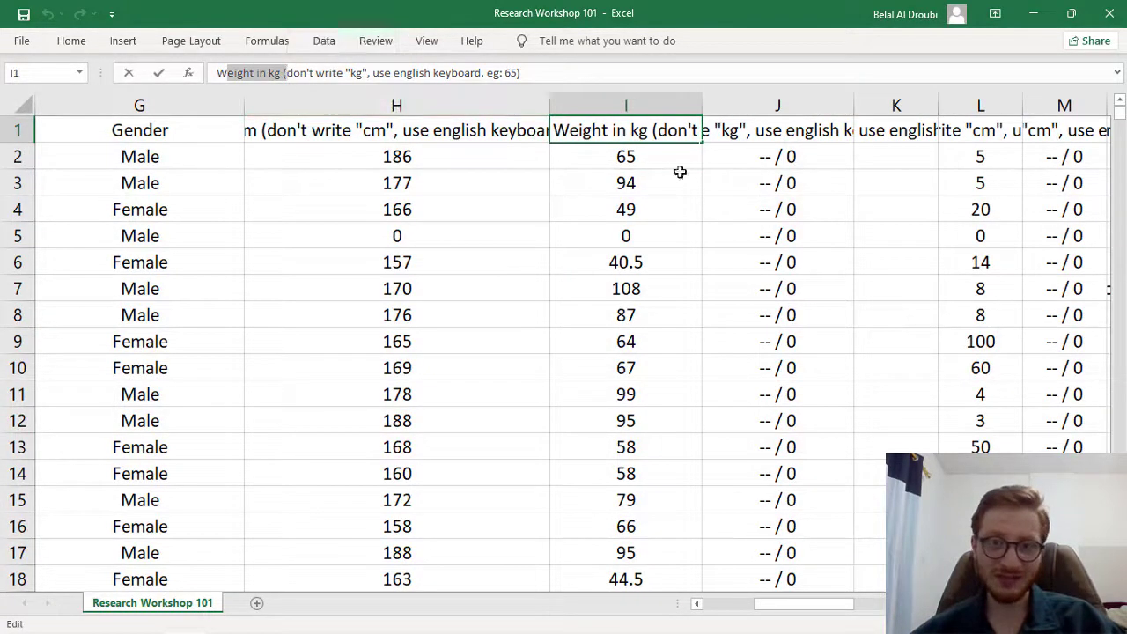
click(625, 155)
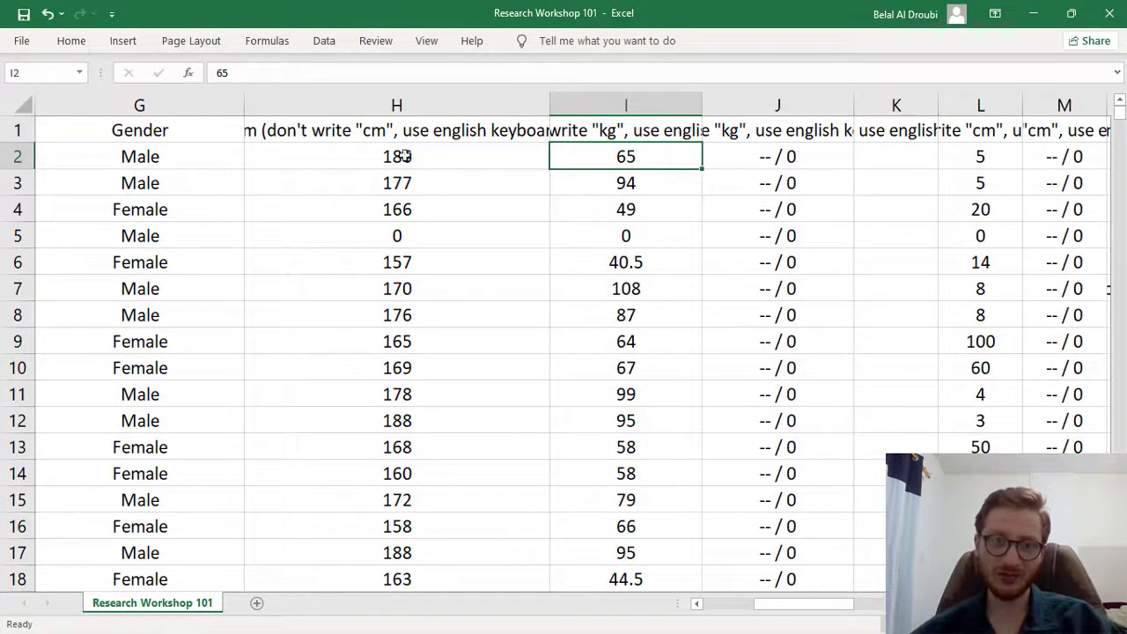
click(396, 156)
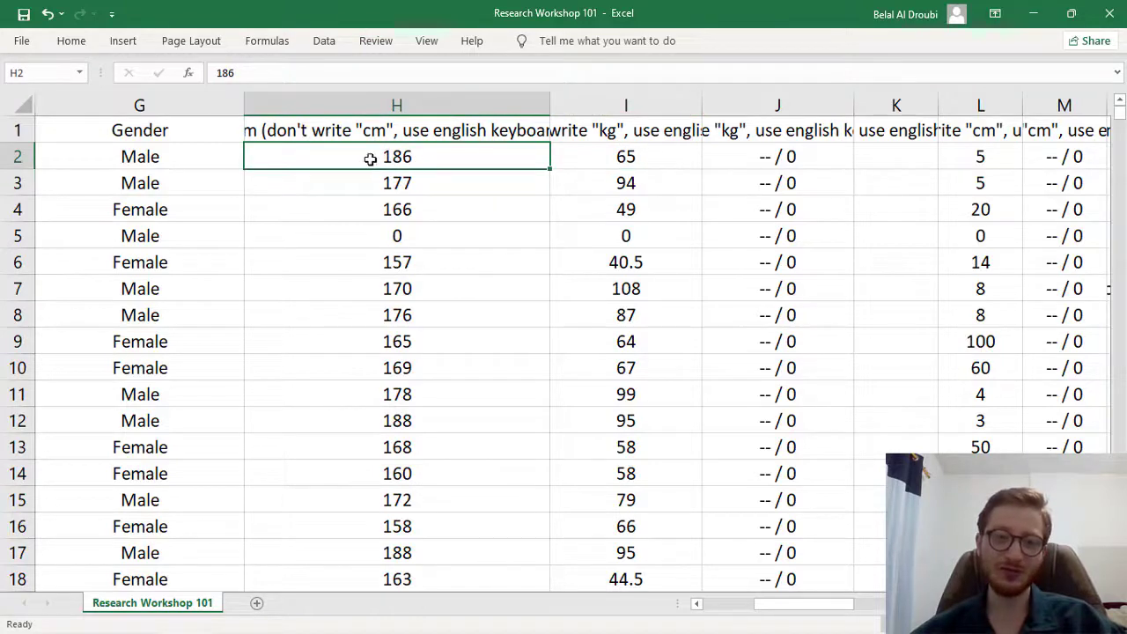
Delete the weight question's Score and Feedback columns
drag(745, 105, 861, 104)
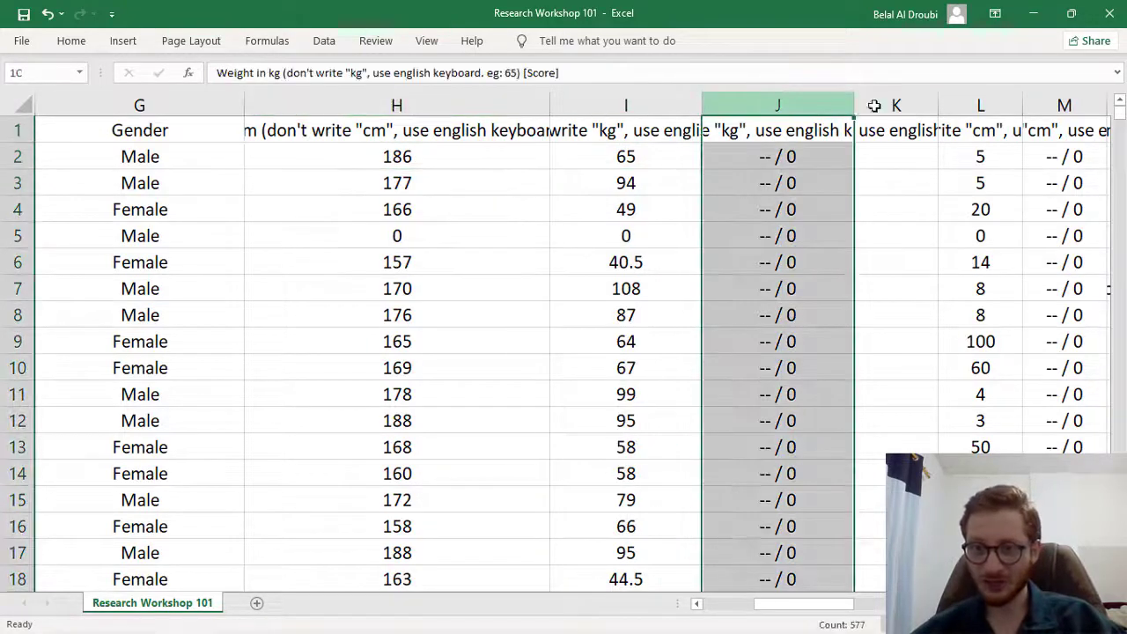
right_click(863, 106)
click(908, 265)
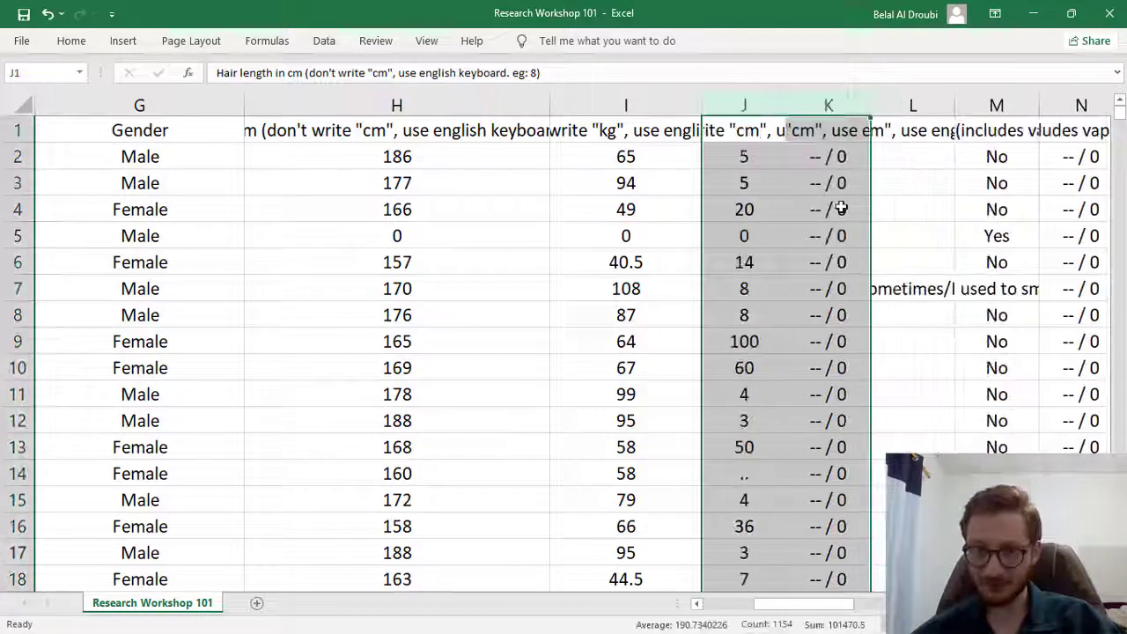
click(827, 209)
Review the 'Hair length in cm' header and several hair-length answers
click(761, 131)
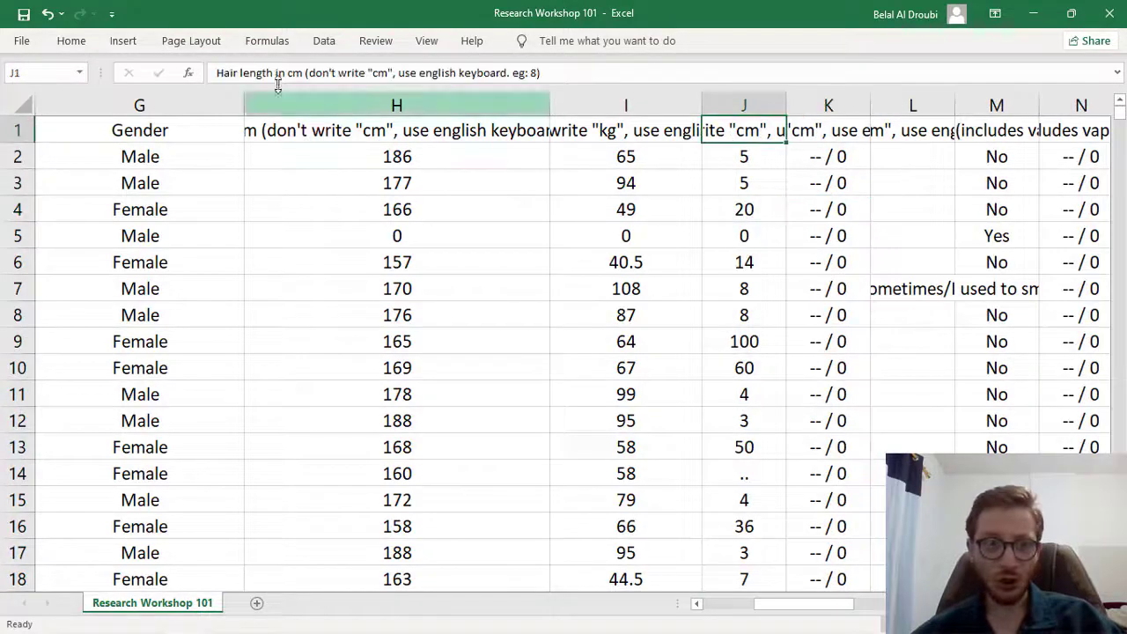
drag(212, 73, 308, 73)
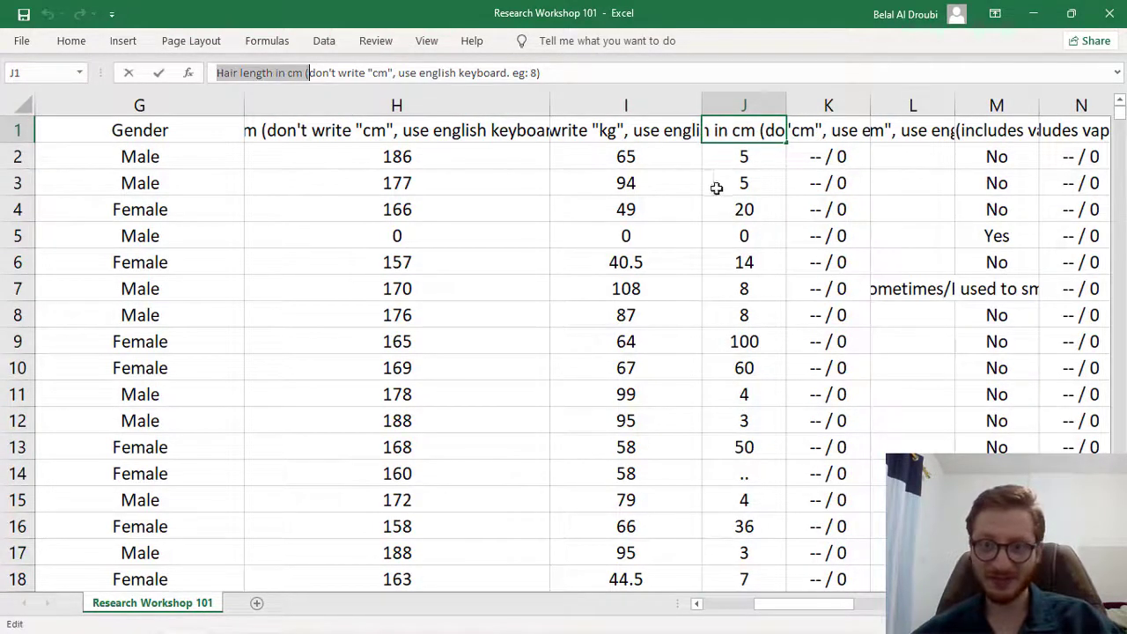
click(769, 159)
click(759, 183)
click(761, 207)
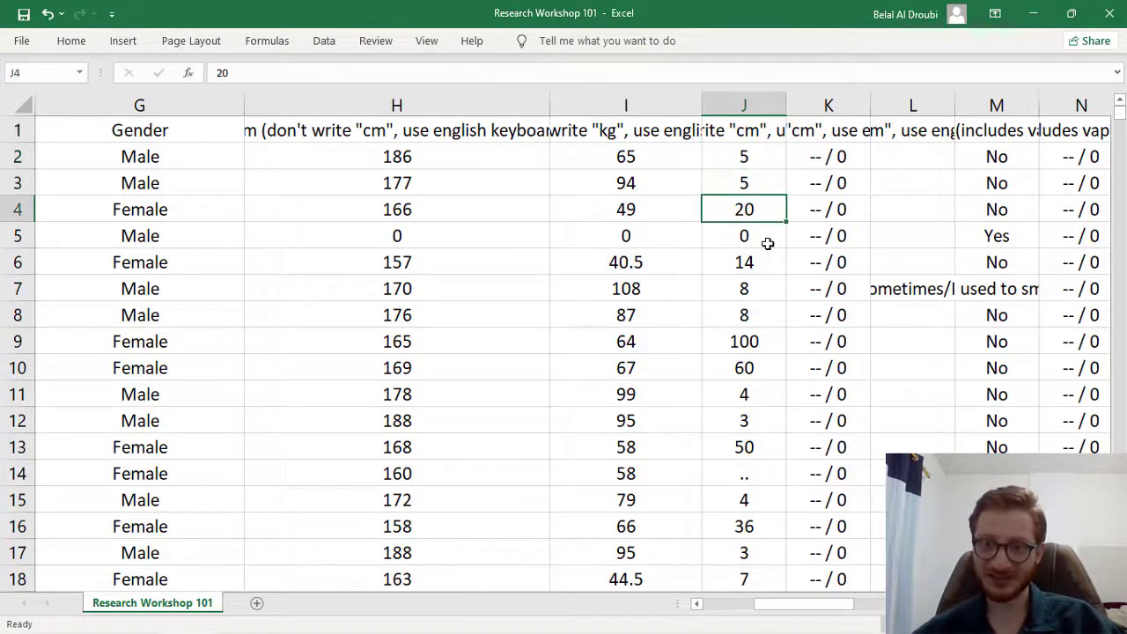
click(767, 264)
click(768, 251)
click(770, 258)
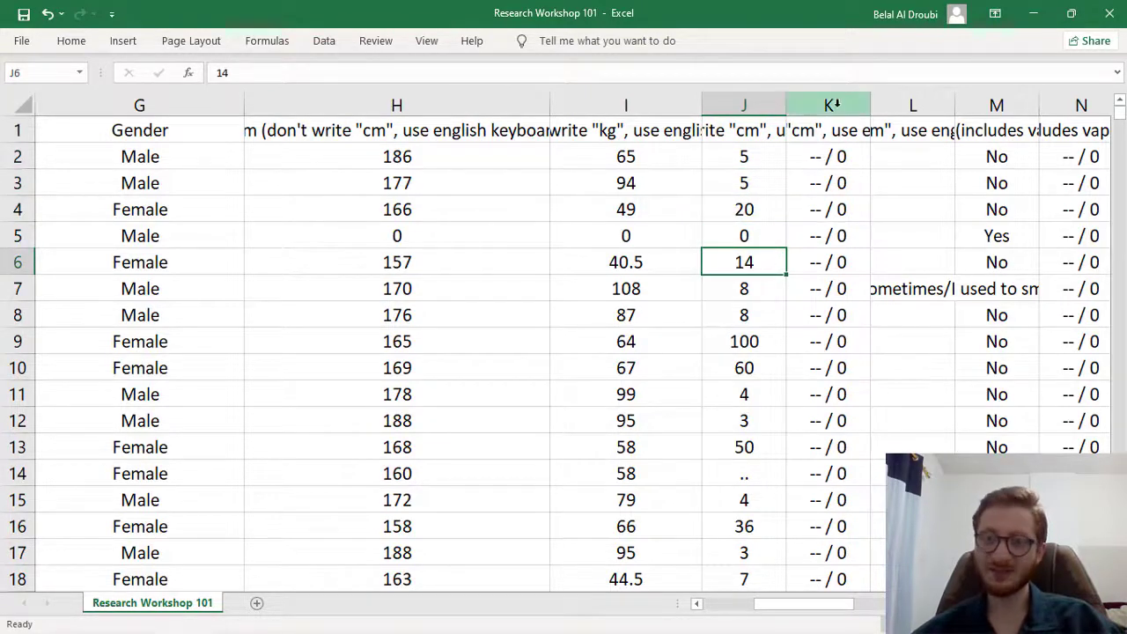
Delete the hair-length question's Score and Feedback columns
drag(830, 104, 903, 106)
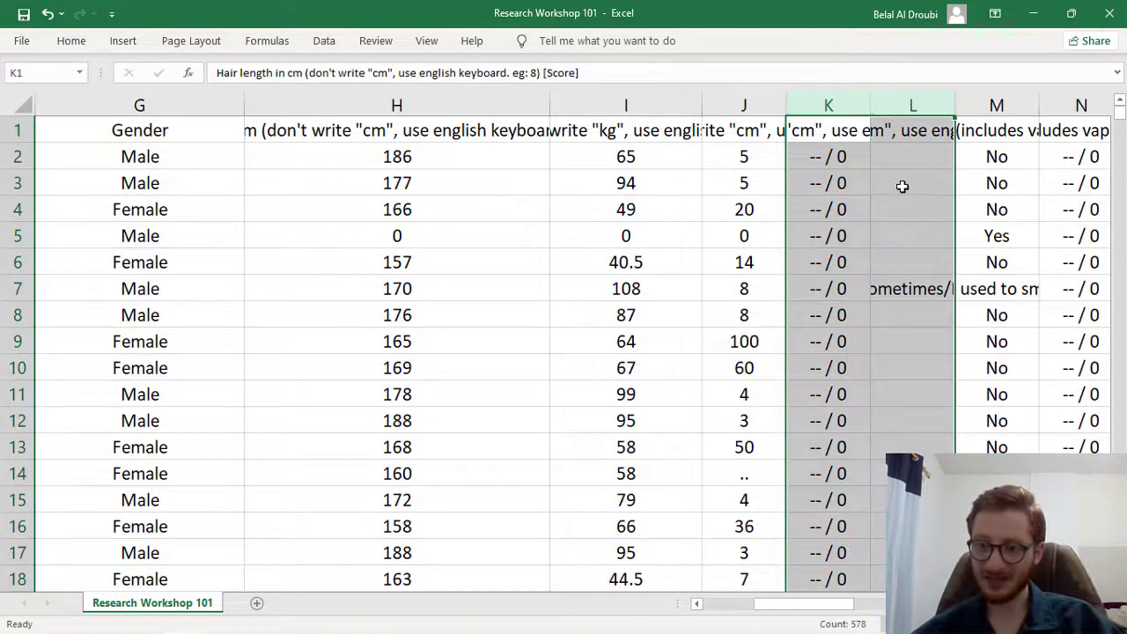
click(901, 288)
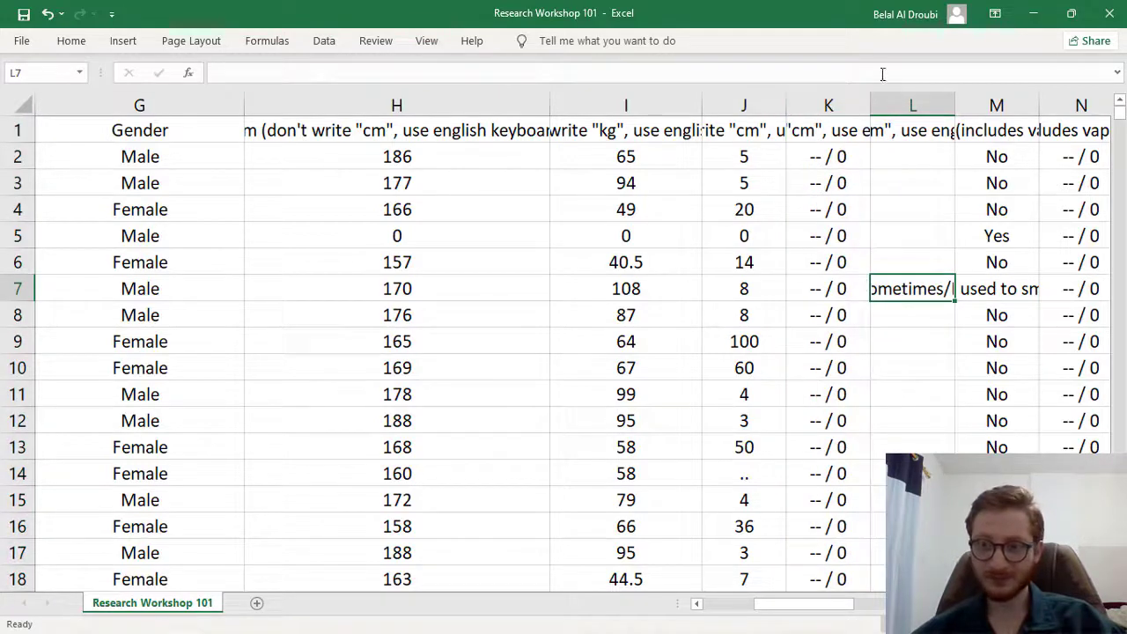
drag(894, 104, 850, 106)
right_click(850, 107)
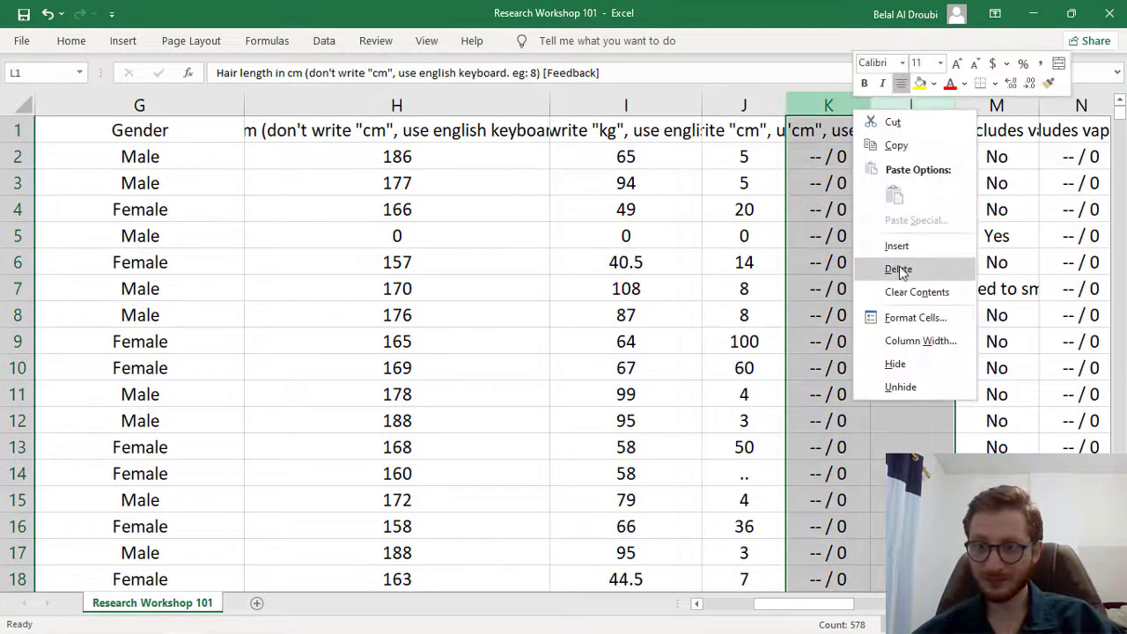
click(898, 269)
Widen the smoking answers column and review the smoking question's full header
drag(869, 105, 1111, 105)
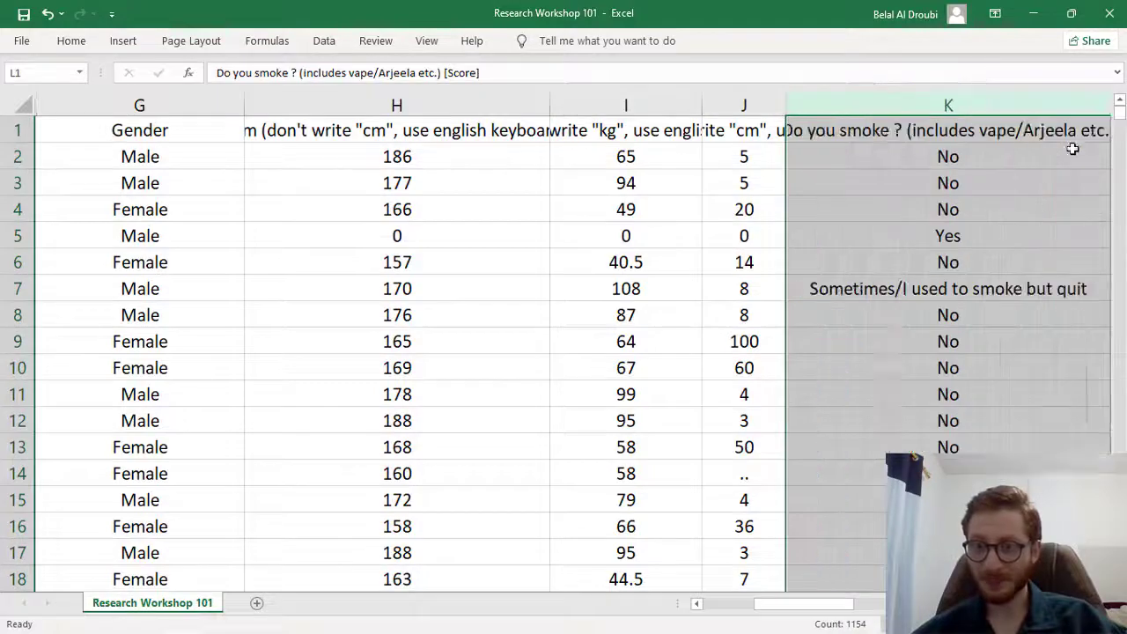
click(925, 148)
scroll(885, 152, right, 2)
scroll(563, 145, right, 2)
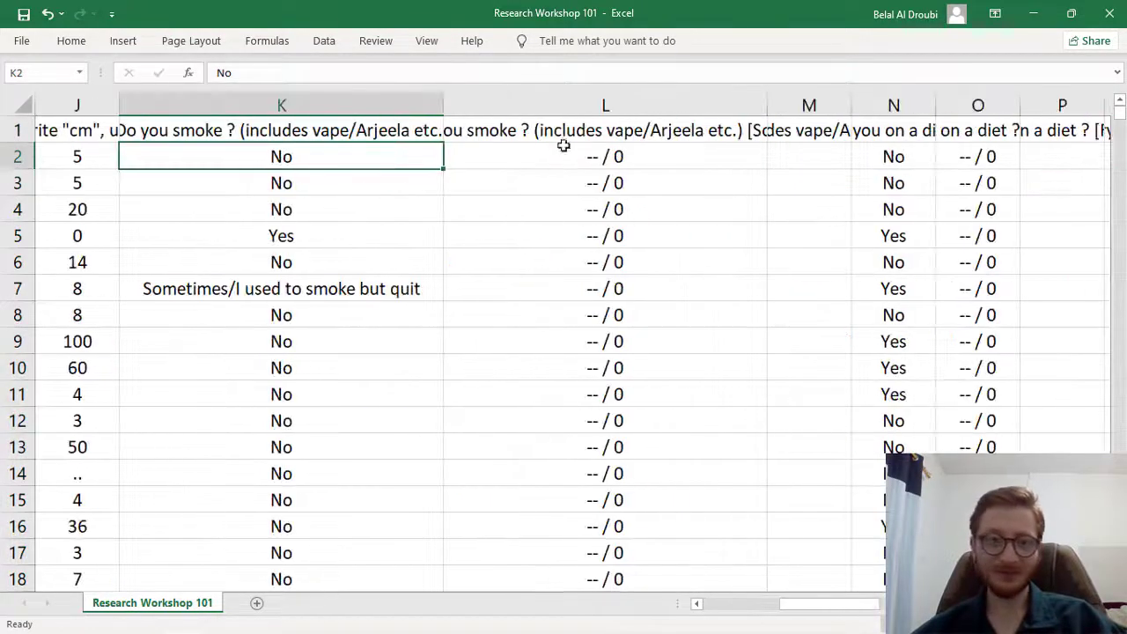
scroll(563, 145, down, 1)
drag(536, 91, 911, 103)
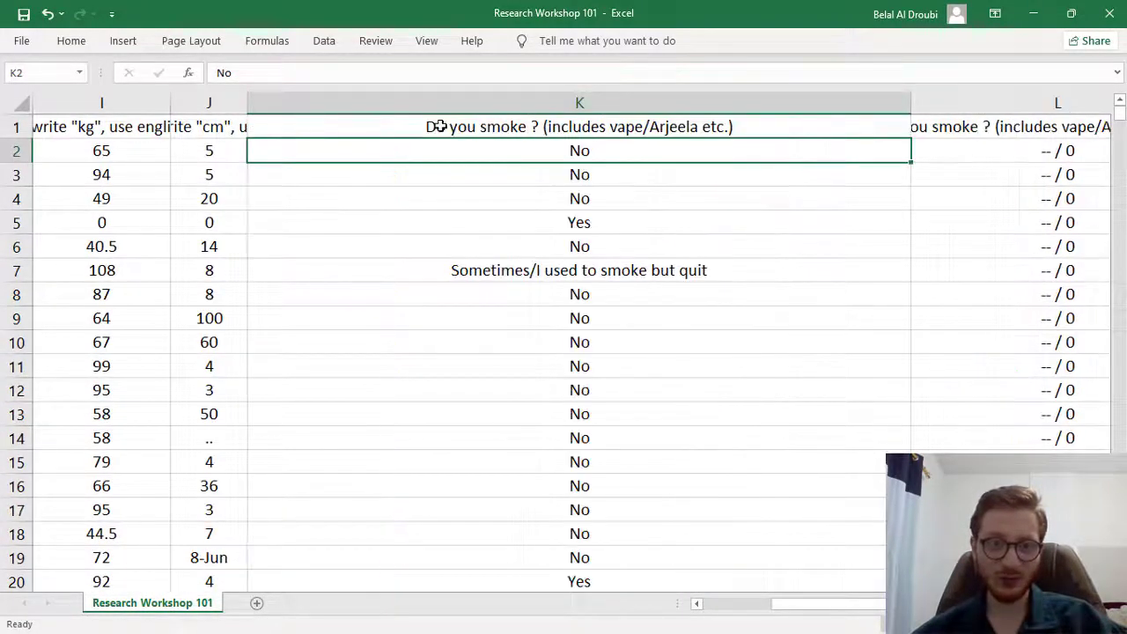
click(437, 126)
scroll(620, 192, down, 1)
scroll(618, 189, up, 1)
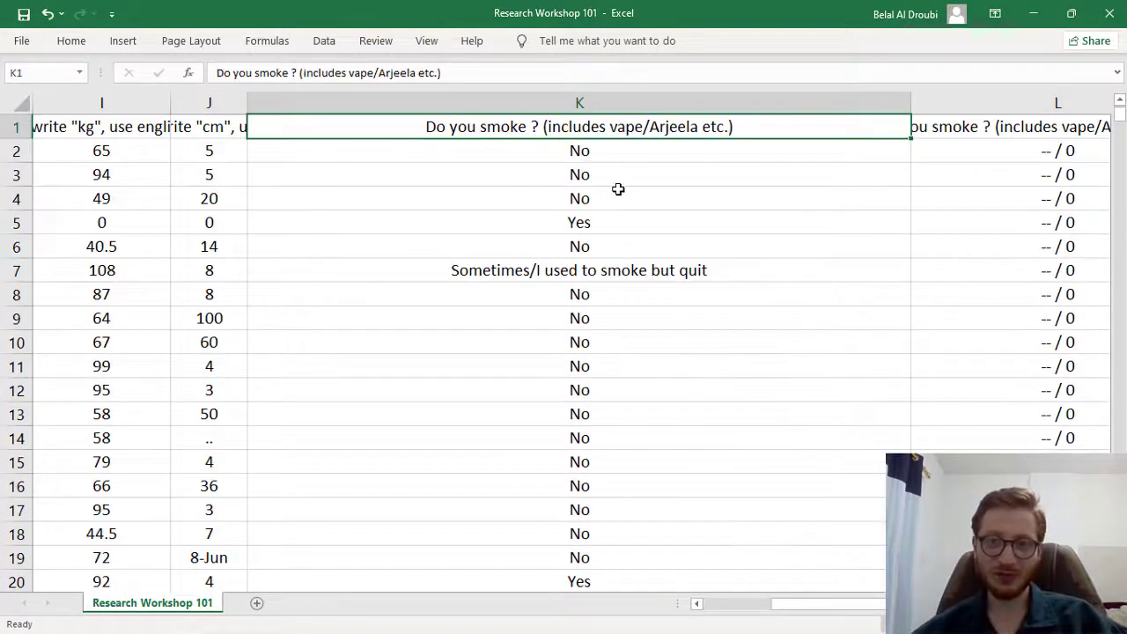
scroll(619, 190, right, 3)
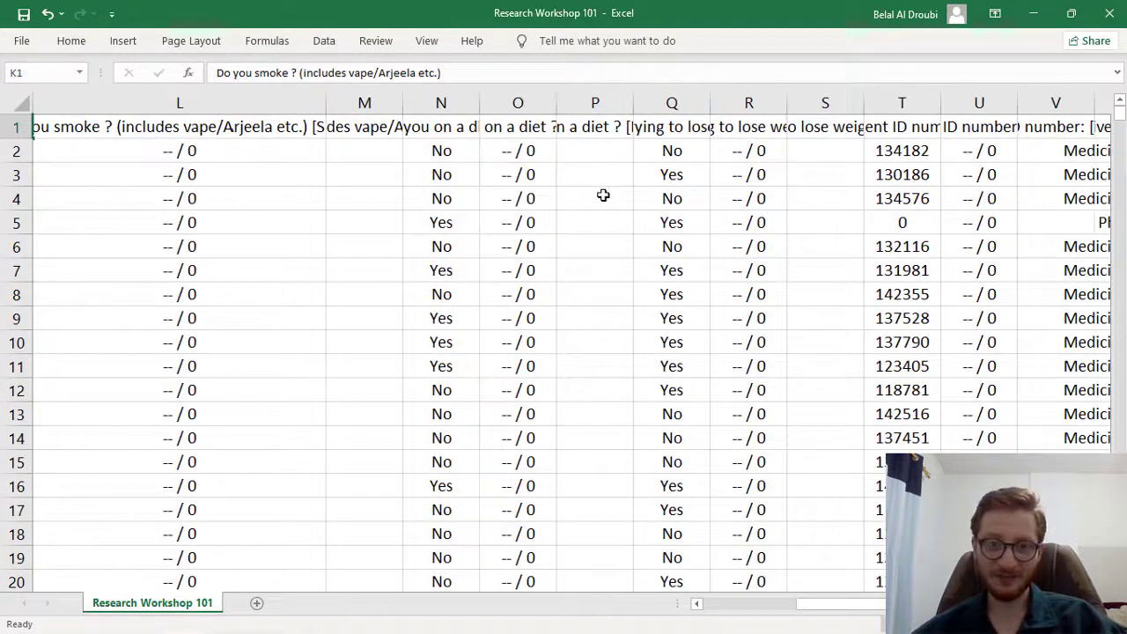
Delete the Score and Feedback columns for the smoking and diet questions
drag(118, 104, 372, 110)
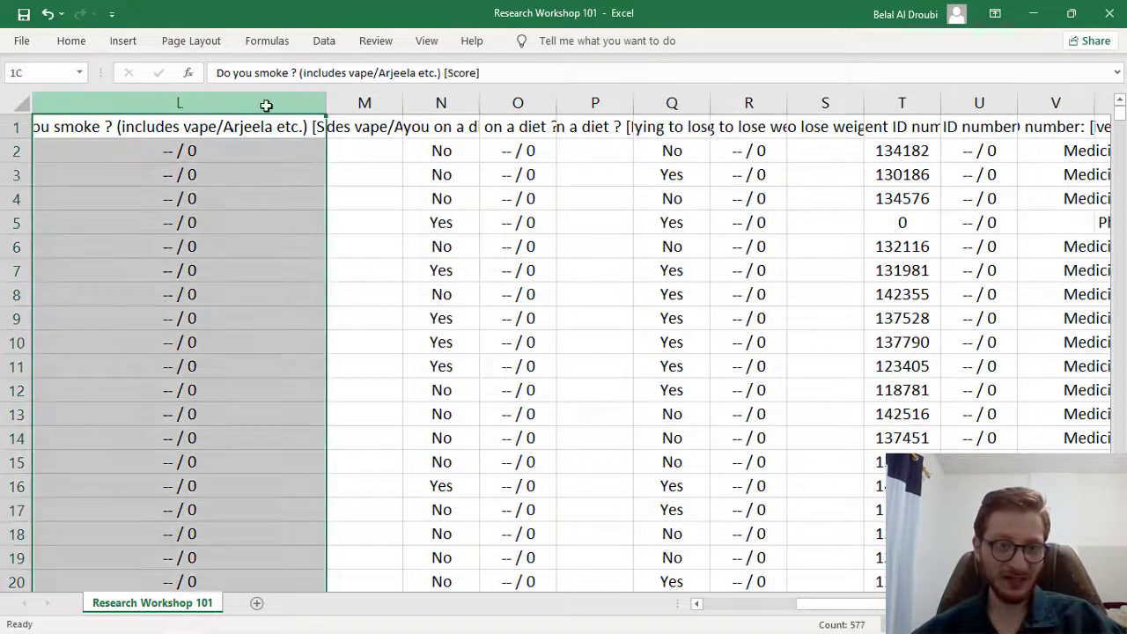
right_click(372, 111)
click(405, 264)
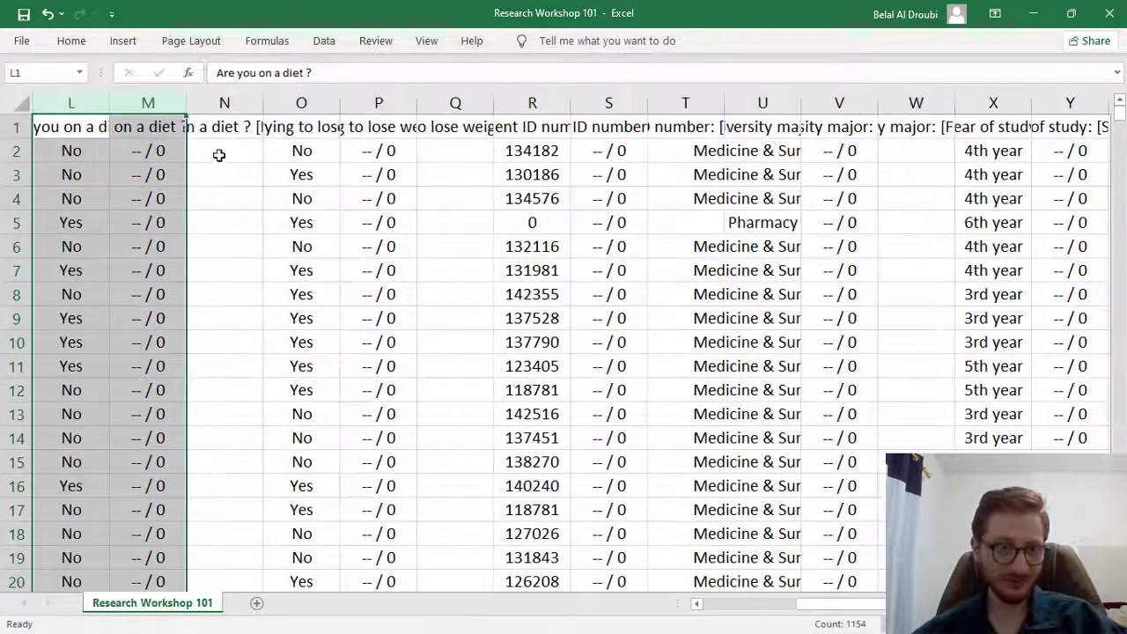
drag(146, 103, 220, 103)
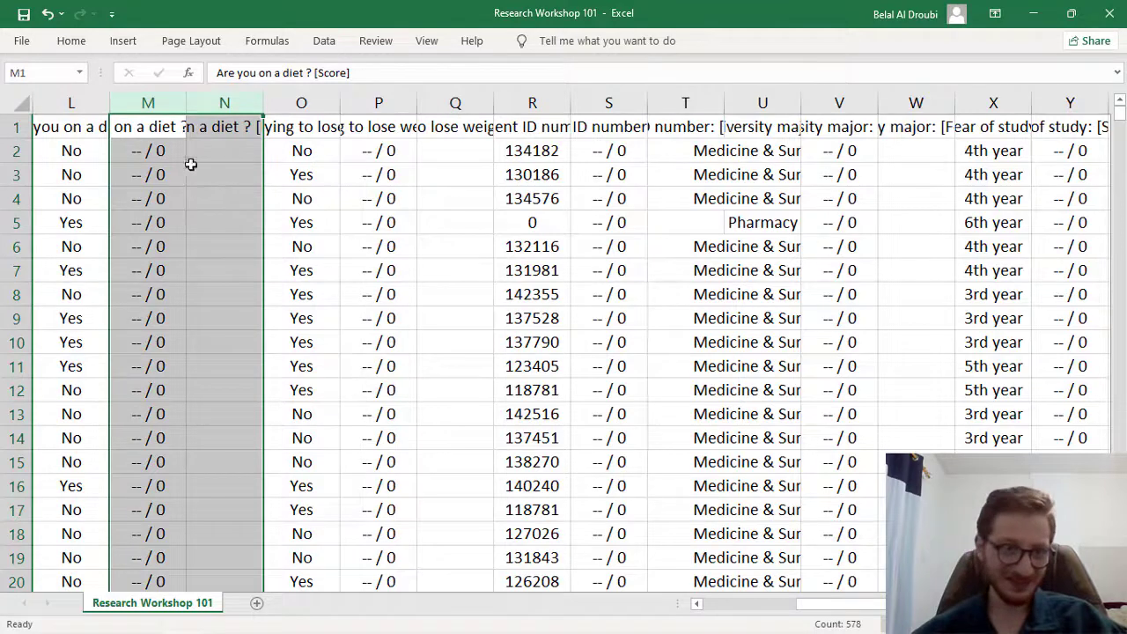
right_click(148, 107)
click(202, 266)
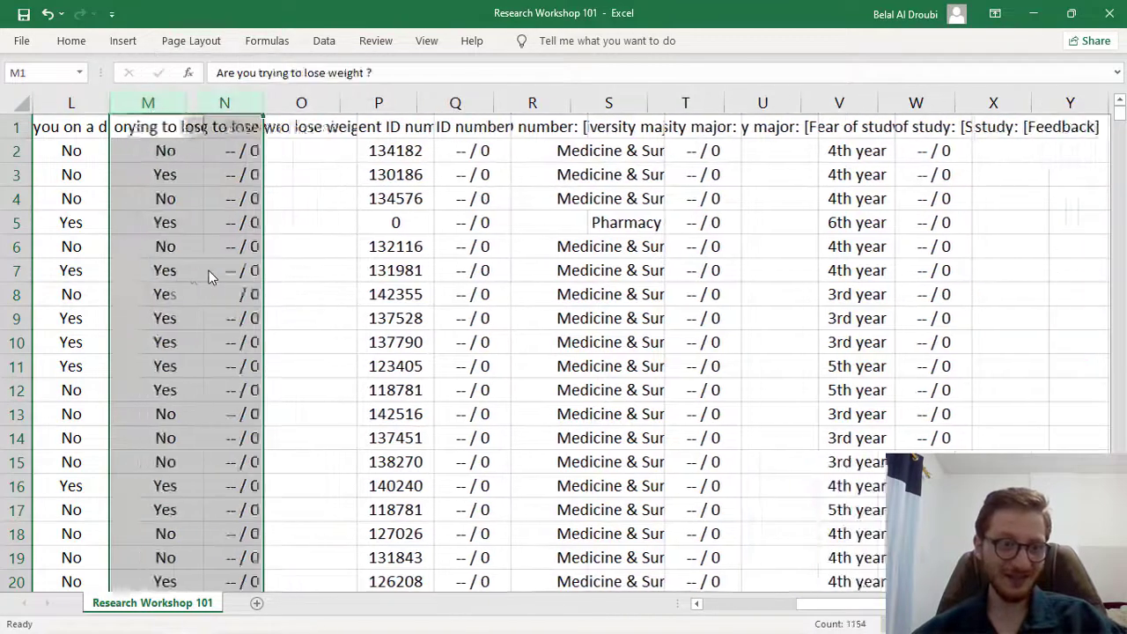
Delete the Score and Feedback columns for the weight-loss and Student ID questions
drag(224, 103, 301, 103)
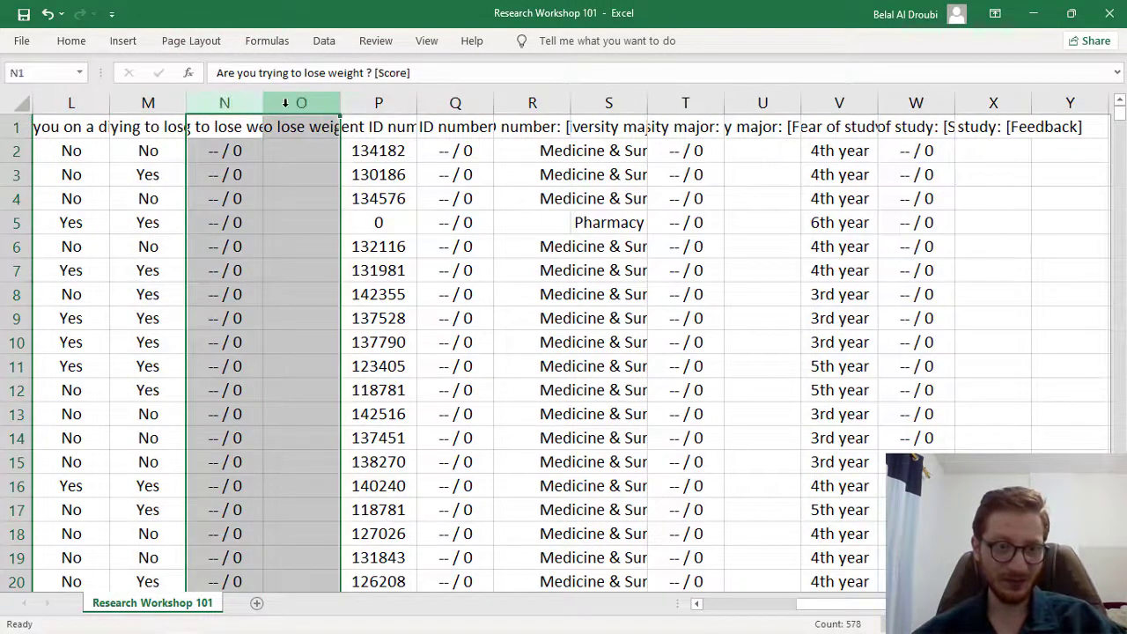
right_click(287, 106)
click(333, 265)
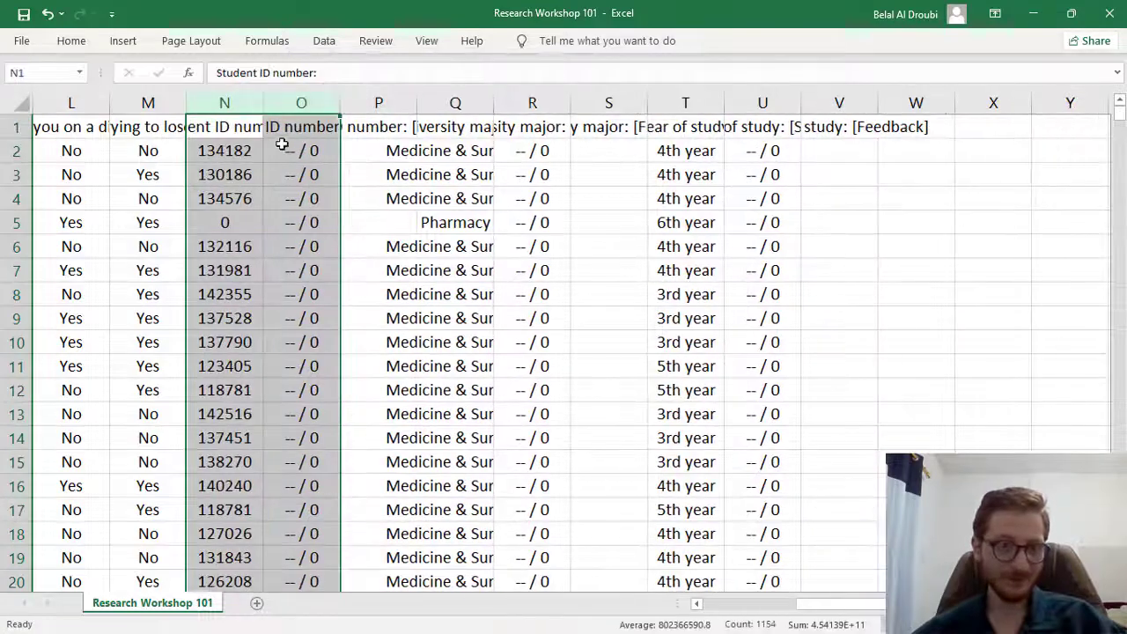
mouse_move(301, 103)
mouse_down()
mouse_move(378, 103)
mouse_move(315, 100)
mouse_up()
right_click(315, 100)
key(Escape)
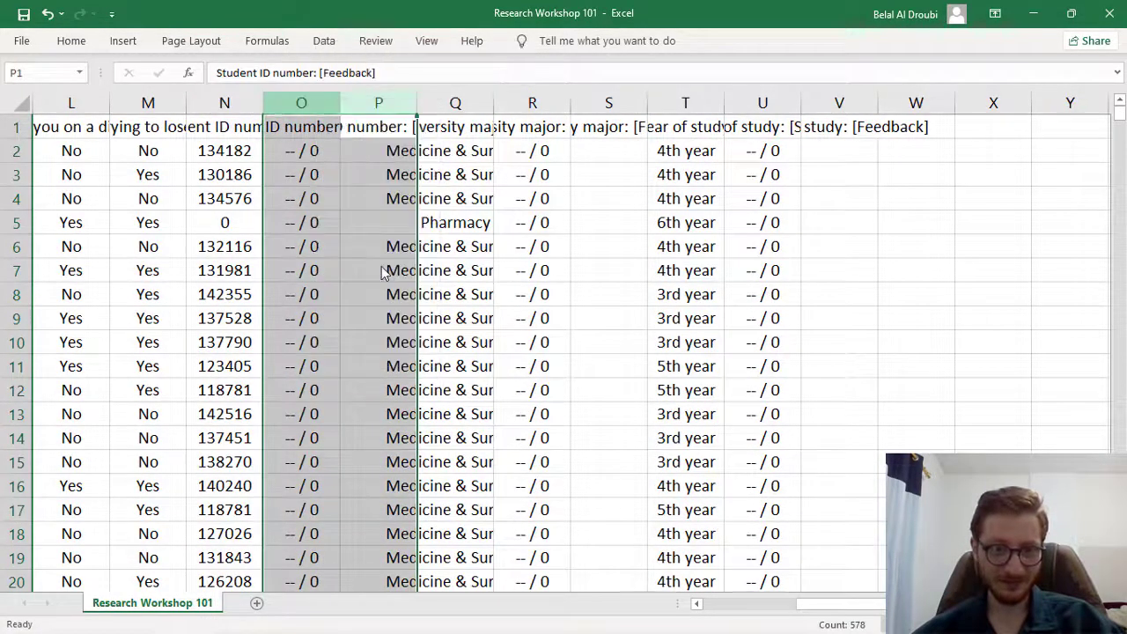
key(ctrl+minus)
Delete the University major Score and Feedback columns and the leftover feedback column
drag(379, 103, 461, 105)
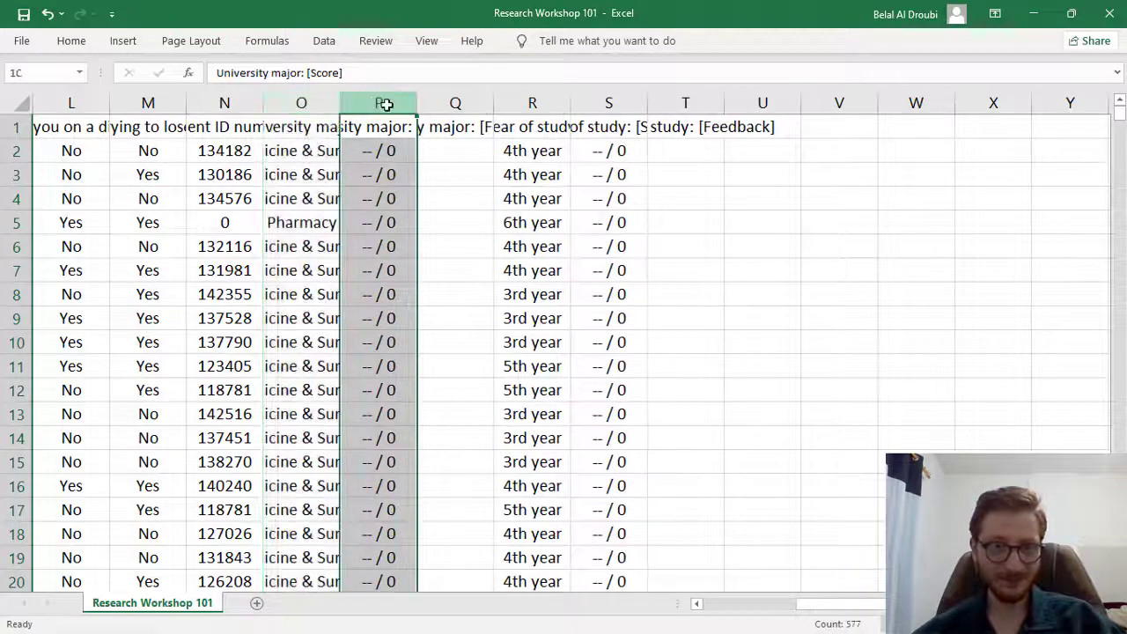
right_click(448, 106)
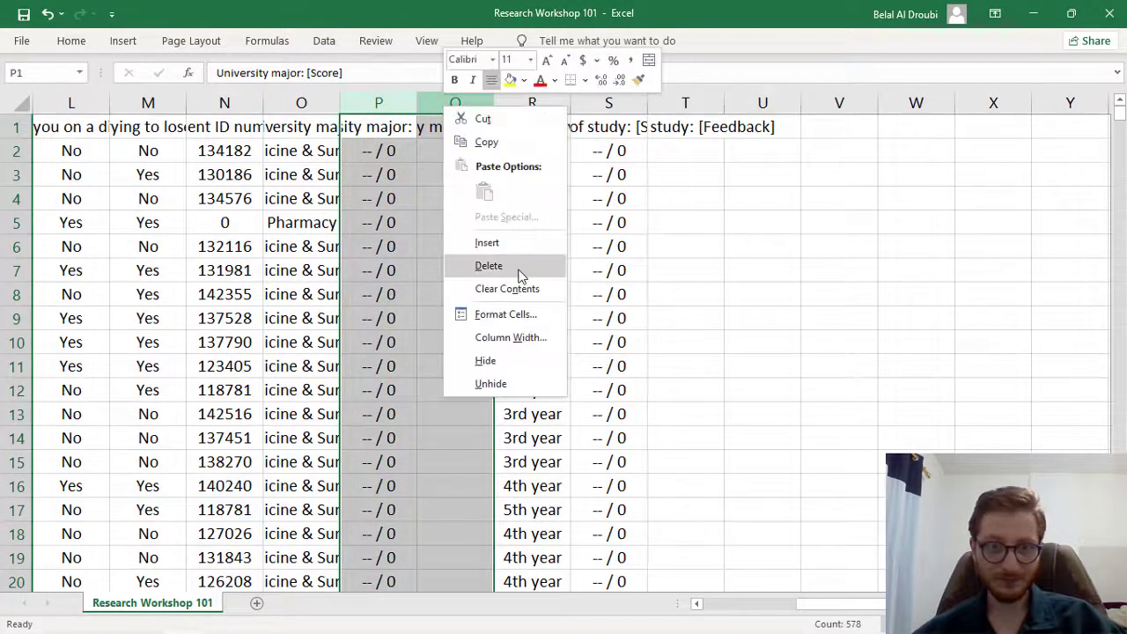
click(489, 265)
click(478, 103)
right_click(493, 103)
click(517, 263)
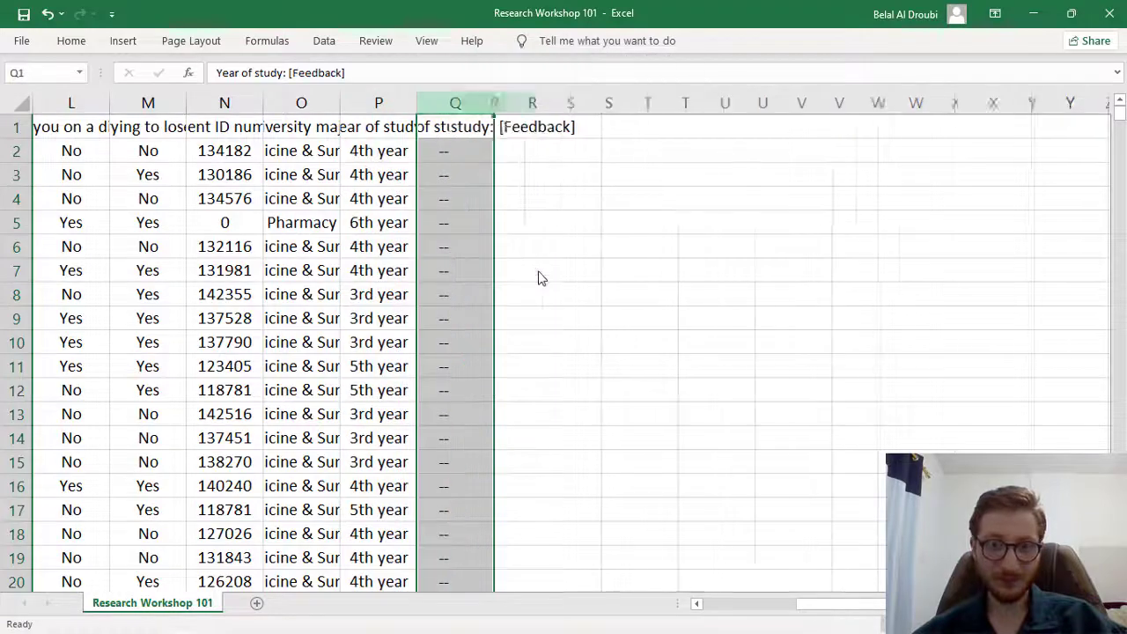
Widen columns I through P to one equal width and review headers J1 to N1
drag(407, 104, 412, 99)
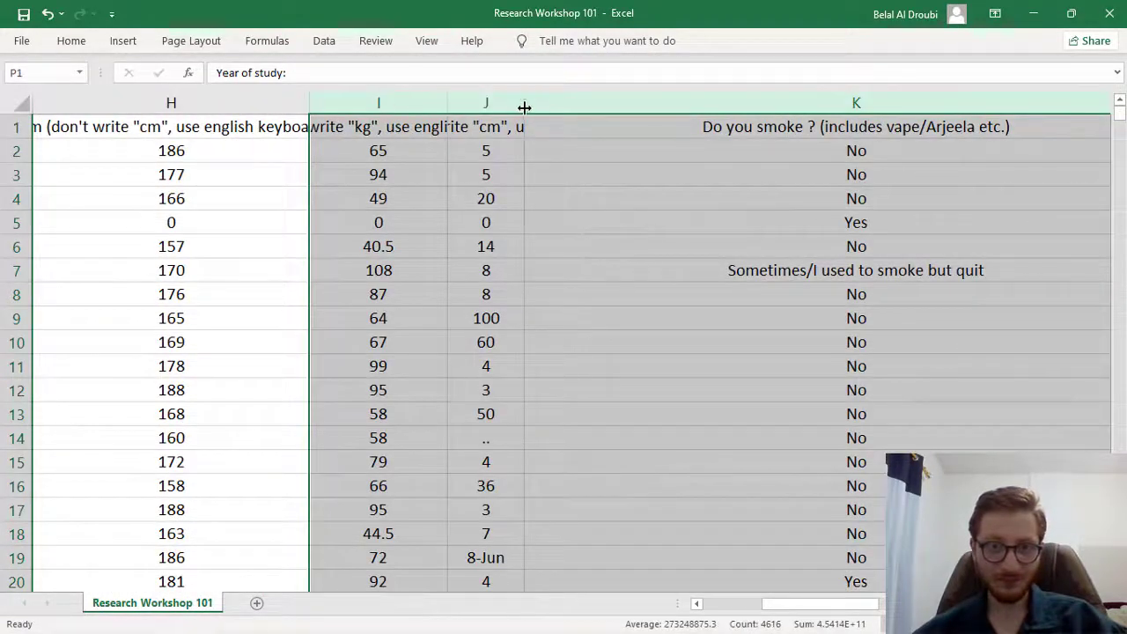
drag(524, 103, 635, 103)
click(607, 155)
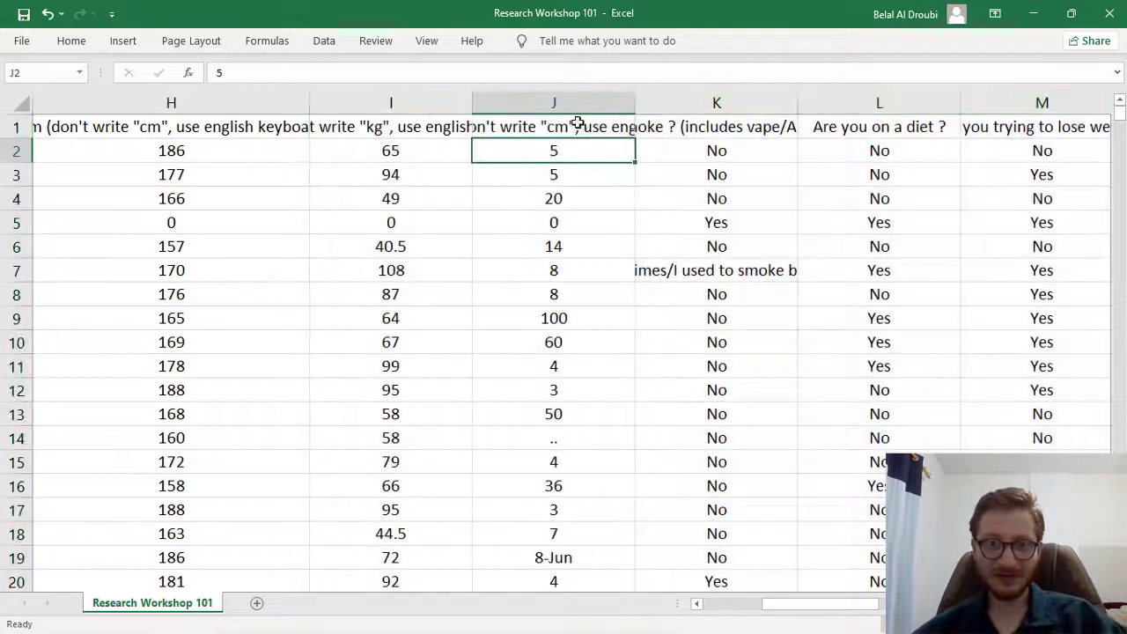
click(583, 123)
click(659, 130)
click(808, 120)
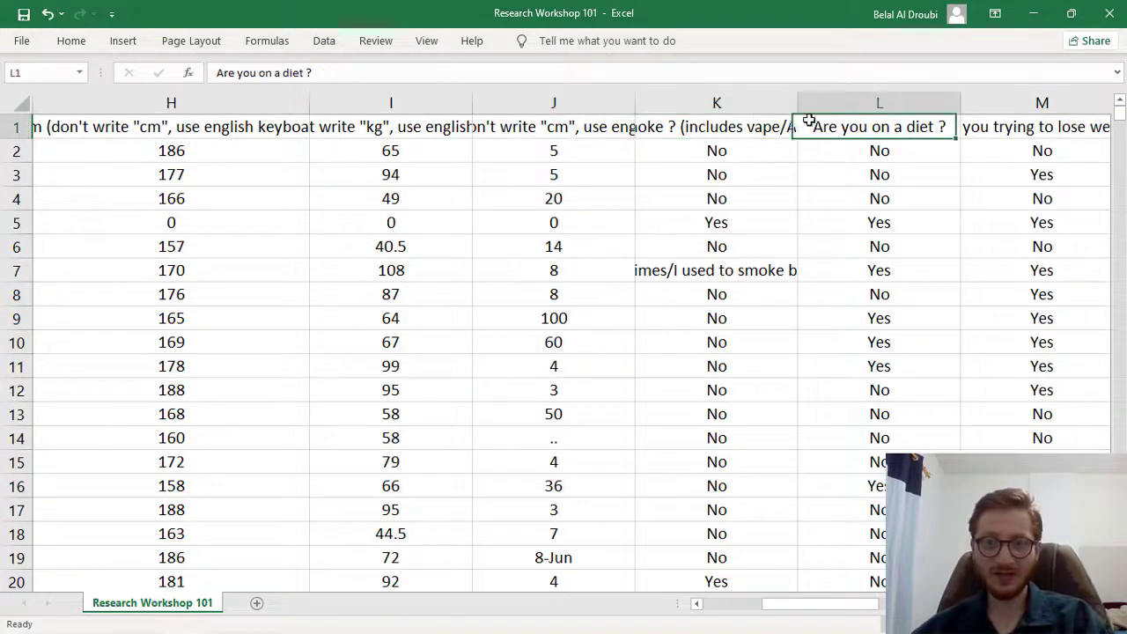
key(Right)
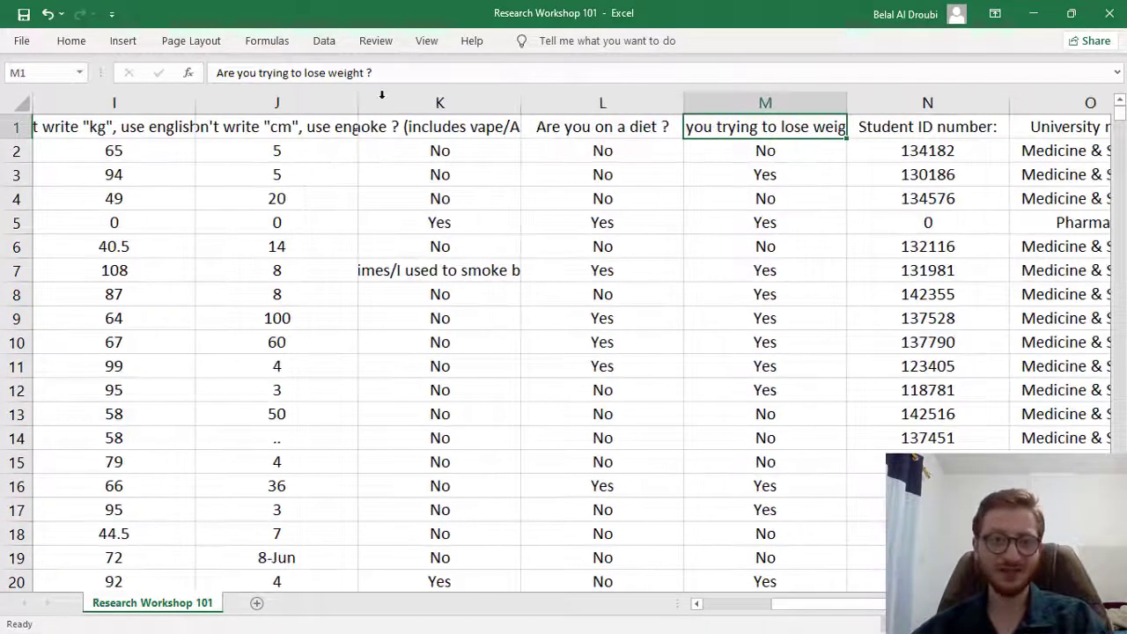
key(Right)
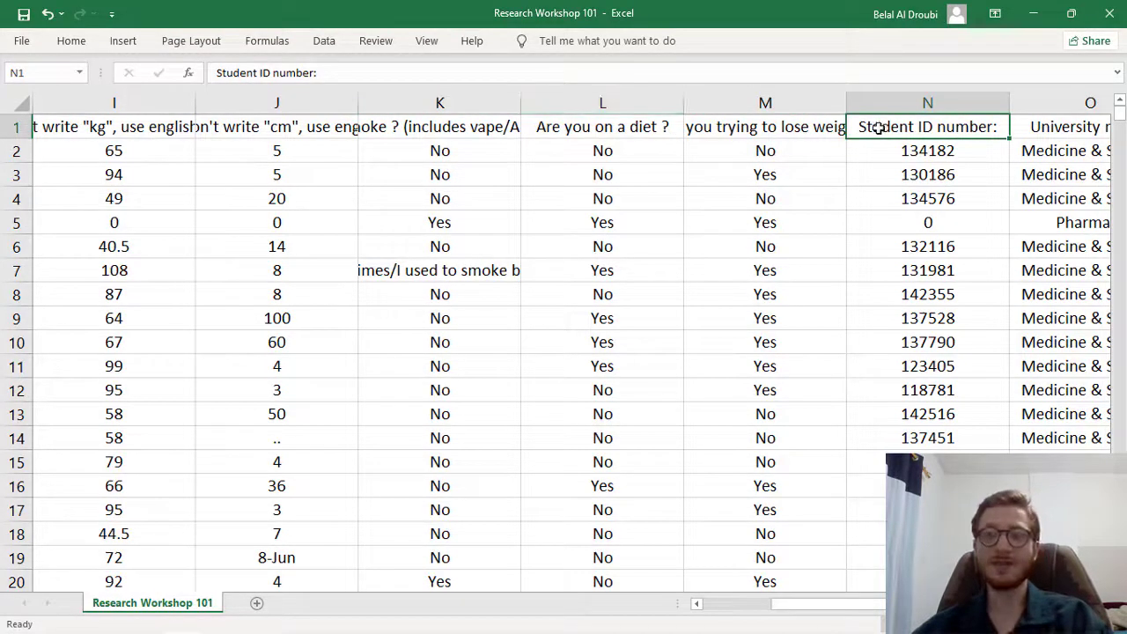
Inspect the Student ID number values, including the zero ID in row 5
click(894, 107)
right_click(893, 107)
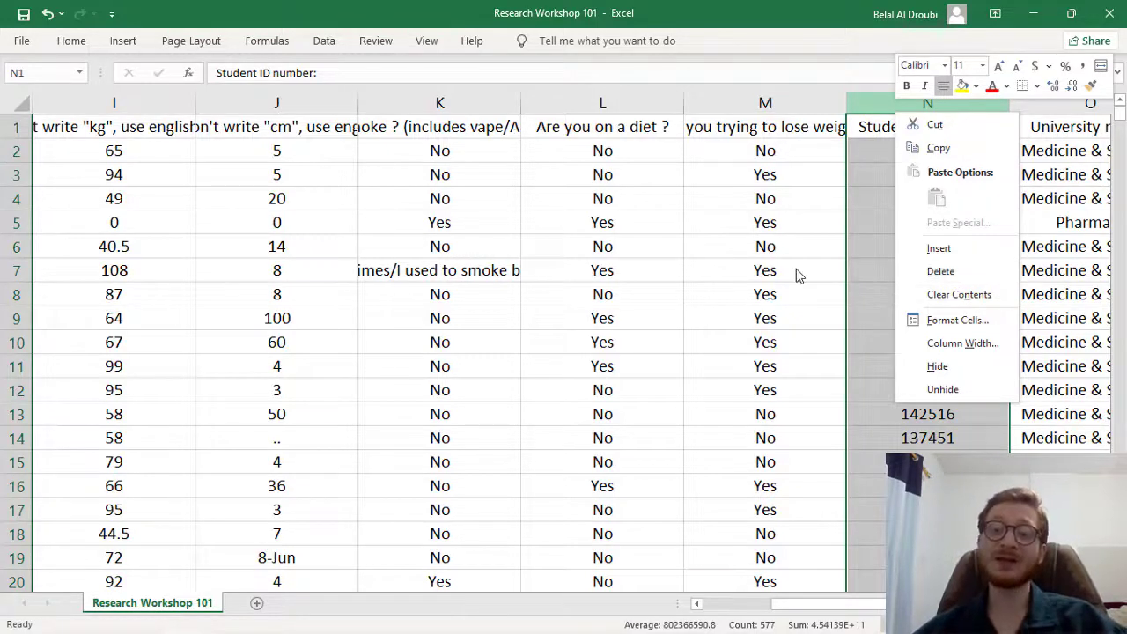
click(935, 153)
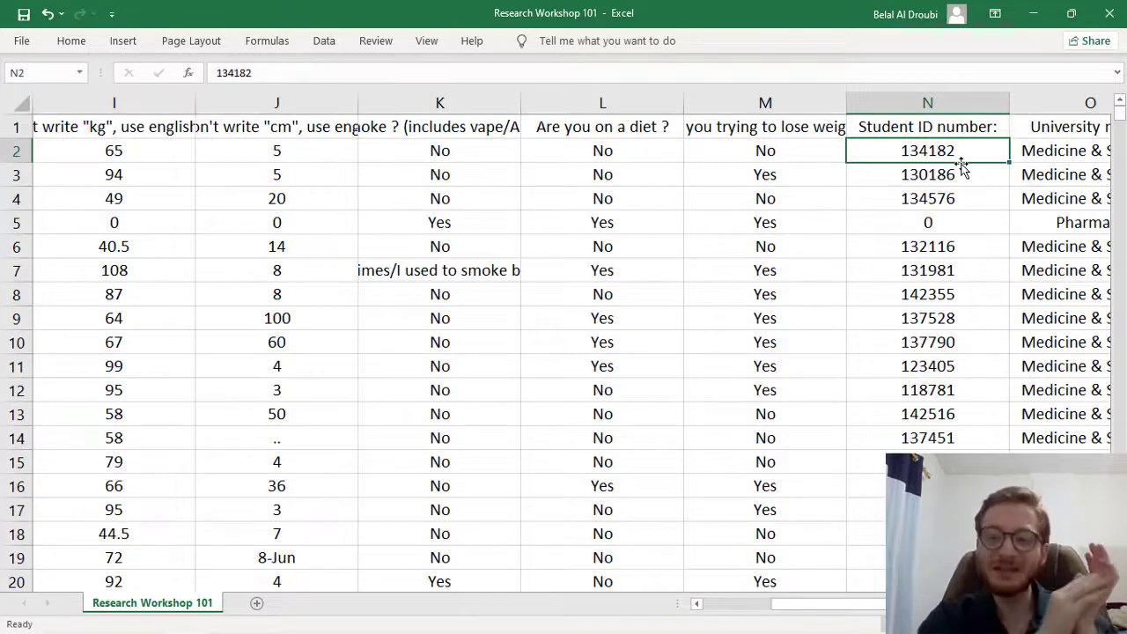
click(962, 220)
ctrl+scroll(963, 218, up, 4)
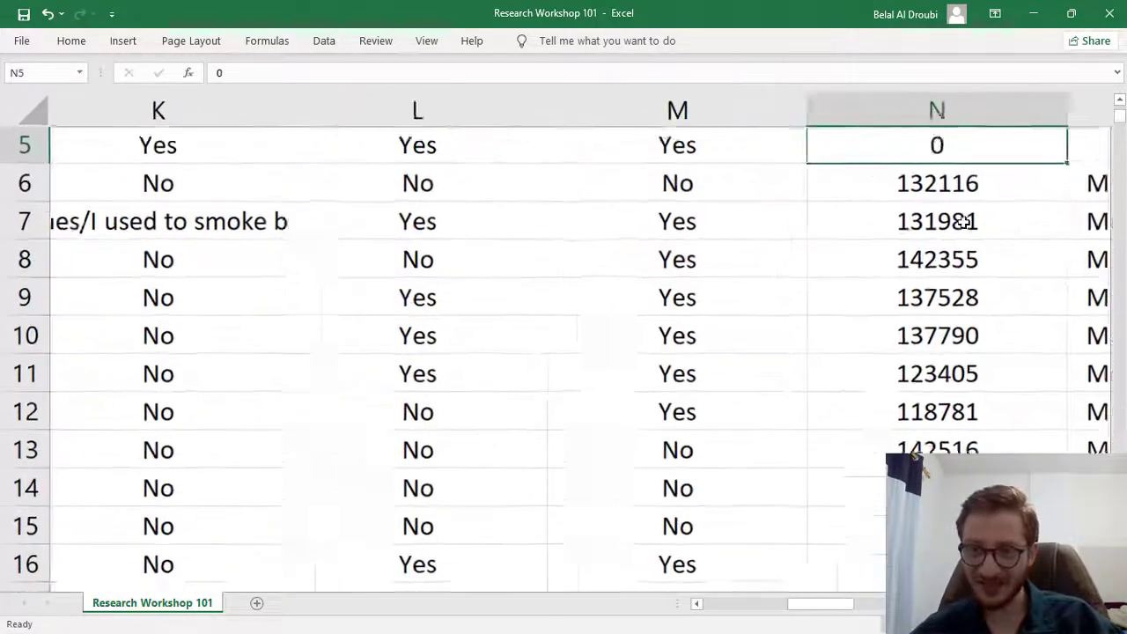
scroll(965, 237, up, 1)
ctrl+scroll(892, 282, down, 1)
ctrl+scroll(835, 284, down, 1)
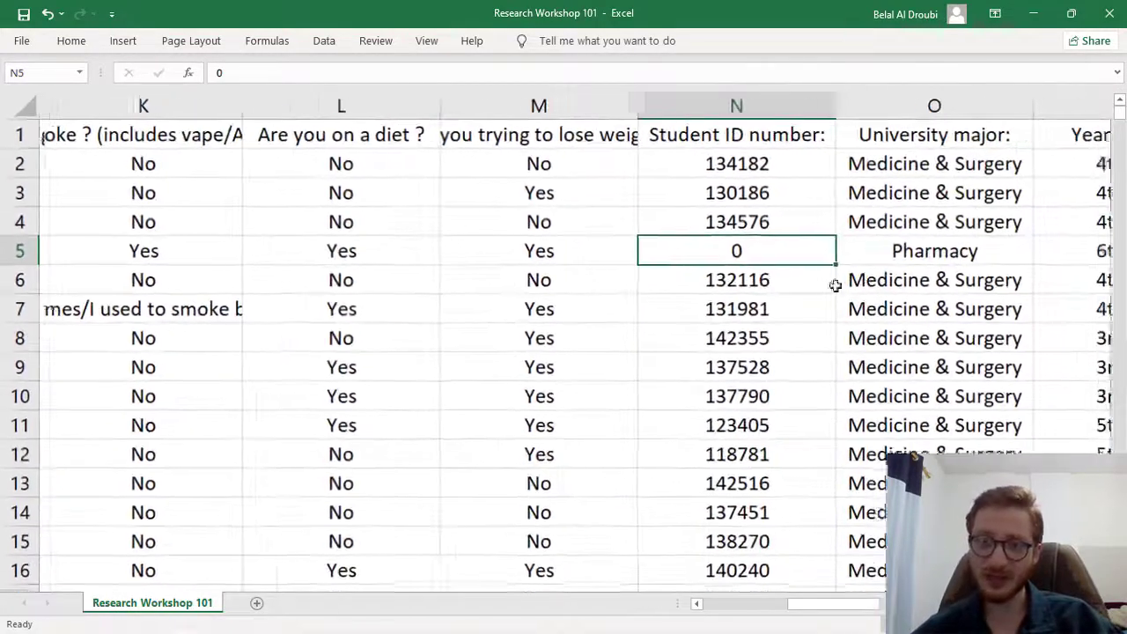
ctrl+scroll(772, 273, down, 1)
ctrl+scroll(771, 277, down, 1)
ctrl+scroll(770, 278, down, 1)
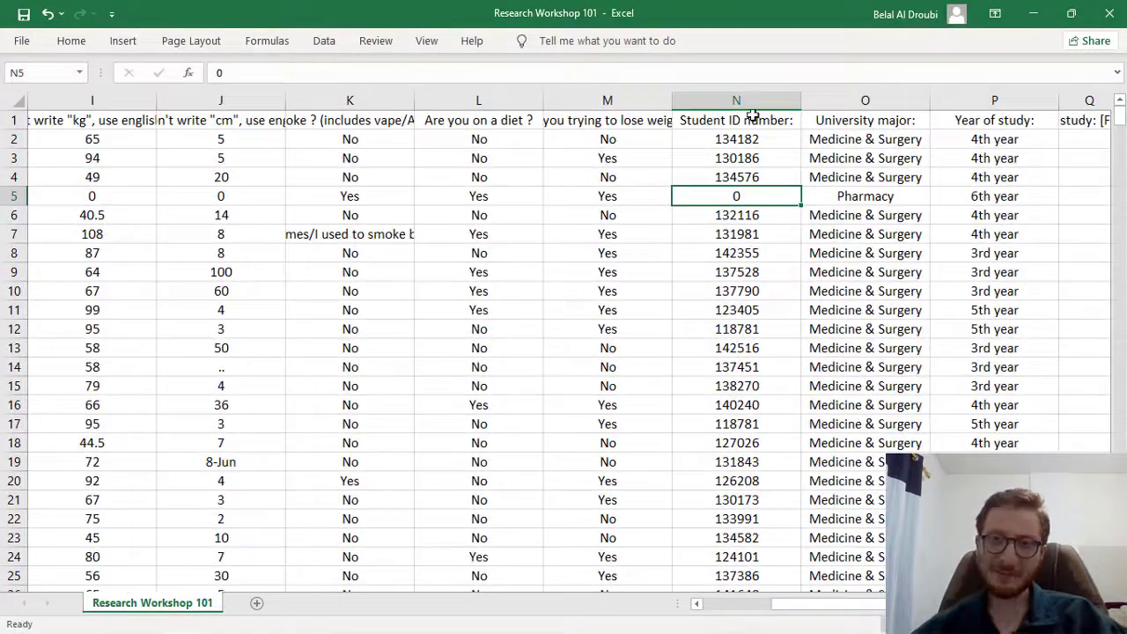
ctrl+scroll(759, 162, up, 1)
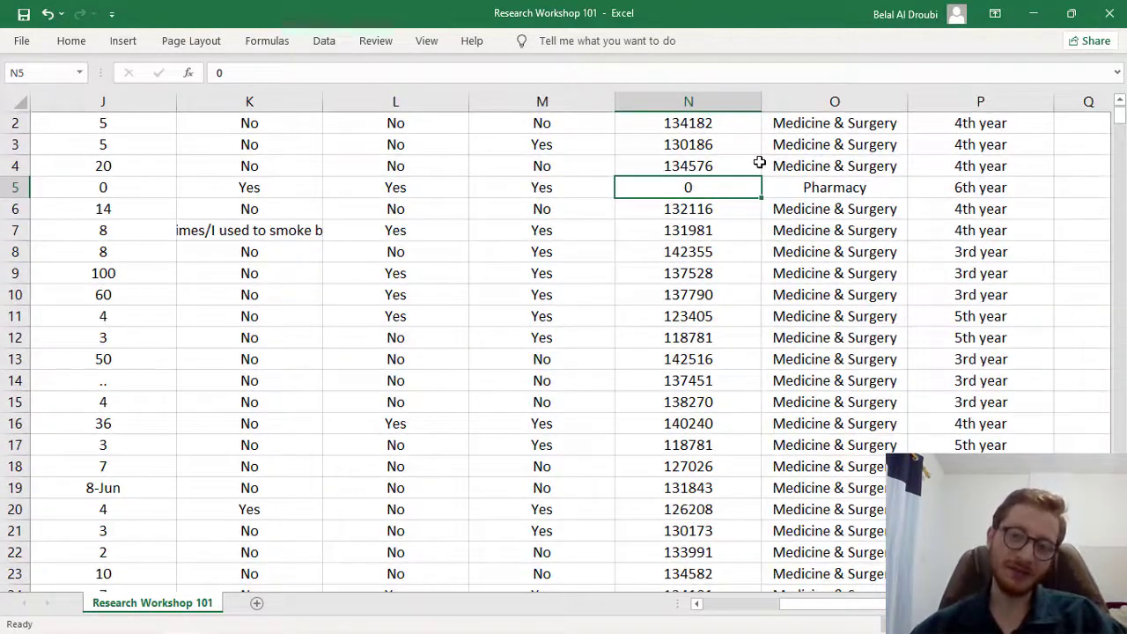
click(680, 144)
scroll(680, 144, up, 1)
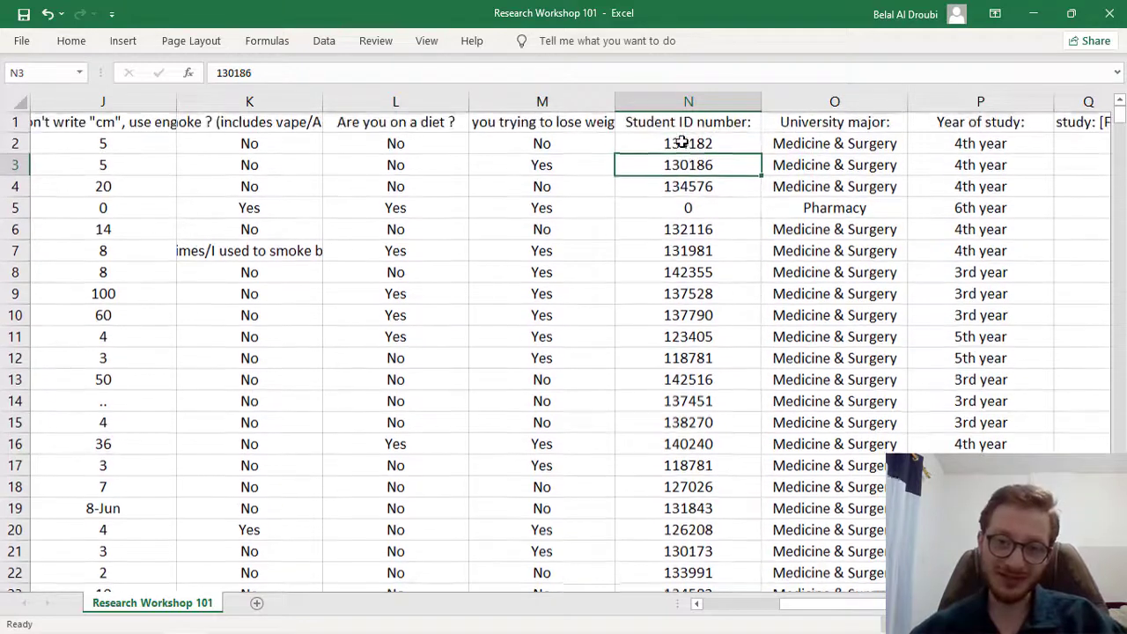
click(685, 146)
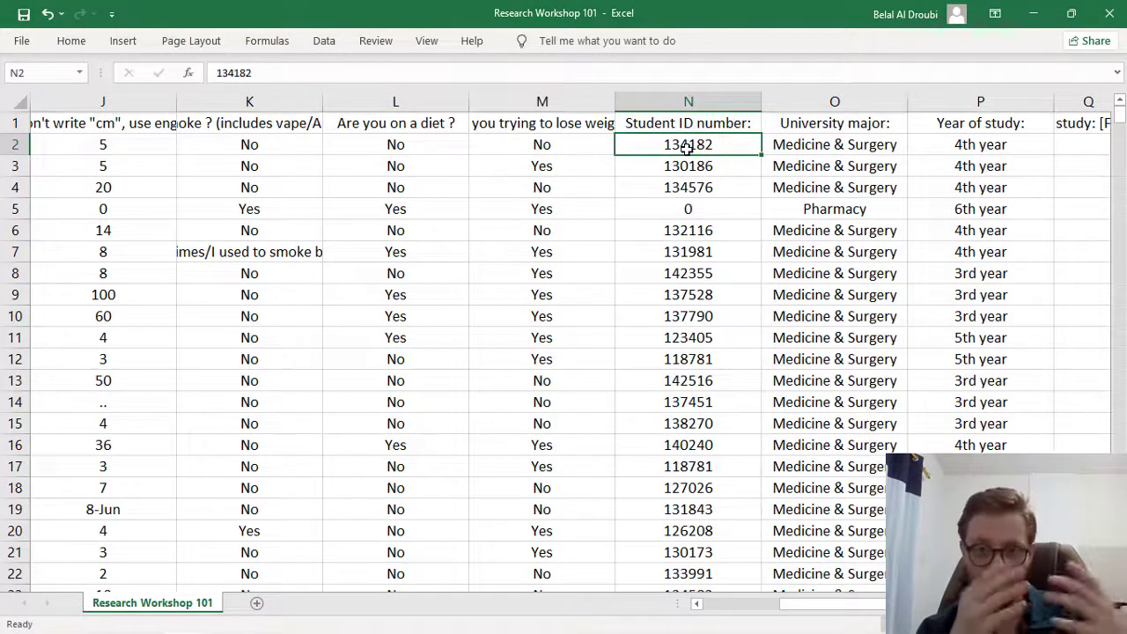
Delete the Student ID number column
click(691, 102)
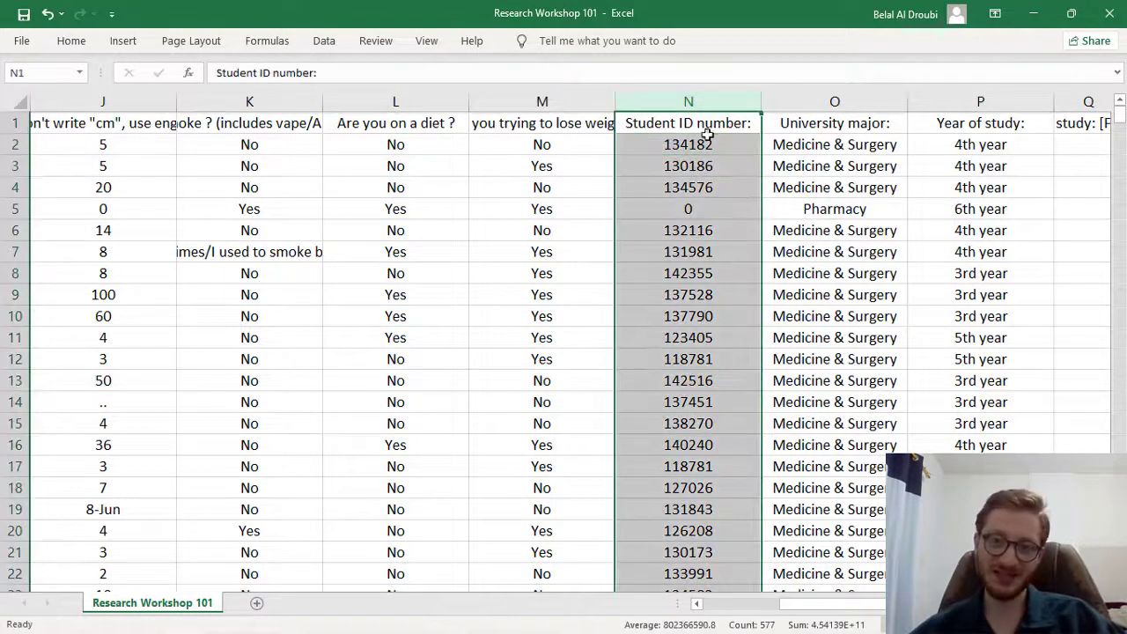
right_click(651, 106)
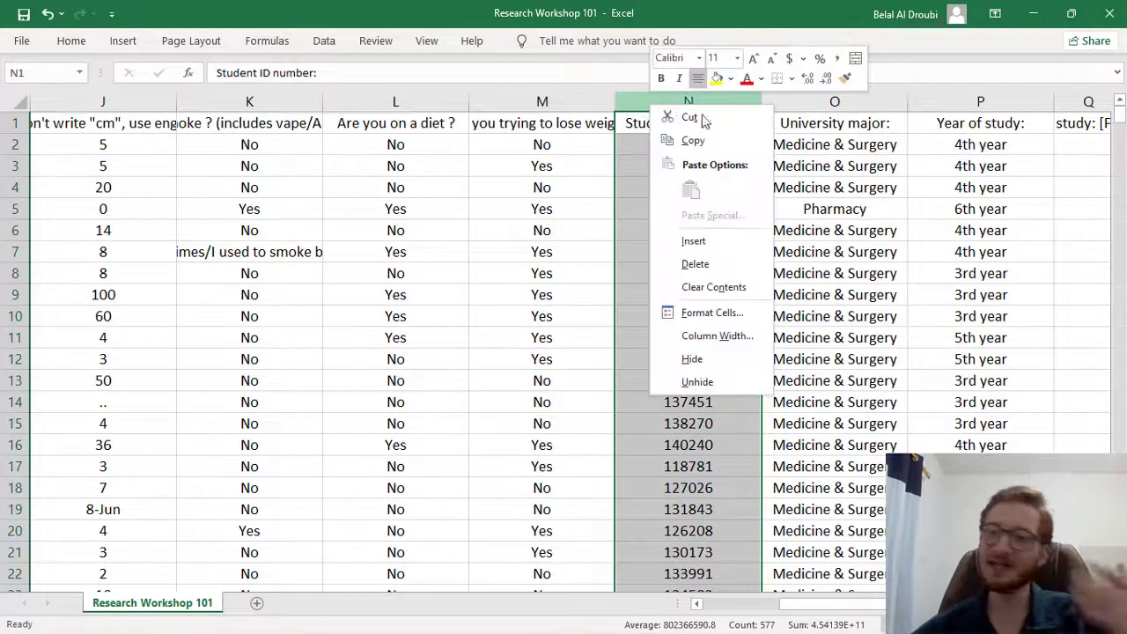
click(720, 266)
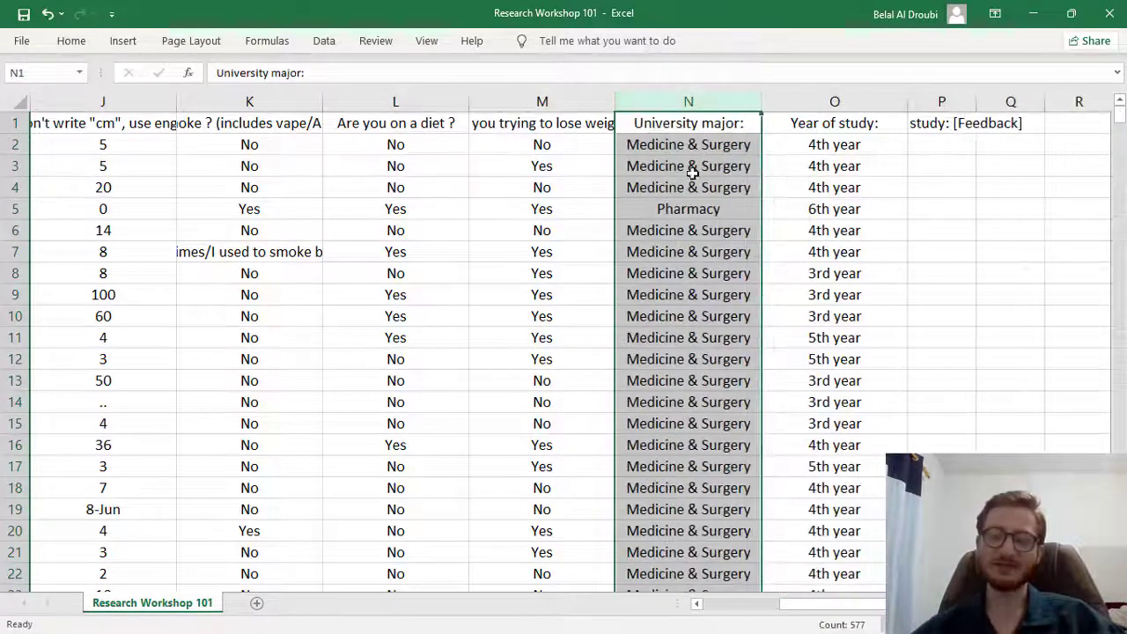
click(702, 123)
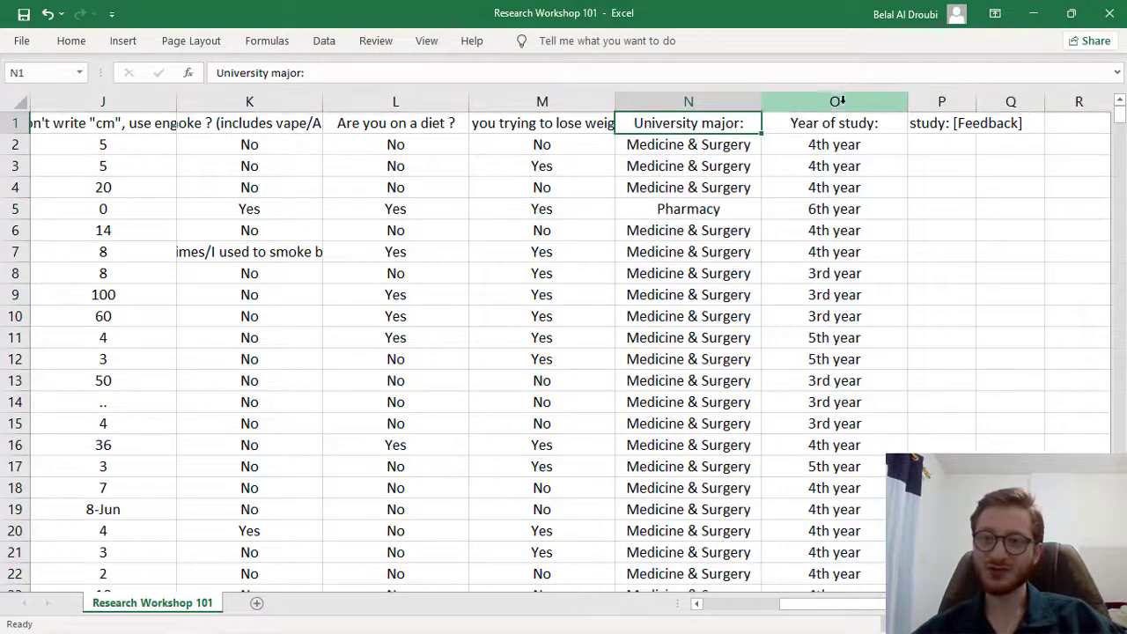
Delete the leftover 'Year of study: [Feedback]' column
click(835, 101)
click(938, 101)
right_click(940, 102)
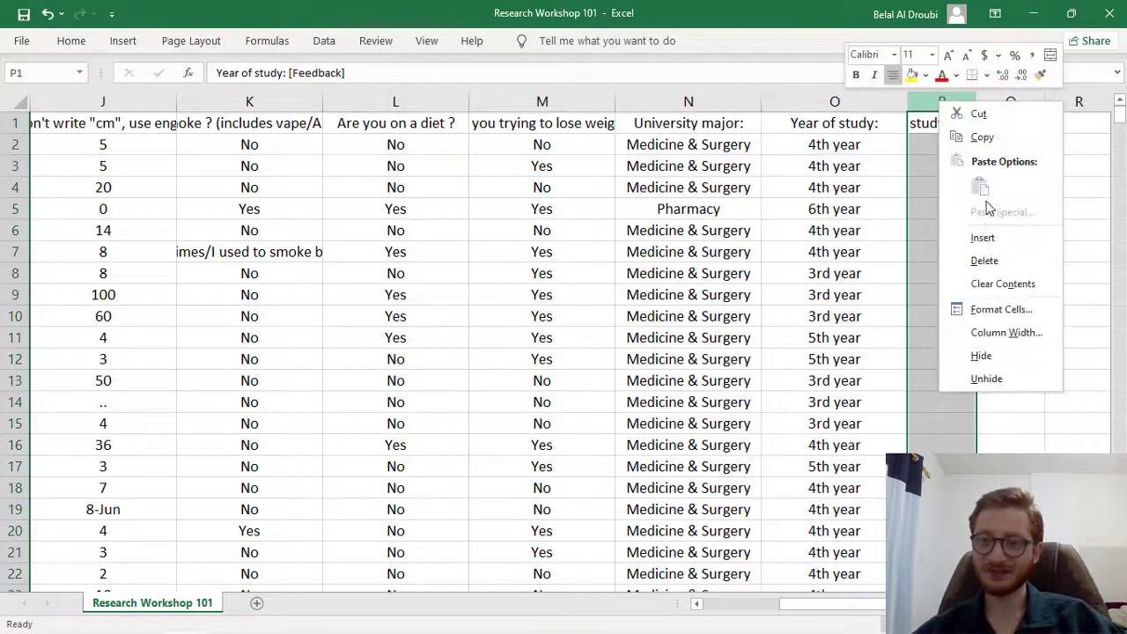
click(983, 261)
scroll(548, 206, down, 1)
Review the left-hand columns and read the full height question header in H1
ctrl+scroll(564, 215, down, 1)
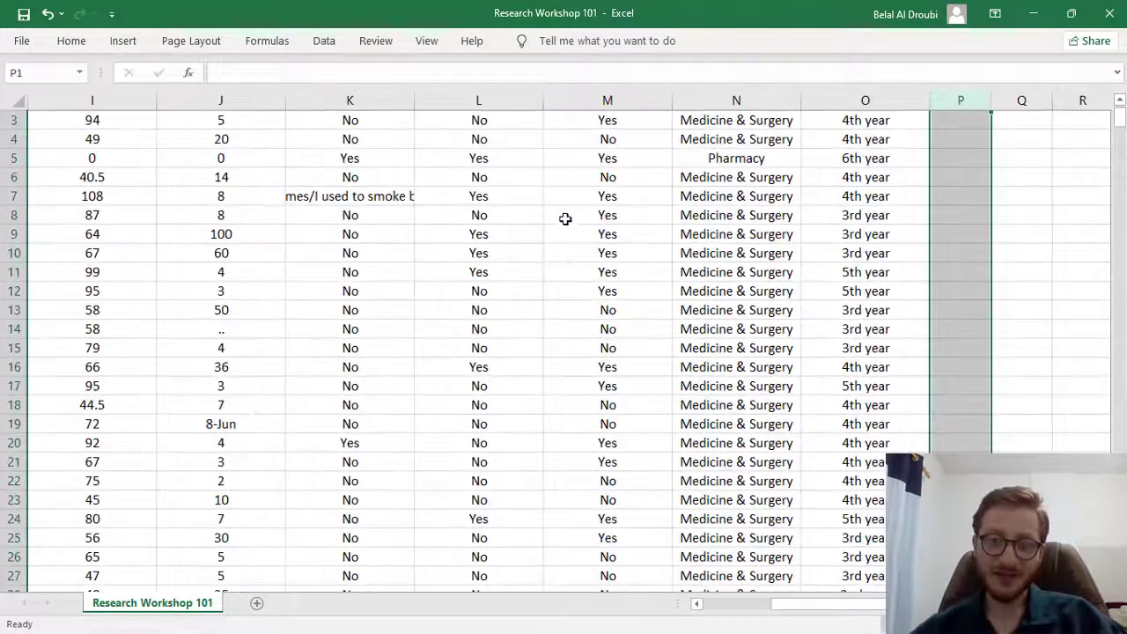
scroll(582, 220, up, 1)
ctrl+scroll(606, 220, down, 1)
scroll(617, 220, left, 2)
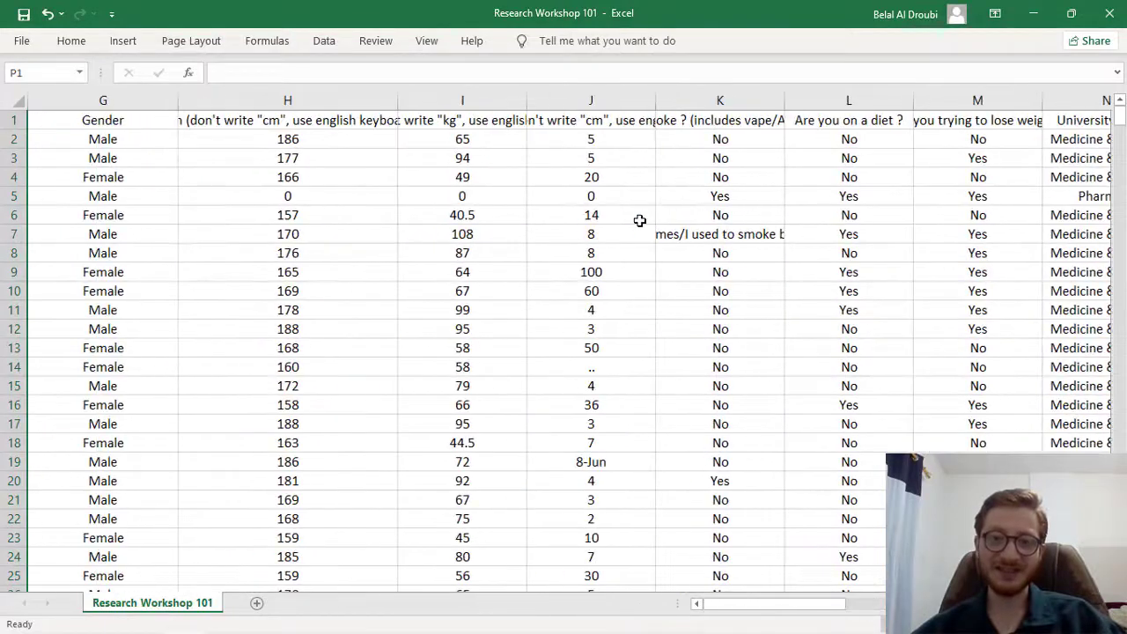
ctrl+scroll(634, 220, up, 2)
ctrl+scroll(656, 158, down, 1)
scroll(656, 158, left, 2)
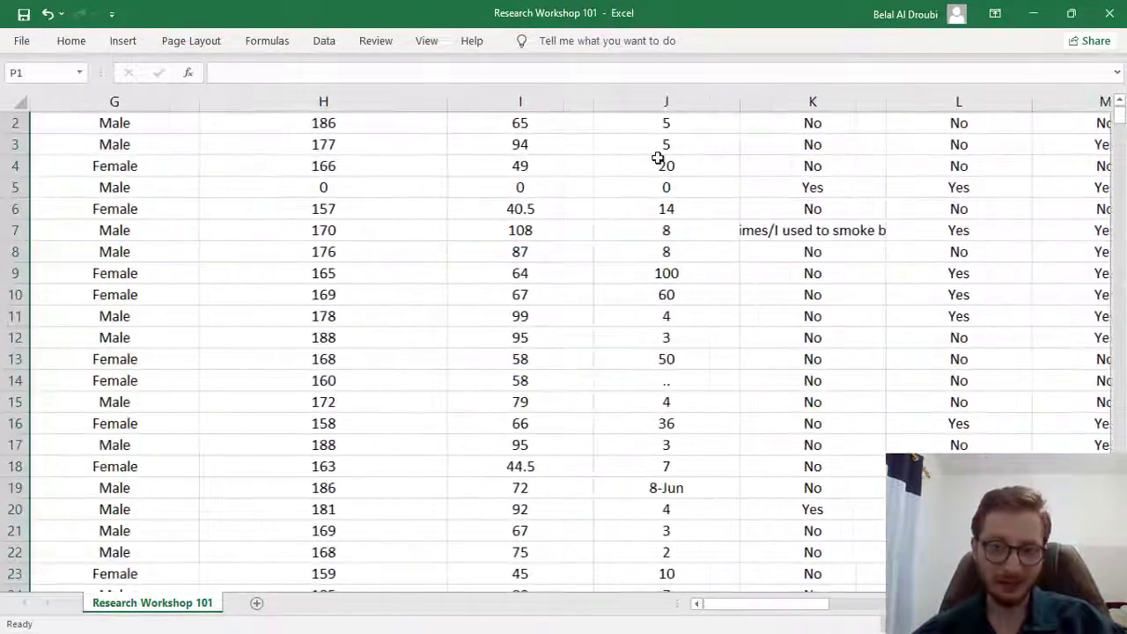
ctrl+scroll(658, 163, down, 1)
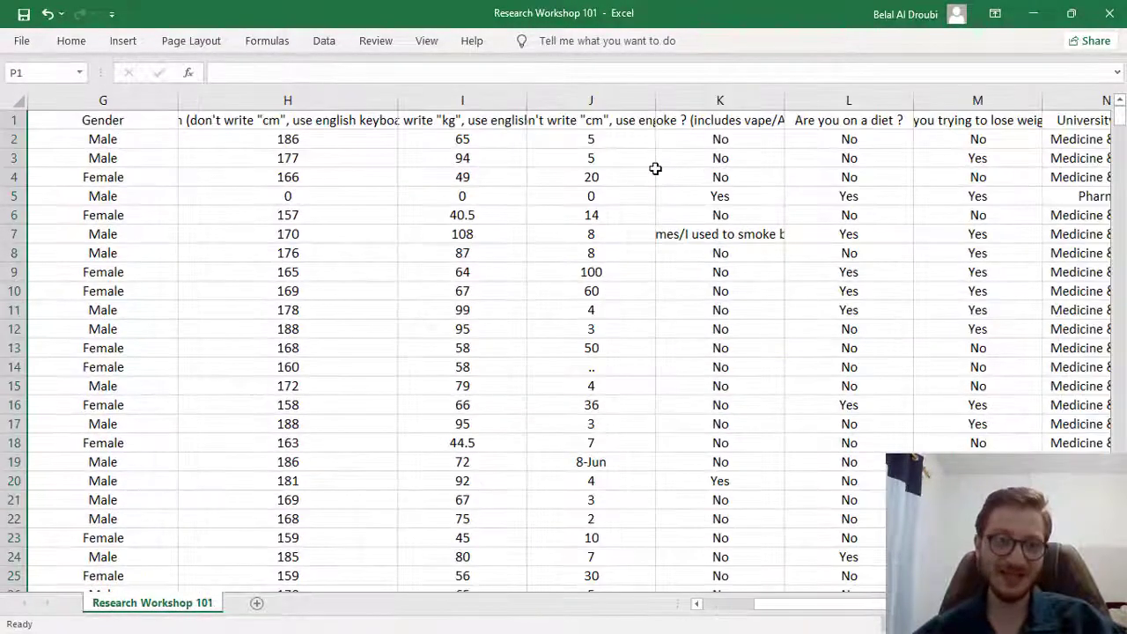
ctrl+scroll(655, 169, down, 1)
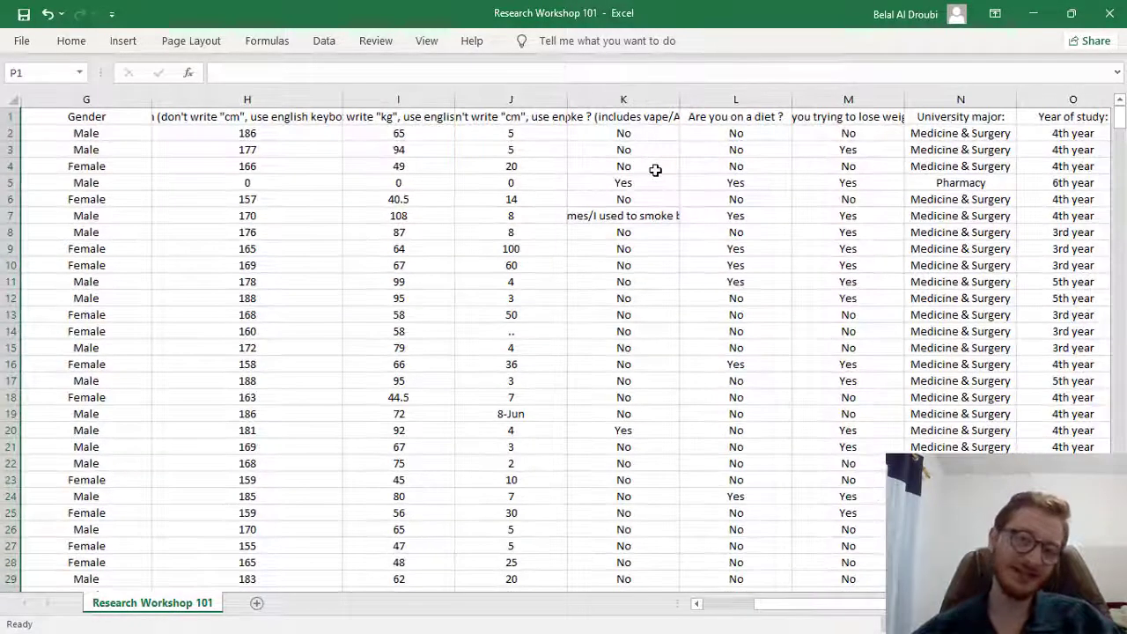
ctrl+scroll(655, 169, up, 1)
scroll(655, 169, up, 1)
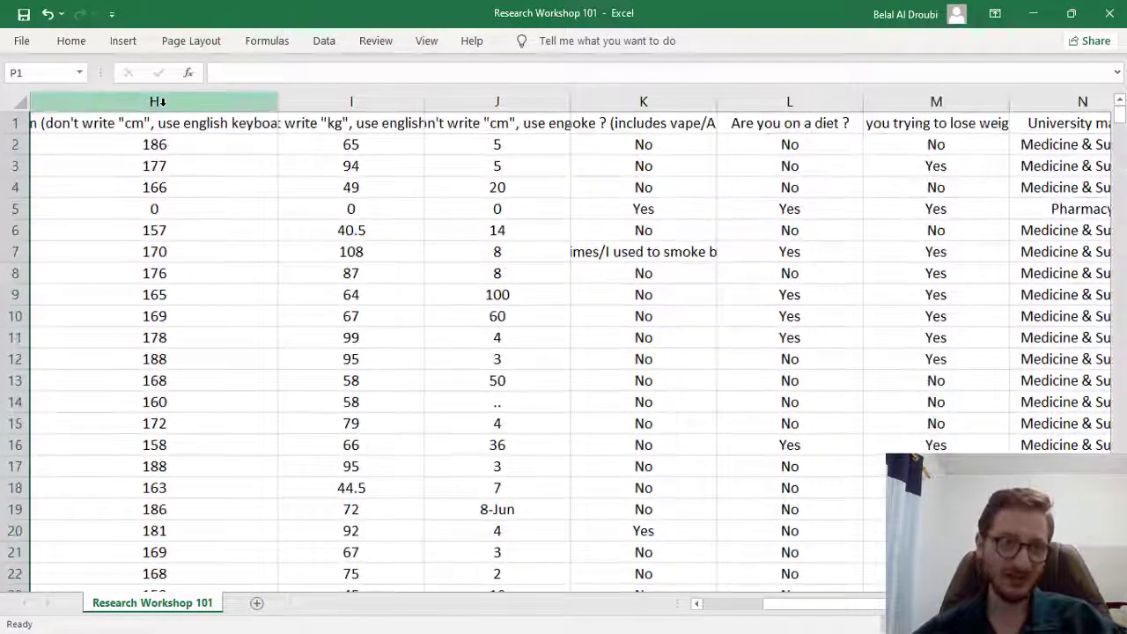
click(128, 105)
drag(90, 99, 22, 101)
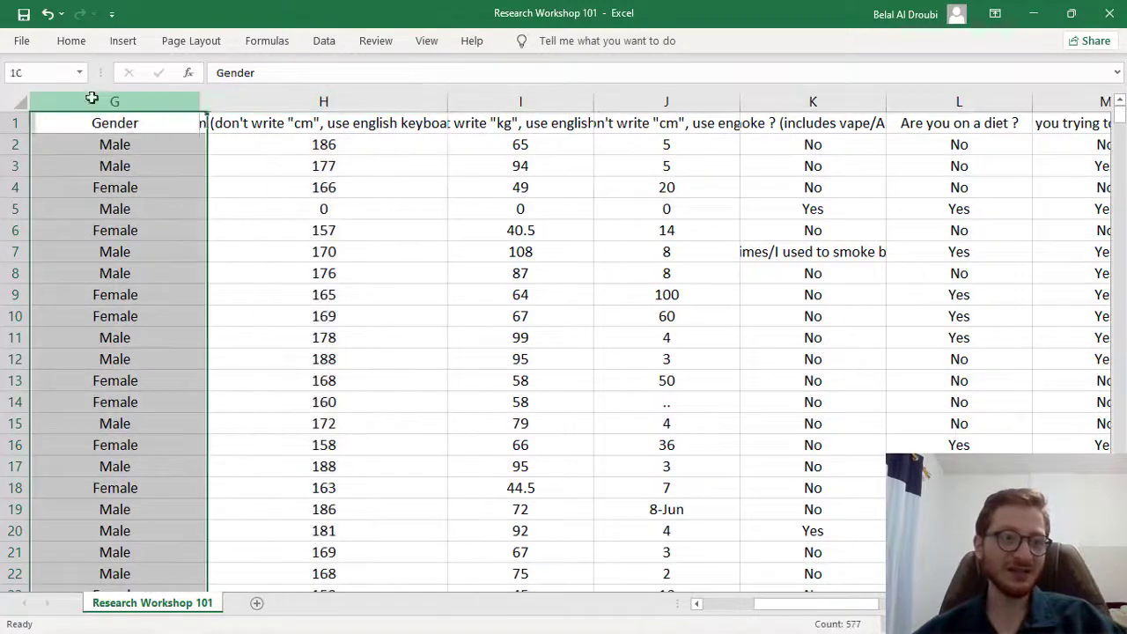
click(270, 122)
drag(270, 103, 30, 100)
ctrl+scroll(70, 103, up, 2)
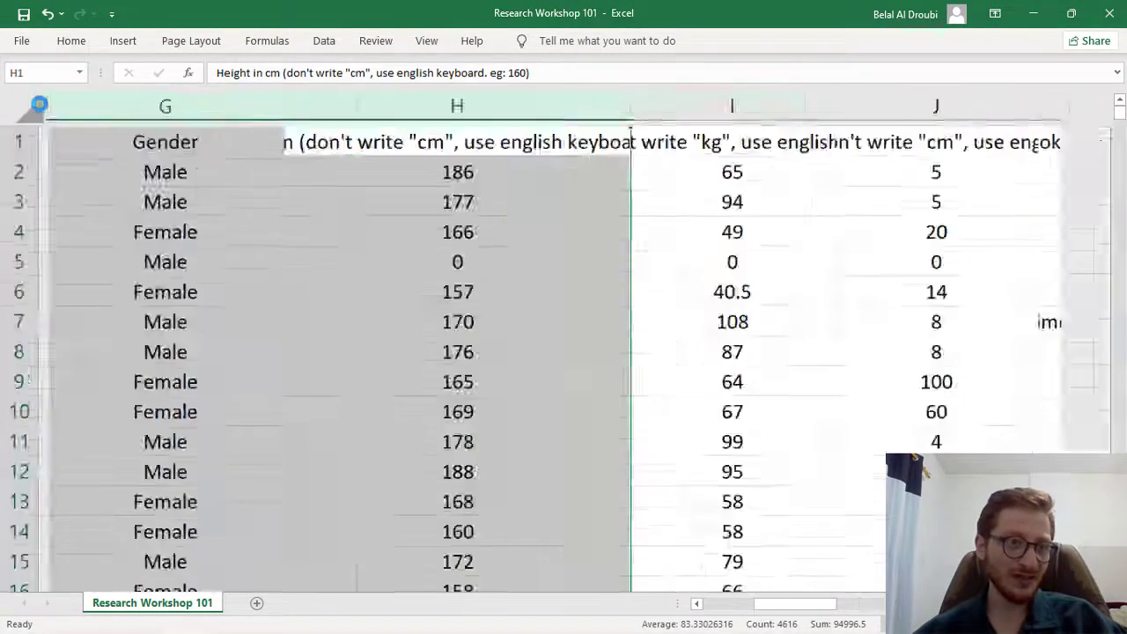
ctrl+scroll(71, 103, up, 2)
scroll(88, 113, left, 1)
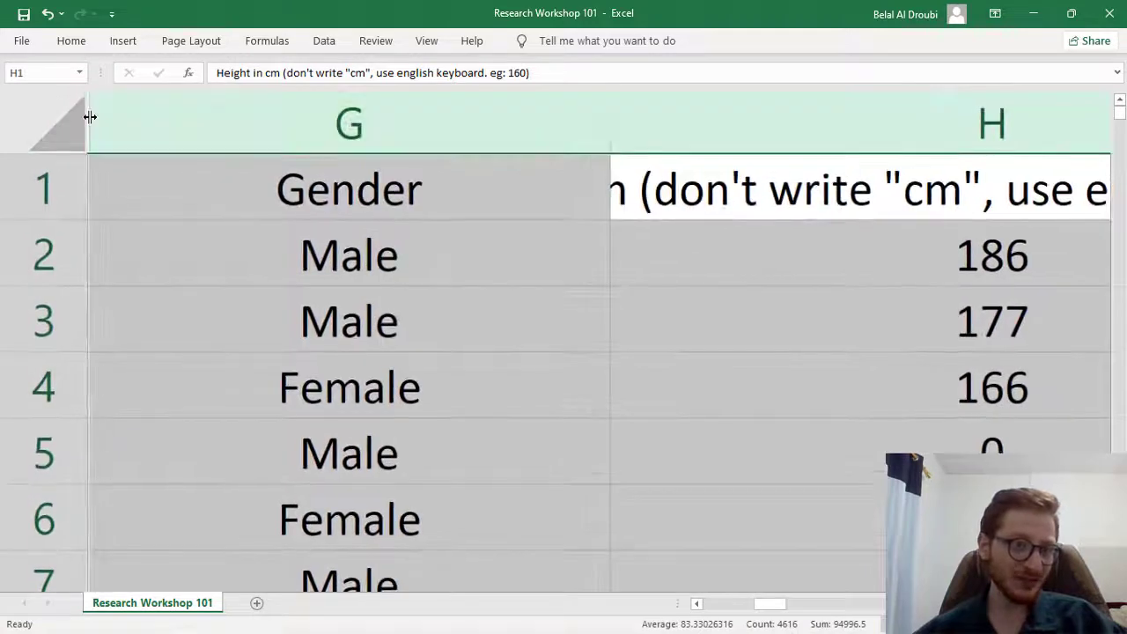
Select columns A through I and give them one equal, wider width
drag(121, 117, 125, 114)
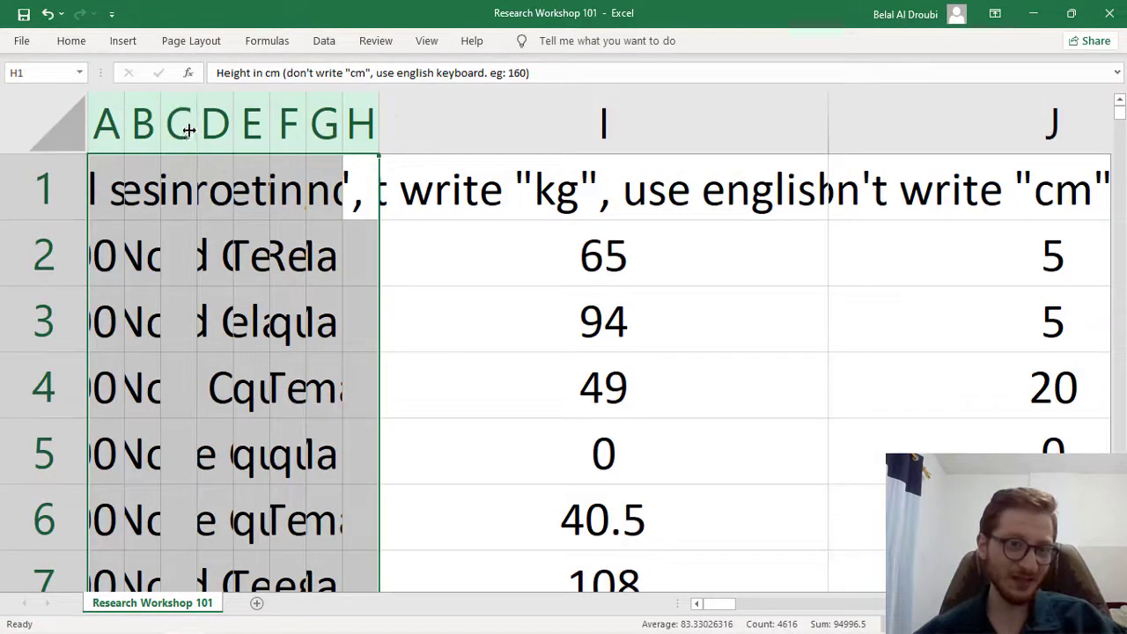
right_click(180, 131)
key(Escape)
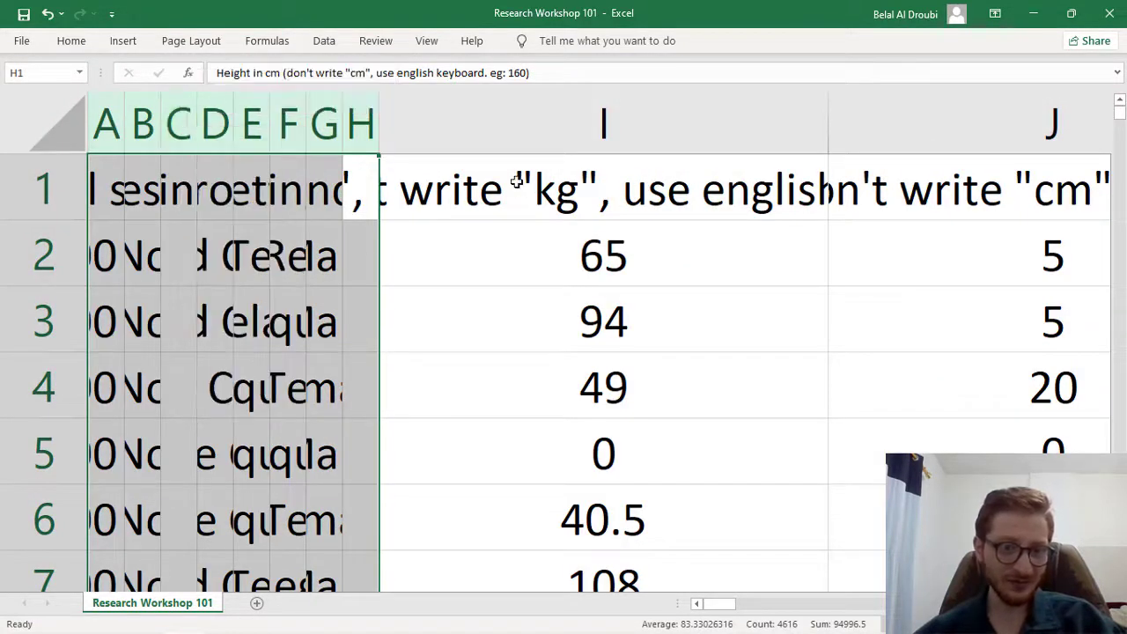
drag(432, 123, 102, 128)
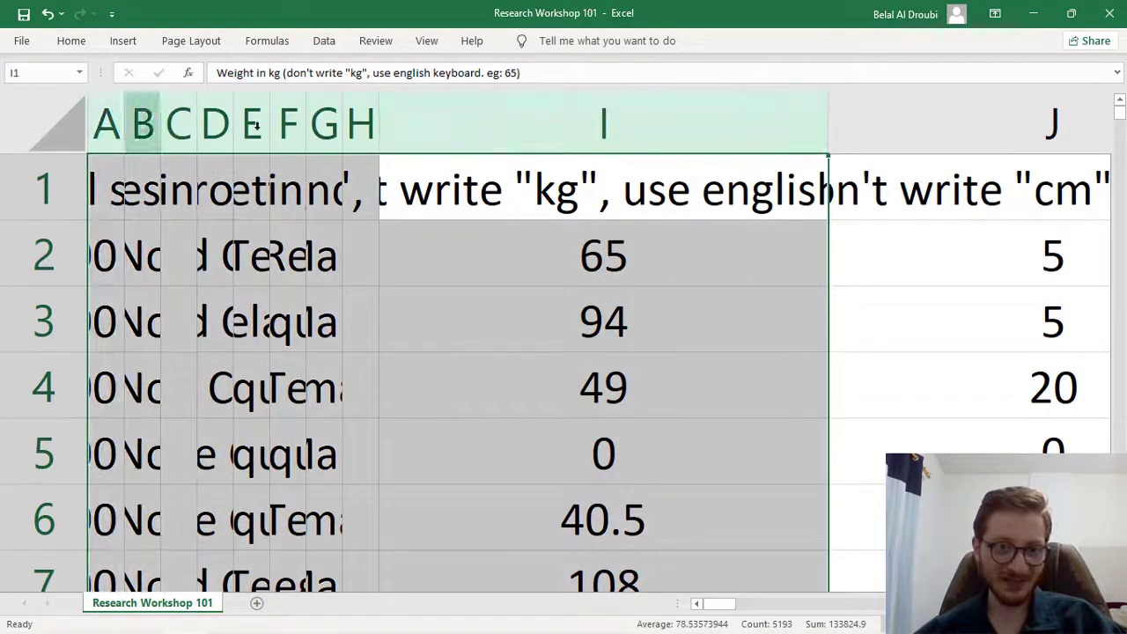
drag(378, 123, 548, 127)
Widen column A to fit 'Total score' and widen column B further
ctrl+scroll(548, 126, down, 8)
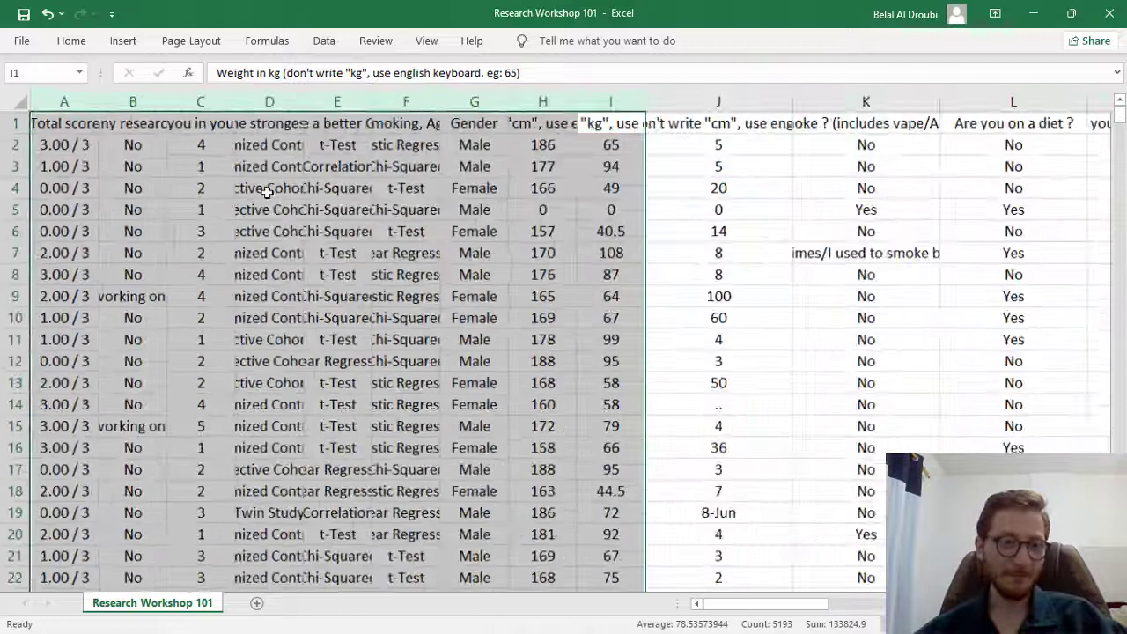
click(132, 166)
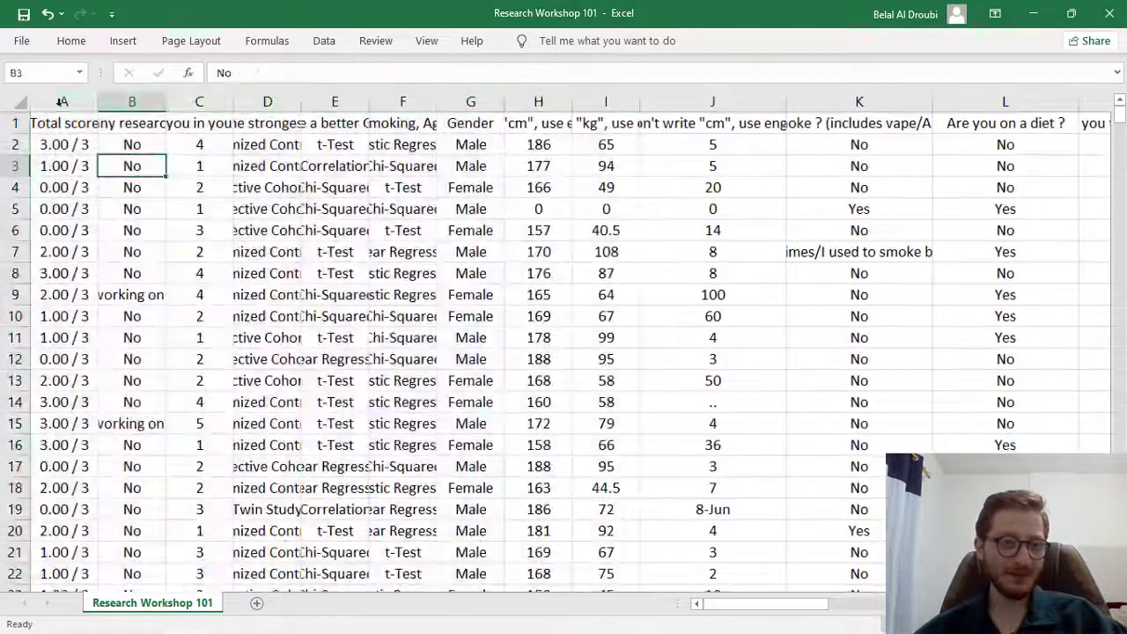
drag(98, 102, 159, 104)
drag(295, 104, 334, 103)
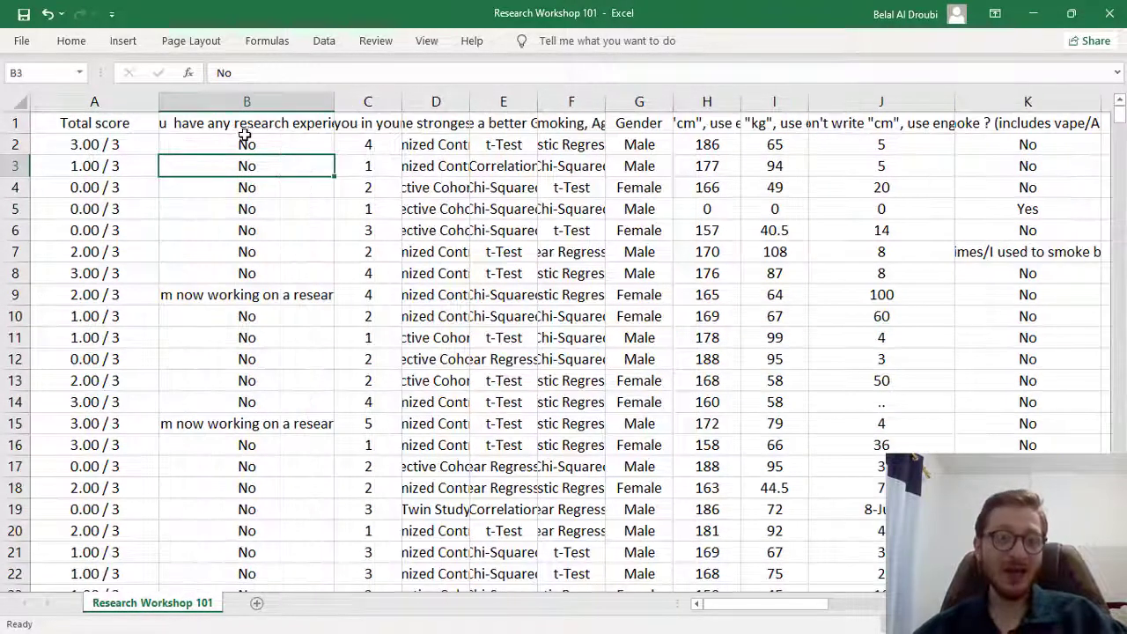
Shorten the B1 header to 'research experience'
click(250, 123)
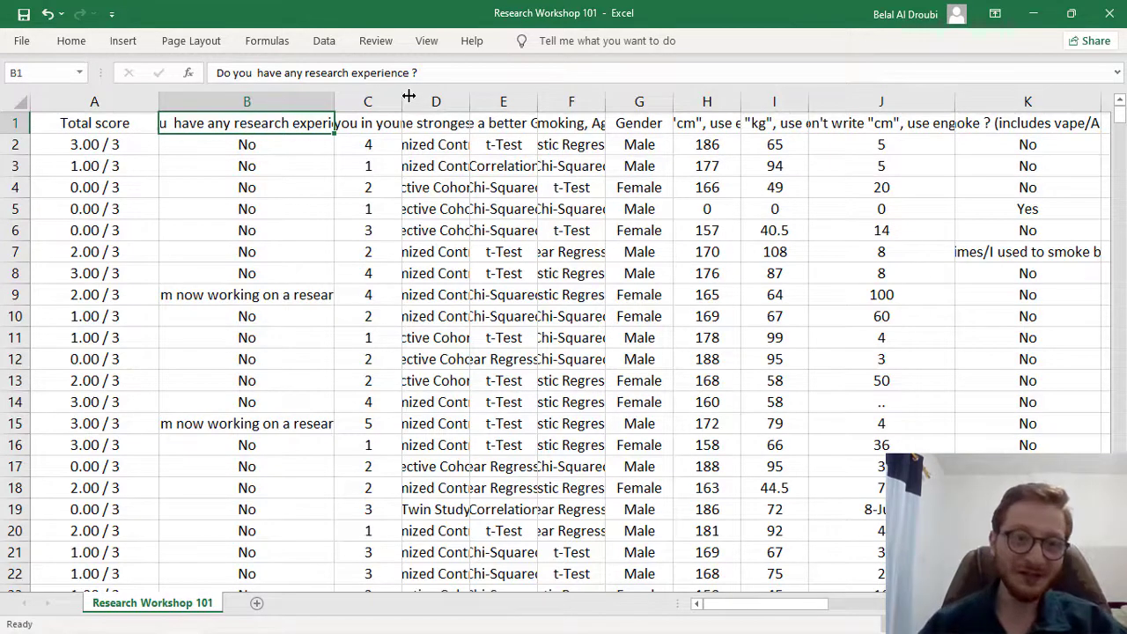
click(407, 73)
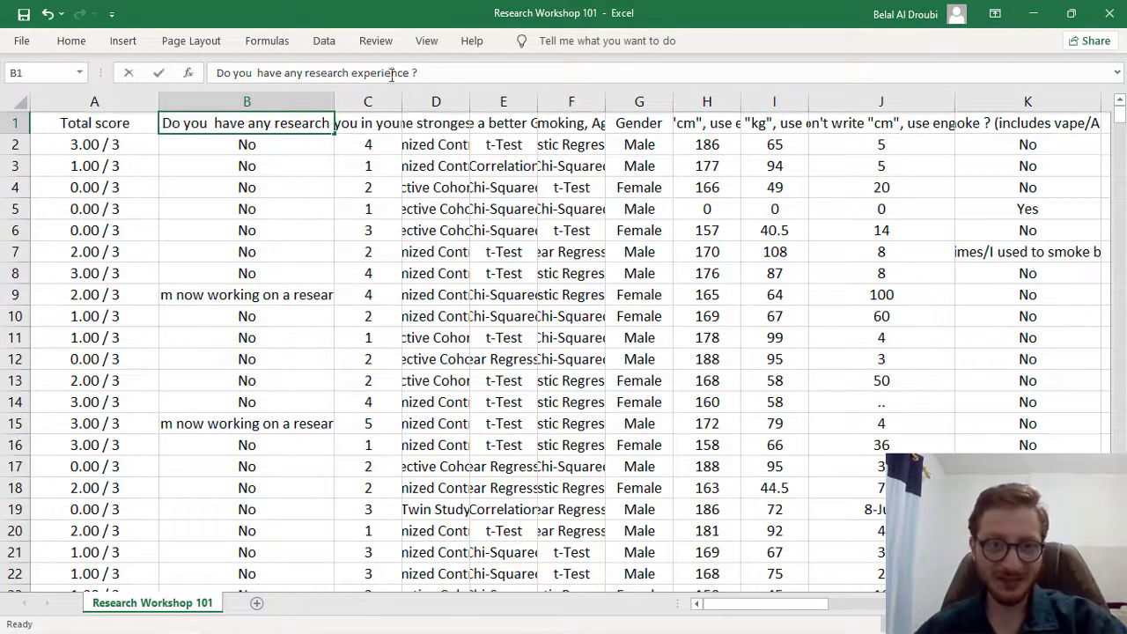
click(408, 73)
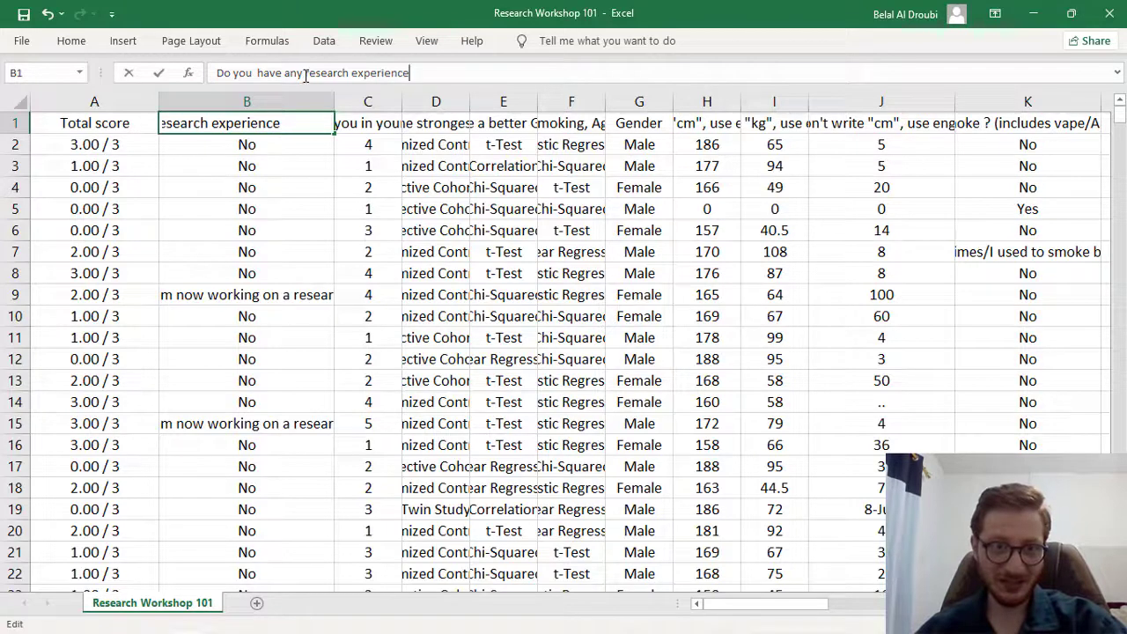
drag(306, 76, 191, 77)
key(BackSpace)
key(Return)
click(283, 126)
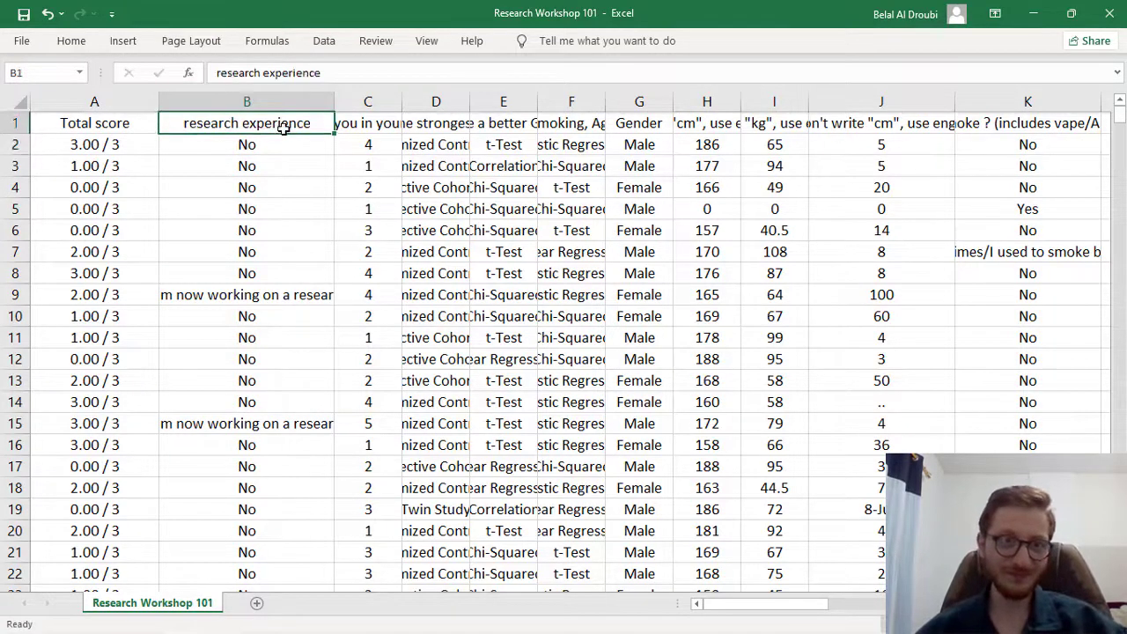
Shorten the C1 header to 'research confidance'
click(365, 122)
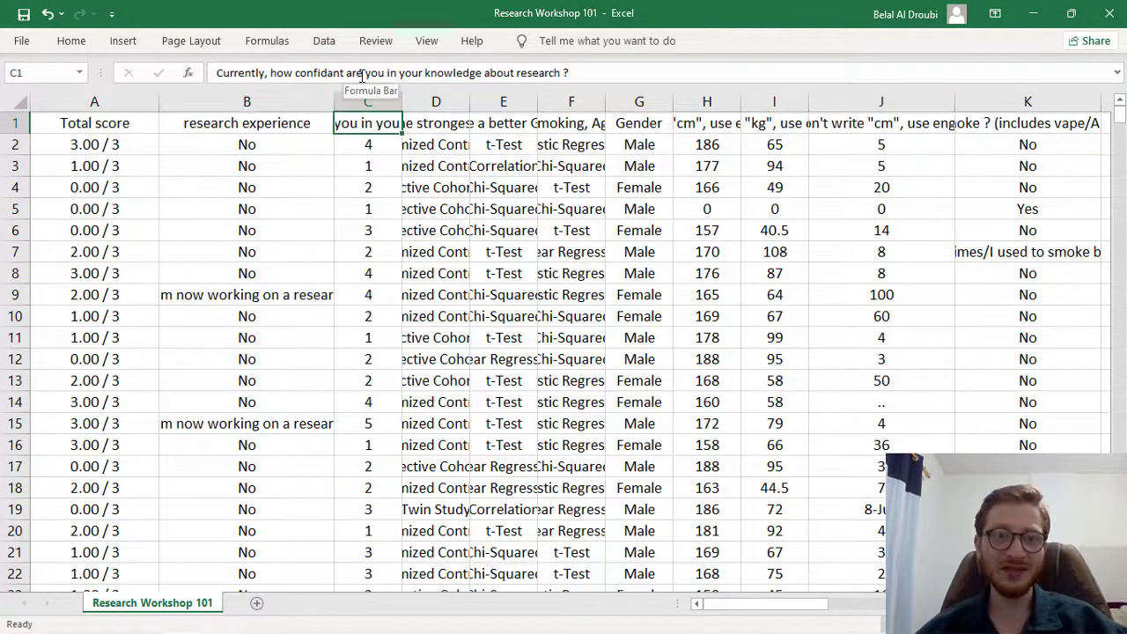
drag(584, 73, 357, 73)
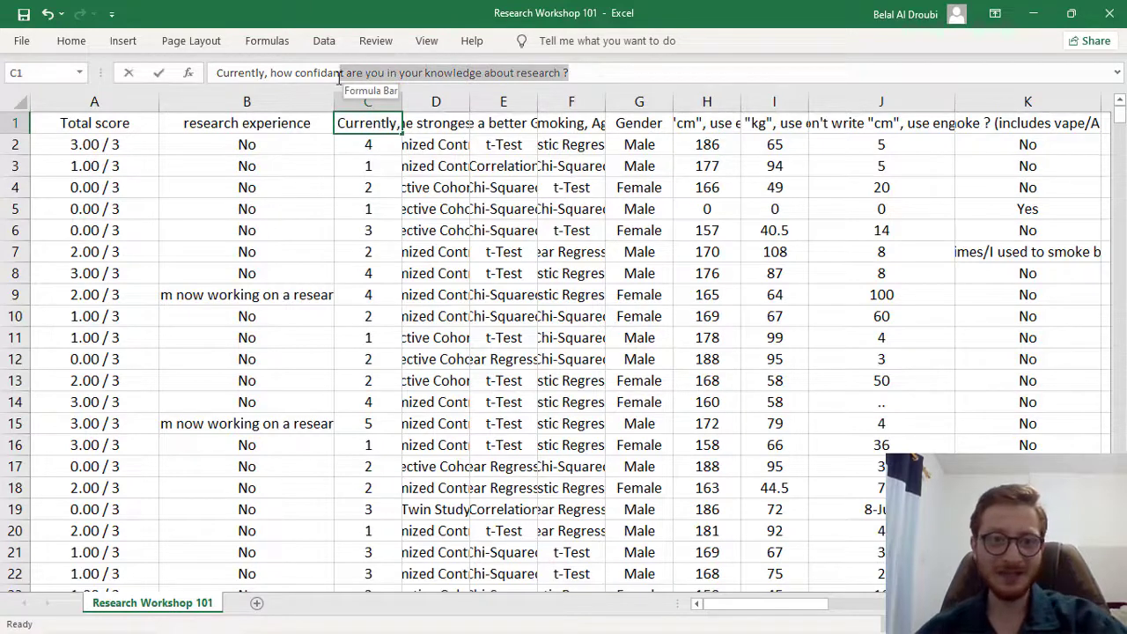
key(BackSpace)
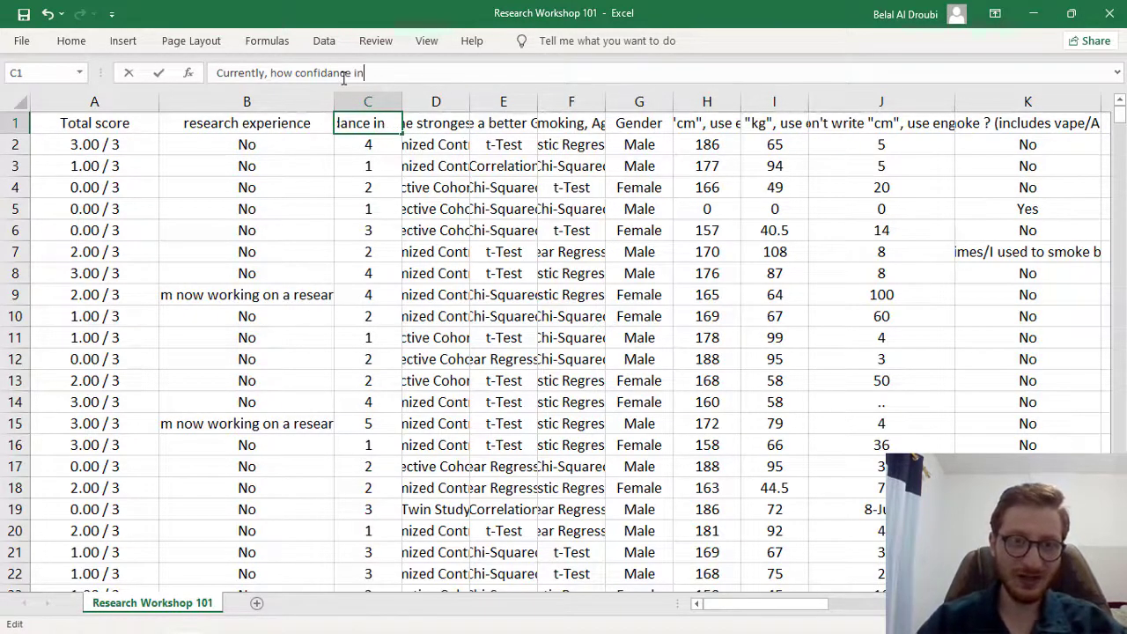
text(resea)
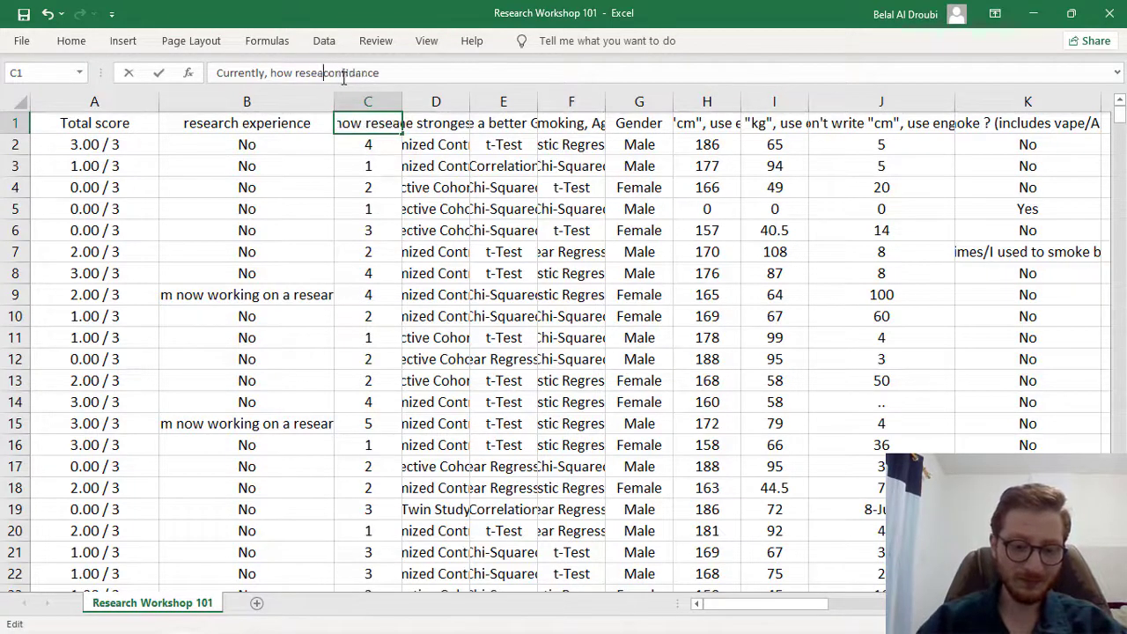
text(rch)
key(BackSpace)
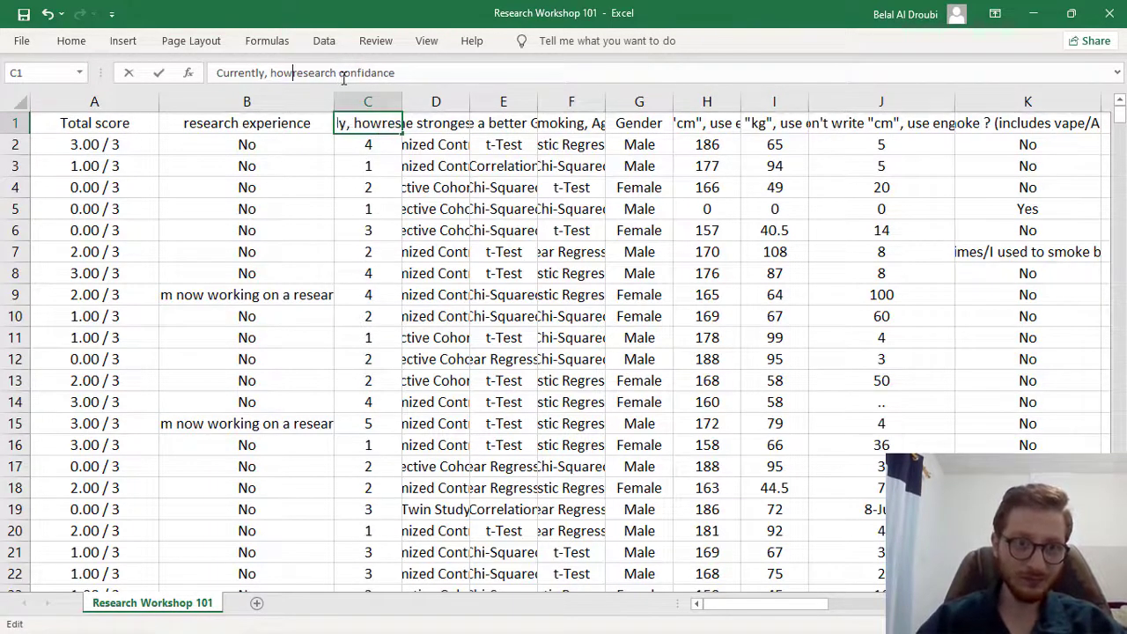
key(BackSpace)
key(BackSpace)
key(BackSpace)
key(BackSpace)
key(BackSpace)
key(BackSpace)
key(Return)
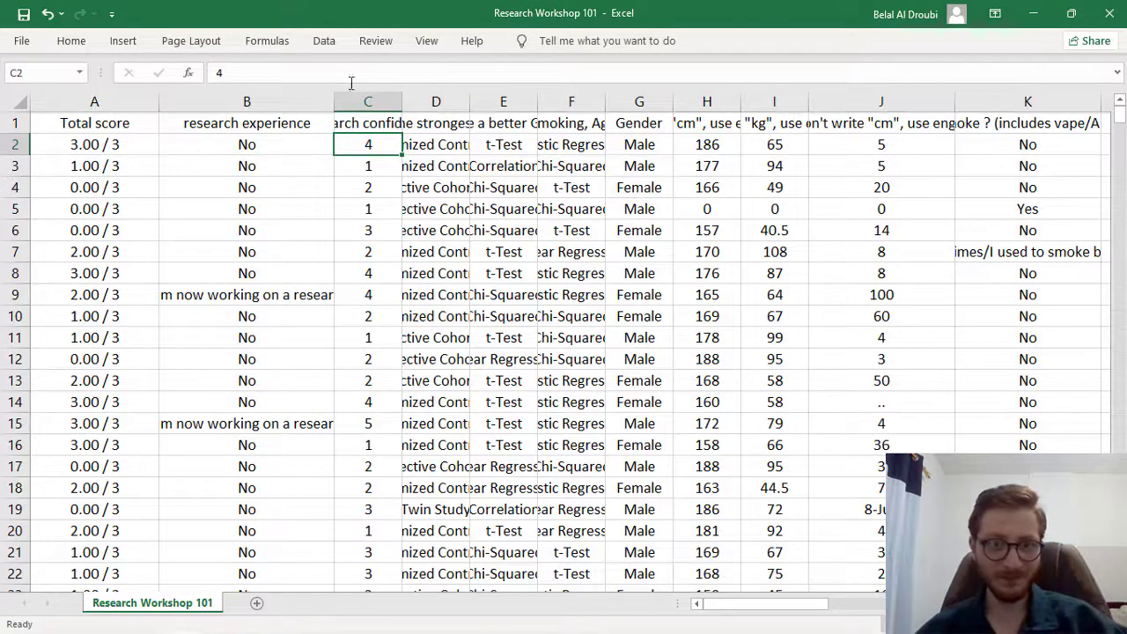
click(367, 116)
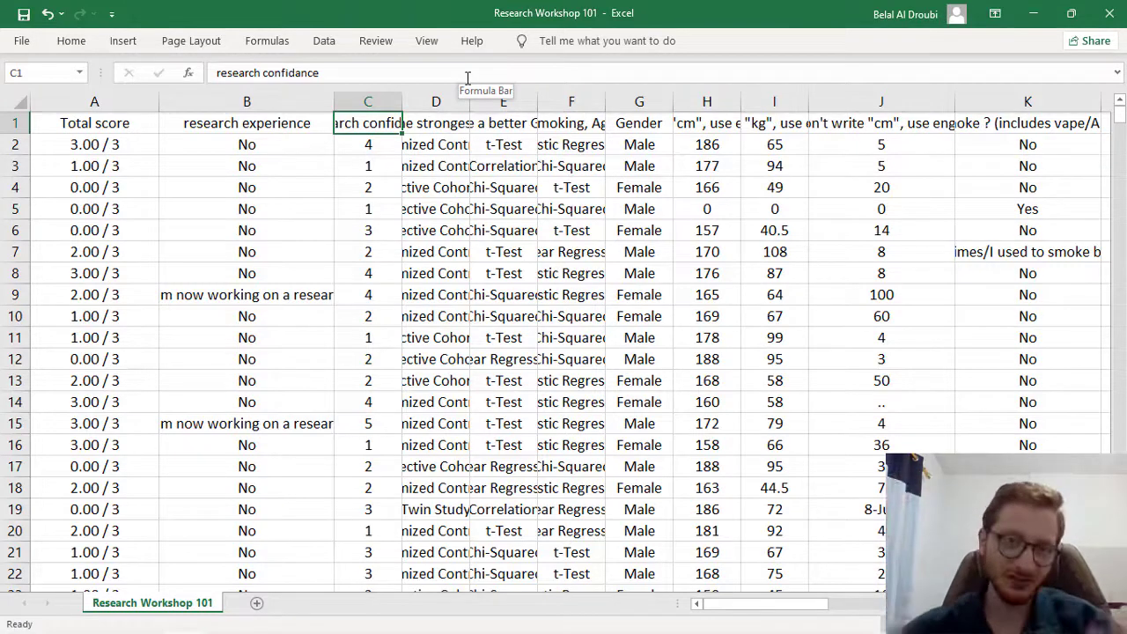
Auto-fit column D to its question and widen column E to show its answers
click(462, 100)
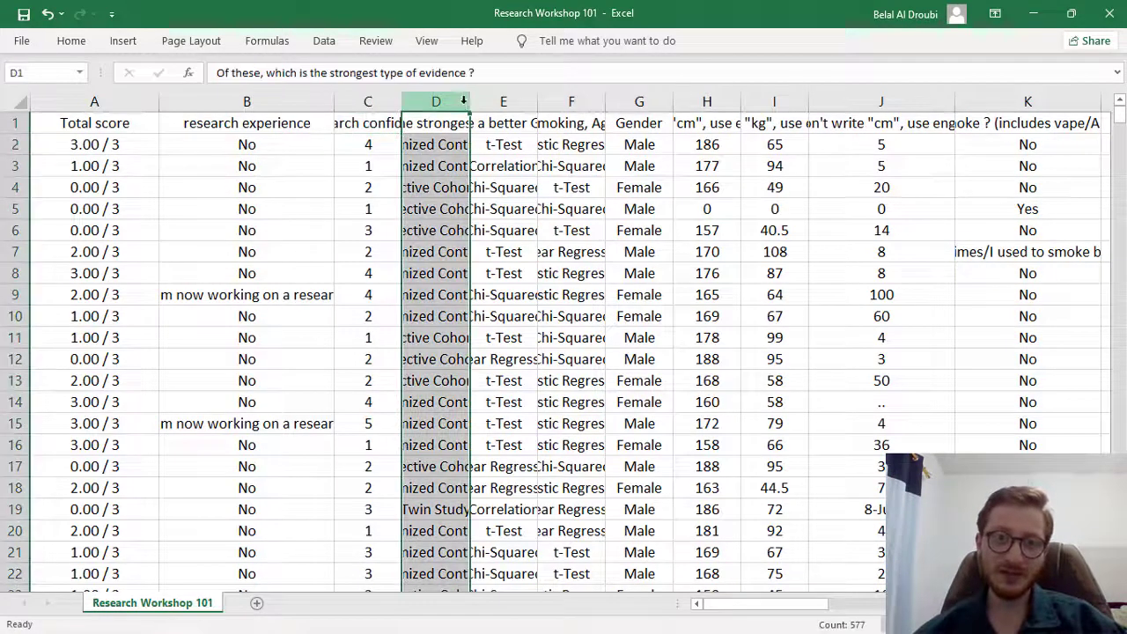
double_click(469, 101)
click(614, 125)
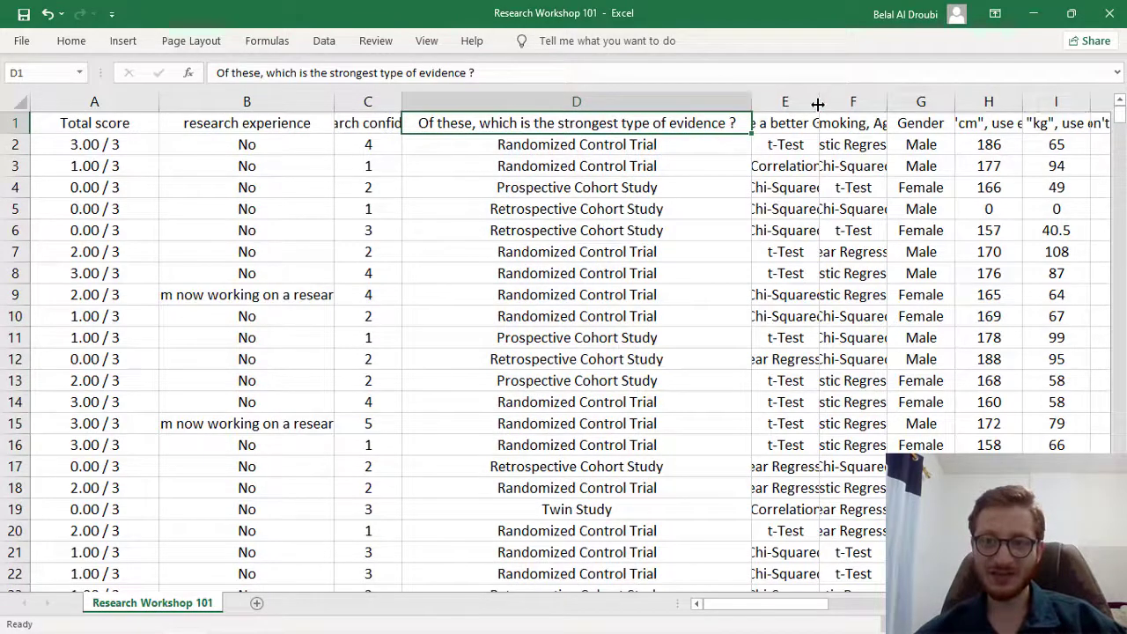
drag(818, 100, 1017, 100)
ctrl+scroll(773, 156, down, 1)
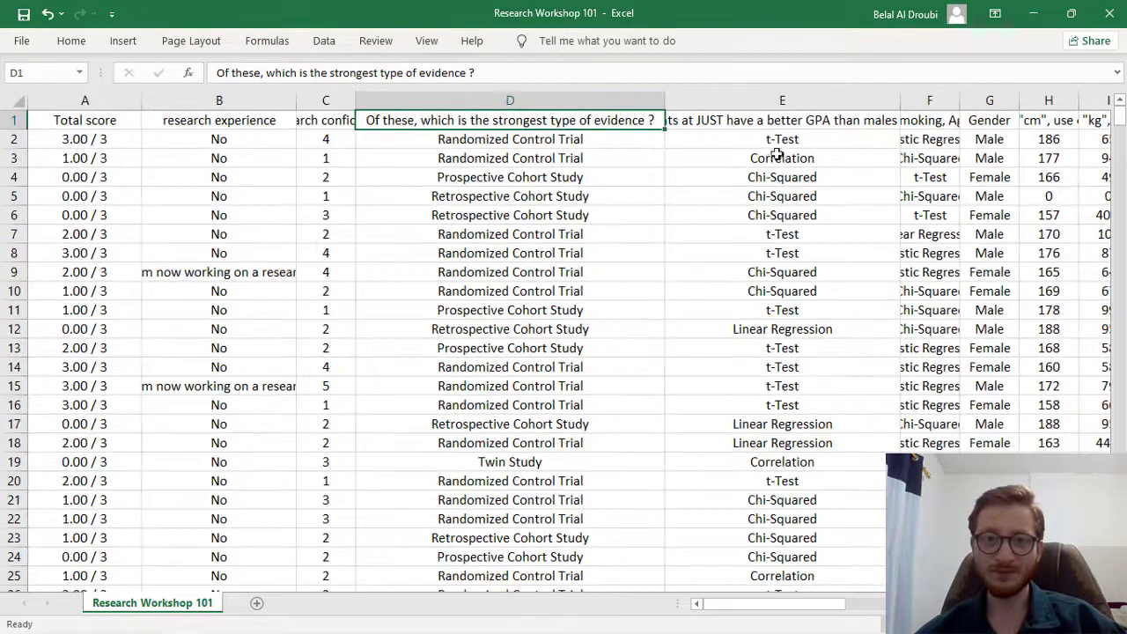
scroll(842, 131, right, 3)
scroll(586, 132, left, 3)
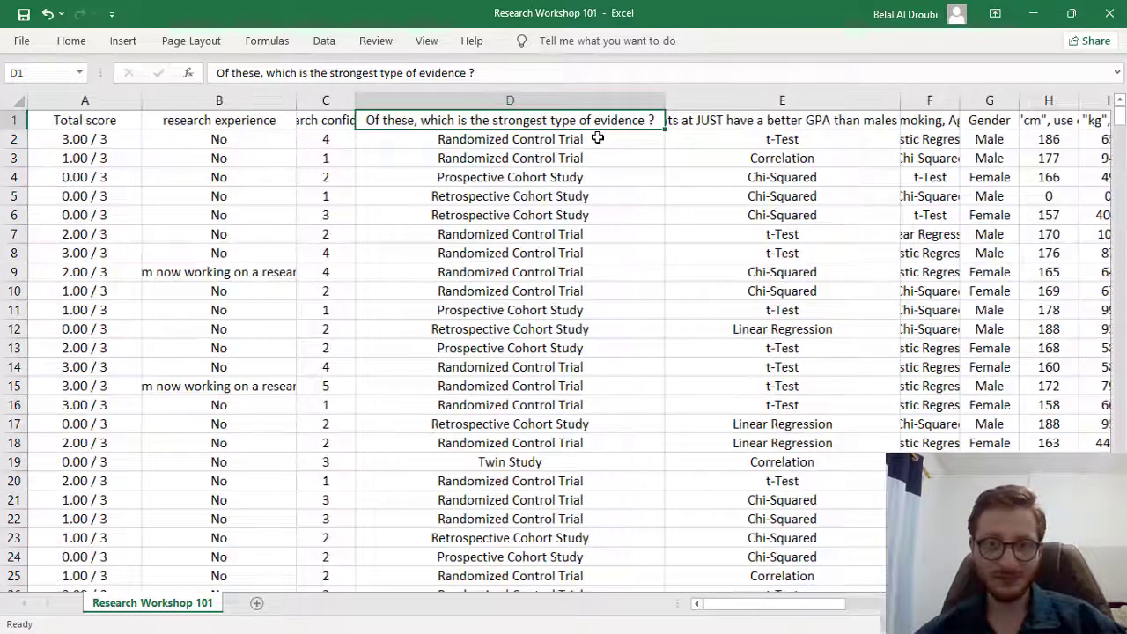
Shorten the D1 header to 'strongest type of evidence' without the question mark
drag(493, 121, 361, 121)
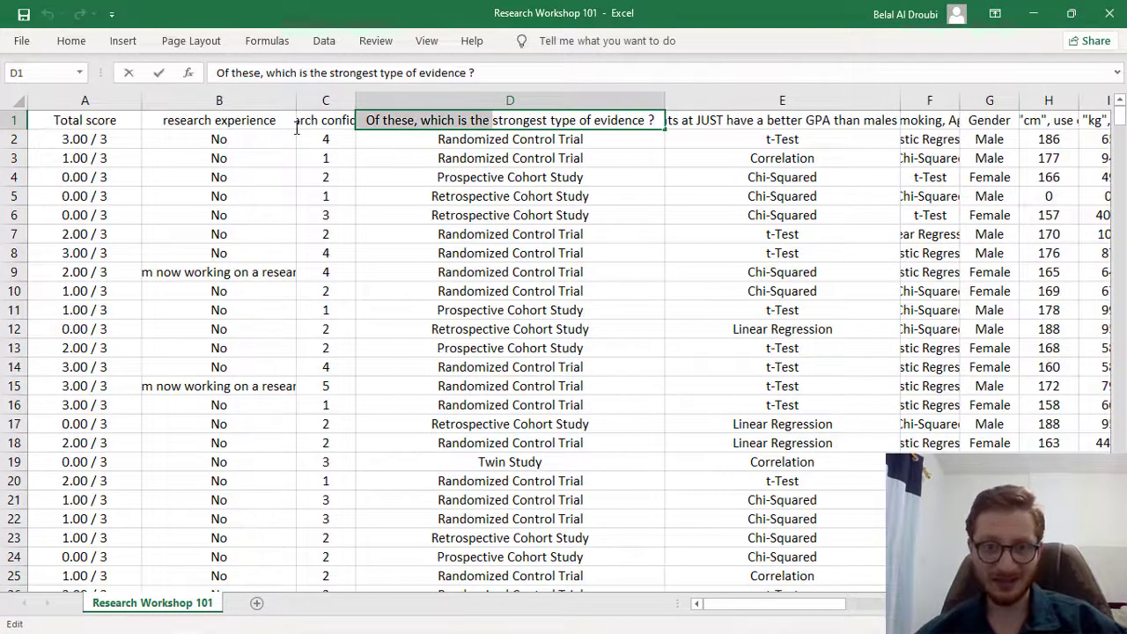
key(BackSpace)
key(BackSpace)
key(BackSpace)
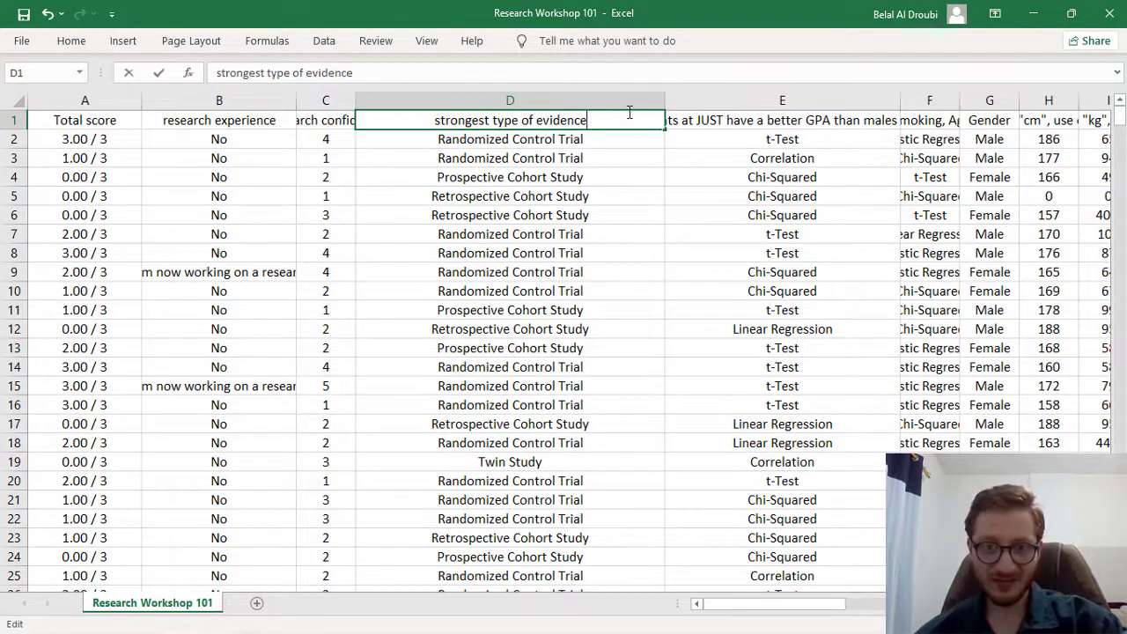
key(Return)
click(739, 118)
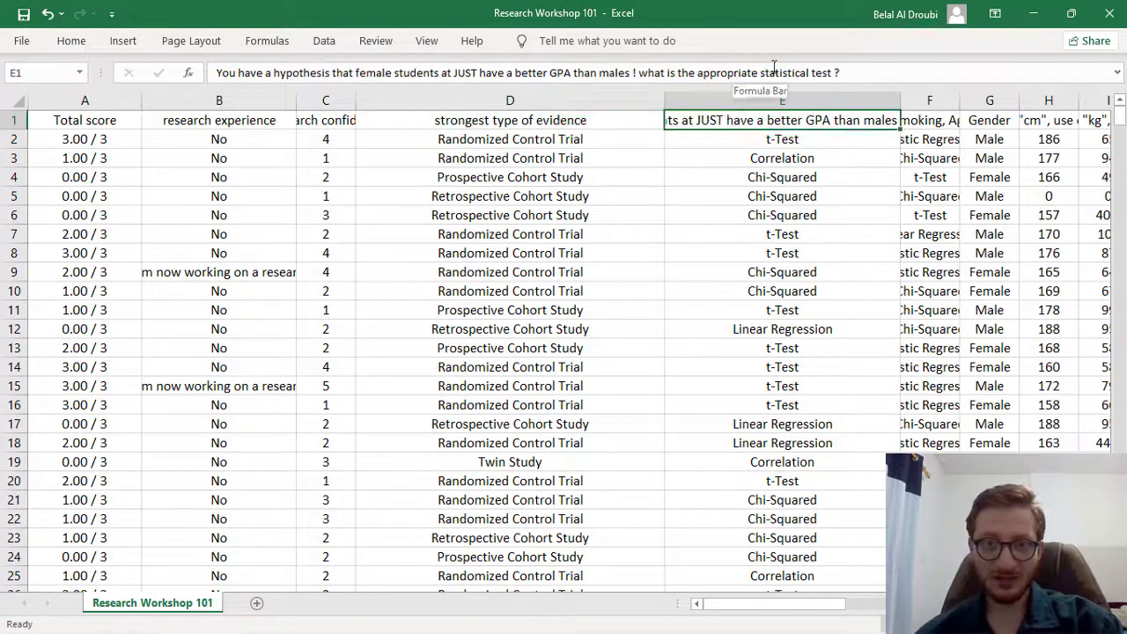
scroll(617, 123, right, 3)
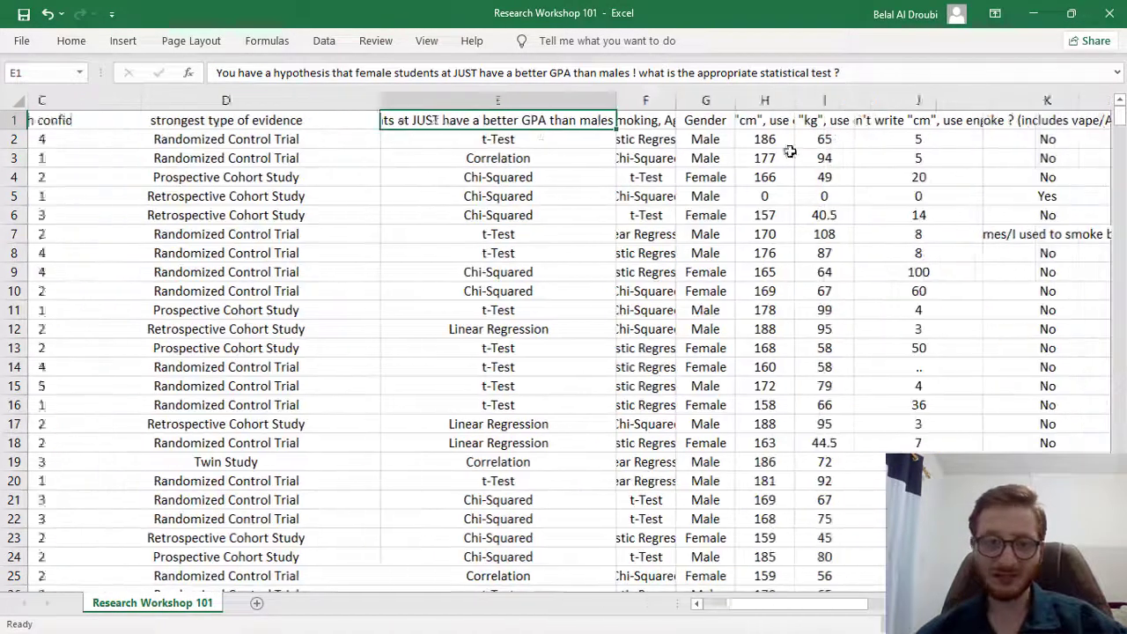
Widen columns F and H so their full question headers are visible
click(596, 119)
drag(633, 99, 775, 99)
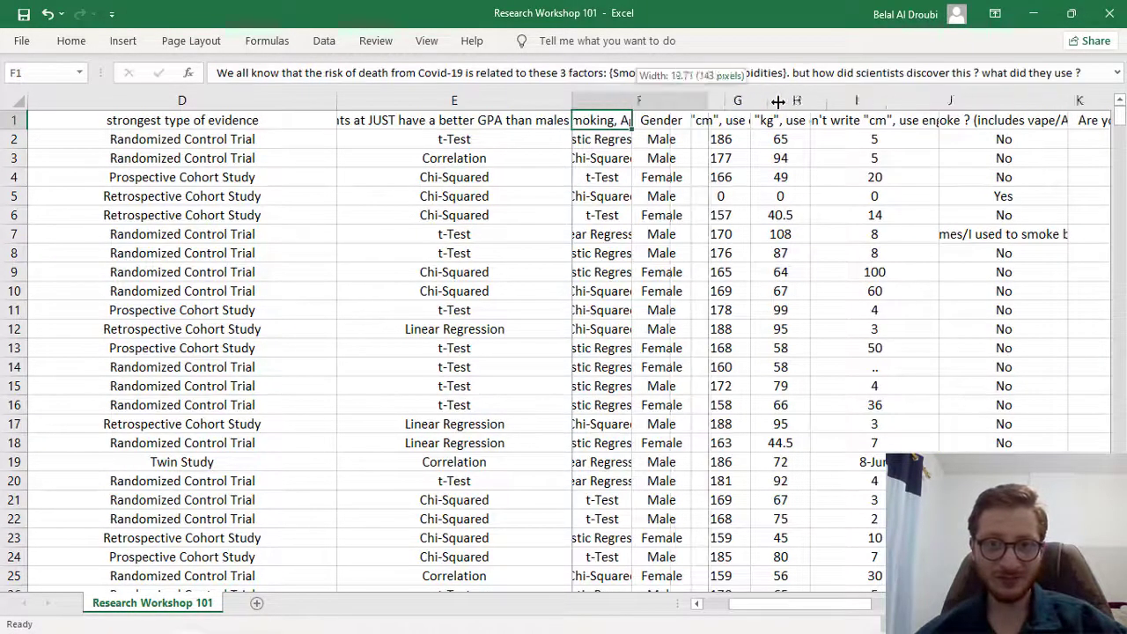
click(803, 116)
scroll(823, 121, up, 2)
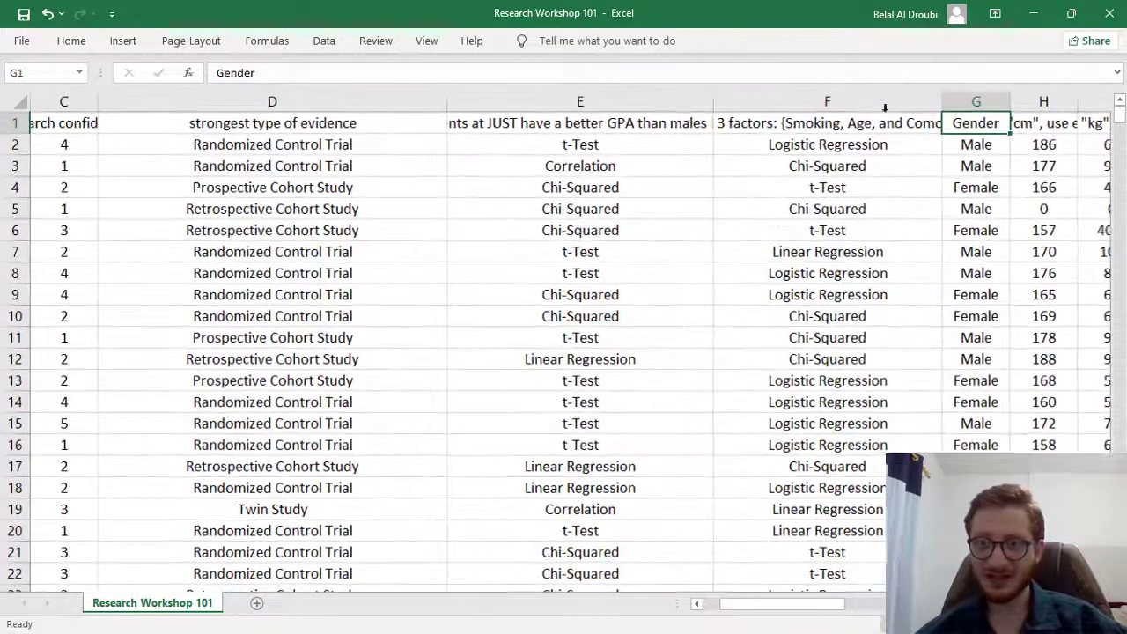
scroll(478, 139, right, 2)
drag(394, 102, 634, 104)
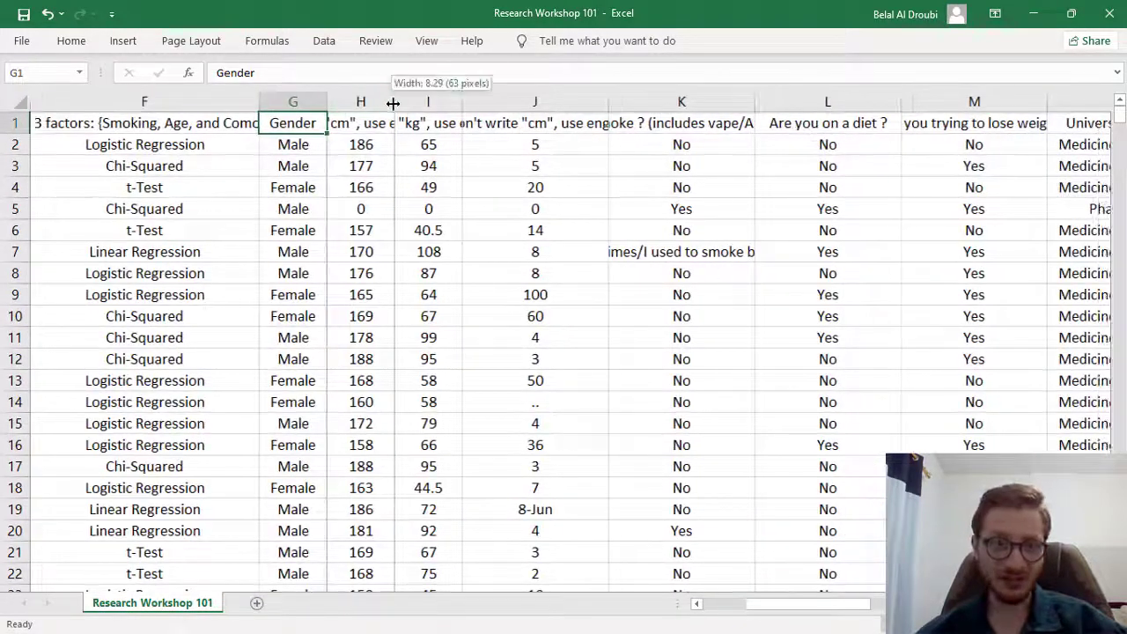
Shorten the H1 height question header to 'Height'
click(505, 128)
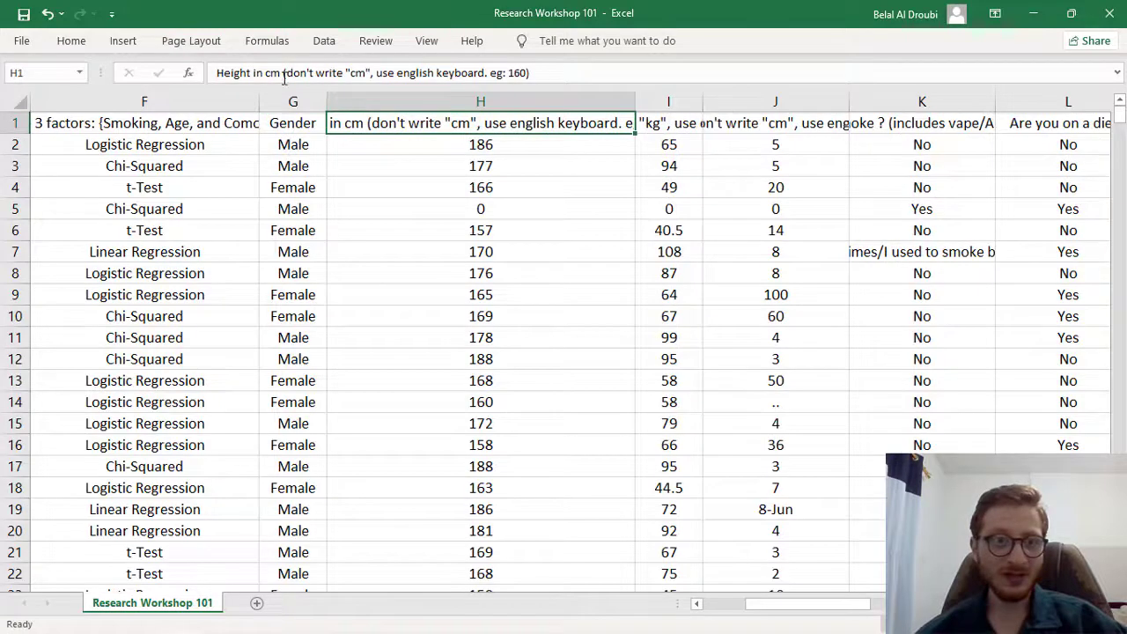
drag(281, 73, 216, 74)
drag(530, 73, 284, 73)
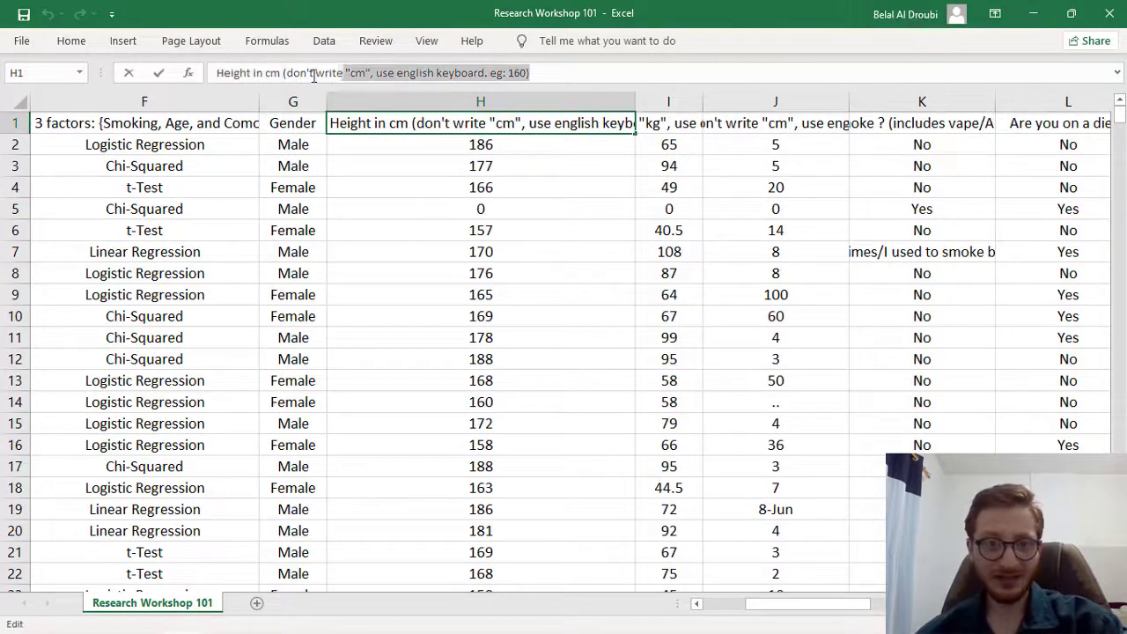
key(Delete)
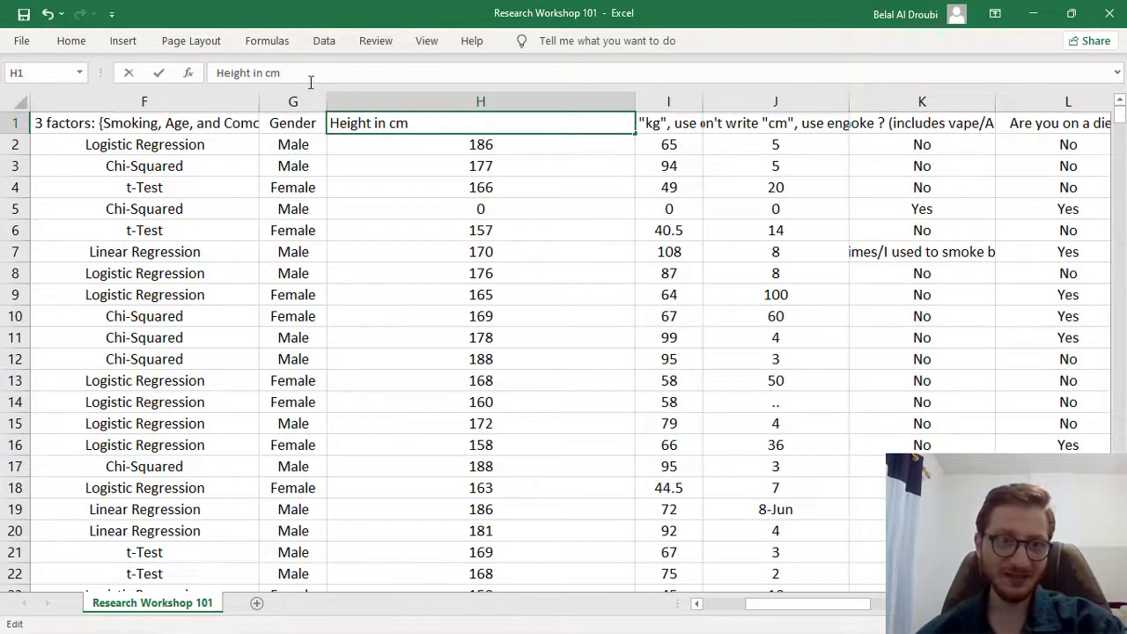
key(Return)
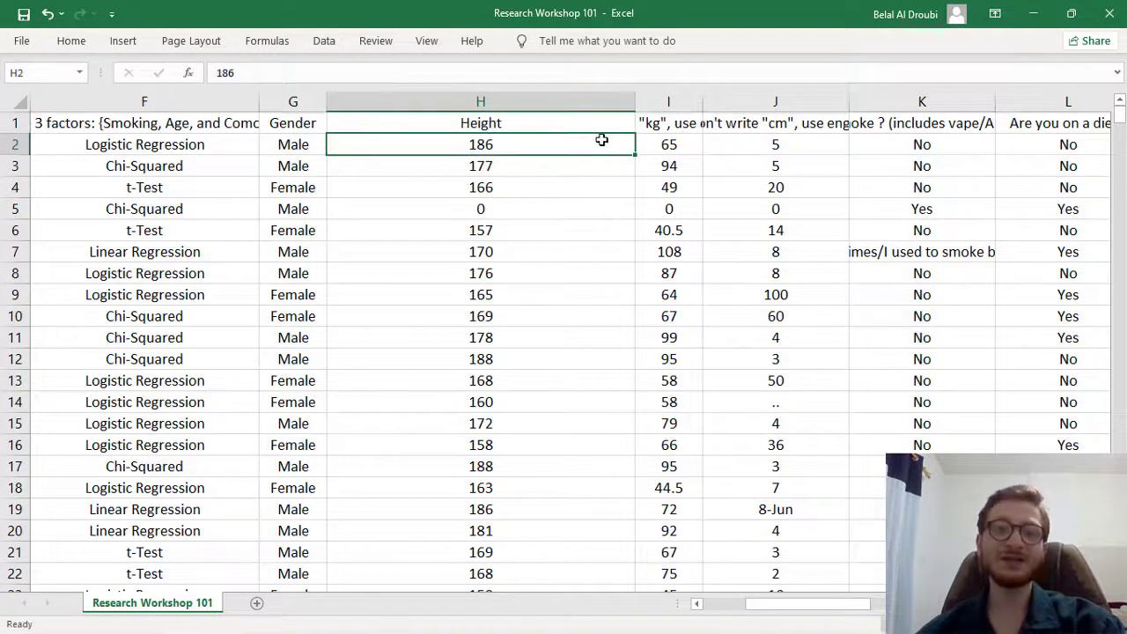
Trim the I1 weight question header down to 'Weight'
click(676, 124)
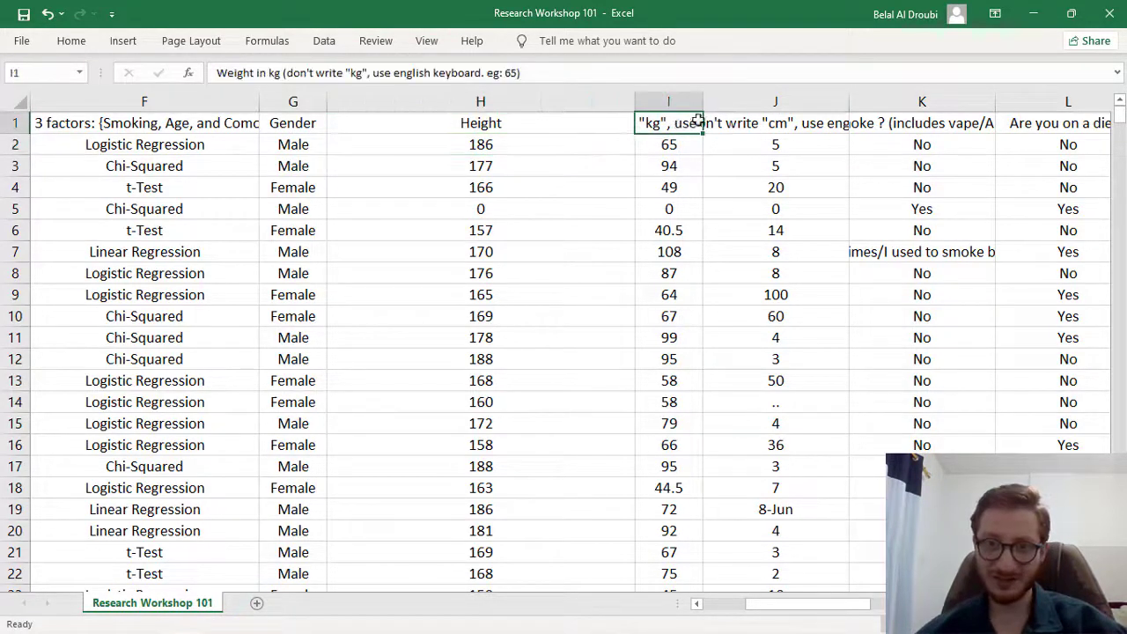
drag(280, 73, 216, 73)
key(shift+End)
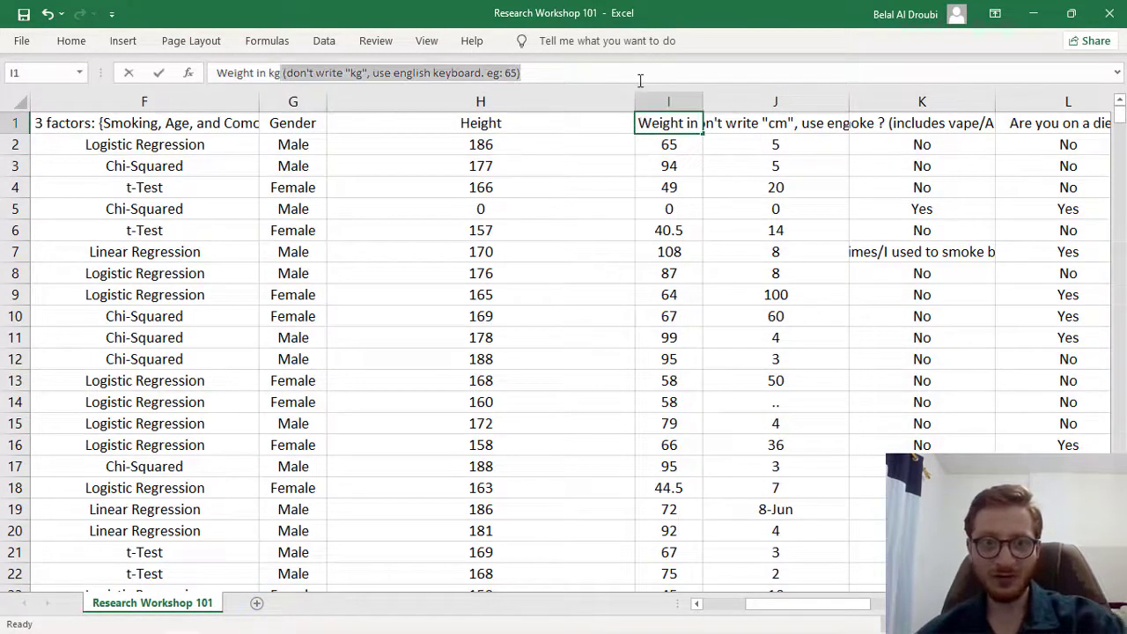
key(Delete)
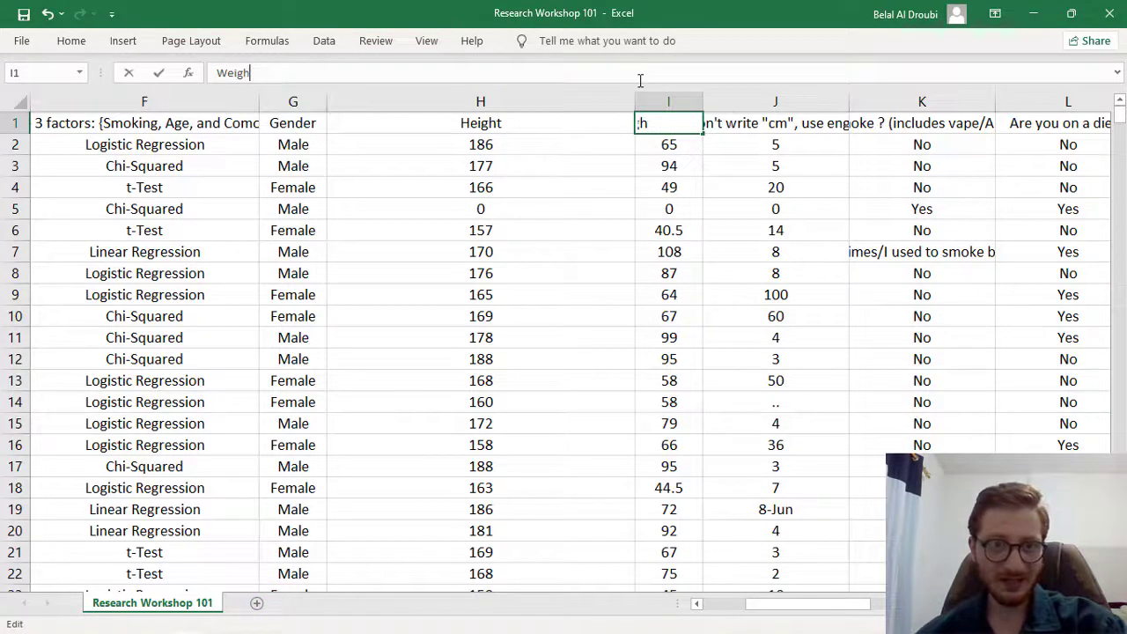
key(Return)
Cut the J1 header down to 'Hair length'
click(766, 125)
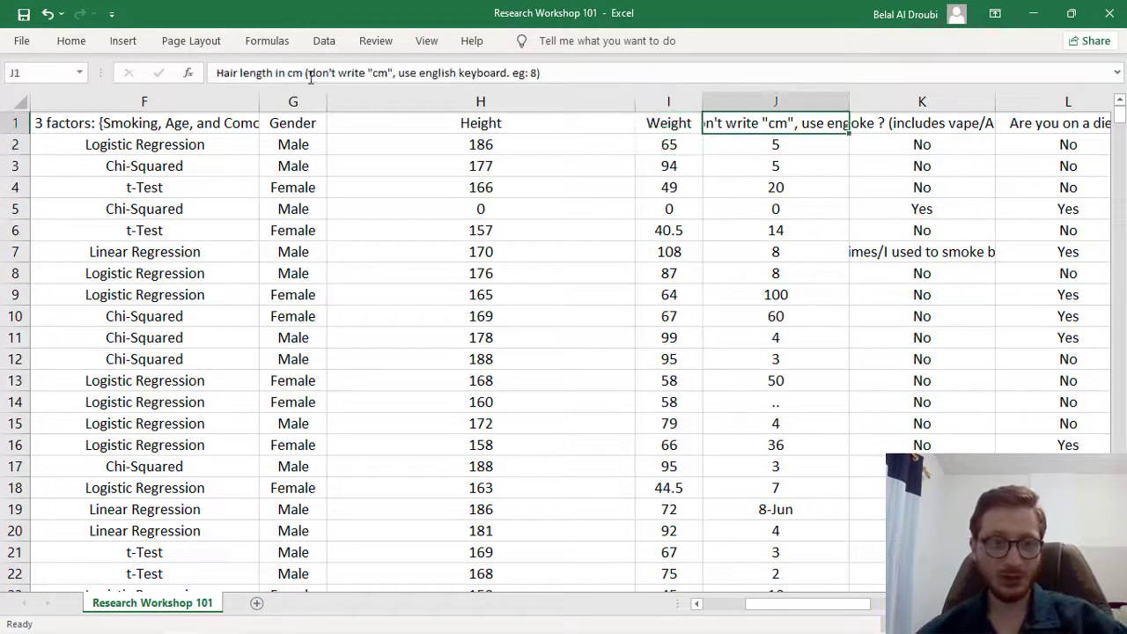
drag(274, 73, 571, 77)
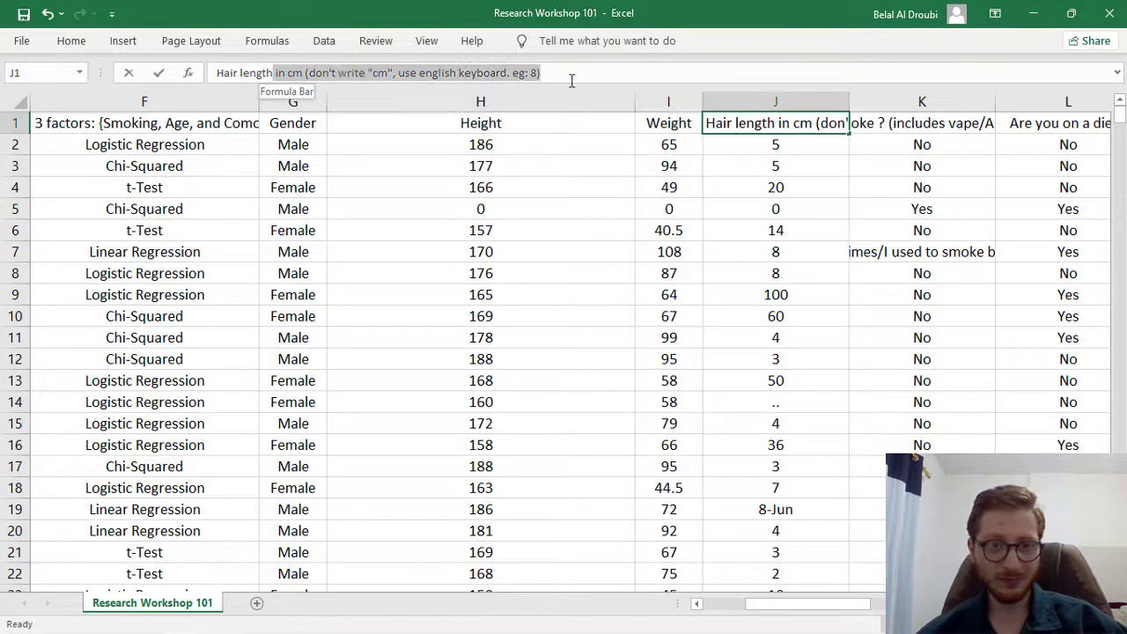
key(Delete)
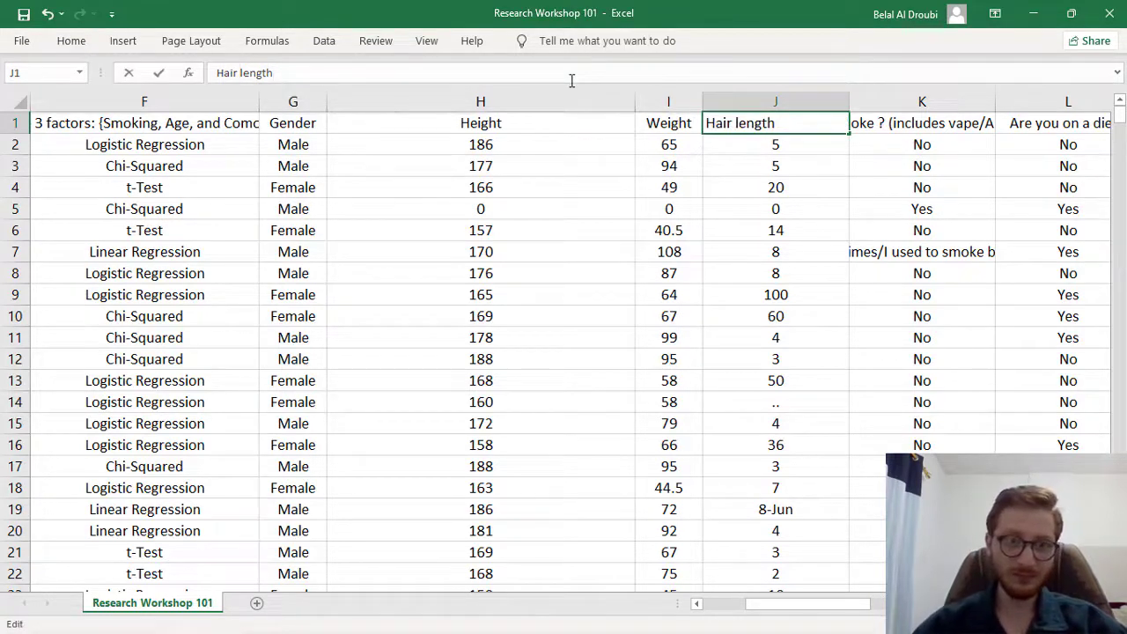
key(Return)
Reduce the K1 smoking question header to 'smoker'
click(934, 125)
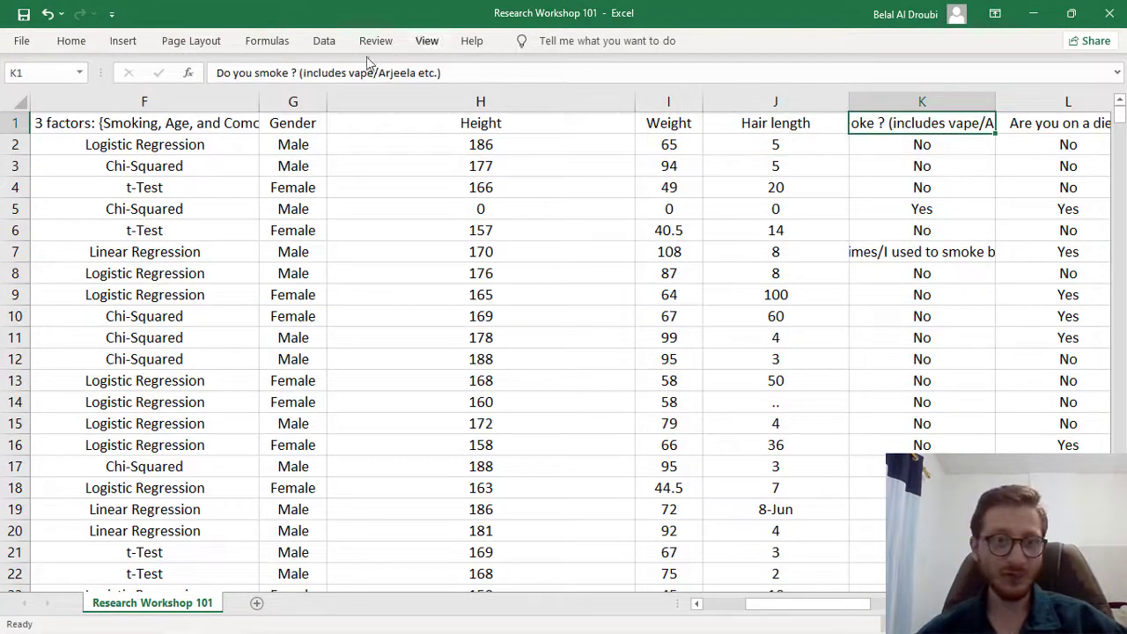
drag(290, 73, 549, 76)
key(Delete)
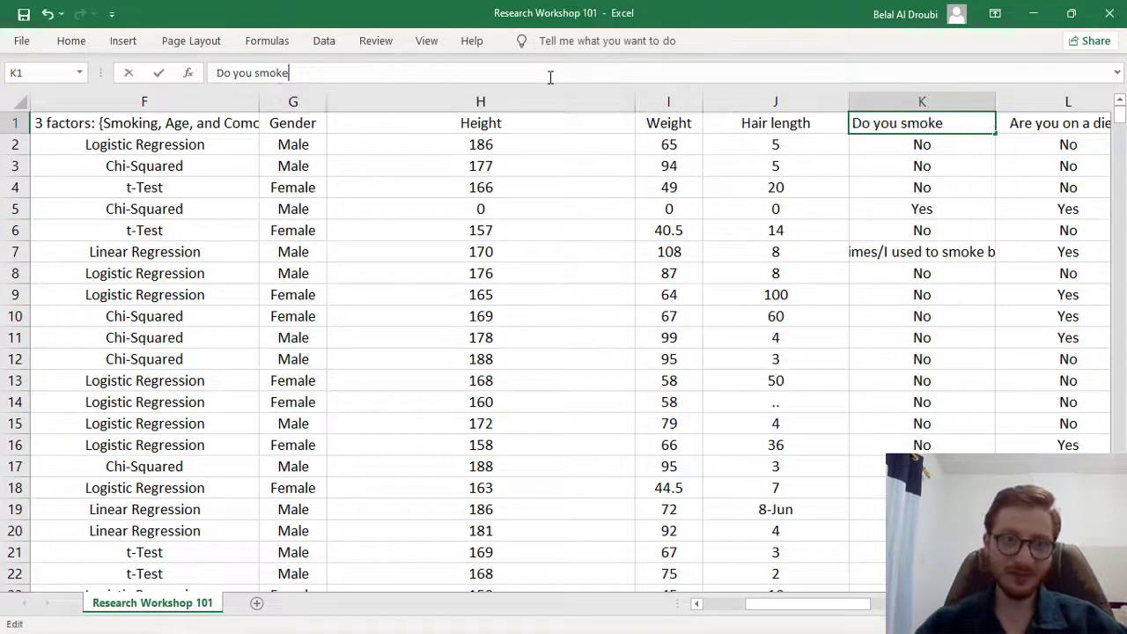
key(BackSpace)
key(BackSpace)
key(BackSpace)
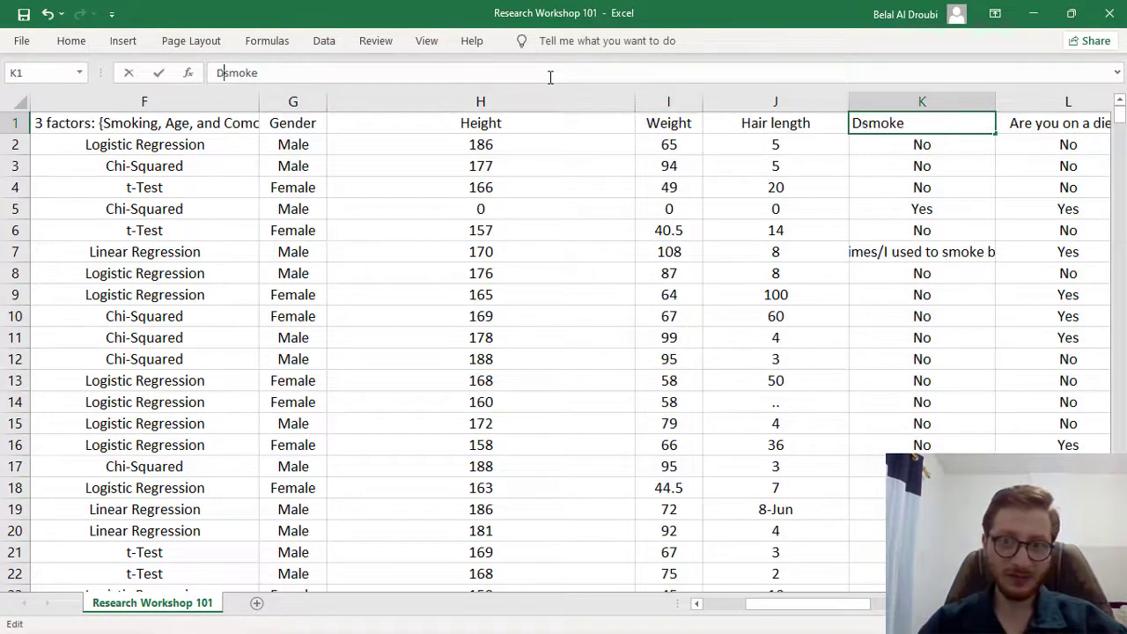
key(Return)
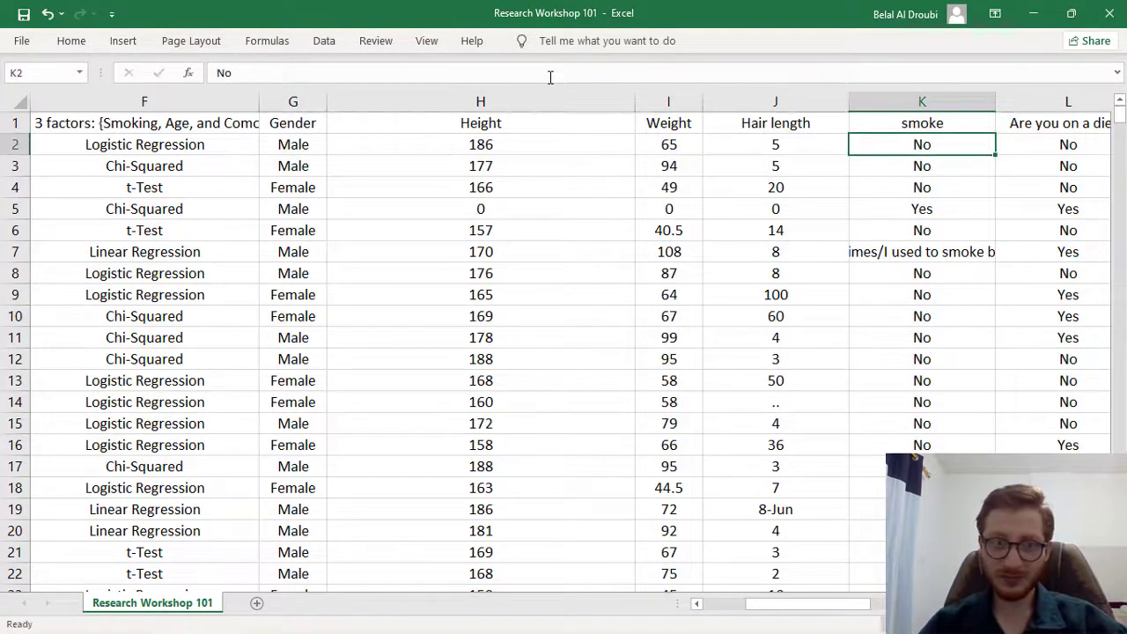
key(Up)
key(F2)
text(r)
key(Return)
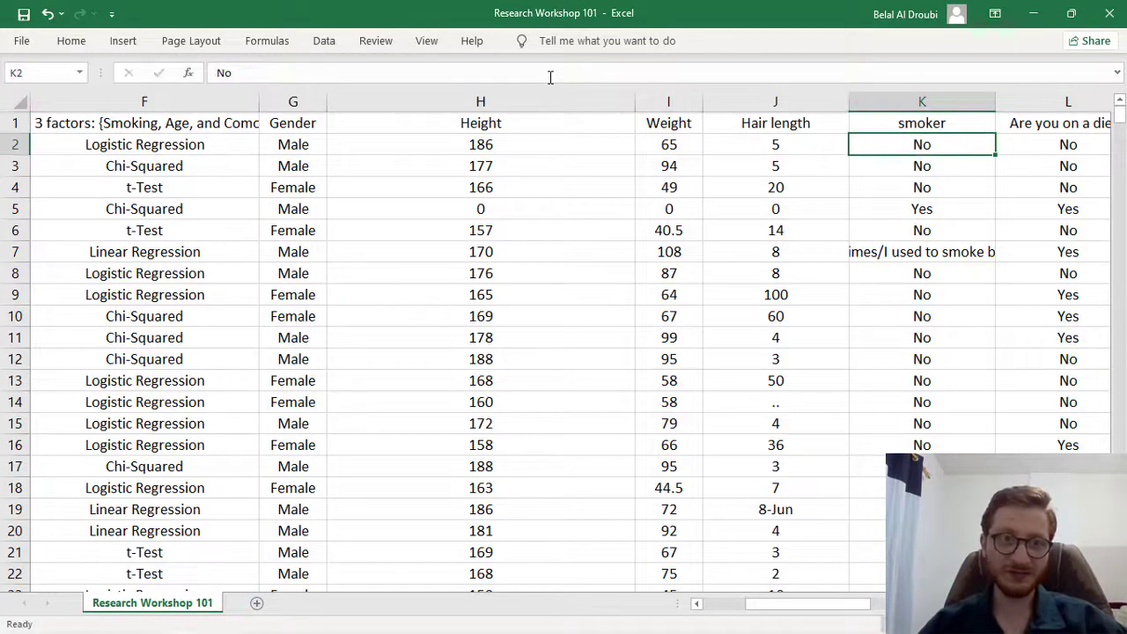
Replace the L1 diet question header with 'dieting'
click(1006, 123)
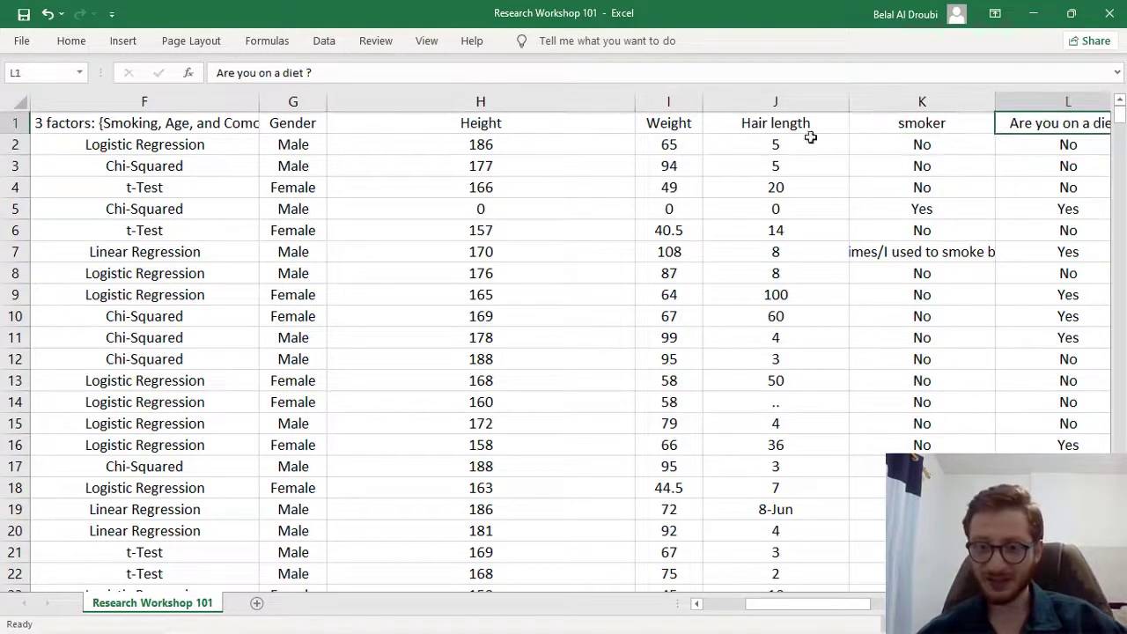
mouse_move(249, 72)
mouse_down()
mouse_move(317, 72)
mouse_move(148, 75)
mouse_up()
text(deti)
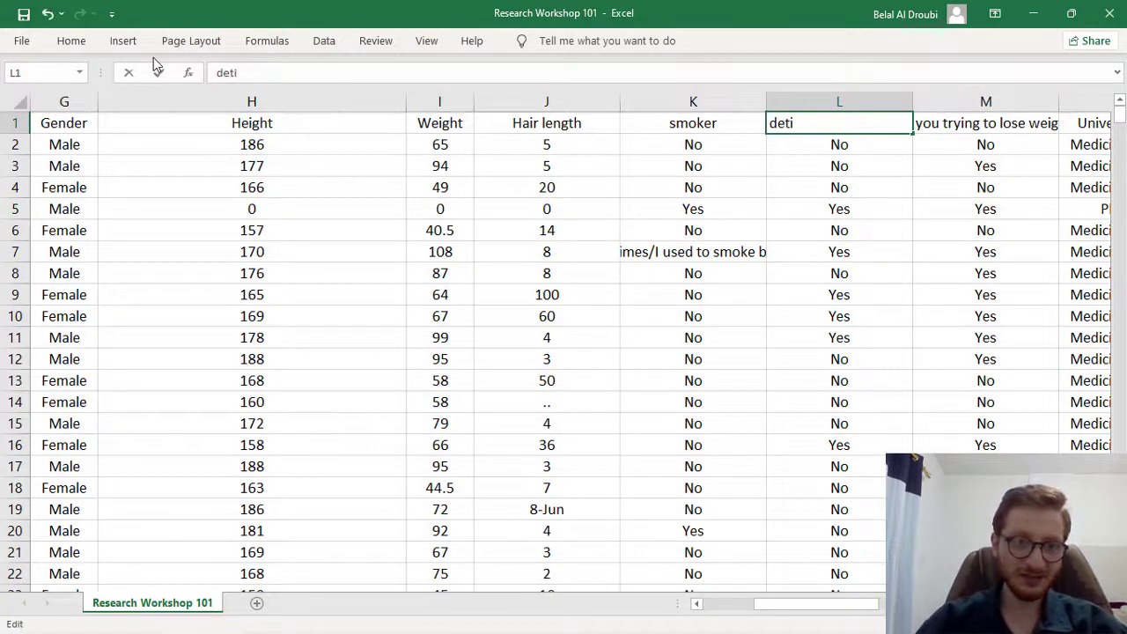
key(BackSpace)
key(BackSpace)
key(BackSpace)
text(ie)
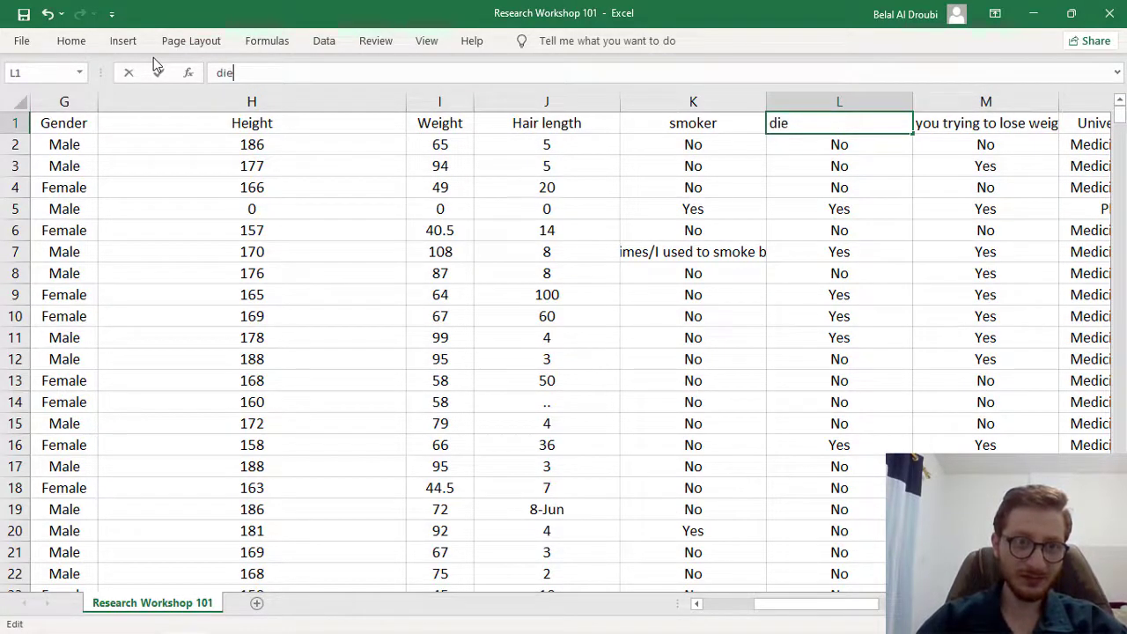
text(ting)
key(Return)
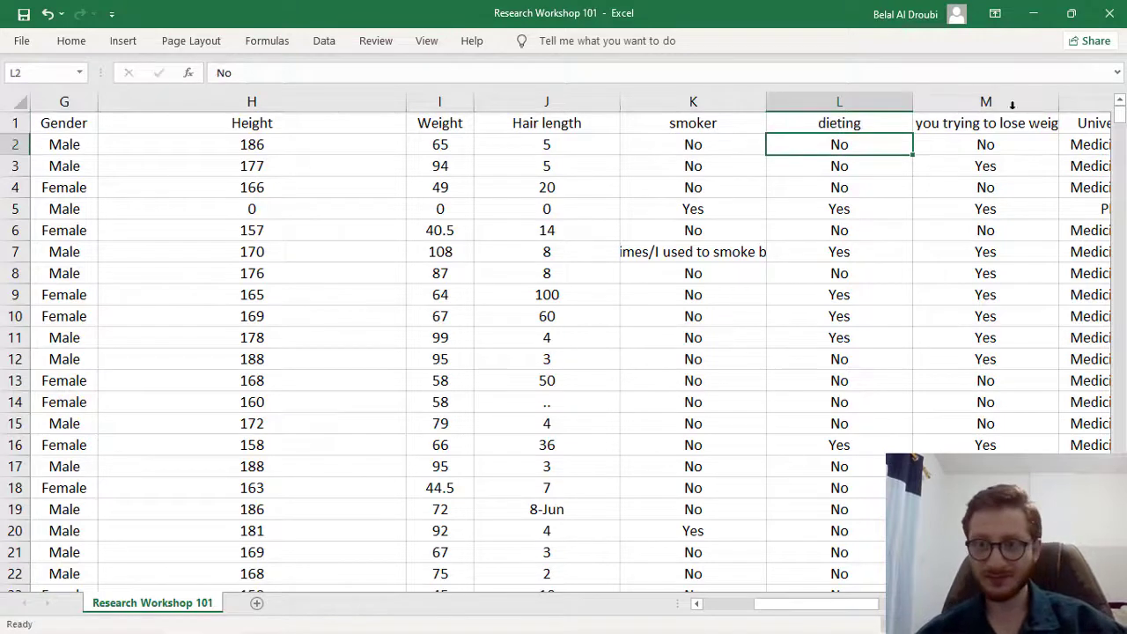
Remove 'Are you' and the question mark so M1 reads 'trying to lose weight'
scroll(993, 114, right, 2)
scroll(857, 141, right, 1)
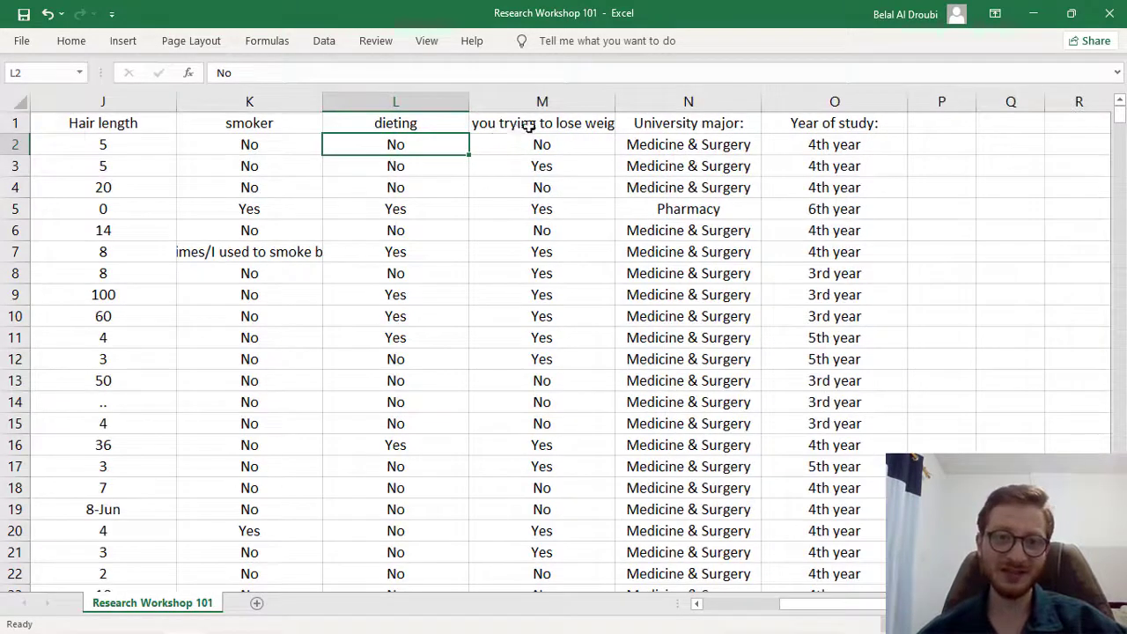
click(530, 124)
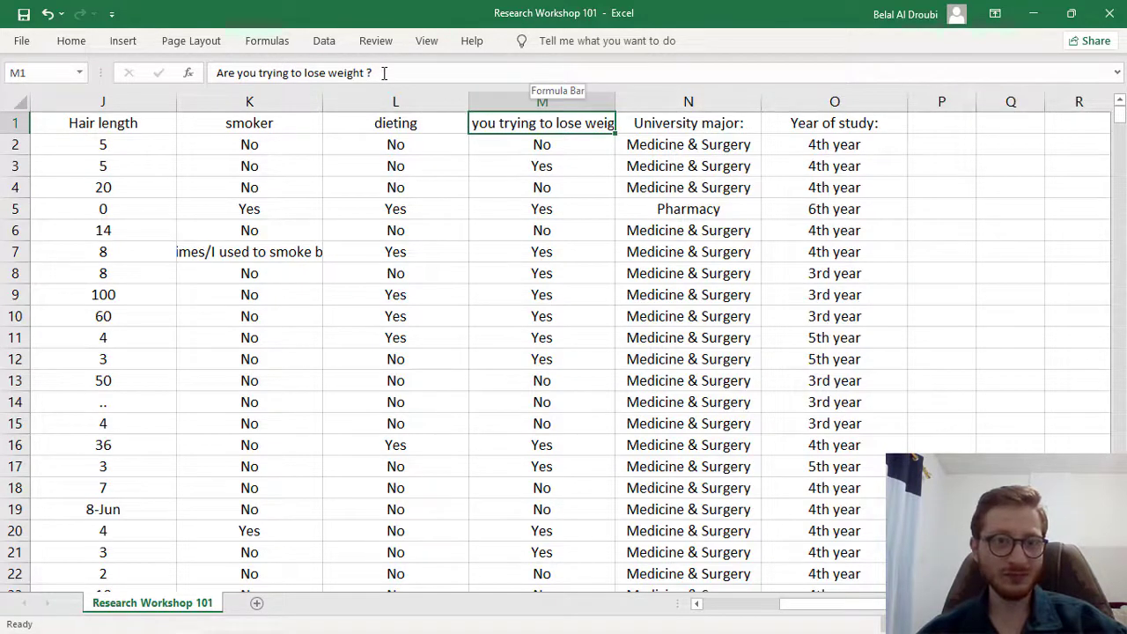
drag(380, 73, 365, 73)
key(BackSpace)
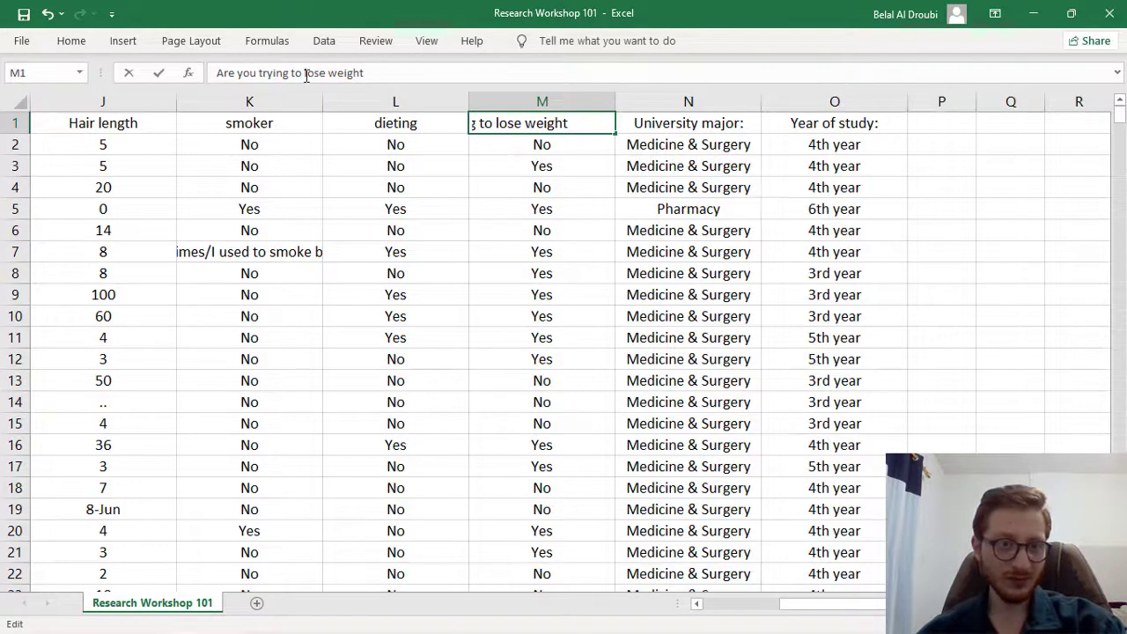
drag(259, 73, 215, 73)
key(BackSpace)
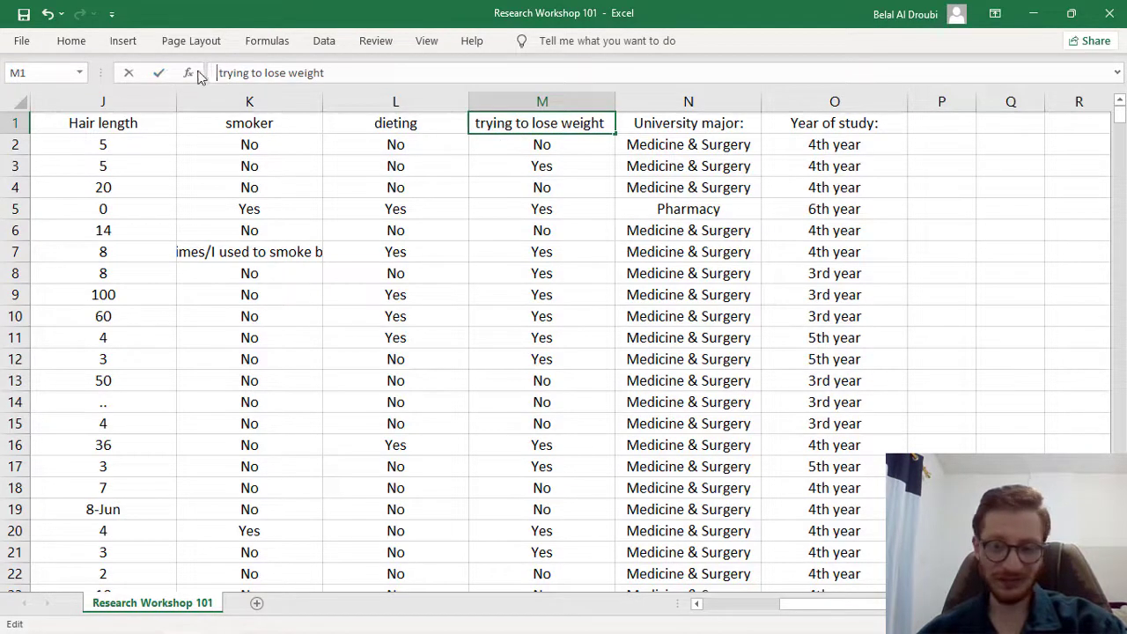
Delete the colon from the N1 header to leave 'University major'
click(662, 129)
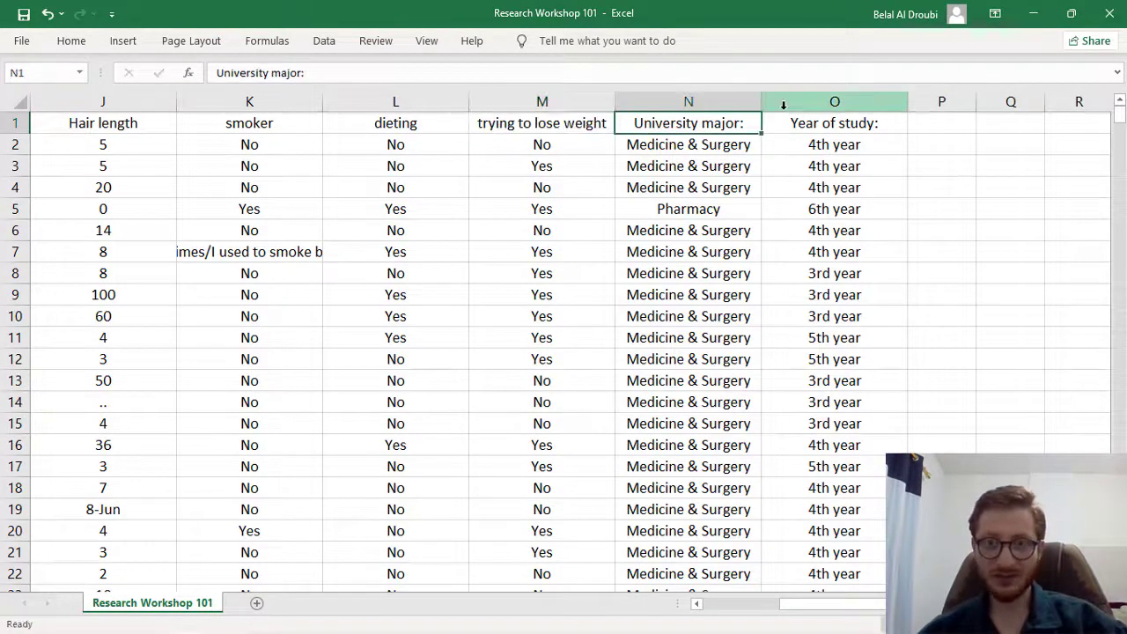
double_click(747, 126)
key(BackSpace)
key(Return)
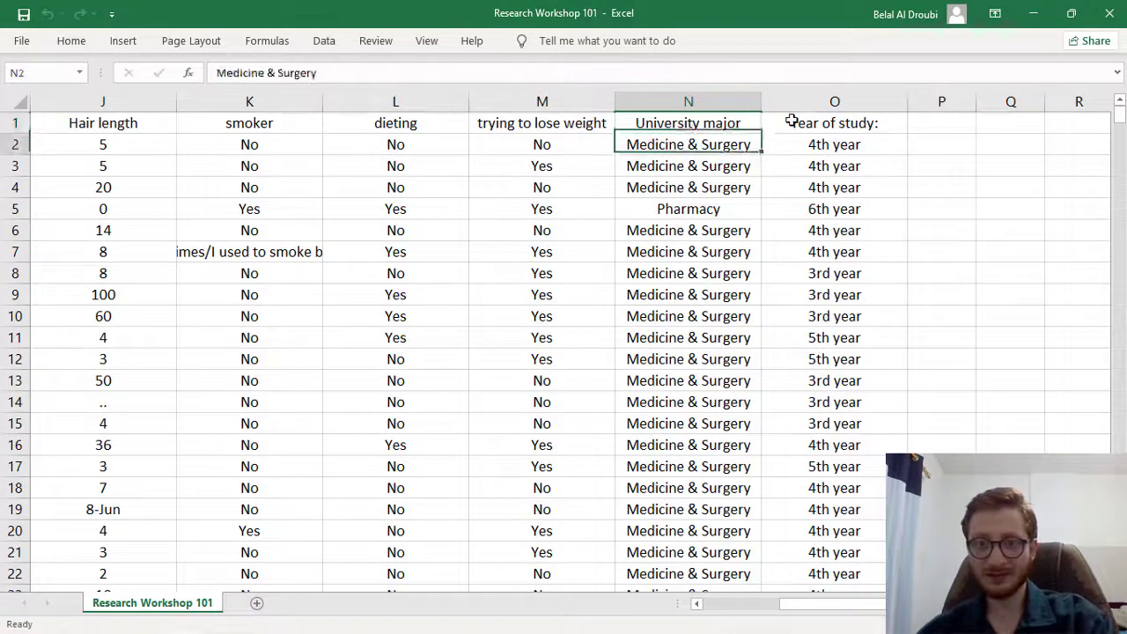
Trim the O1 'Year of study:' header down to 'Year'
click(787, 118)
click(487, 78)
key(BackSpace)
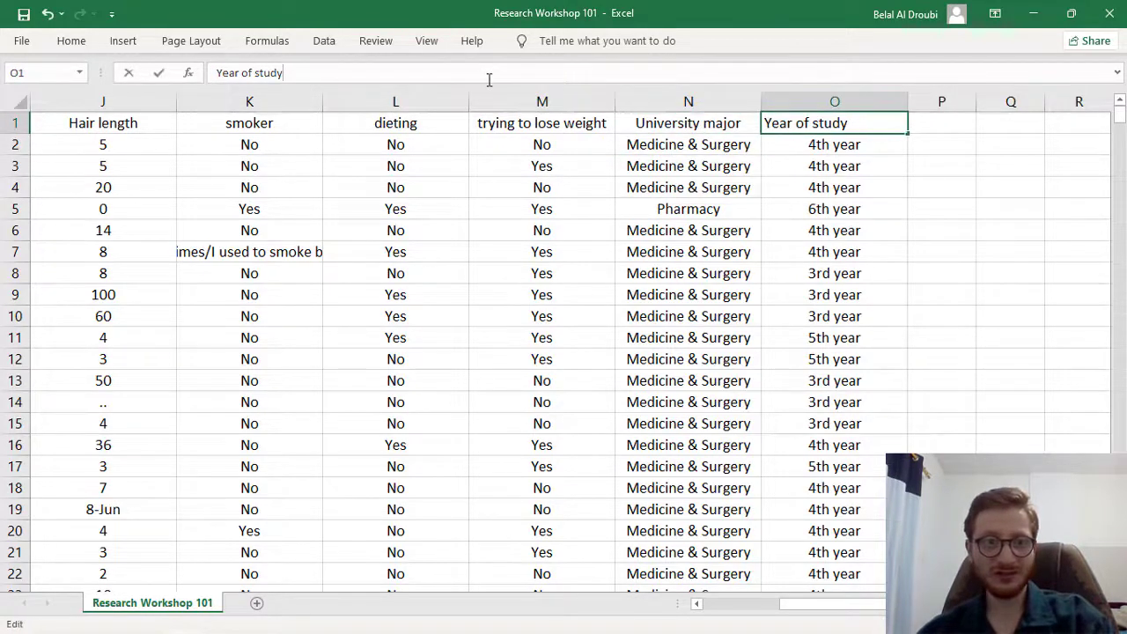
key(BackSpace)
key(BackSpace)
key(BackSpace)
key(BackSpace)
key(BackSpace)
key(BackSpace)
key(Return)
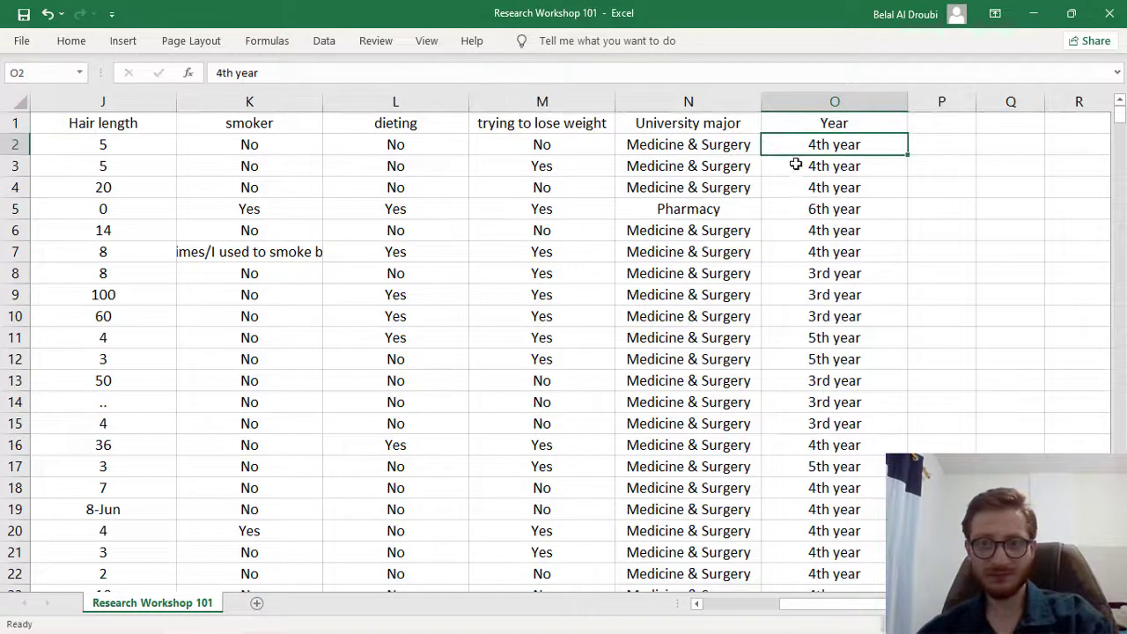
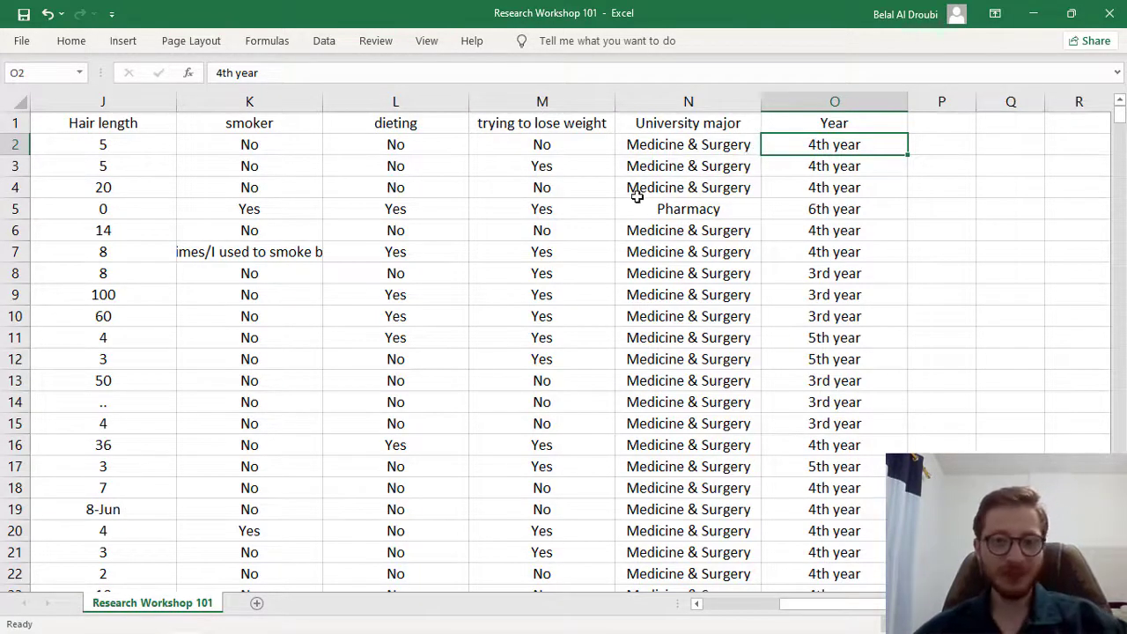
Select the whole sheet and narrow every column to one equal width so columns A–N fit on screen
scroll(634, 190, right, 3)
ctrl+scroll(608, 197, down, 2)
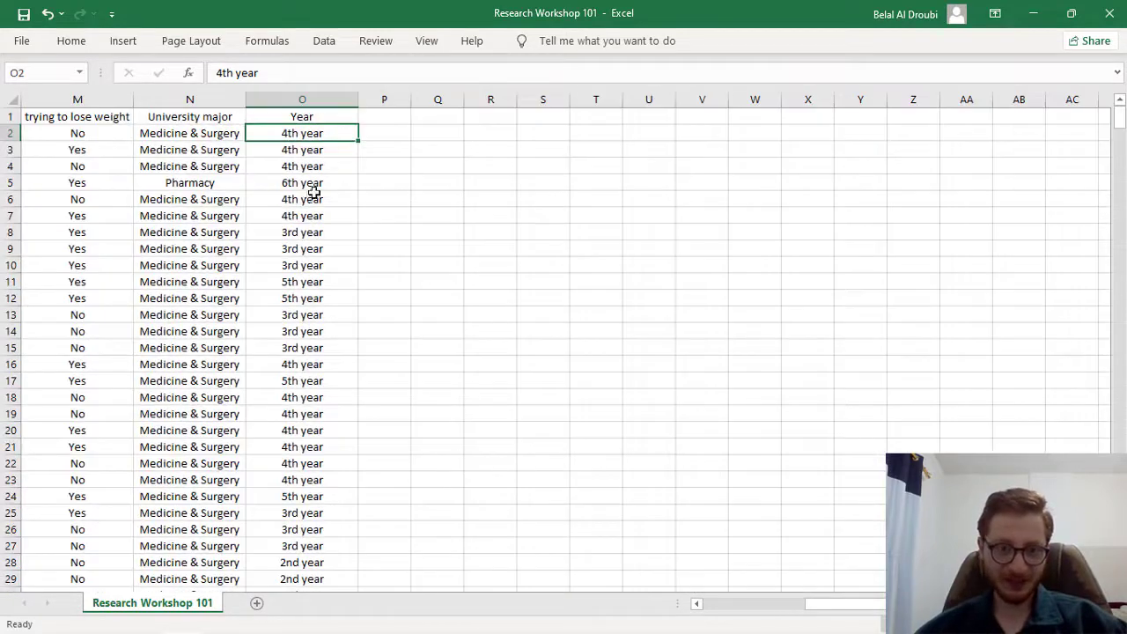
scroll(314, 192, left, 5)
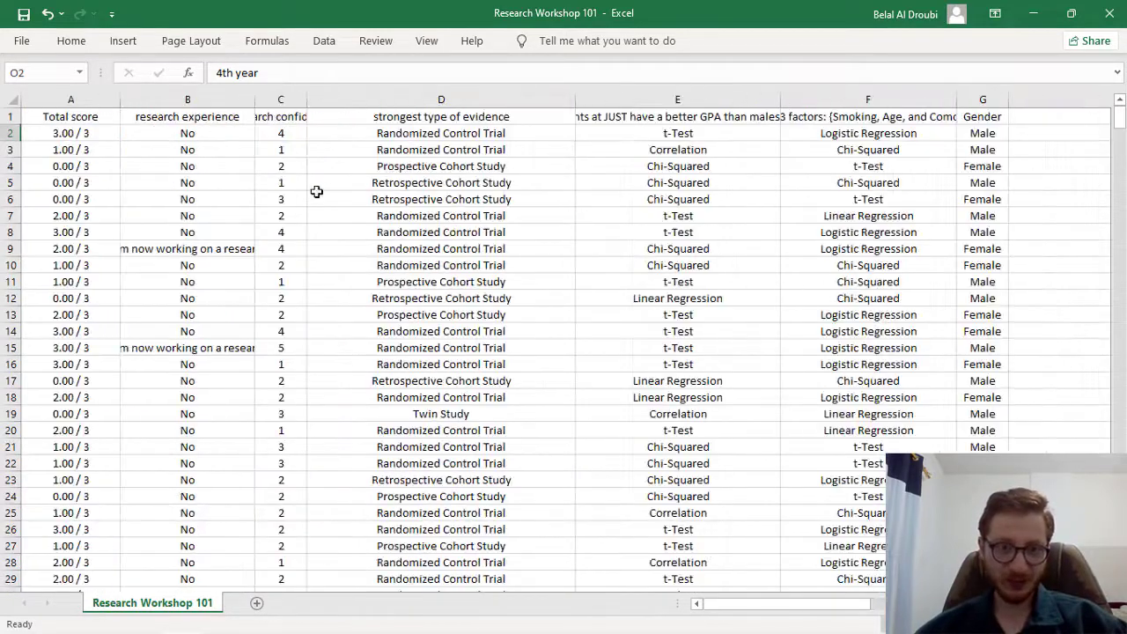
click(301, 118)
key(ctrl+shift+Down)
key(ctrl+a)
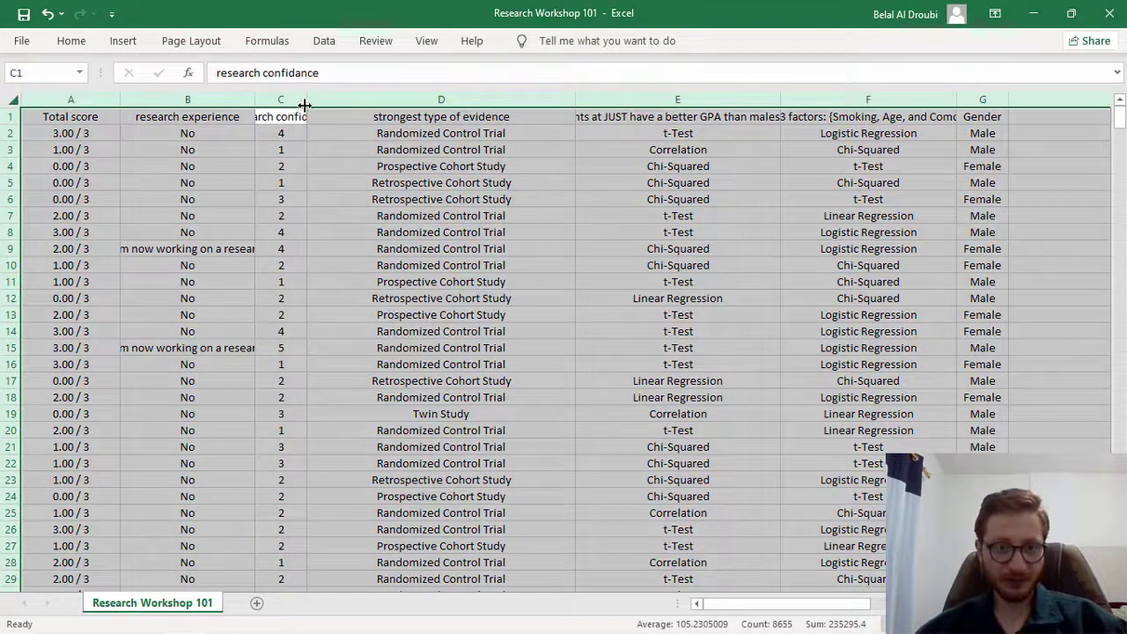
drag(304, 104, 332, 105)
click(341, 132)
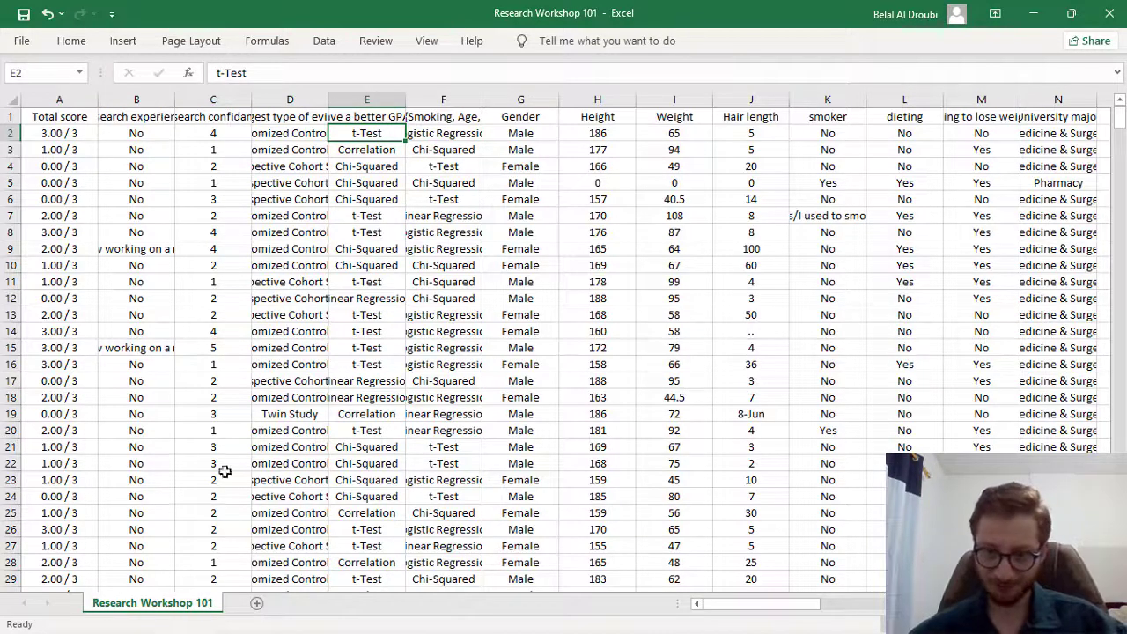
click(747, 415)
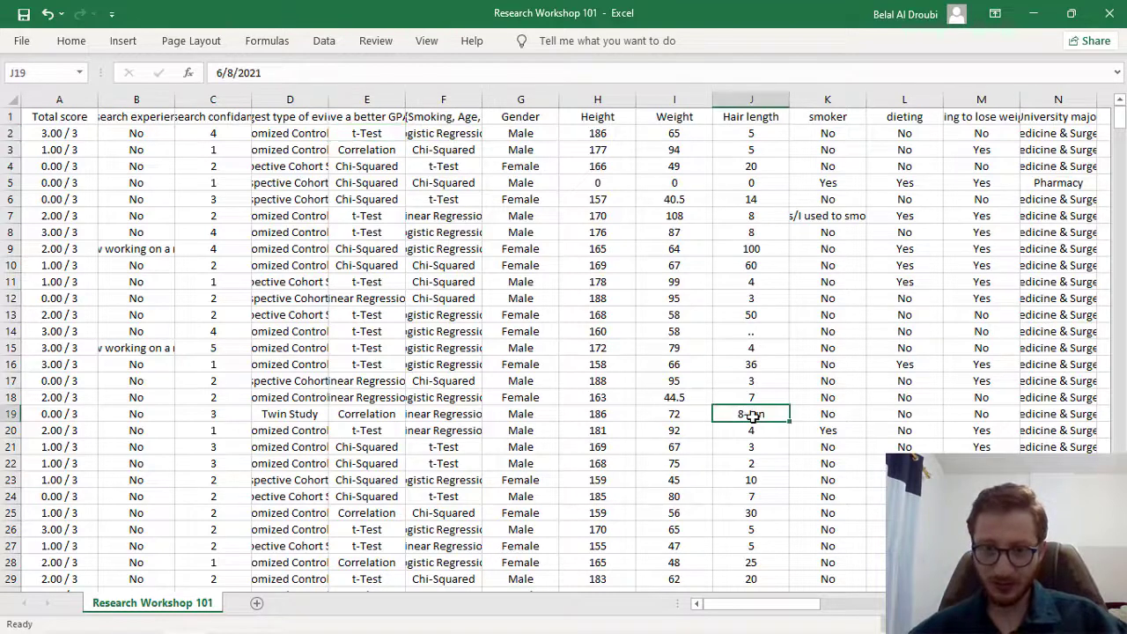
click(755, 431)
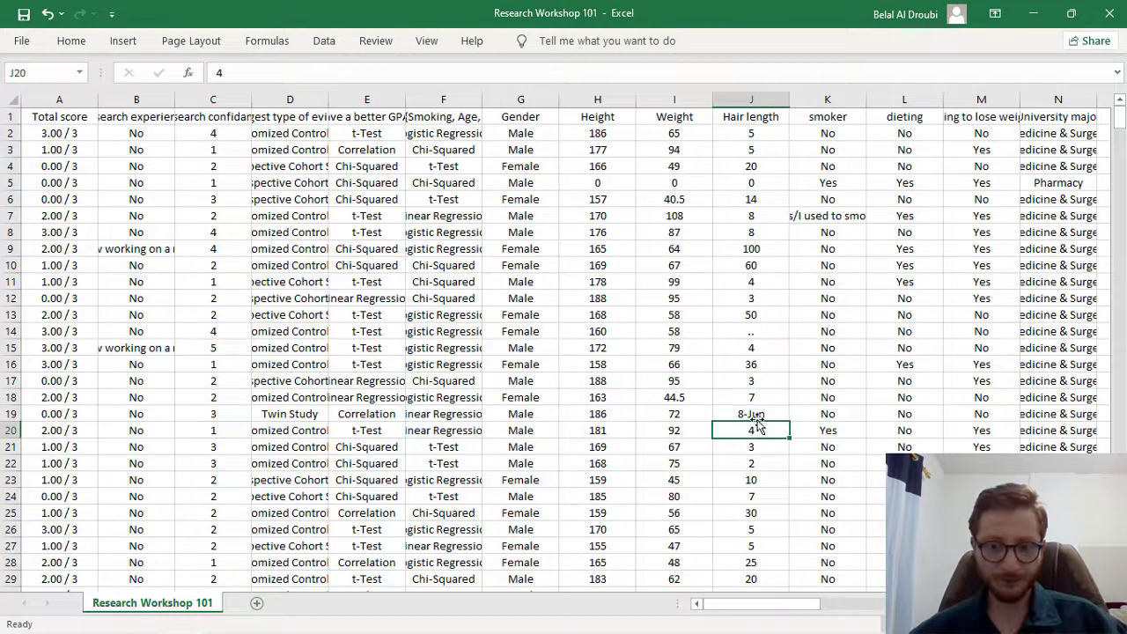
click(768, 397)
click(762, 409)
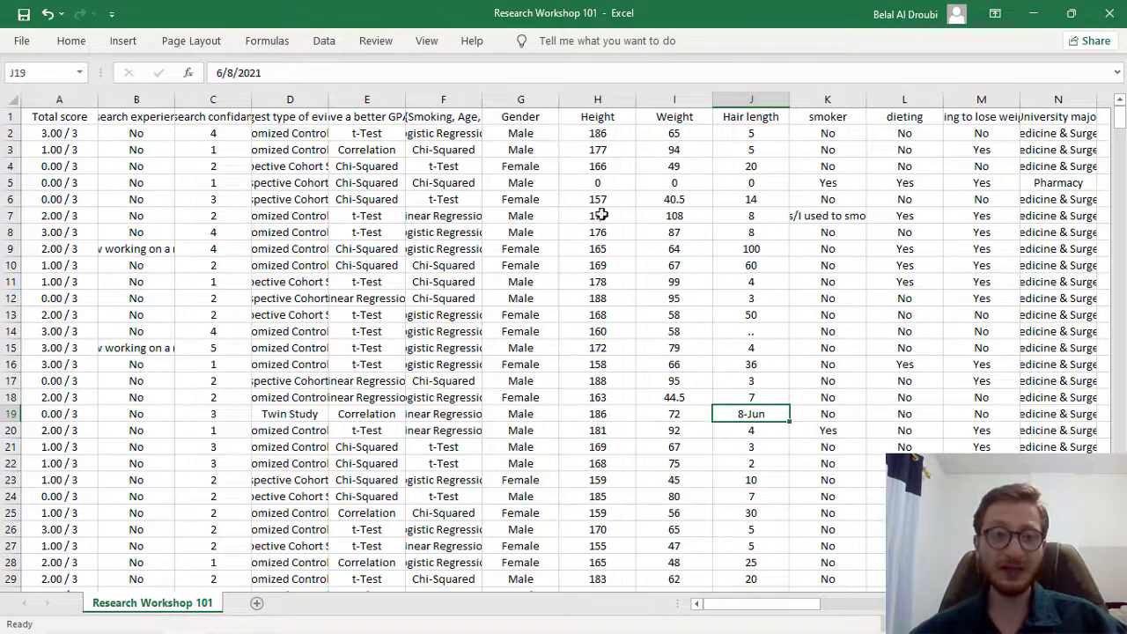
click(769, 115)
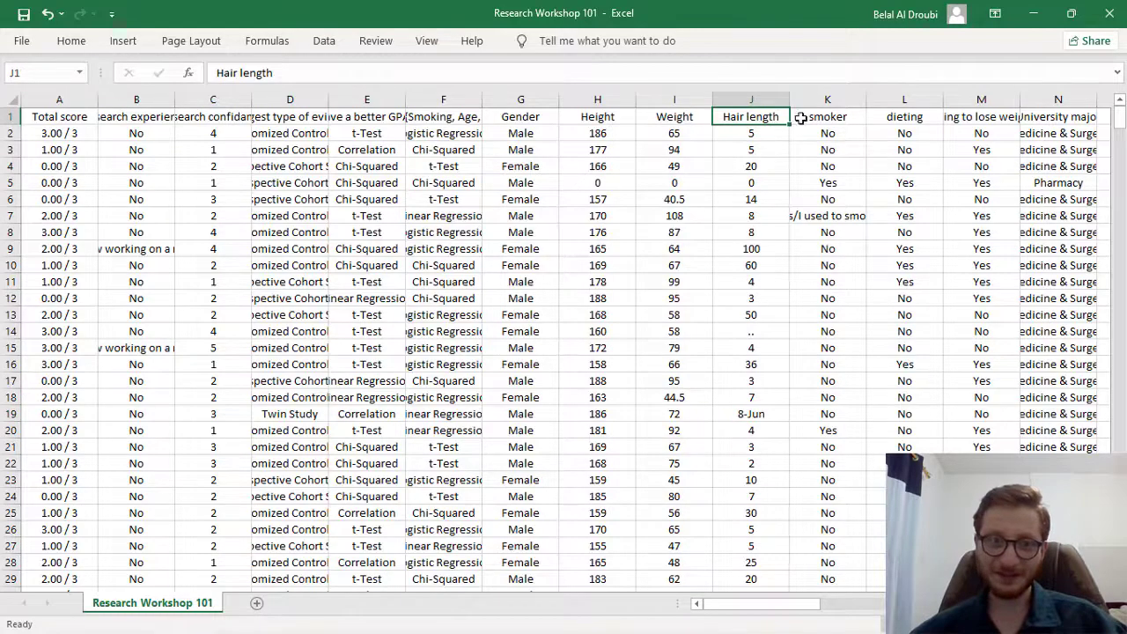
scroll(800, 115, up, 4)
scroll(800, 145, down, 5)
scroll(800, 172, down, 1)
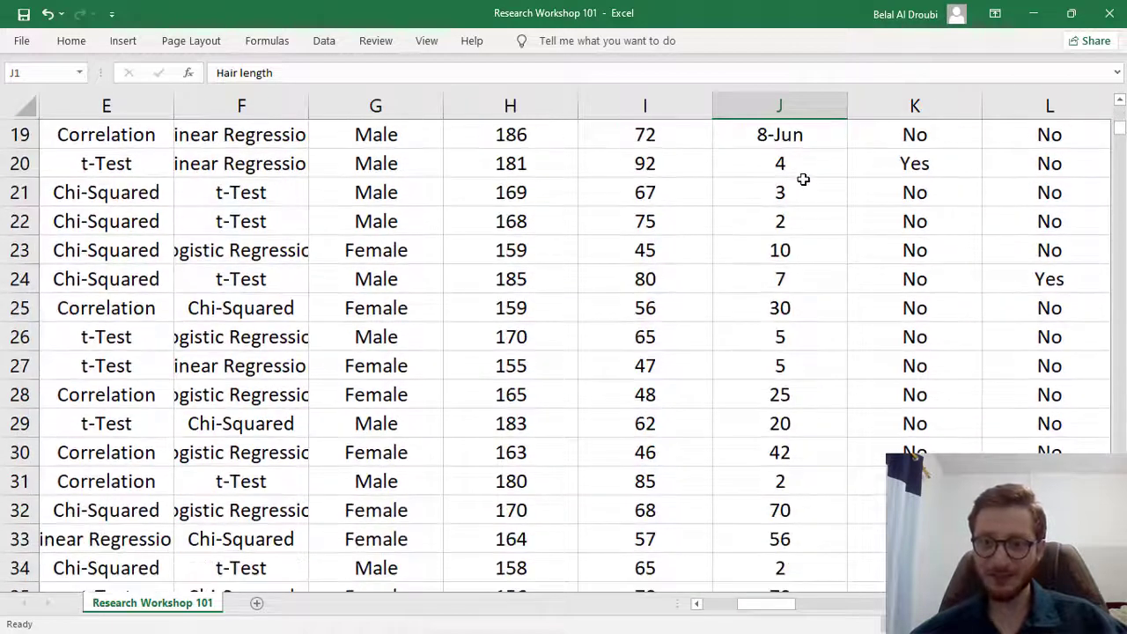
scroll(801, 207, up, 1)
click(806, 221)
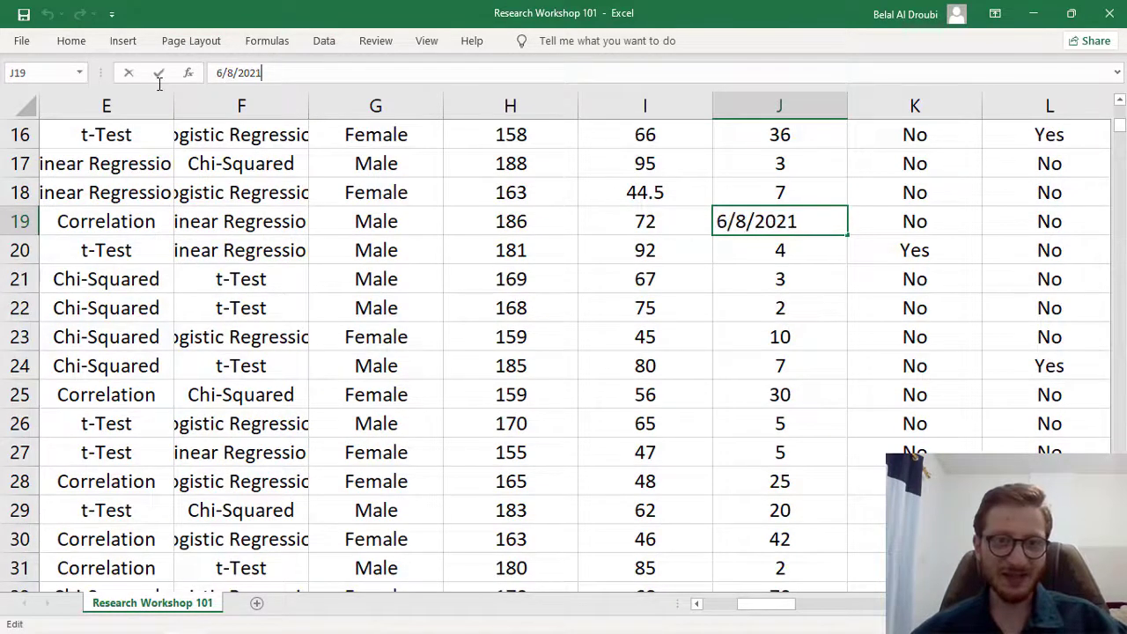
click(746, 273)
click(800, 222)
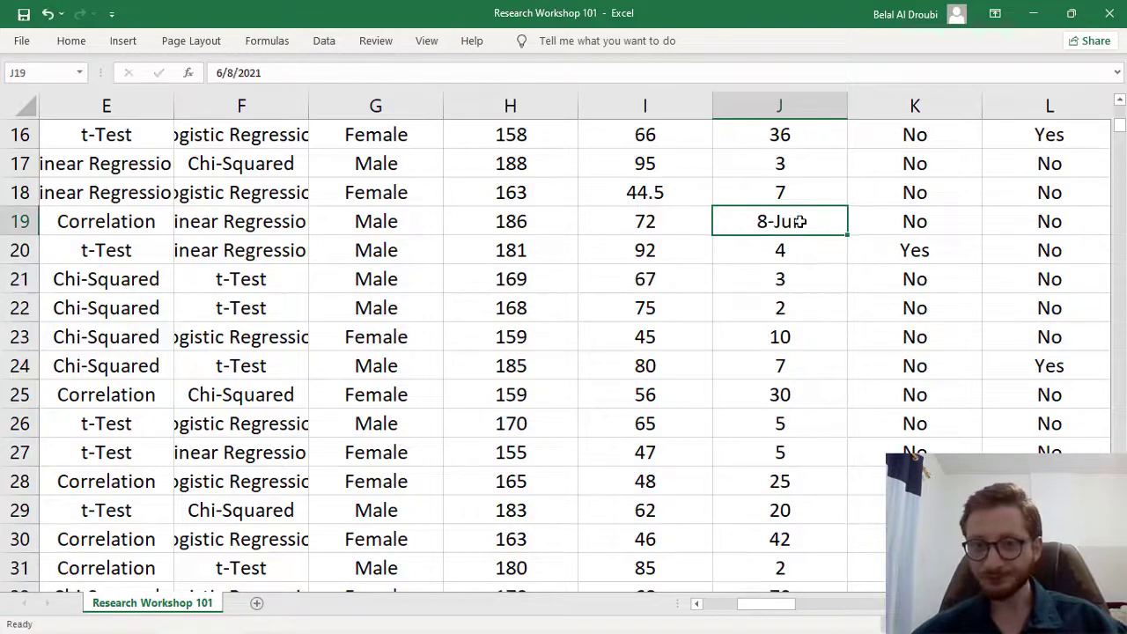
ctrl+scroll(797, 231, down, 2)
ctrl+scroll(763, 246, down, 2)
ctrl+scroll(422, 151, down, 1)
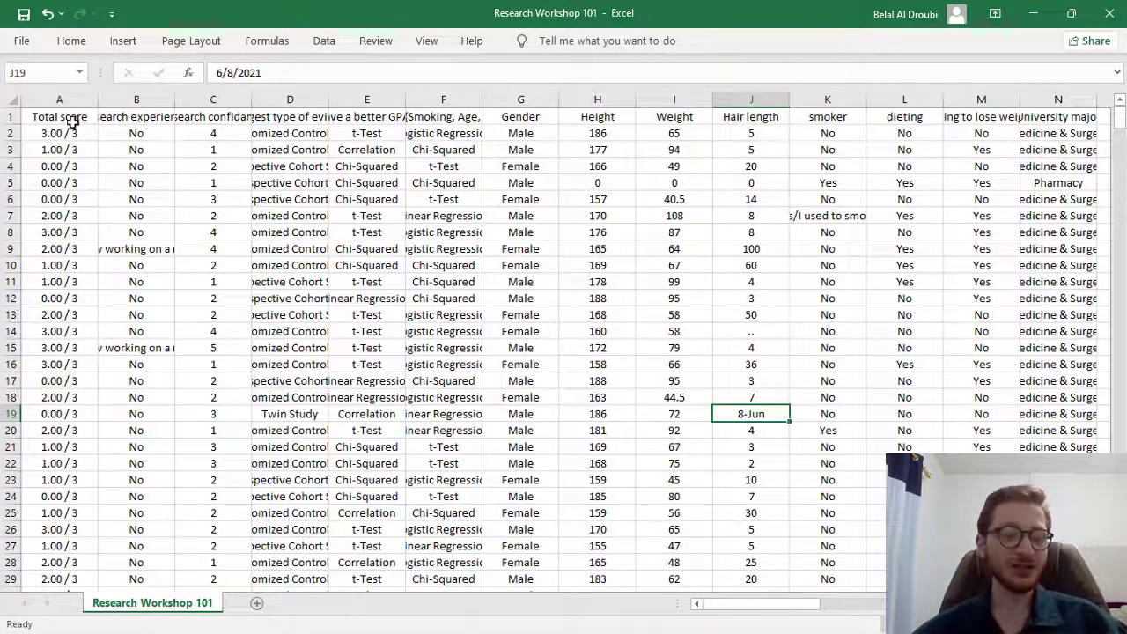
ctrl+scroll(74, 124, up, 5)
drag(106, 136, 2, 154)
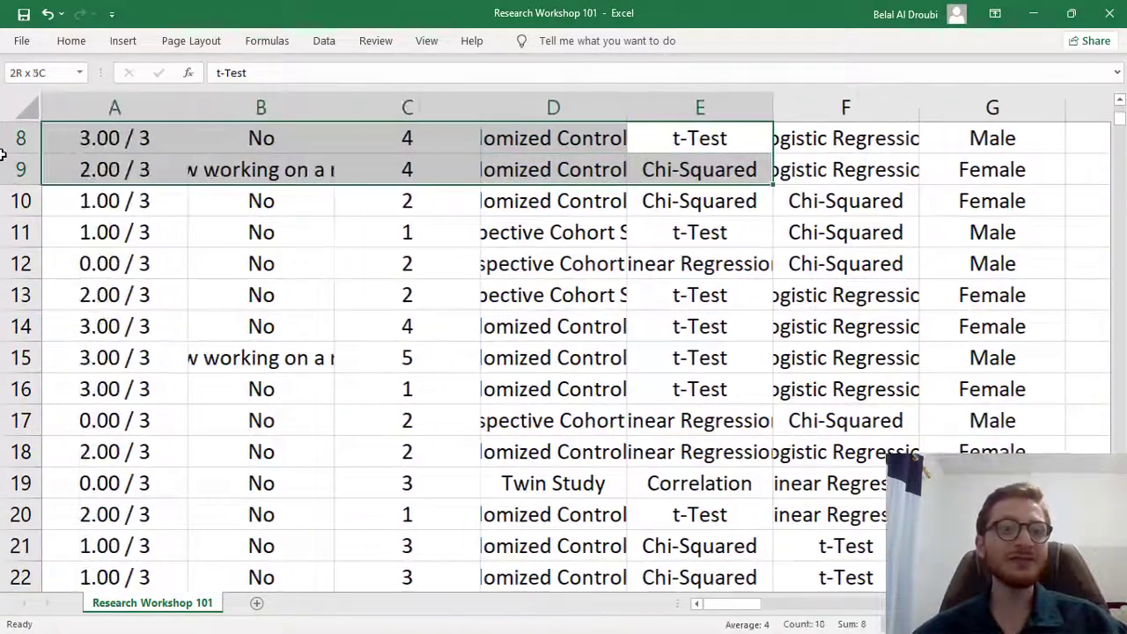
click(101, 138)
scroll(101, 138, up, 3)
click(139, 103)
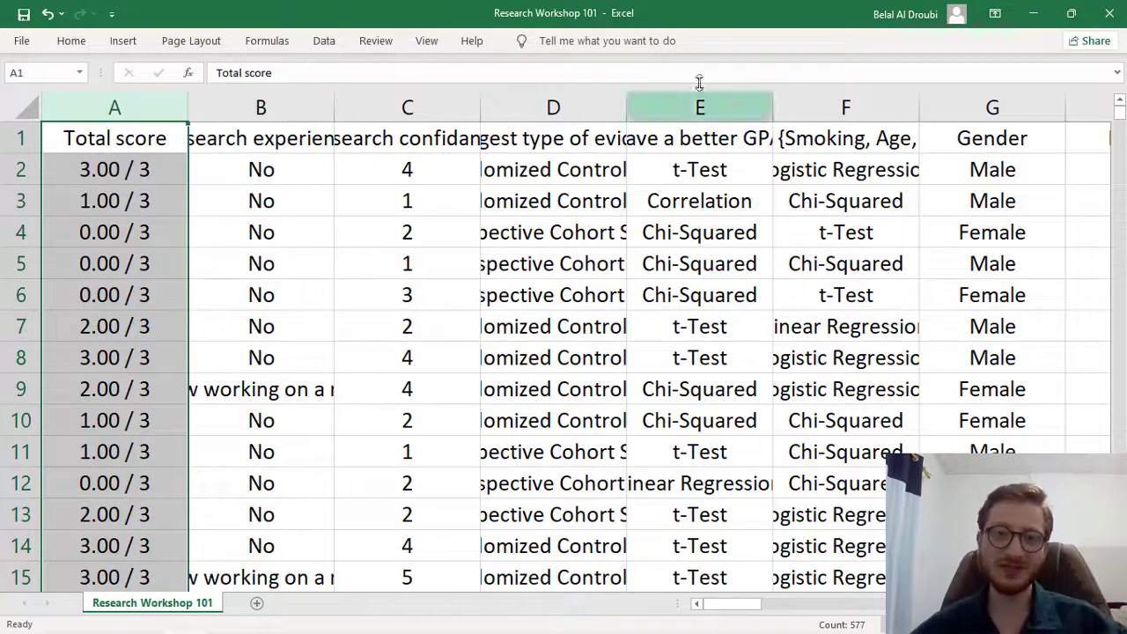
click(569, 104)
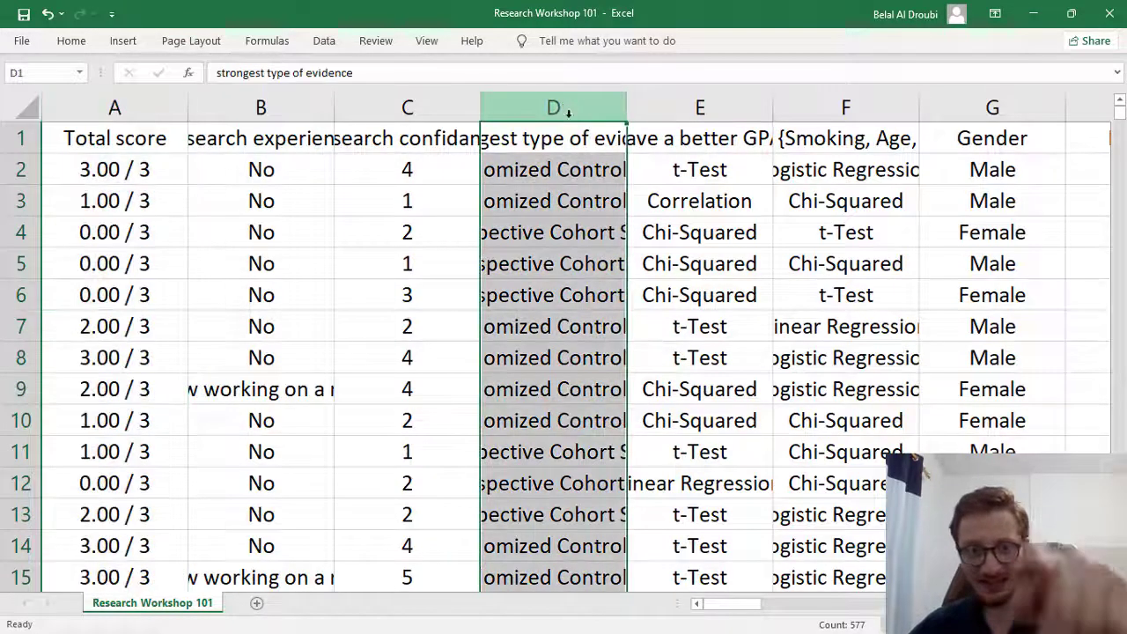
click(702, 108)
click(805, 101)
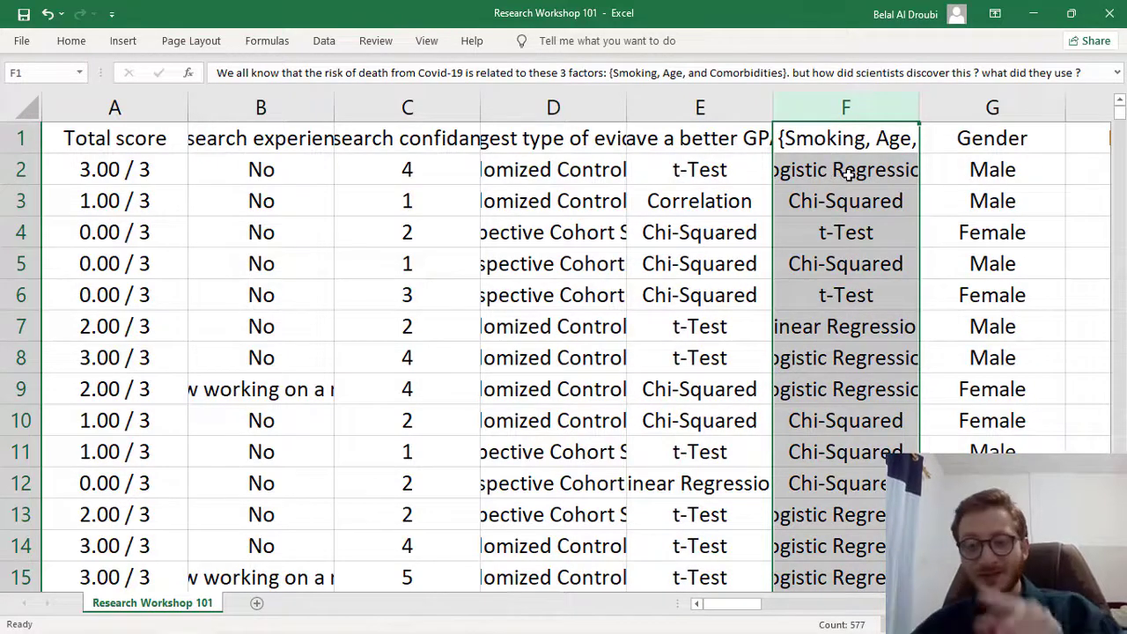
click(847, 173)
click(582, 176)
drag(113, 172, 119, 264)
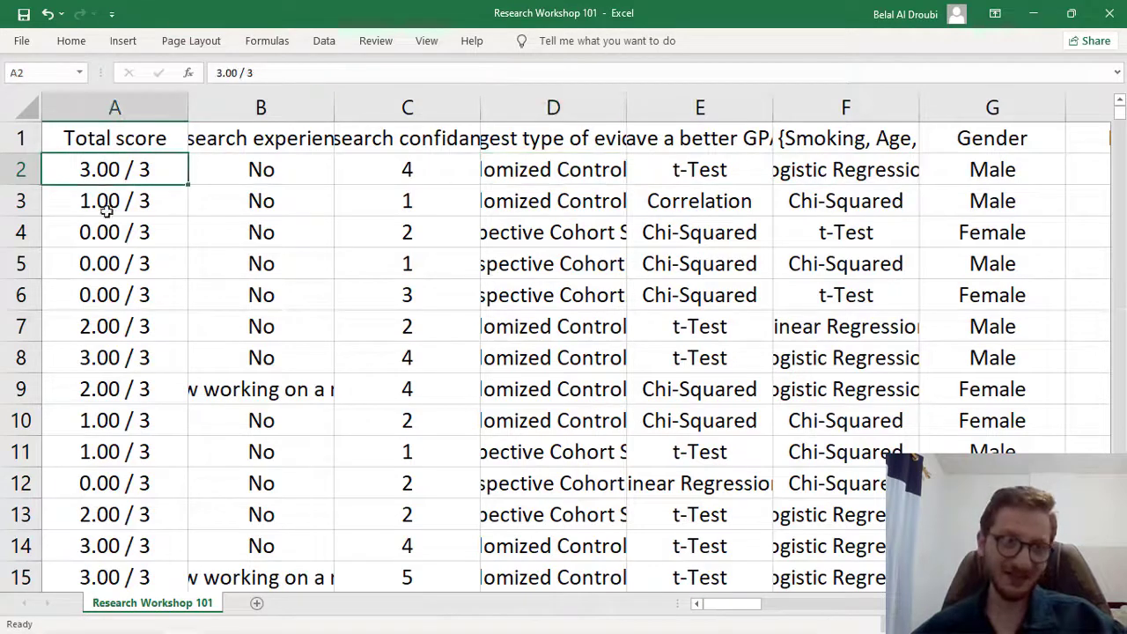
click(121, 104)
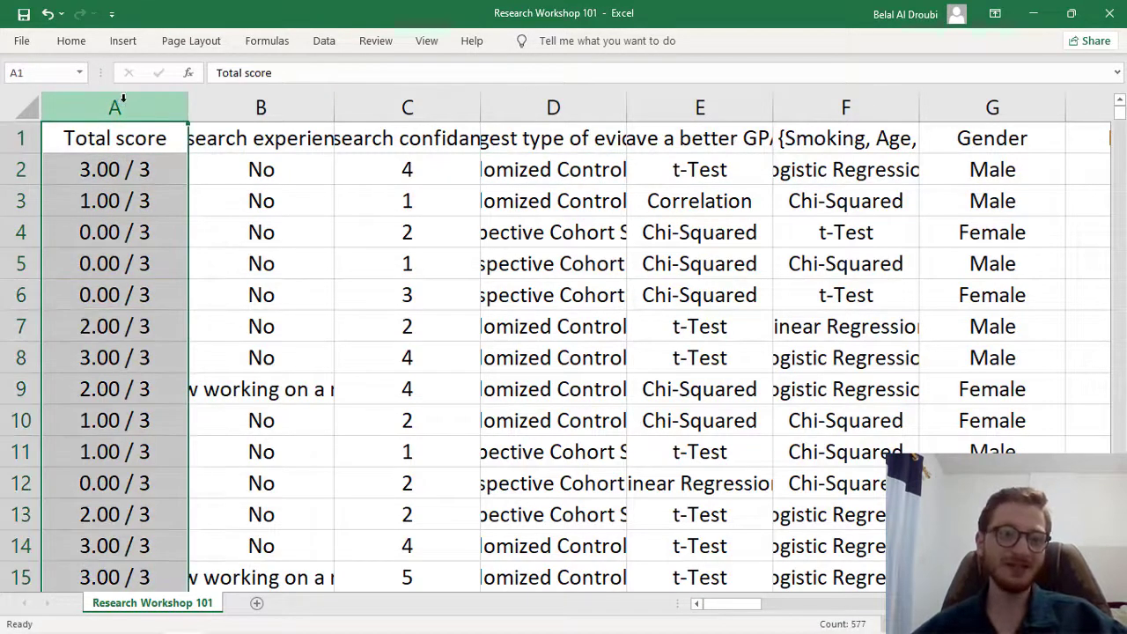
Hide the Total score, research experience and research confidence columns (A–C)
right_click(124, 102)
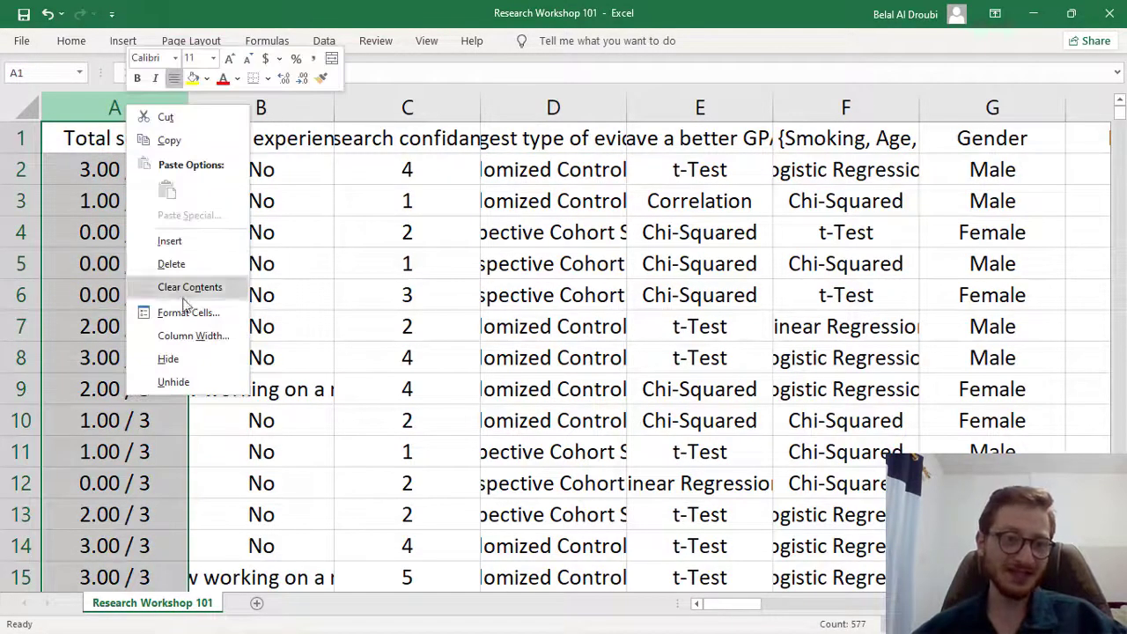
click(168, 359)
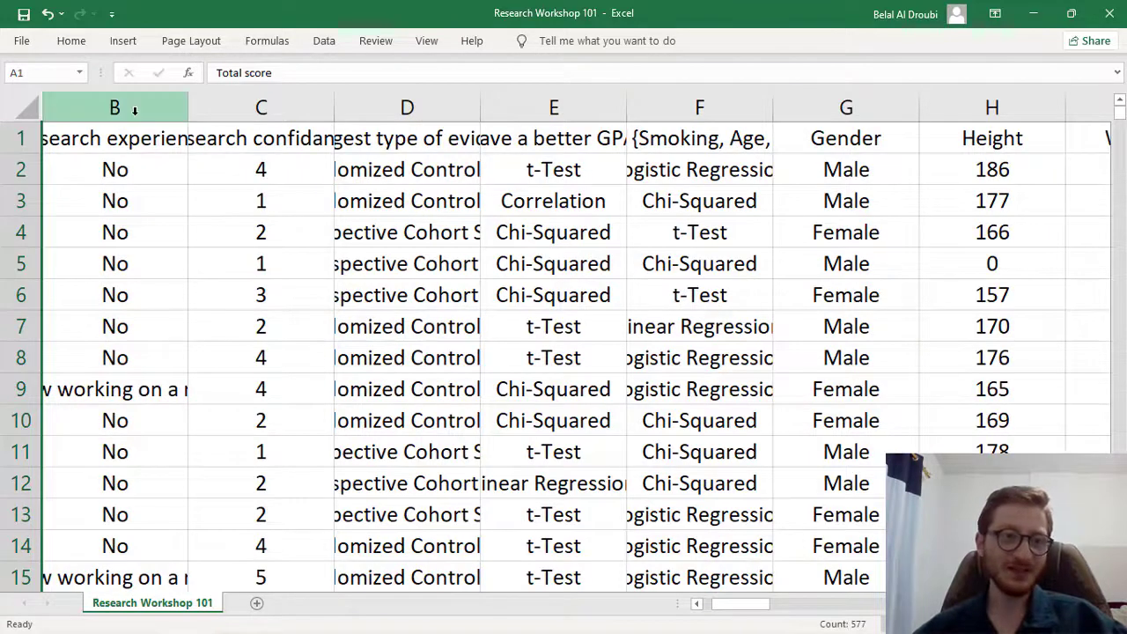
click(143, 146)
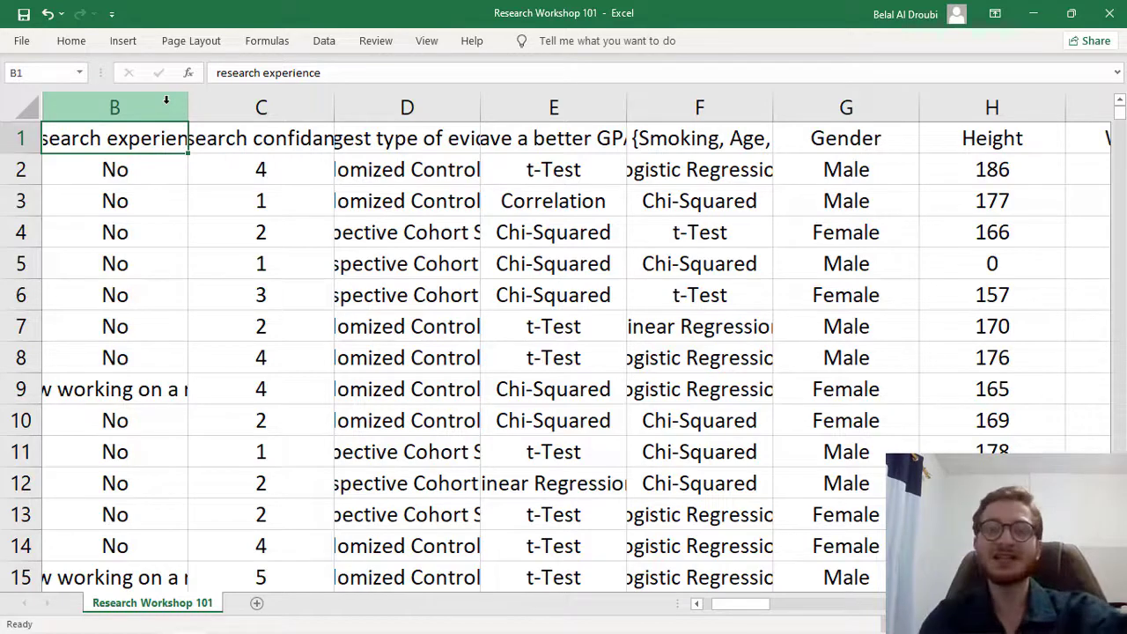
right_click(165, 99)
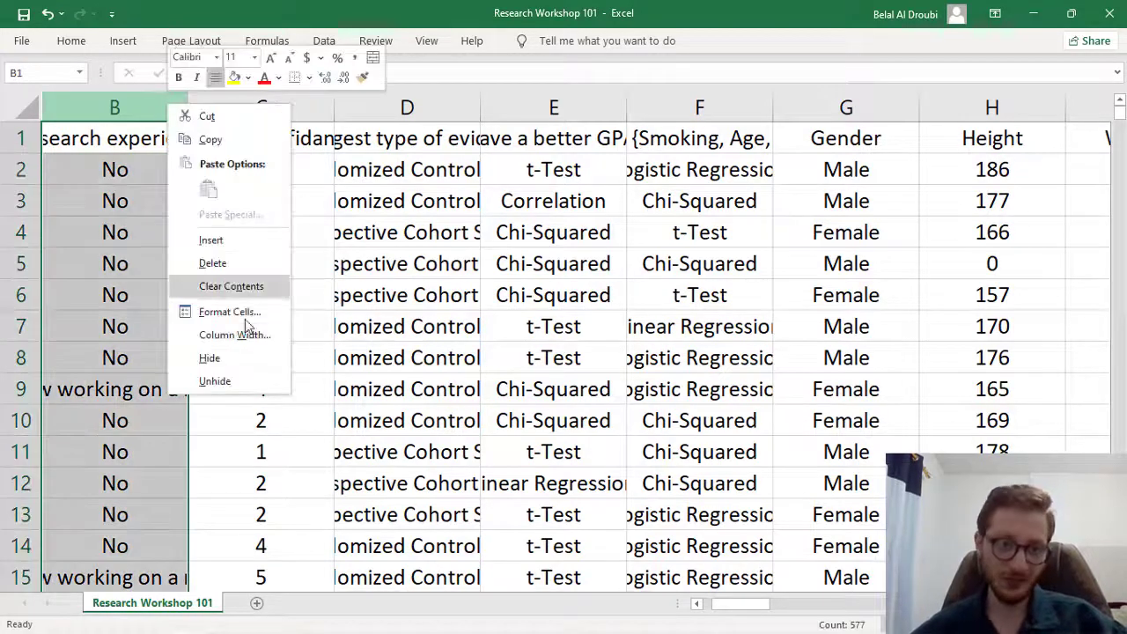
click(220, 358)
click(121, 109)
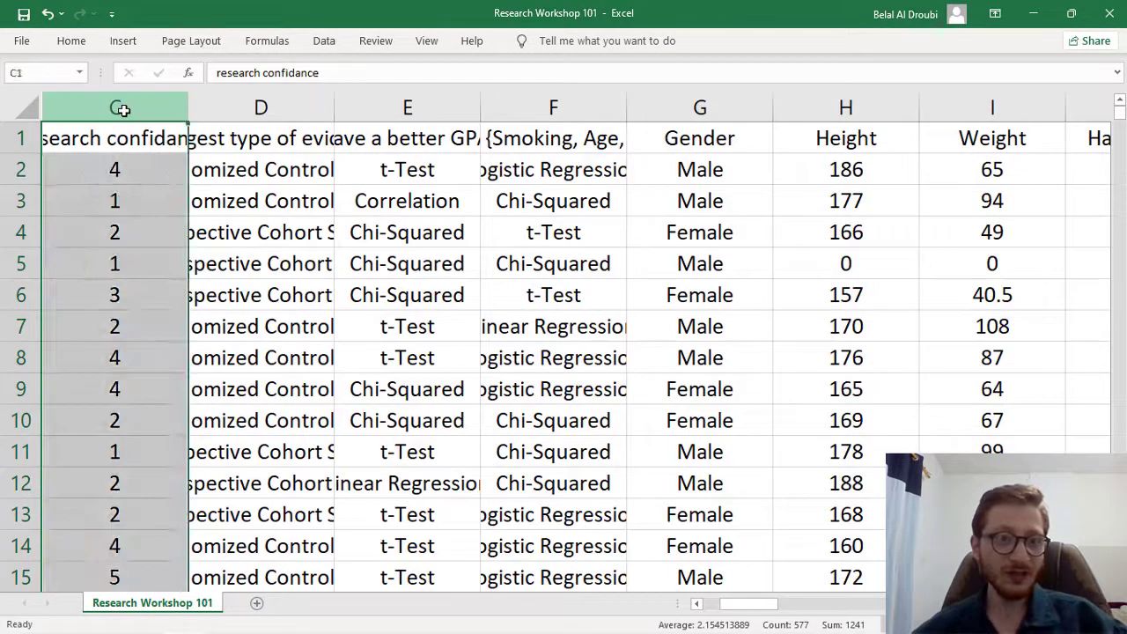
right_click(124, 109)
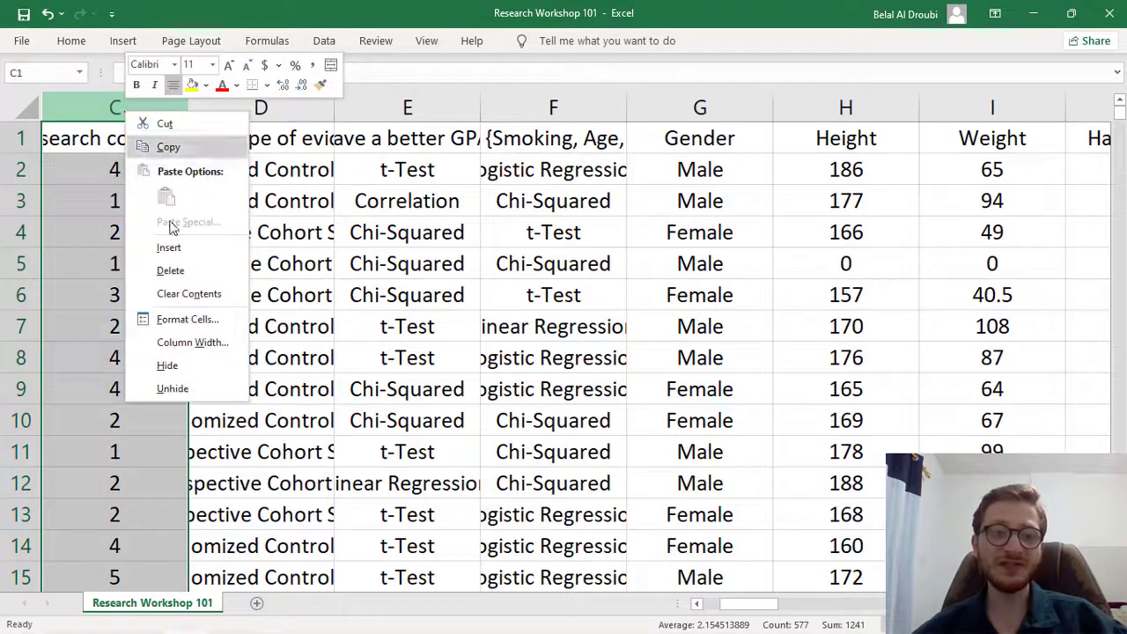
click(205, 369)
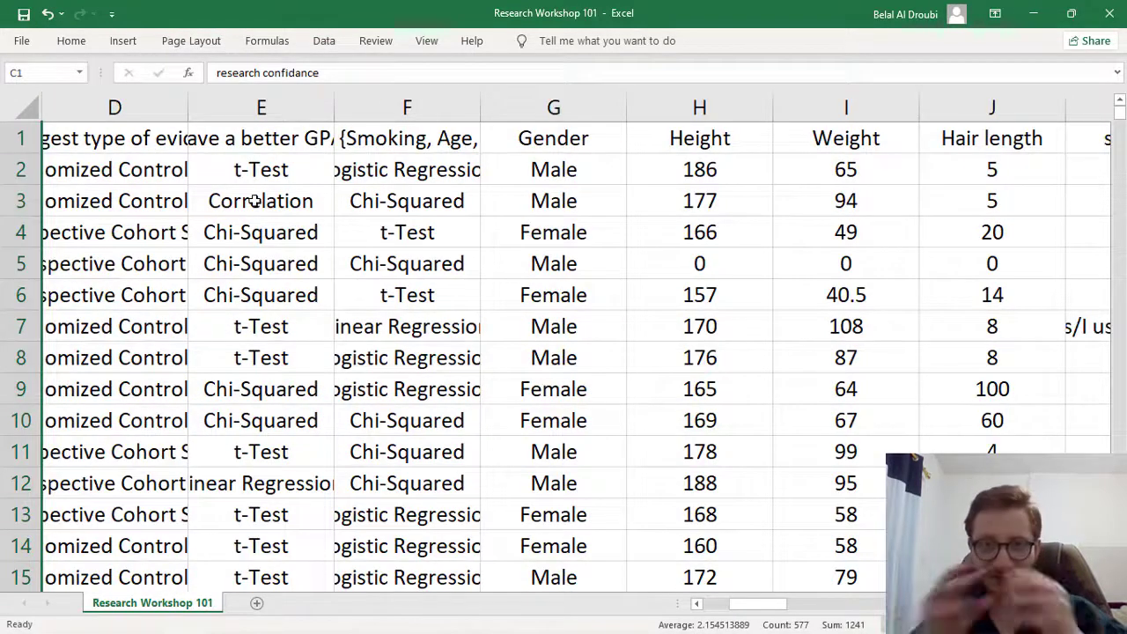
Hide columns D through G, up to and including Gender
mouse_move(164, 108)
mouse_down()
mouse_move(372, 121)
mouse_move(524, 107)
mouse_up()
right_click(532, 109)
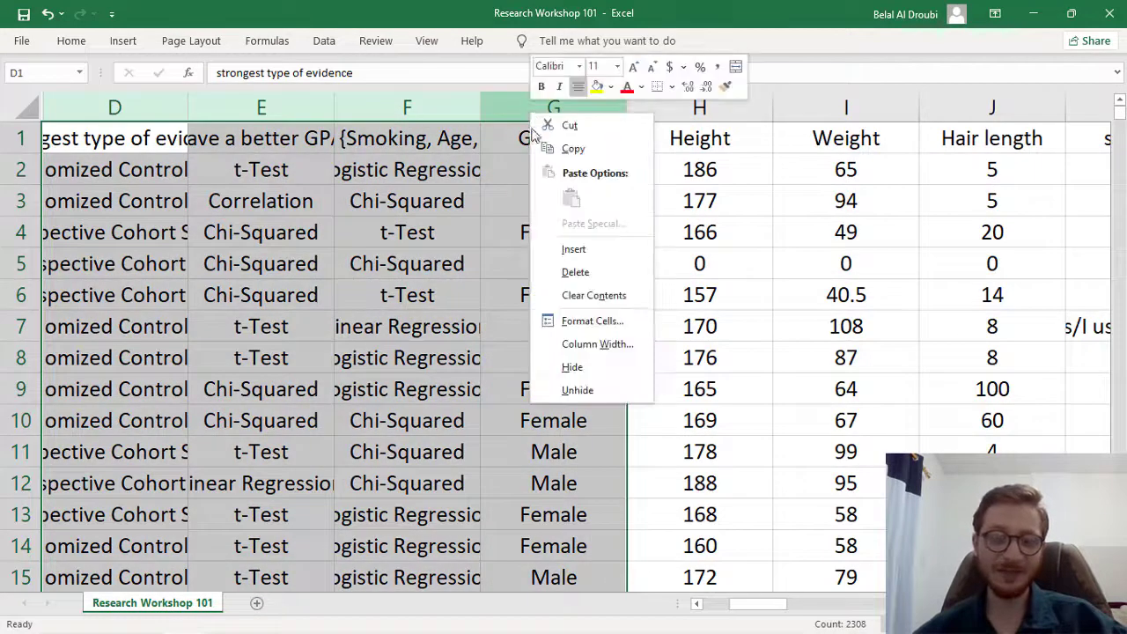
click(572, 368)
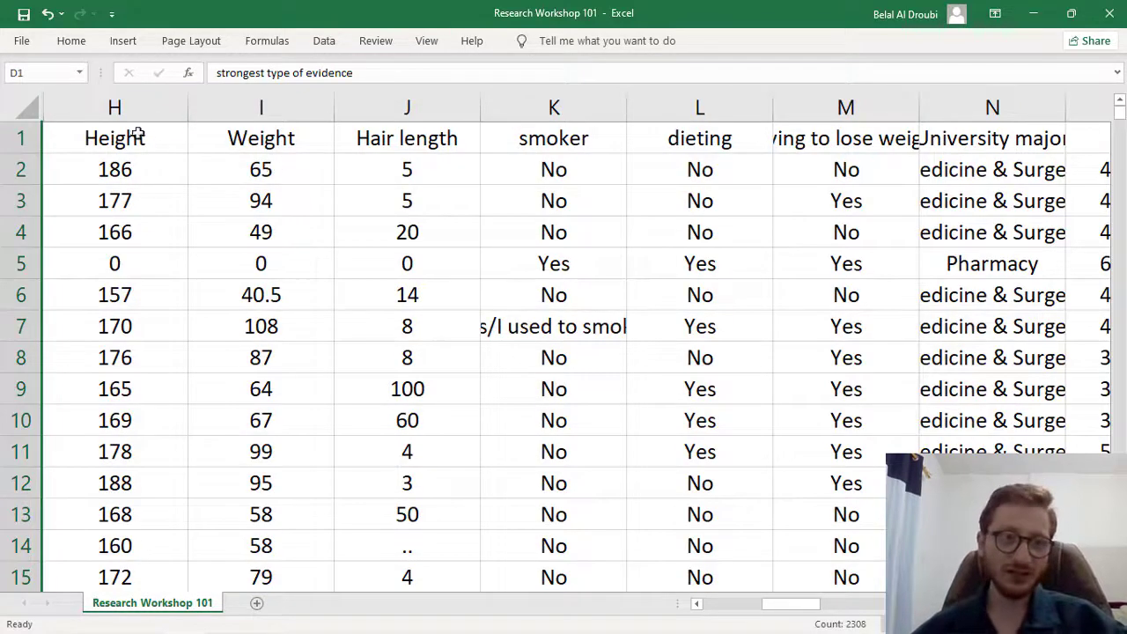
Fill the entire header row 1 with yellow
drag(136, 132, 379, 141)
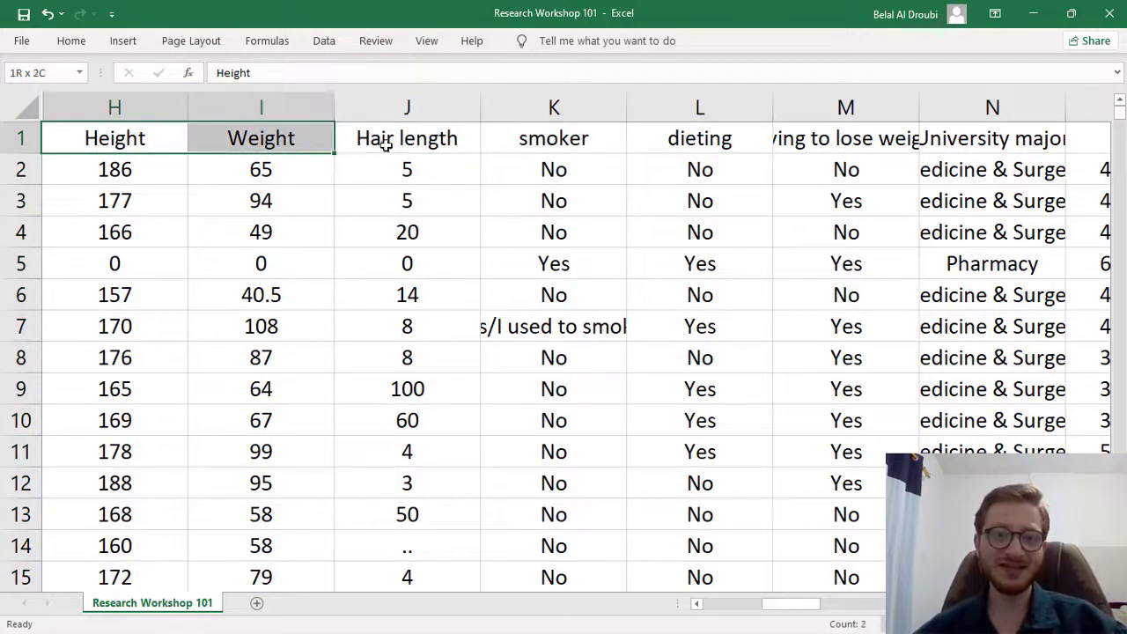
click(105, 145)
click(203, 139)
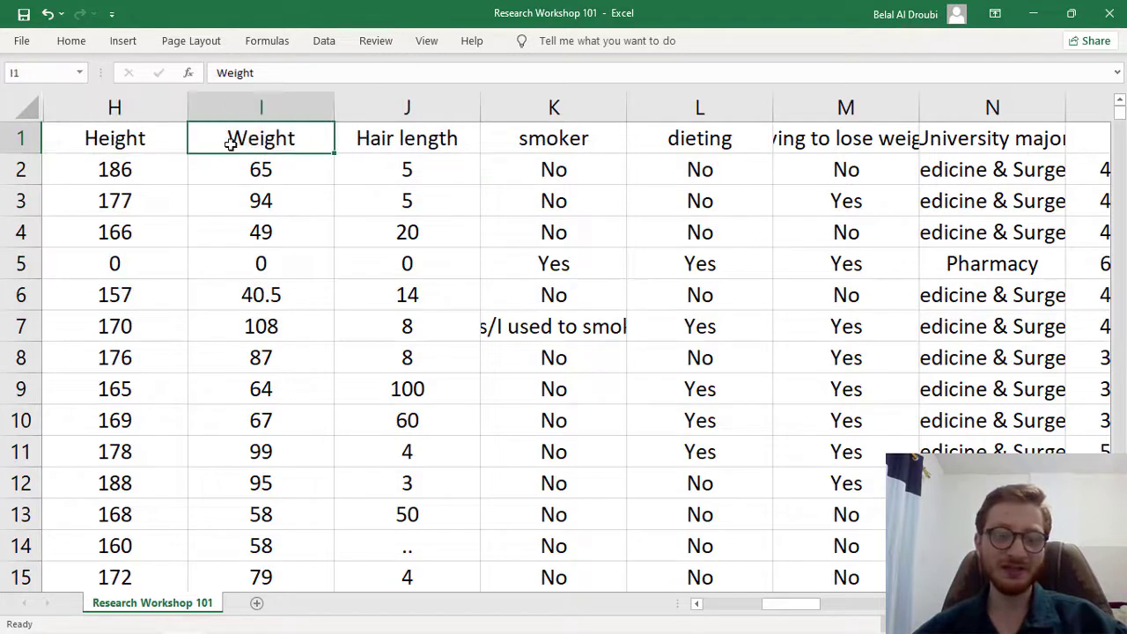
click(166, 144)
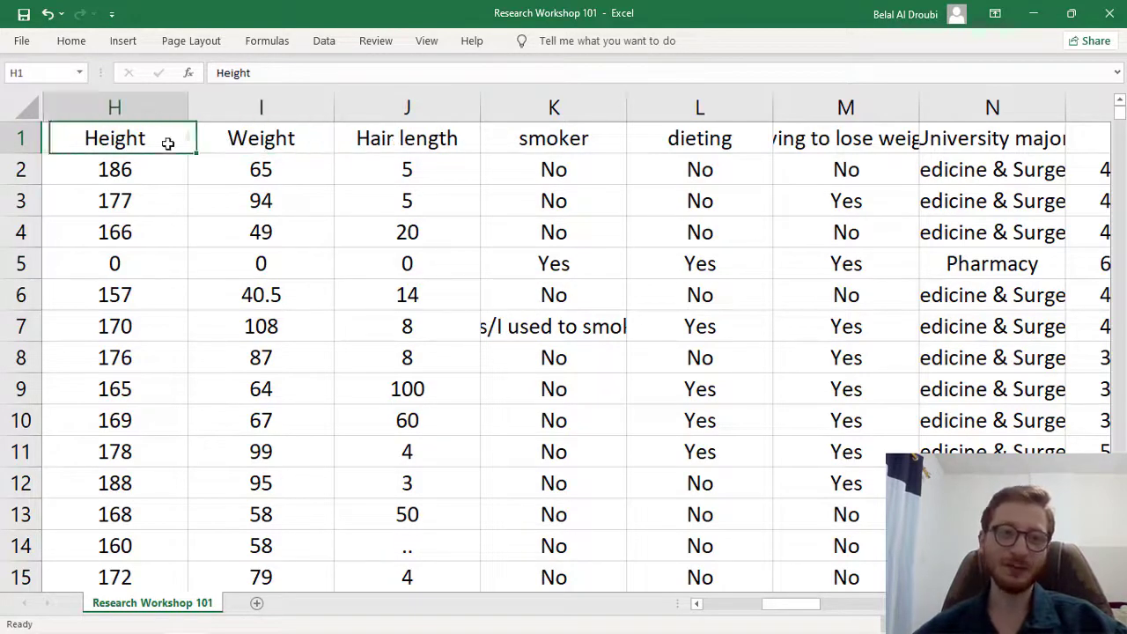
click(220, 141)
click(410, 141)
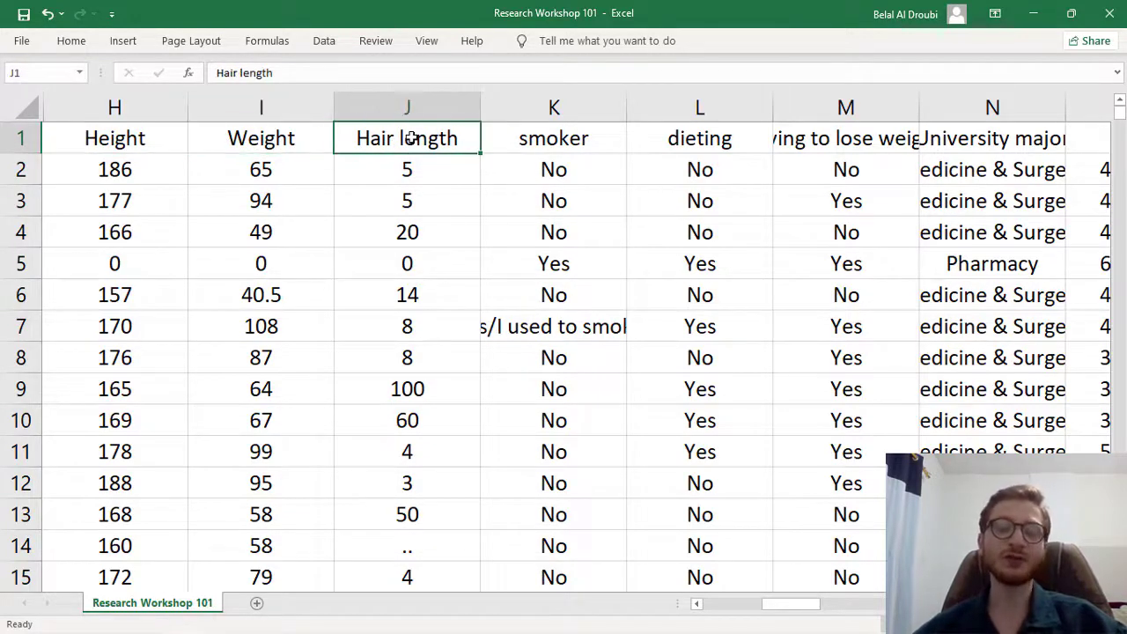
click(20, 138)
right_click(21, 142)
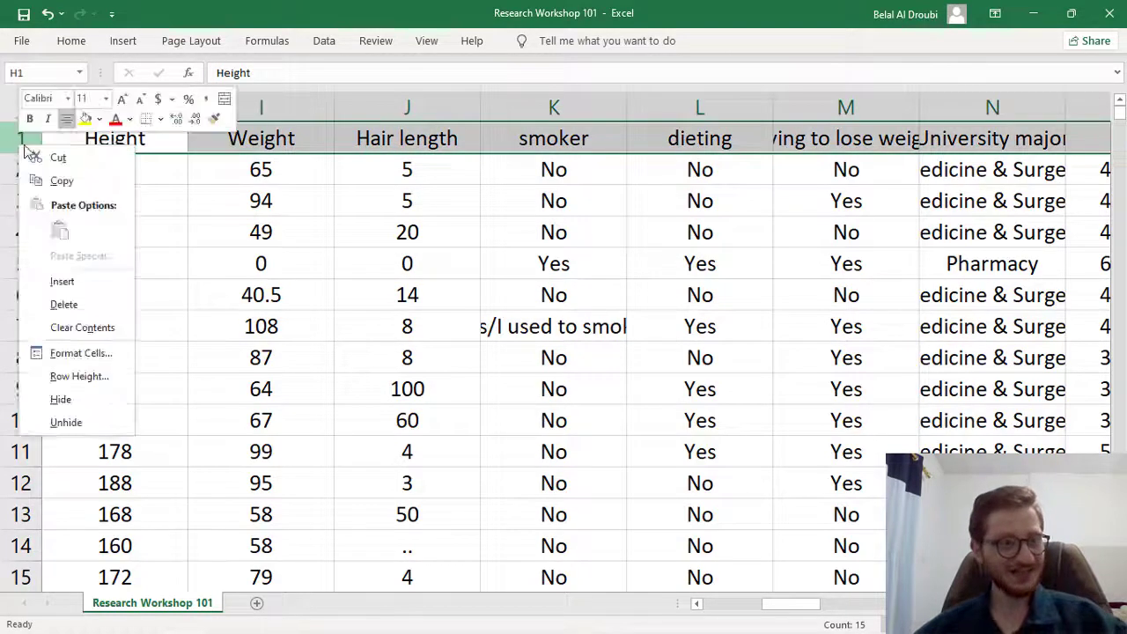
click(85, 118)
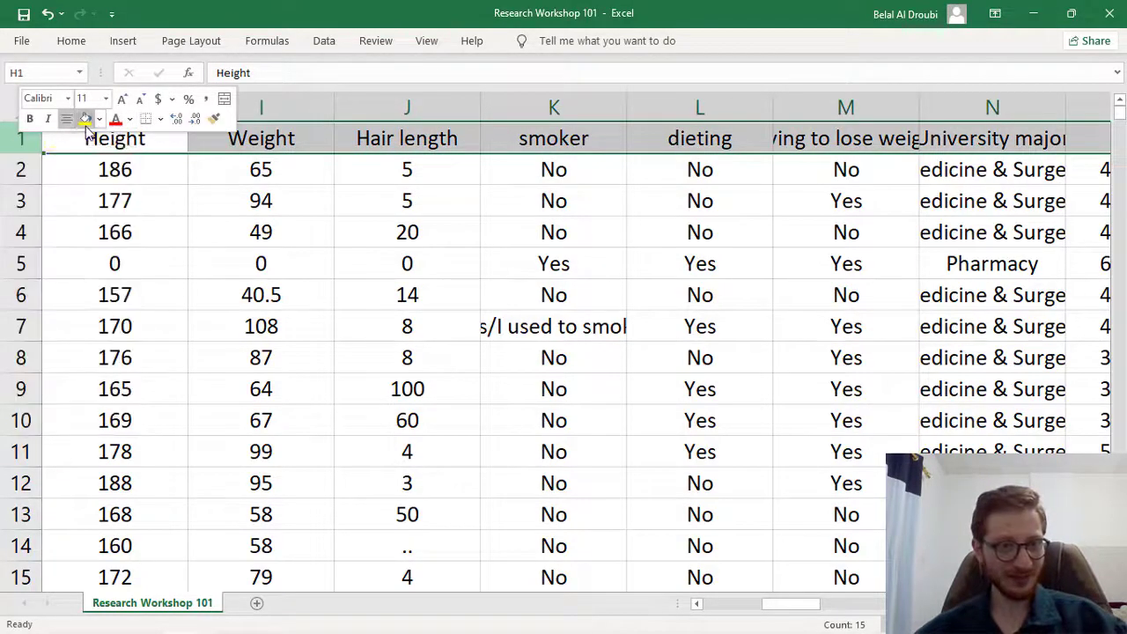
click(182, 195)
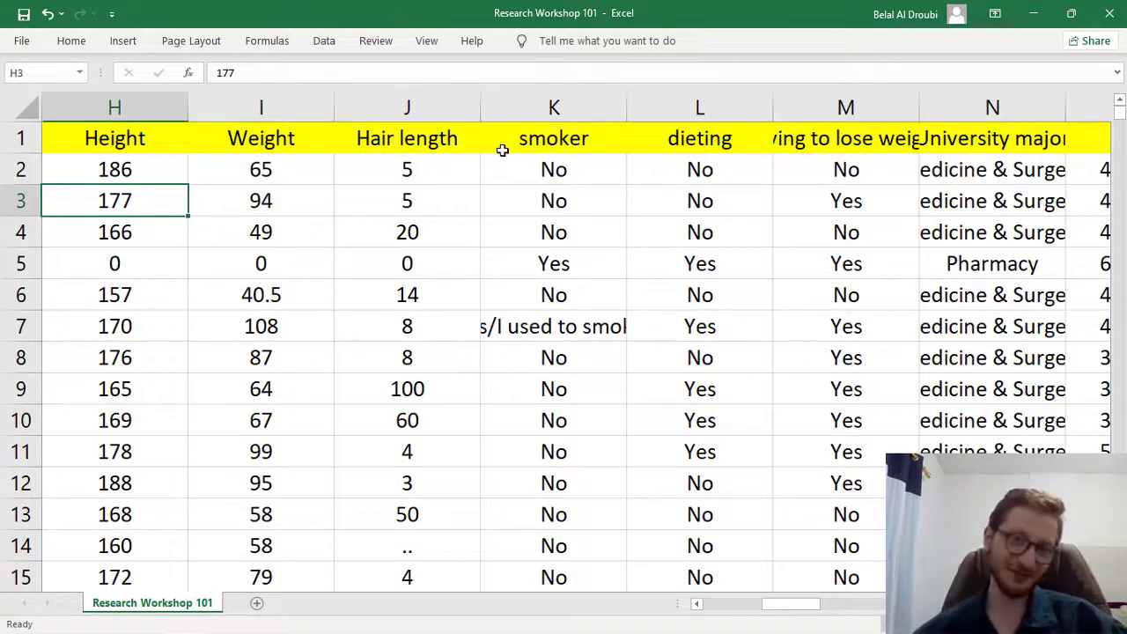
Select the Hair length values in rows 2–10, then the Height, Weight and Hair length headers
click(446, 143)
drag(437, 172, 406, 421)
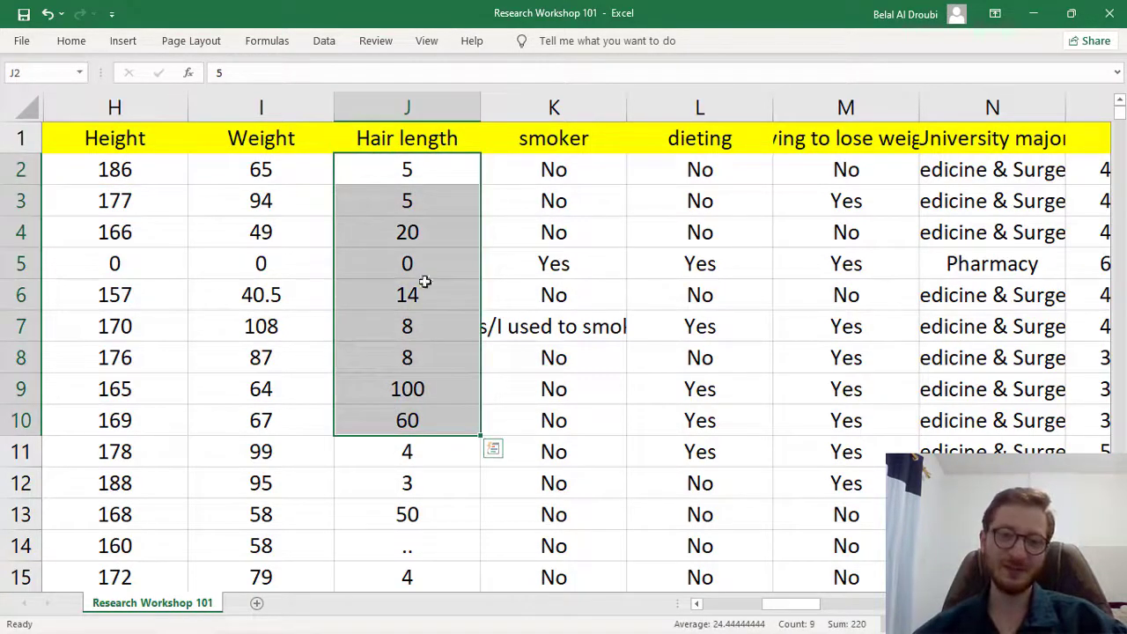
click(432, 140)
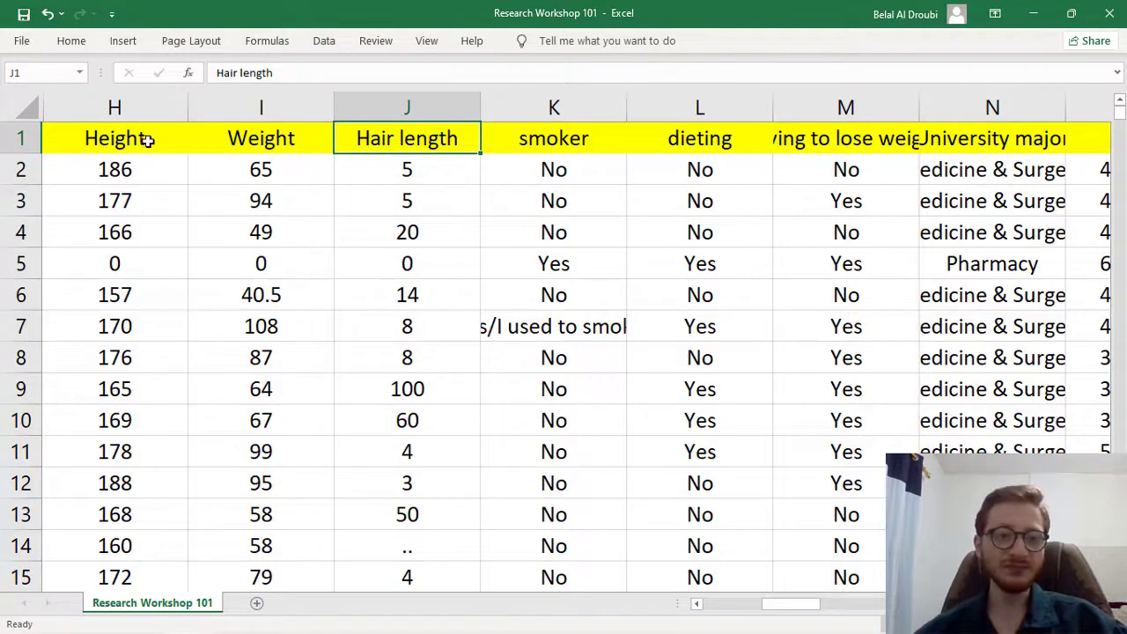
drag(148, 141, 445, 138)
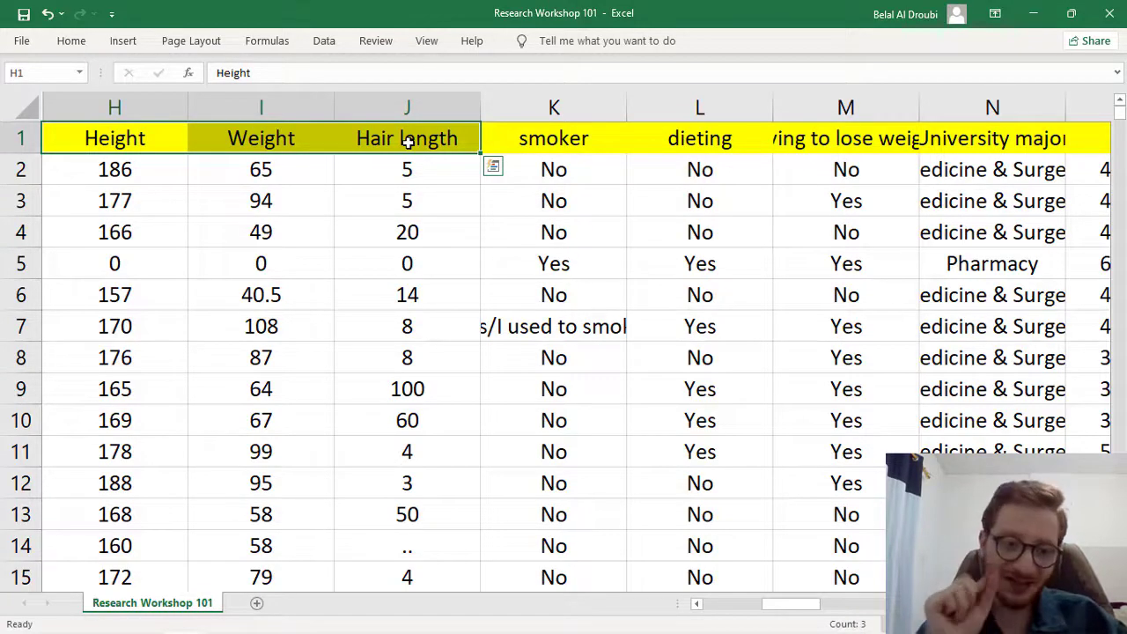
key(alt+Tab)
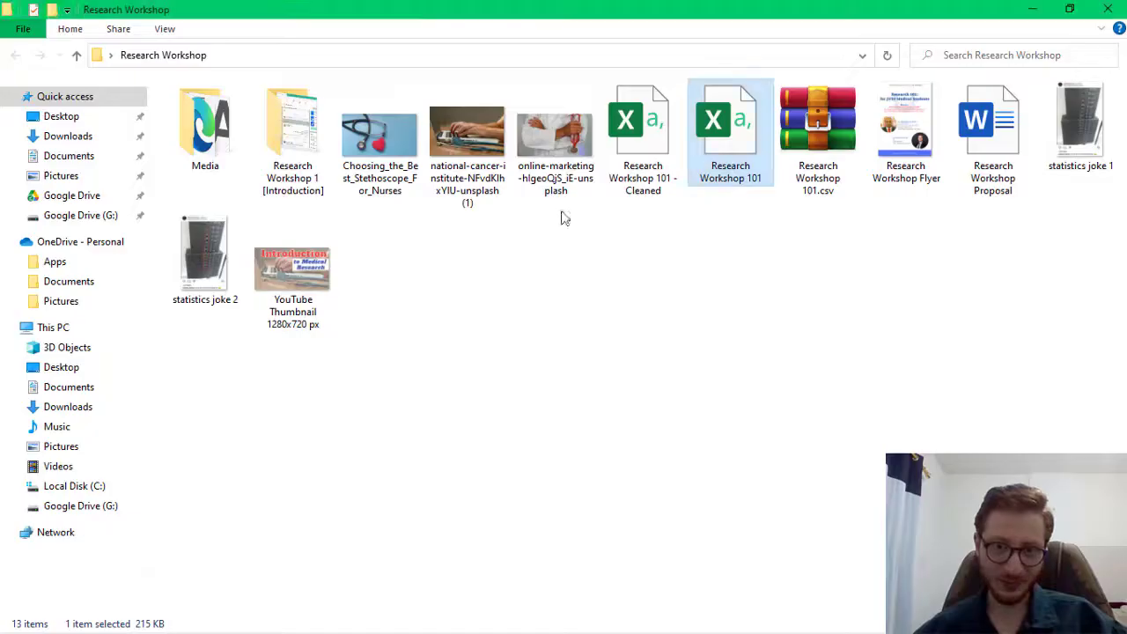
key(alt+Tab)
click(498, 313)
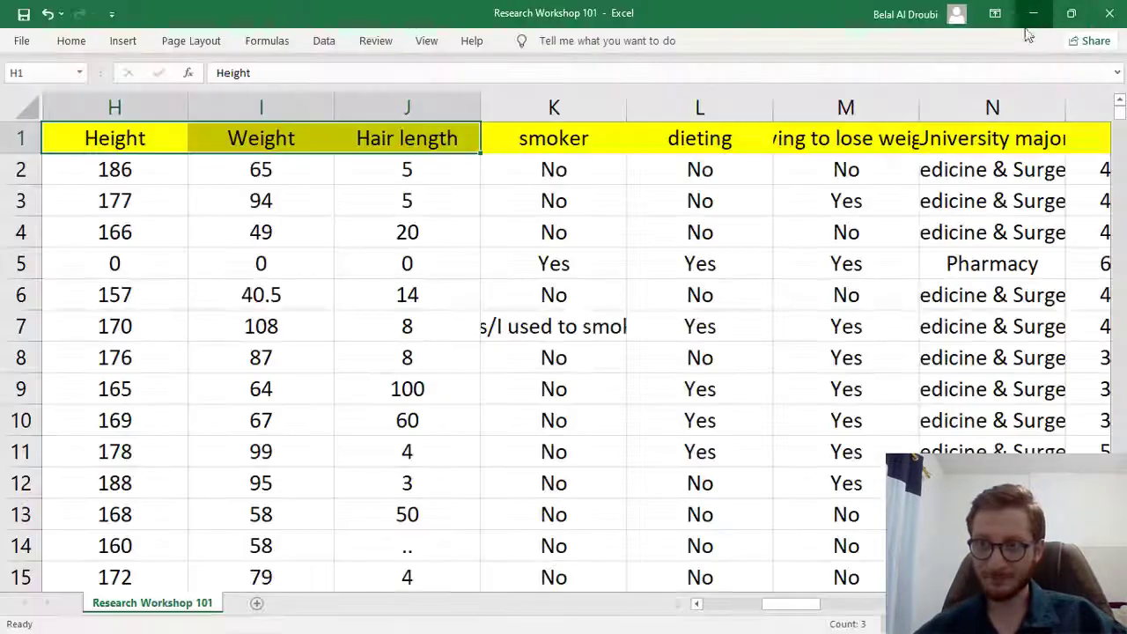
click(1033, 7)
click(1037, 13)
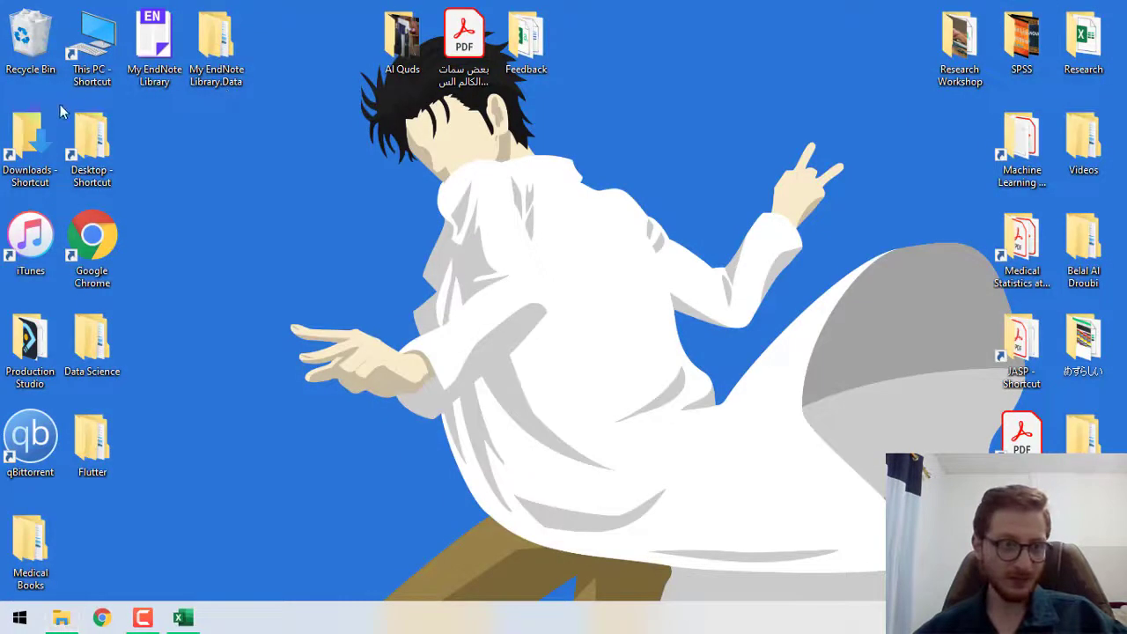
double_click(79, 142)
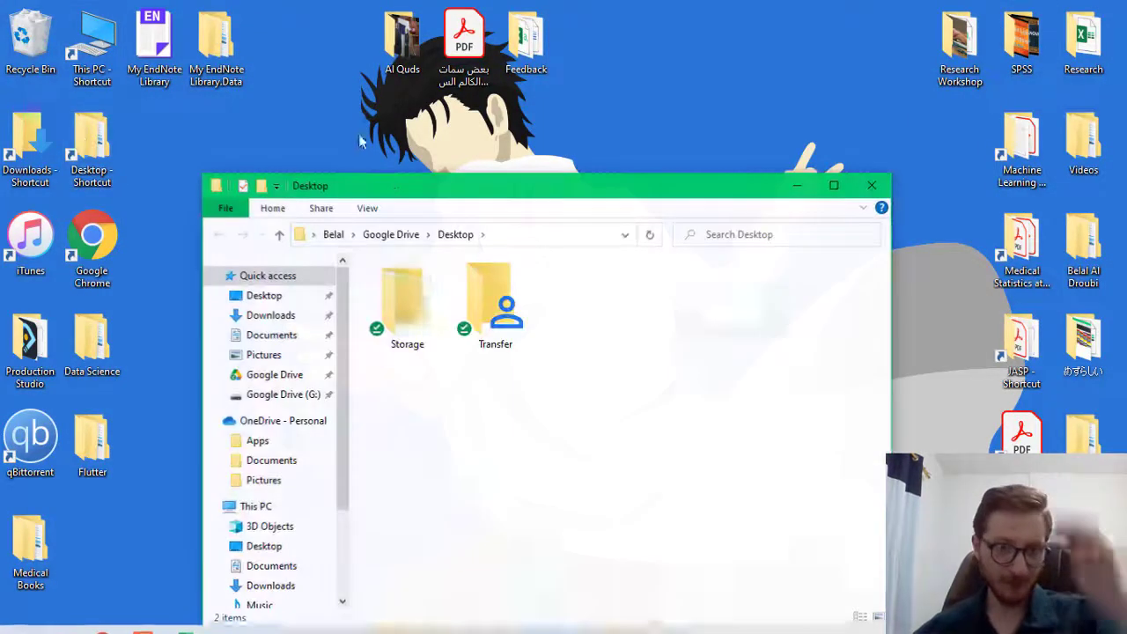
double_click(419, 337)
click(500, 358)
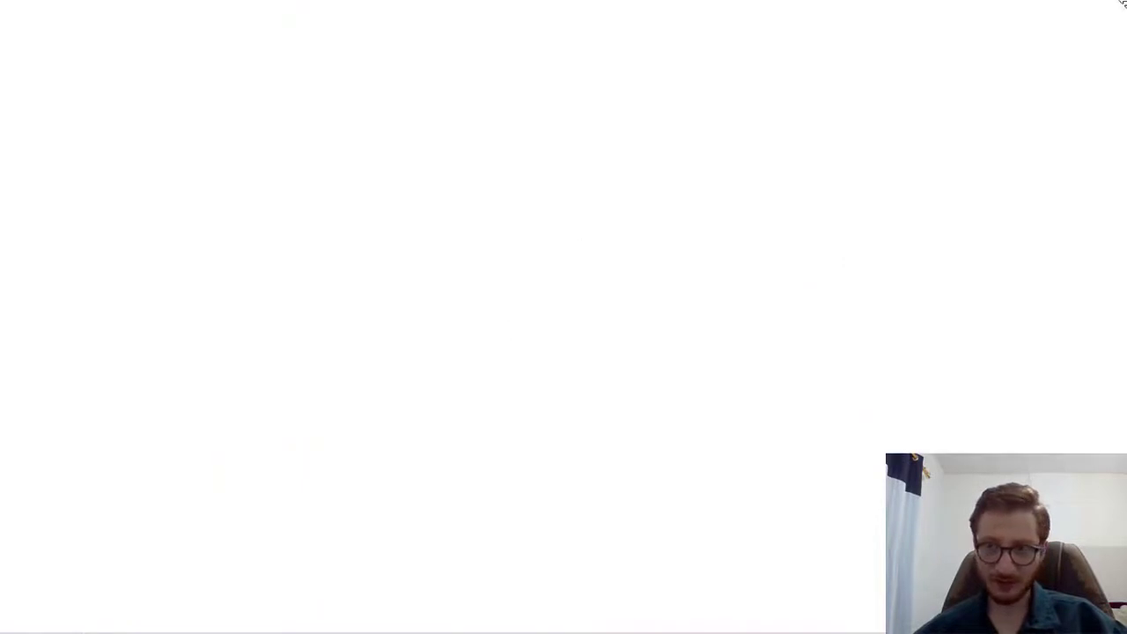
click(1109, 14)
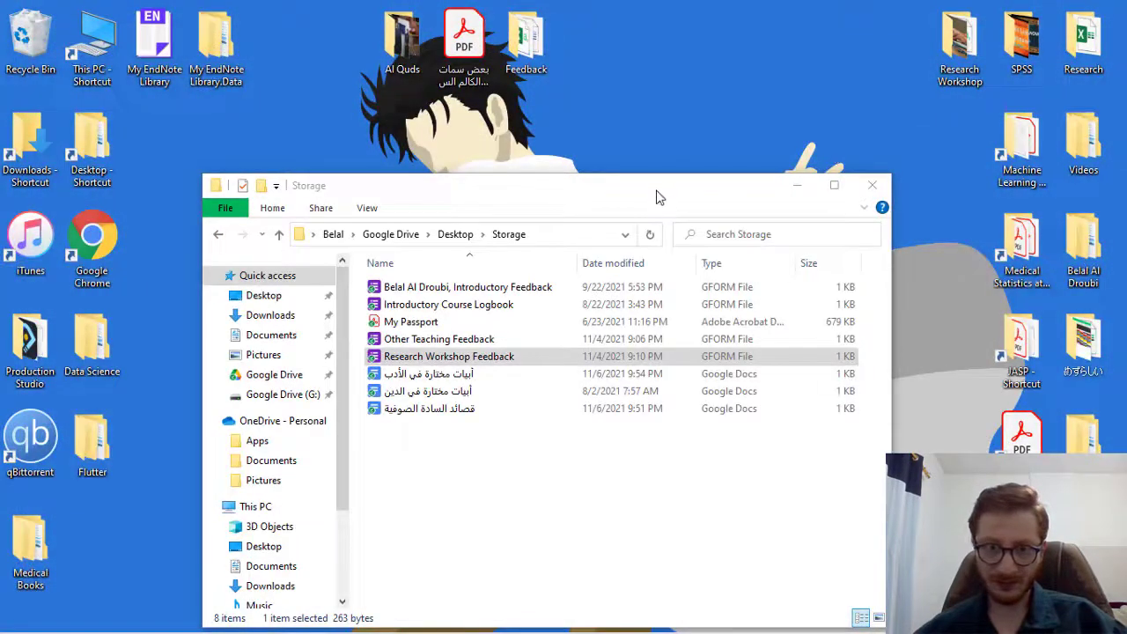
click(459, 490)
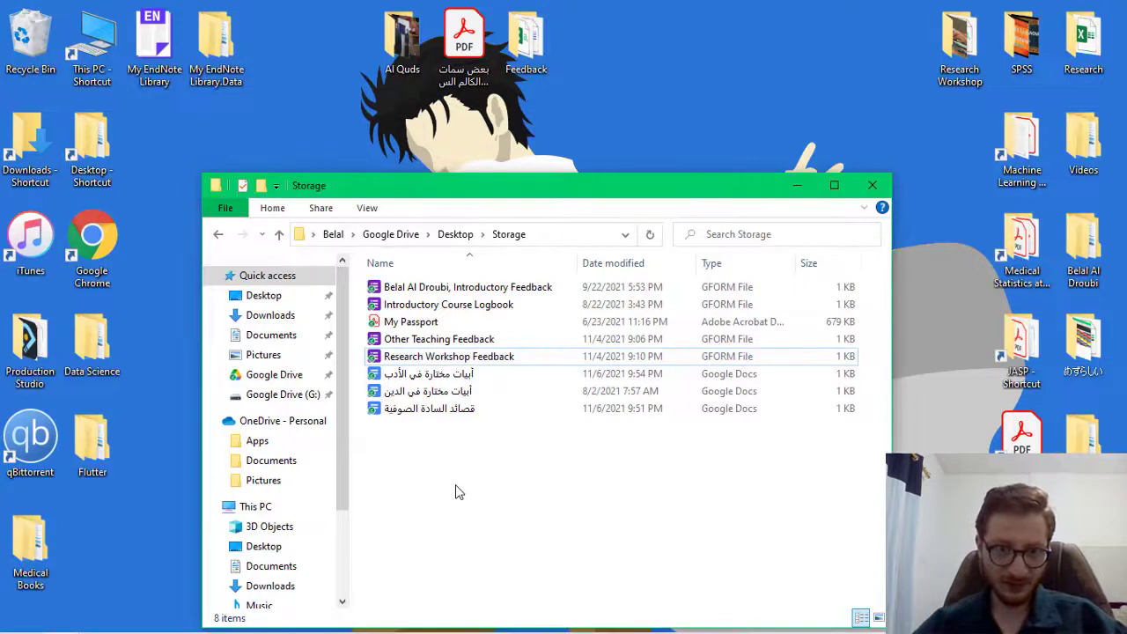
key(BackSpace)
key(Right)
key(Return)
key(Down)
key(Up)
key(Return)
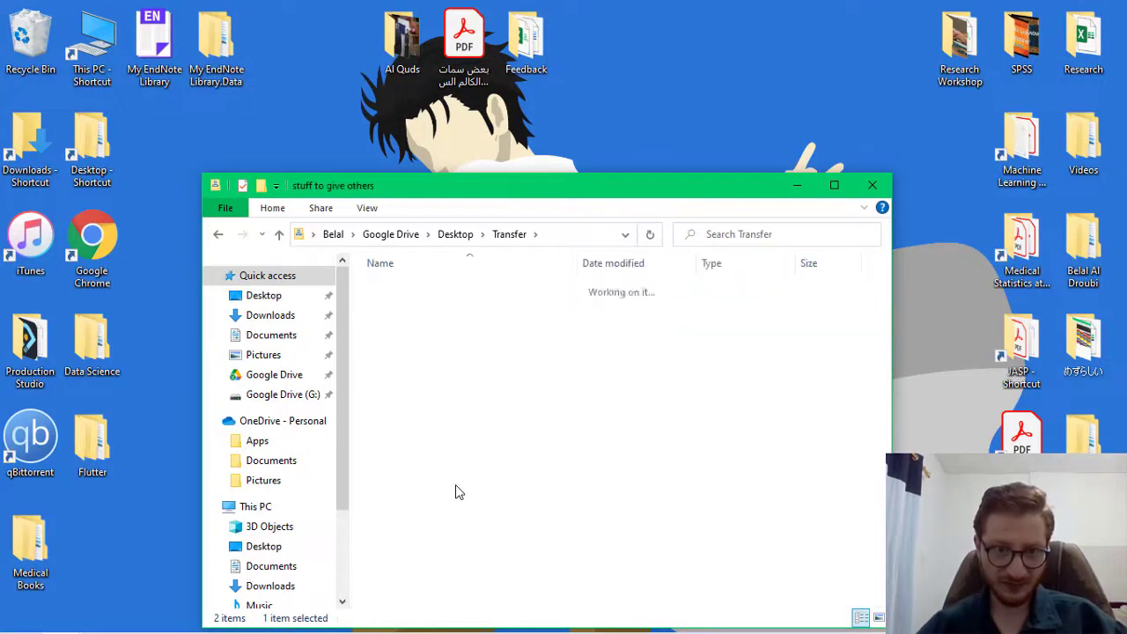
key(Down)
key(Down)
key(Down)
key(Up)
key(Up)
key(Up)
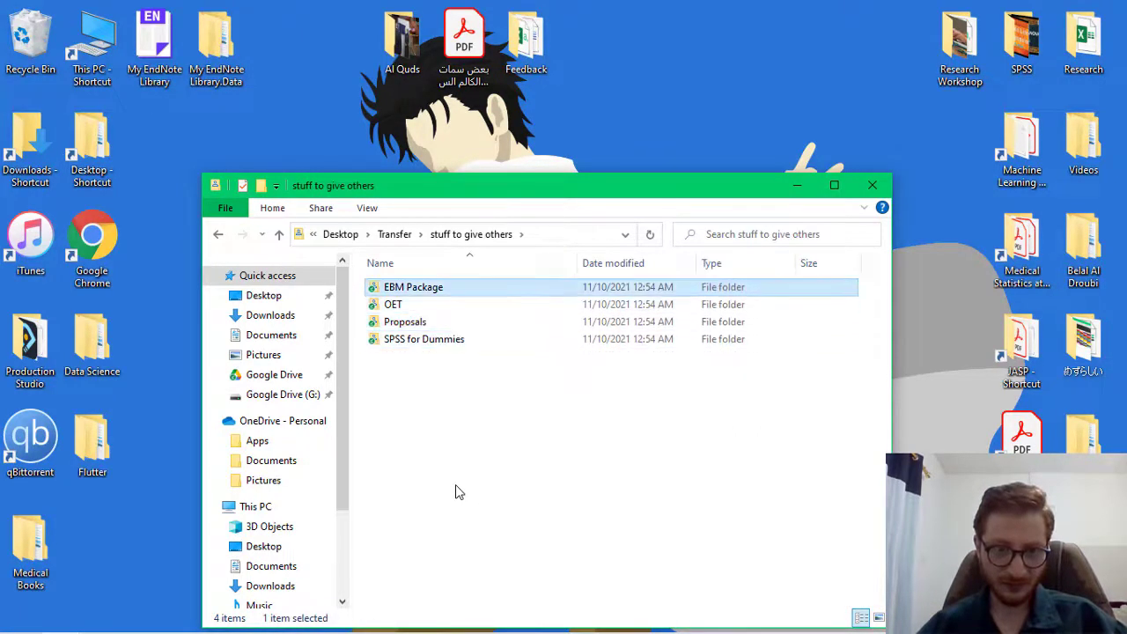
click(872, 188)
key(alt+Tab)
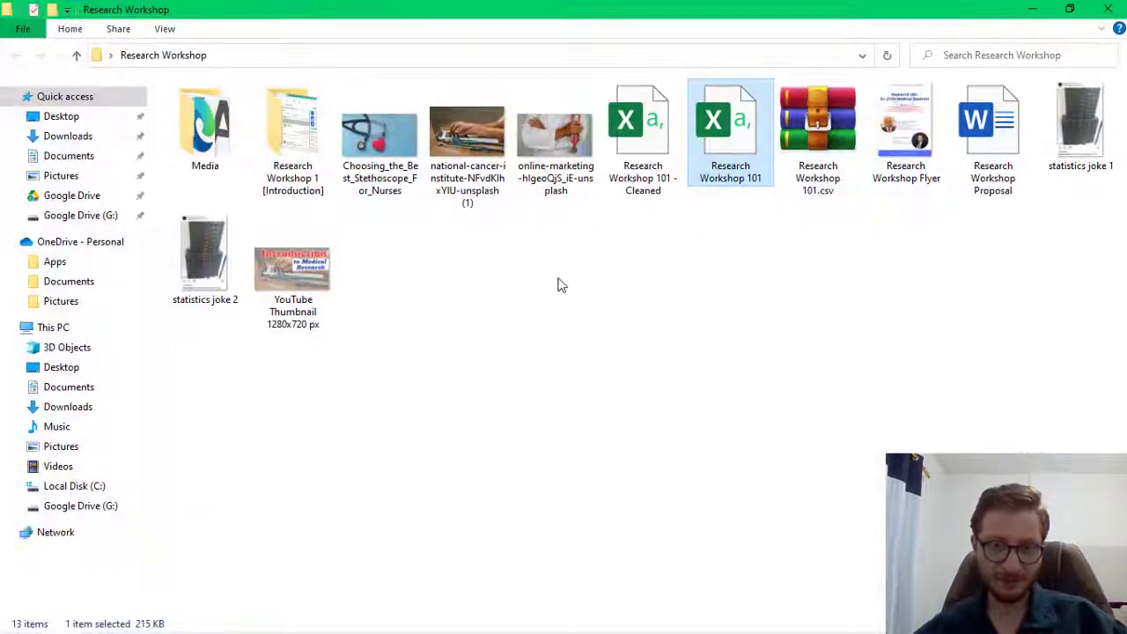
click(1111, 15)
key(alt+Tab)
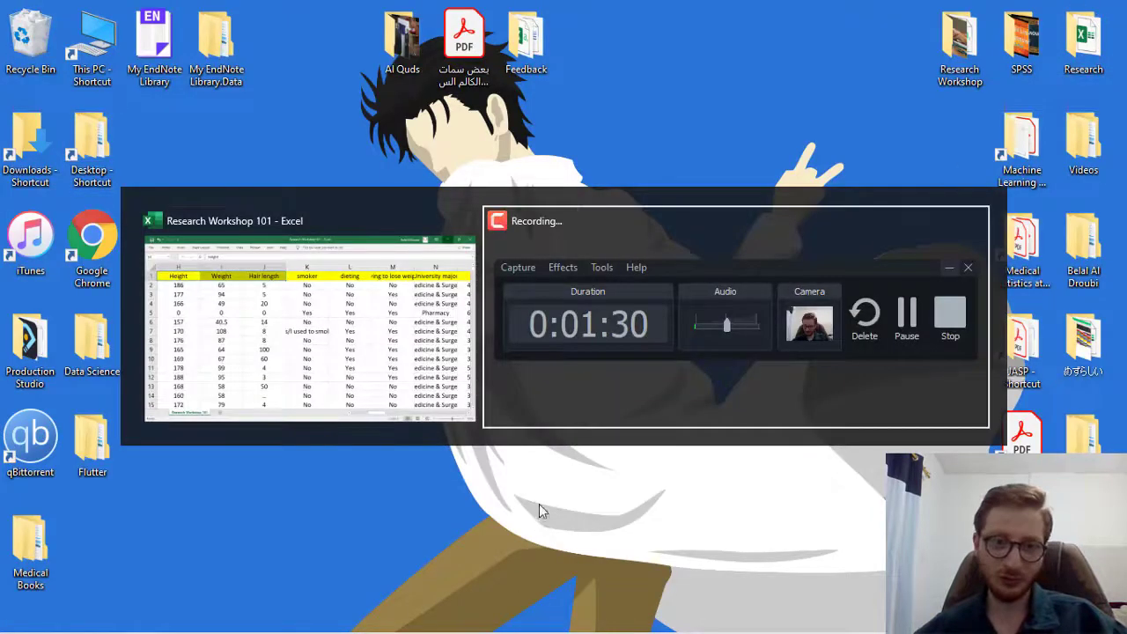
key(alt+Tab)
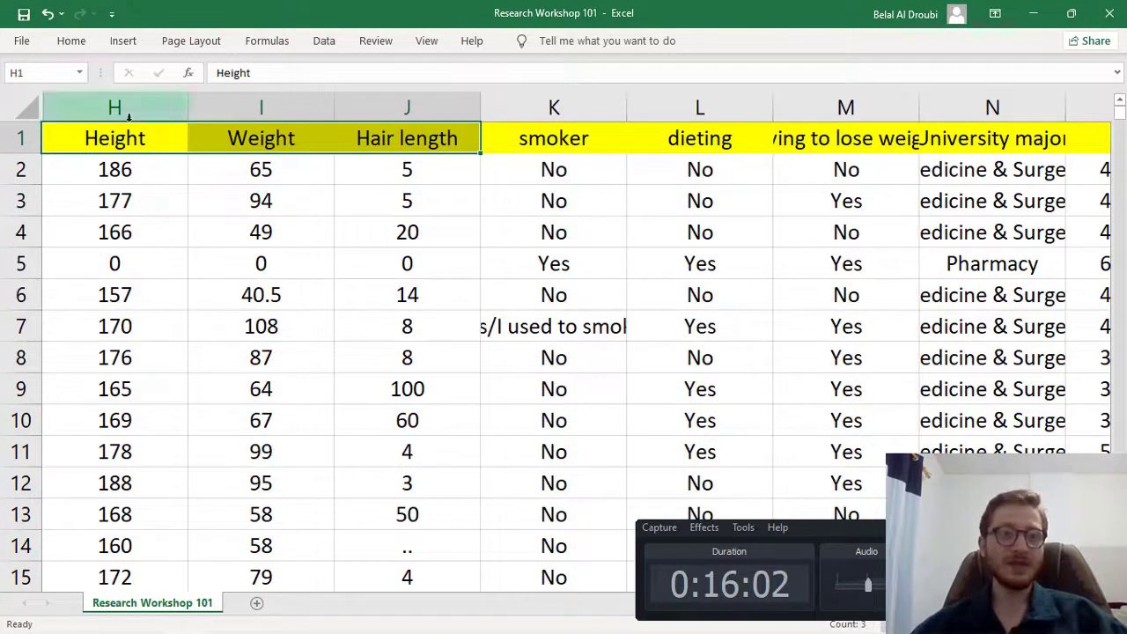
click(126, 265)
scroll(127, 265, down, 1)
ctrl+scroll(129, 269, up, 2)
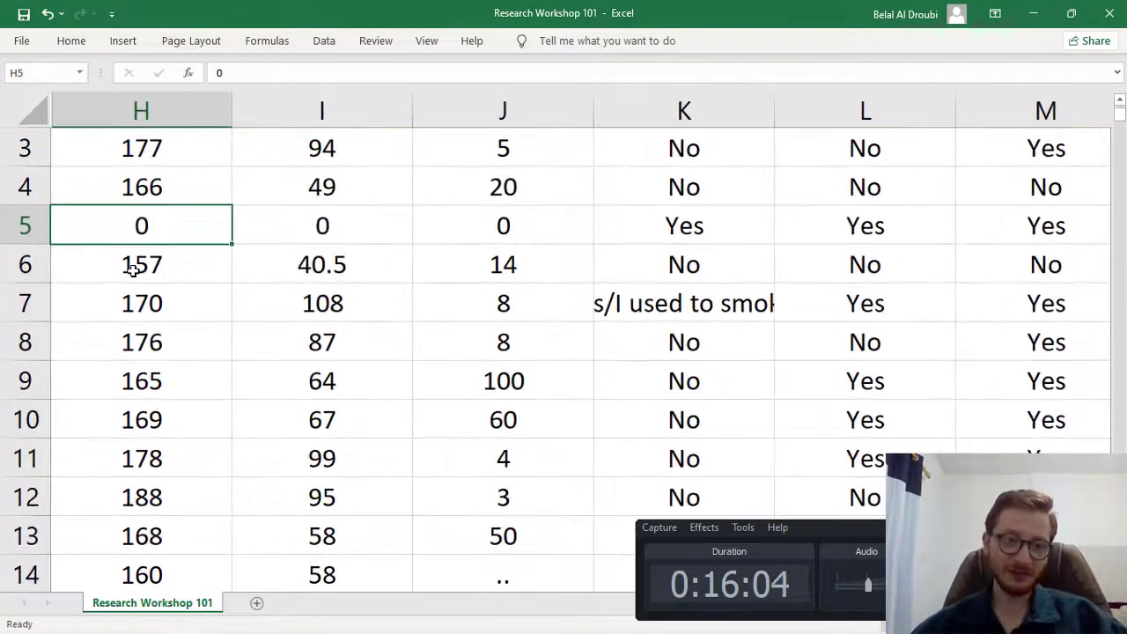
scroll(133, 271, down, 3)
scroll(135, 274, down, 3)
scroll(135, 274, down, 4)
scroll(134, 273, down, 6)
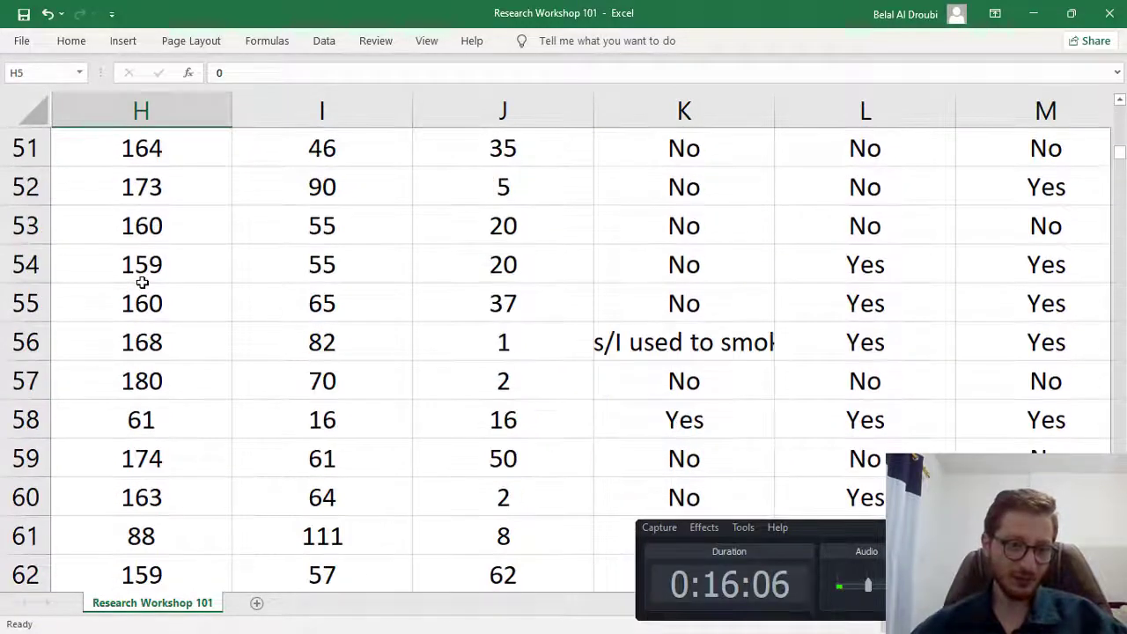
scroll(135, 274, down, 2)
scroll(134, 274, down, 1)
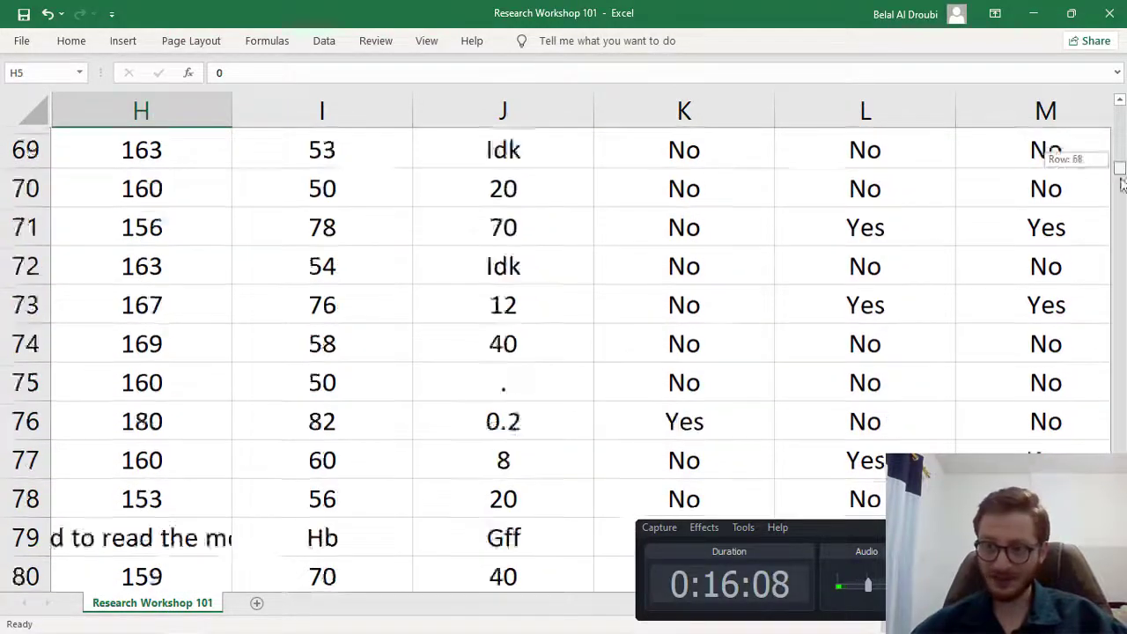
drag(1120, 162, 1120, 404)
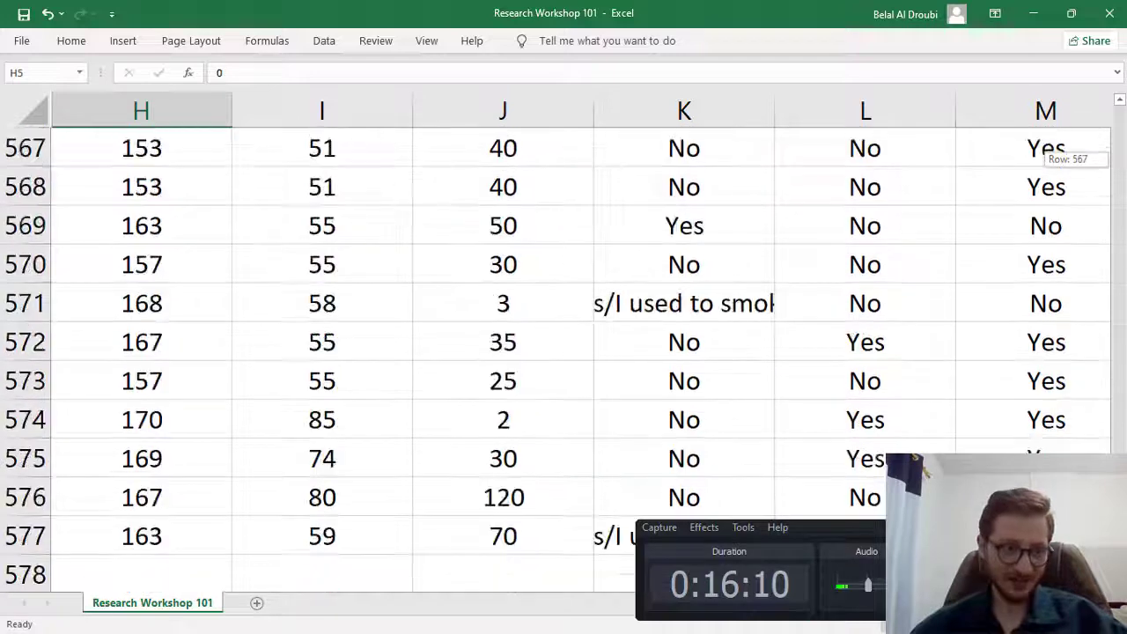
click(10, 539)
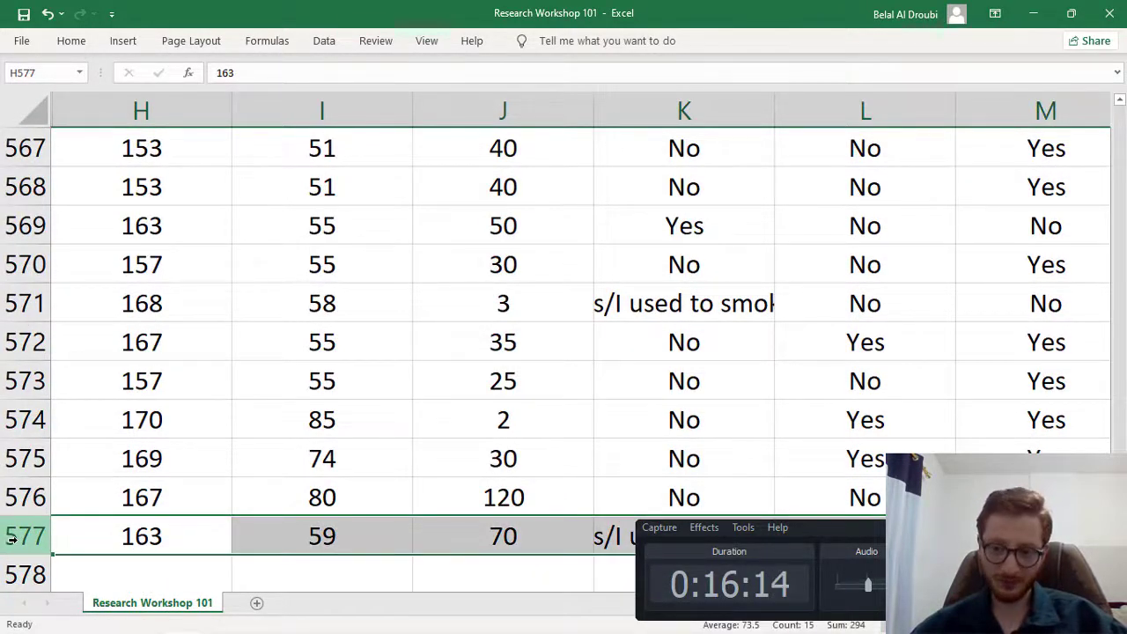
scroll(106, 522, up, 5)
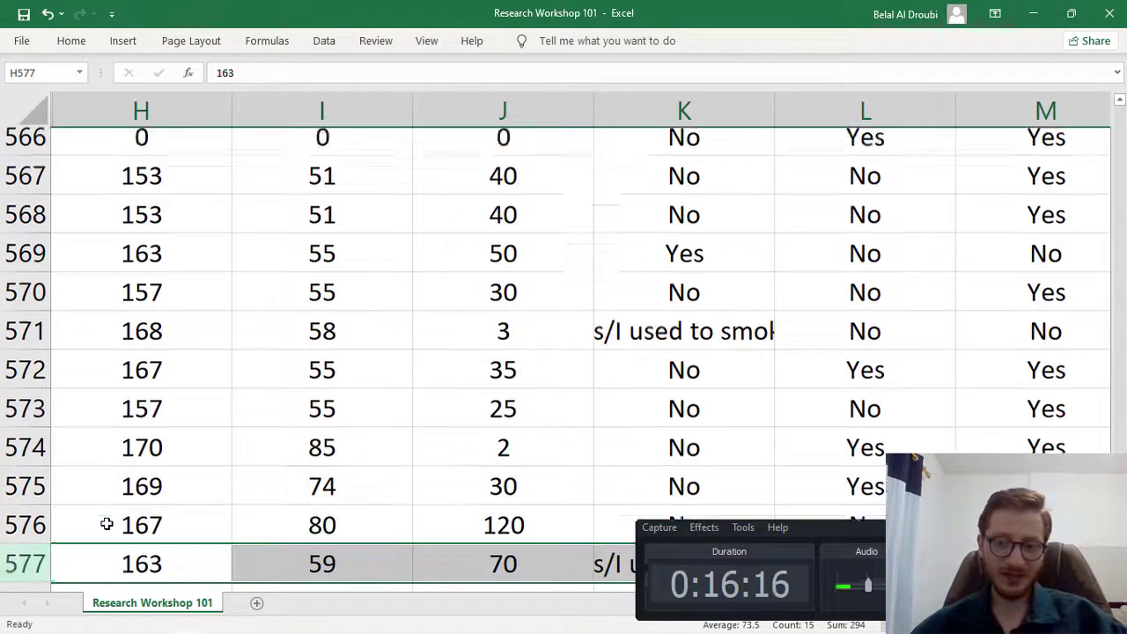
scroll(107, 521, down, 6)
scroll(126, 508, up, 2)
scroll(125, 509, up, 9)
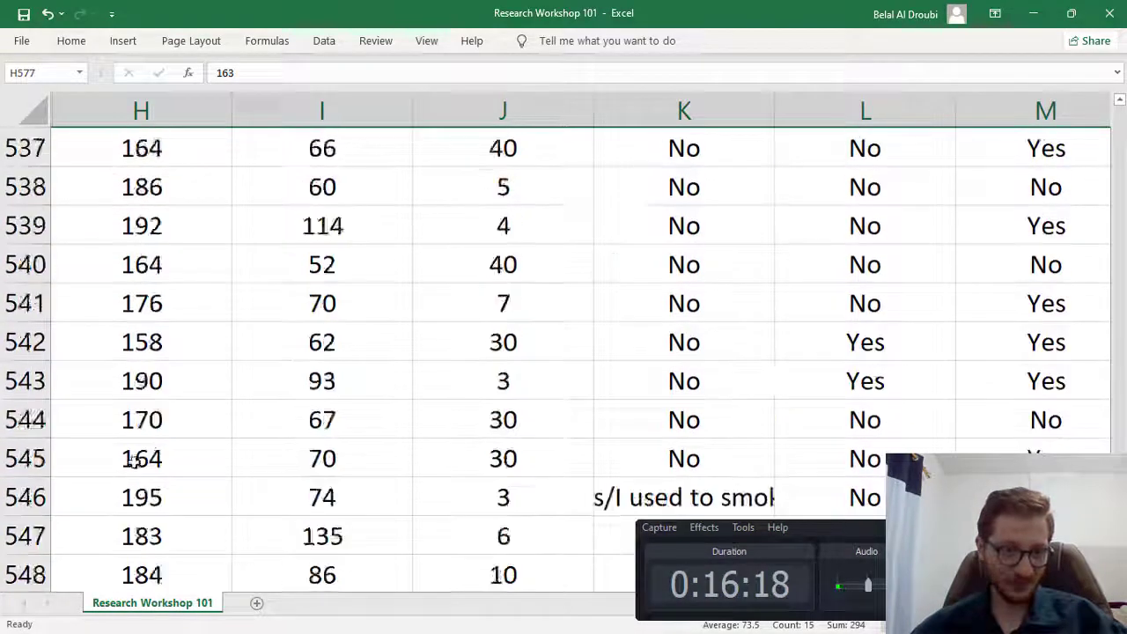
scroll(132, 460, up, 10)
scroll(136, 414, up, 8)
scroll(144, 376, down, 5)
scroll(143, 376, up, 7)
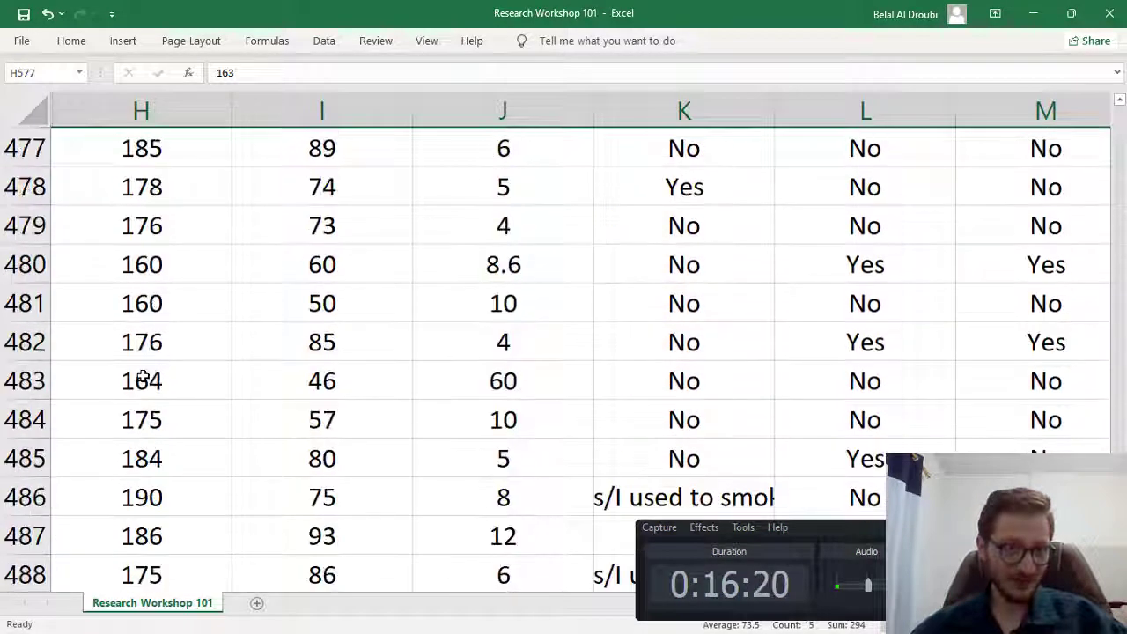
scroll(143, 376, up, 9)
scroll(143, 376, up, 2)
scroll(144, 376, down, 3)
scroll(143, 378, down, 2)
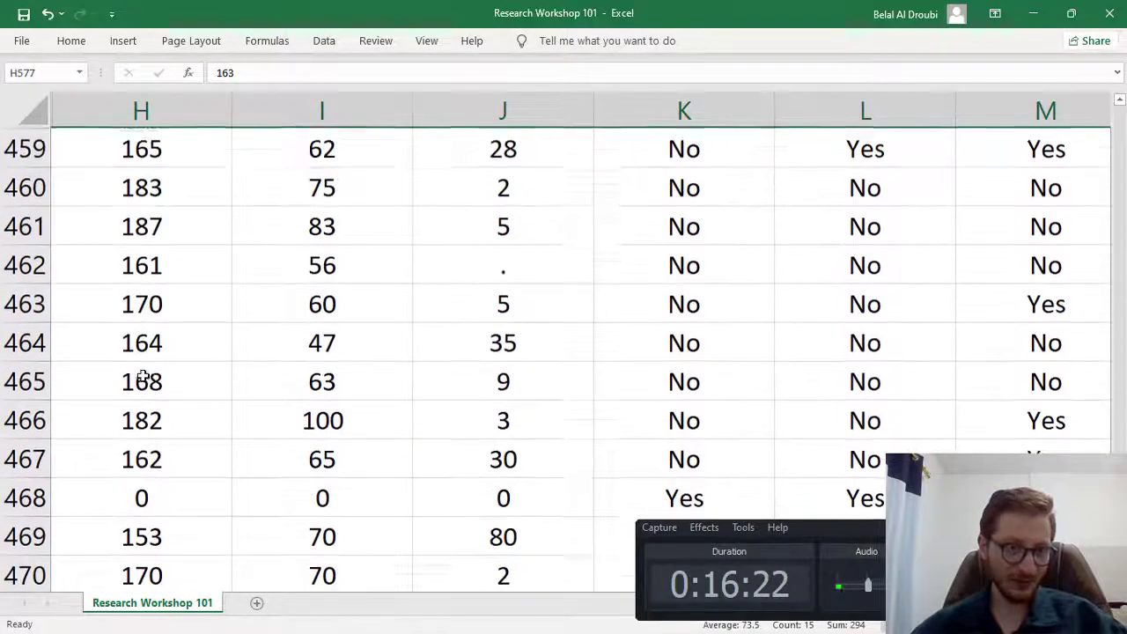
scroll(143, 377, down, 1)
click(143, 380)
scroll(149, 379, down, 2)
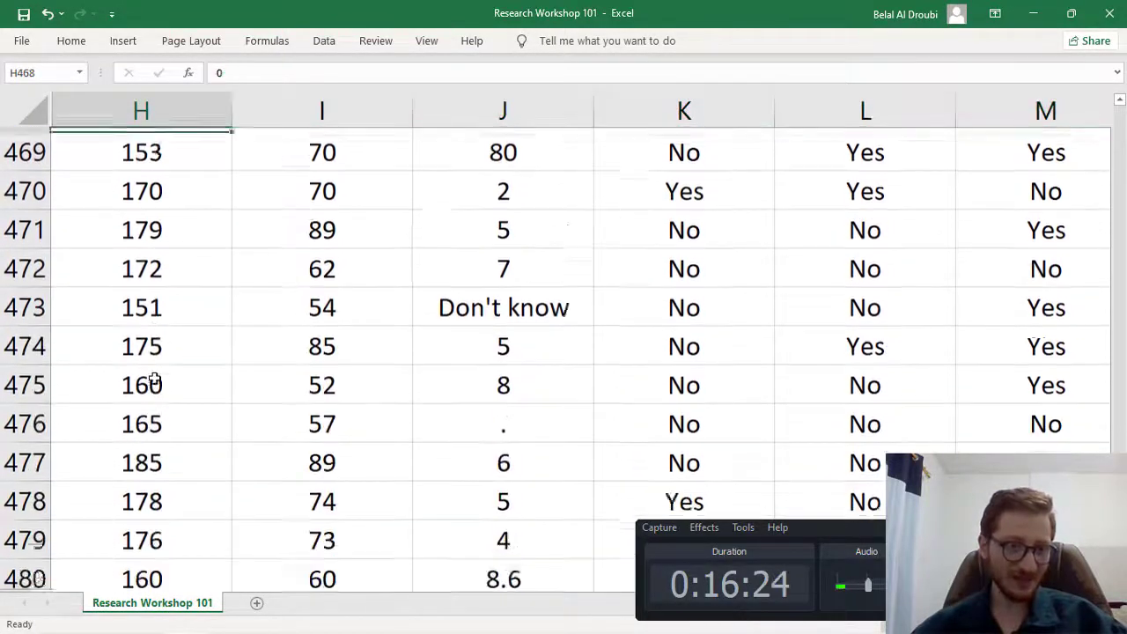
scroll(154, 379, down, 1)
scroll(154, 381, up, 3)
scroll(154, 378, up, 2)
scroll(156, 376, up, 2)
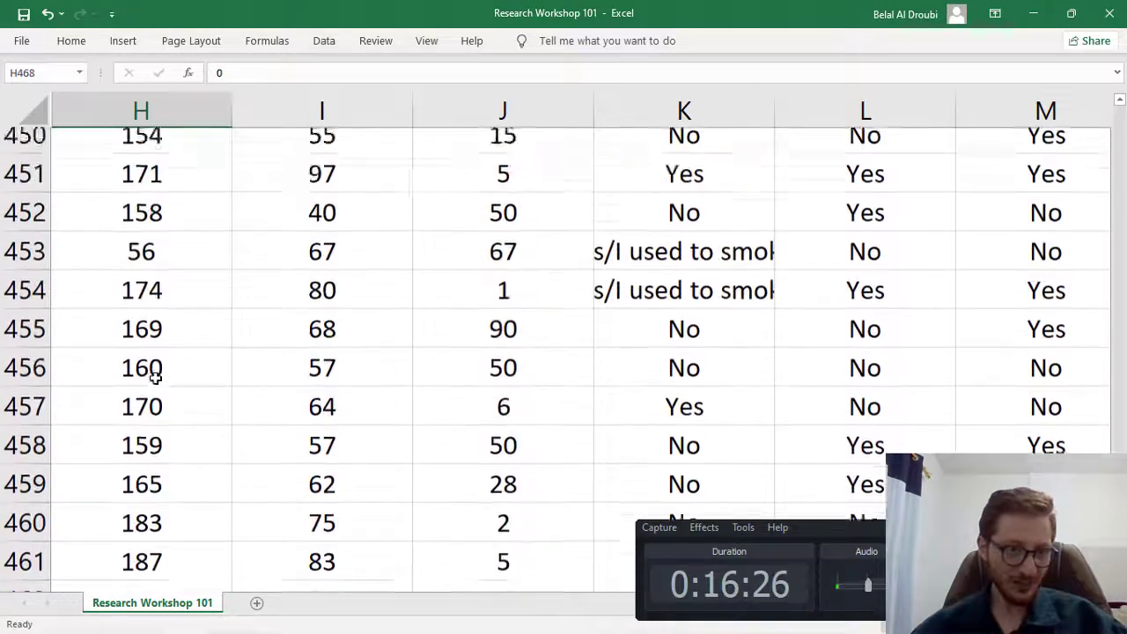
scroll(155, 377, up, 1)
scroll(148, 352, down, 1)
click(146, 264)
ctrl+scroll(156, 266, up, 1)
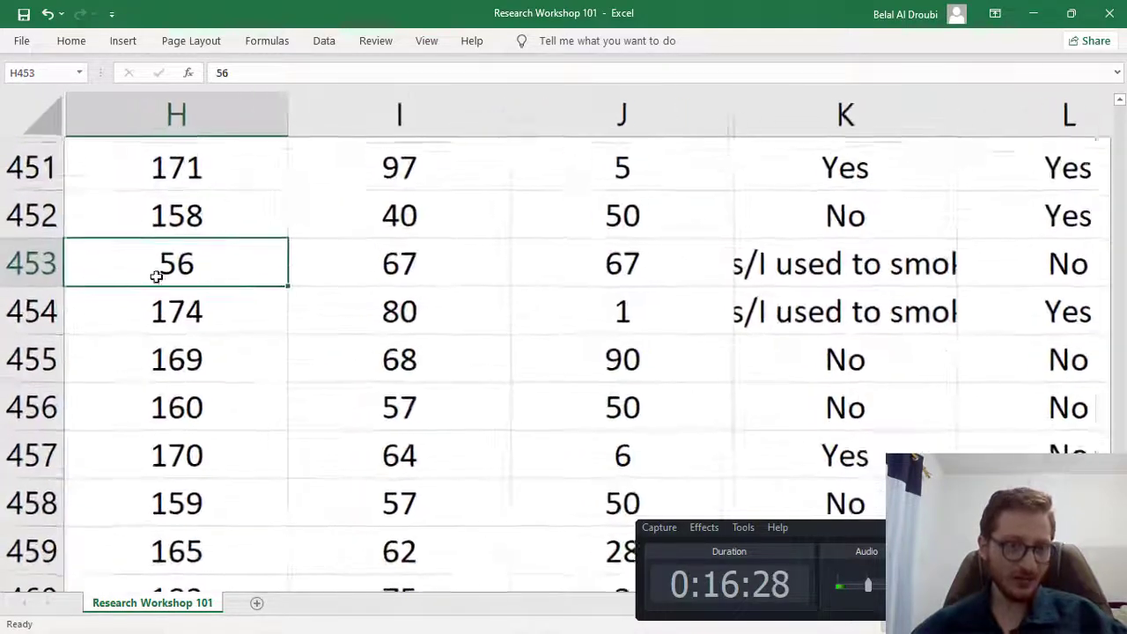
ctrl+scroll(166, 282, up, 2)
ctrl+scroll(188, 301, up, 2)
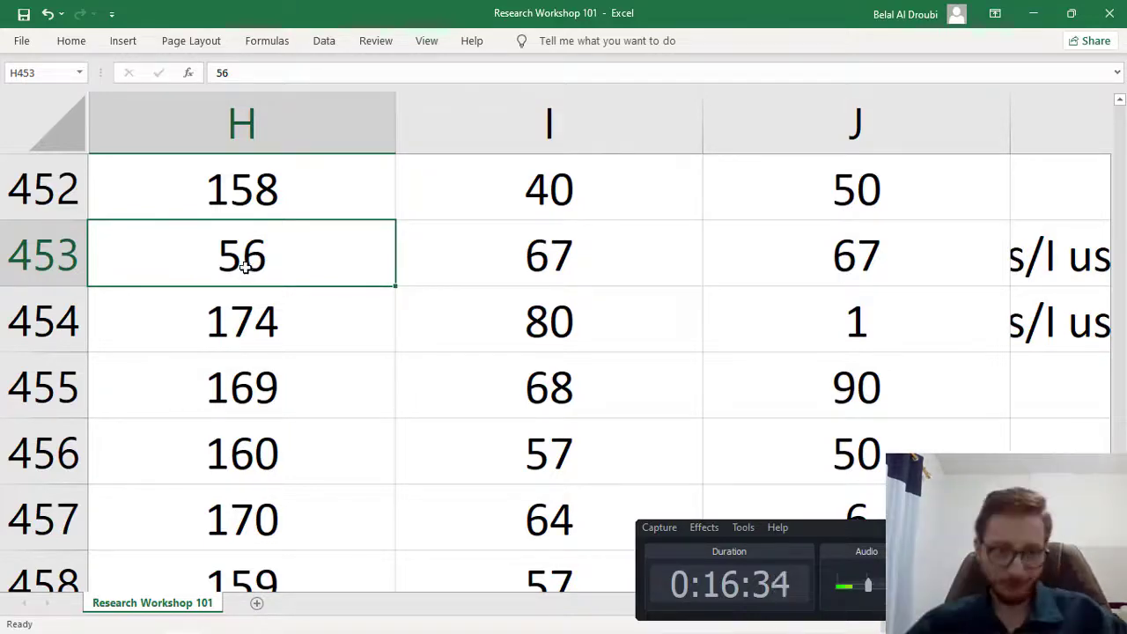
ctrl+scroll(244, 272, down, 1)
ctrl+scroll(239, 264, down, 1)
scroll(239, 264, up, 7)
scroll(234, 255, up, 5)
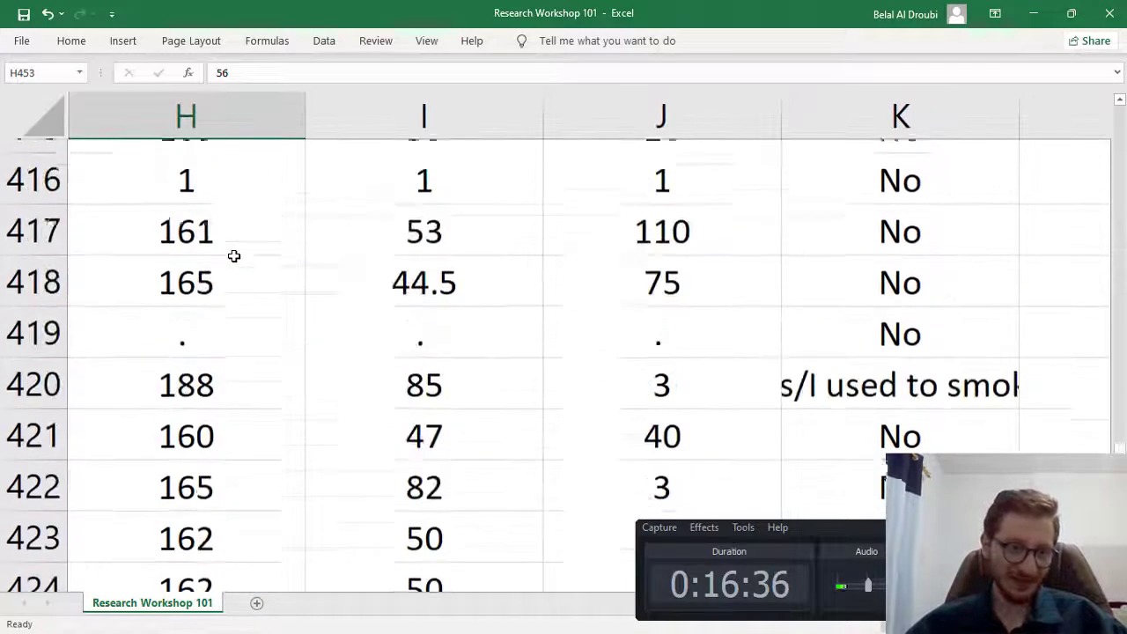
scroll(242, 302, down, 2)
scroll(182, 174, up, 2)
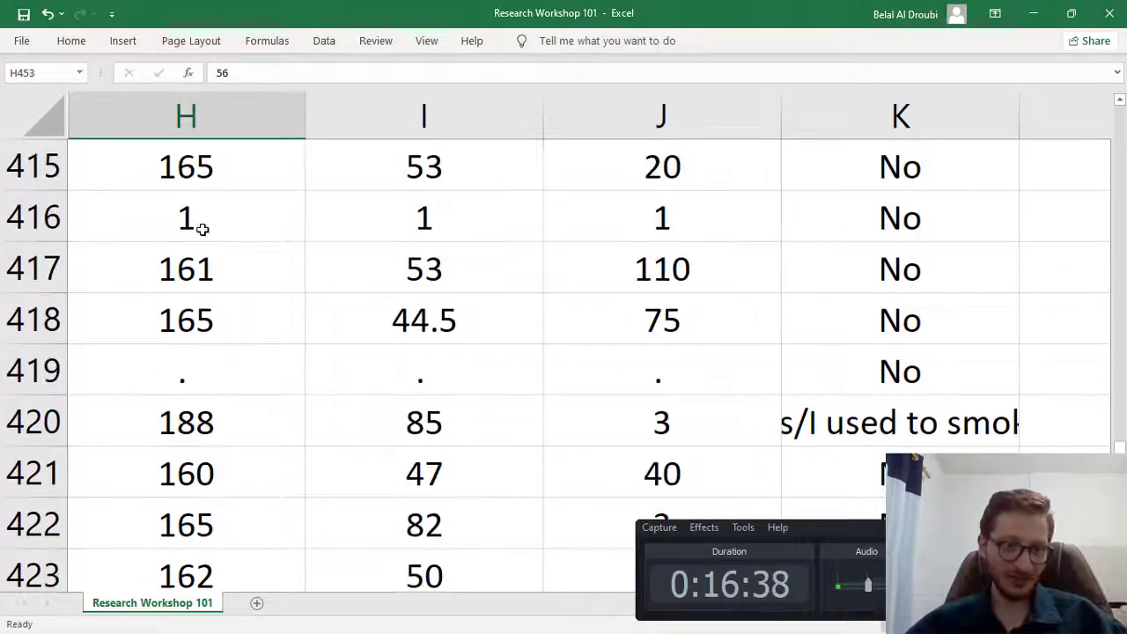
click(212, 388)
click(235, 196)
ctrl+scroll(302, 294, down, 1)
ctrl+scroll(397, 239, down, 1)
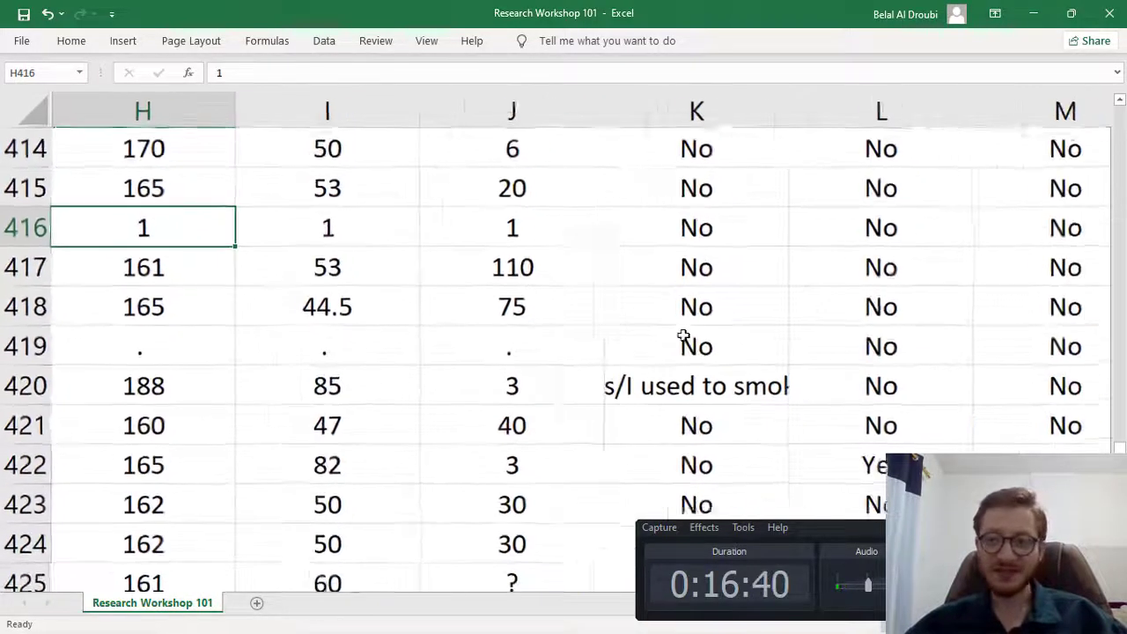
scroll(182, 312, up, 3)
scroll(183, 311, up, 20)
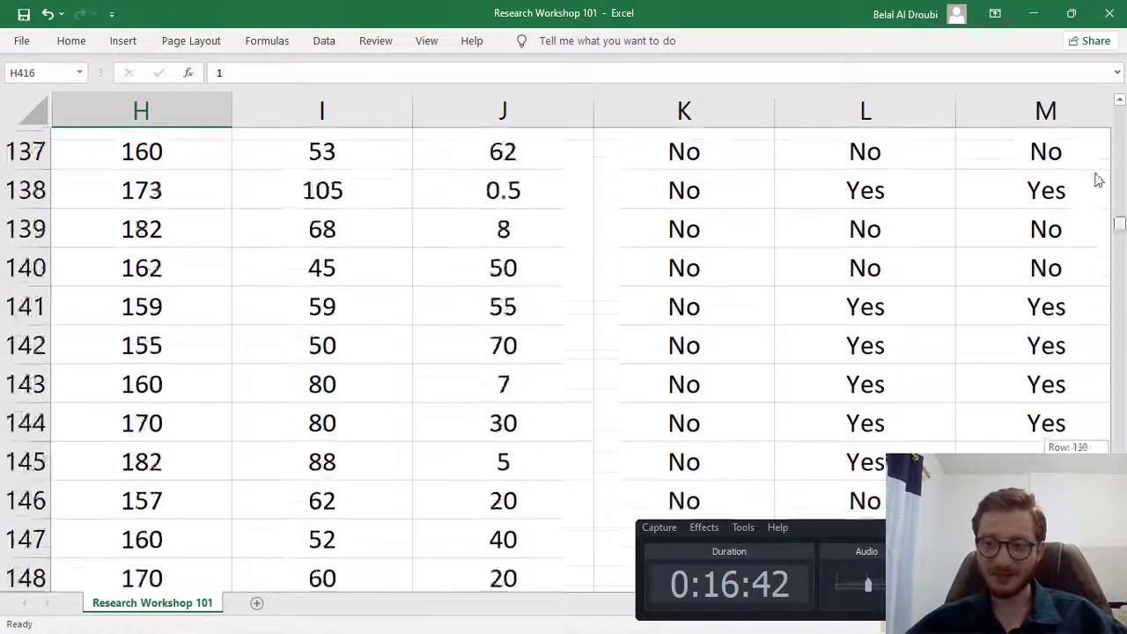
scroll(183, 312, up, 20)
scroll(182, 311, up, 2)
ctrl+scroll(182, 311, down, 1)
ctrl+scroll(184, 308, down, 1)
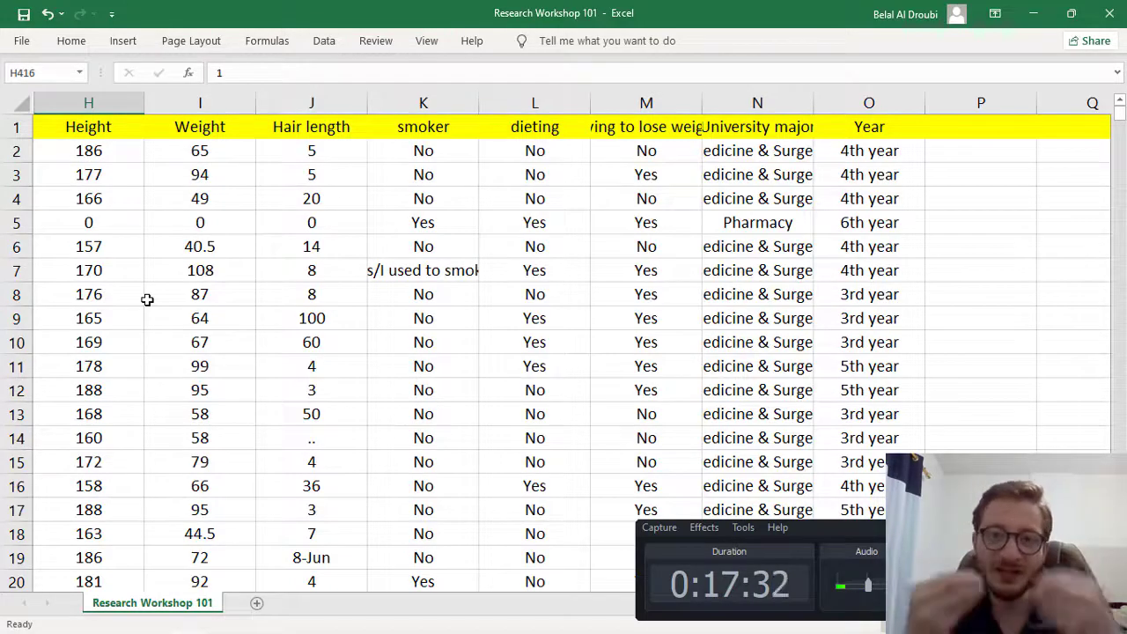
Switch on Data › Filter for the survey table so each header from Height to Year gets a drop-down
click(104, 130)
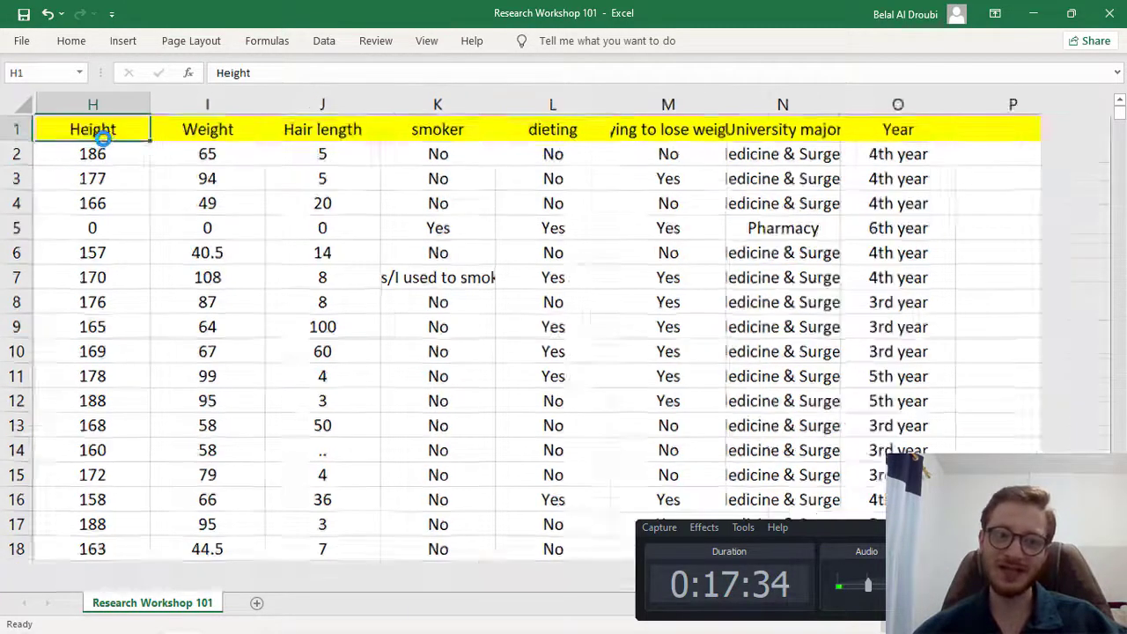
ctrl+scroll(105, 133, up, 4)
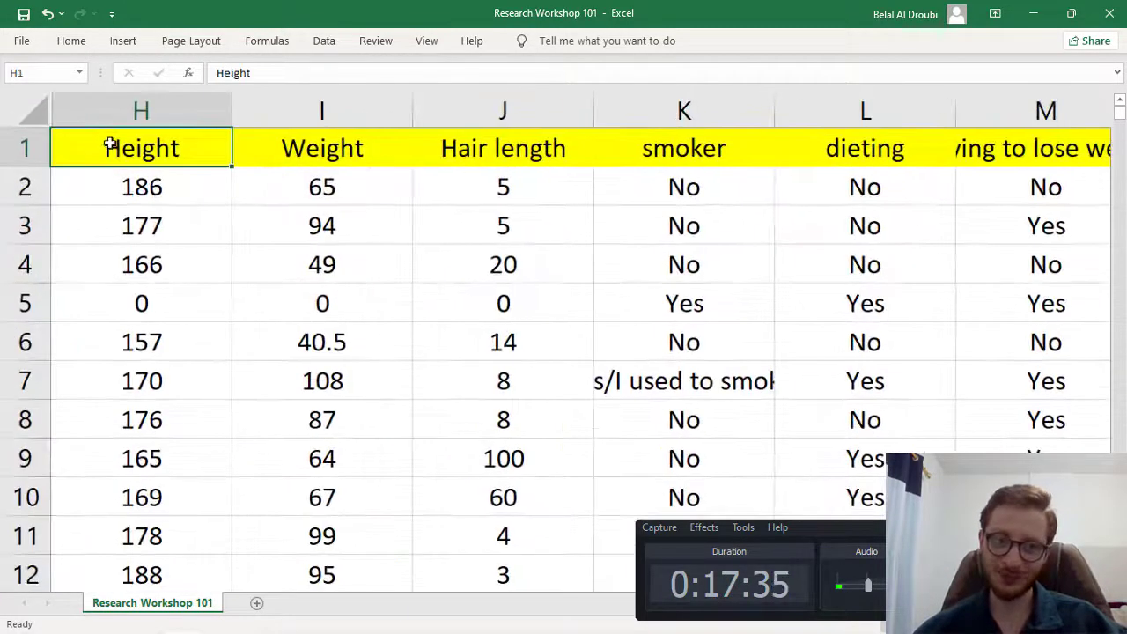
click(143, 305)
ctrl+scroll(143, 309, down, 2)
scroll(143, 310, up, 1)
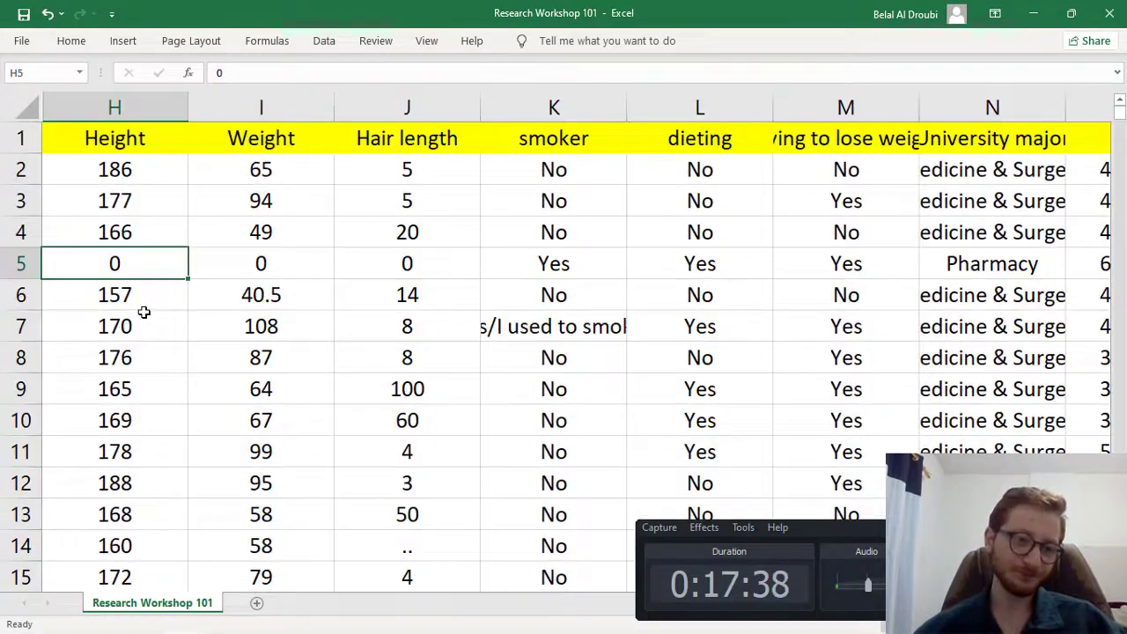
ctrl+scroll(144, 312, down, 1)
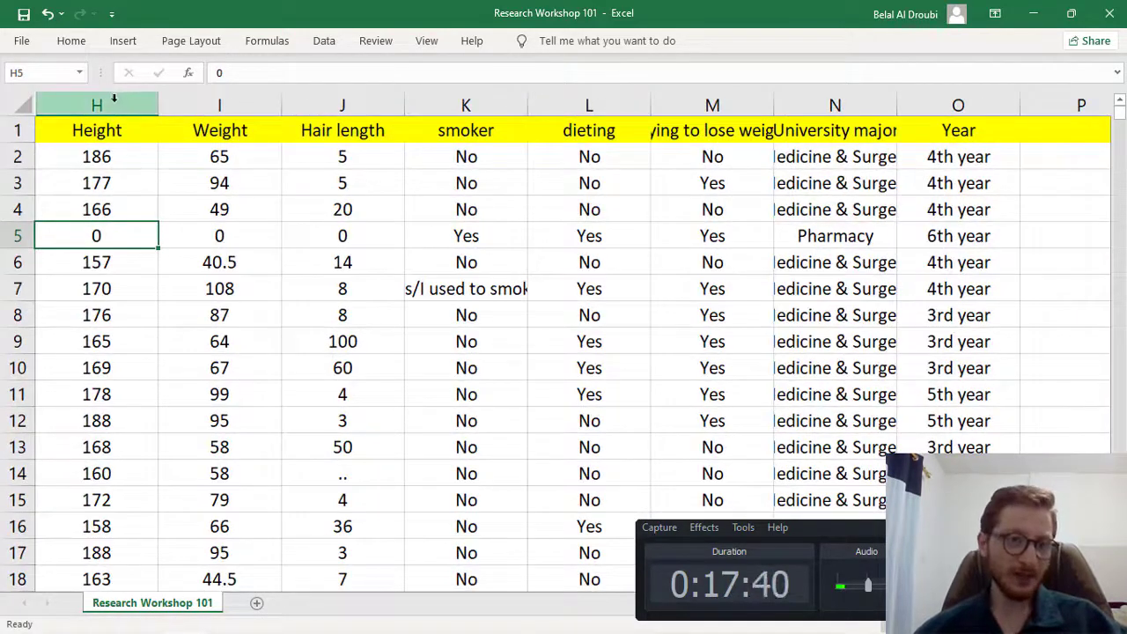
click(73, 40)
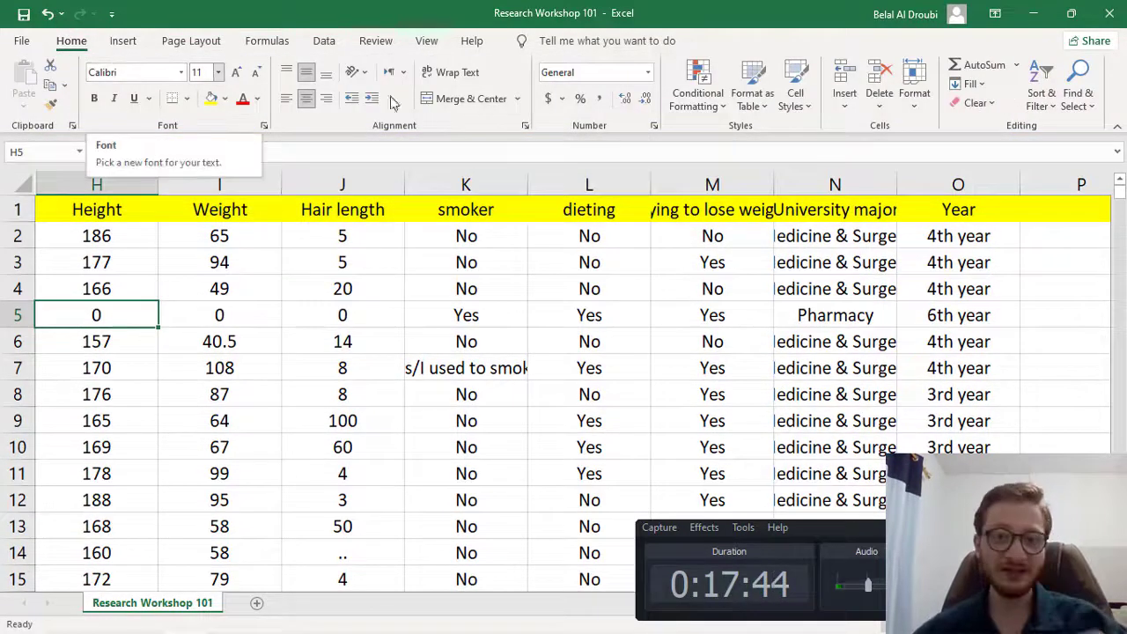
click(324, 42)
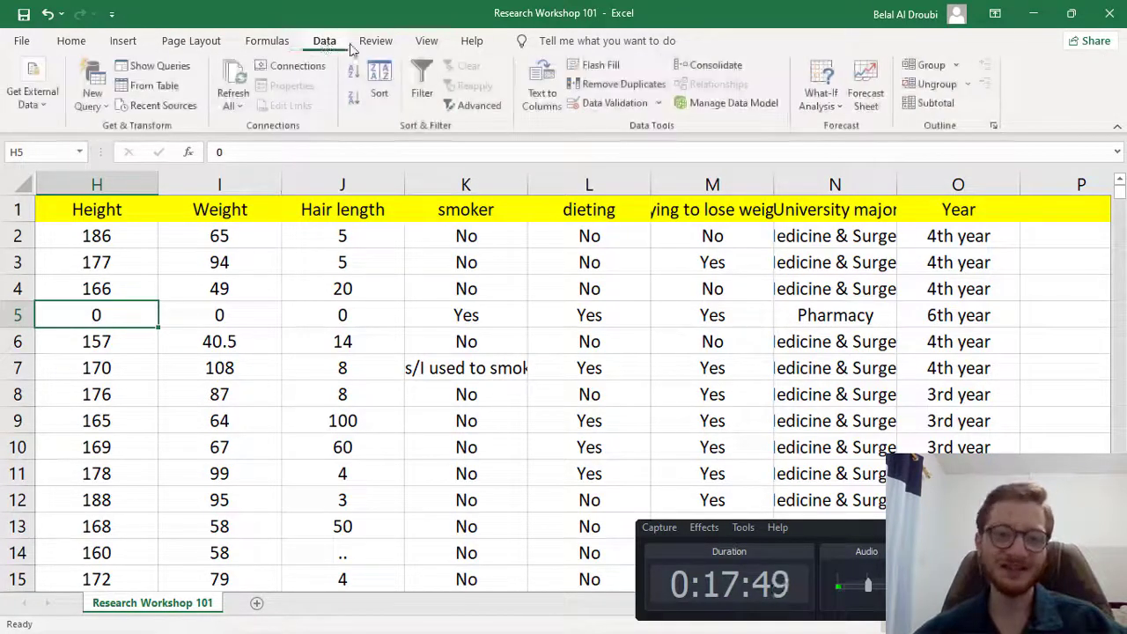
click(421, 104)
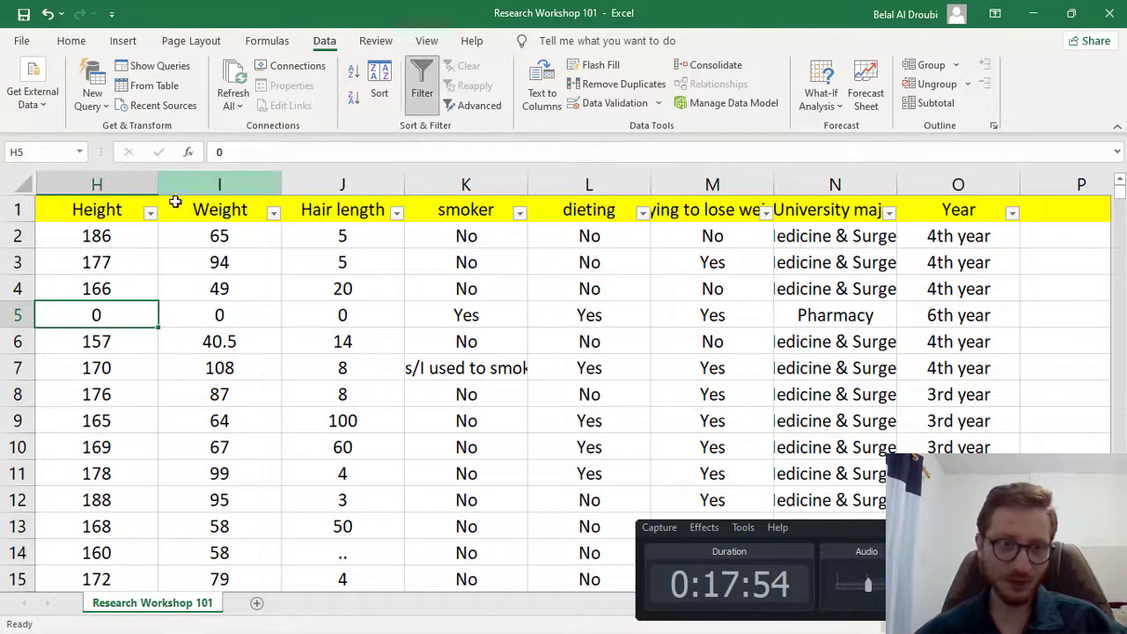
scroll(154, 223, up, 1)
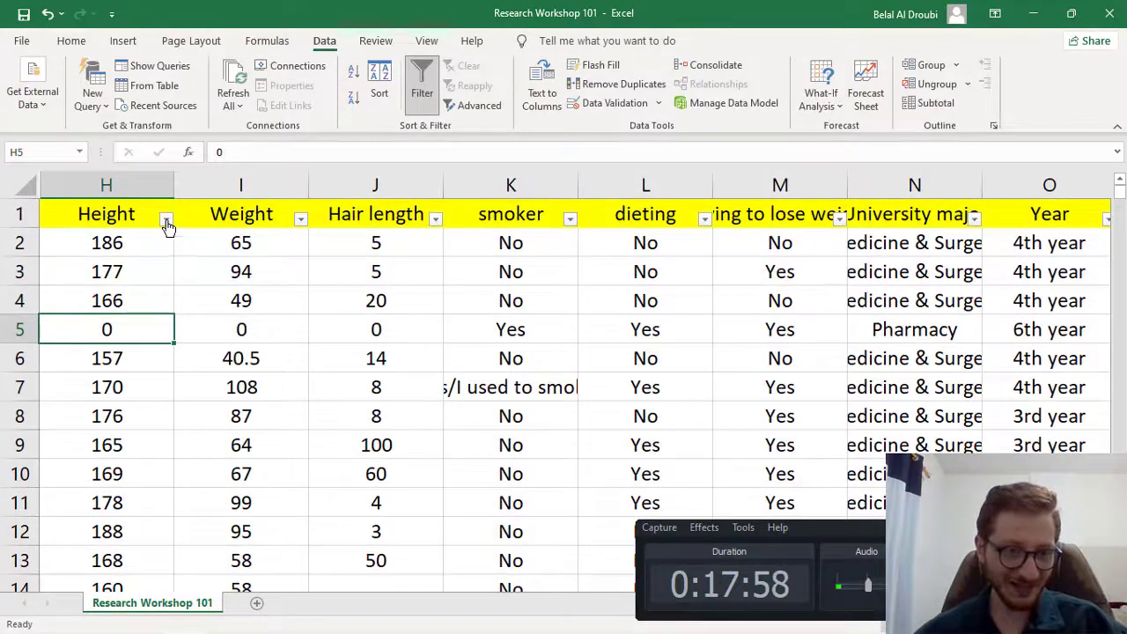
Sort the table by Height smallest to largest and check the zero heights and weights at the top
click(167, 220)
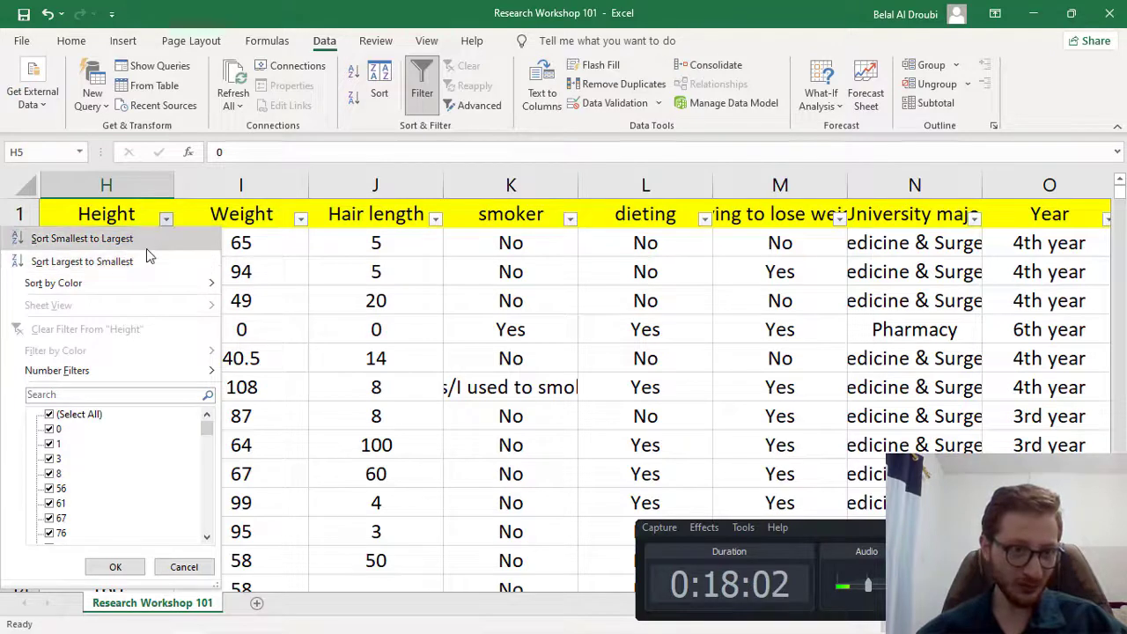
click(147, 237)
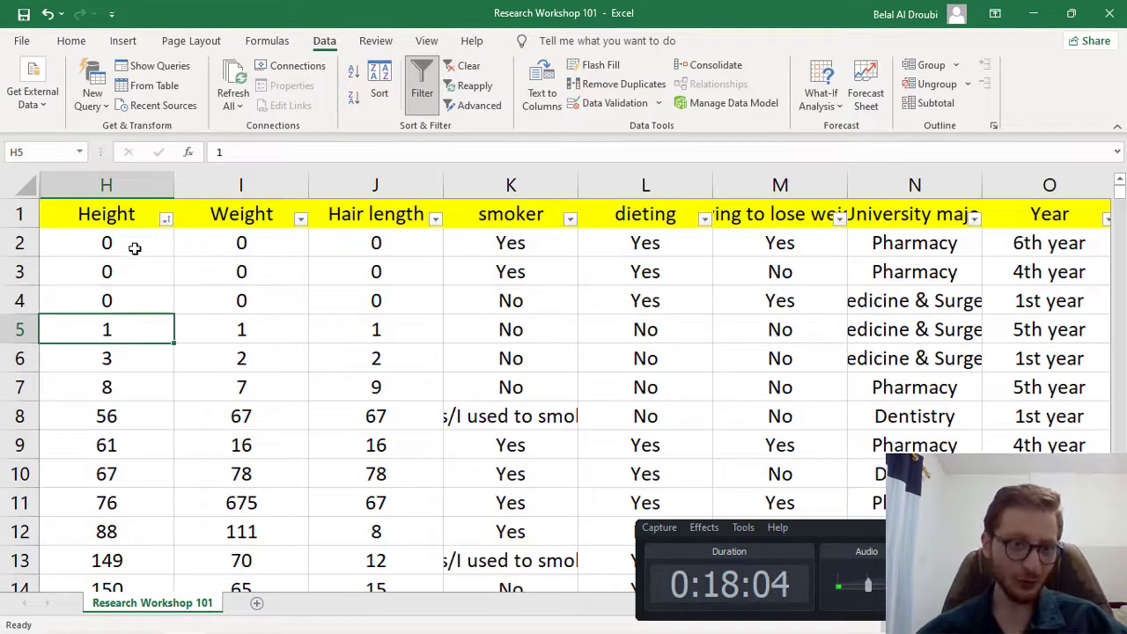
click(134, 248)
click(216, 281)
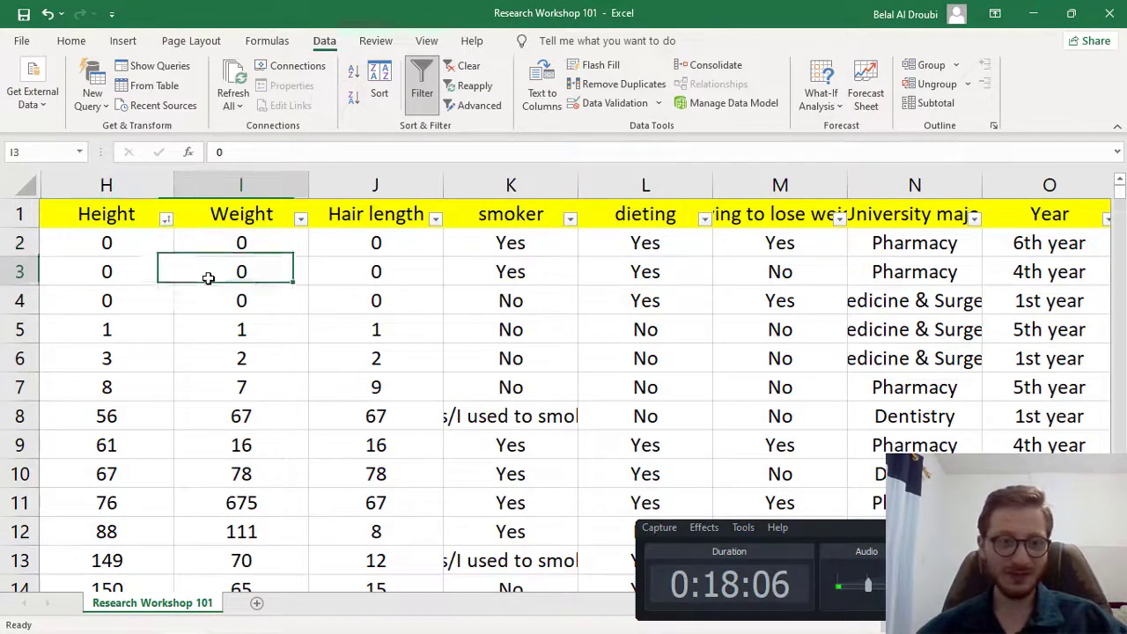
click(24, 245)
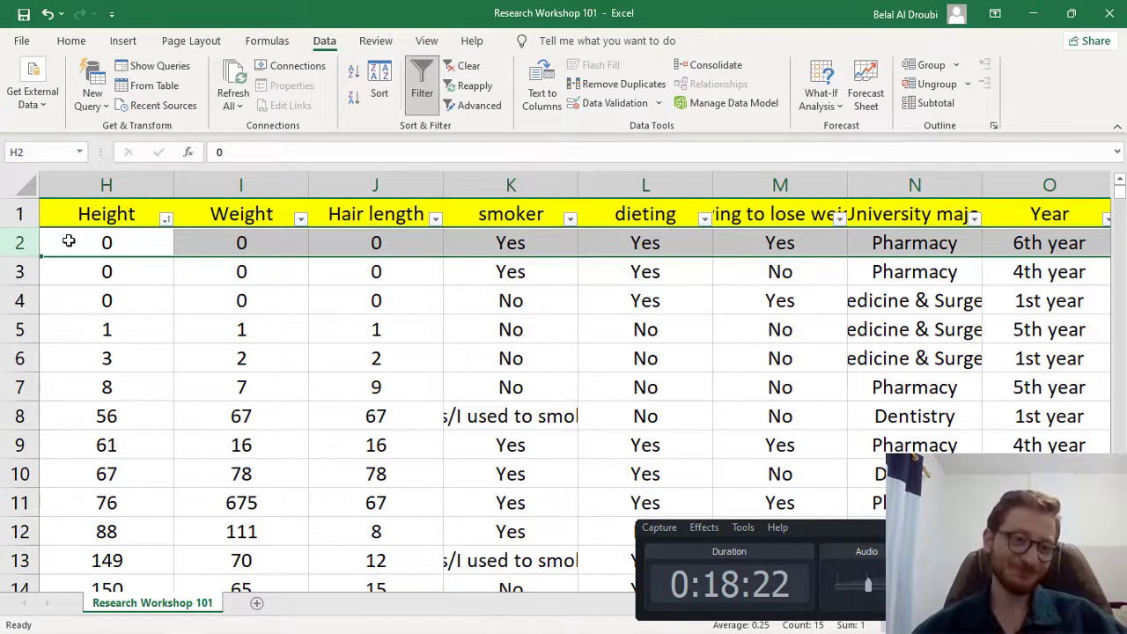
Clear the zero Height, Weight and Hair length values in H2:J4
click(53, 241)
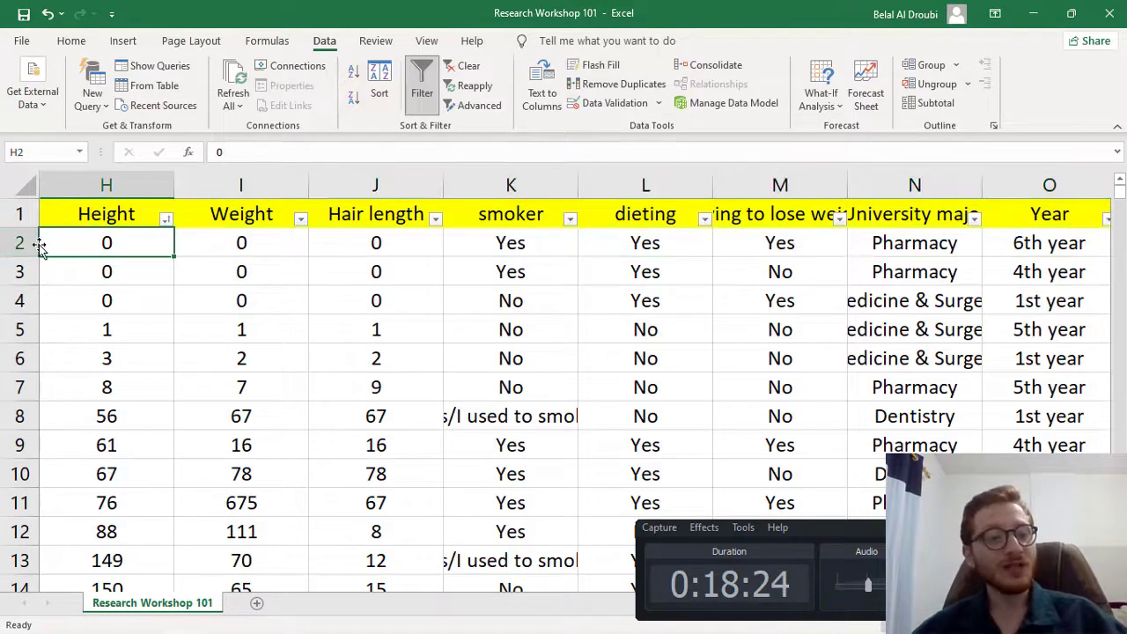
click(237, 242)
click(380, 240)
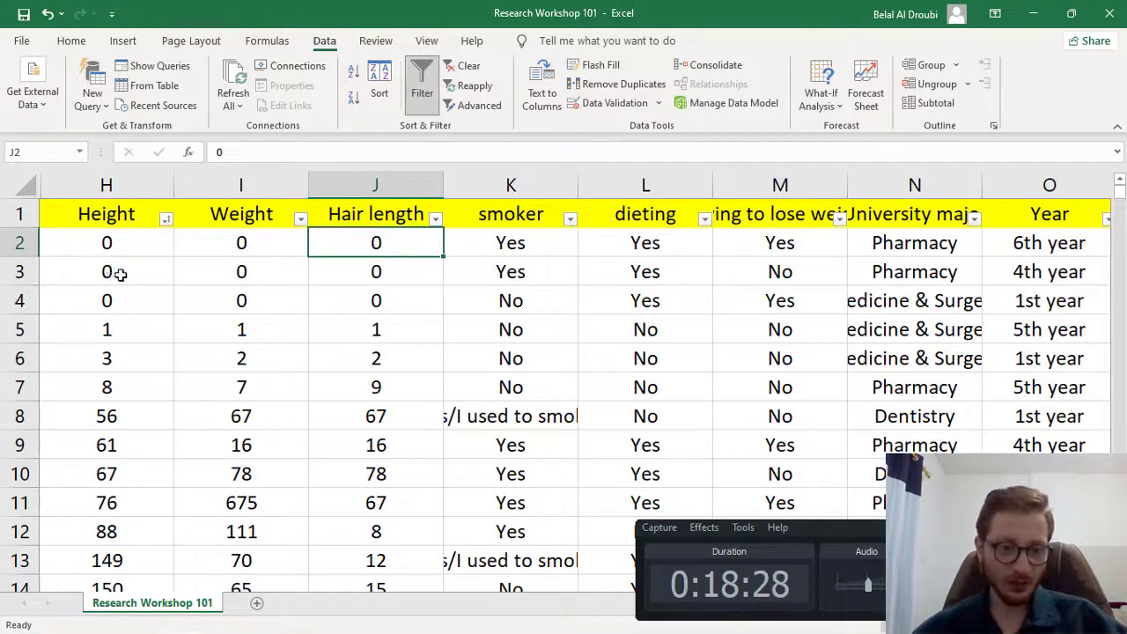
drag(120, 275, 365, 268)
mouse_move(112, 299)
mouse_down()
mouse_move(398, 249)
mouse_move(139, 313)
mouse_move(141, 289)
mouse_up()
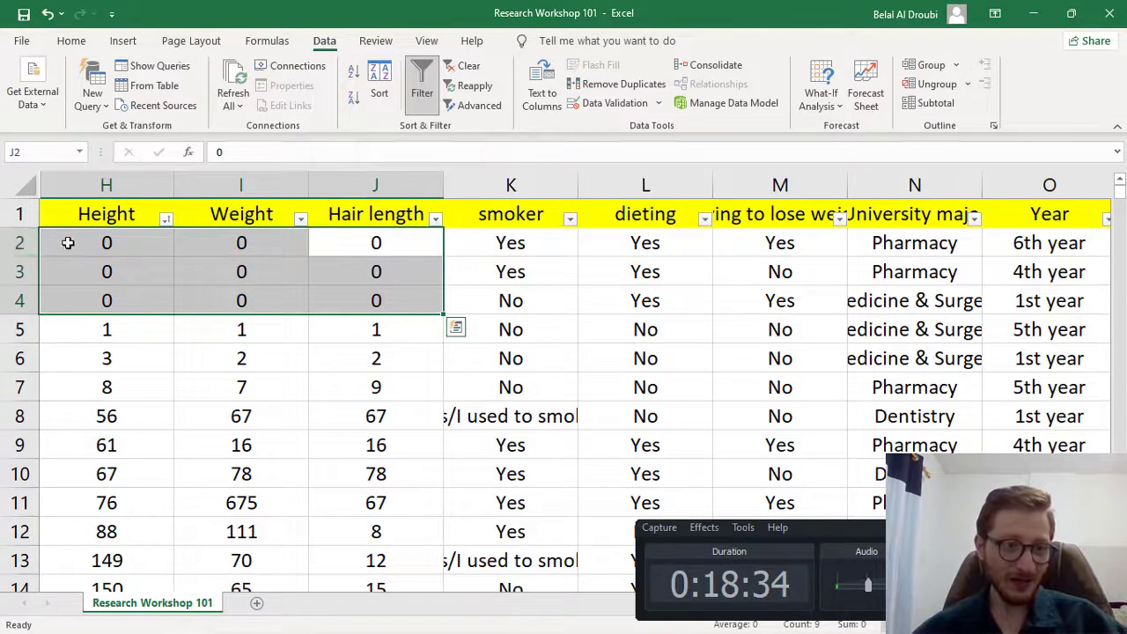
drag(68, 243, 363, 304)
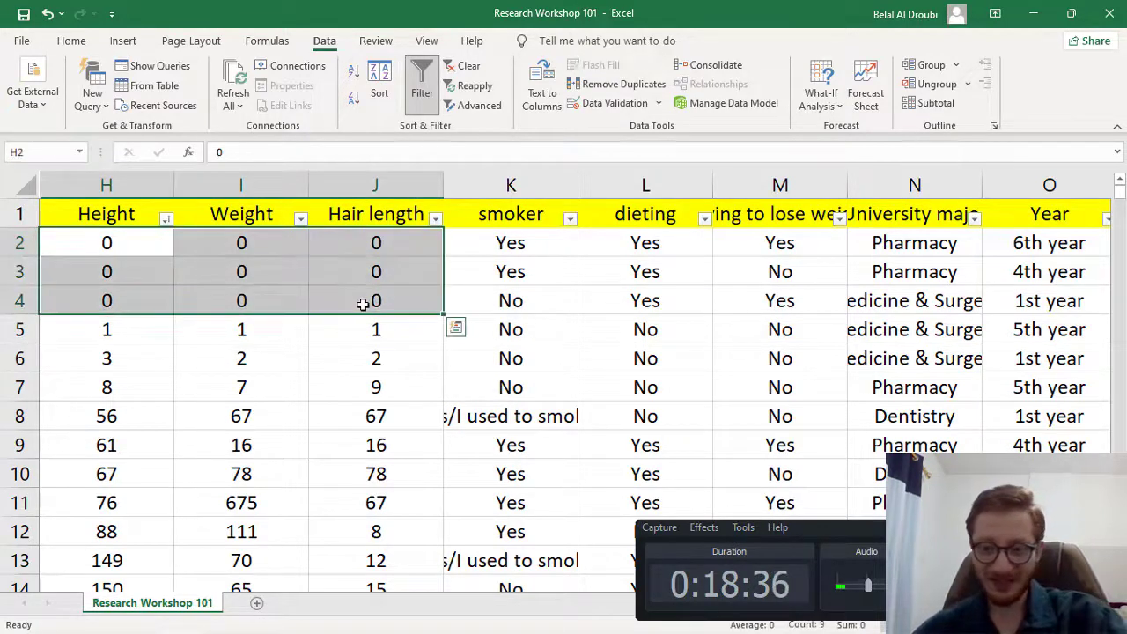
key(Delete)
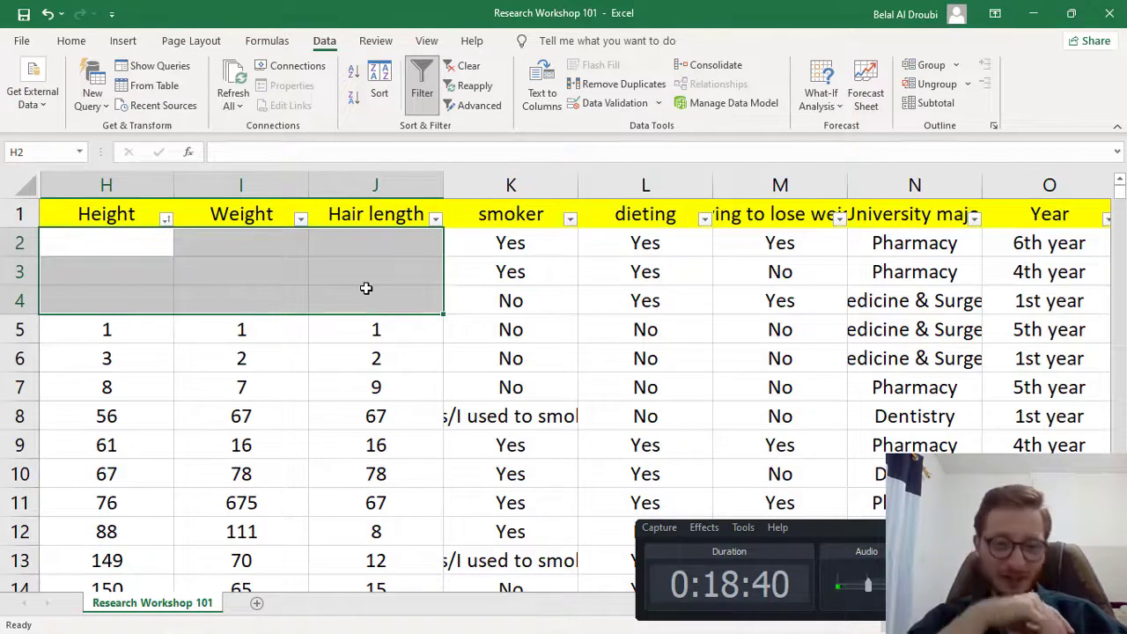
Confirm the Height, Weight and Hair length cells in rows 2–4 are now empty
click(119, 242)
click(115, 271)
click(126, 298)
click(239, 272)
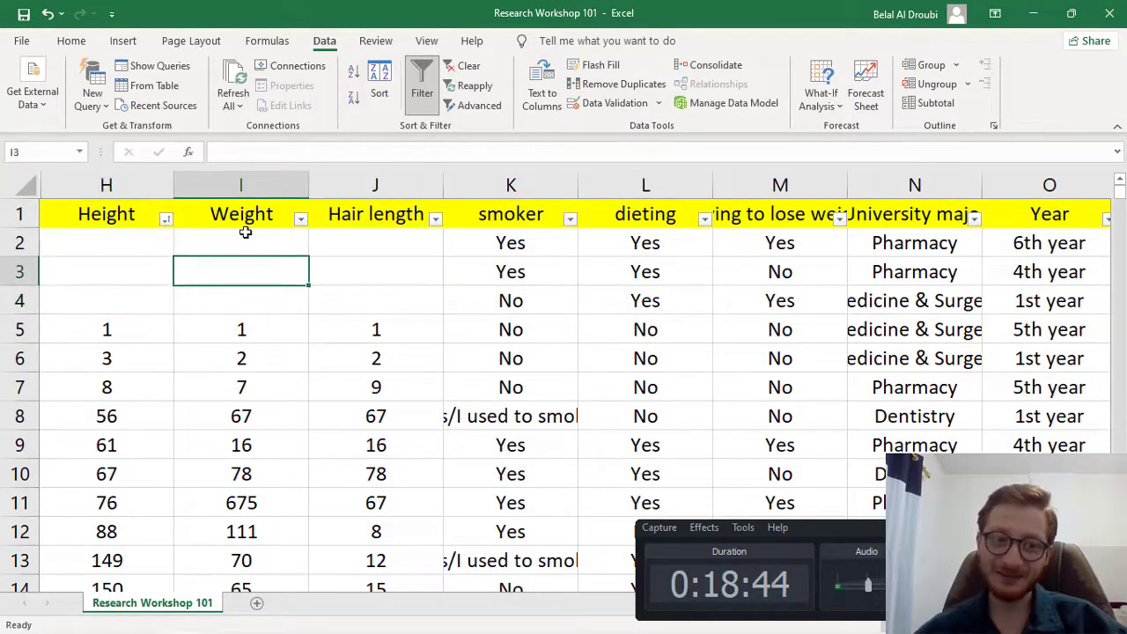
click(245, 231)
click(367, 244)
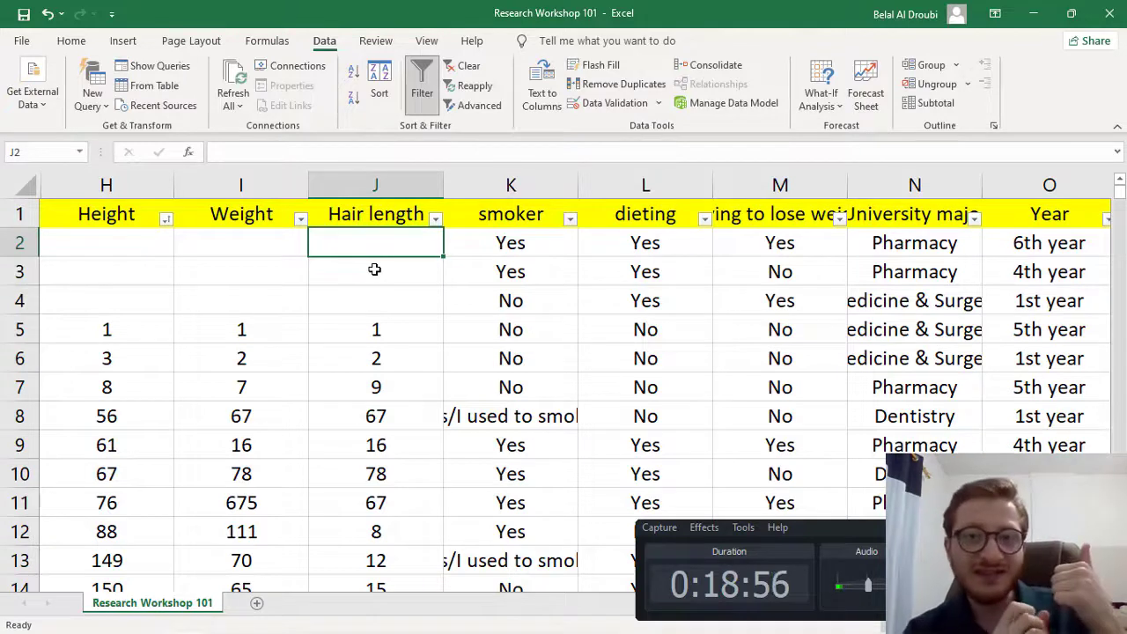
key(ctrl+z)
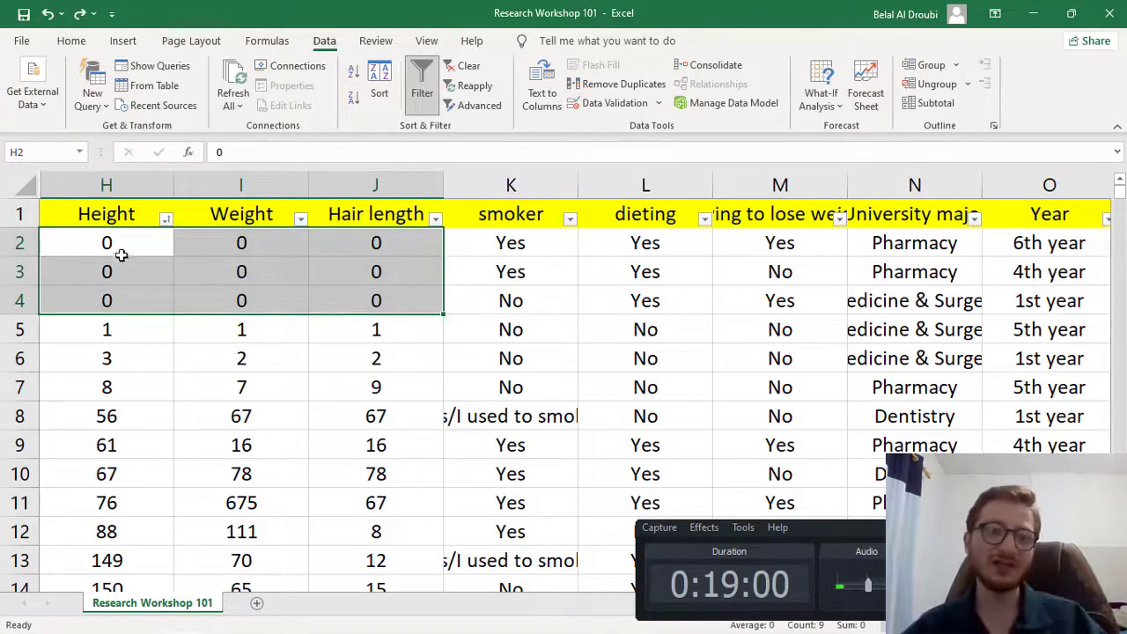
drag(122, 255, 335, 255)
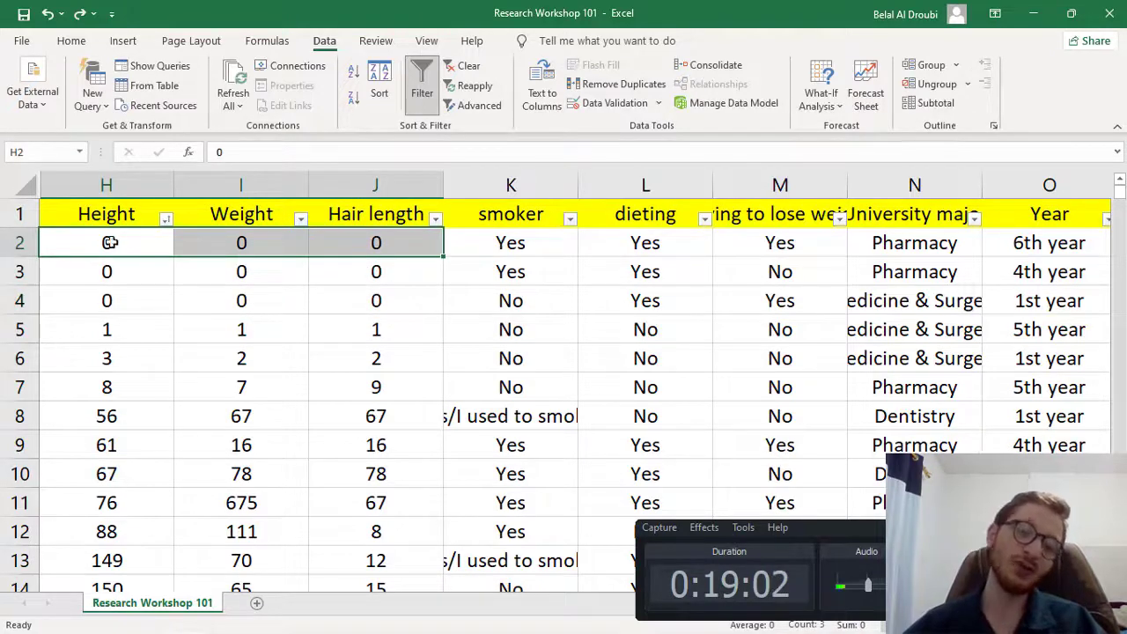
click(205, 240)
click(359, 238)
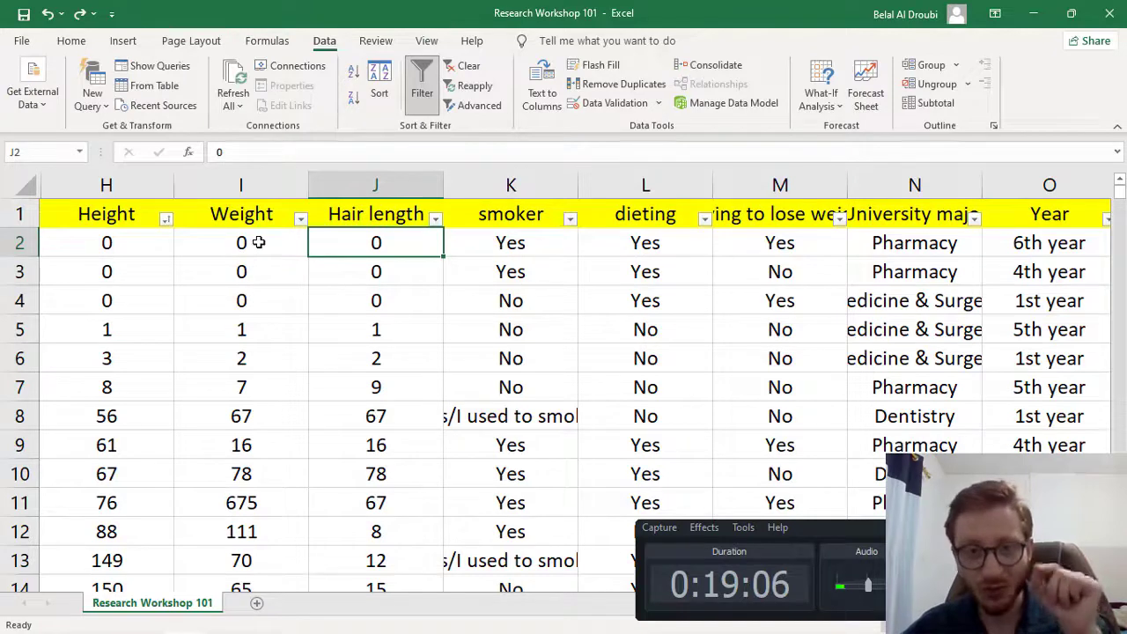
drag(105, 253, 347, 311)
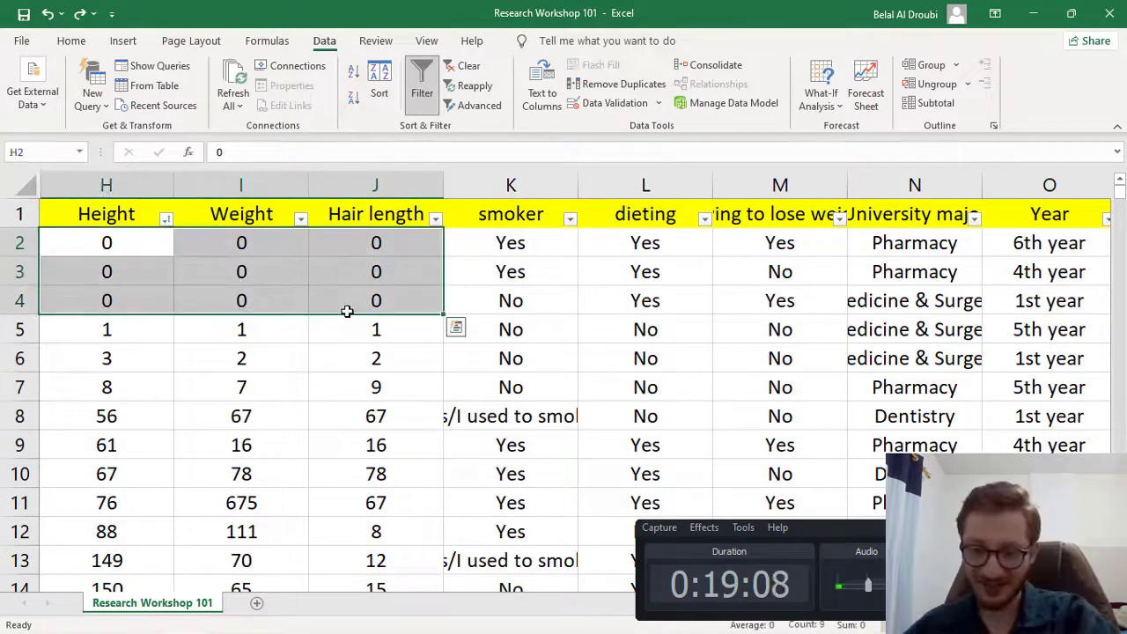
key(Delete)
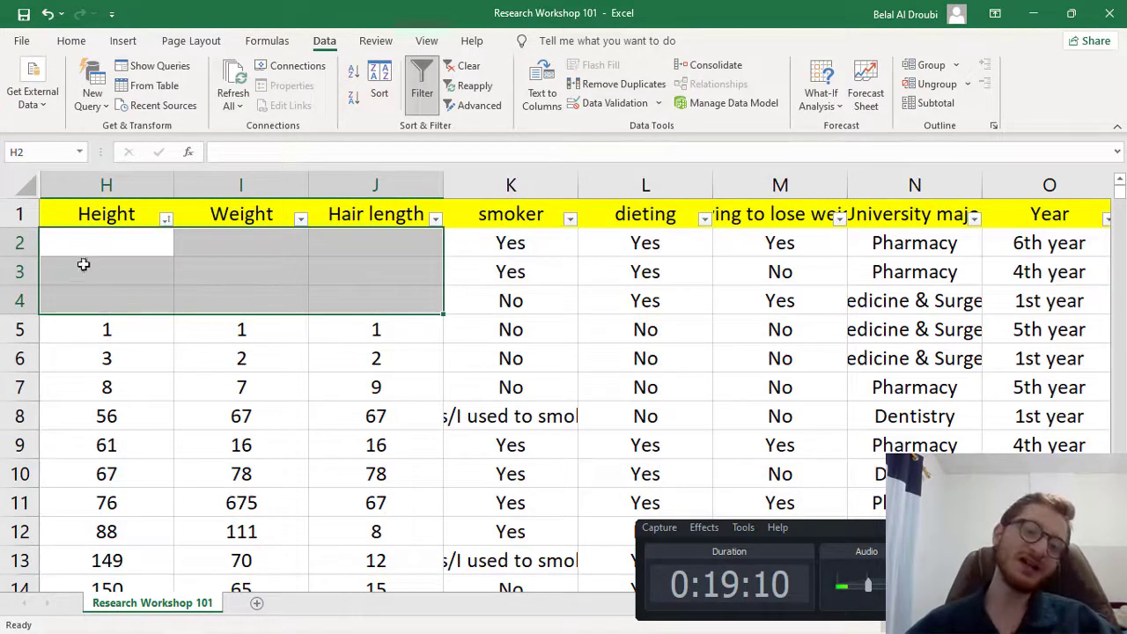
click(116, 251)
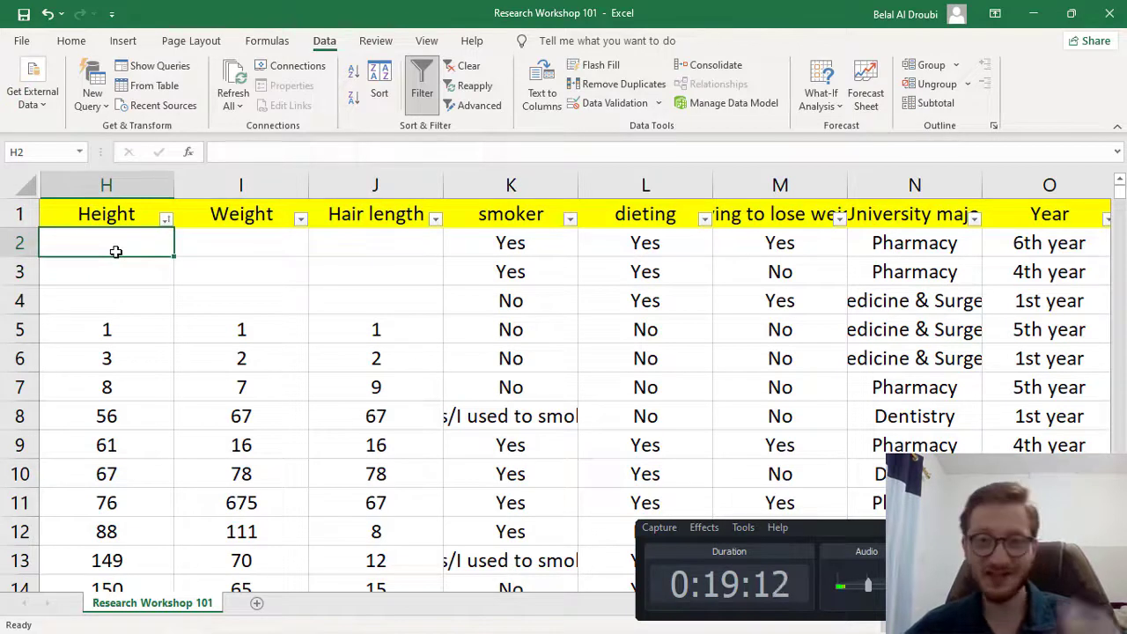
click(31, 242)
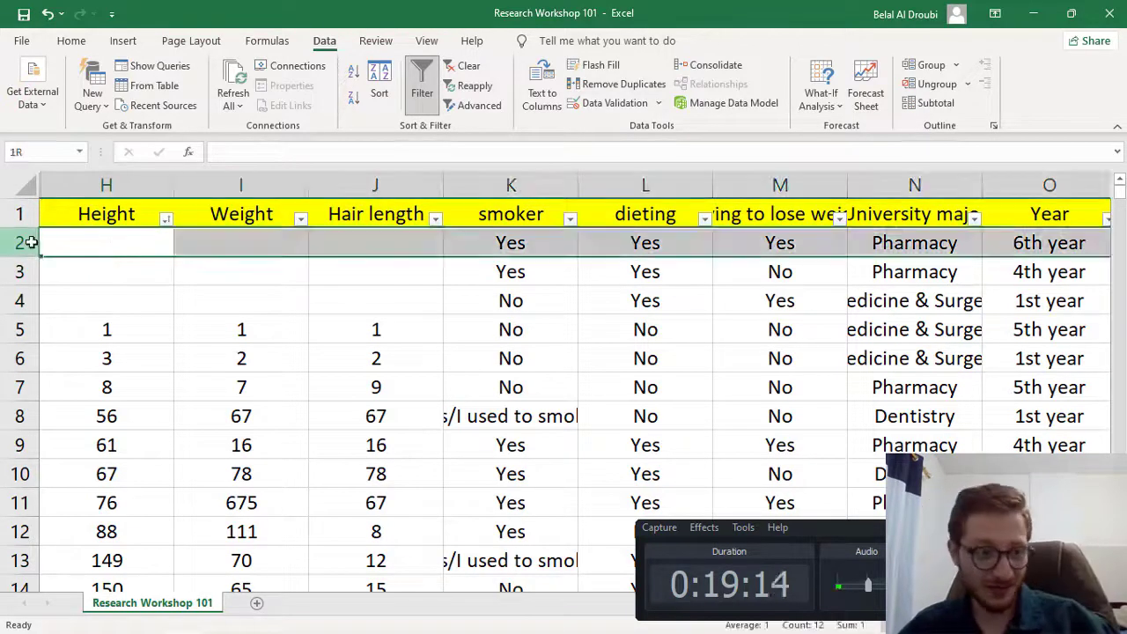
click(88, 251)
click(94, 273)
click(93, 302)
click(229, 271)
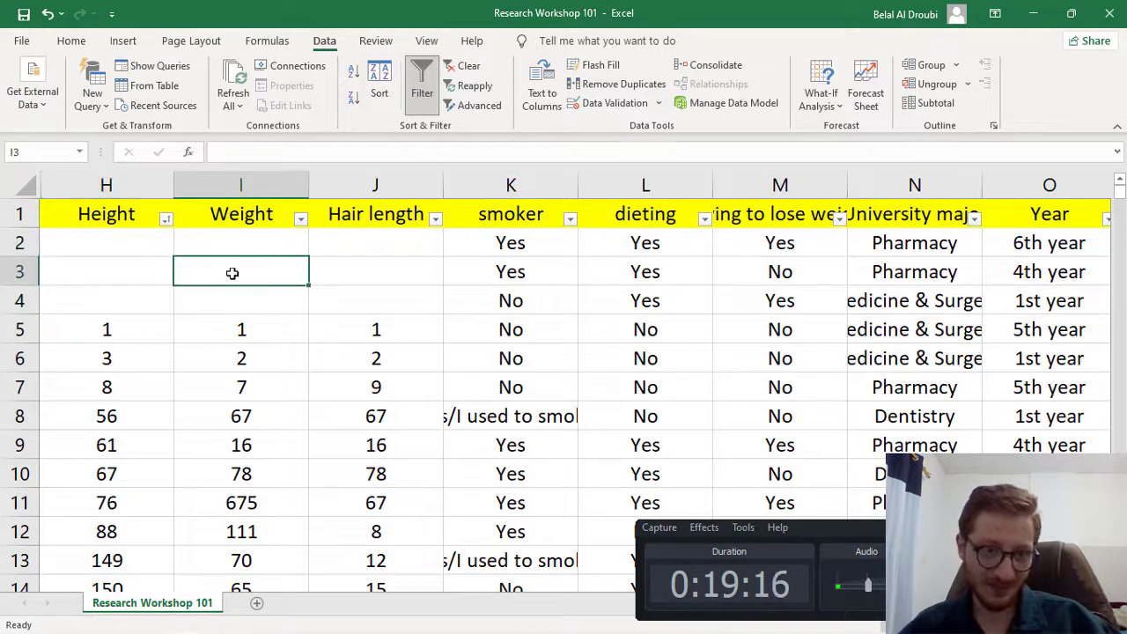
click(234, 300)
click(384, 247)
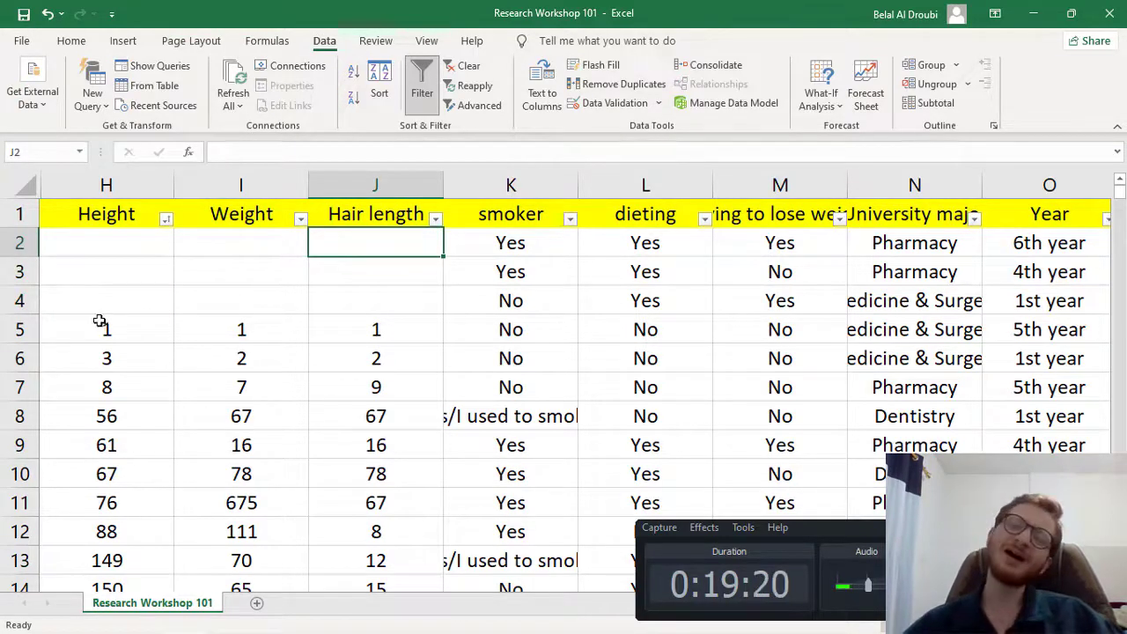
drag(86, 314, 426, 247)
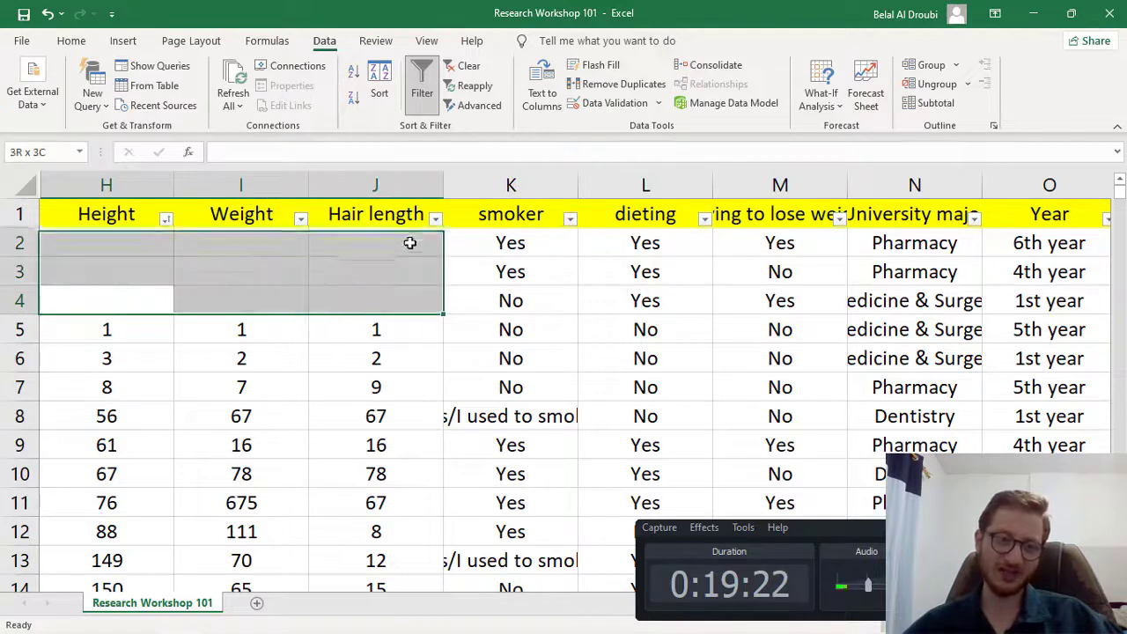
click(495, 250)
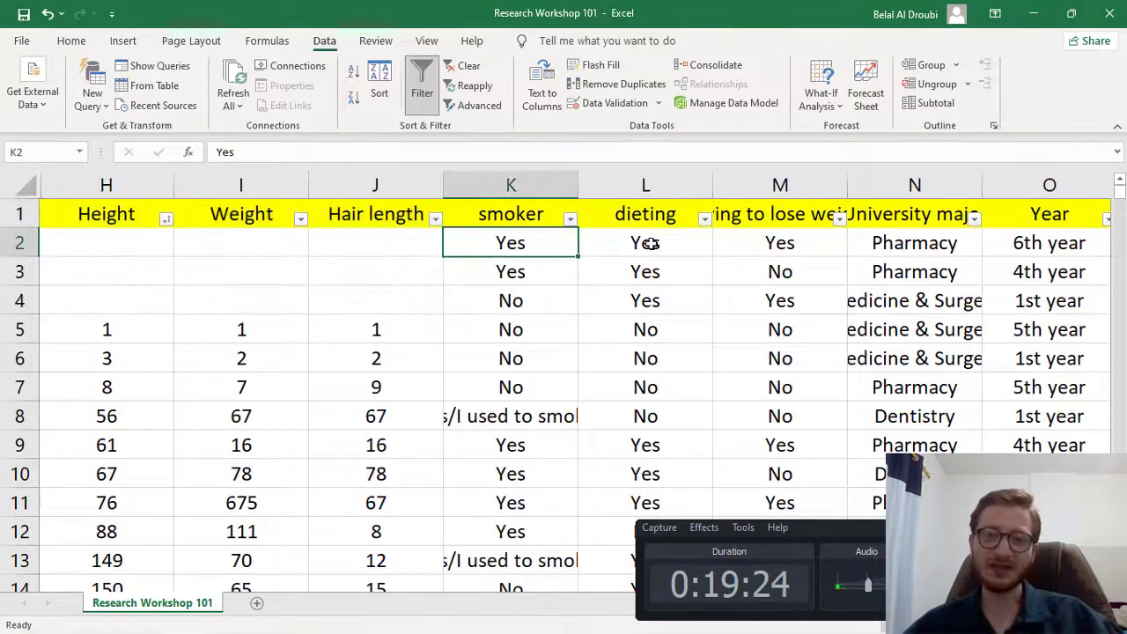
click(634, 248)
click(775, 273)
click(907, 247)
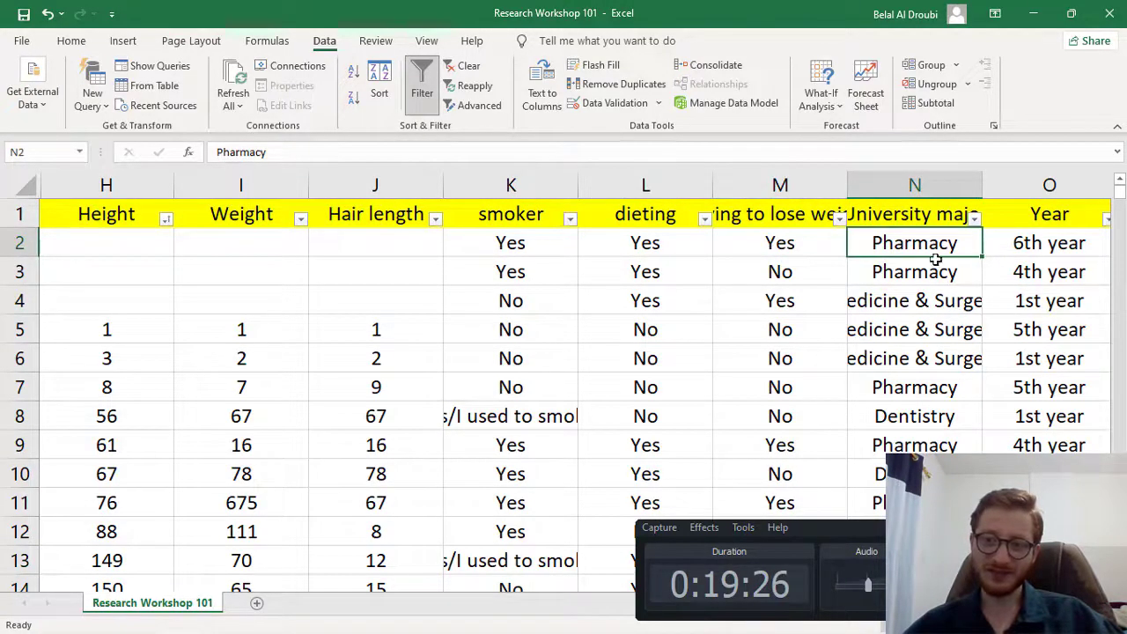
click(1016, 273)
click(1019, 298)
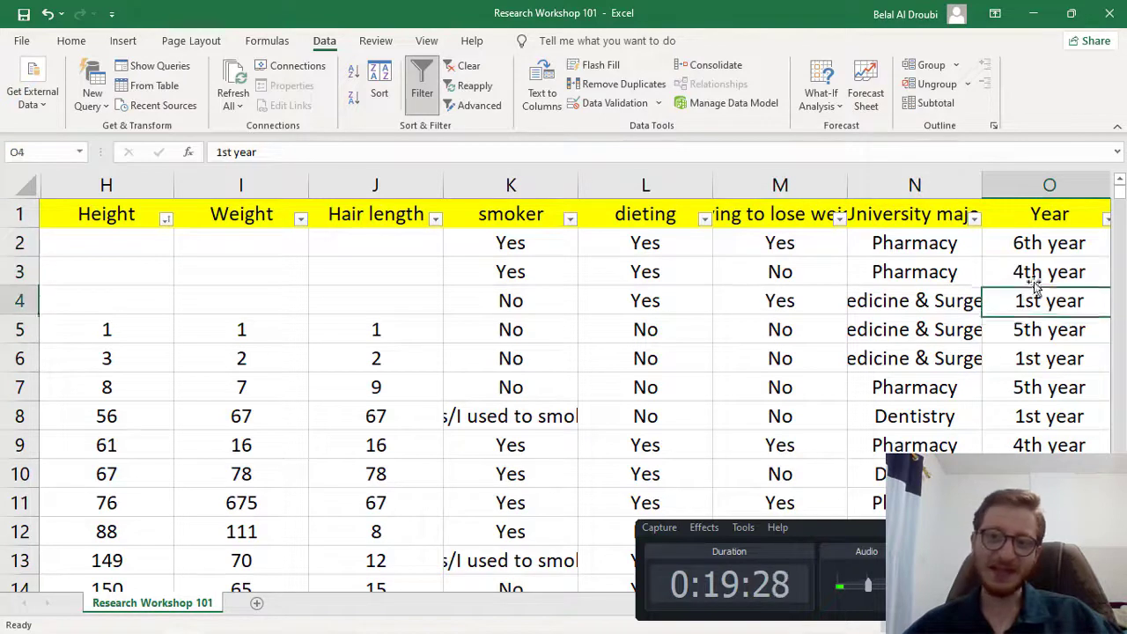
click(1025, 243)
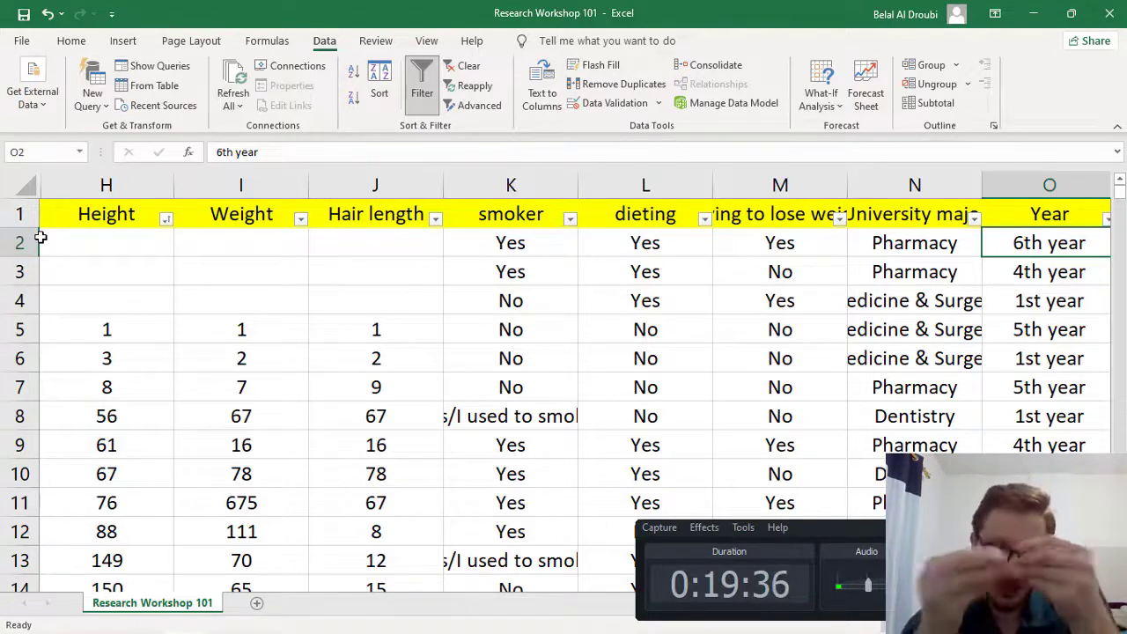
drag(21, 242, 21, 299)
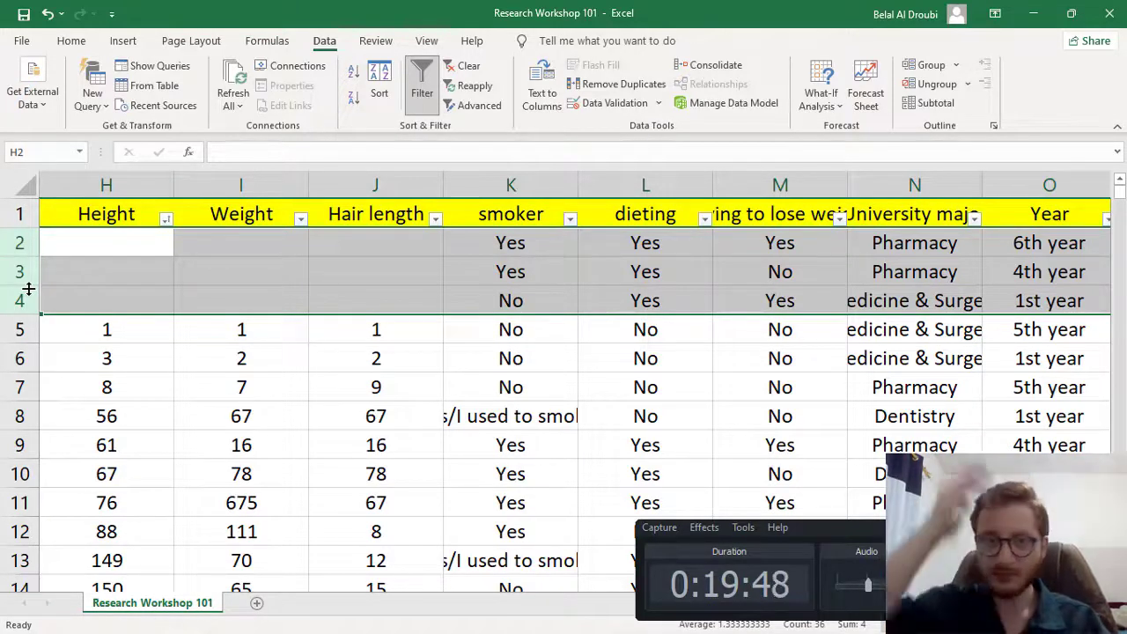
Blank the implausible Height, Weight and Hair length values in rows 2–7 (H2:J7)
drag(20, 242, 30, 304)
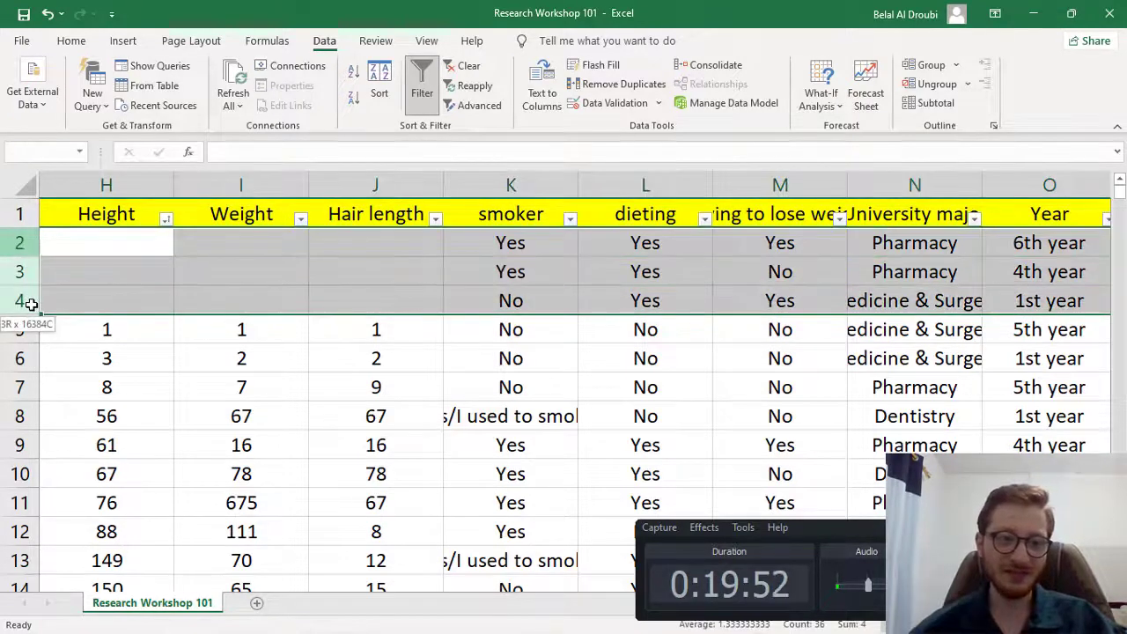
click(84, 299)
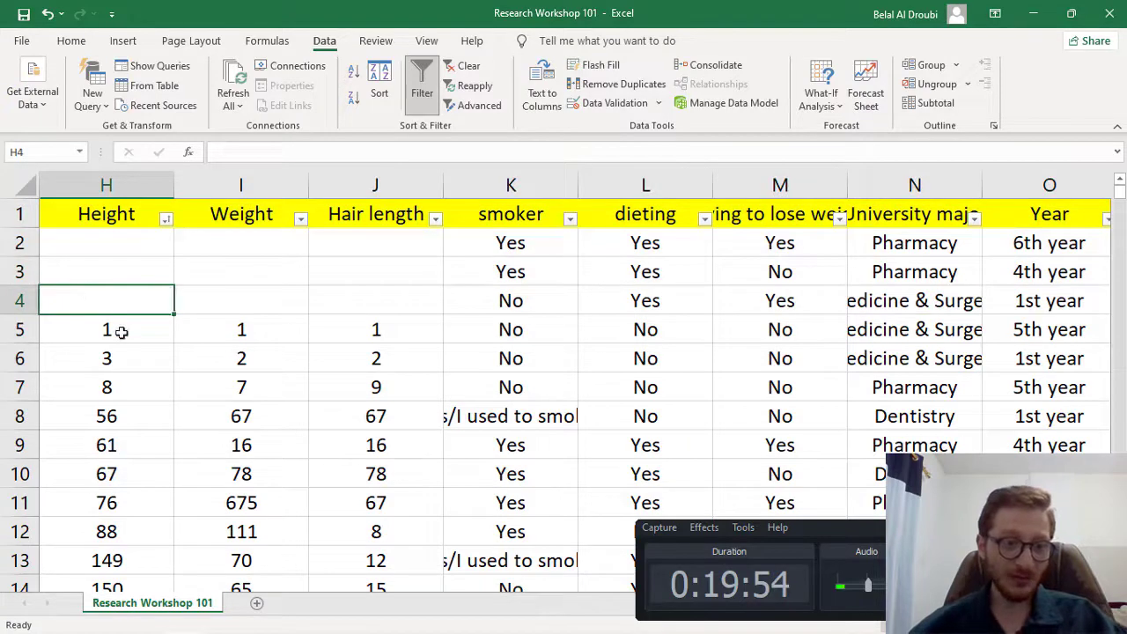
drag(121, 332, 373, 331)
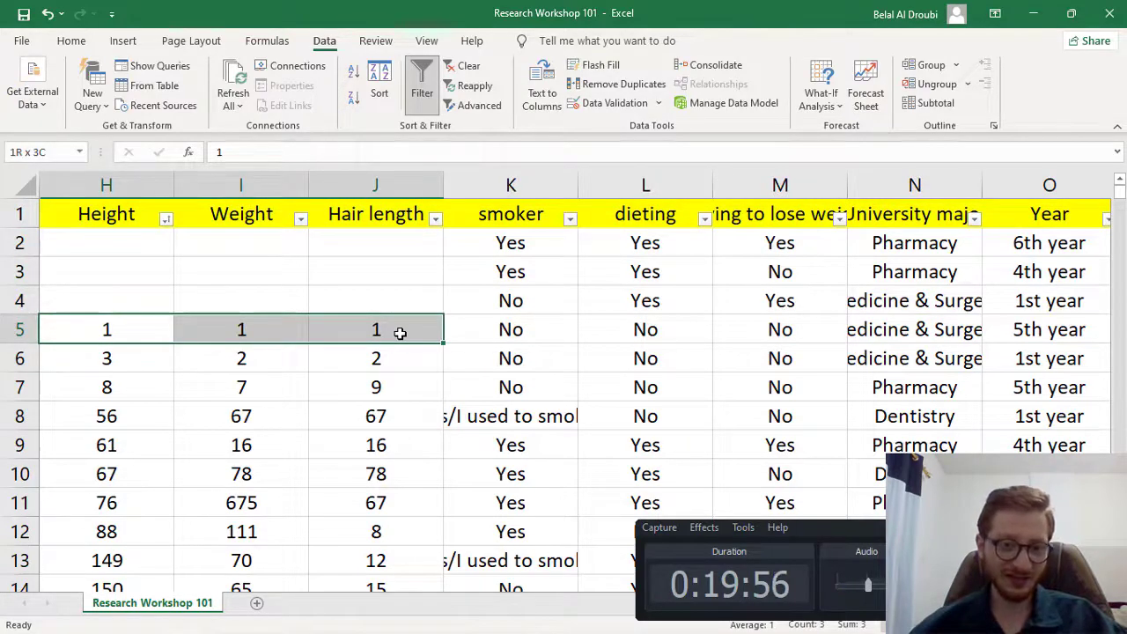
drag(400, 333, 100, 360)
click(100, 361)
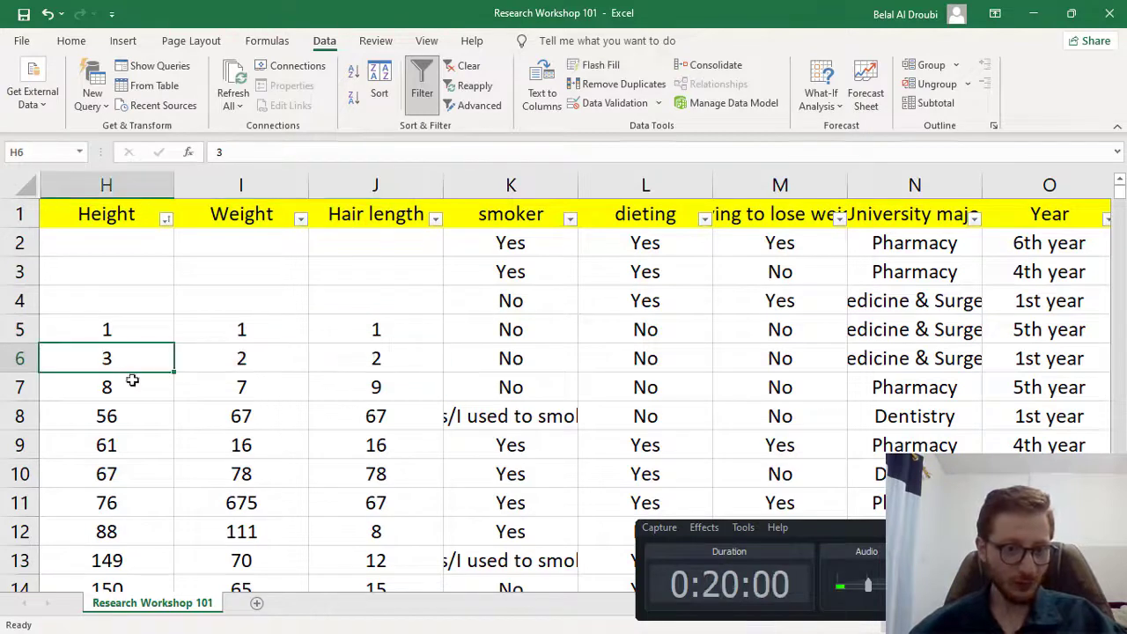
click(132, 380)
key(Right)
drag(9, 388, 19, 245)
right_click(19, 250)
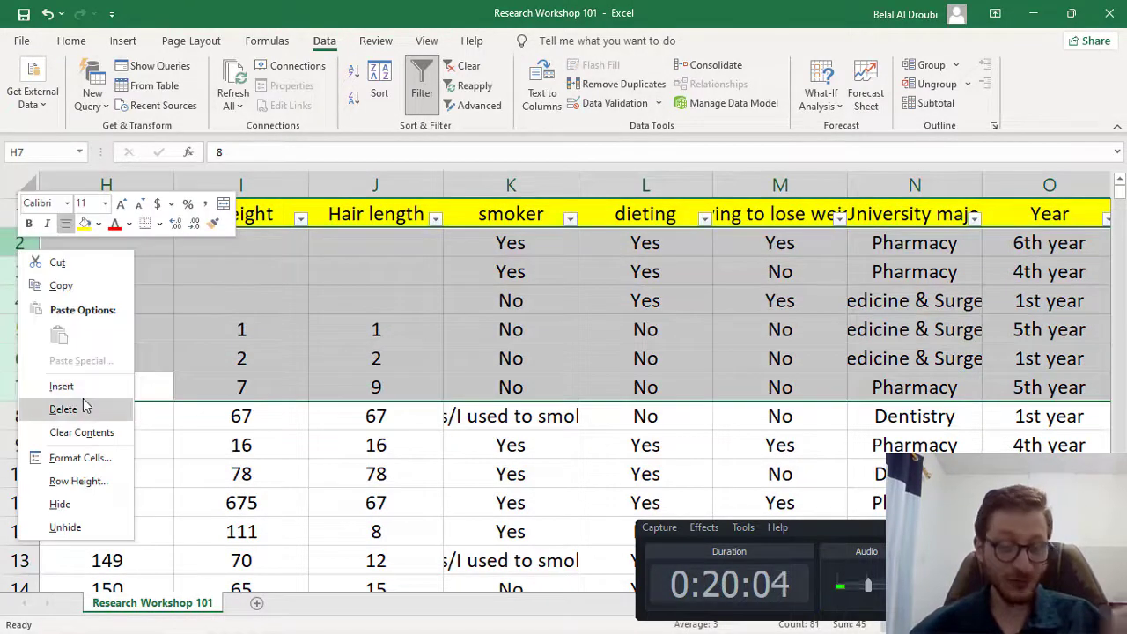
key(Escape)
drag(132, 245, 380, 391)
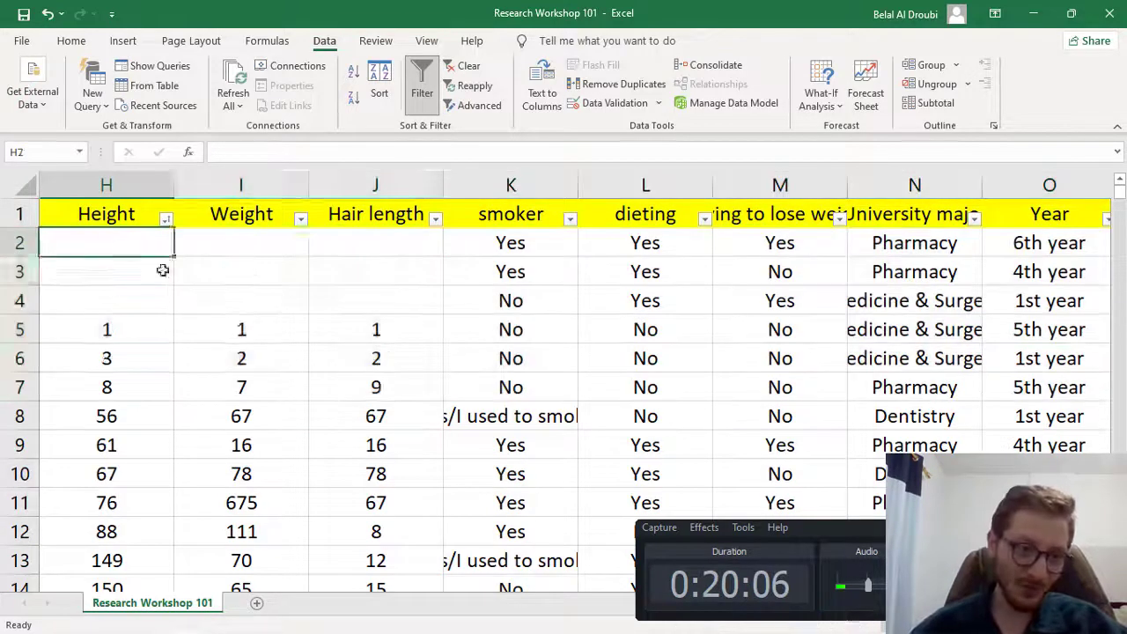
key(Delete)
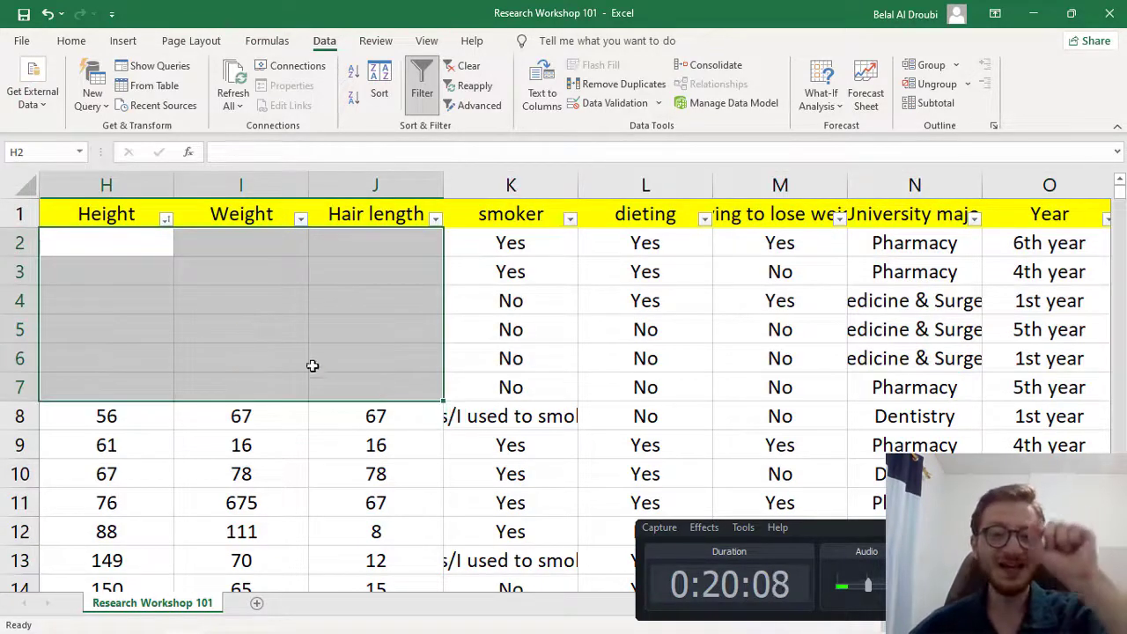
Delete rows 2–7 so the sorted data begins at Height 56
click(502, 242)
click(771, 243)
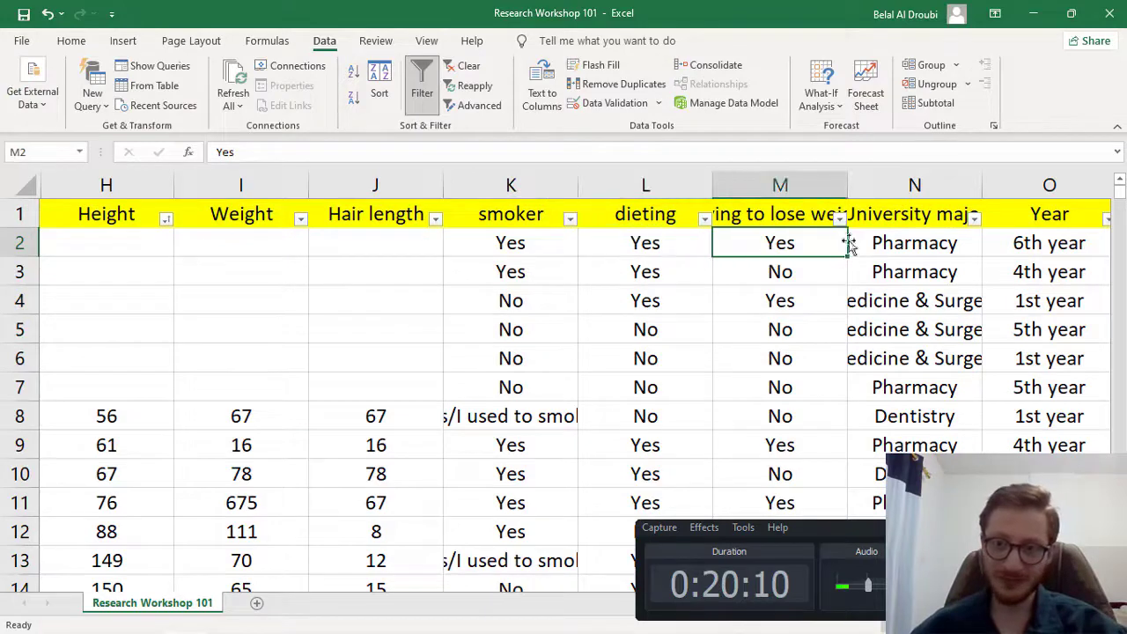
click(902, 242)
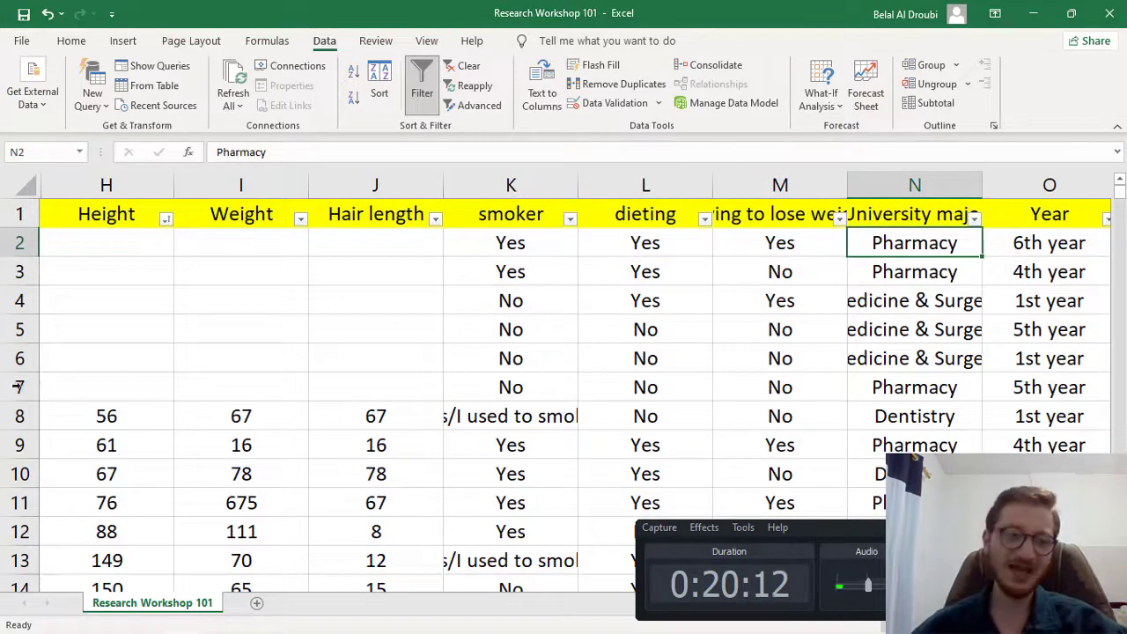
drag(18, 386, 19, 244)
right_click(21, 248)
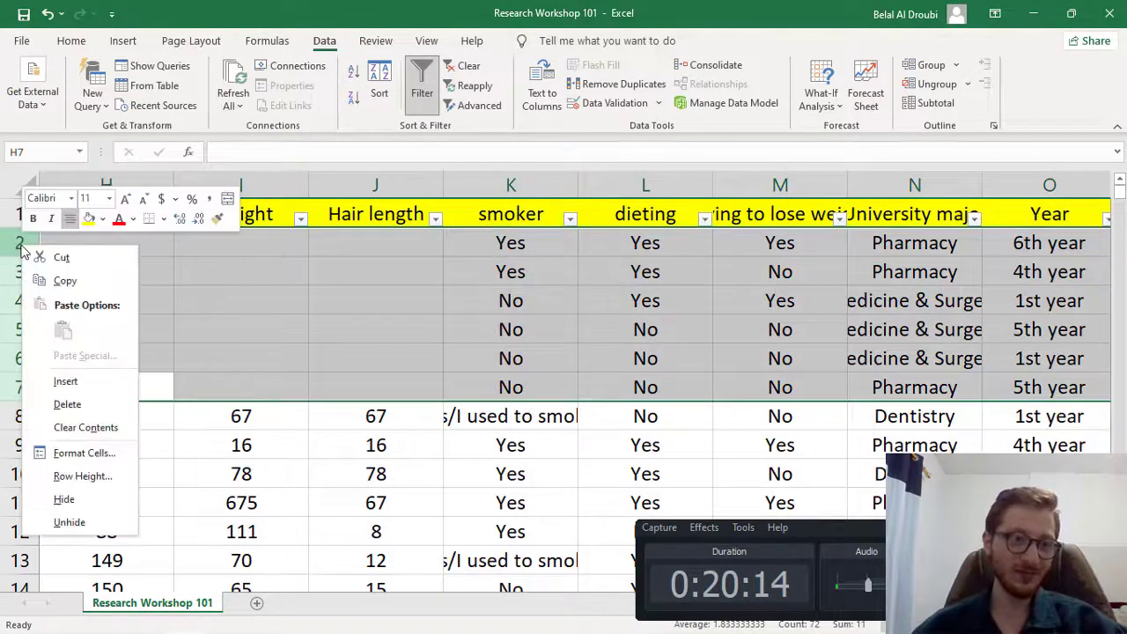
click(88, 404)
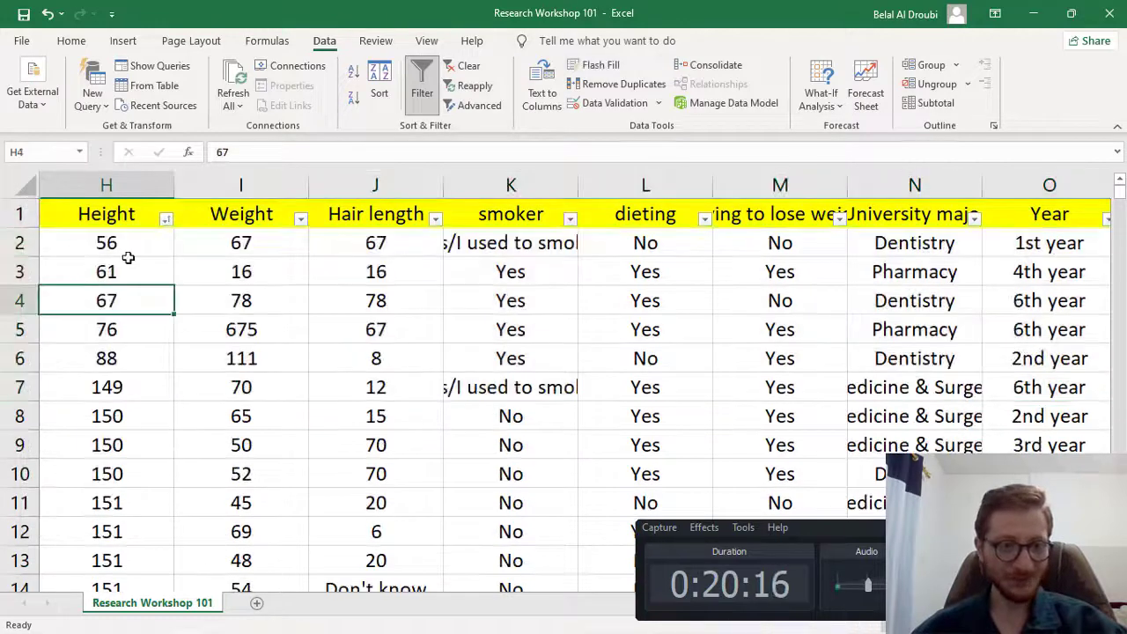
Review the Height, Weight, Hair length, major and Year values of the low-height rows
drag(93, 247, 276, 243)
click(300, 245)
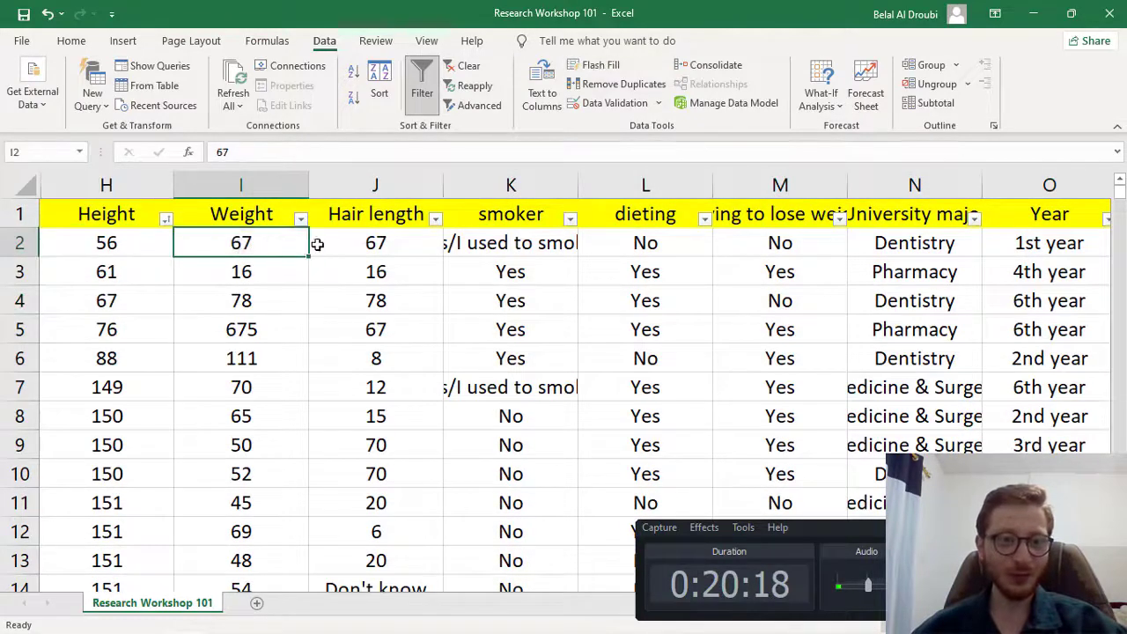
click(353, 244)
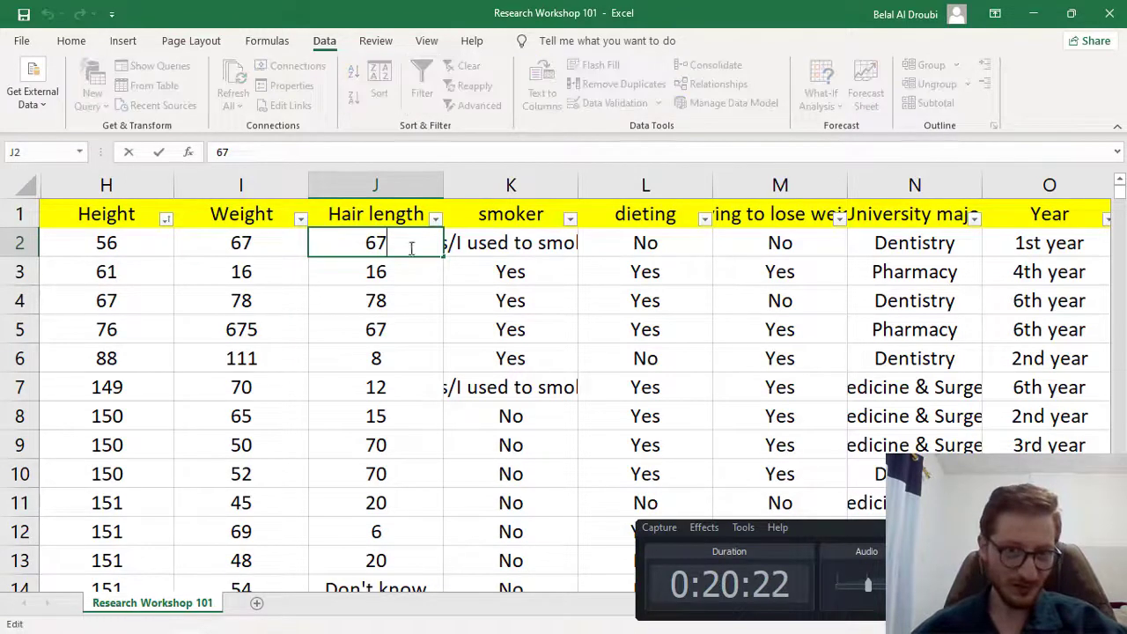
drag(410, 243, 276, 246)
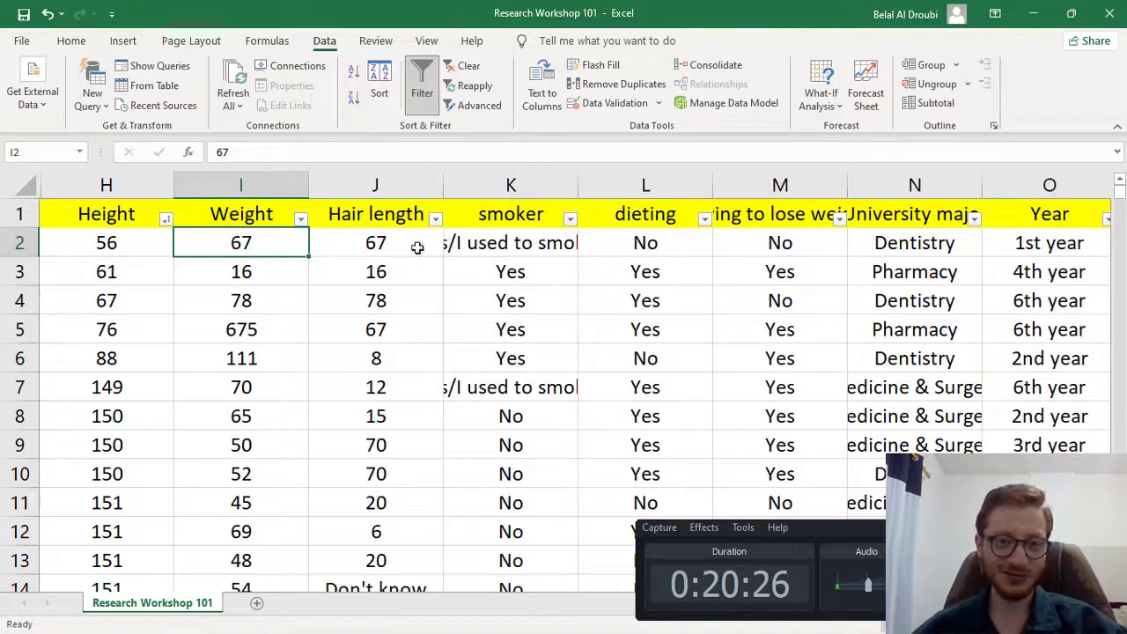
click(20, 243)
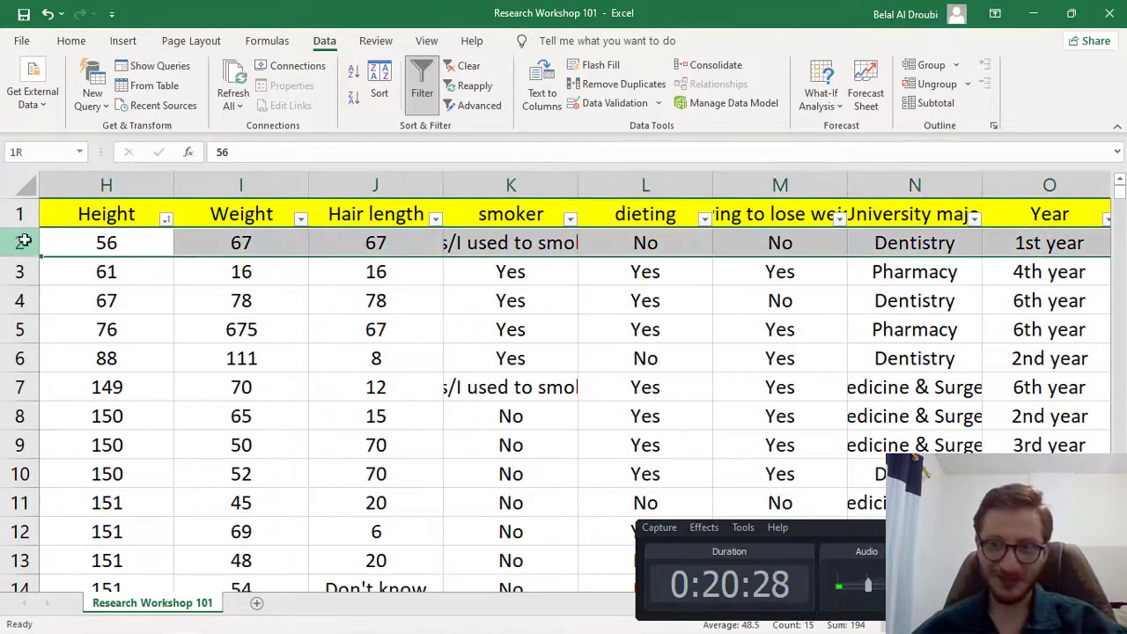
drag(24, 255, 23, 270)
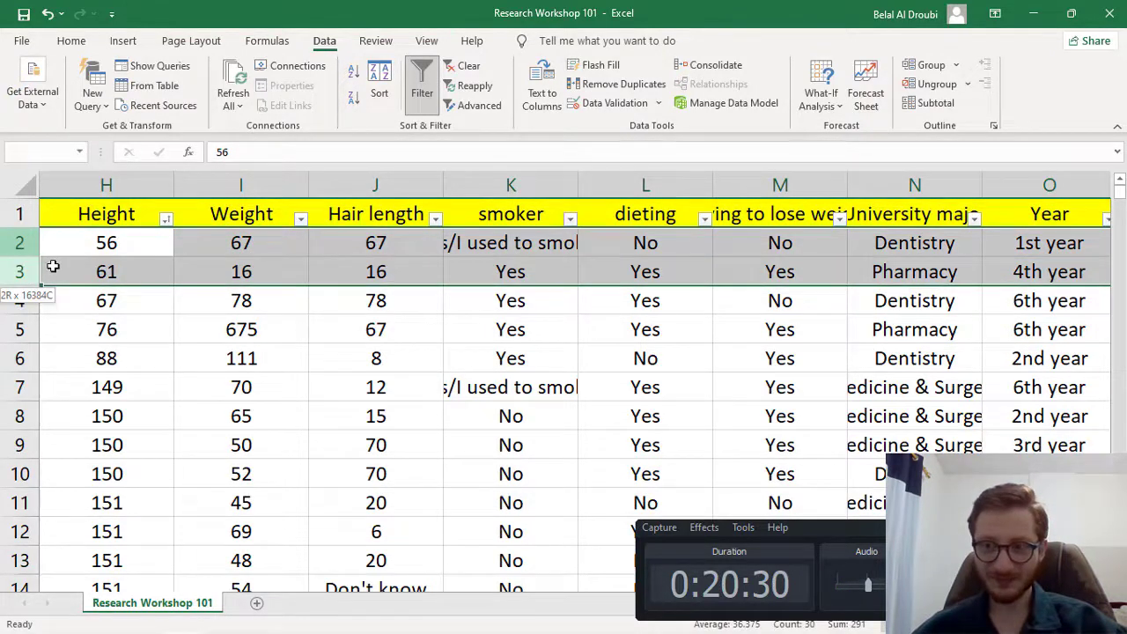
drag(57, 260, 50, 290)
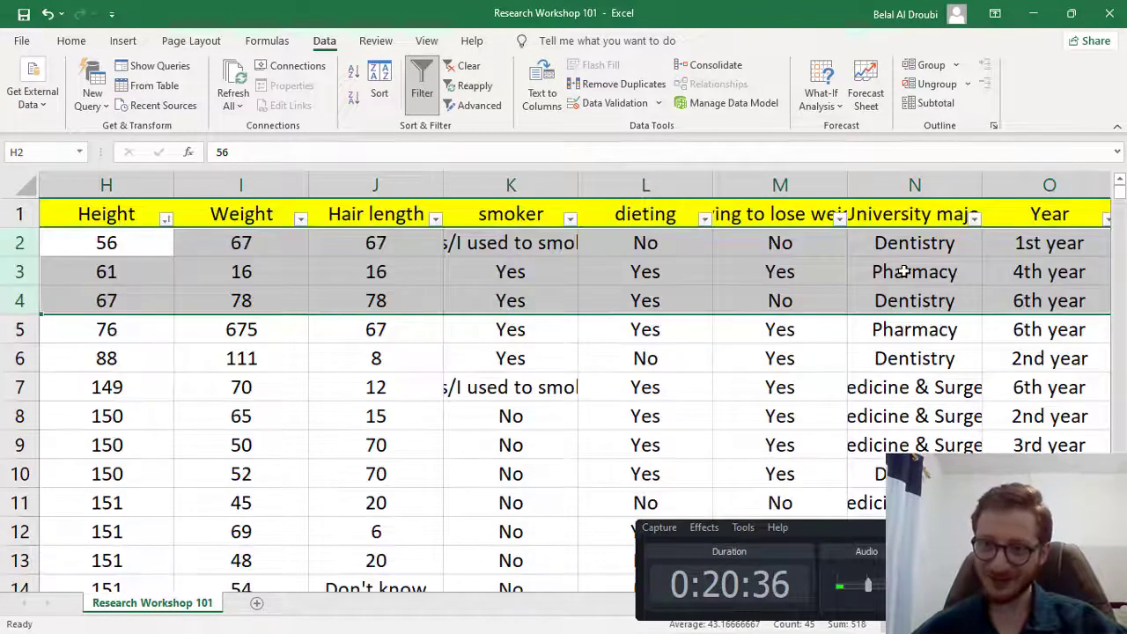
click(910, 249)
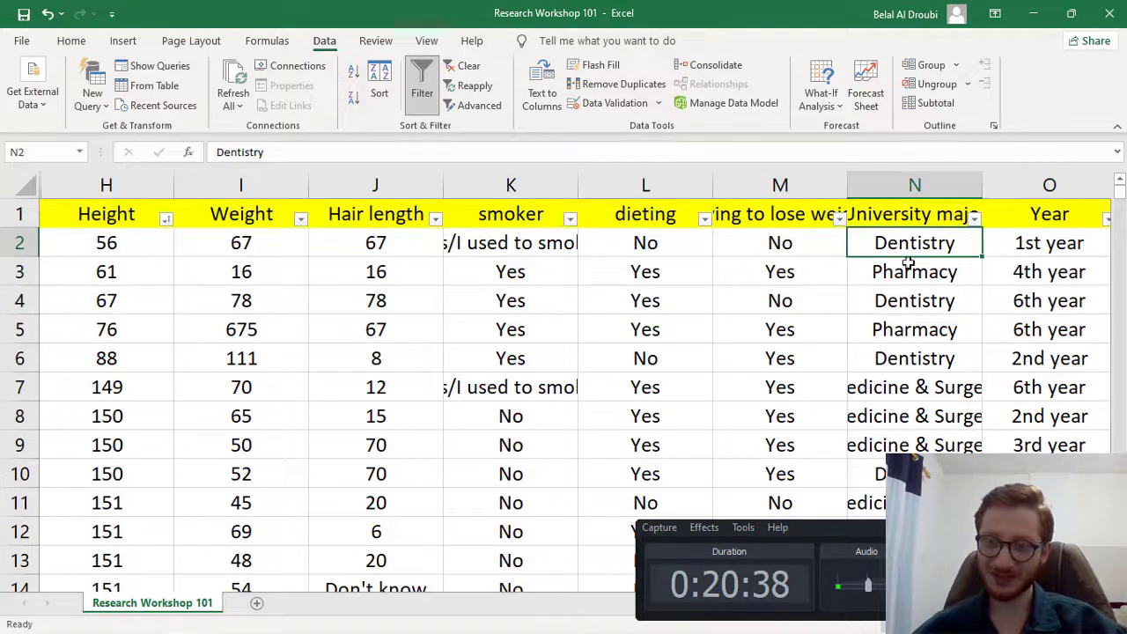
click(919, 272)
click(919, 238)
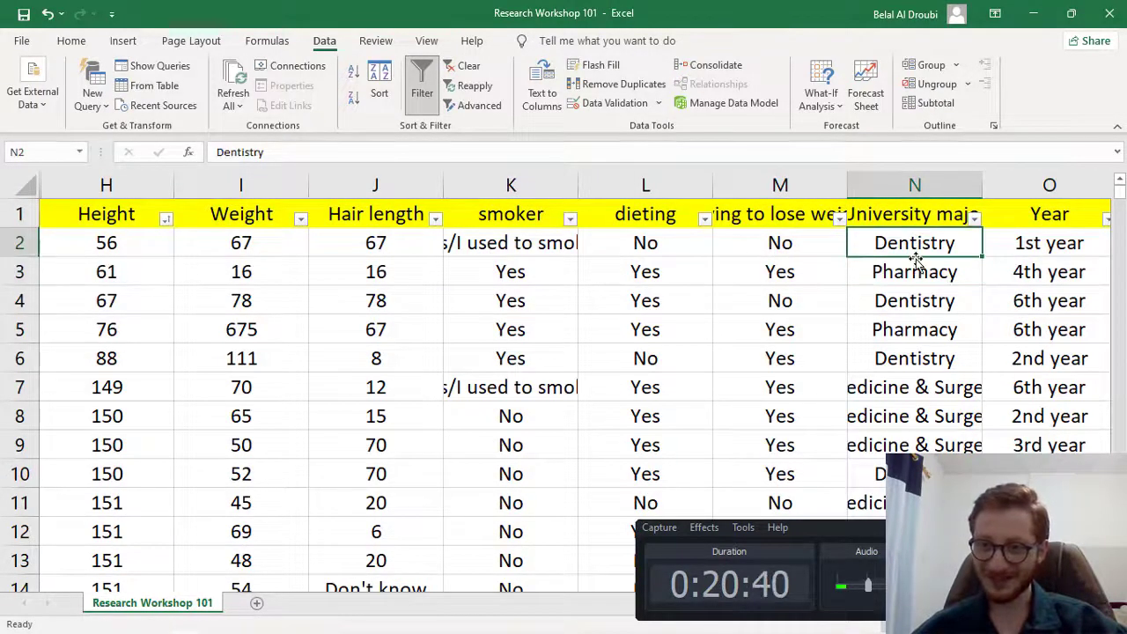
click(919, 275)
click(1047, 247)
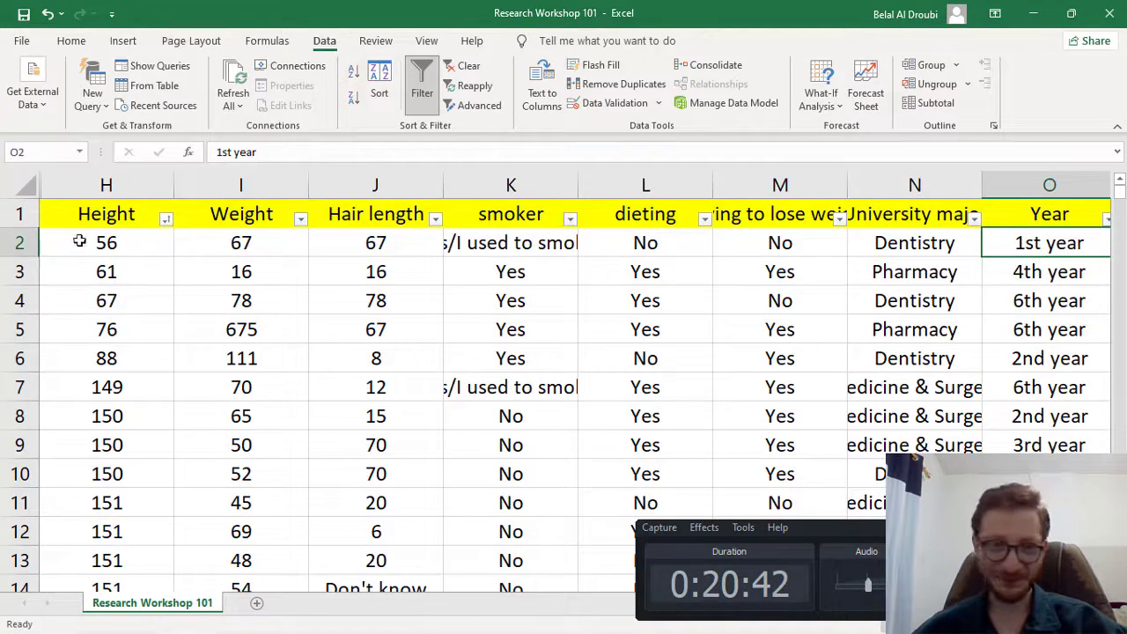
Delete rows 2–6 with Heights 56 to 88, leaving Height 149 as the first row
click(19, 246)
drag(26, 253, 54, 352)
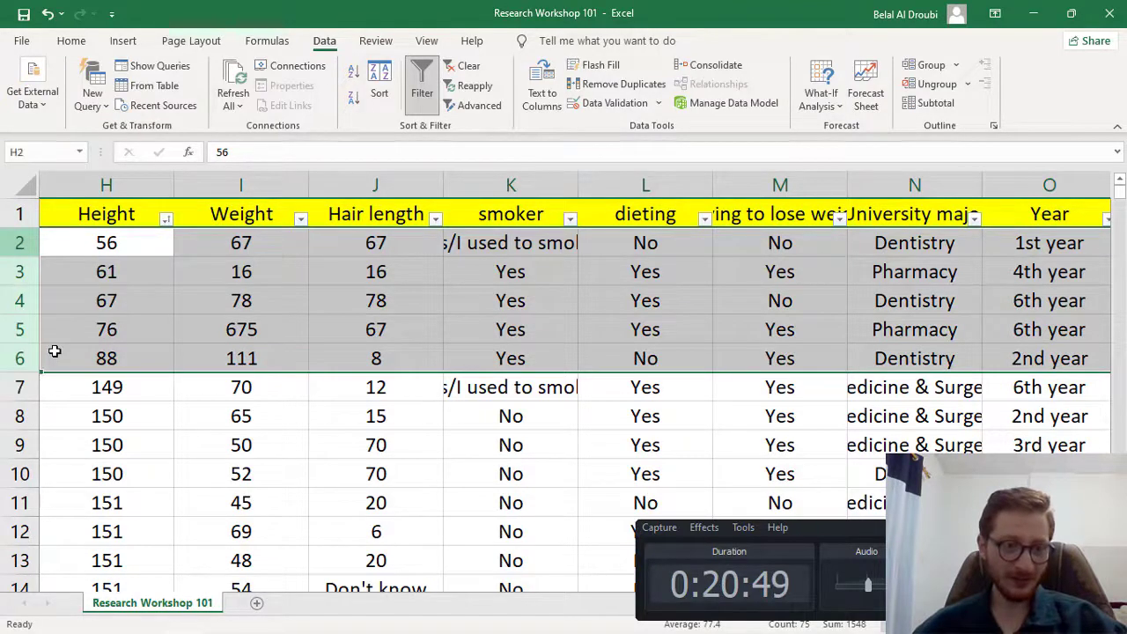
right_click(154, 343)
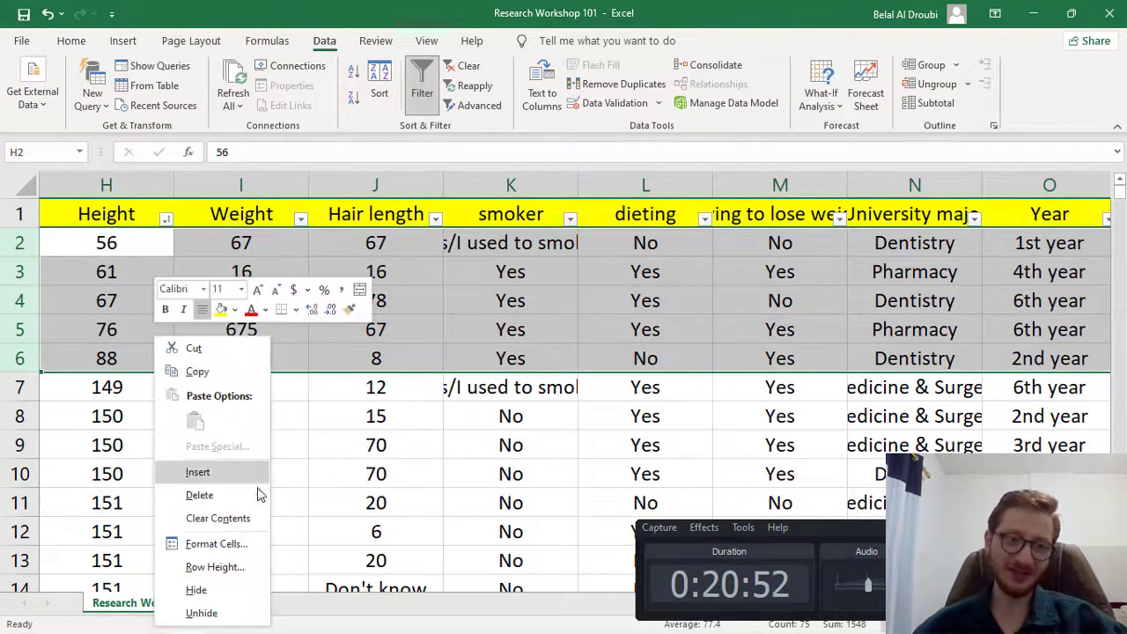
click(255, 496)
click(343, 356)
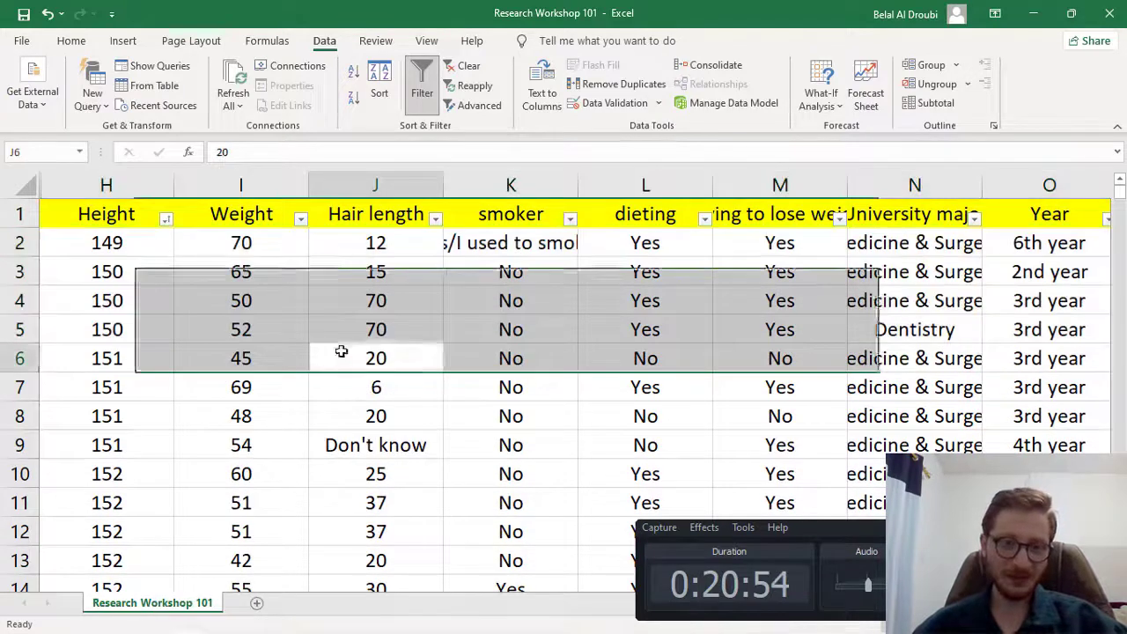
drag(100, 242, 475, 247)
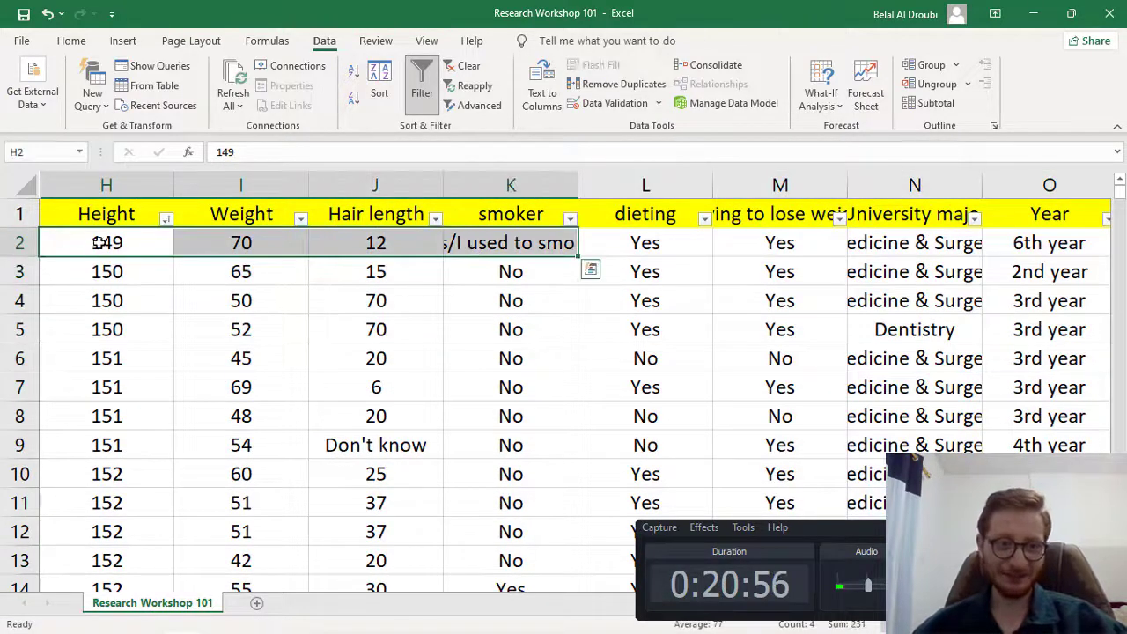
Open the Height column's filter drop-down from the Height 149 row, then close it without sorting
click(33, 246)
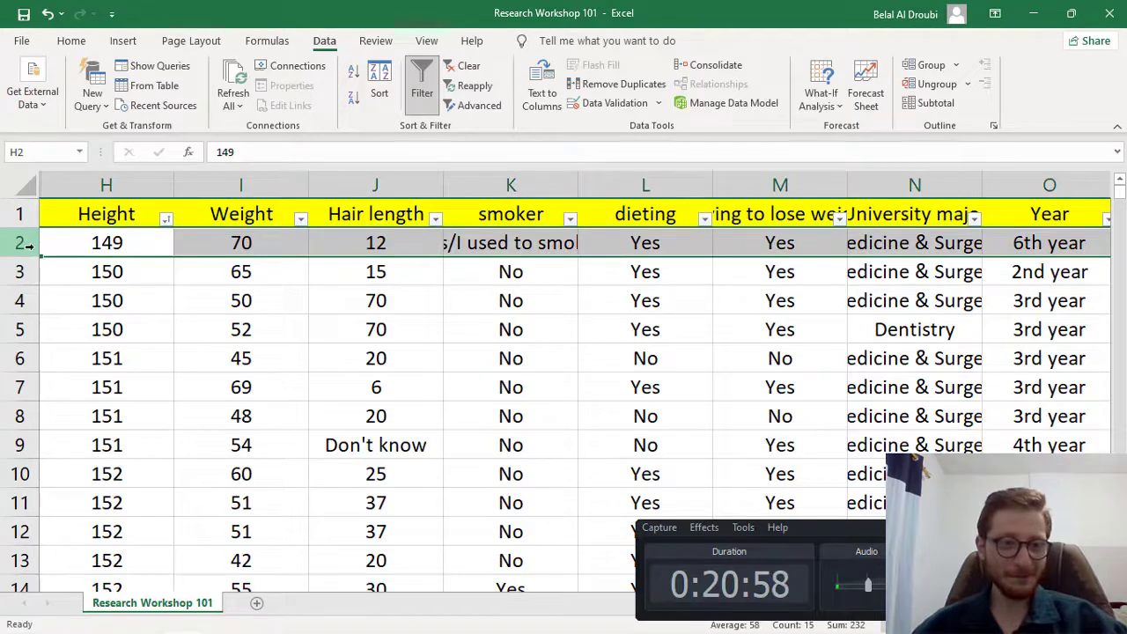
scroll(123, 249, up, 3)
click(124, 226)
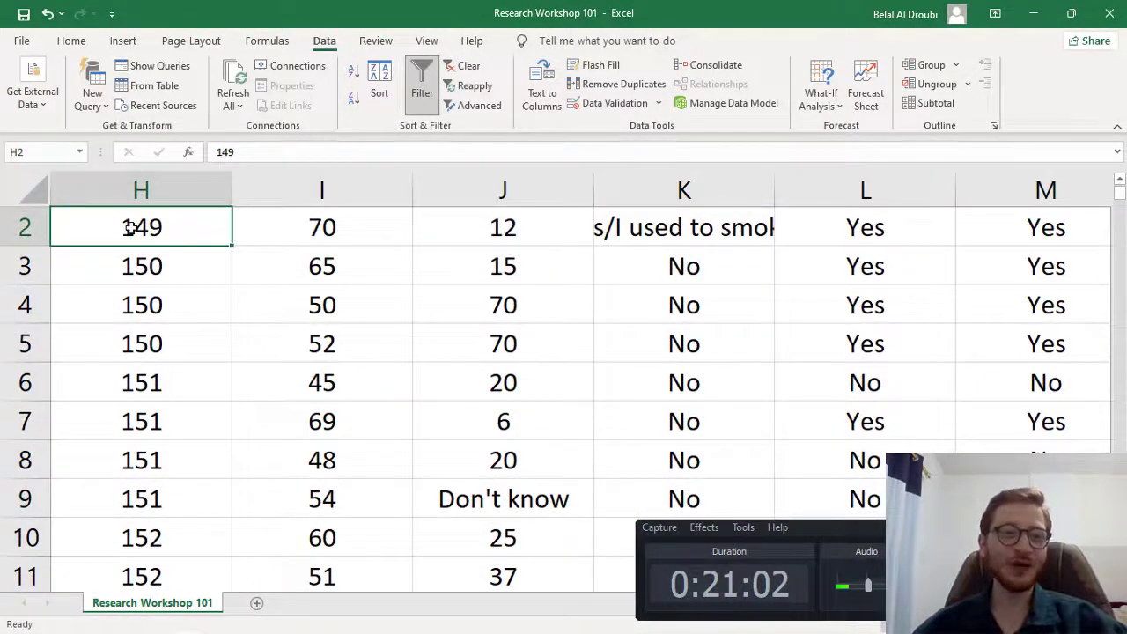
scroll(132, 231, up, 1)
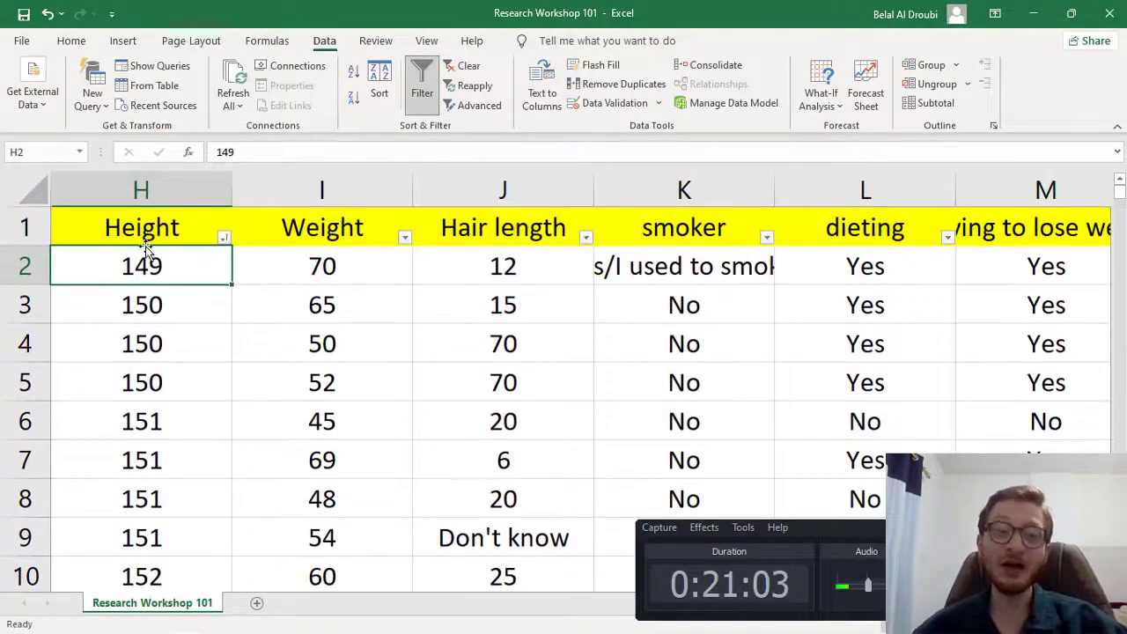
click(226, 237)
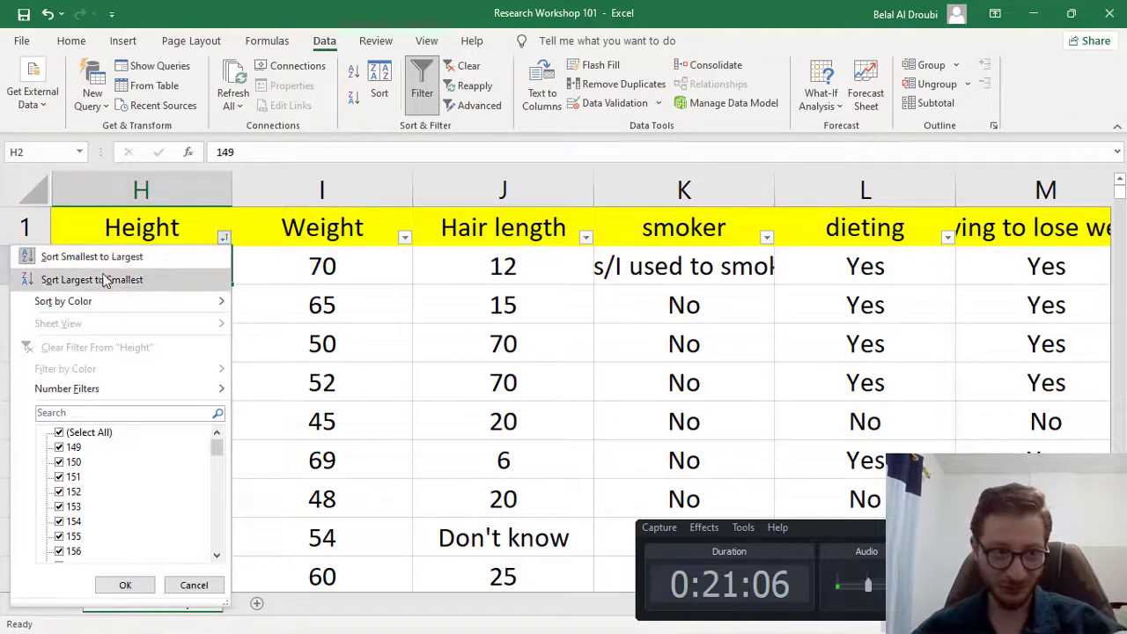
click(337, 275)
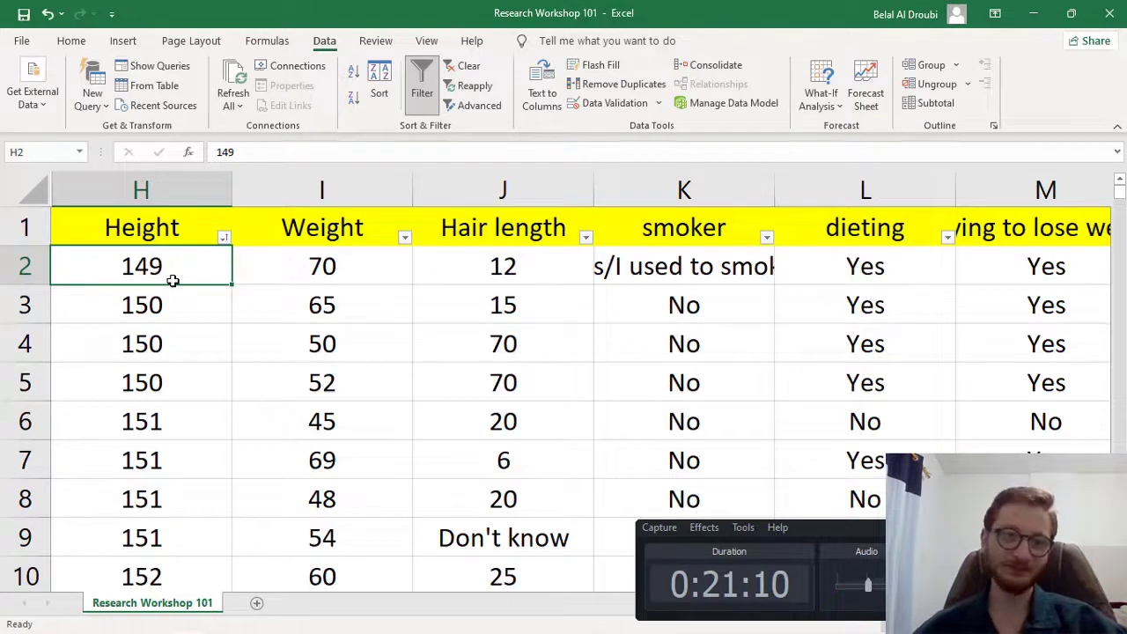
scroll(173, 291, down, 1)
scroll(175, 301, up, 1)
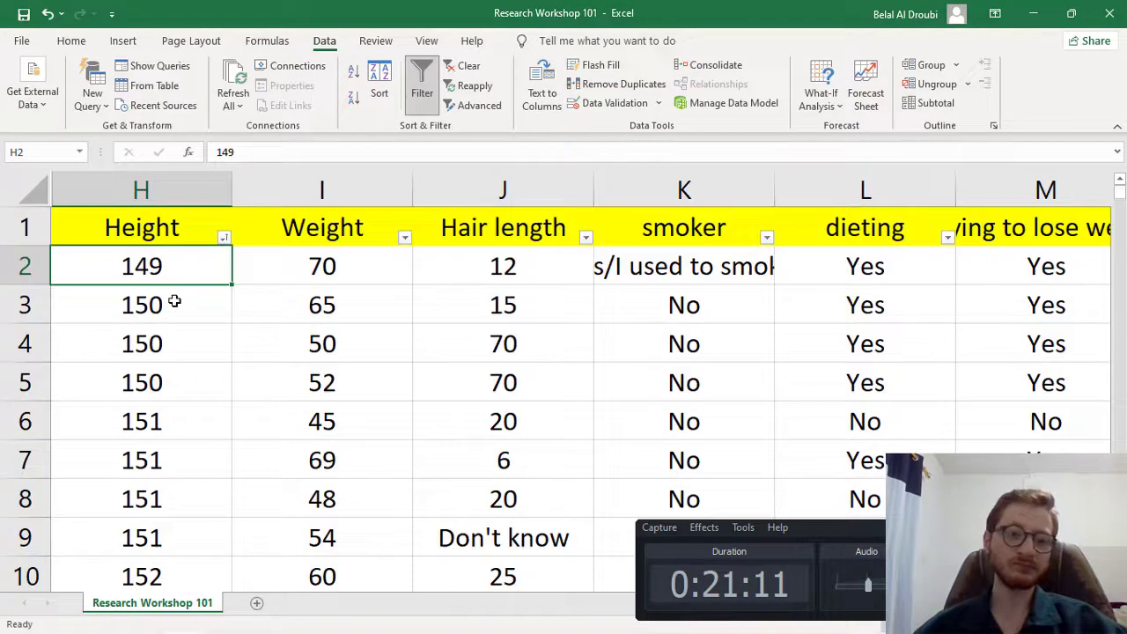
Check the top rows: heights 149, 150, 150, 150 paired with weights 70, 65, 50, 52
click(339, 268)
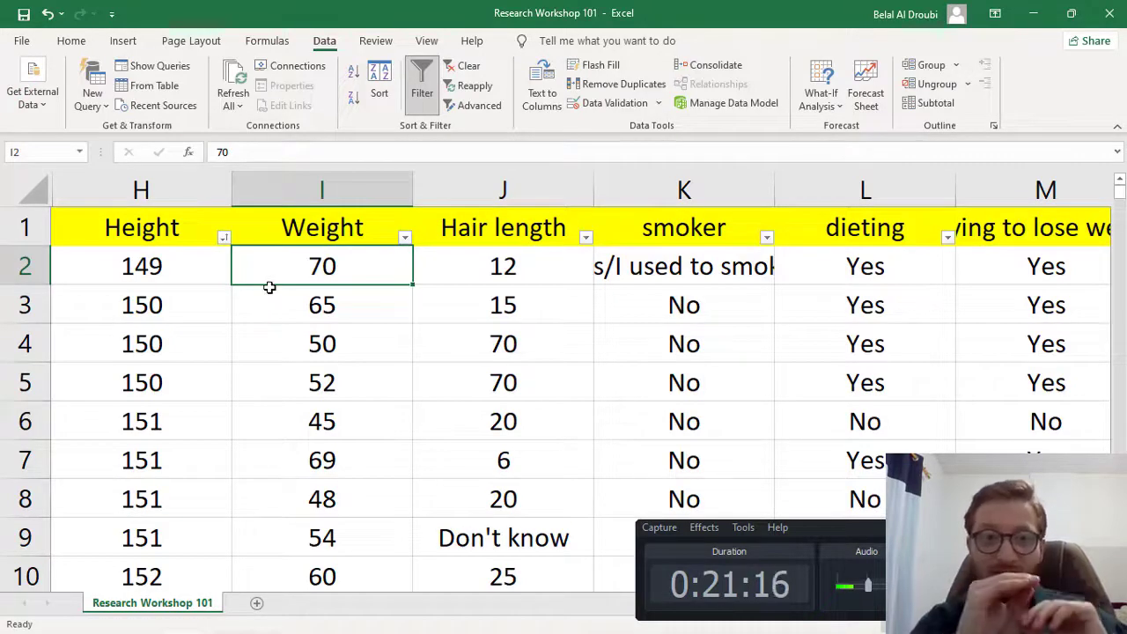
drag(145, 271, 150, 380)
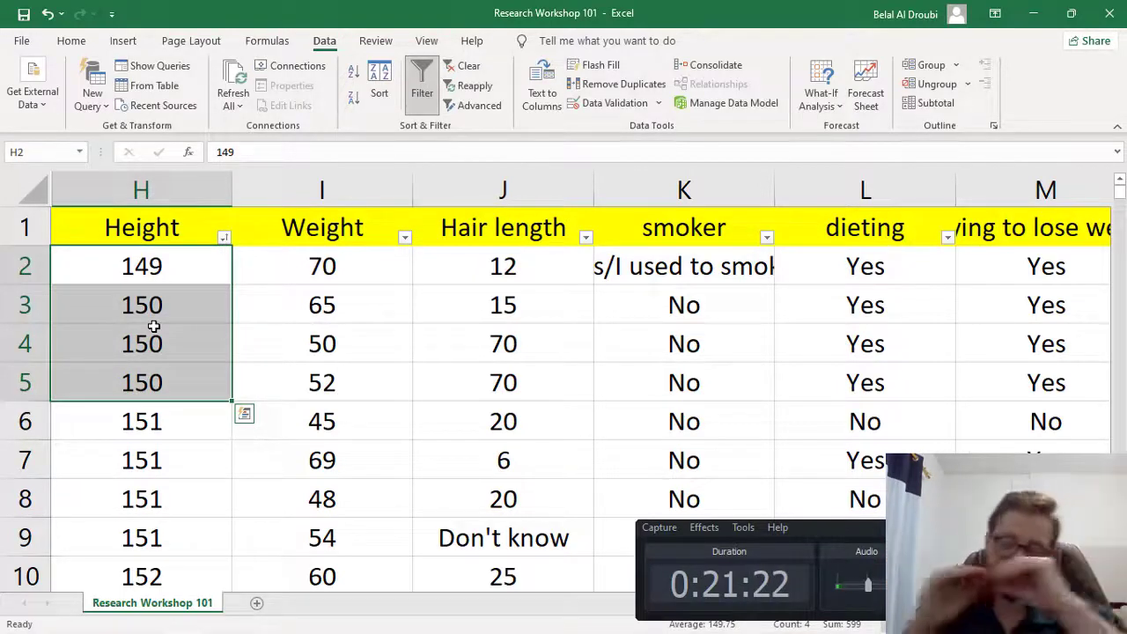
drag(342, 268, 1098, 282)
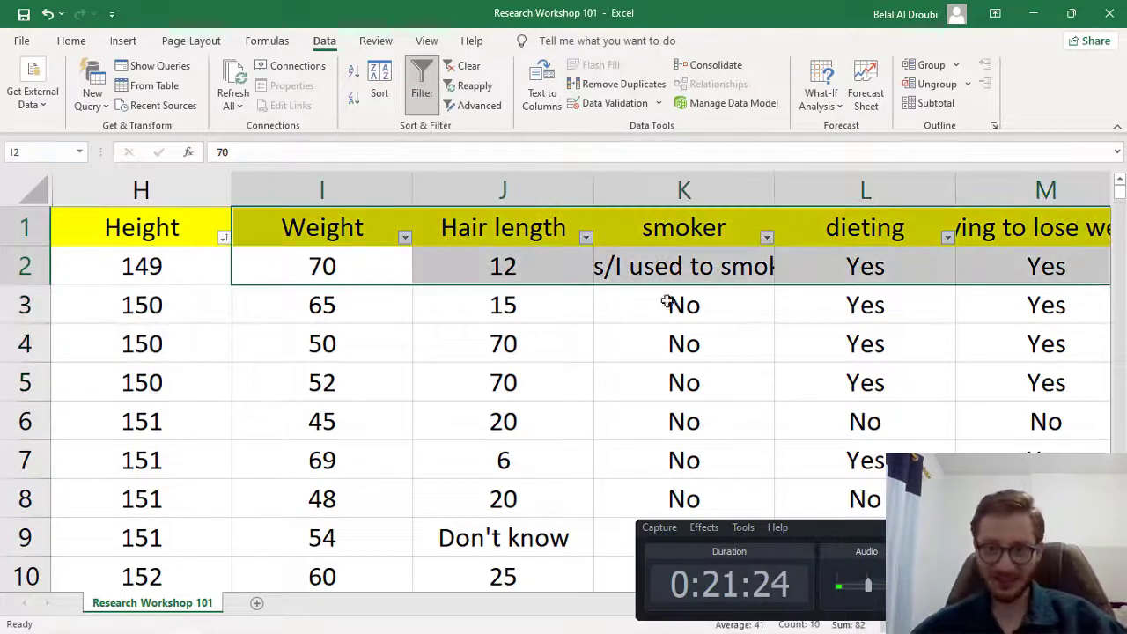
click(455, 327)
click(212, 251)
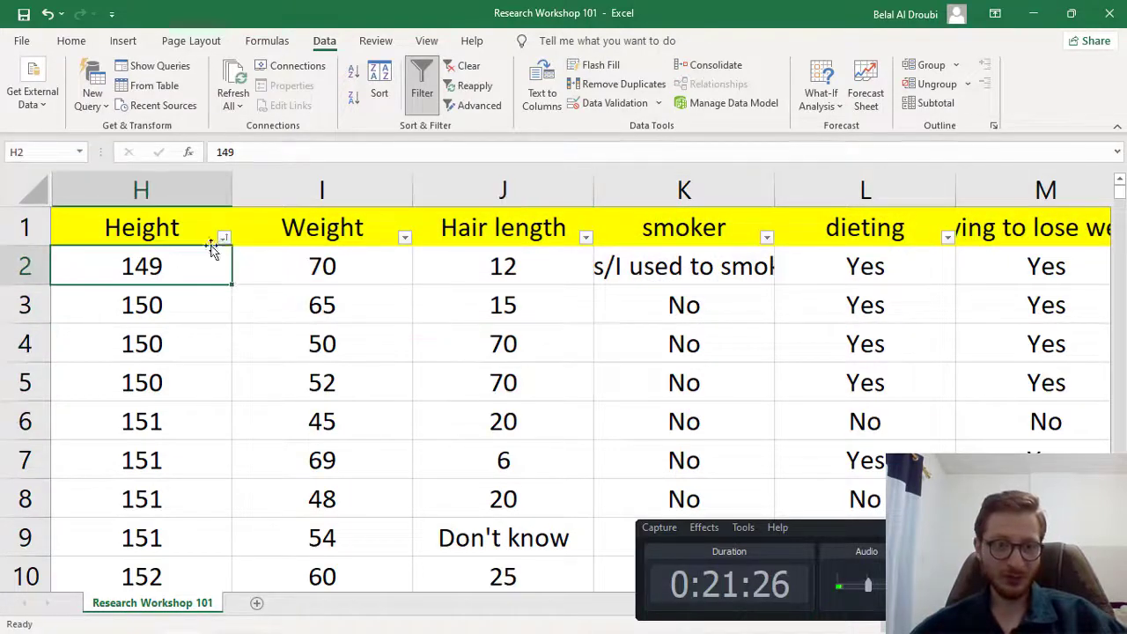
click(224, 238)
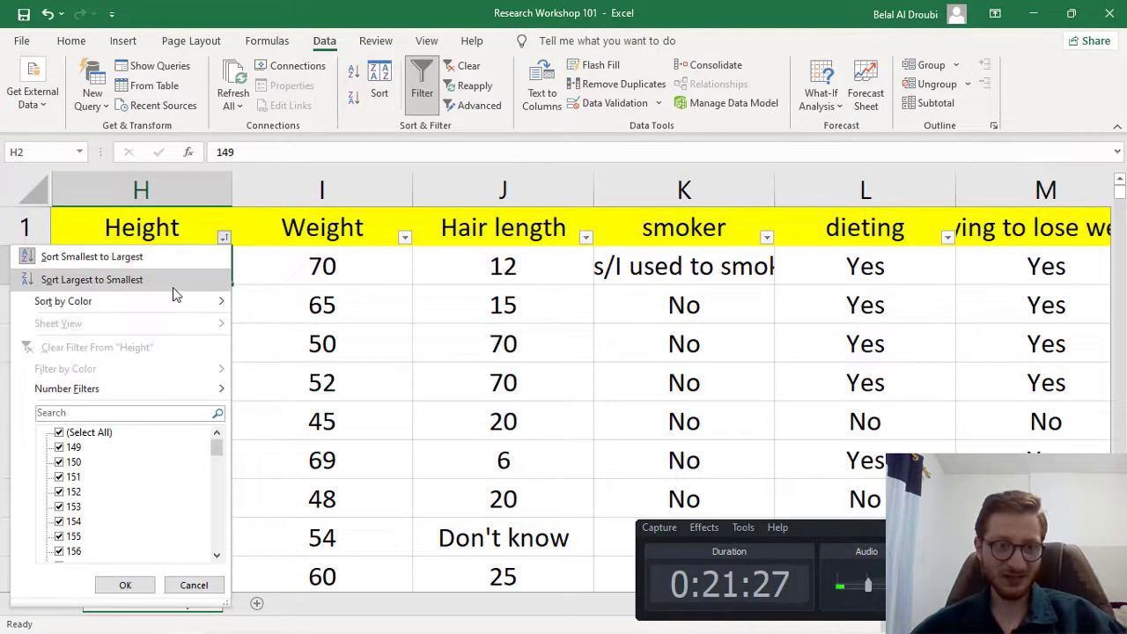
click(335, 261)
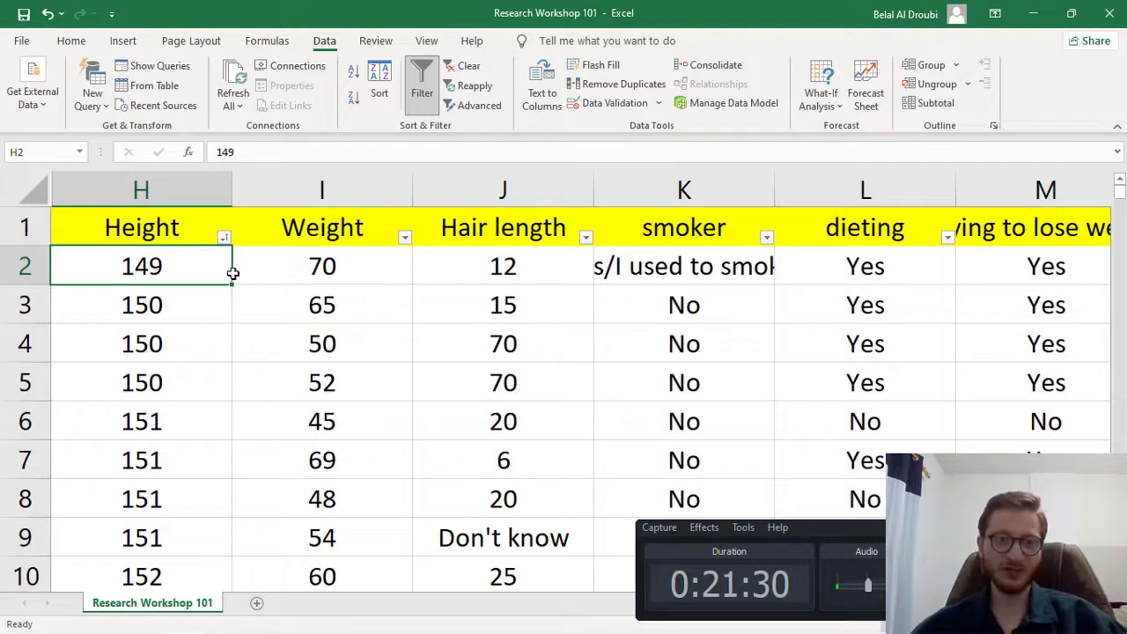
click(273, 263)
click(527, 260)
click(224, 239)
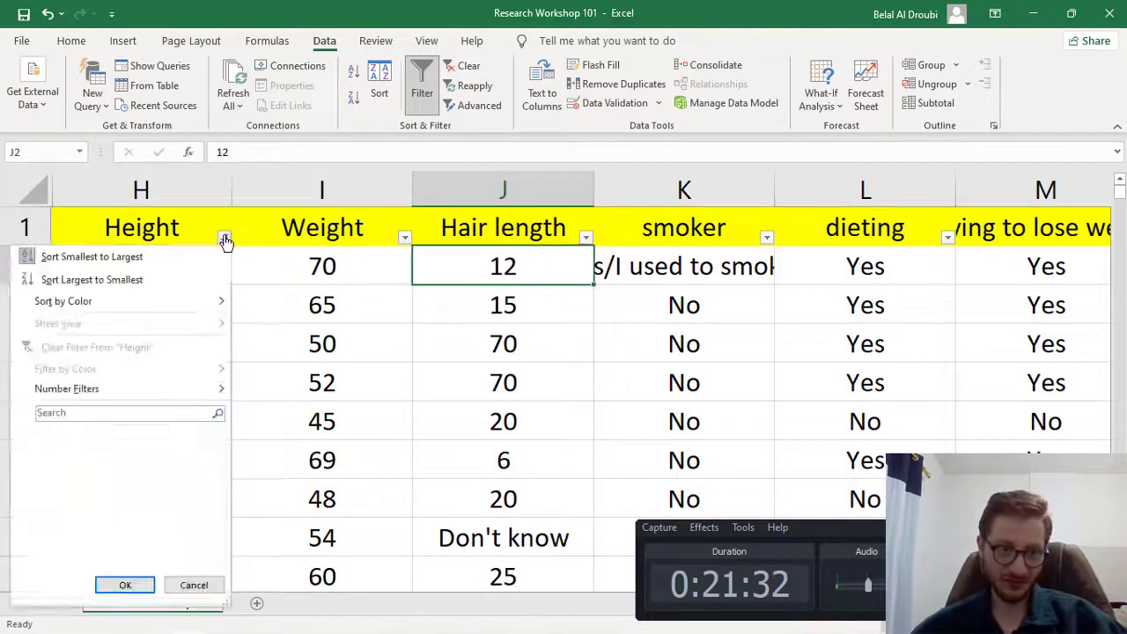
click(184, 285)
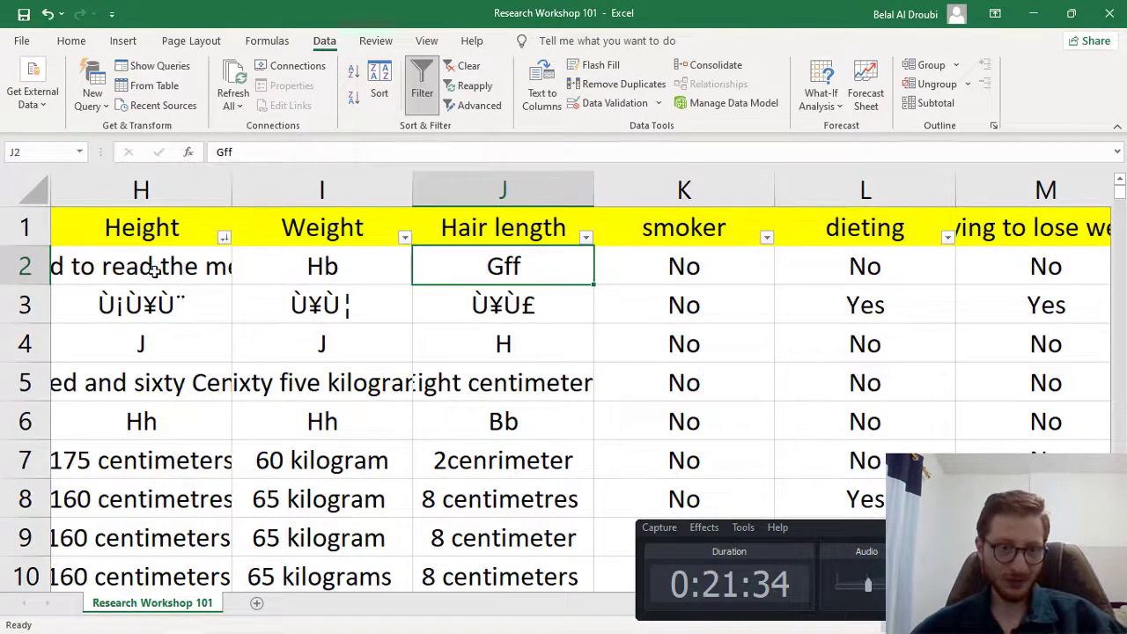
click(222, 239)
click(163, 284)
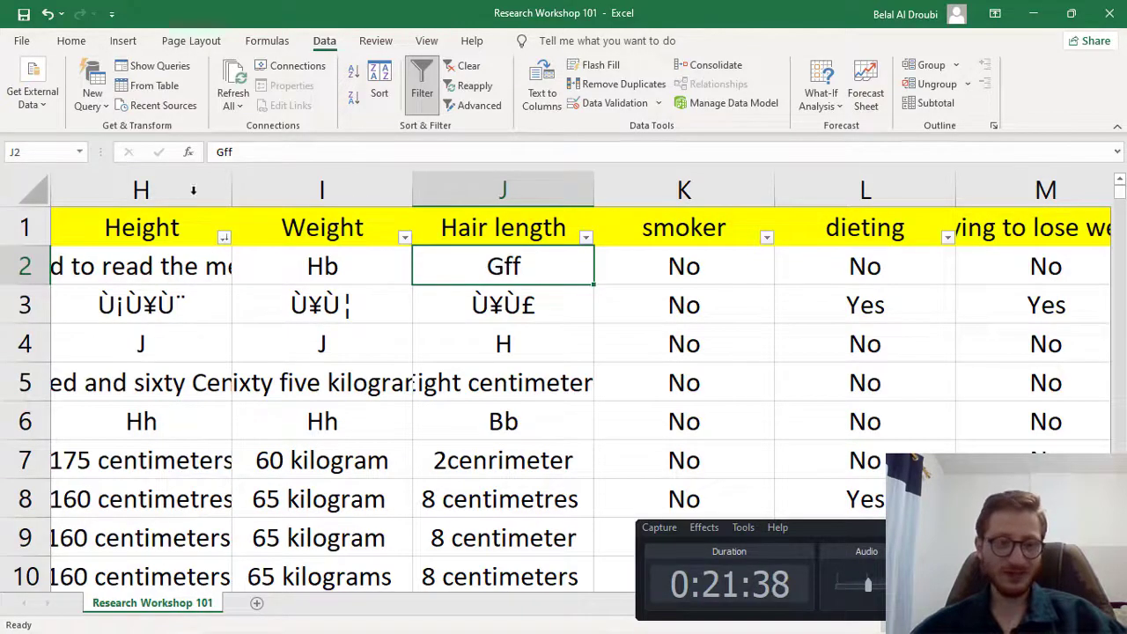
click(48, 14)
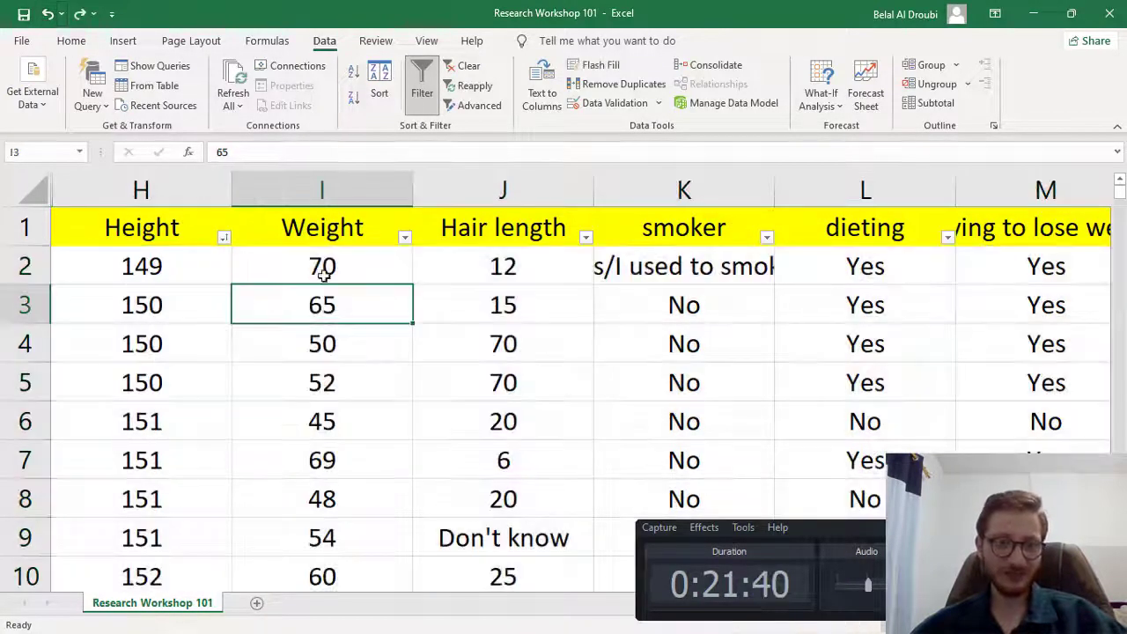
click(164, 266)
scroll(157, 266, down, 5)
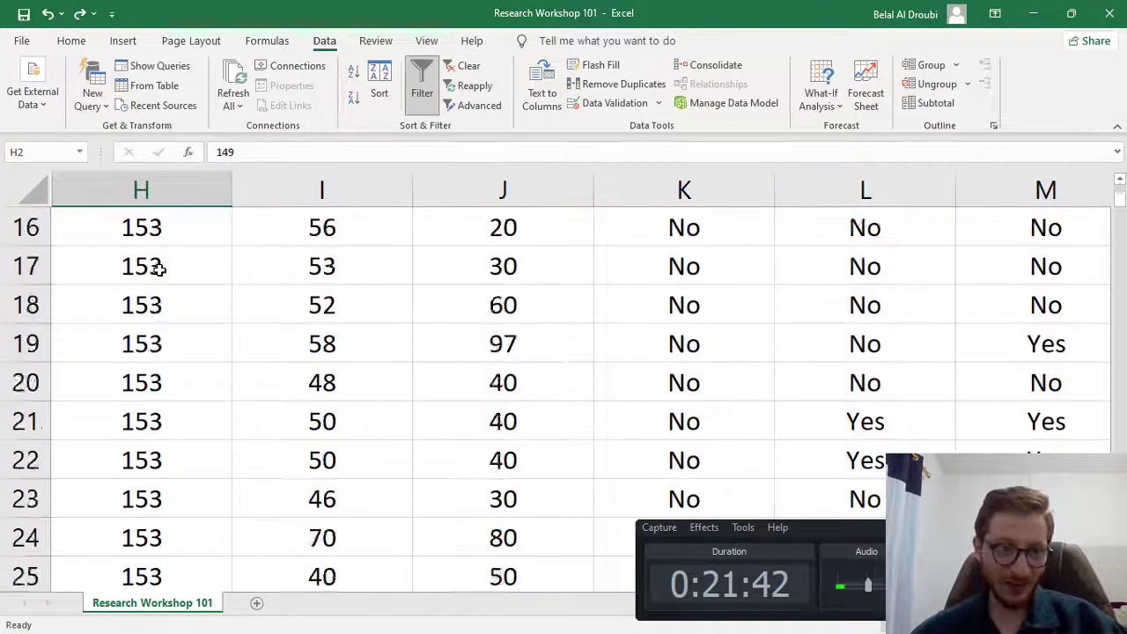
scroll(157, 266, up, 5)
click(224, 238)
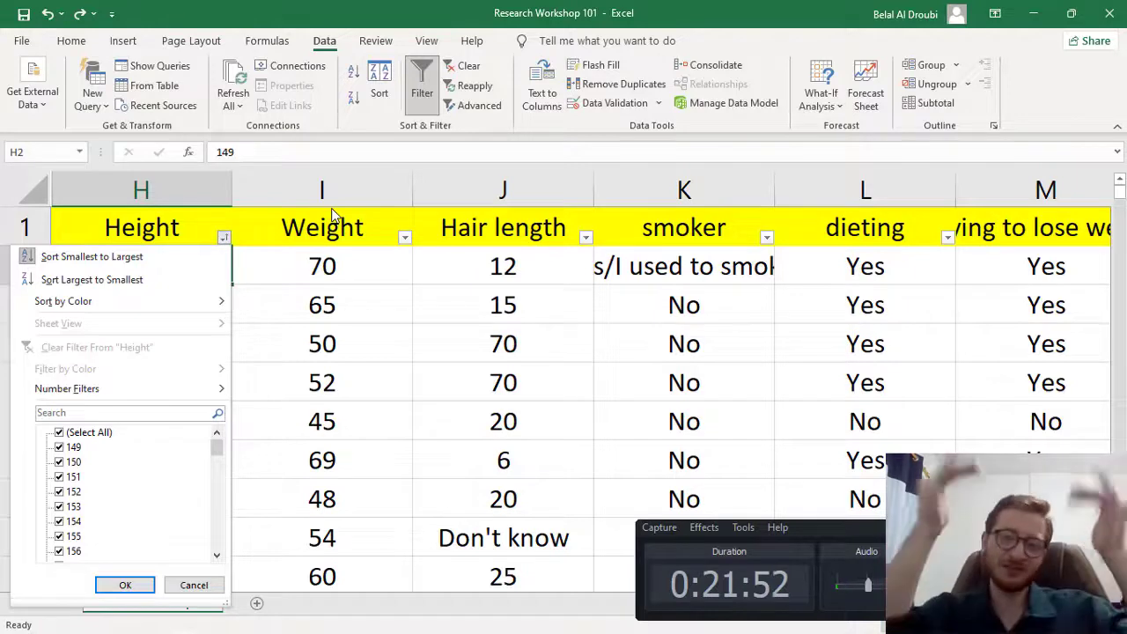
click(327, 255)
Collapse the ribbon and sort the table by Weight, smallest to largest
click(359, 263)
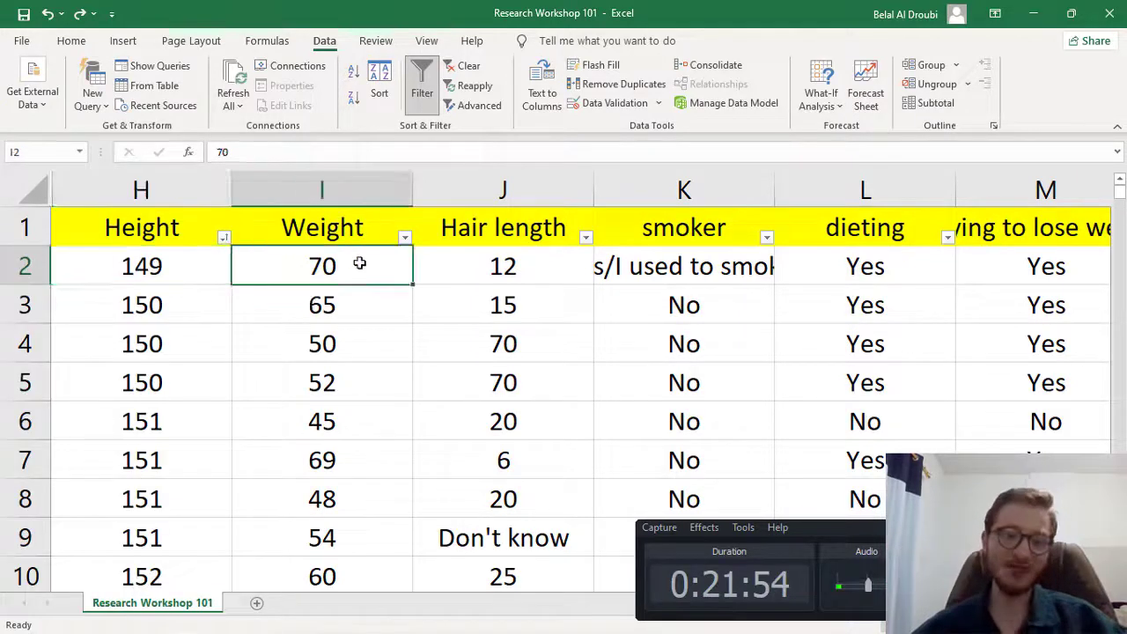
click(403, 241)
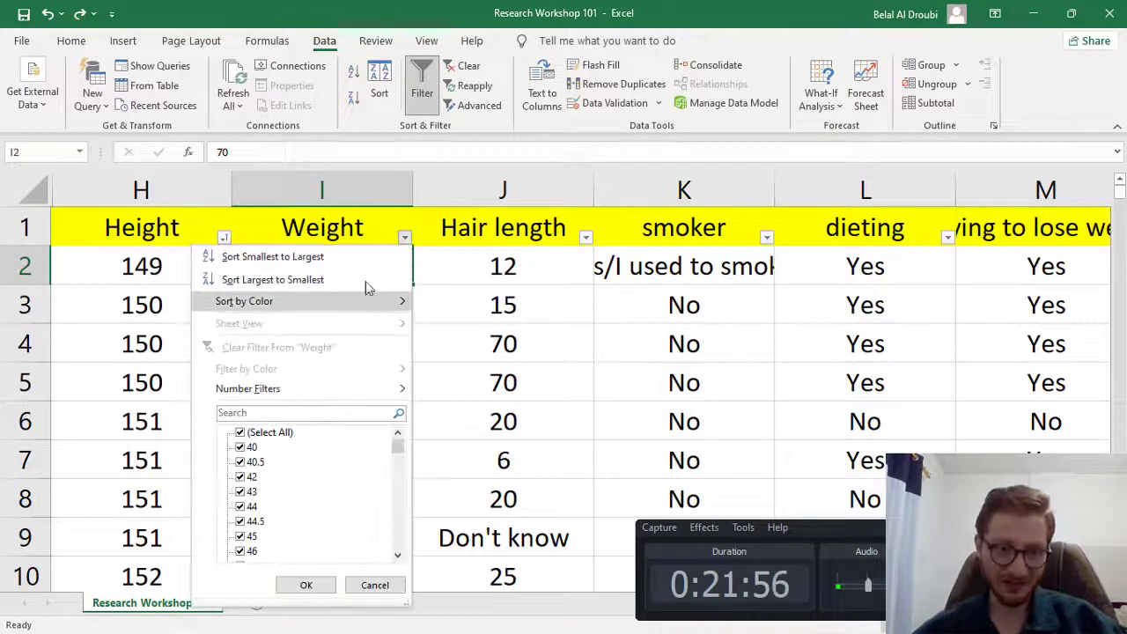
click(1118, 130)
click(1118, 131)
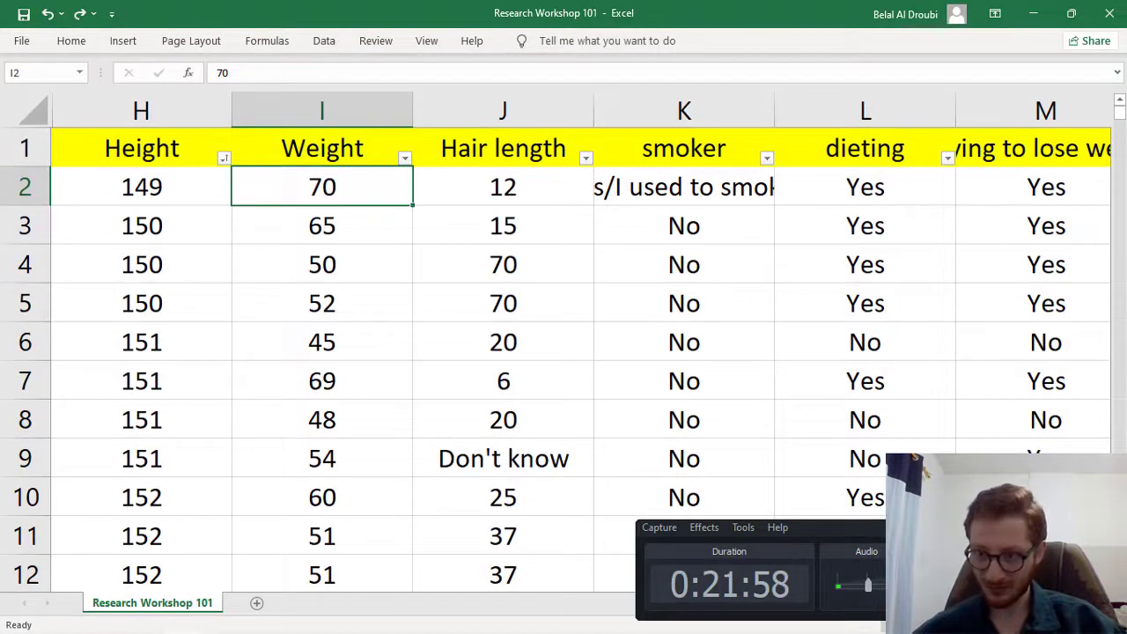
click(405, 158)
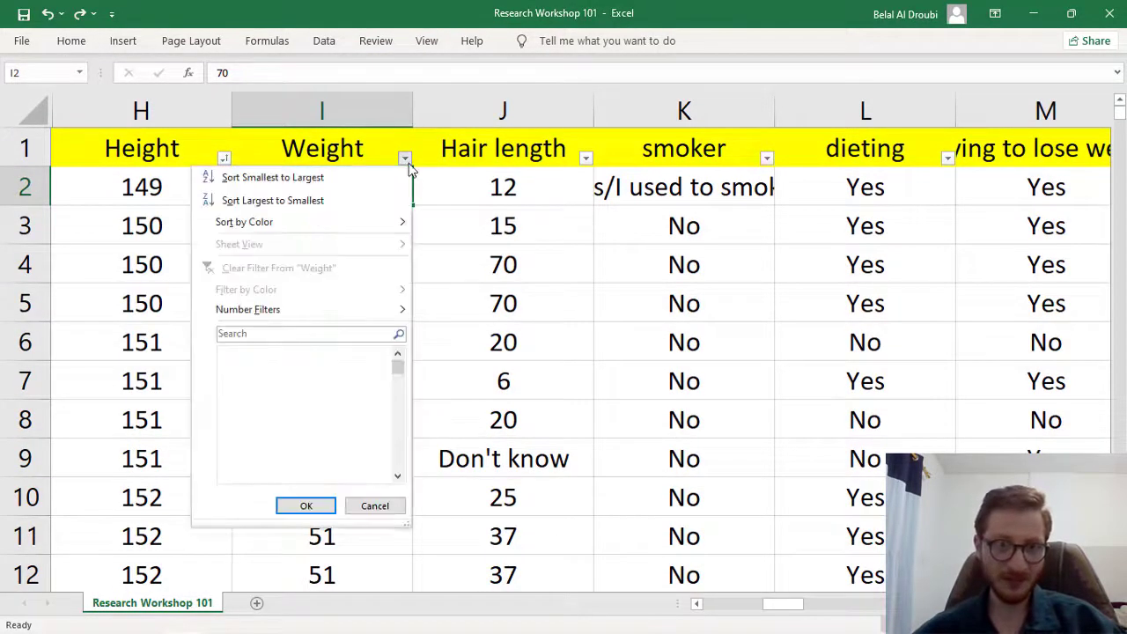
click(350, 179)
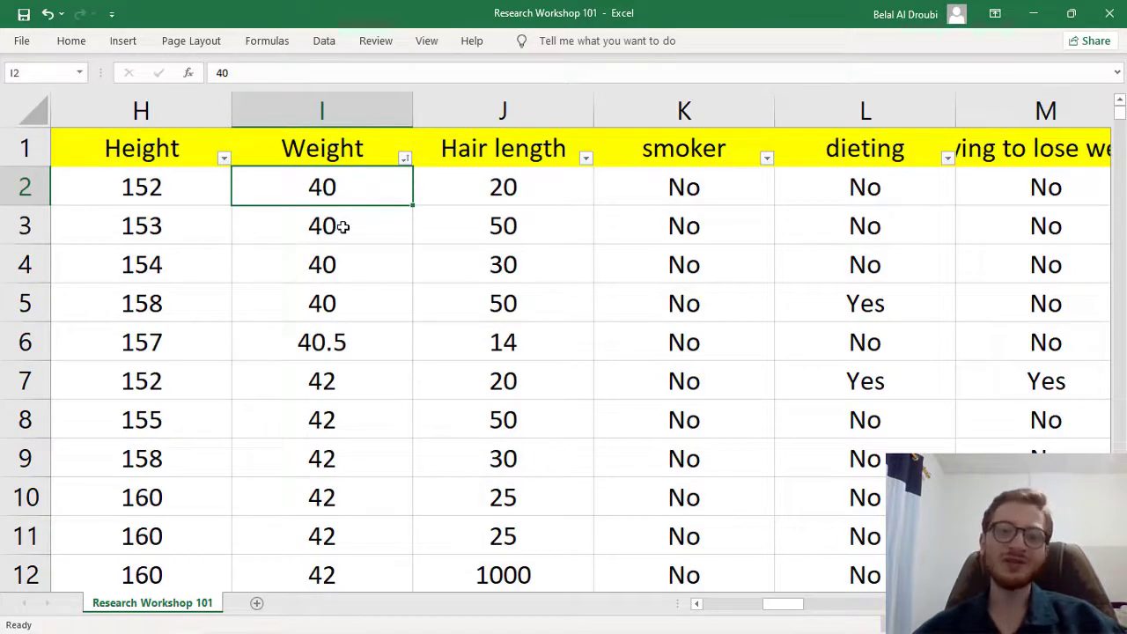
Check the lightest entries: four rows at weight 40 followed by 40.5
click(342, 226)
click(345, 265)
click(345, 304)
click(352, 345)
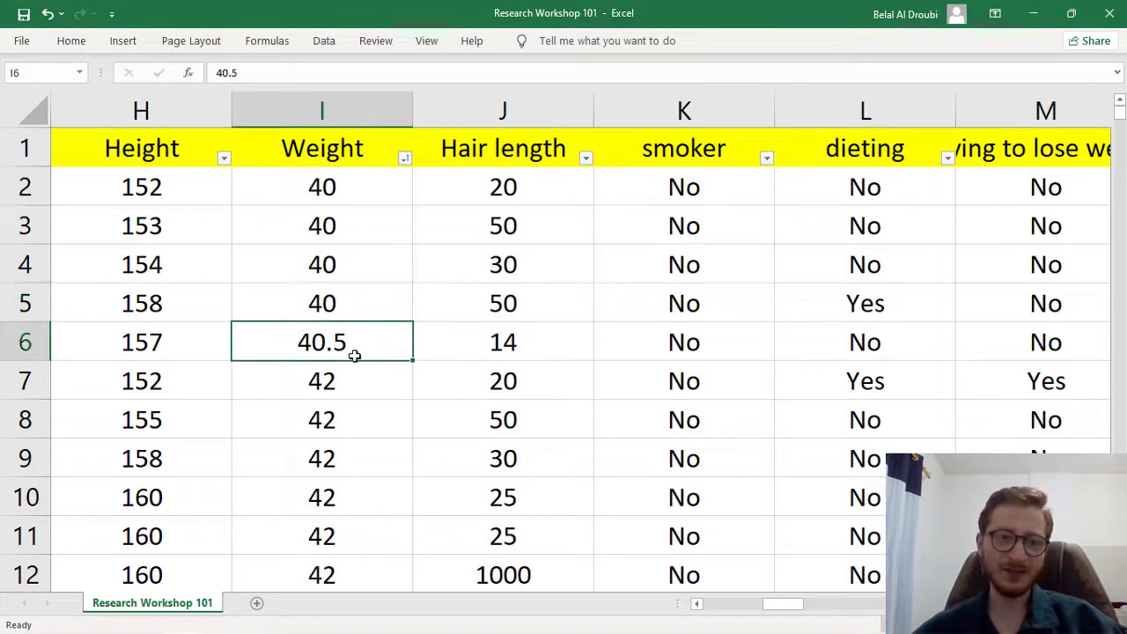
scroll(356, 348, down, 2)
scroll(361, 339, up, 2)
scroll(360, 374, down, 2)
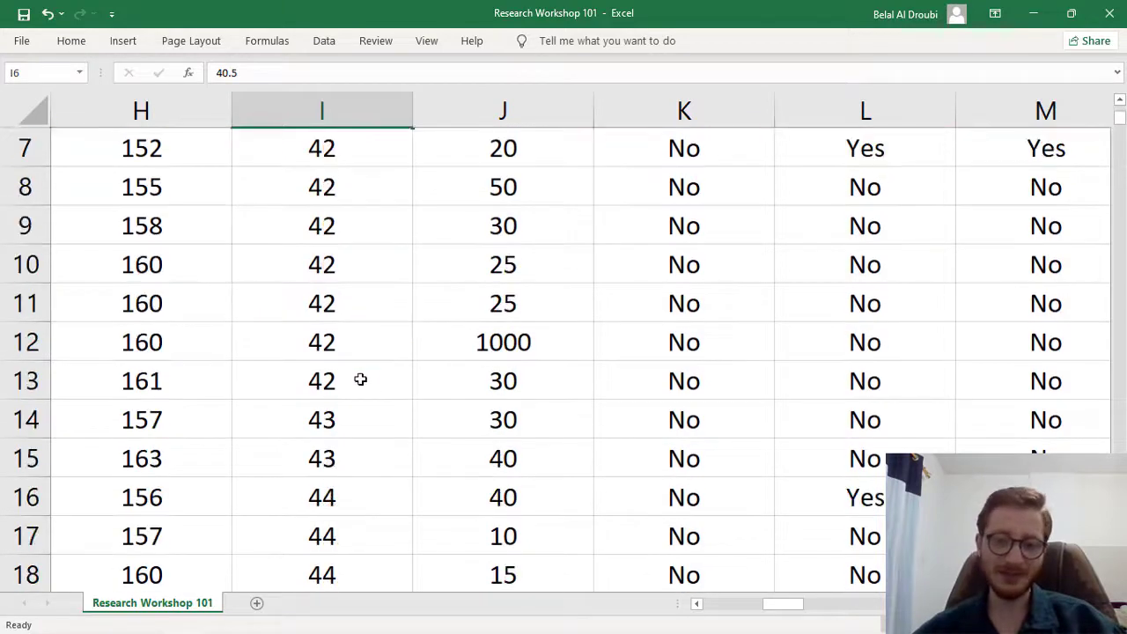
scroll(360, 376, up, 2)
scroll(511, 231, down, 1)
scroll(470, 217, down, 1)
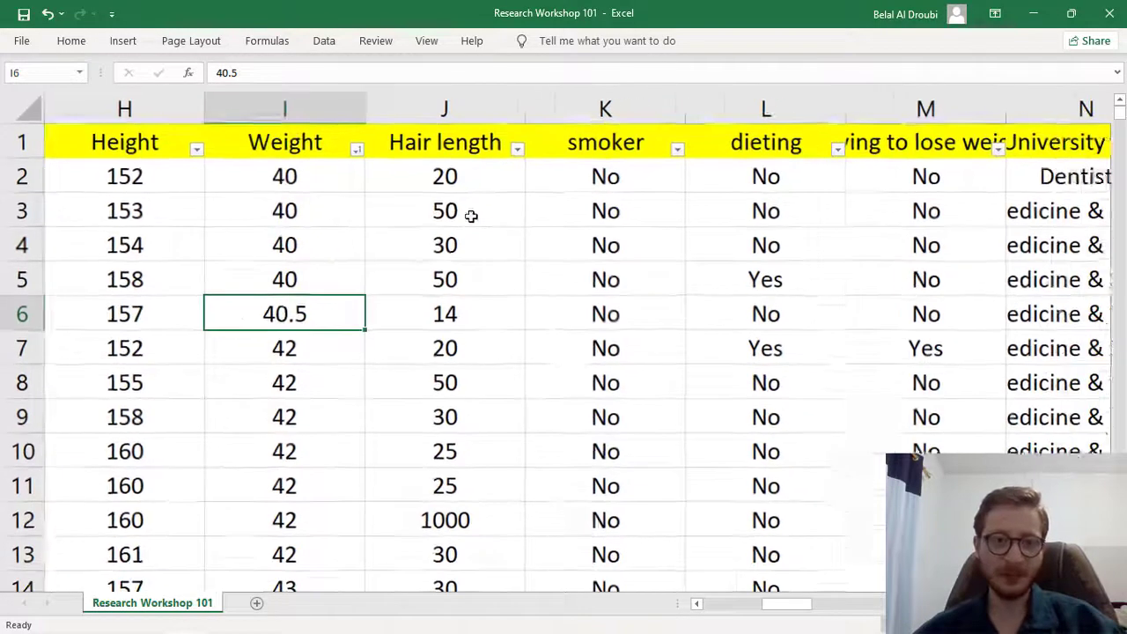
click(443, 177)
scroll(290, 178, up, 1)
scroll(348, 181, up, 1)
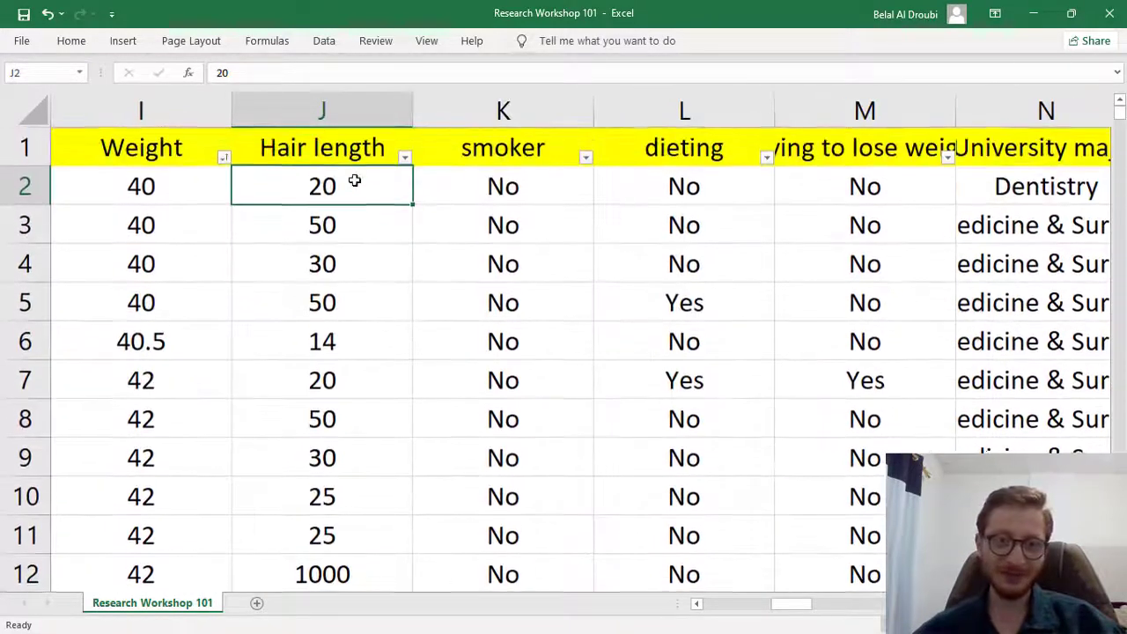
scroll(479, 206, right, 3)
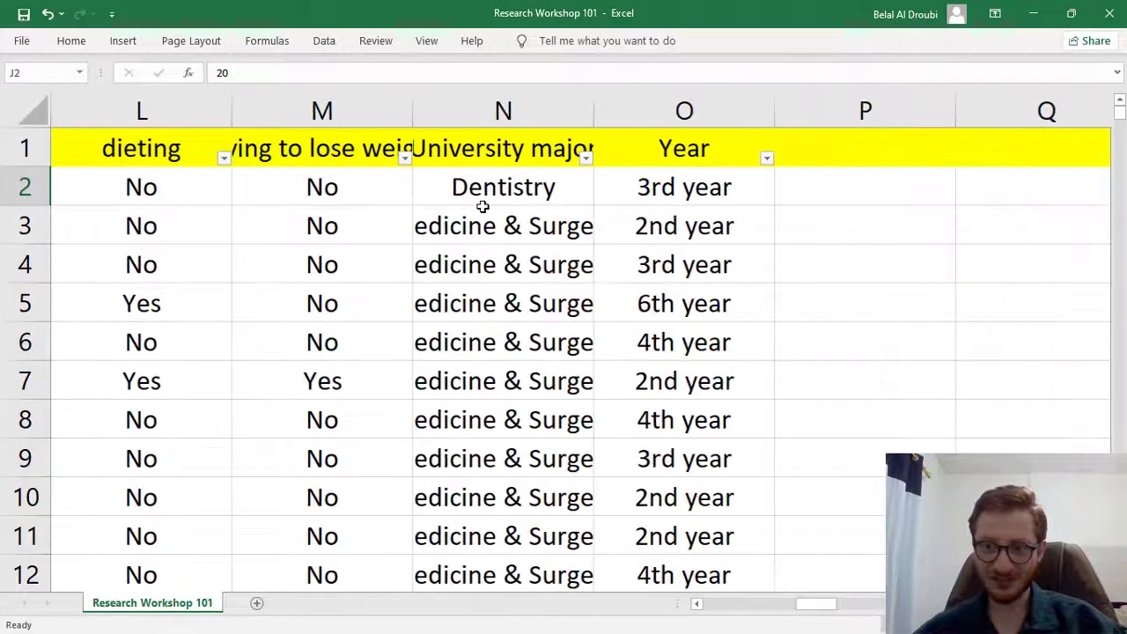
scroll(483, 204, left, 4)
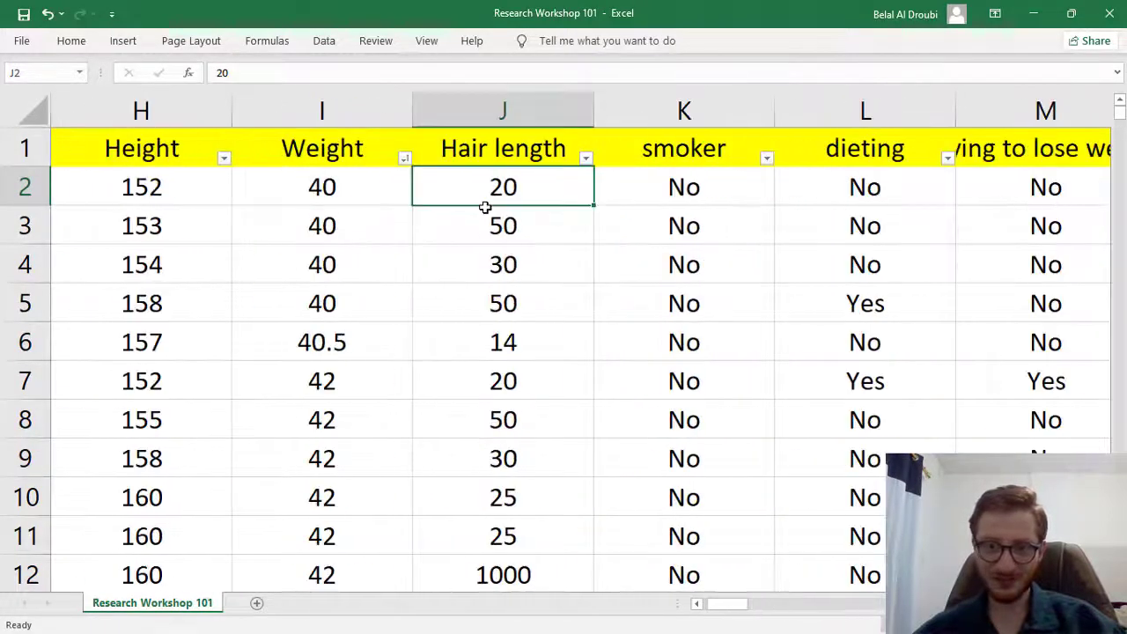
Inspect the Height column and the first Weight, Hair length and smoker entries
click(138, 110)
right_click(73, 114)
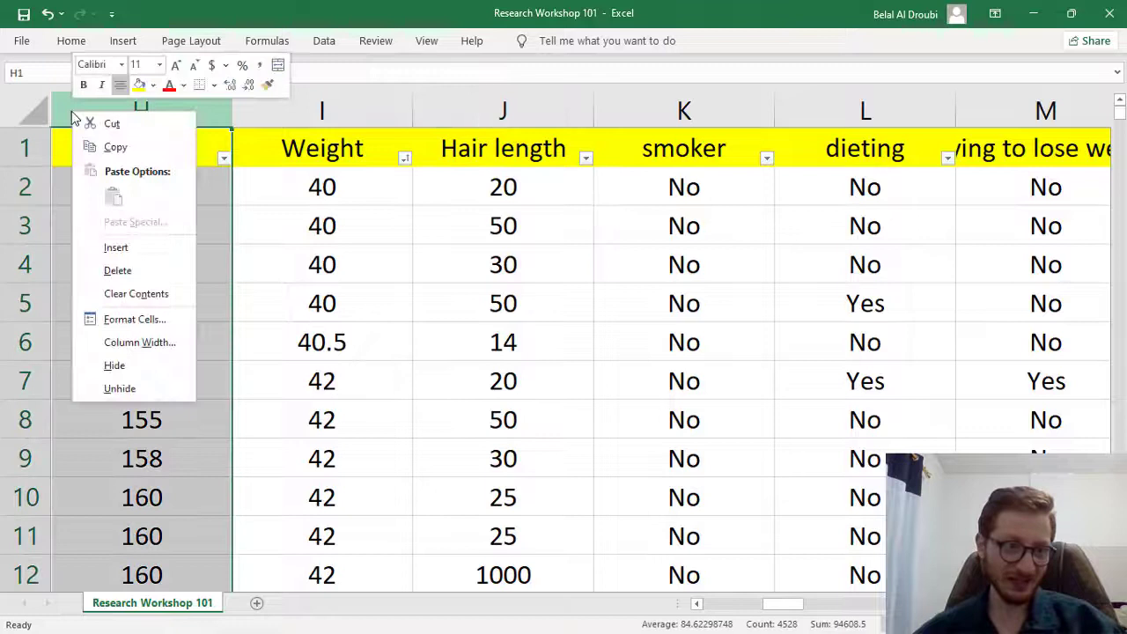
click(571, 209)
click(395, 197)
click(478, 193)
click(481, 221)
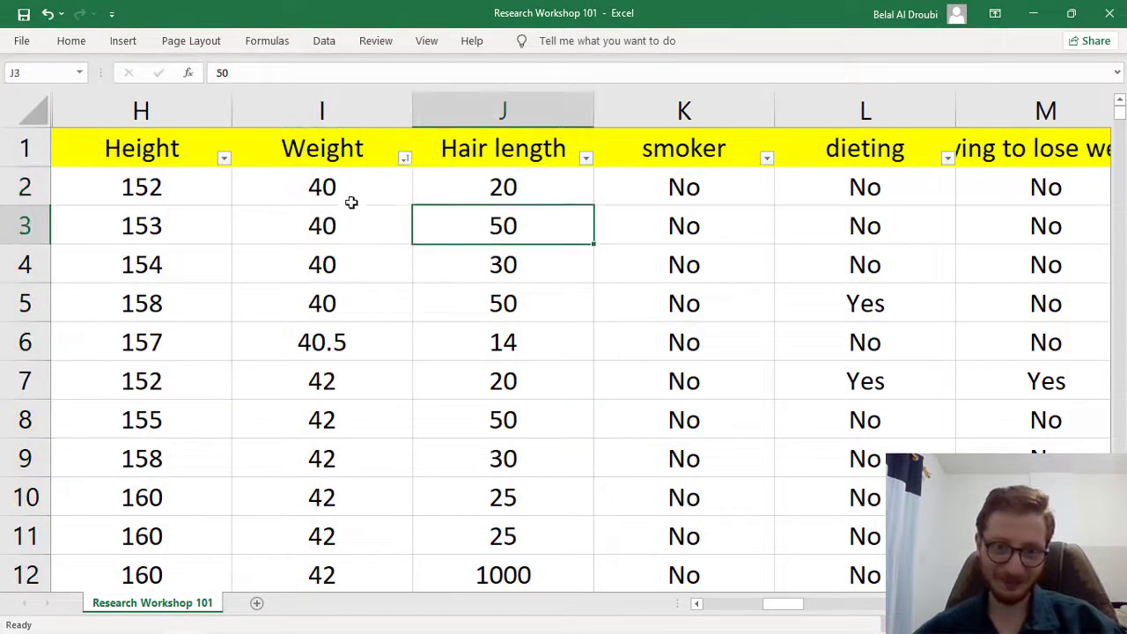
click(522, 187)
click(520, 216)
click(507, 176)
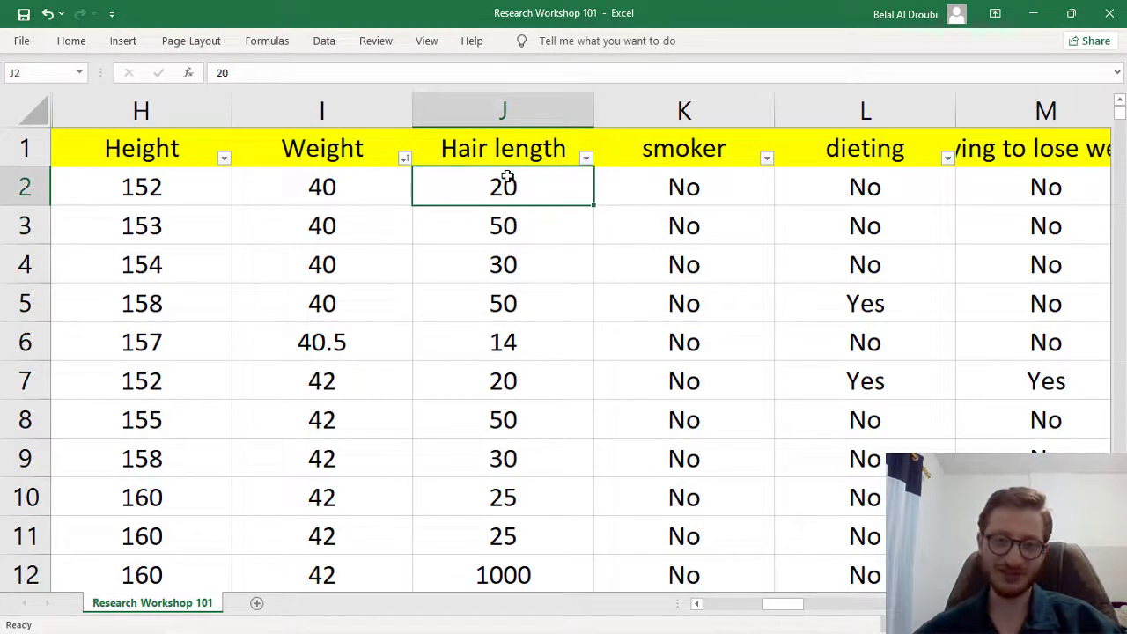
click(514, 225)
click(515, 259)
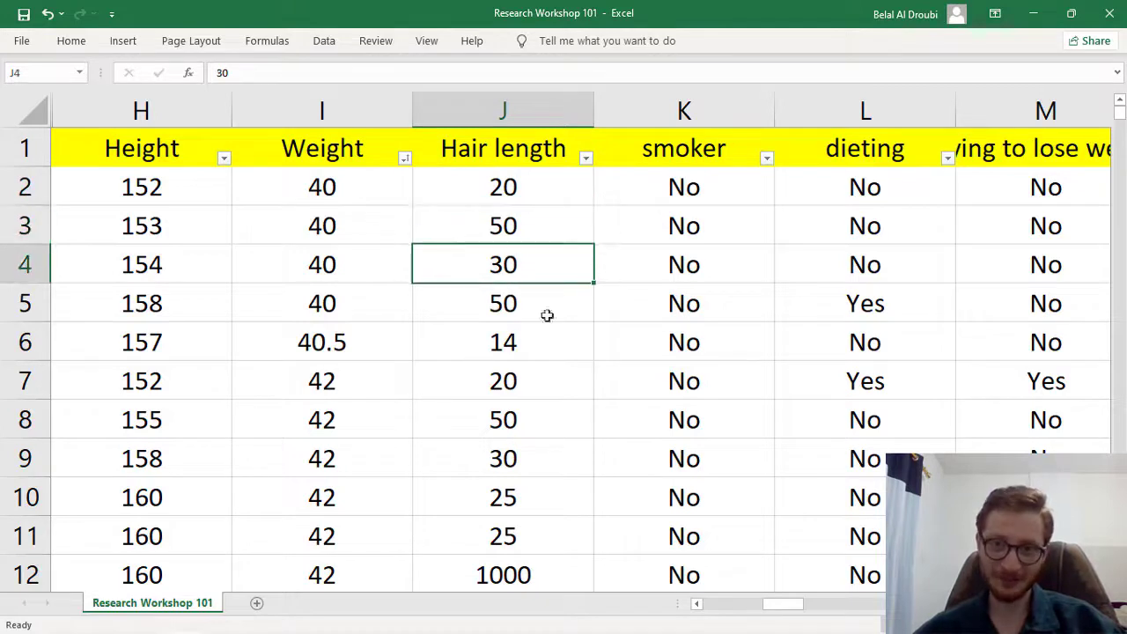
drag(717, 185, 698, 305)
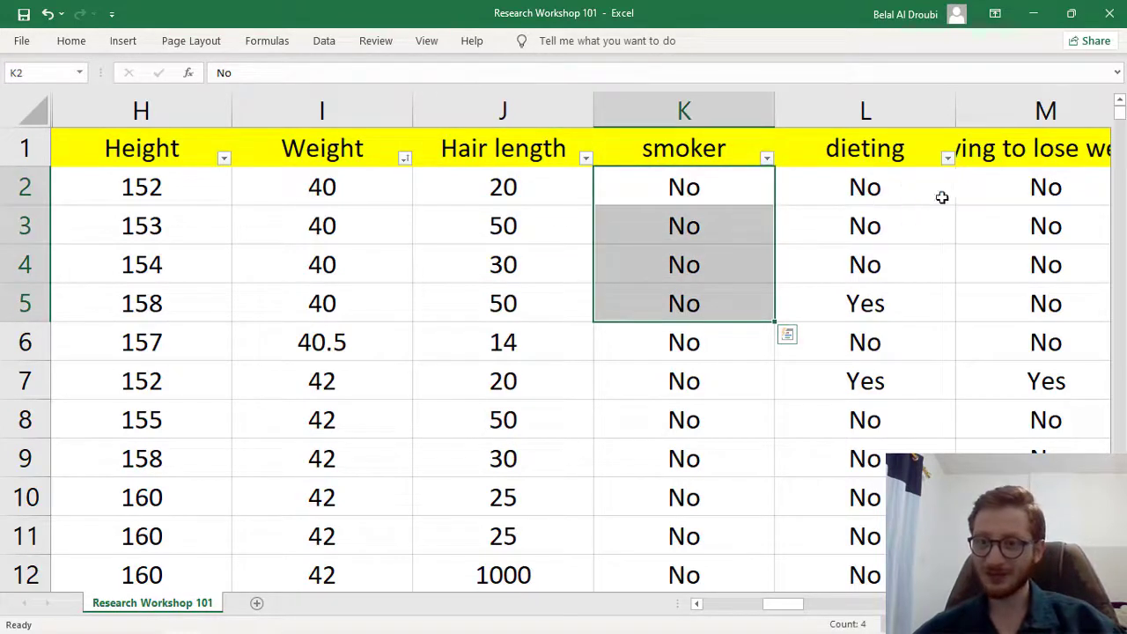
Unhide the columns hidden next to the Height column
click(142, 112)
right_click(78, 115)
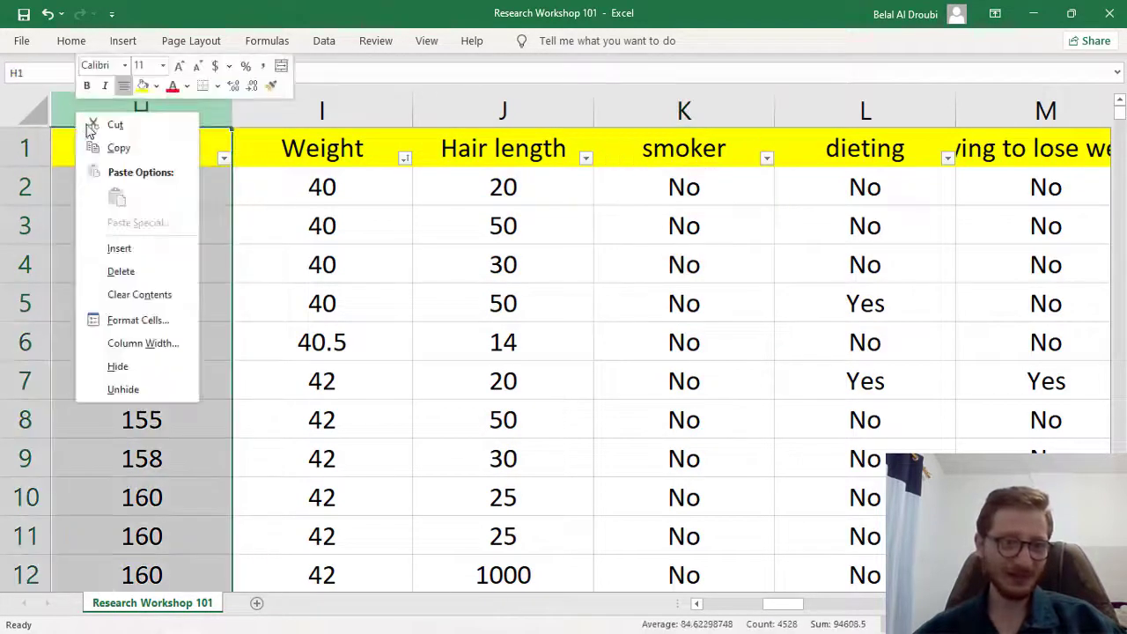
click(156, 389)
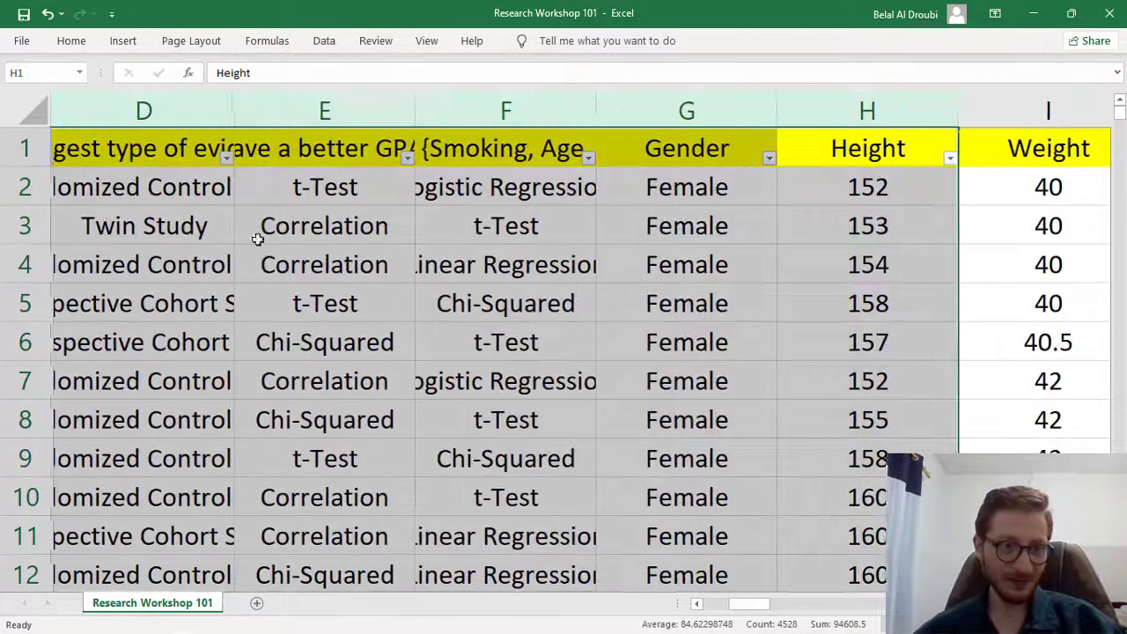
click(270, 184)
Hide columns A through F so the sheet begins at the Gender column
scroll(473, 240, left, 1)
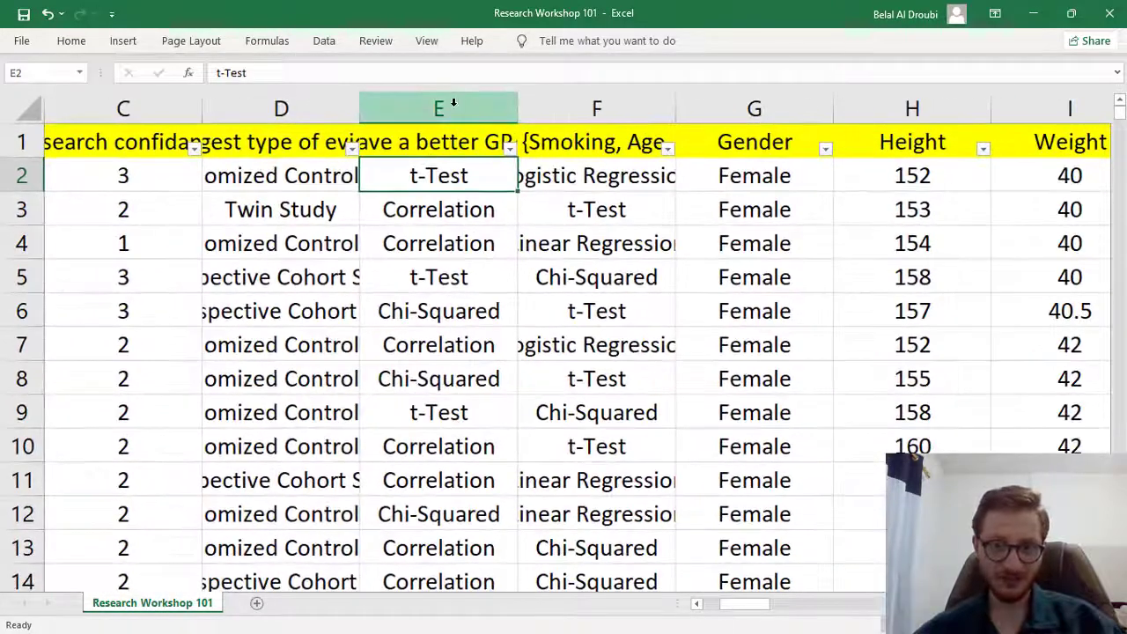
drag(596, 113, 96, 113)
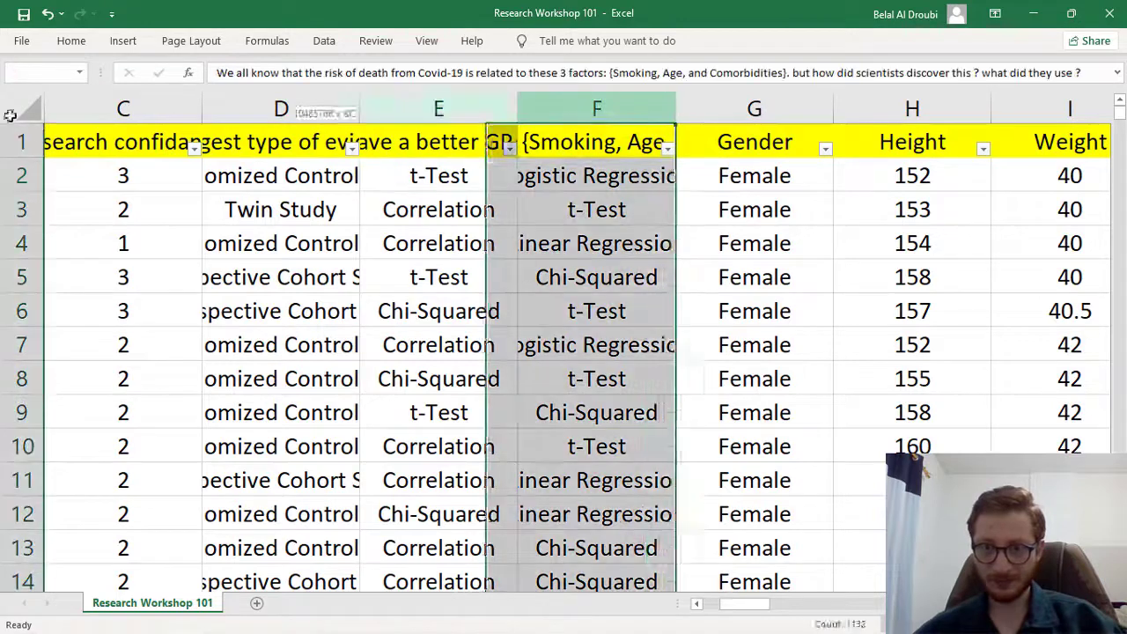
right_click(109, 120)
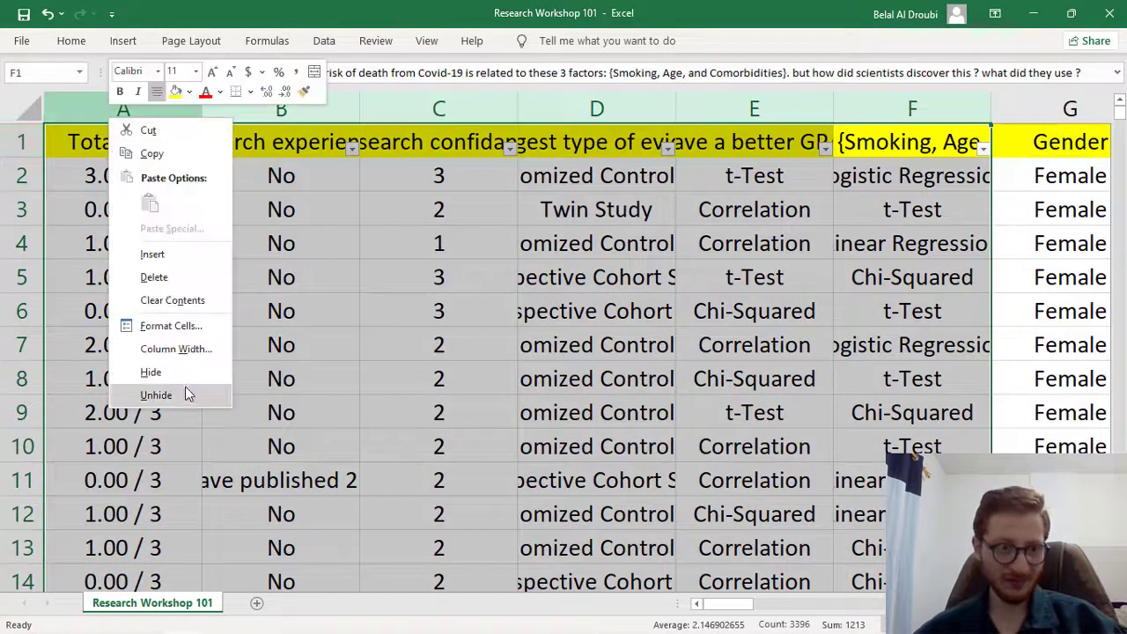
click(150, 372)
click(115, 145)
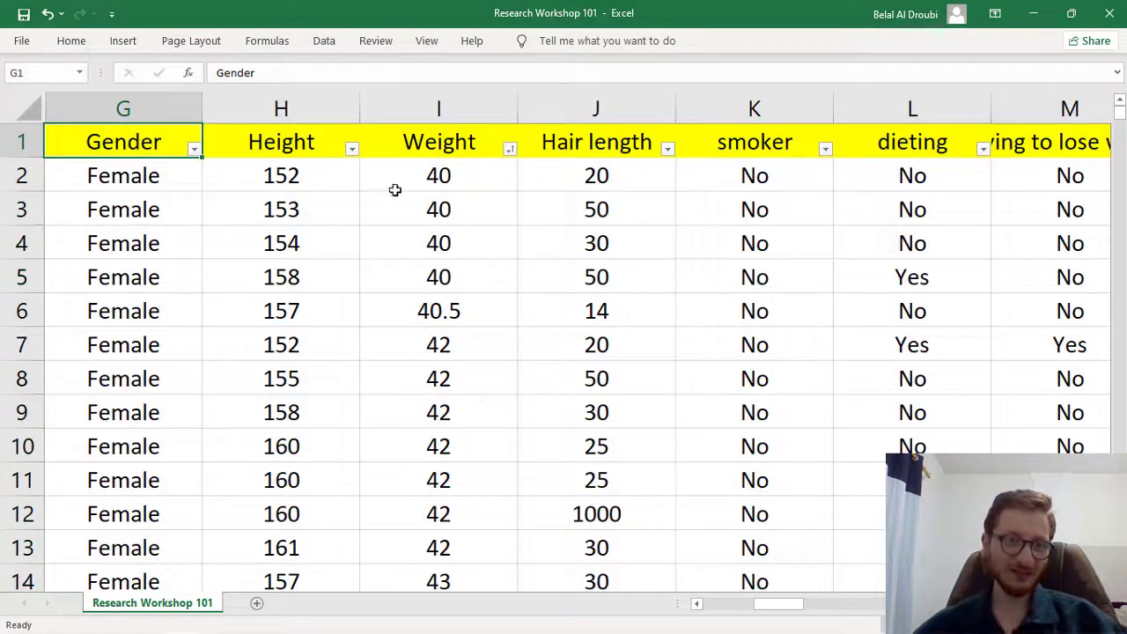
click(175, 191)
click(160, 208)
click(141, 242)
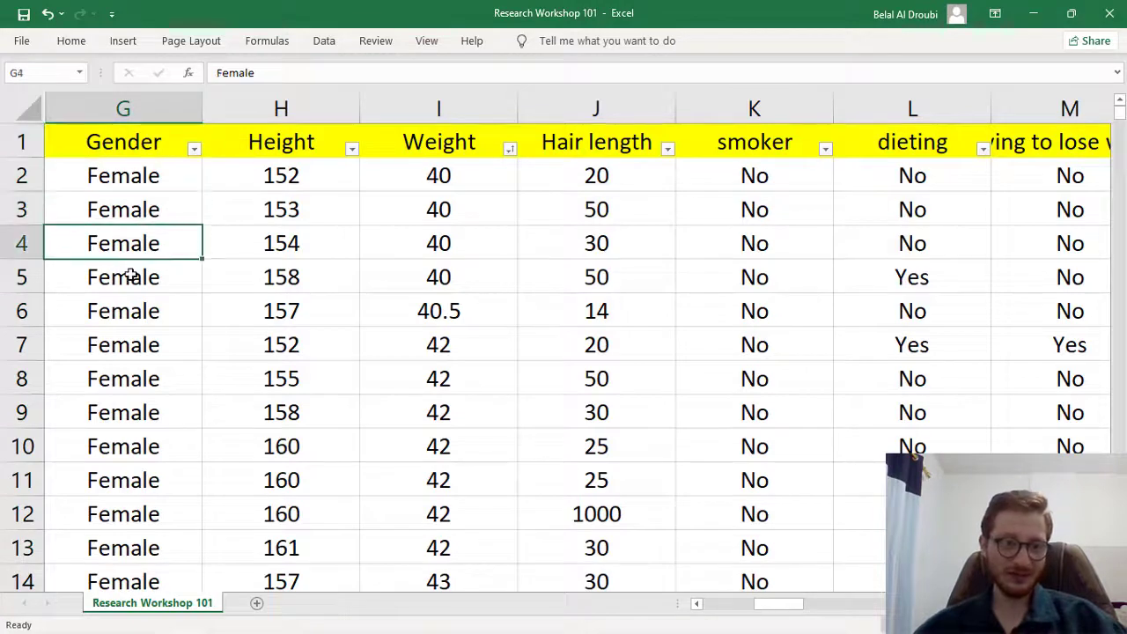
click(134, 275)
drag(441, 273, 446, 177)
drag(405, 299, 426, 178)
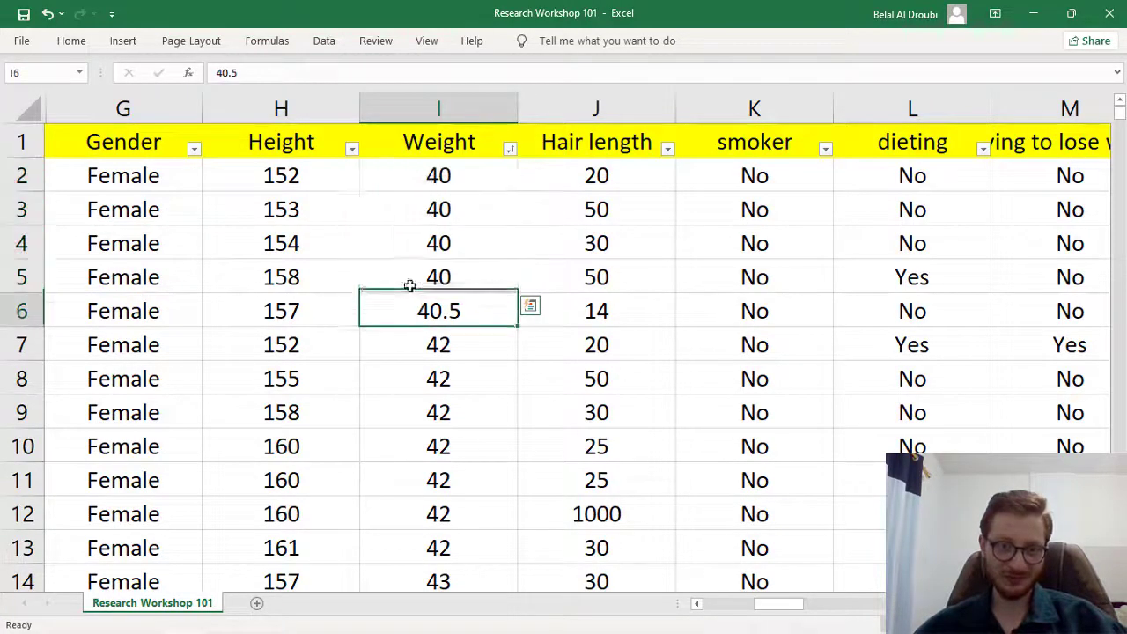
scroll(366, 387, down, 4)
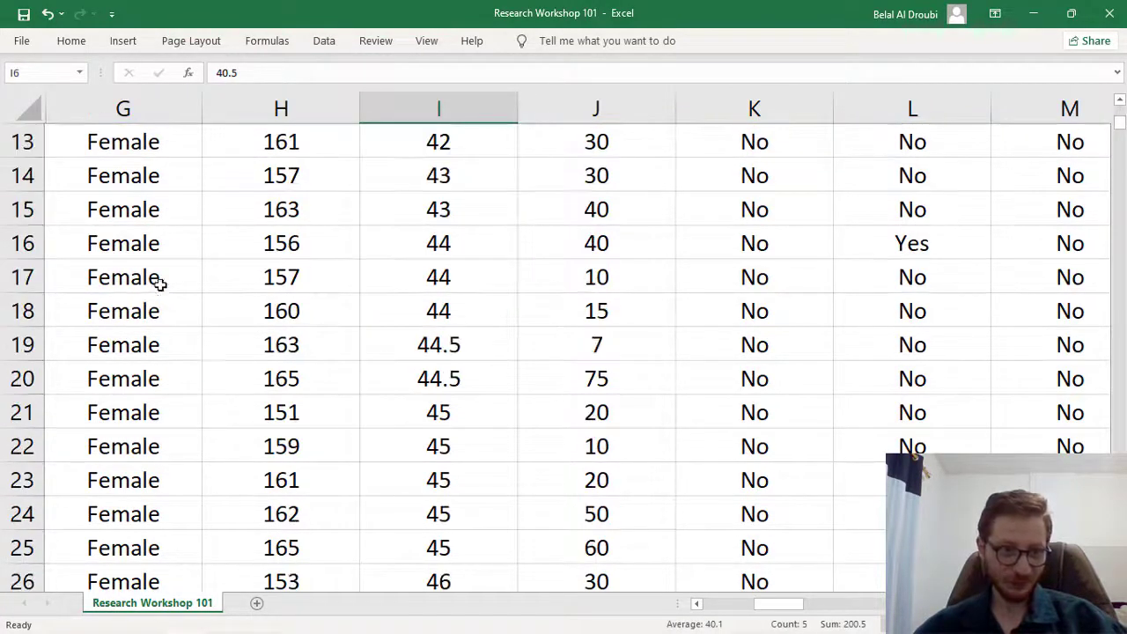
scroll(188, 431, down, 4)
scroll(390, 432, down, 2)
scroll(402, 387, up, 10)
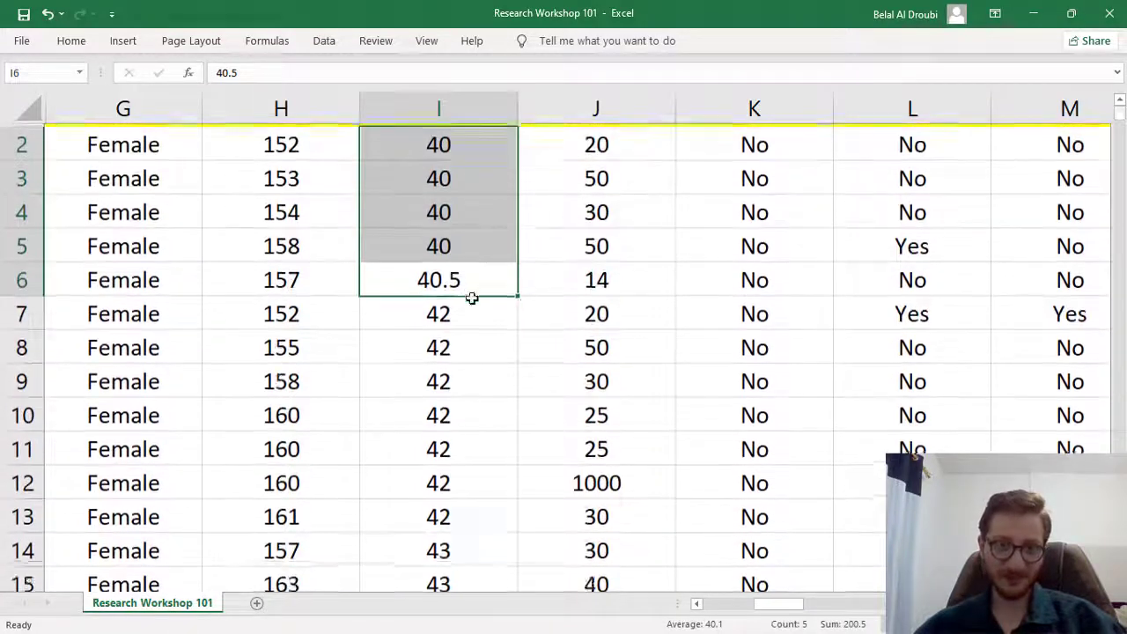
scroll(470, 303, down, 8)
scroll(469, 309, down, 9)
scroll(469, 308, up, 8)
scroll(472, 317, up, 9)
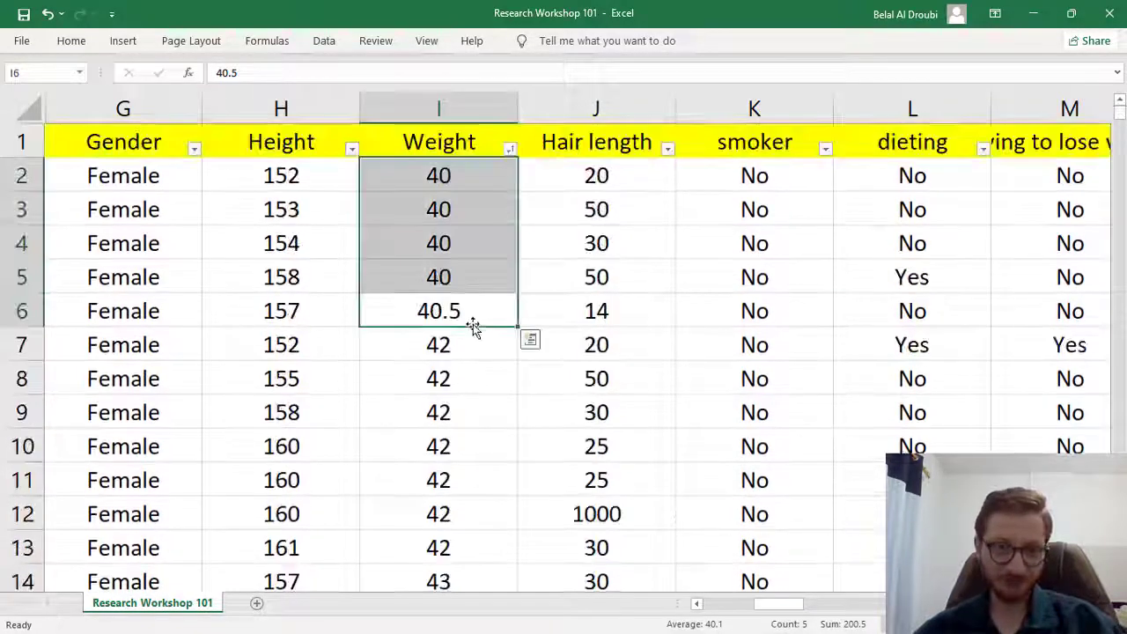
click(480, 219)
click(475, 170)
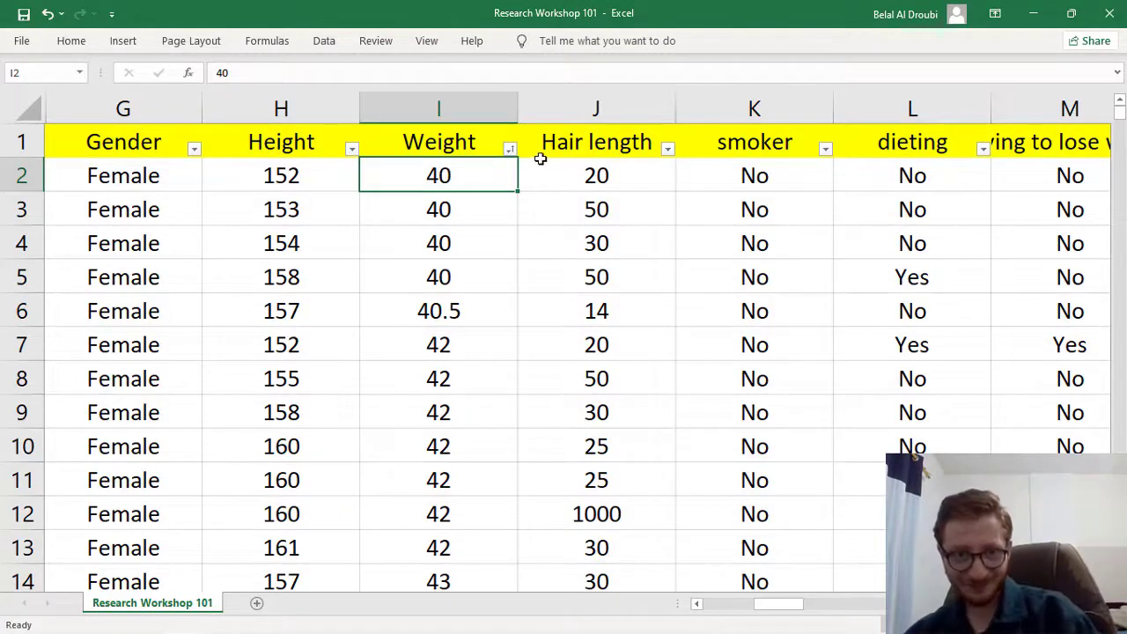
click(603, 177)
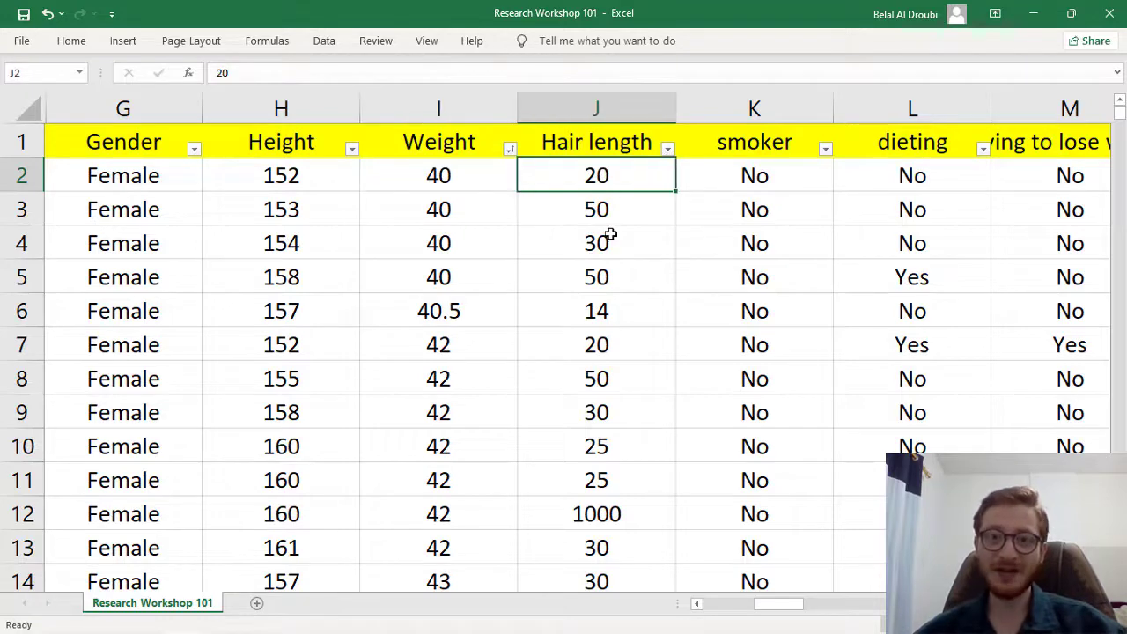
click(613, 209)
scroll(665, 209, down, 1)
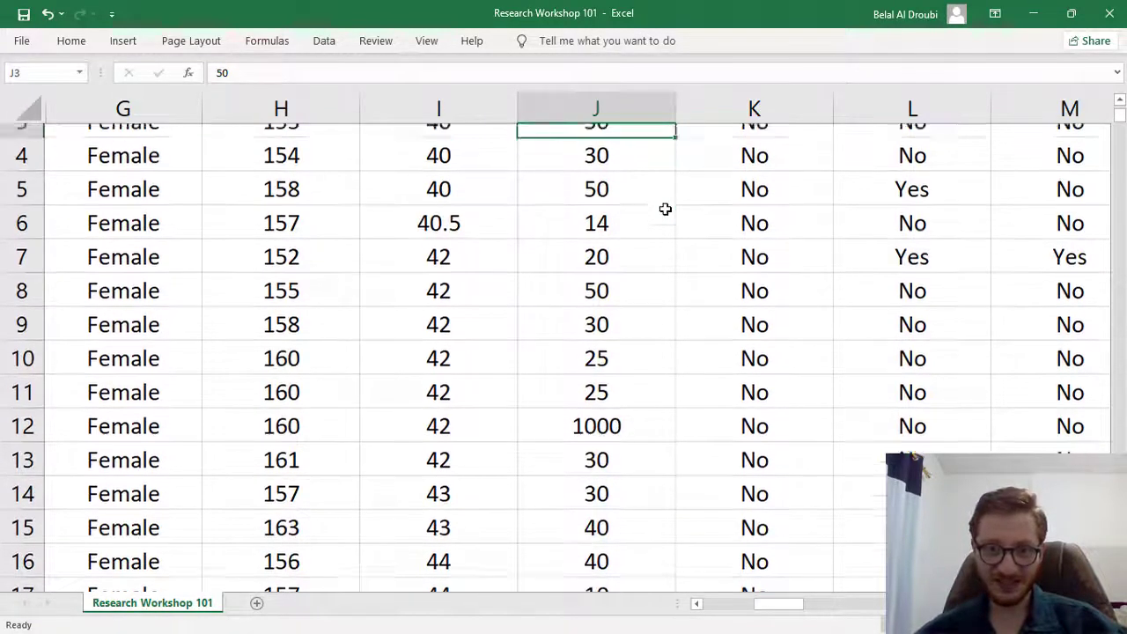
scroll(664, 209, up, 1)
Sort the survey rows by Hair length from smallest to largest
click(667, 149)
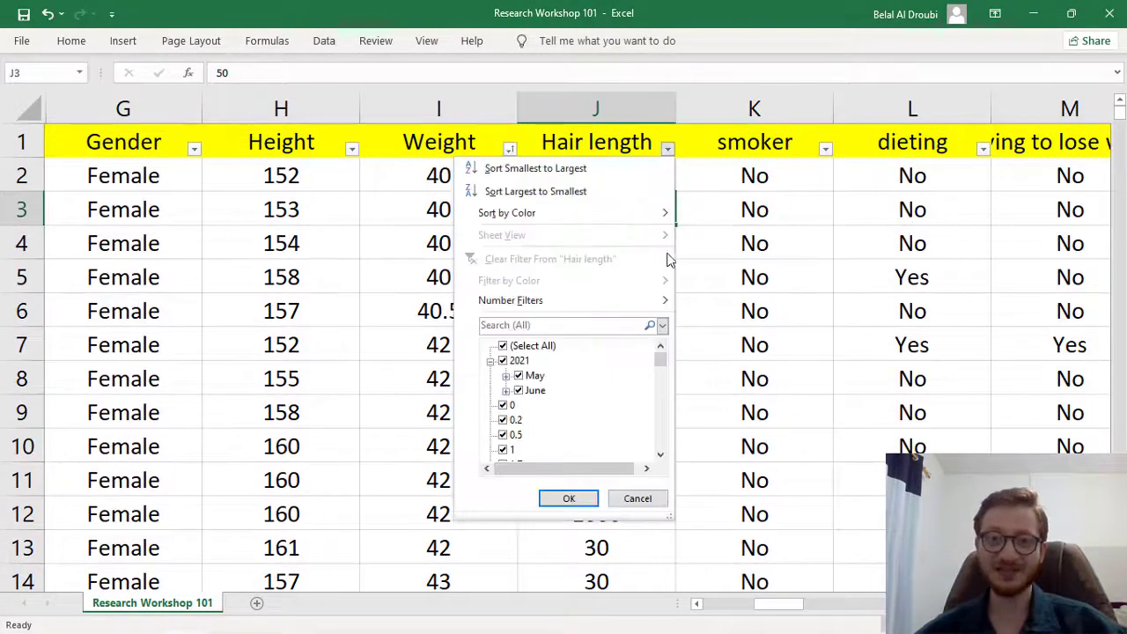
mouse_move(647, 300)
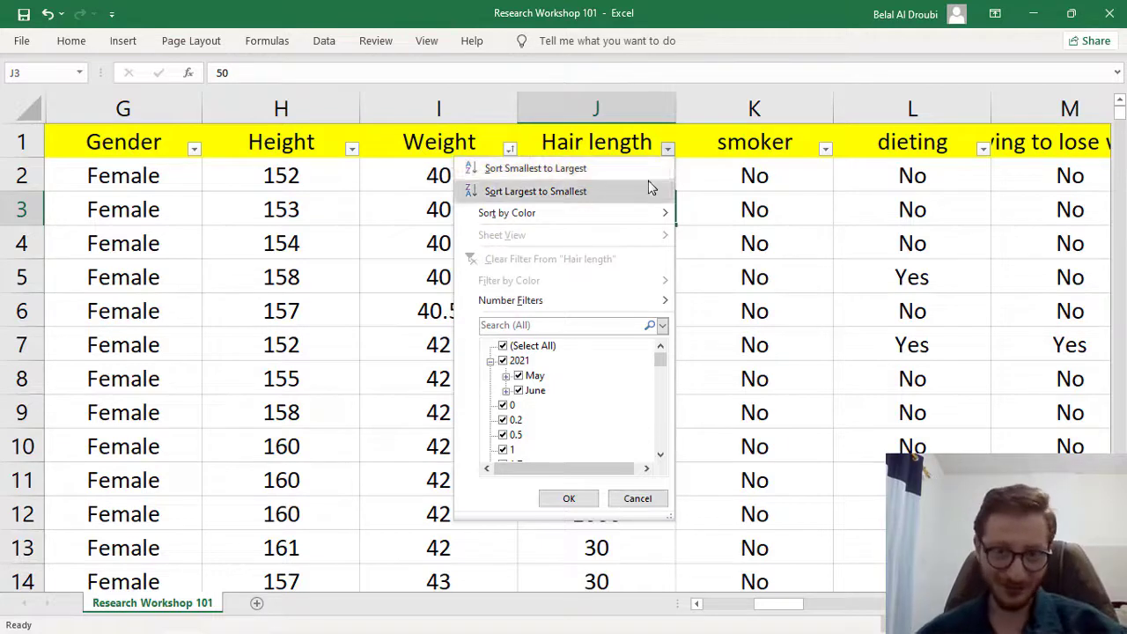
click(640, 169)
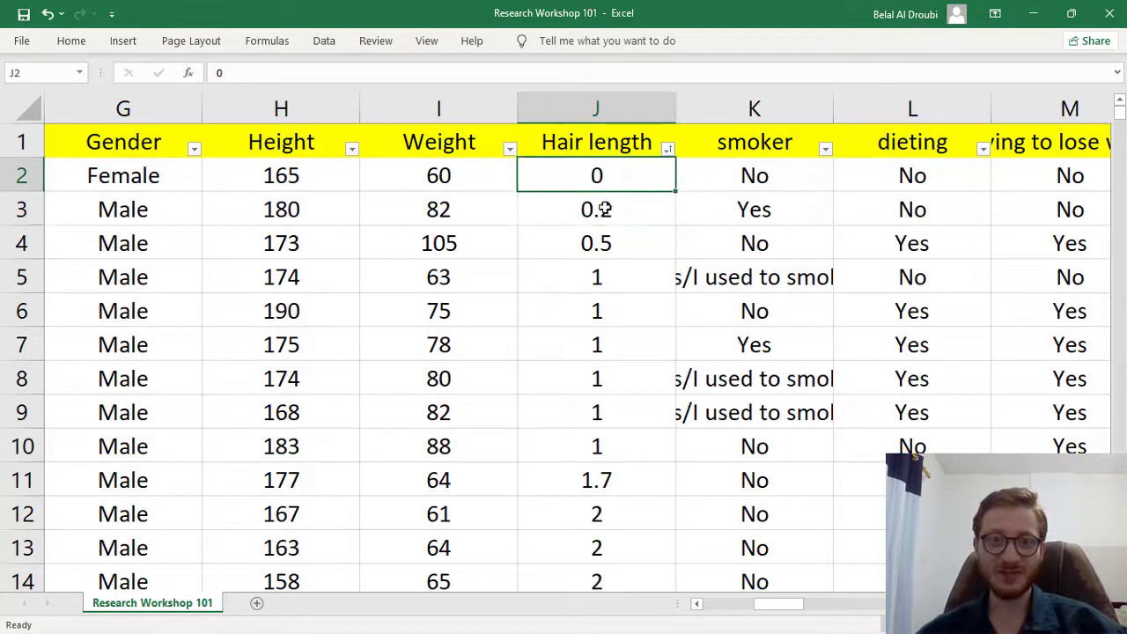
click(620, 250)
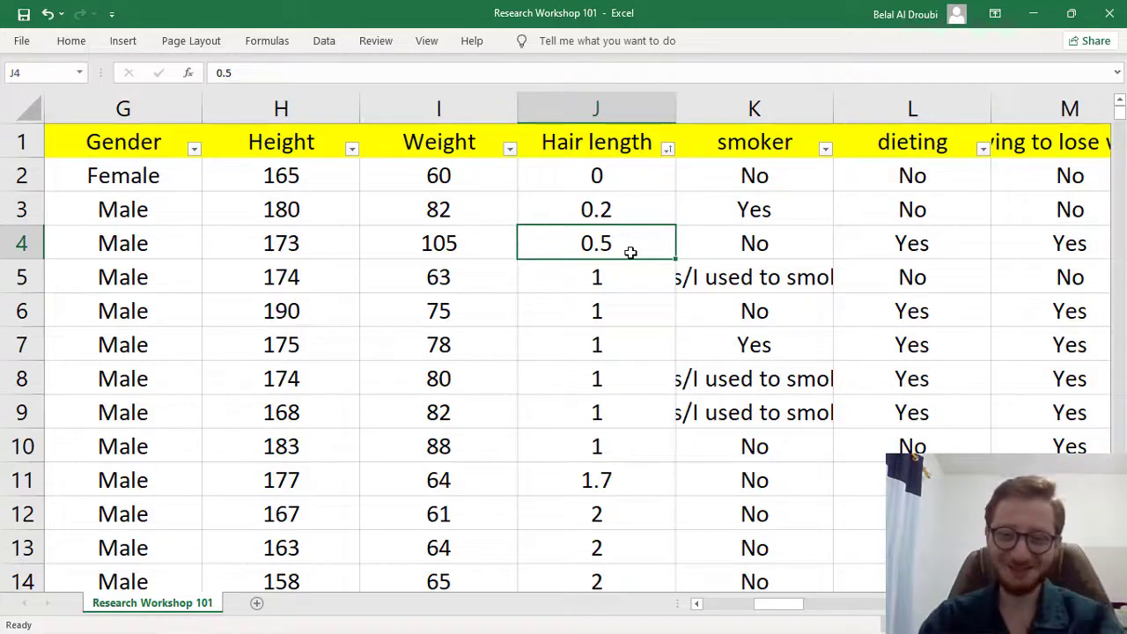
Scroll through the sorted Hair length values, starting from 0 in J2
scroll(657, 394, down, 3)
scroll(654, 393, up, 3)
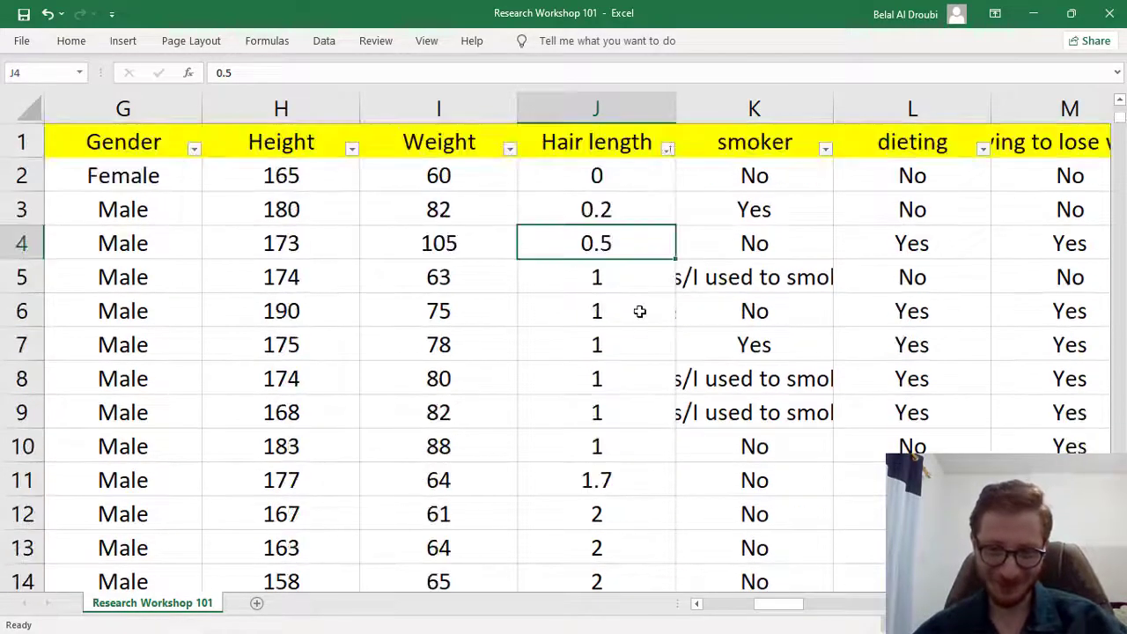
scroll(640, 310, down, 1)
scroll(640, 311, up, 1)
click(617, 172)
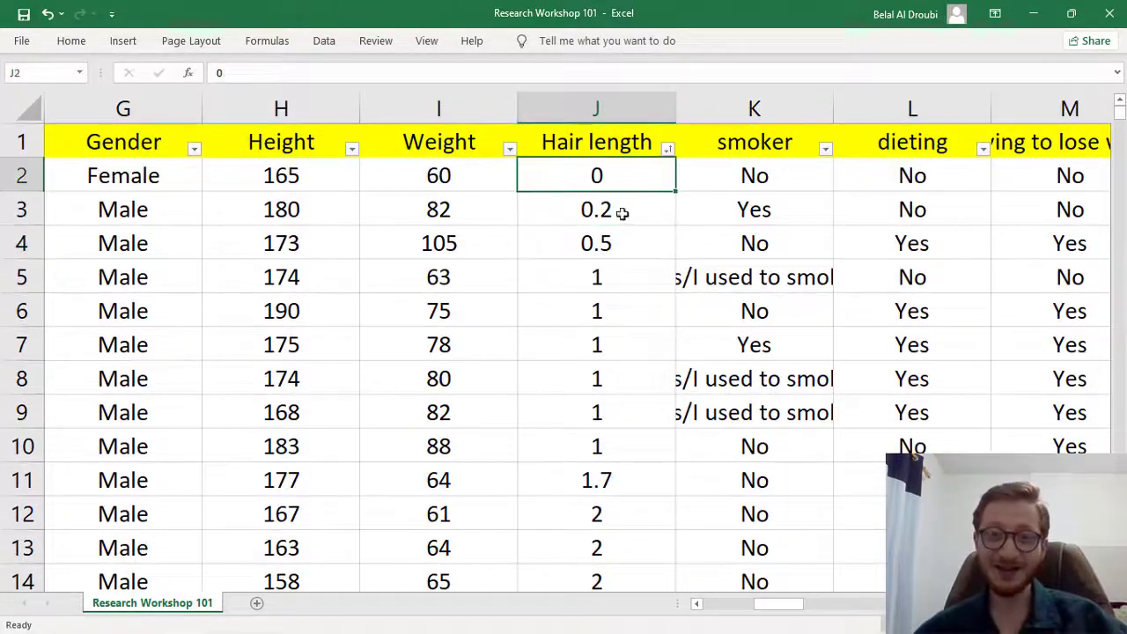
scroll(634, 308, down, 5)
scroll(635, 307, down, 3)
scroll(635, 307, down, 8)
scroll(635, 307, down, 8)
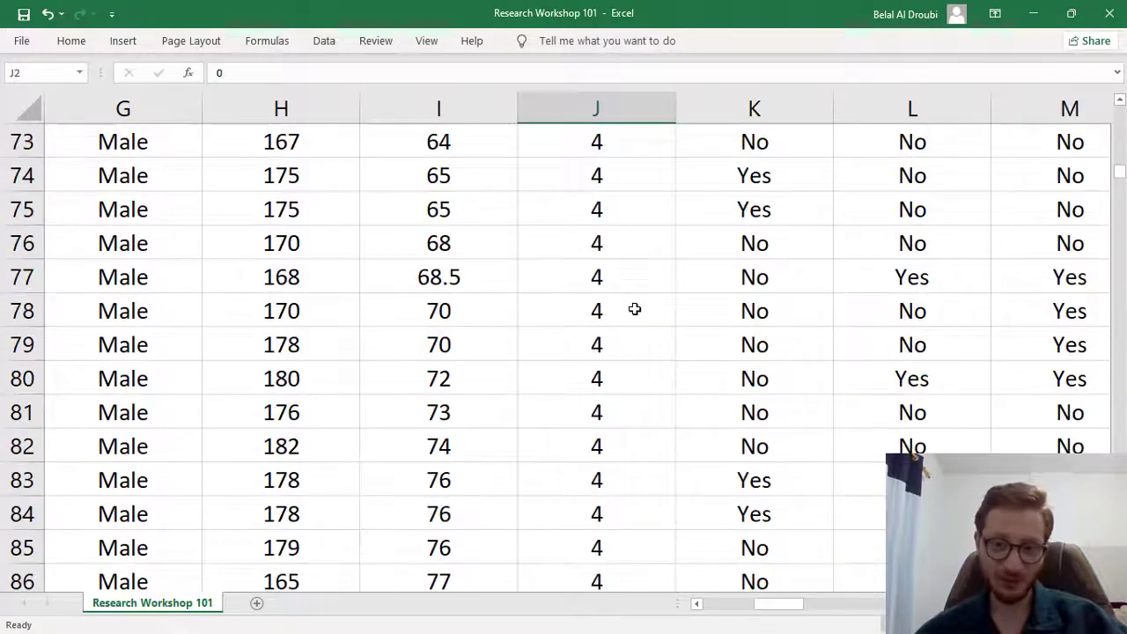
scroll(635, 307, up, 5)
scroll(634, 309, up, 8)
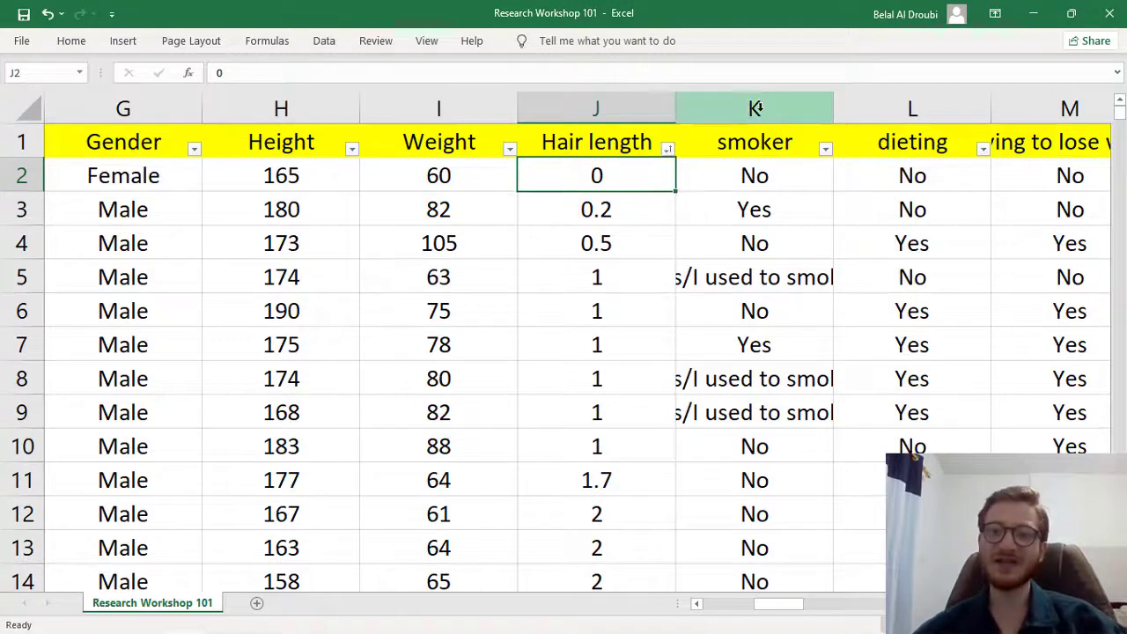
Sort the survey rows by Height from largest to smallest
click(233, 214)
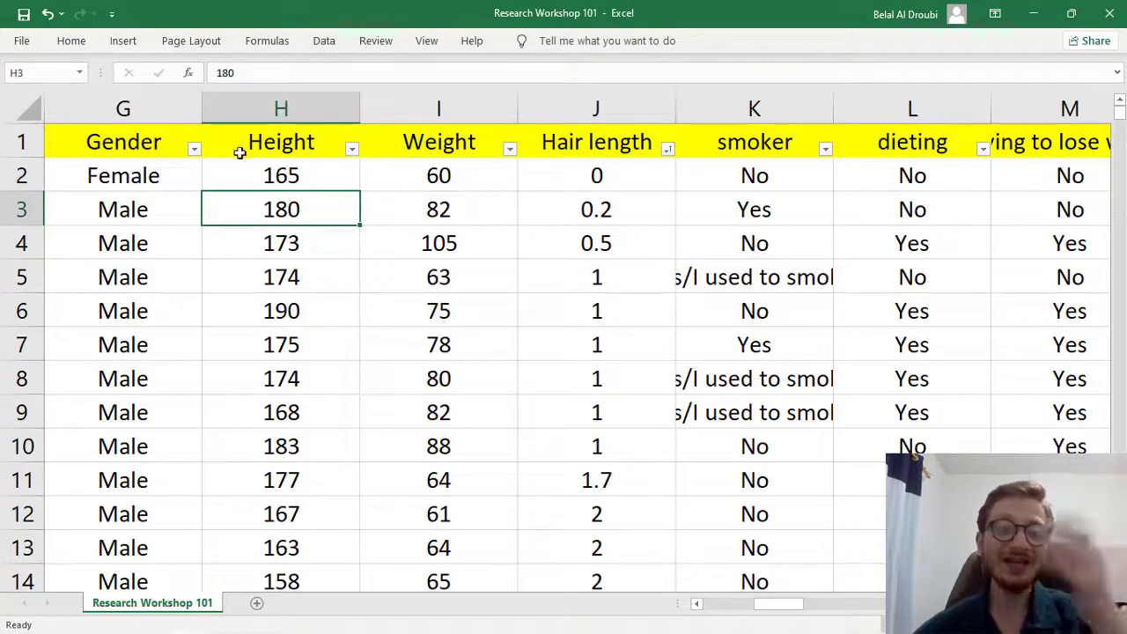
click(354, 150)
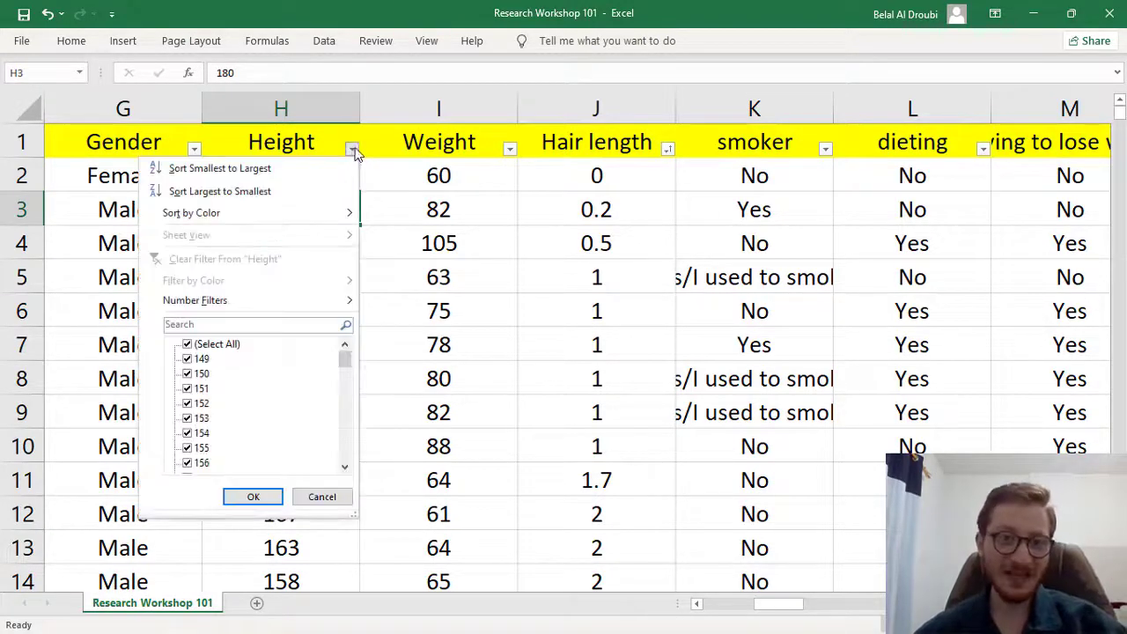
click(306, 142)
click(304, 143)
click(352, 149)
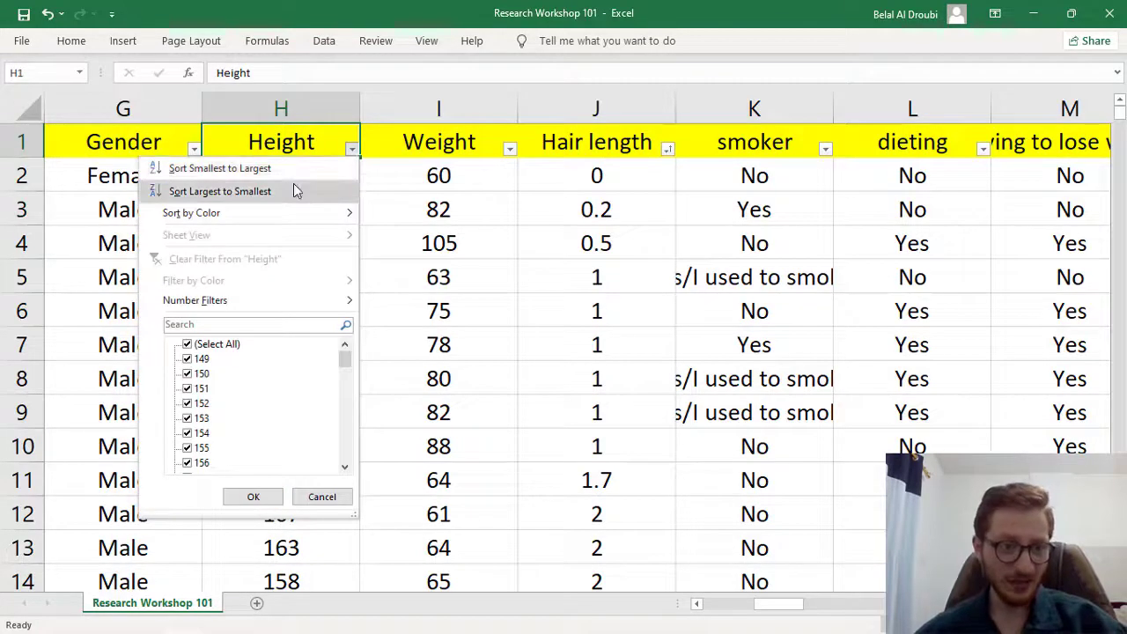
click(293, 189)
Inspect the text entries in H2 and the garbled text in H3
click(309, 181)
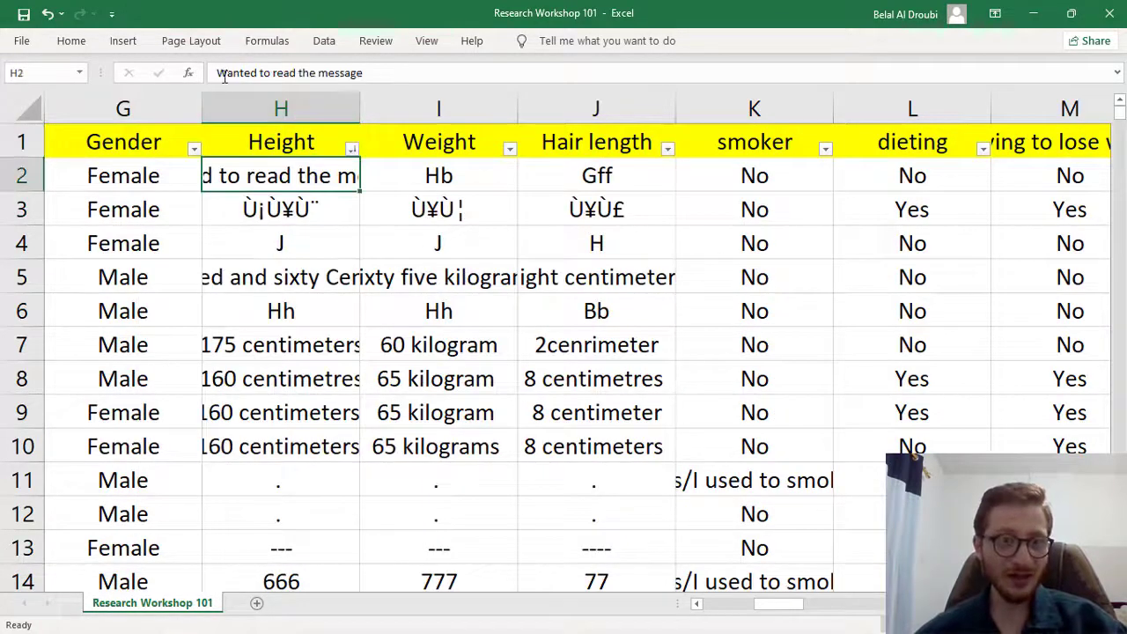
drag(225, 74, 398, 76)
click(423, 76)
click(306, 200)
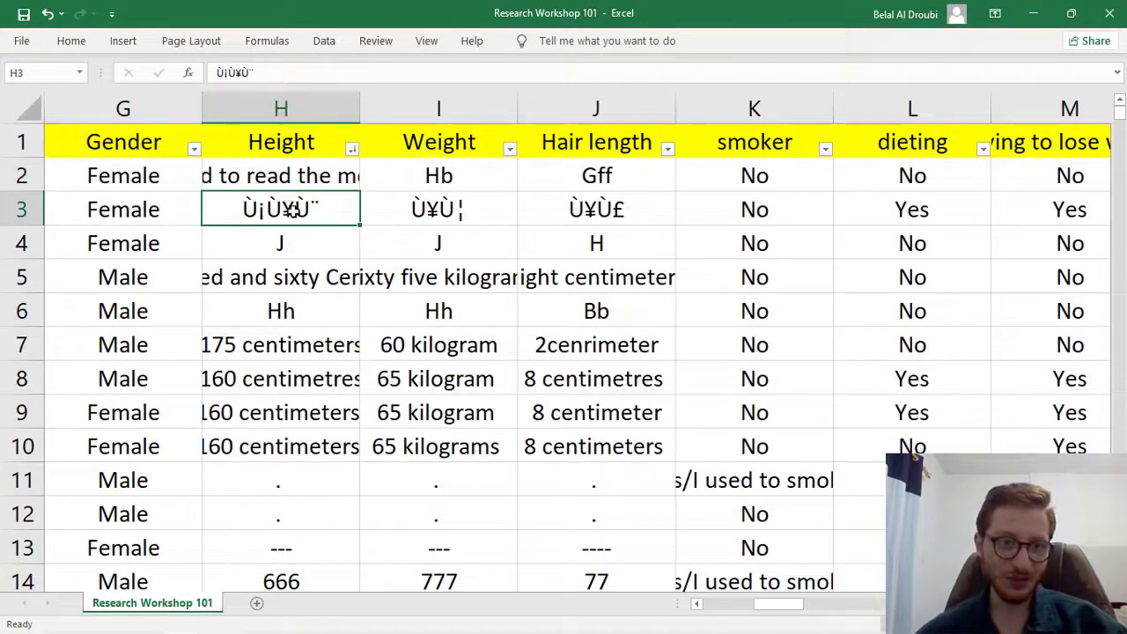
click(314, 240)
double_click(282, 212)
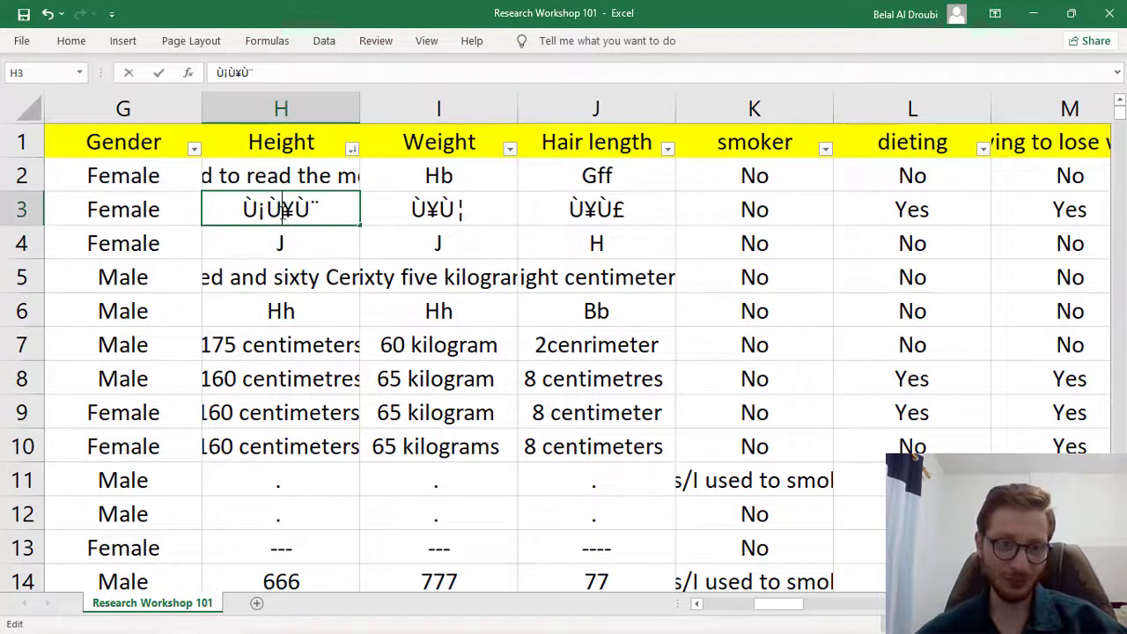
drag(319, 211, 275, 218)
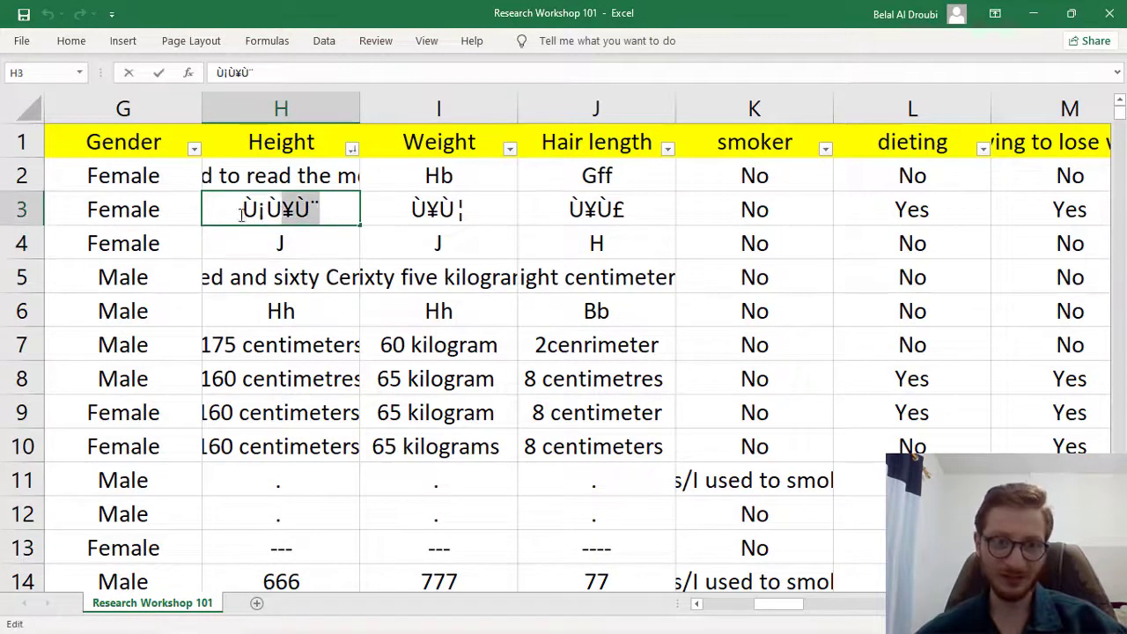
click(300, 240)
Examine the written-out height 'Hundered and sixty Centimeter' in H5
click(297, 275)
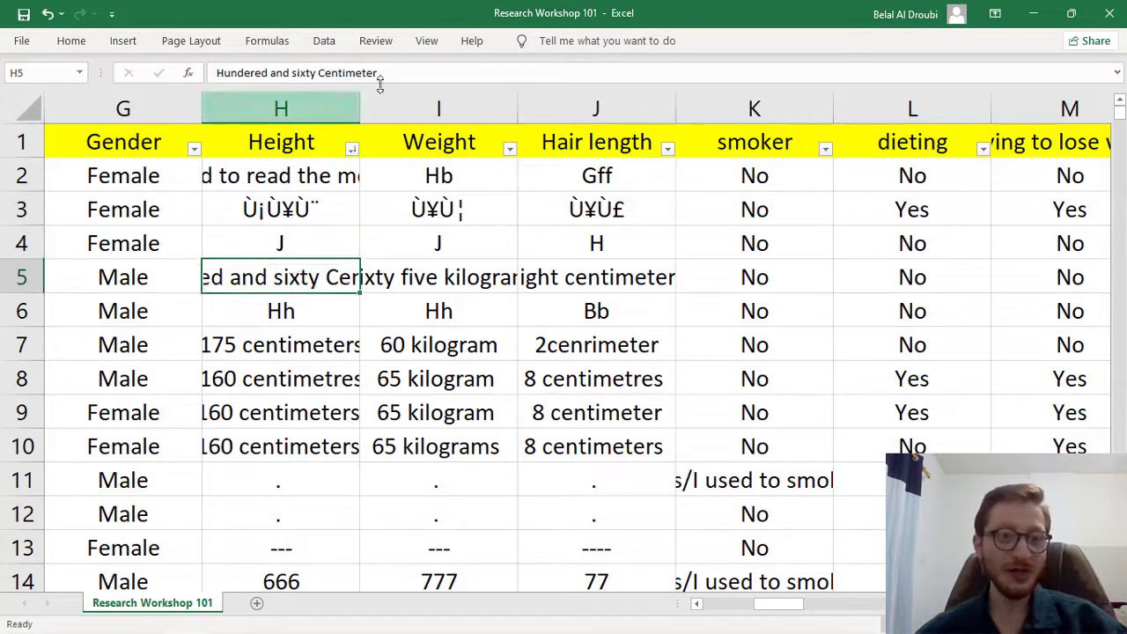
drag(376, 74, 254, 74)
key(Escape)
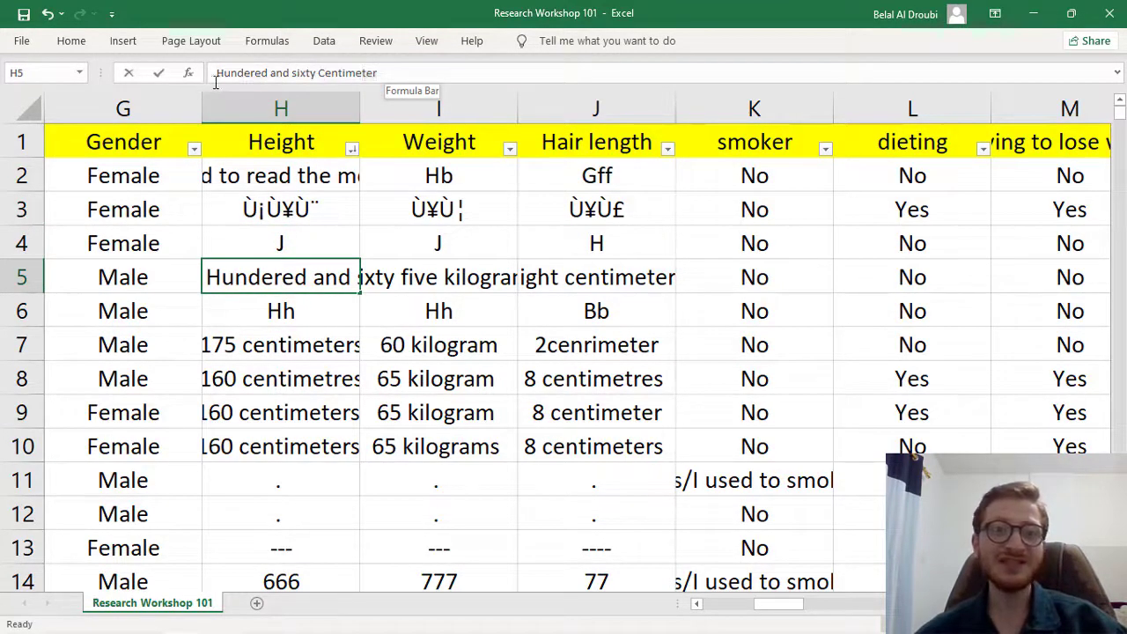
click(217, 75)
click(292, 310)
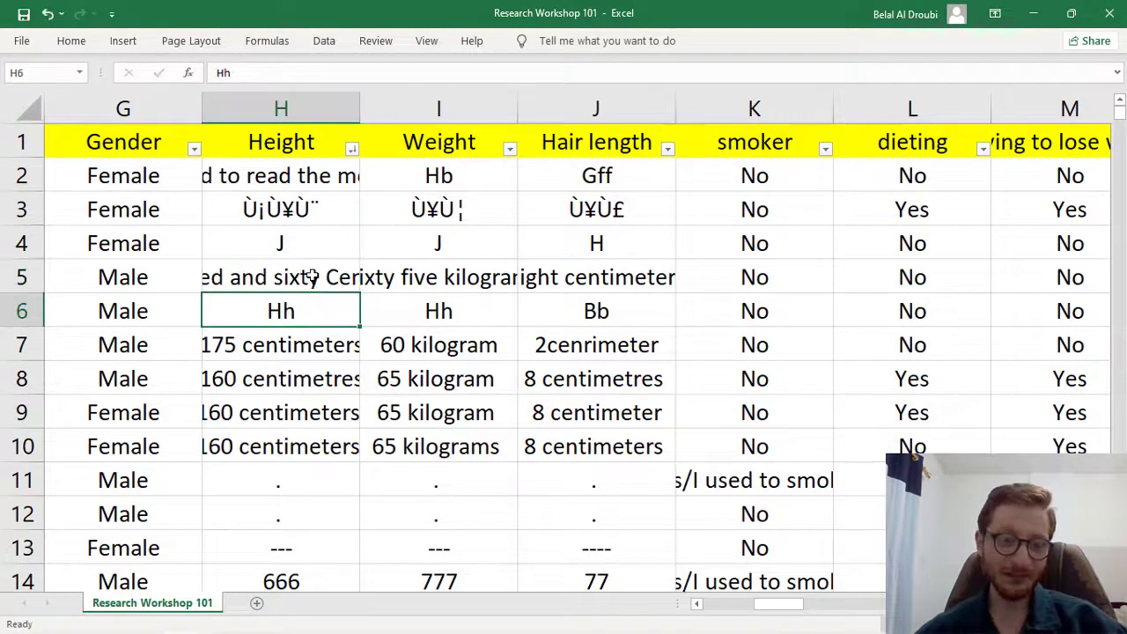
click(311, 276)
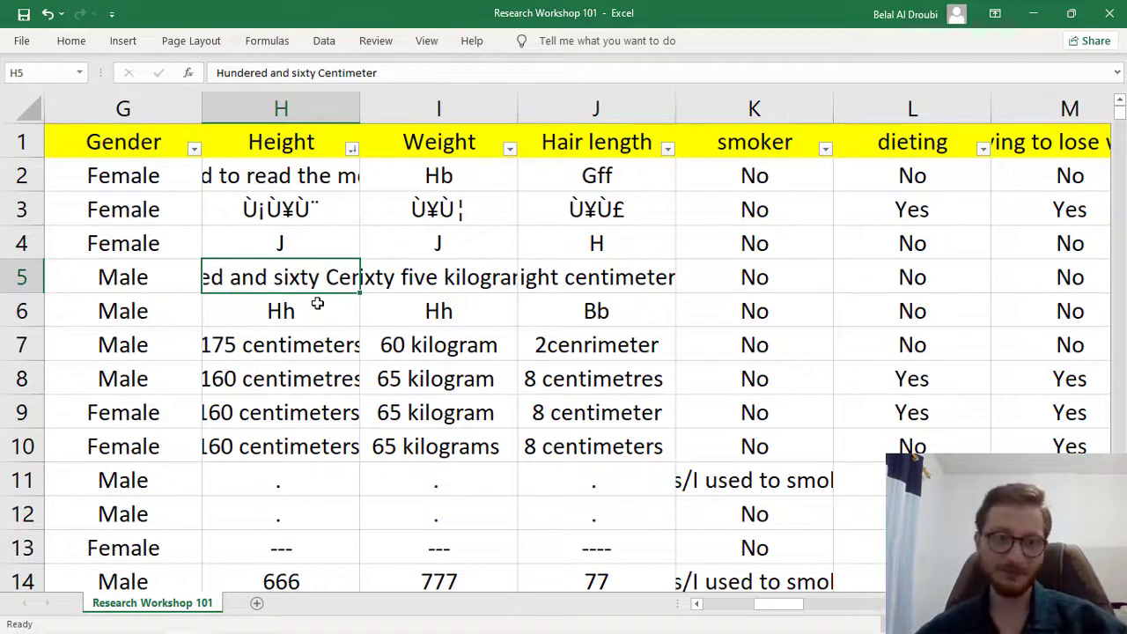
Replace H5's spelled-out height with 160
text(160)
key(Return)
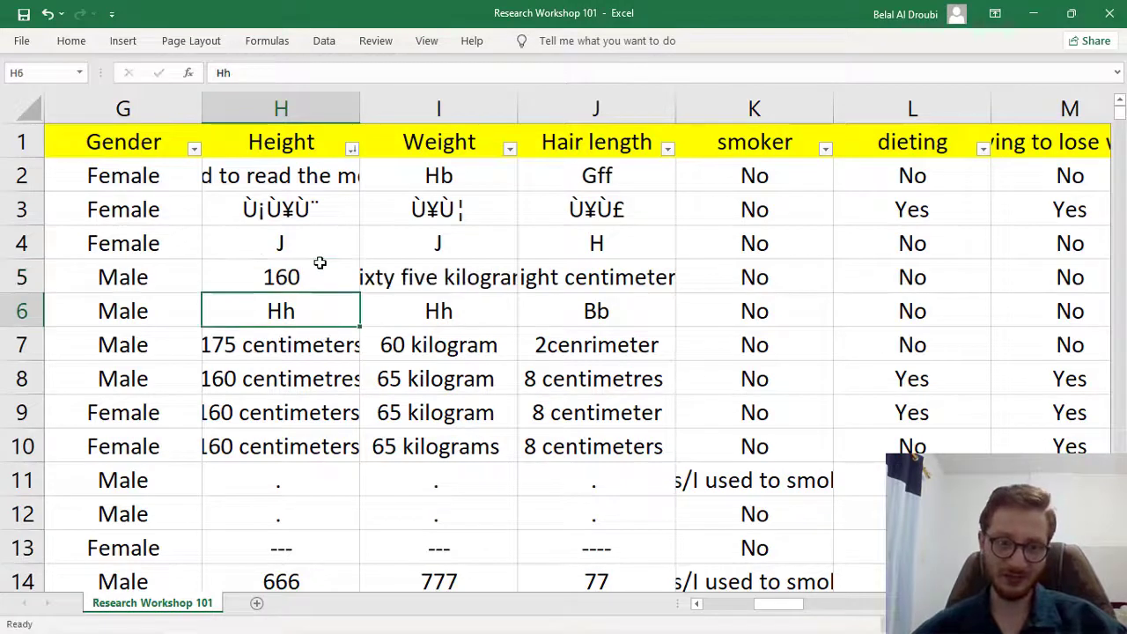
click(415, 275)
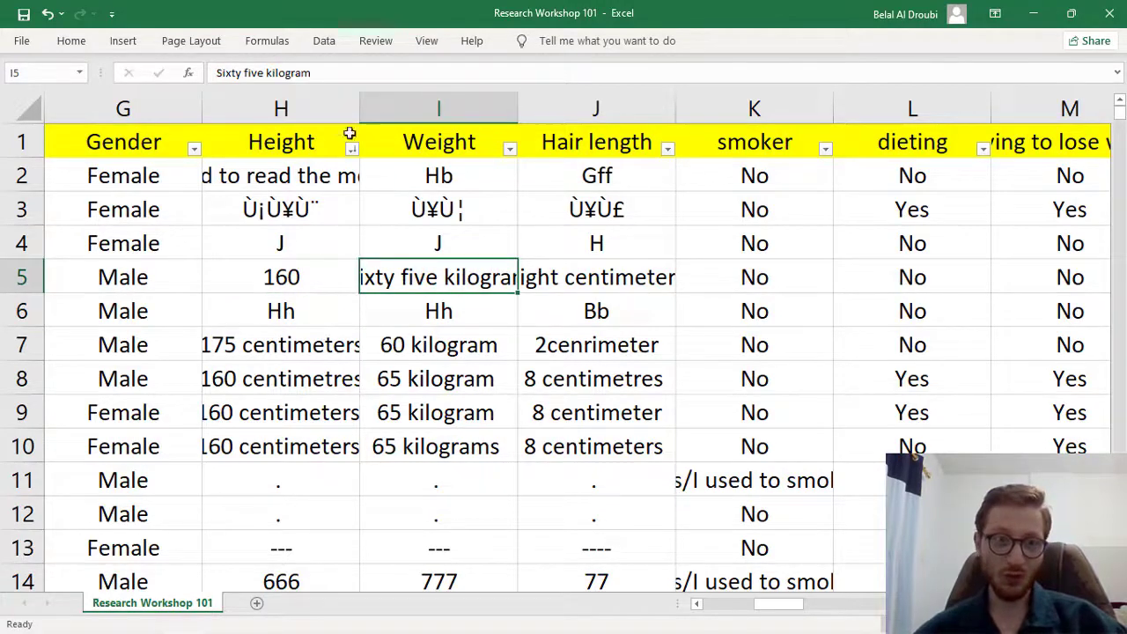
click(298, 278)
click(425, 278)
click(328, 280)
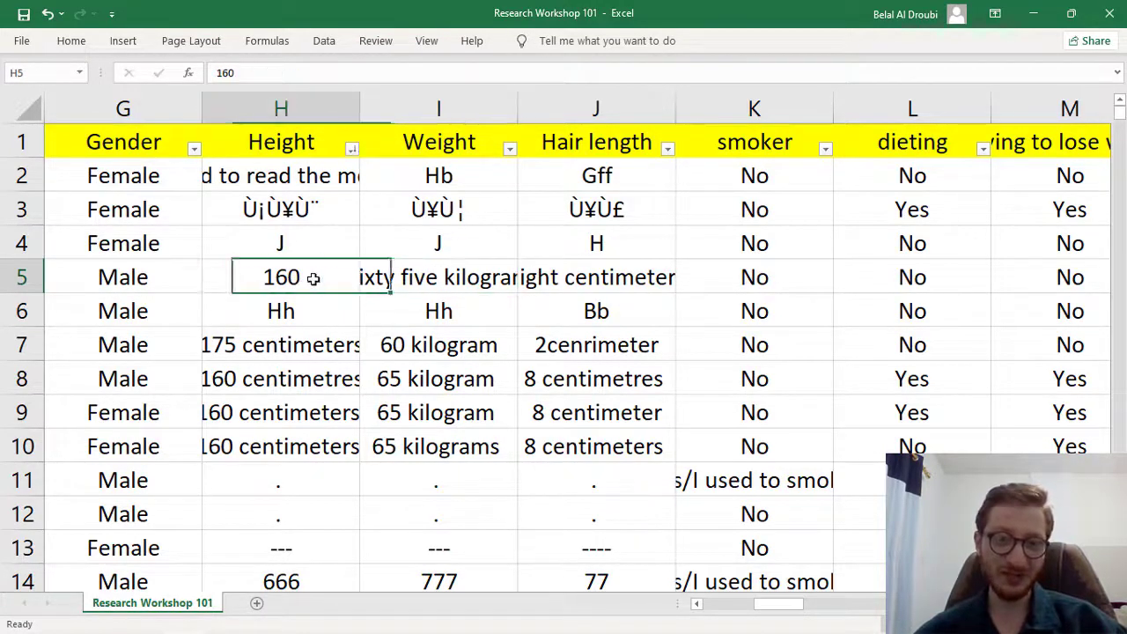
Enter weight 65 in I5 and hair length 8 in J5, then select row 5
click(405, 278)
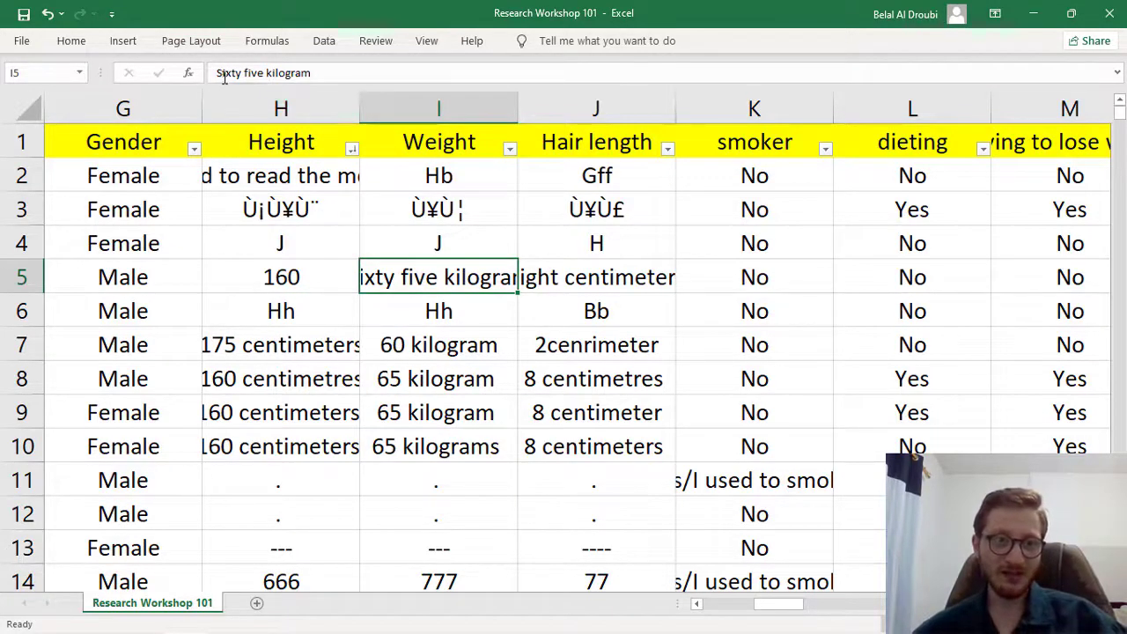
text(65)
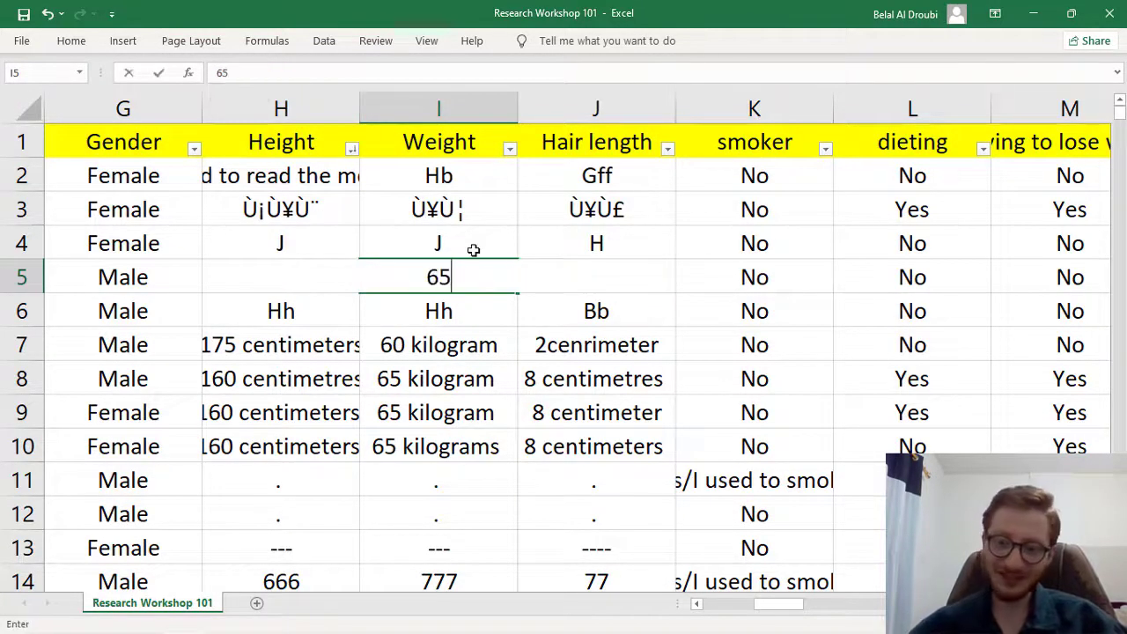
key(Return)
click(540, 274)
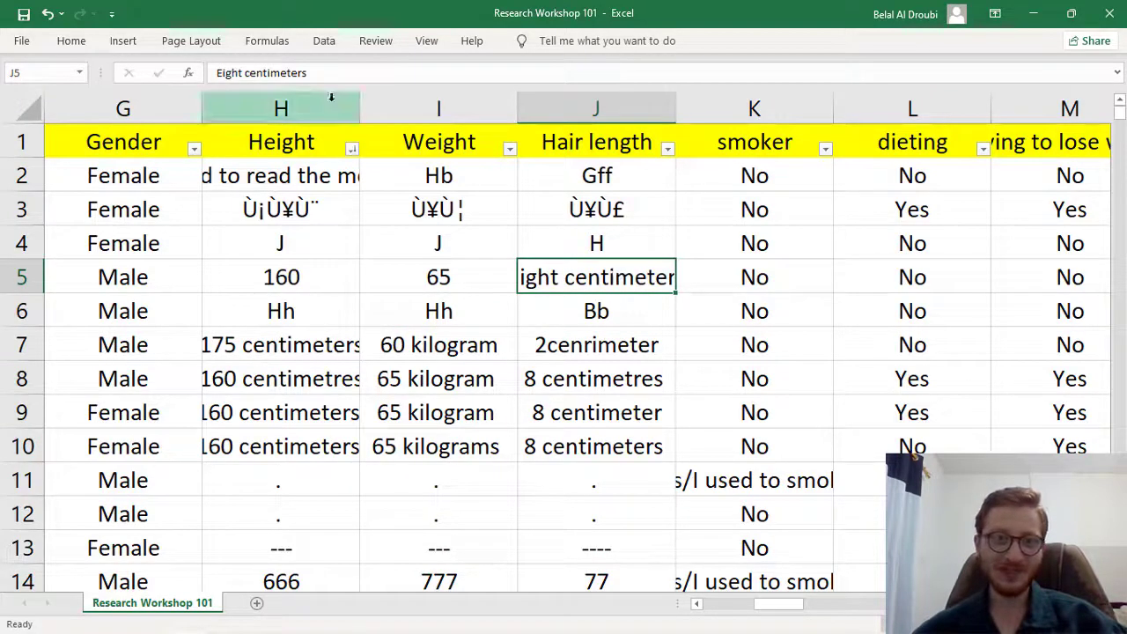
text(8)
key(Return)
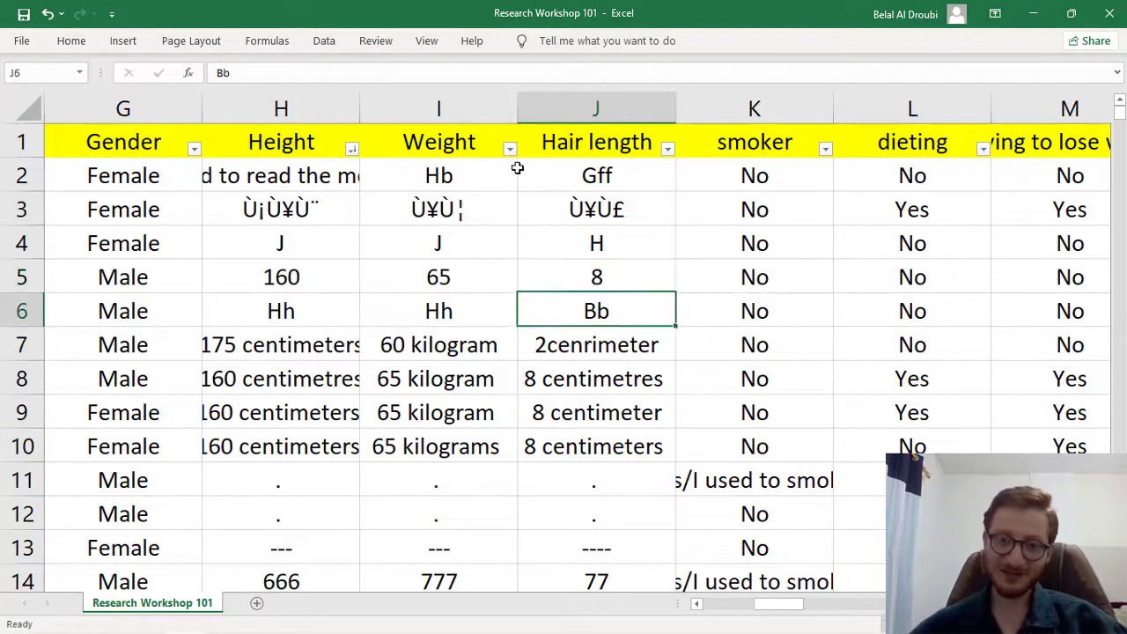
click(22, 277)
right_click(108, 278)
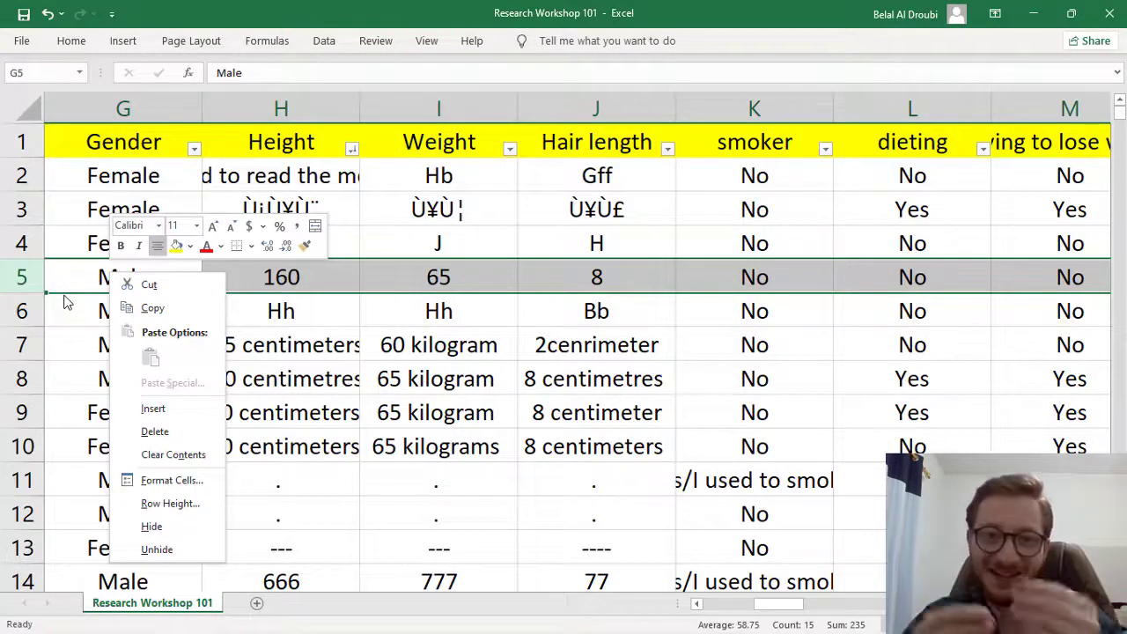
Review row 5's converted values and the unit-laden heights in rows 7–9
click(348, 290)
click(438, 277)
click(573, 278)
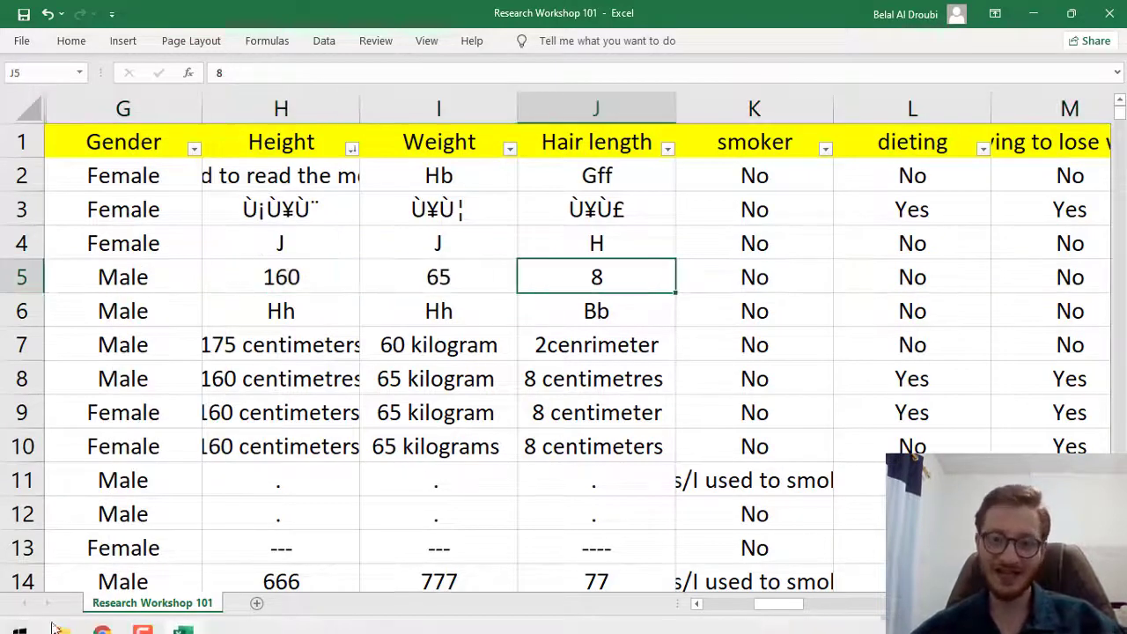
click(258, 350)
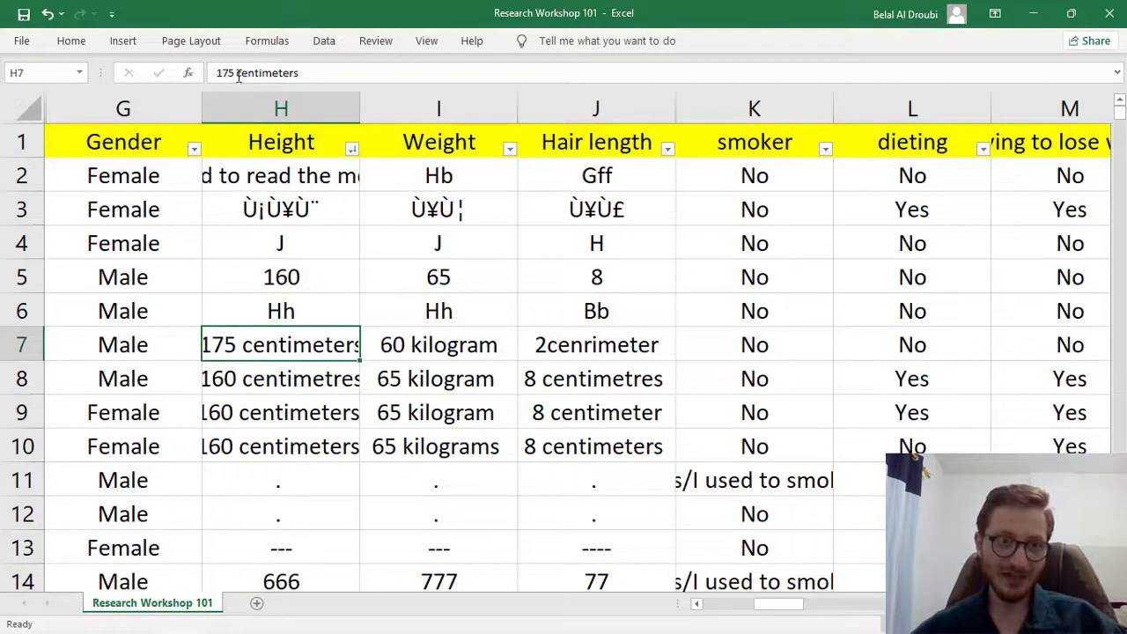
click(275, 370)
click(270, 414)
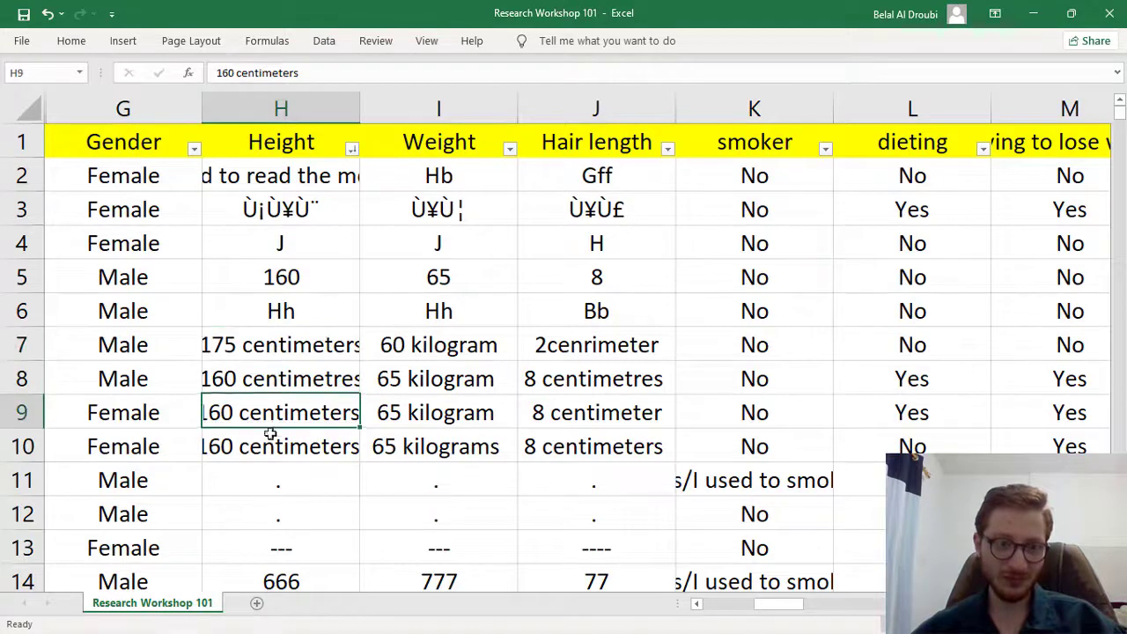
click(269, 344)
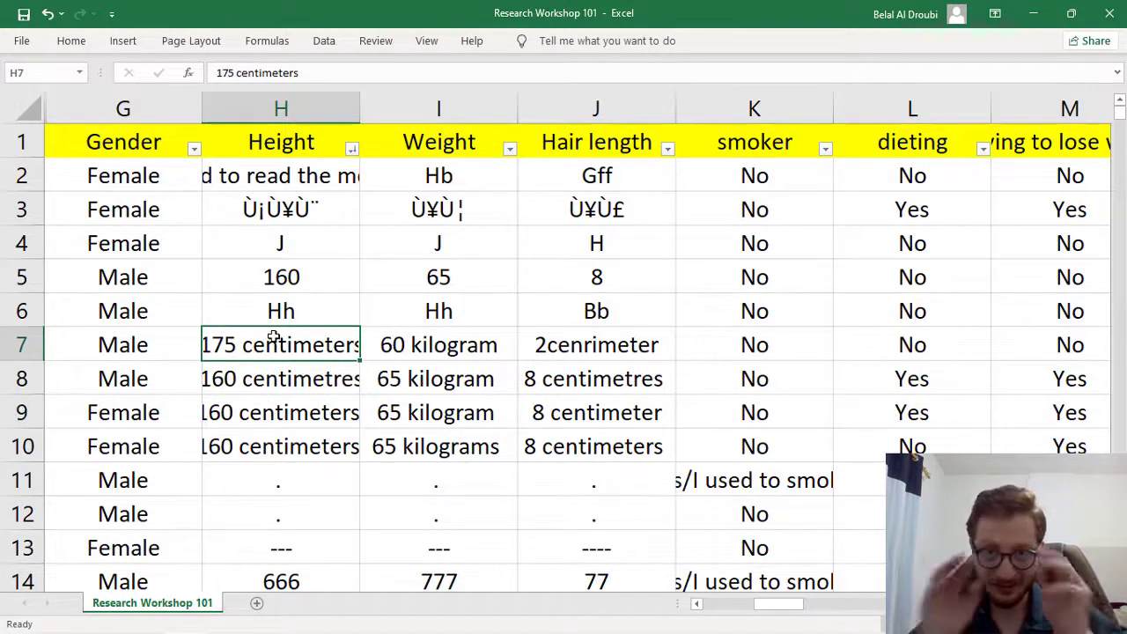
Delete rows 7–10, whose heights contain unit text like '175 centimeters'
double_click(230, 350)
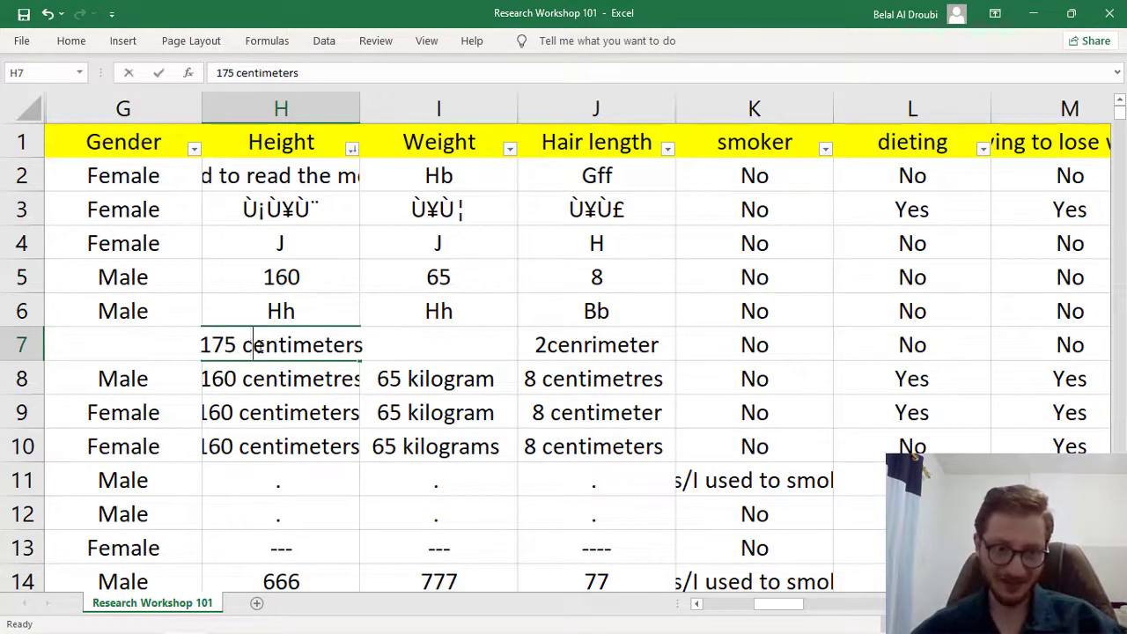
drag(243, 347, 398, 348)
key(Return)
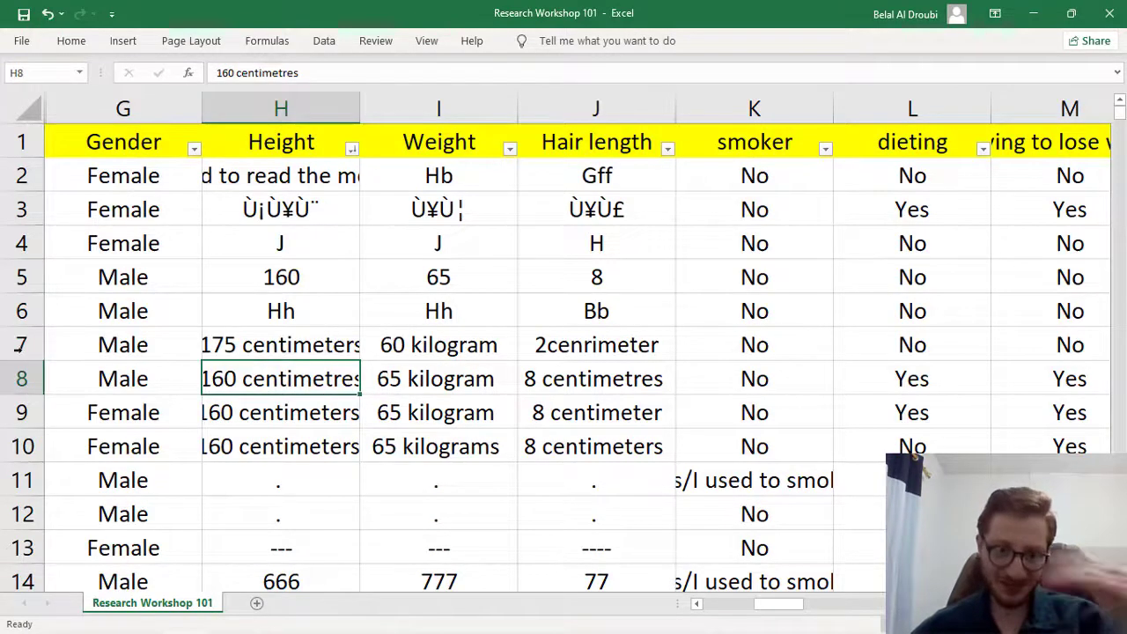
drag(27, 348, 27, 447)
right_click(157, 410)
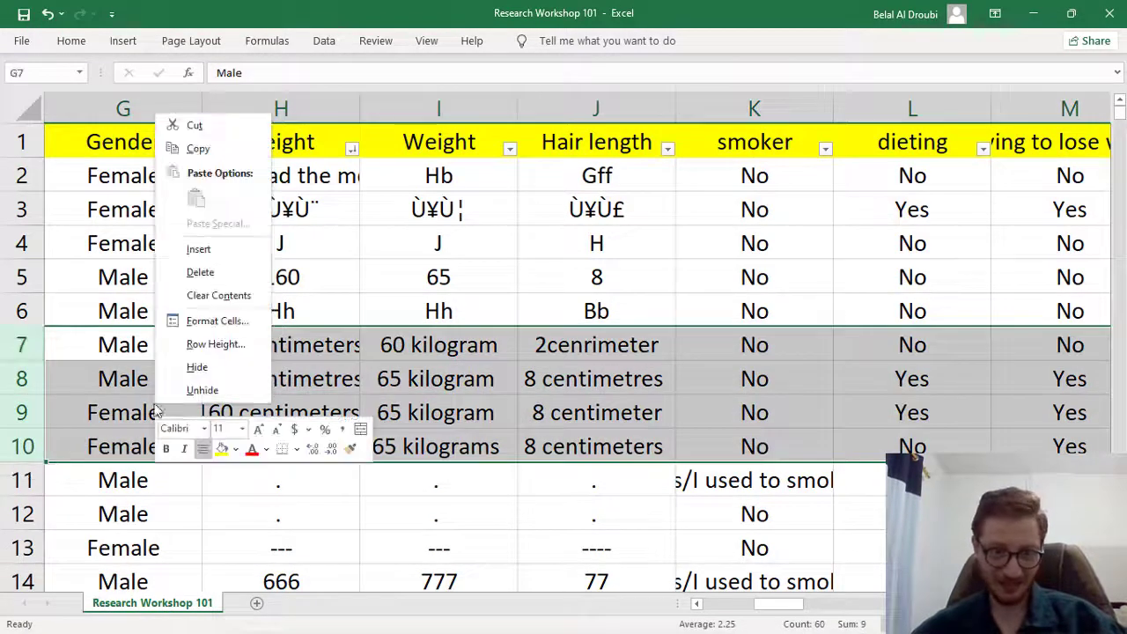
click(200, 272)
Delete row 6 with the gibberish 'Hh' entries
click(268, 312)
click(405, 312)
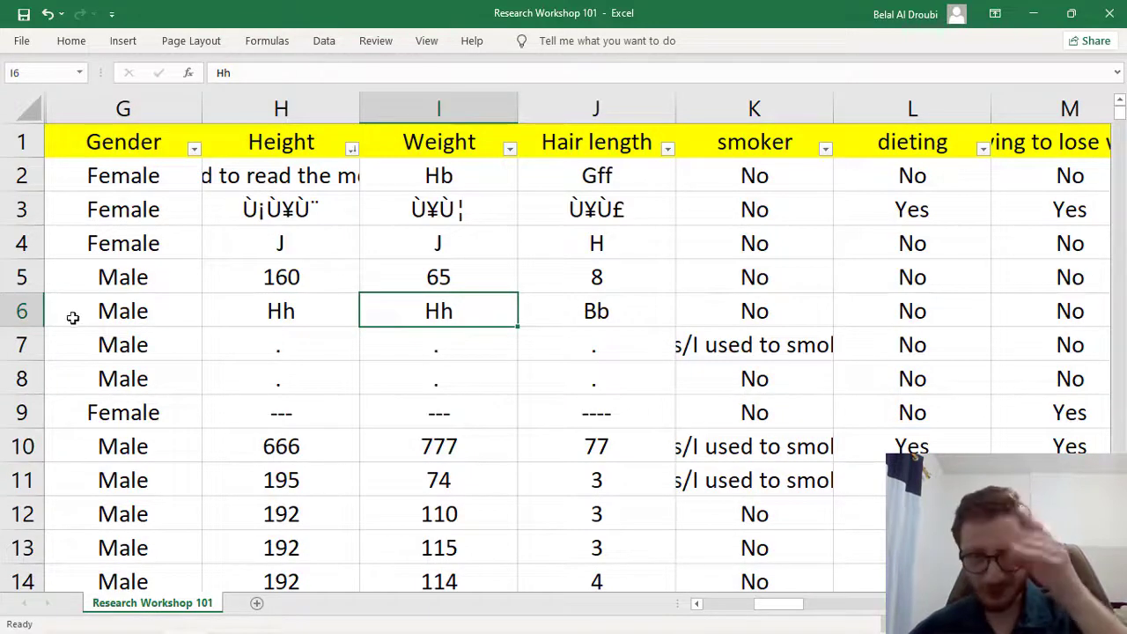
click(27, 310)
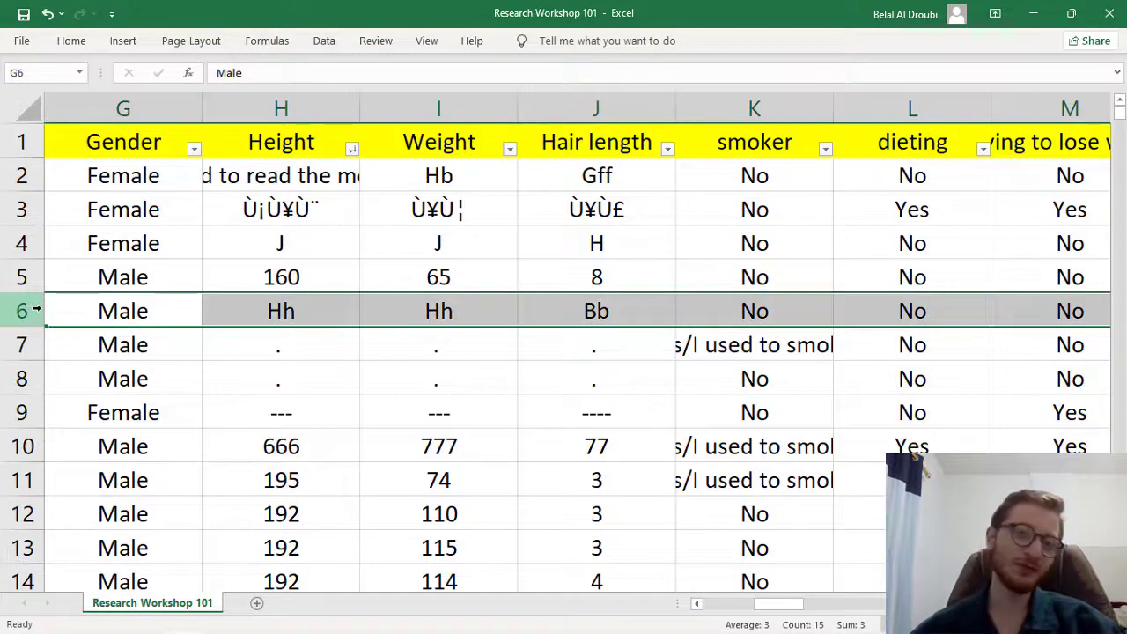
right_click(40, 310)
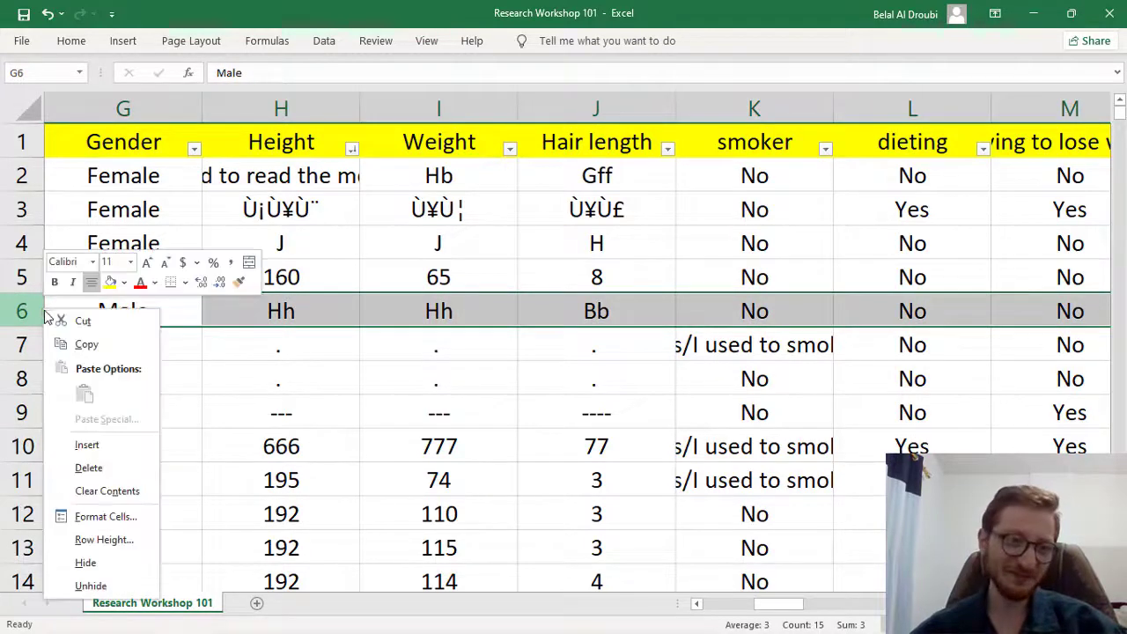
click(89, 468)
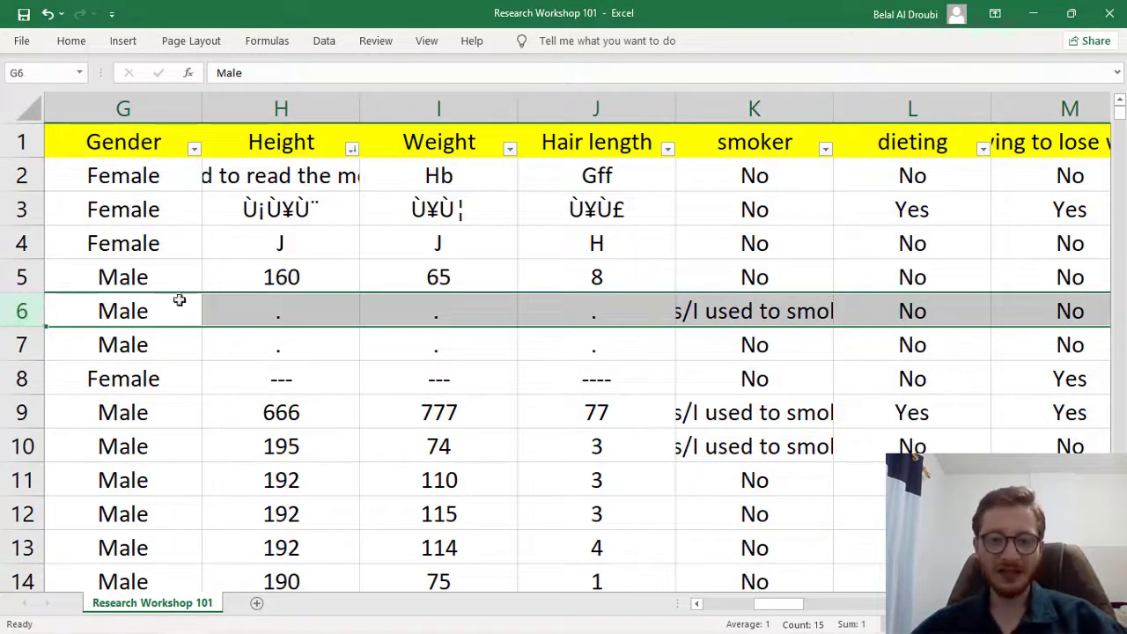
Delete rows 6–8 holding dot and dash placeholder measurements
drag(24, 311, 25, 378)
right_click(40, 374)
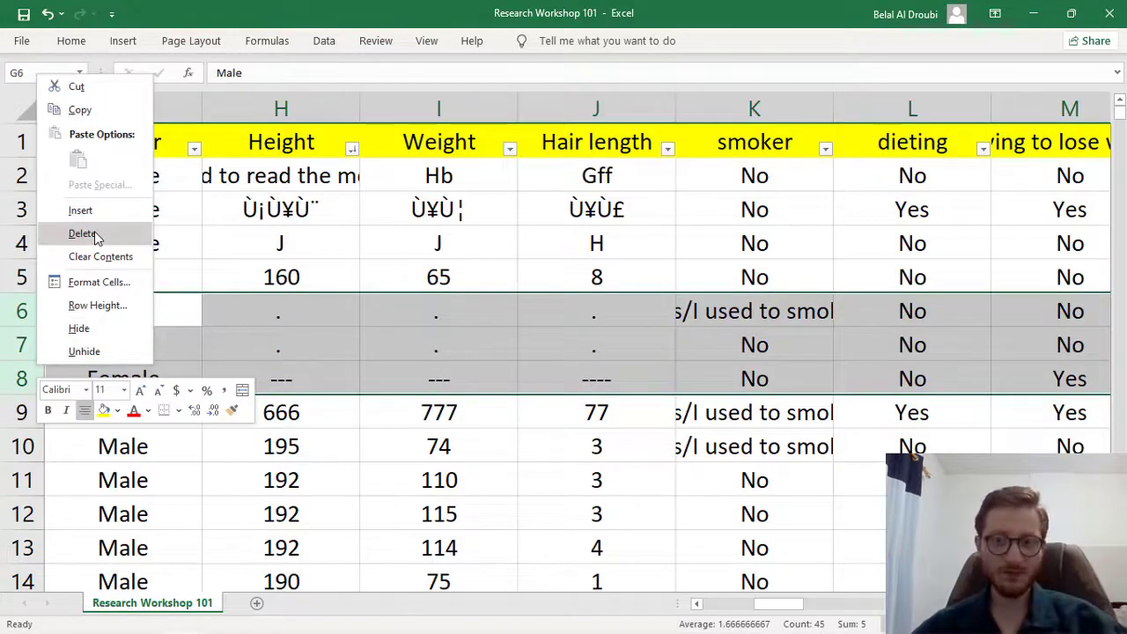
click(83, 233)
Delete the gibberish rows 2–4 so the 160/65/8 entry comes first
click(369, 309)
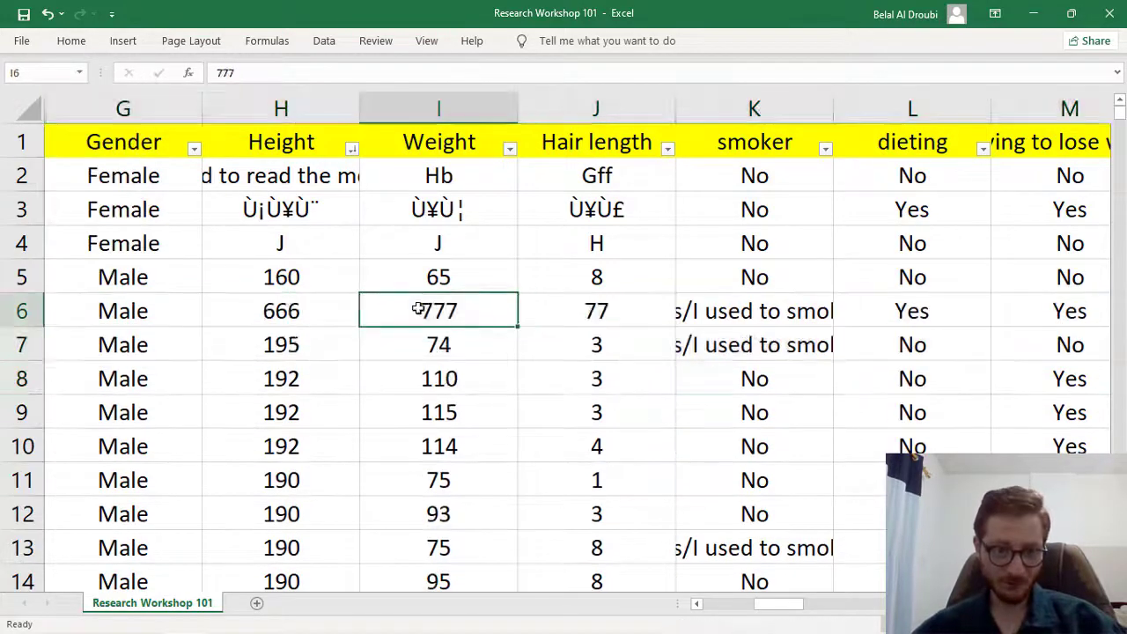
click(252, 244)
drag(22, 243, 22, 179)
right_click(32, 183)
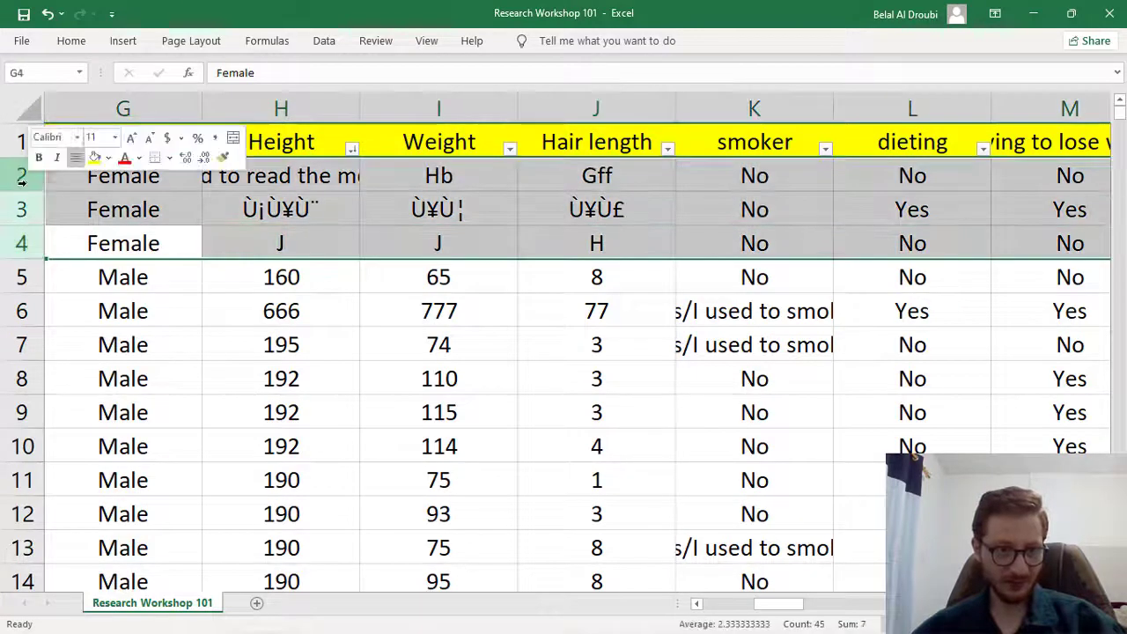
click(104, 343)
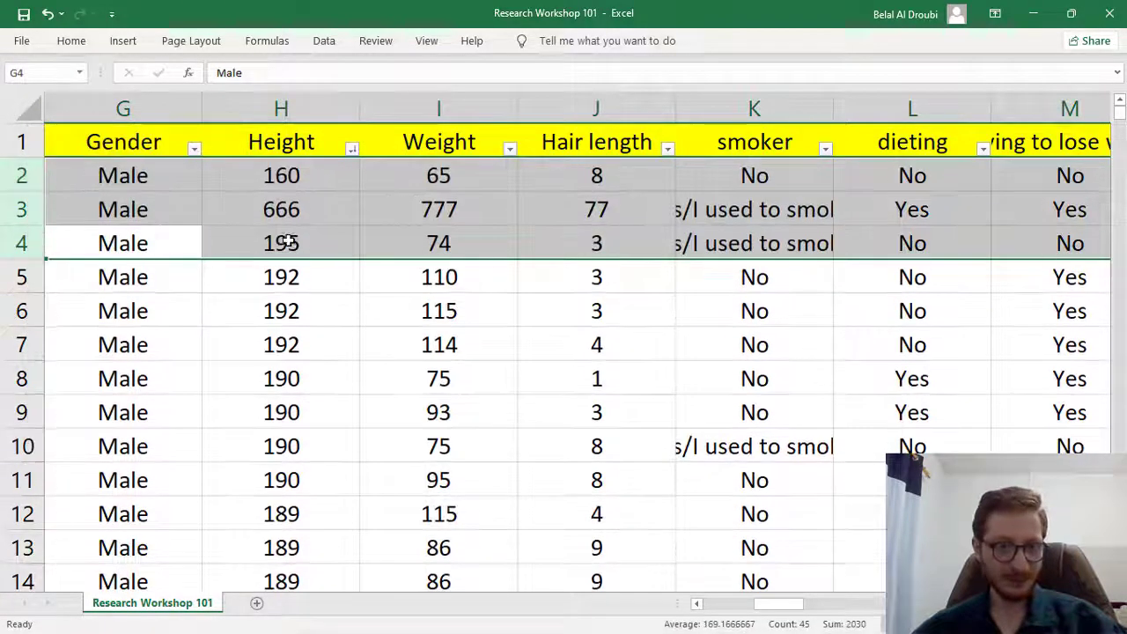
click(273, 179)
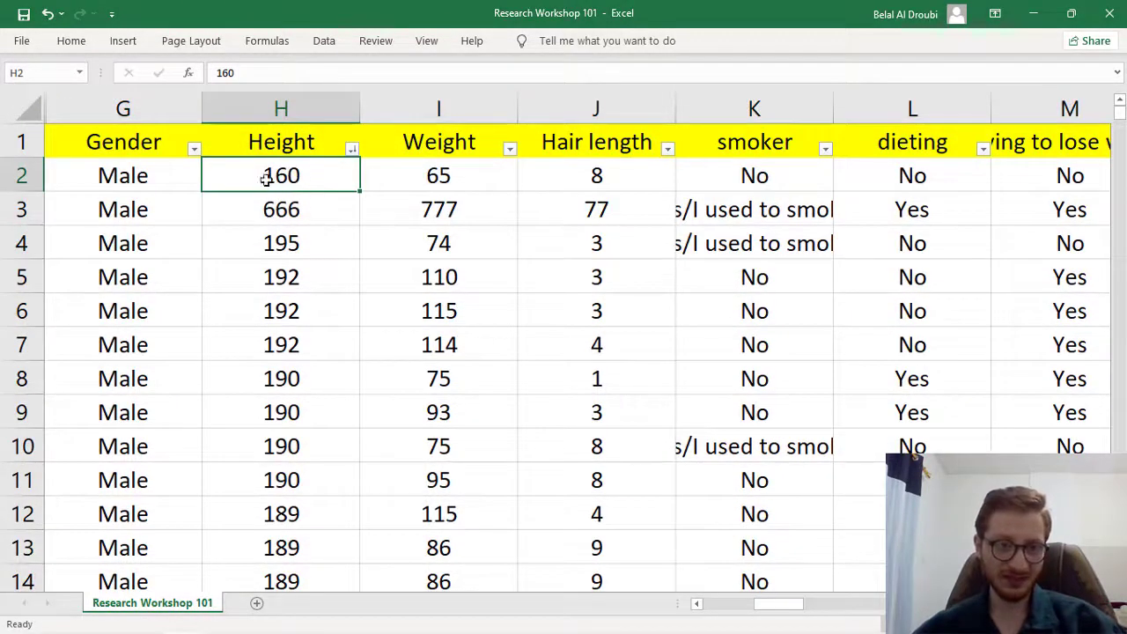
Re-sort Height largest to smallest, bringing the 666 height to the top
click(304, 204)
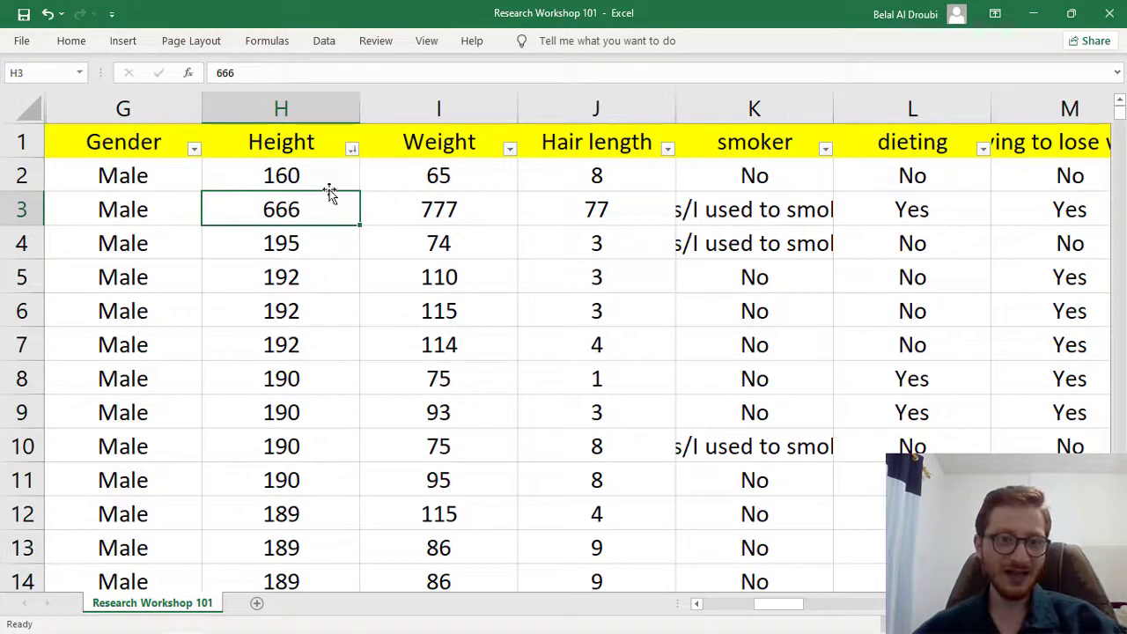
click(352, 151)
click(265, 168)
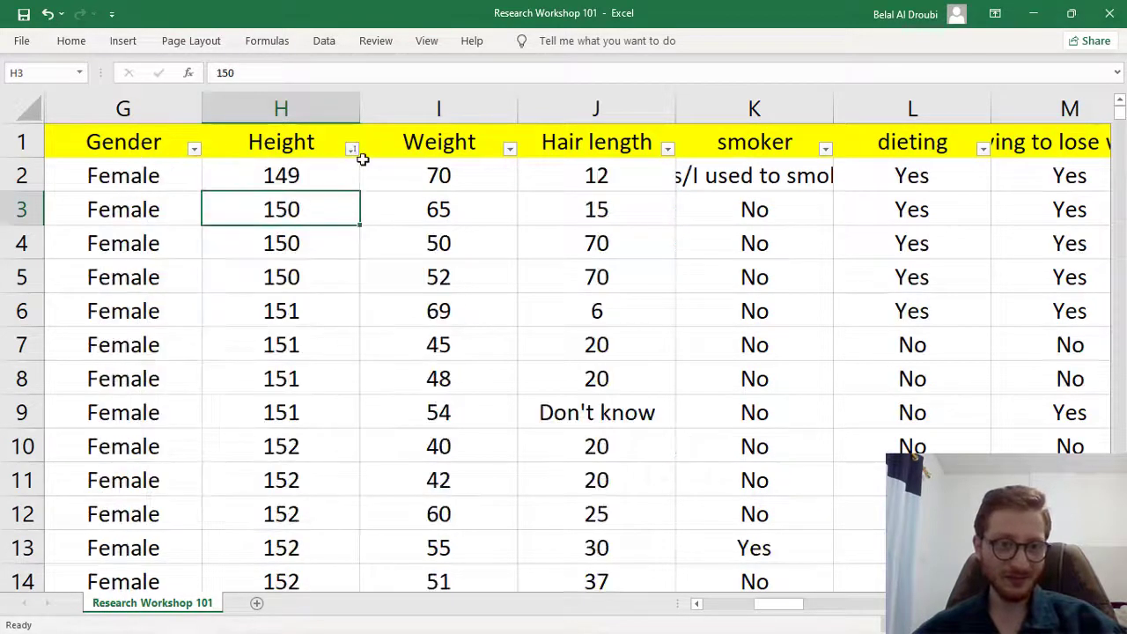
click(352, 149)
click(290, 191)
click(291, 176)
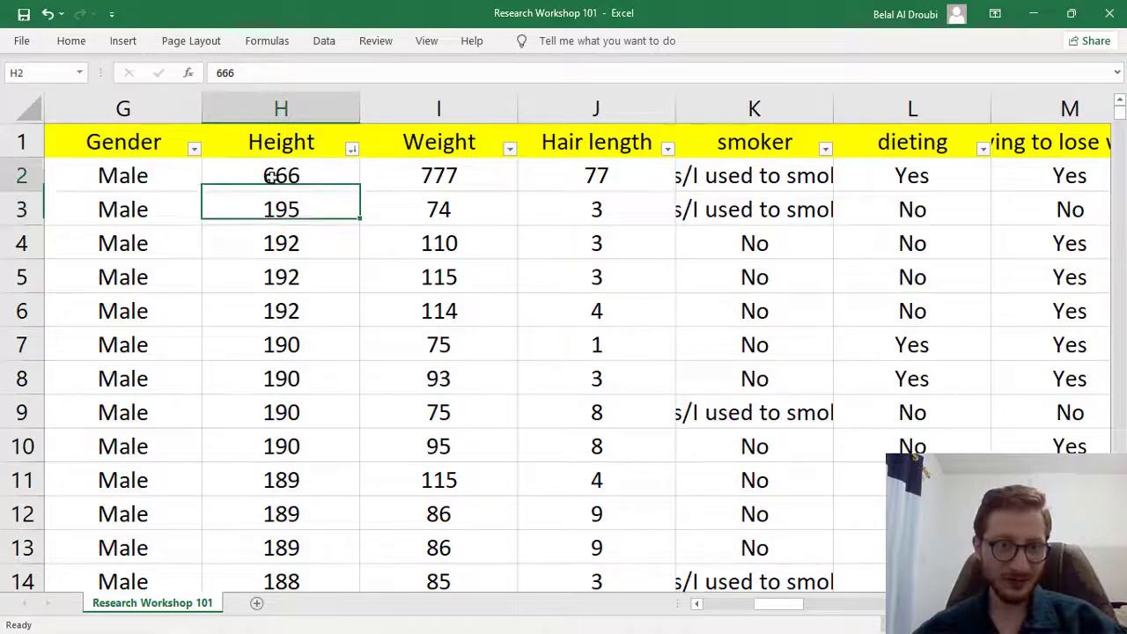
scroll(328, 181, up, 2)
scroll(199, 171, down, 4)
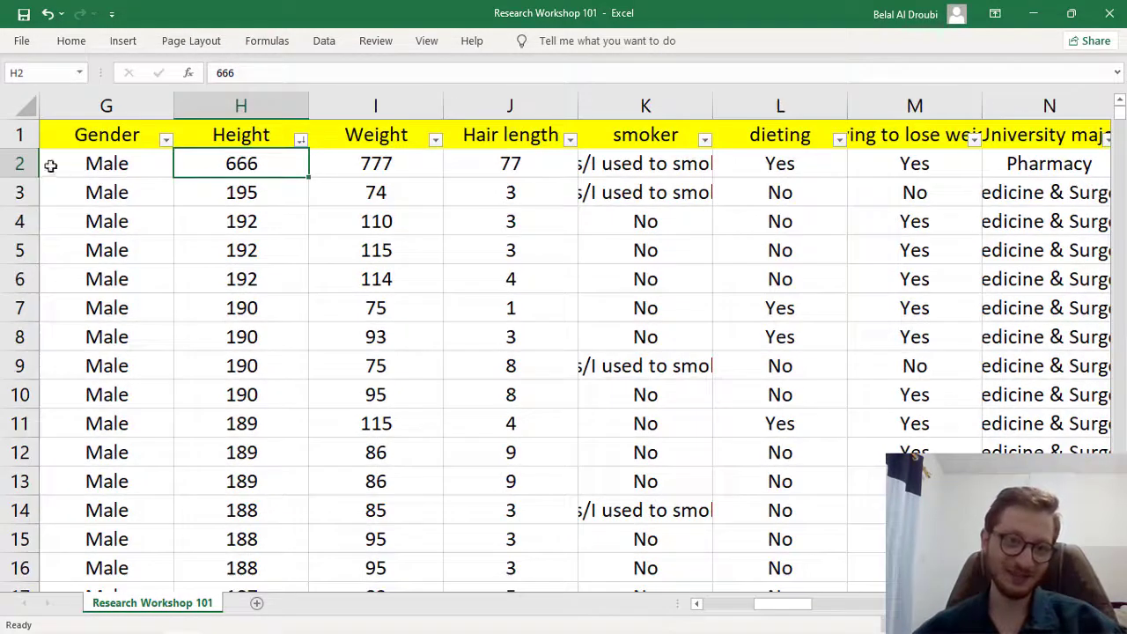
Delete the outlier row with height 666 and weight 777
click(19, 163)
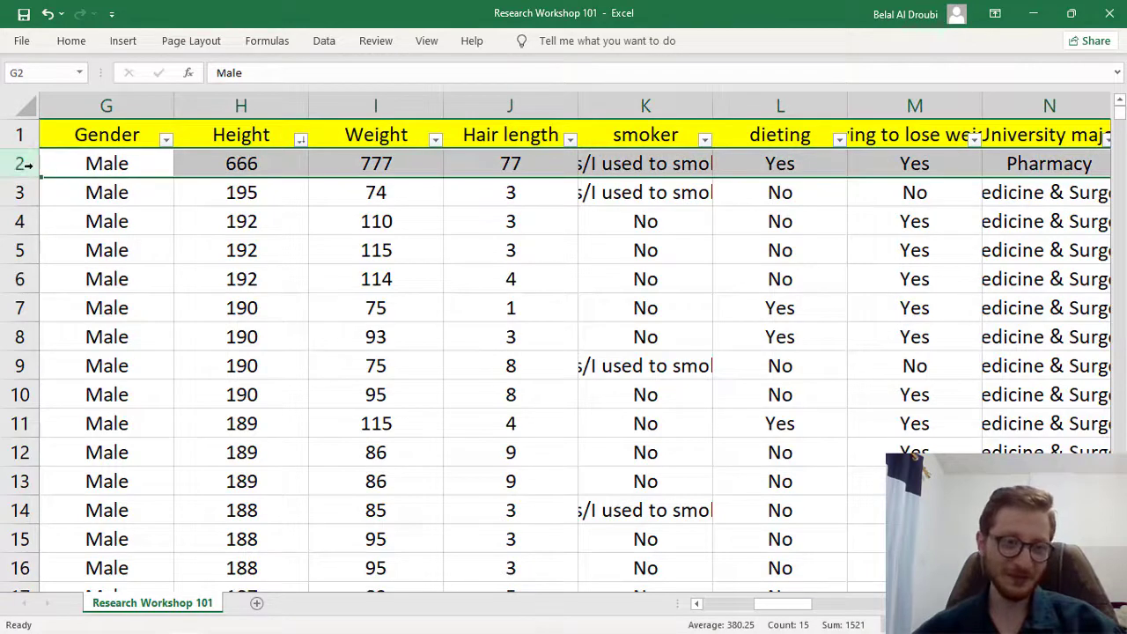
click(384, 165)
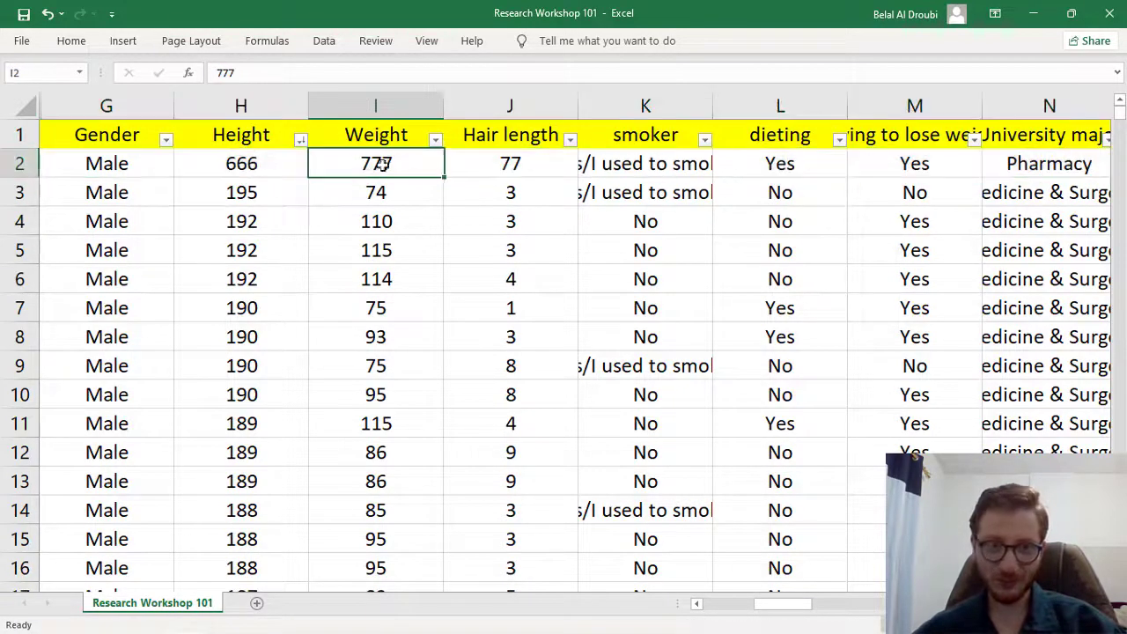
click(19, 162)
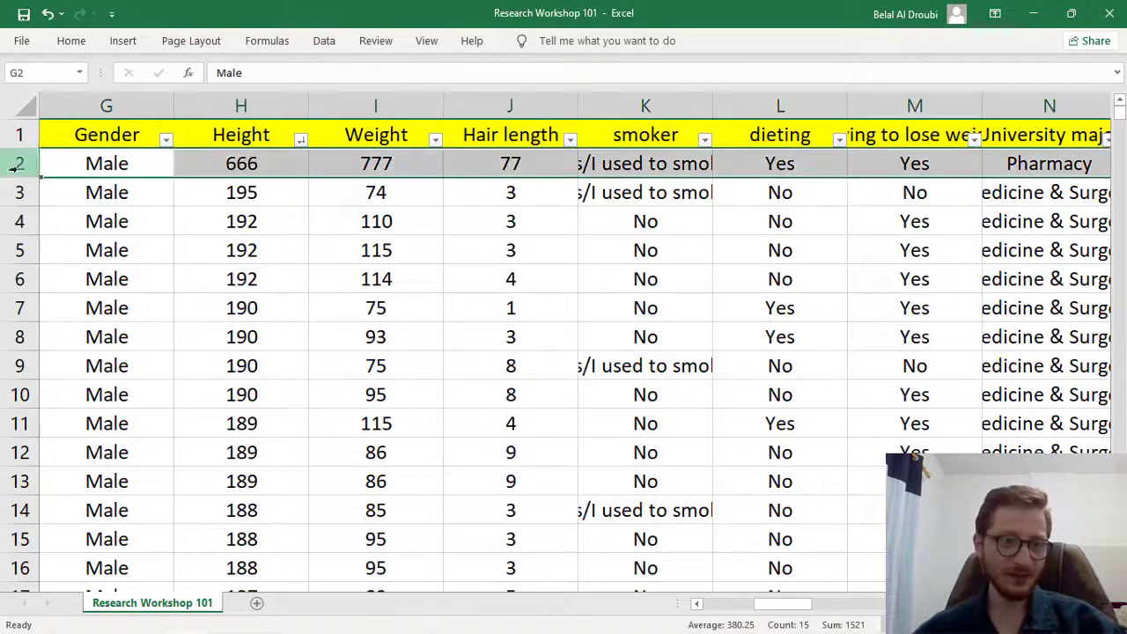
right_click(19, 163)
click(95, 324)
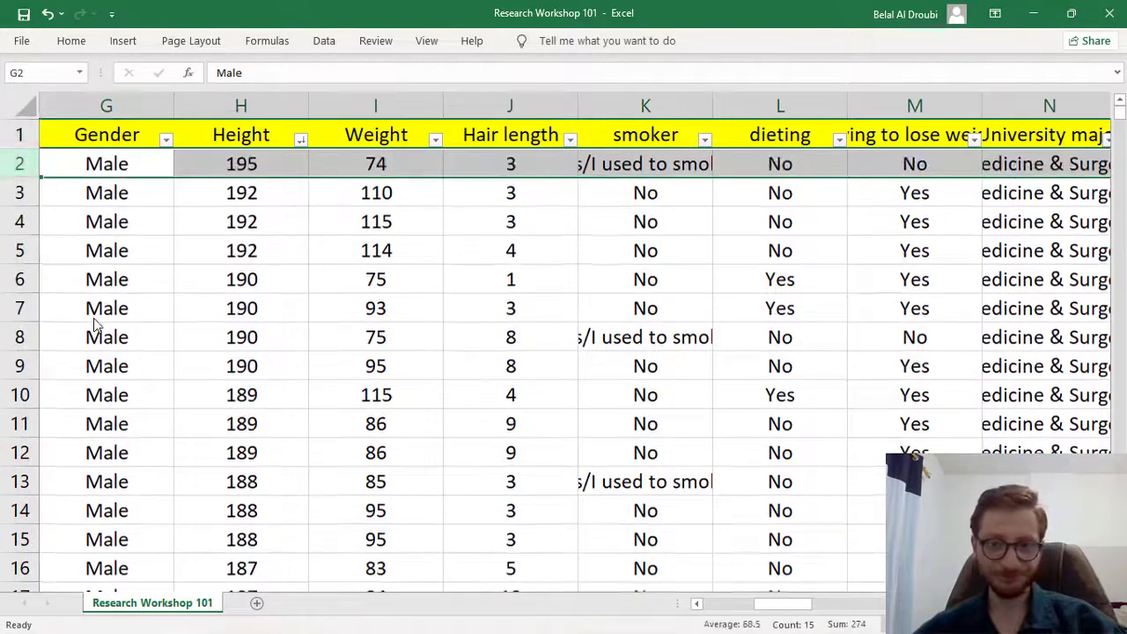
Check the remaining top heights, now starting at 195 and 192
click(221, 201)
drag(252, 158, 253, 181)
click(253, 167)
ctrl+scroll(254, 168, up, 3)
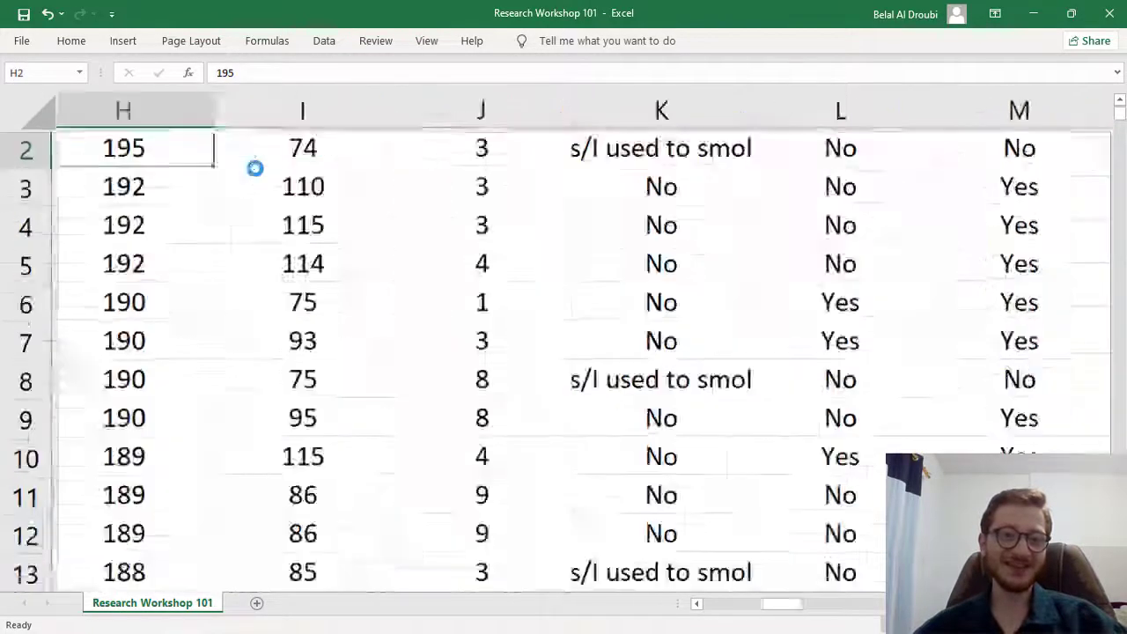
ctrl+scroll(139, 203, down, 1)
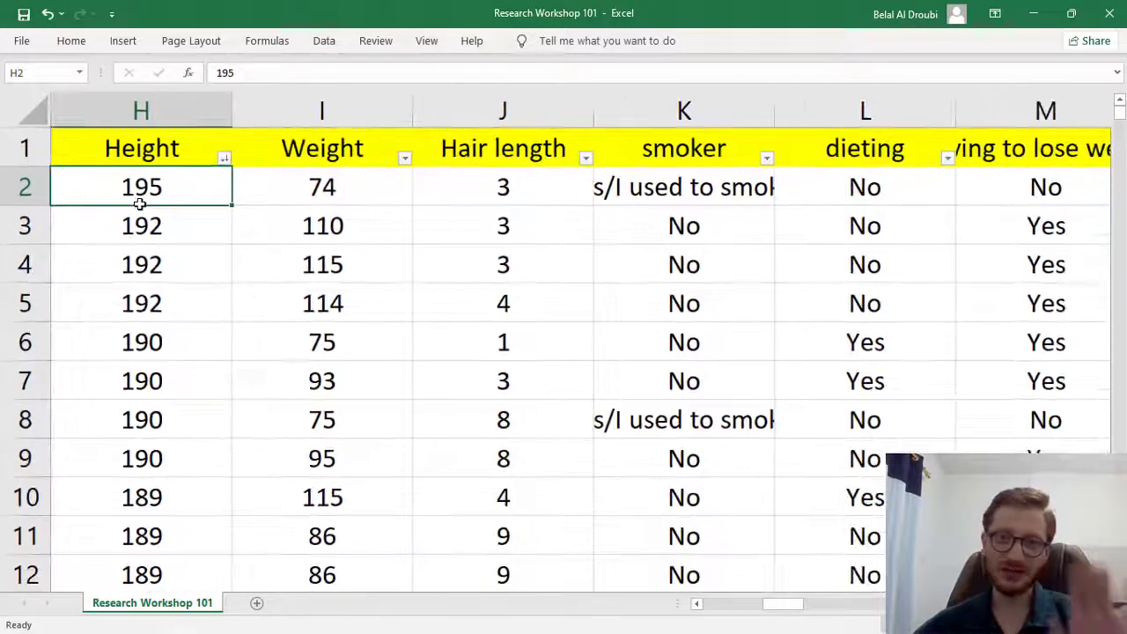
click(166, 226)
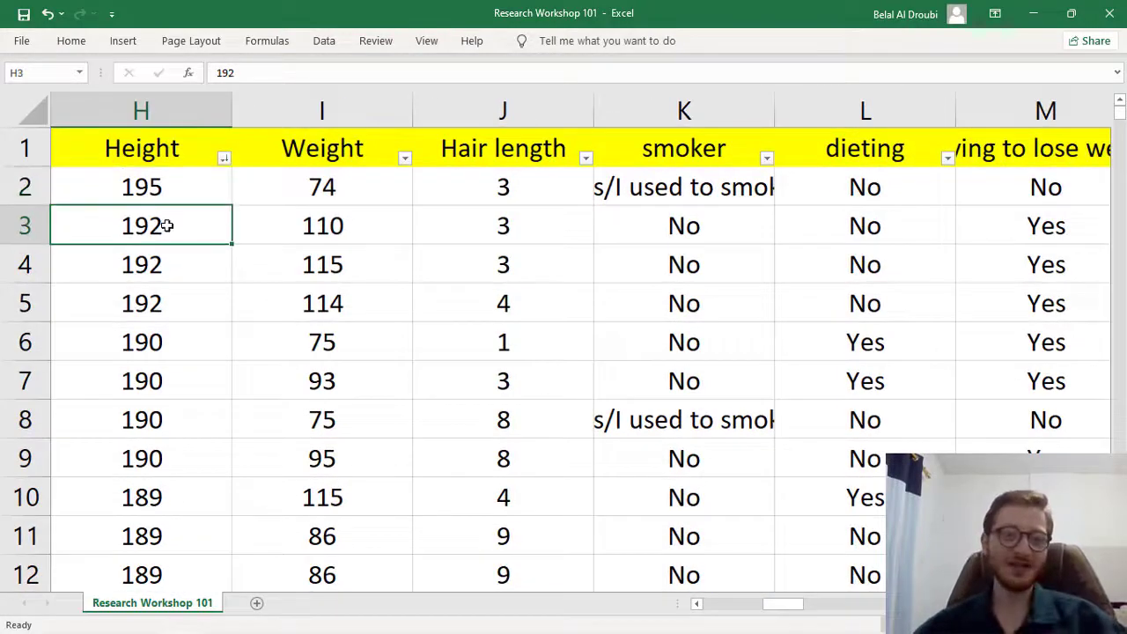
ctrl+scroll(185, 232, down, 1)
click(318, 260)
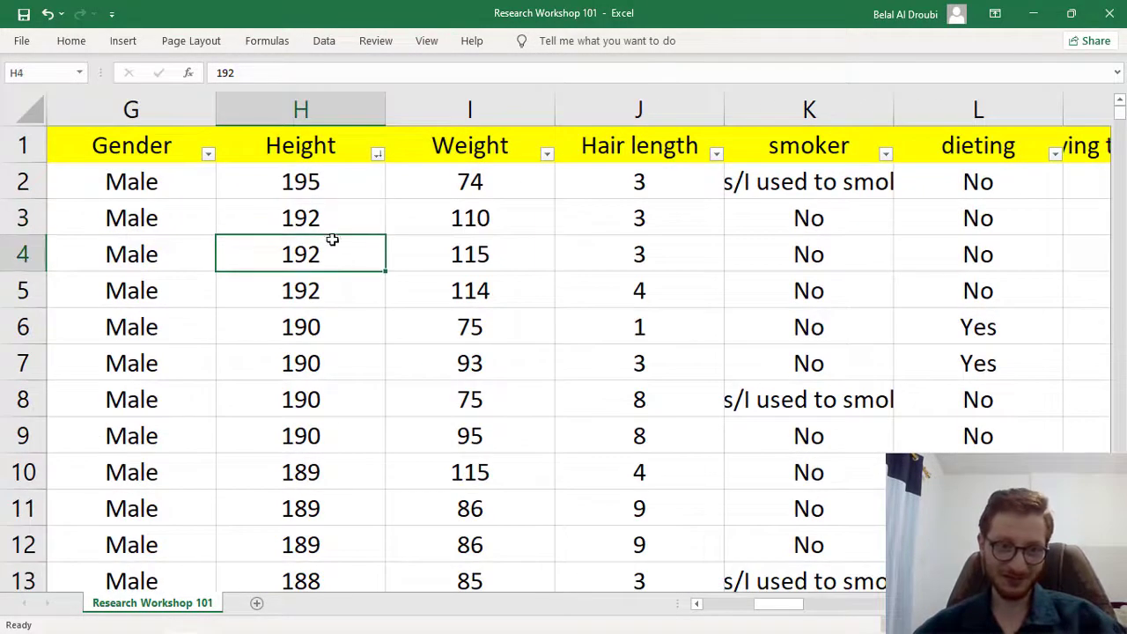
click(343, 220)
click(343, 256)
click(343, 226)
ctrl+scroll(337, 284, down, 1)
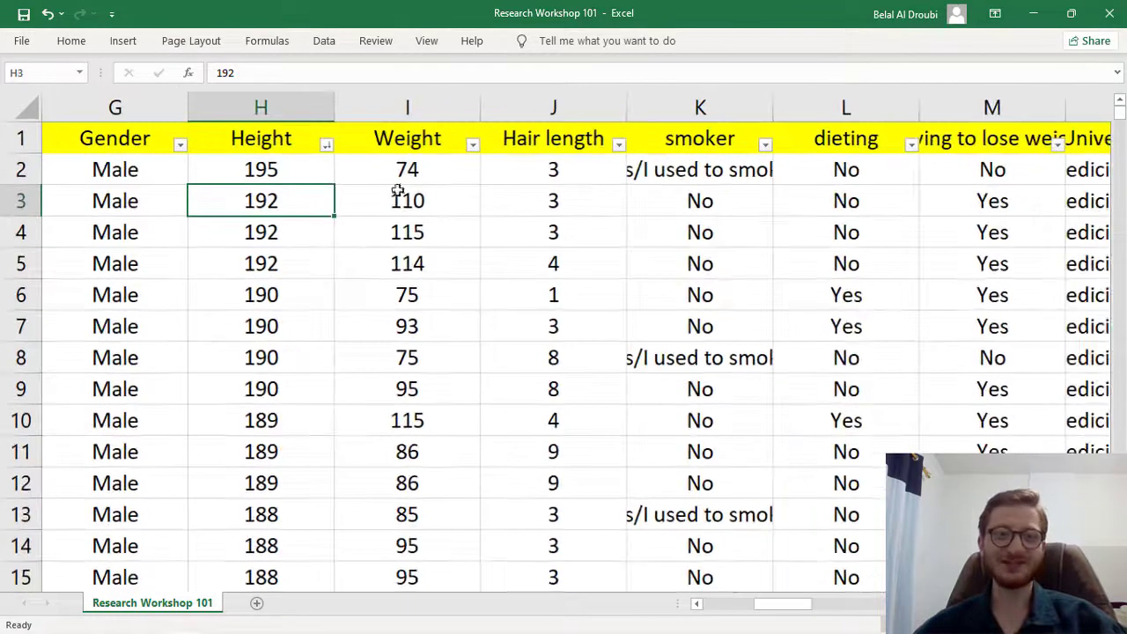
click(472, 145)
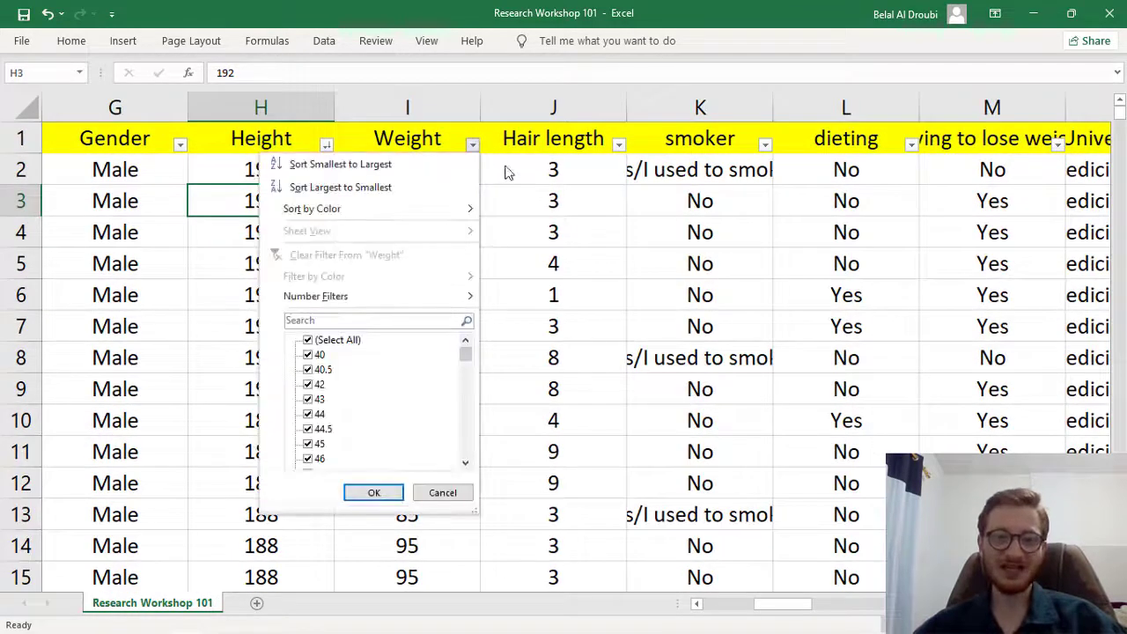
Sort by Weight, largest first, and delete the row with the implausible 643 weight
click(387, 193)
click(412, 167)
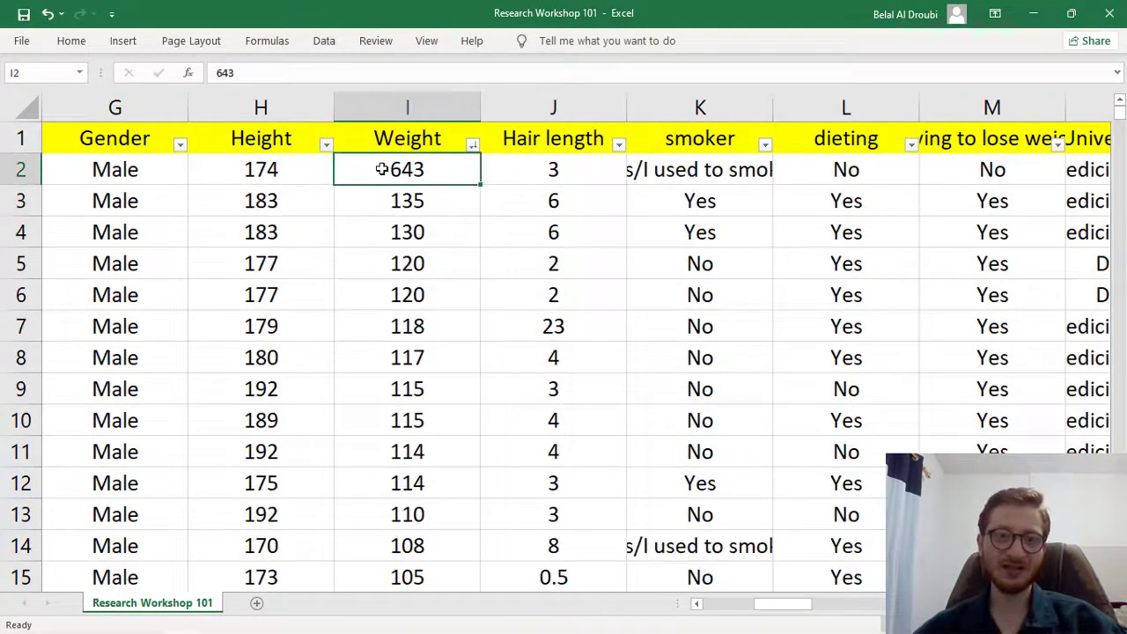
click(23, 171)
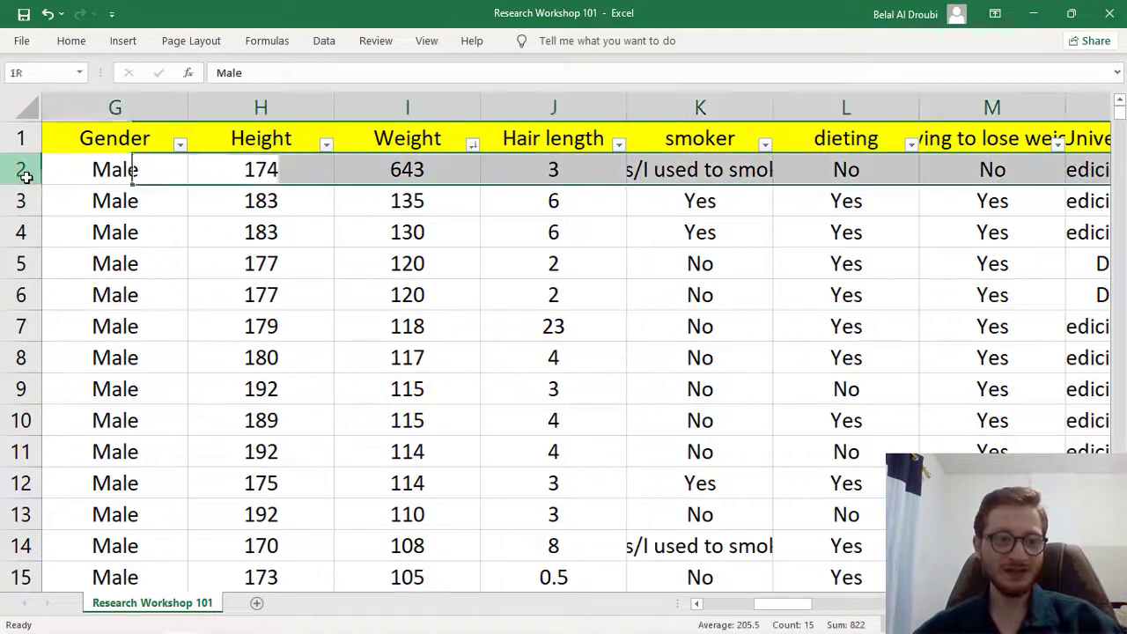
right_click(50, 170)
click(124, 332)
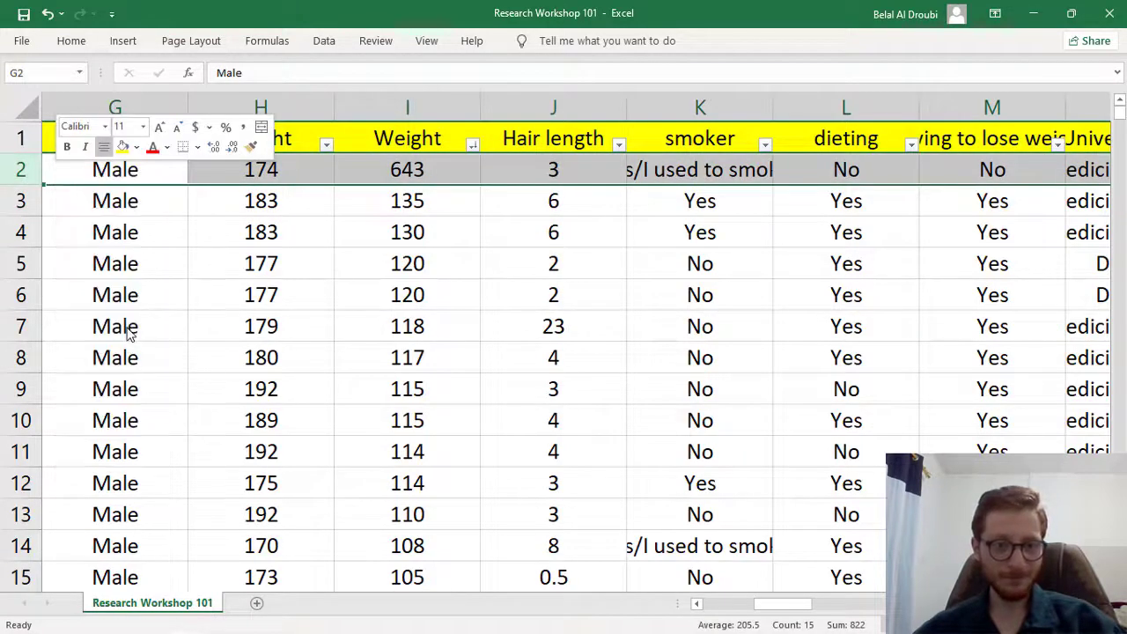
Review the remaining top weights: 135, 130 and 120
click(412, 171)
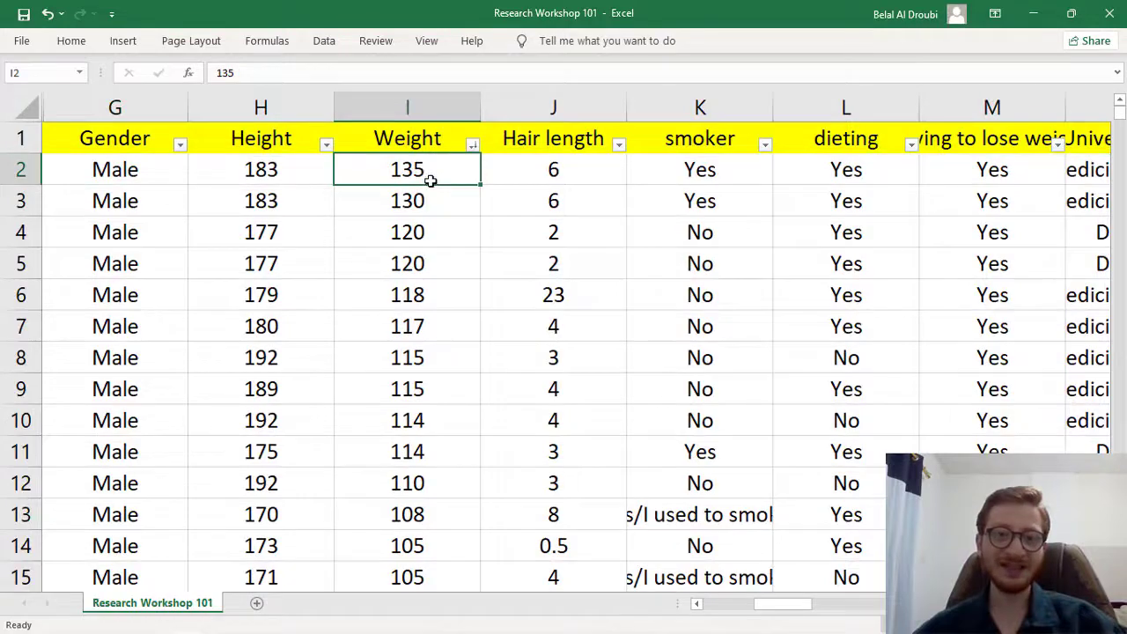
scroll(430, 180, down, 1)
ctrl+scroll(430, 180, up, 2)
click(484, 233)
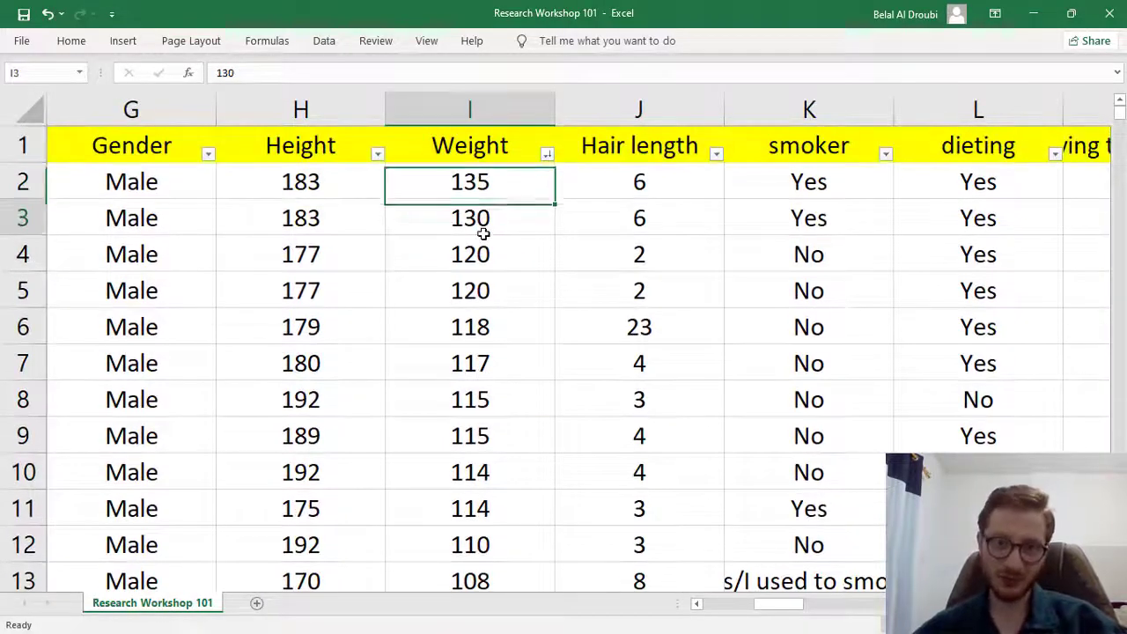
click(485, 260)
scroll(493, 370, down, 6)
scroll(493, 299, down, 4)
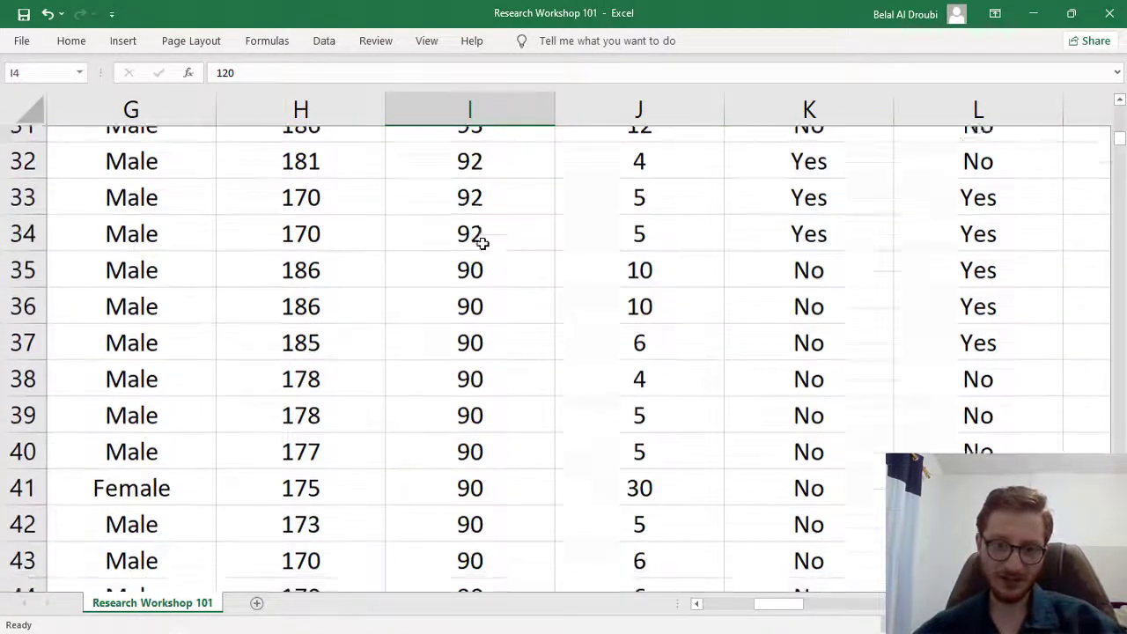
scroll(489, 251, down, 9)
scroll(510, 255, up, 5)
scroll(572, 220, up, 14)
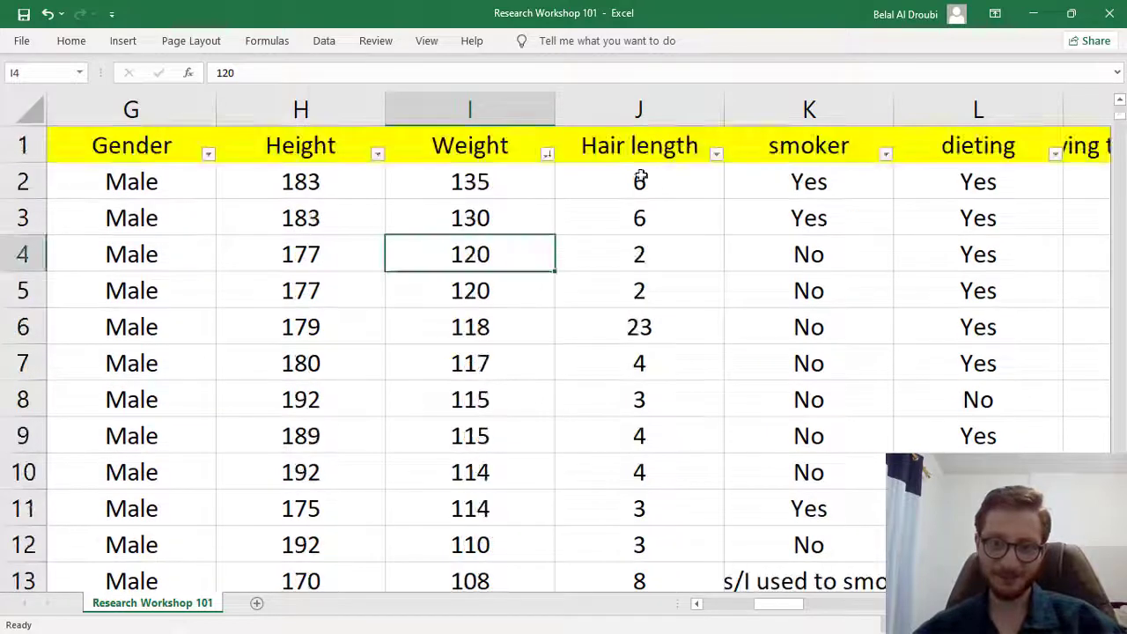
Sort by Hair length, largest first, and examine the garbled answer in J3
click(716, 154)
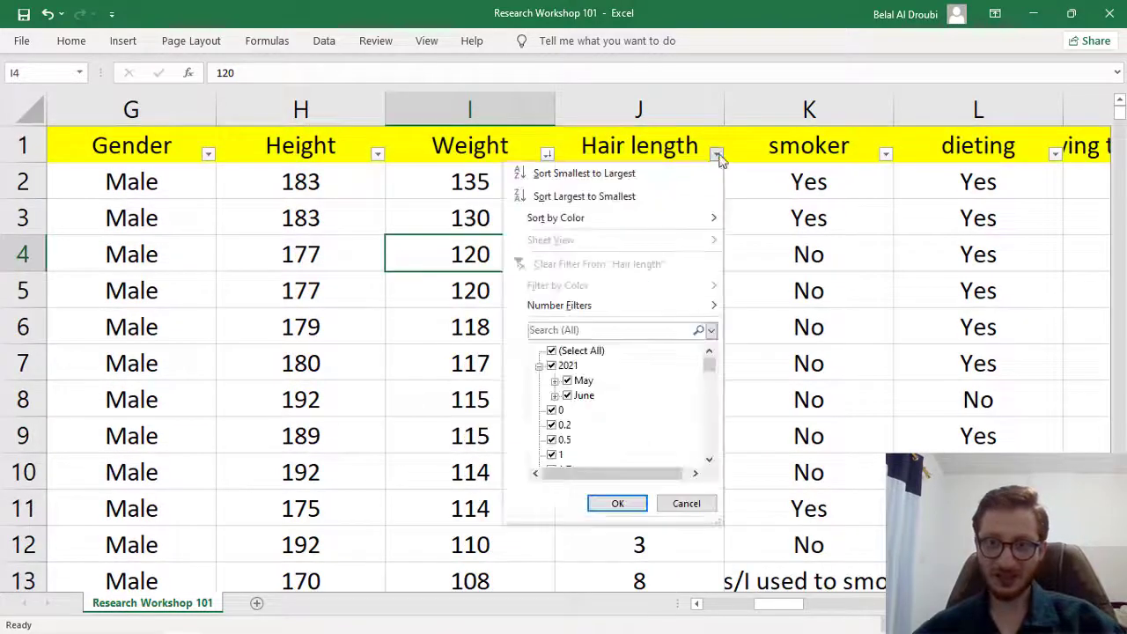
click(662, 194)
click(655, 183)
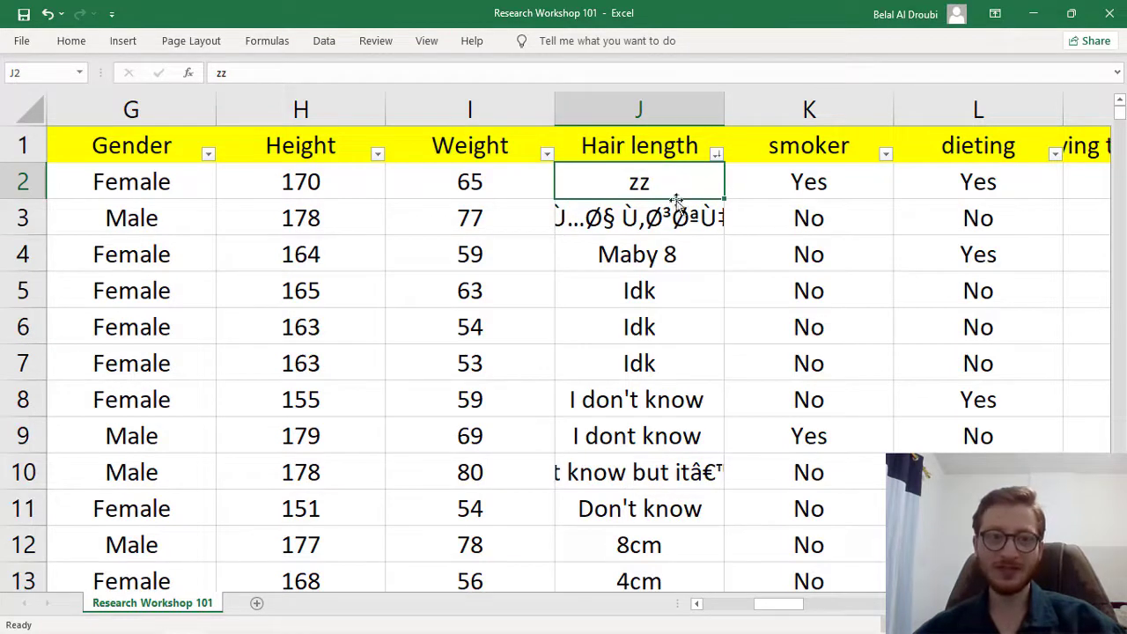
click(672, 231)
double_click(643, 214)
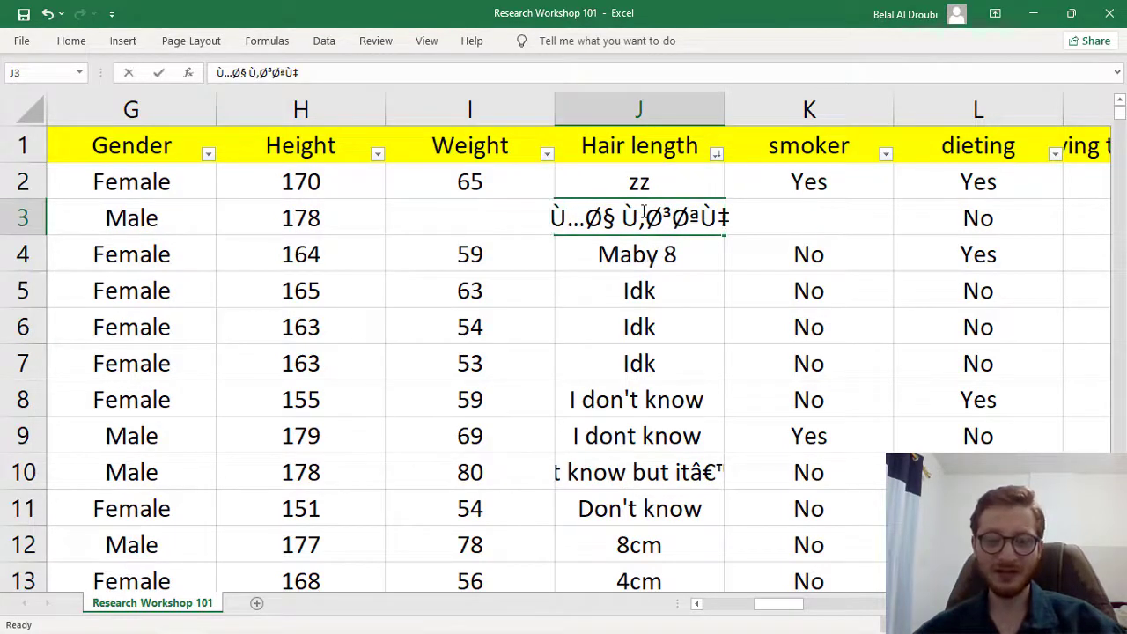
double_click(625, 222)
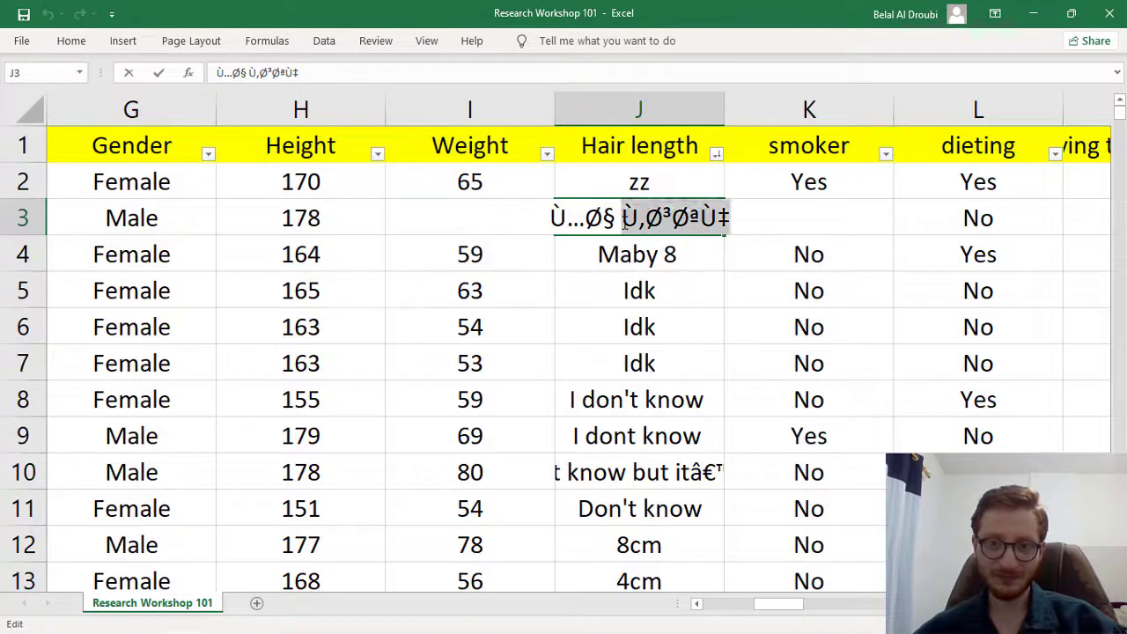
click(625, 221)
double_click(607, 222)
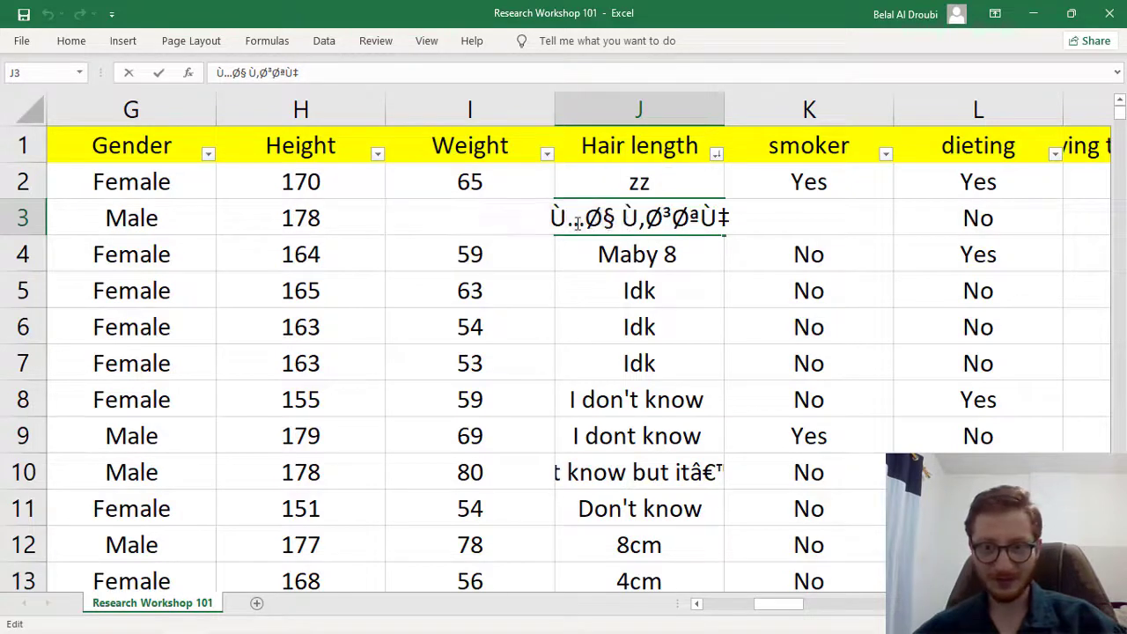
drag(565, 220, 731, 221)
click(662, 225)
click(670, 253)
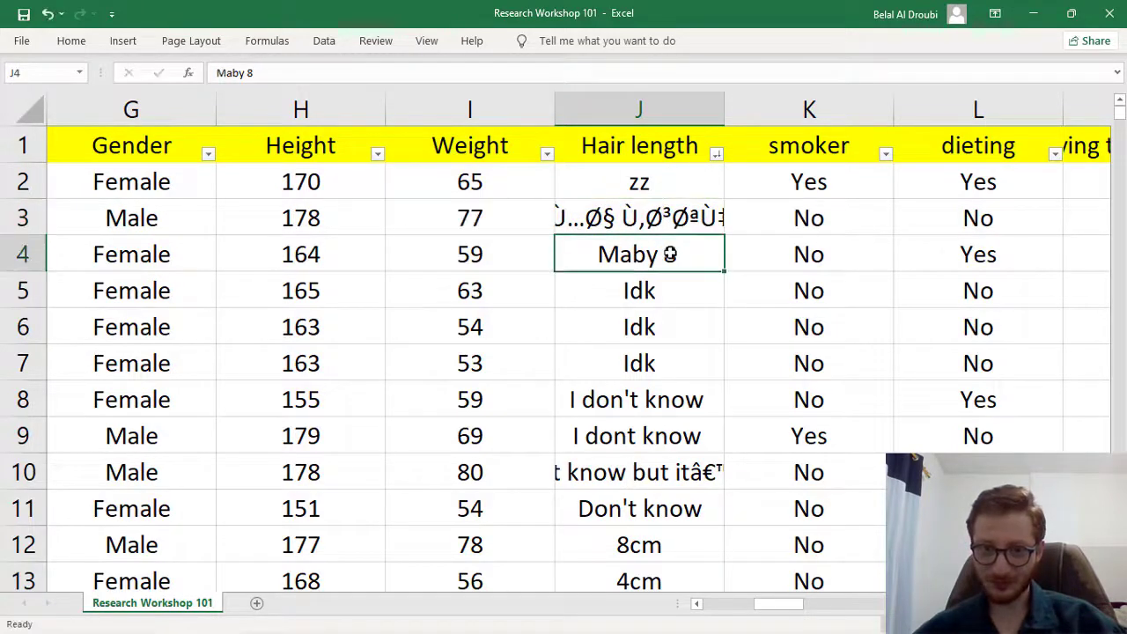
Review the non-numeric hair answers in J8–J11 and select rows 2–13
click(662, 286)
click(665, 403)
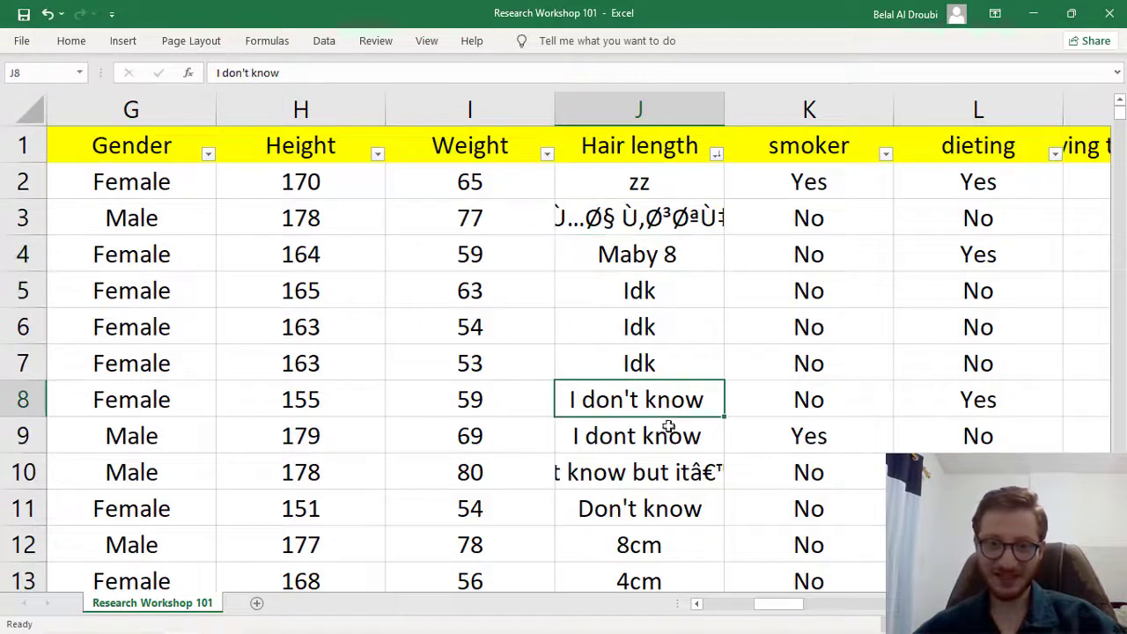
click(664, 440)
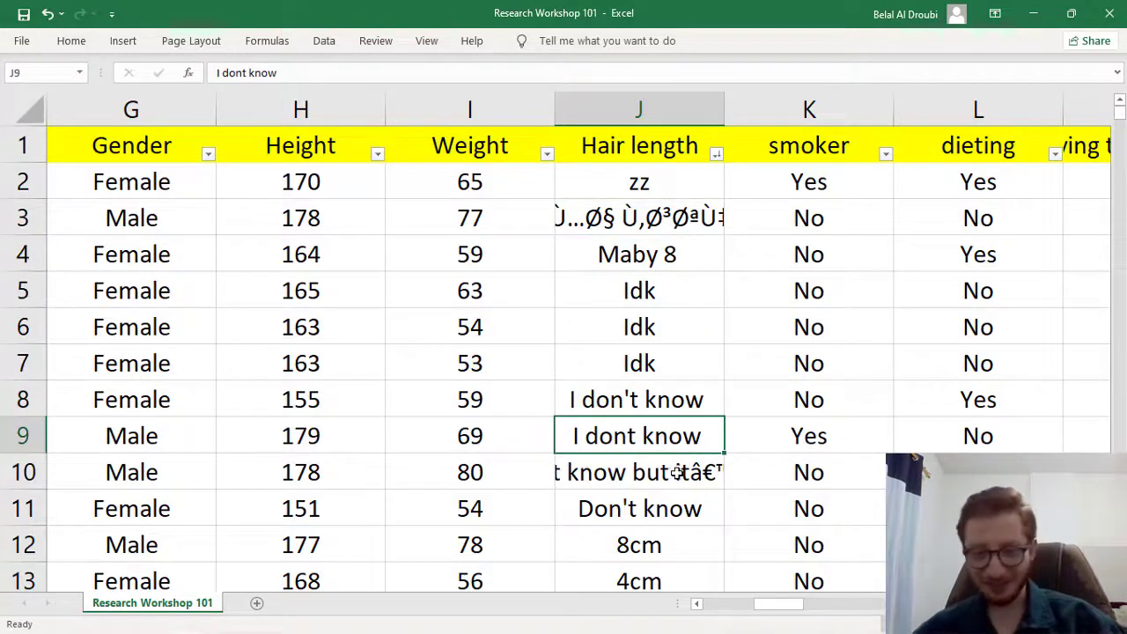
scroll(674, 453, down, 1)
click(668, 393)
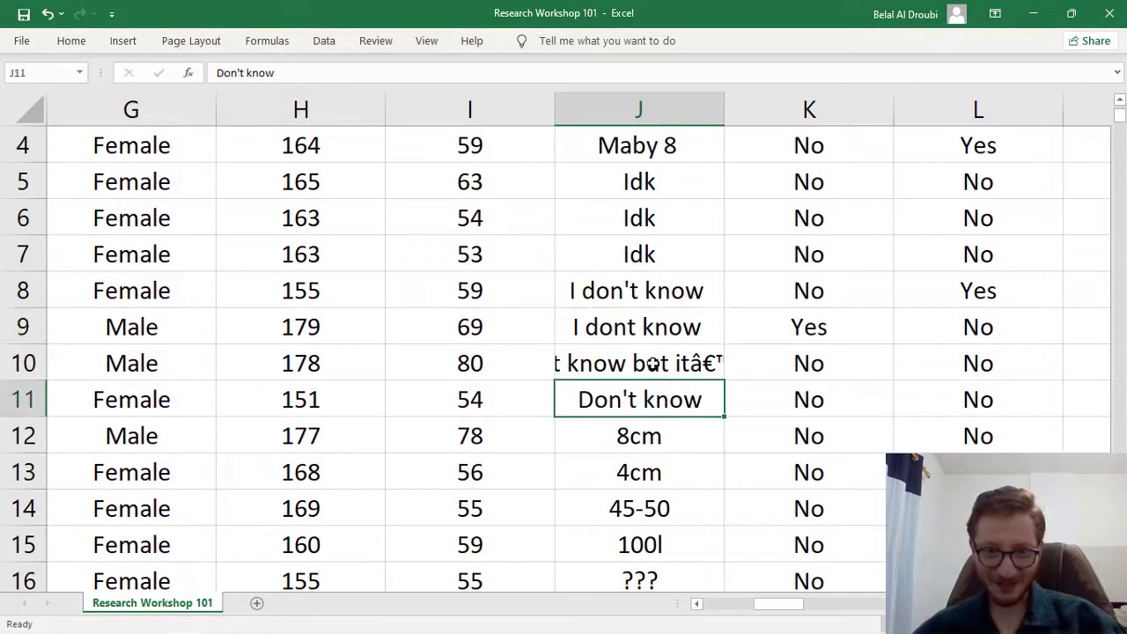
click(642, 371)
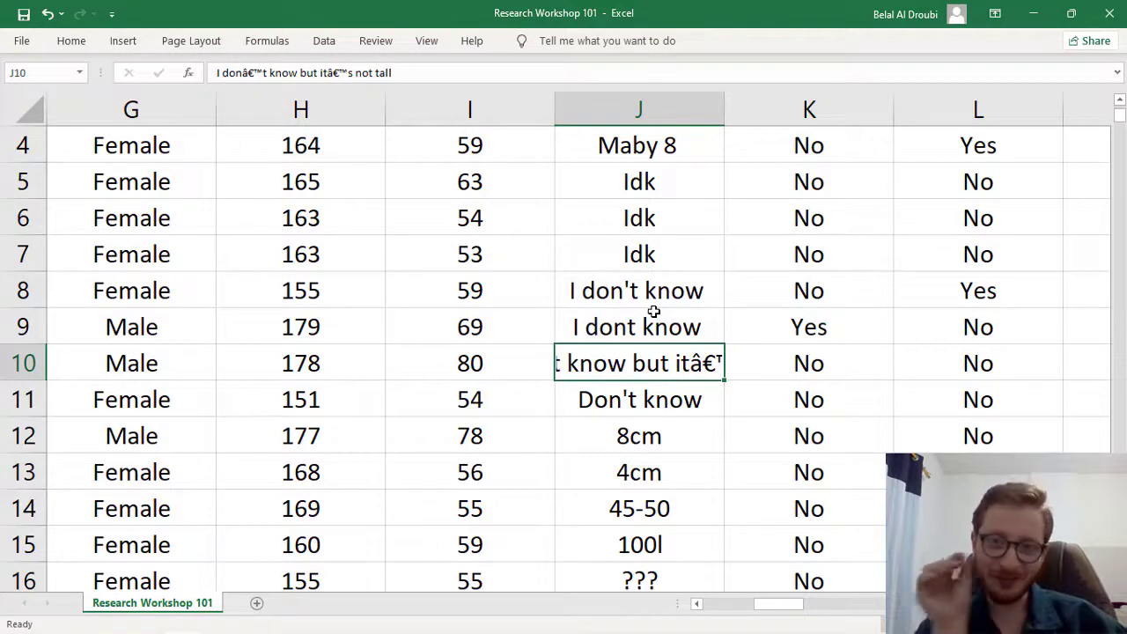
click(667, 402)
scroll(666, 414, down, 2)
scroll(641, 327, up, 3)
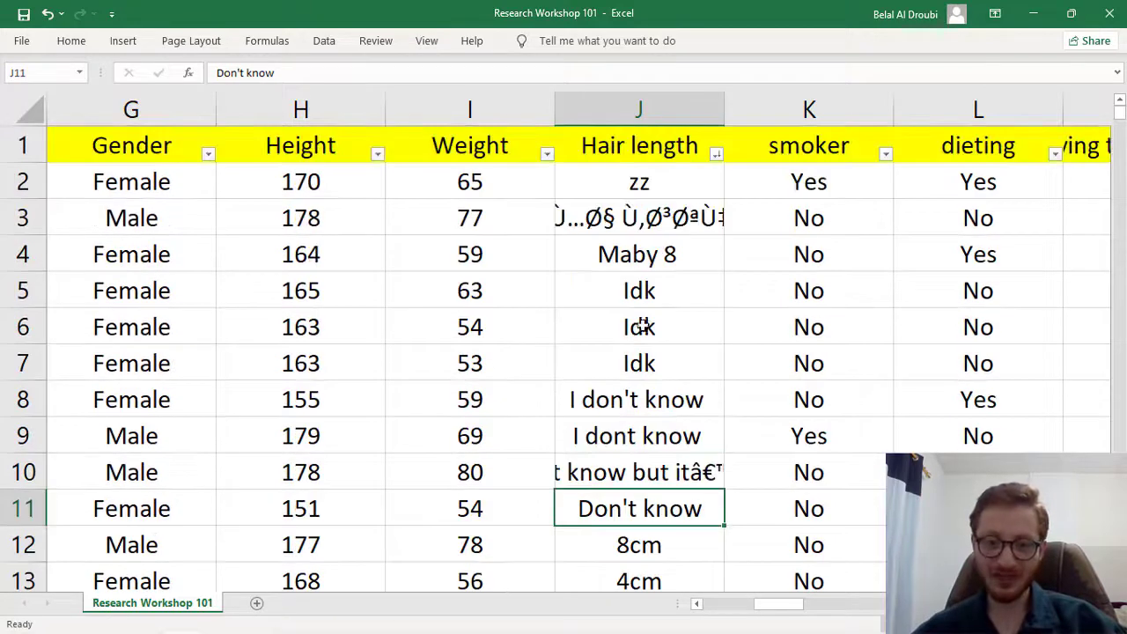
drag(20, 181, 64, 562)
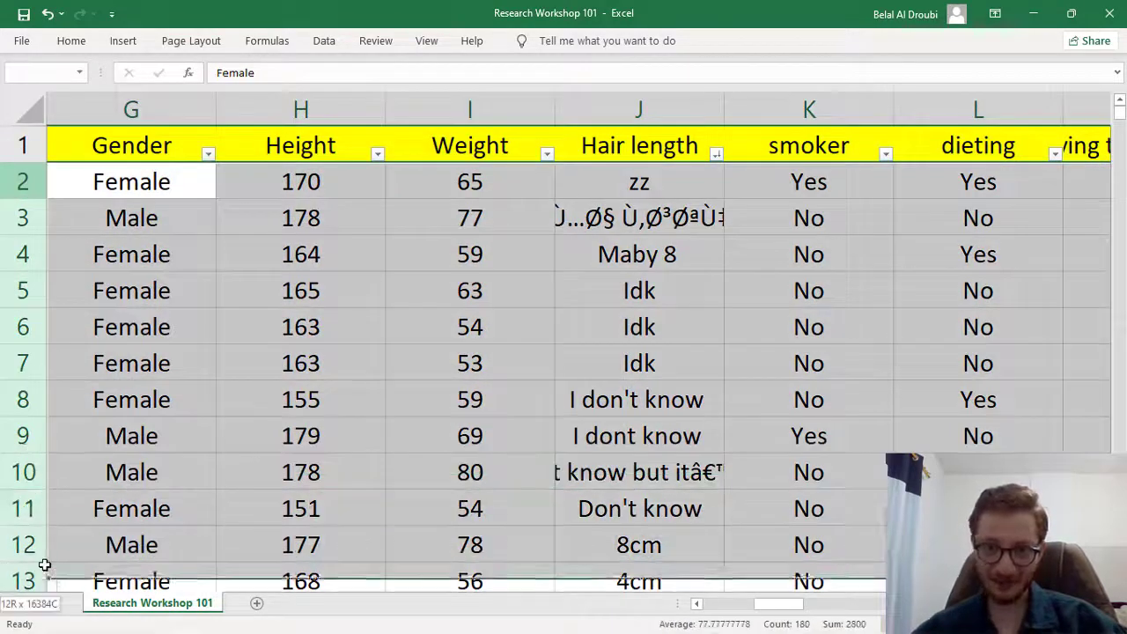
Change the '8cm' hair length in J12 to 8
click(577, 544)
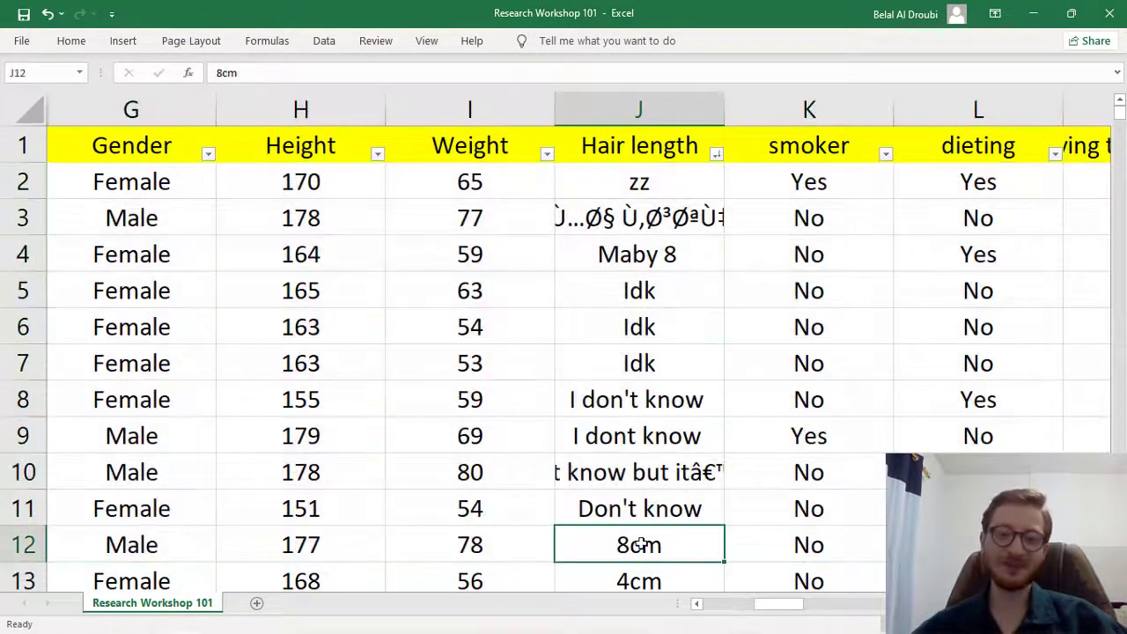
text(8)
key(Return)
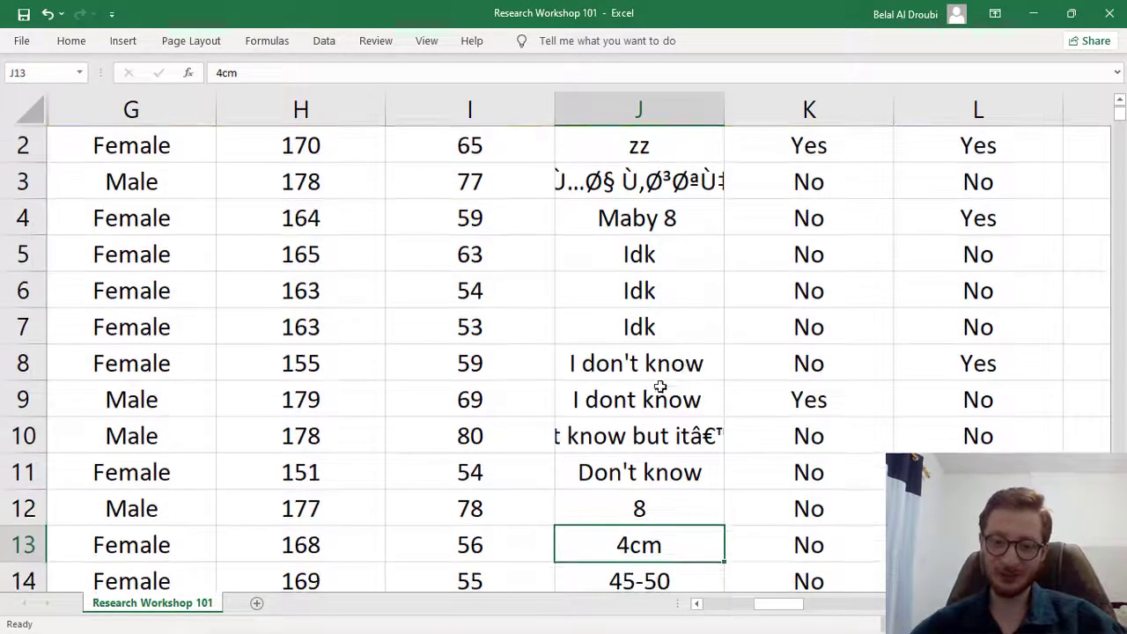
scroll(234, 508, down, 2)
scroll(322, 433, down, 3)
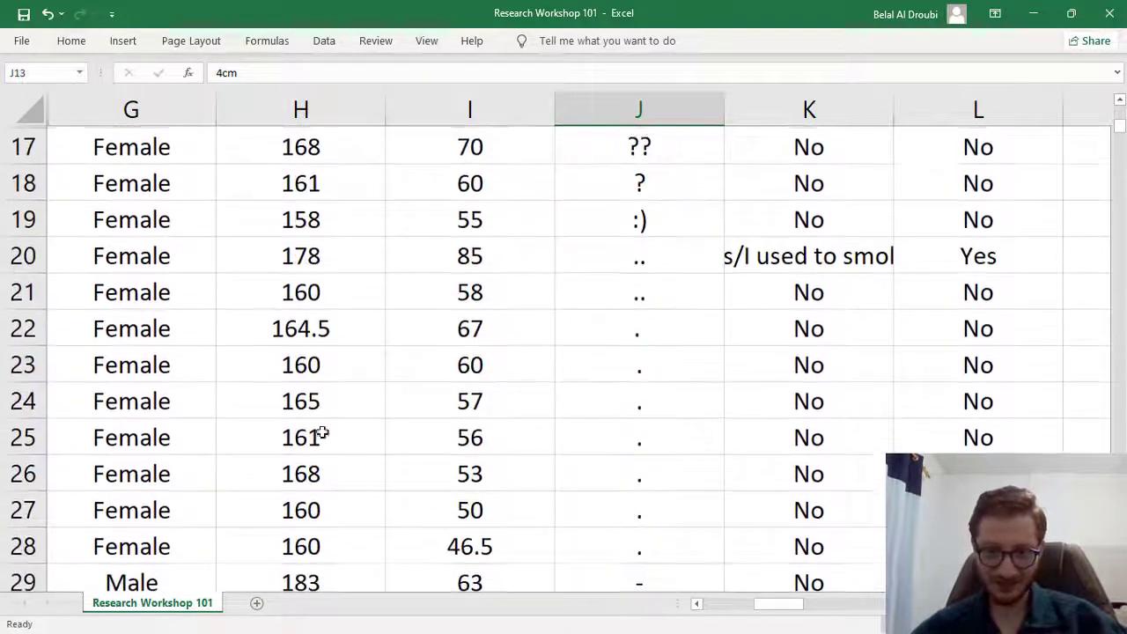
Inspect the smiley hair length answer in J19 and its row
click(674, 216)
ctrl+scroll(684, 207, up, 1)
ctrl+scroll(695, 202, up, 1)
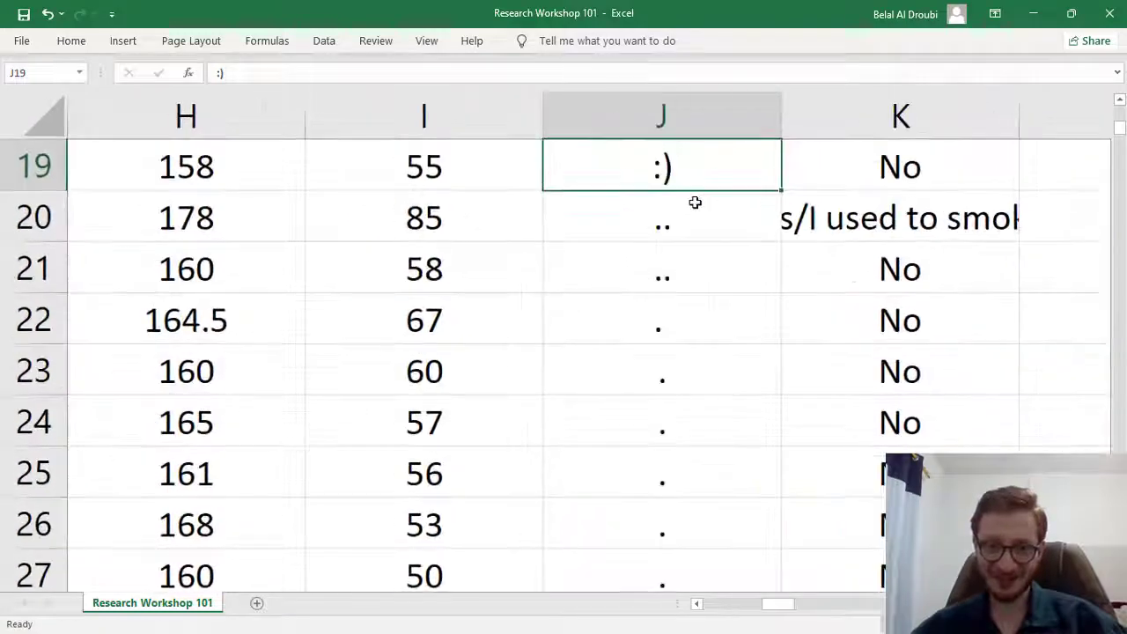
ctrl+scroll(673, 331, up, 1)
key(shift+Left)
key(shift+Left)
key(shift+Left)
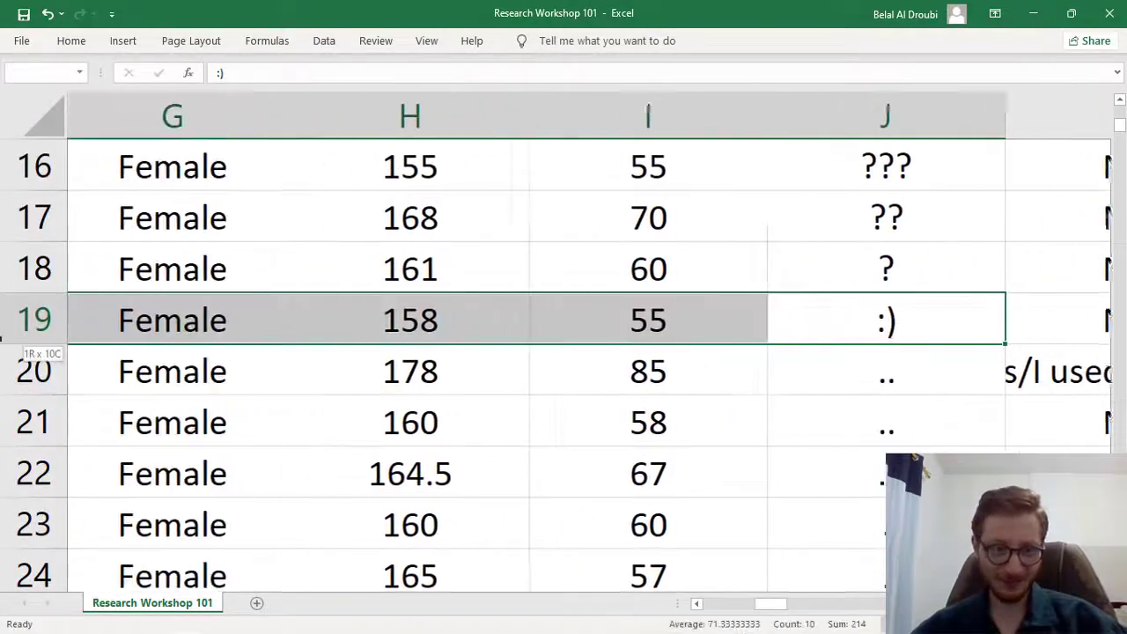
click(1060, 321)
click(963, 328)
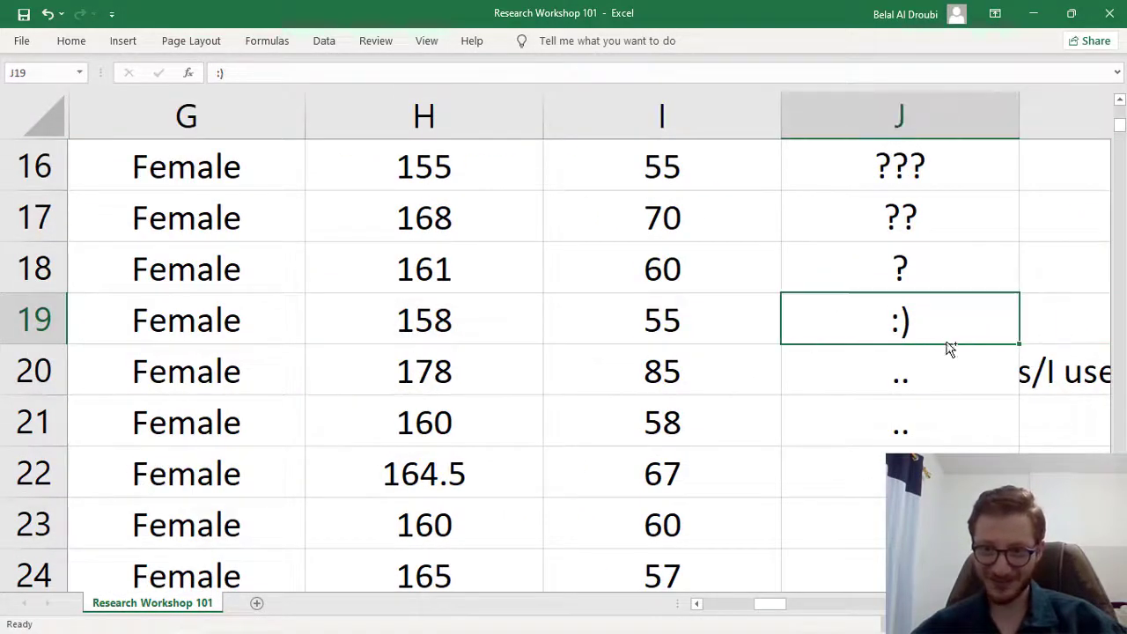
ctrl+scroll(699, 372, down, 1)
ctrl+scroll(734, 304, down, 1)
scroll(746, 280, down, 5)
scroll(746, 280, up, 3)
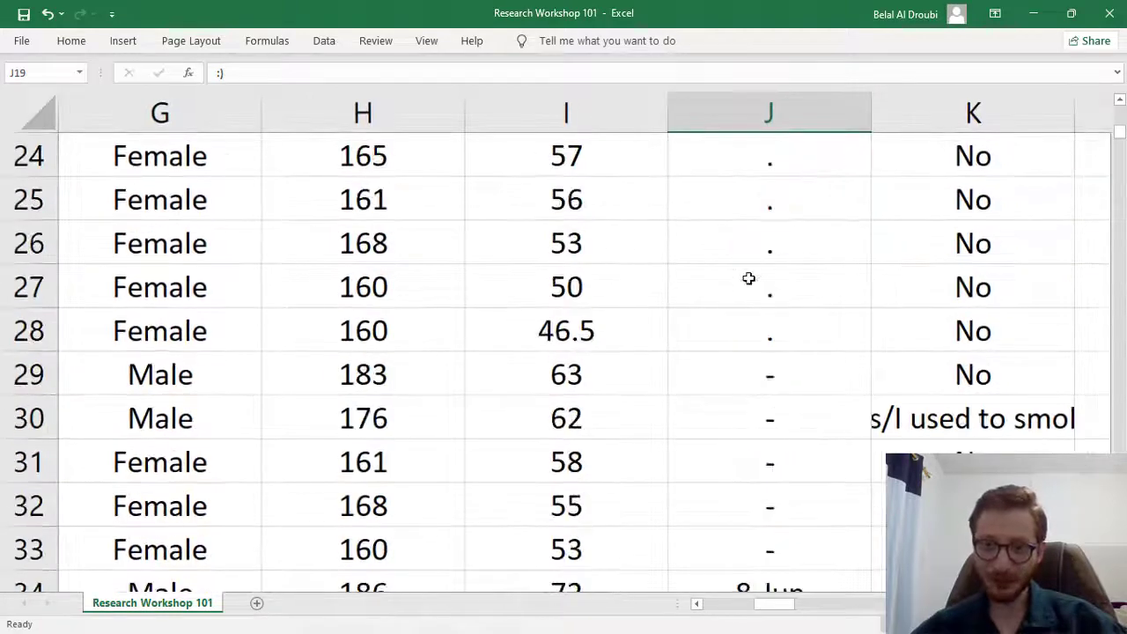
scroll(748, 277, down, 3)
Check the date-like and 1000 hair lengths, then select upward from the 1000 row
click(774, 235)
click(773, 205)
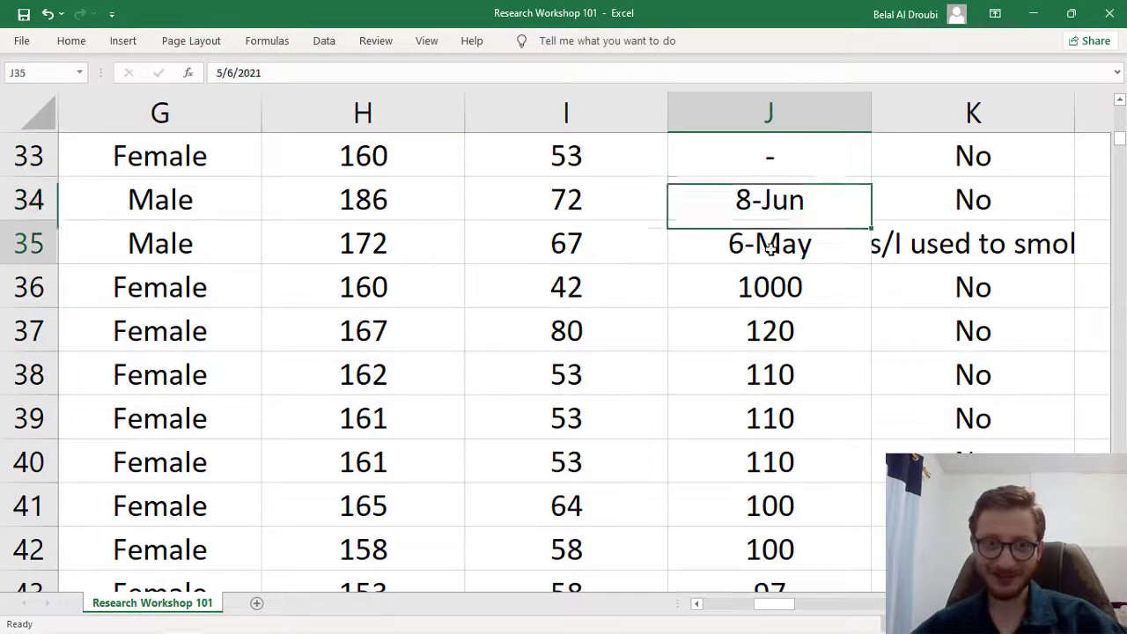
click(772, 244)
click(771, 290)
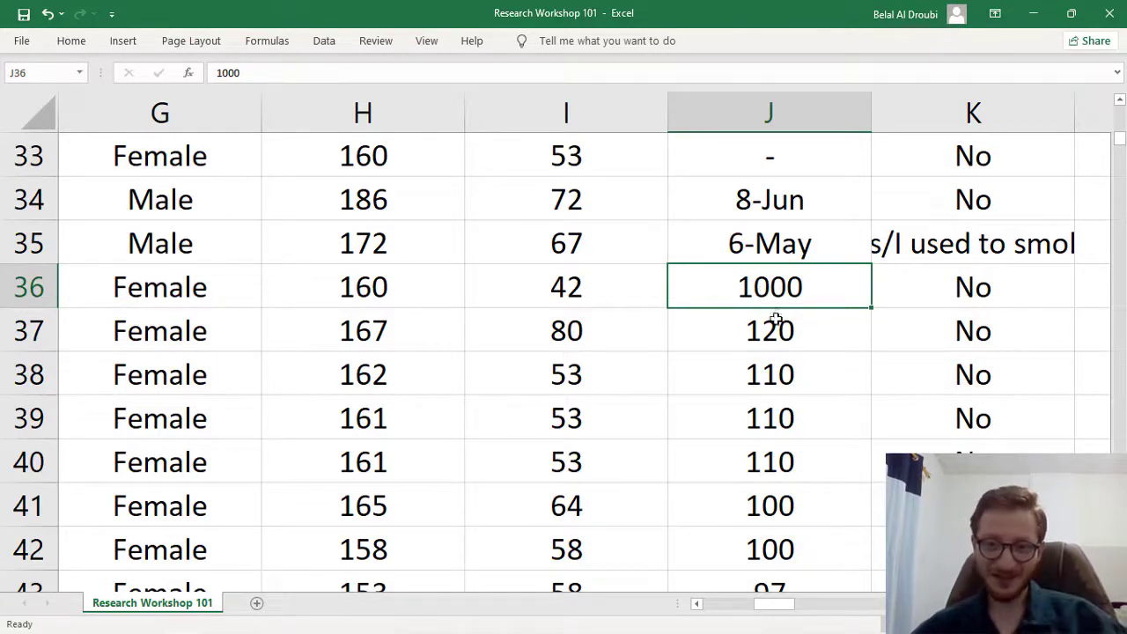
click(44, 289)
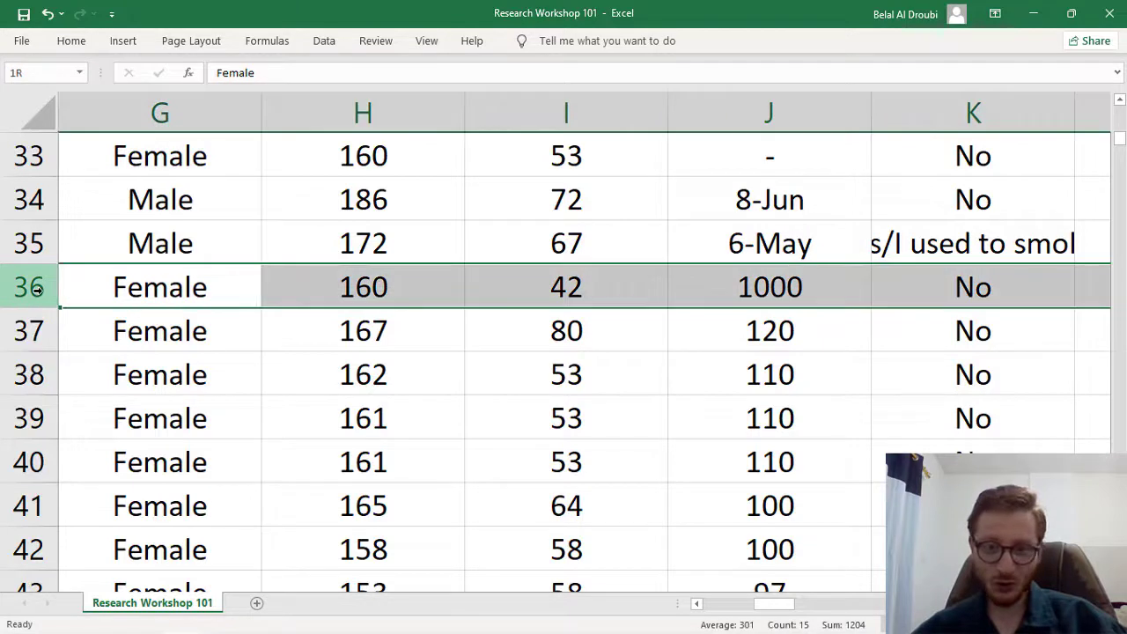
click(823, 341)
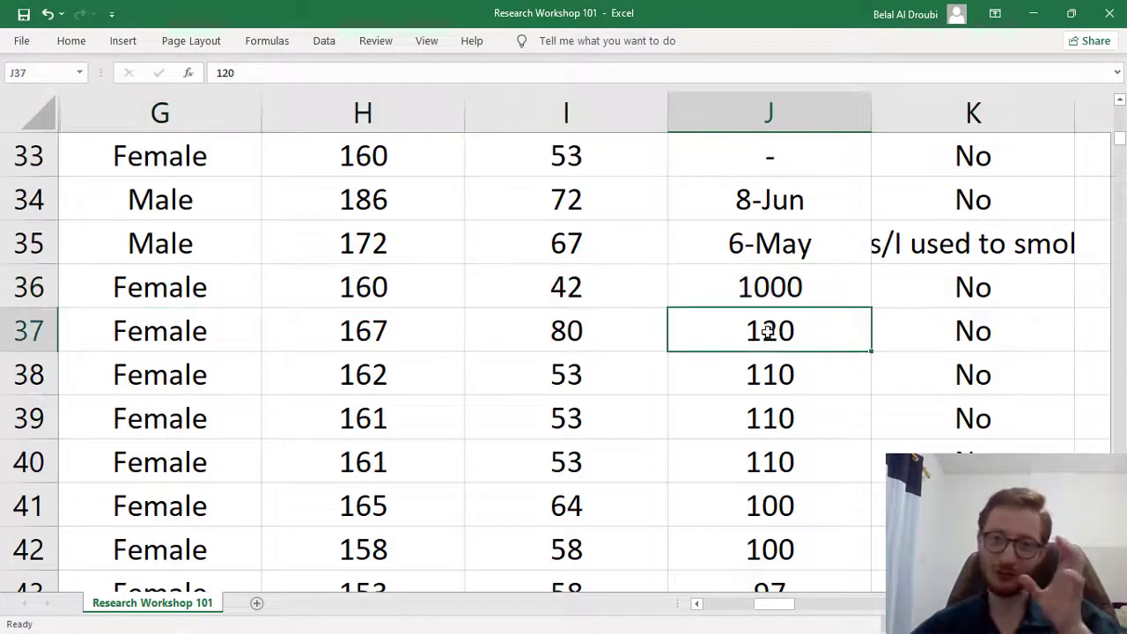
click(795, 288)
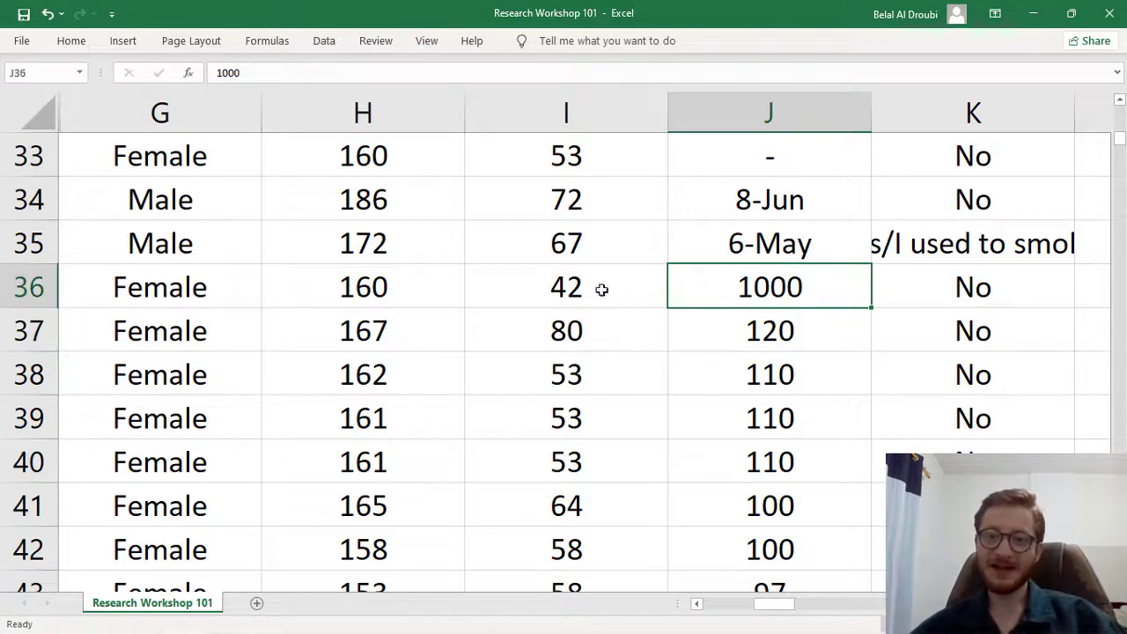
mouse_move(35, 288)
mouse_down()
mouse_move(46, 27)
mouse_move(80, 3)
mouse_up()
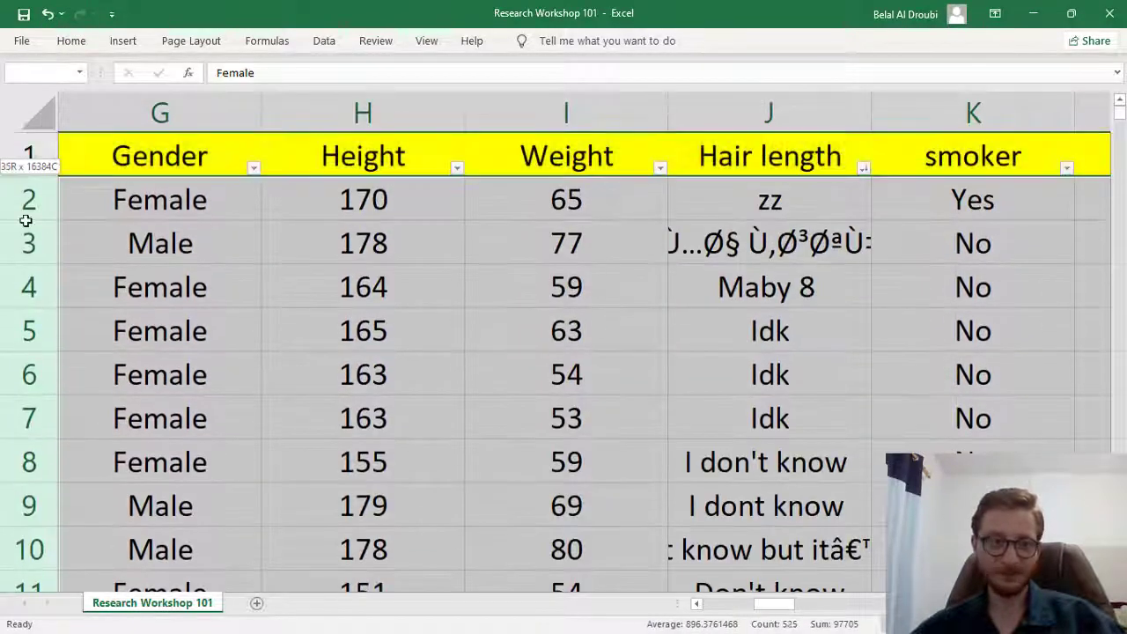
Extend the selection to rows 2–36 and delete those rows
mouse_move(80, 3)
mouse_down()
mouse_move(48, 221)
mouse_move(18, 158)
mouse_up()
scroll(47, 221, down, 1)
scroll(48, 221, down, 2)
right_click(169, 200)
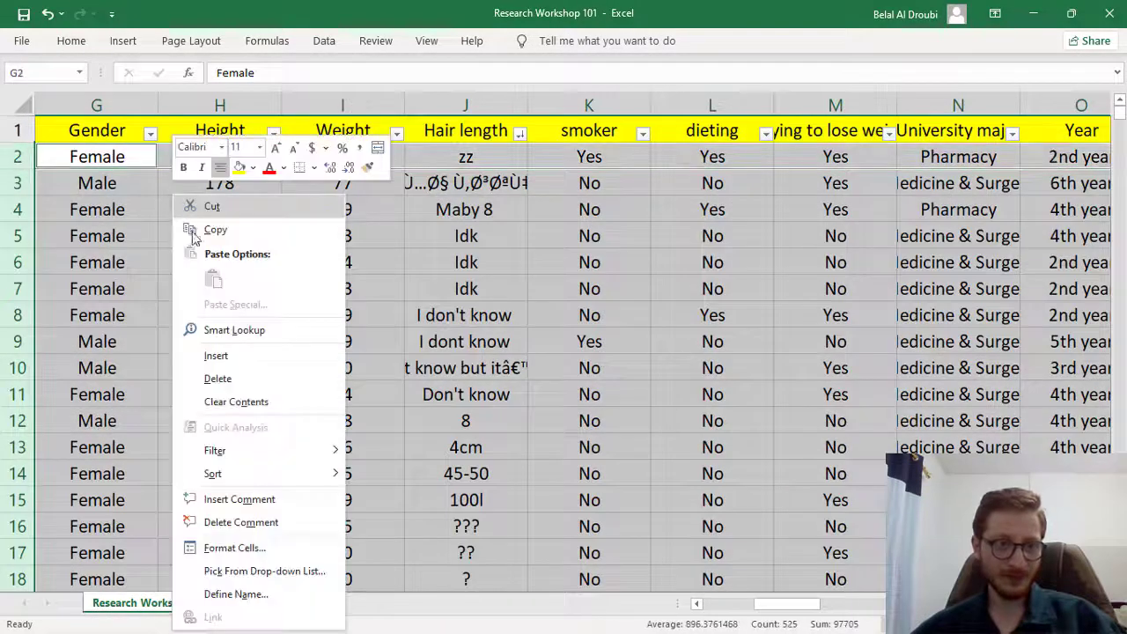
scroll(33, 299, down, 5)
scroll(33, 299, down, 4)
right_click(18, 293)
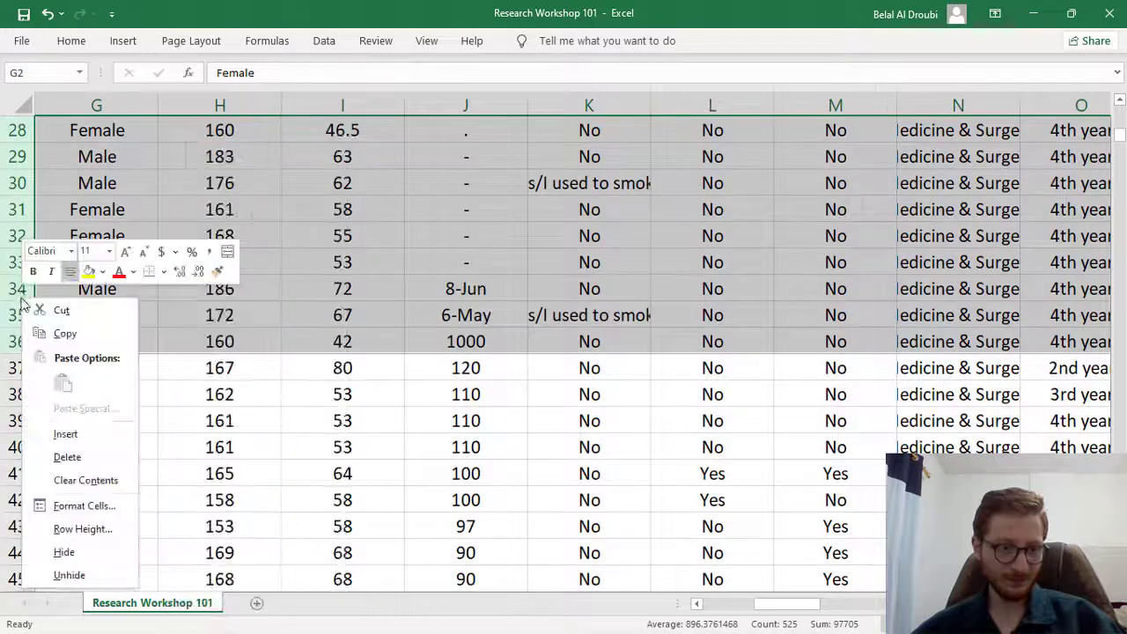
right_click(19, 293)
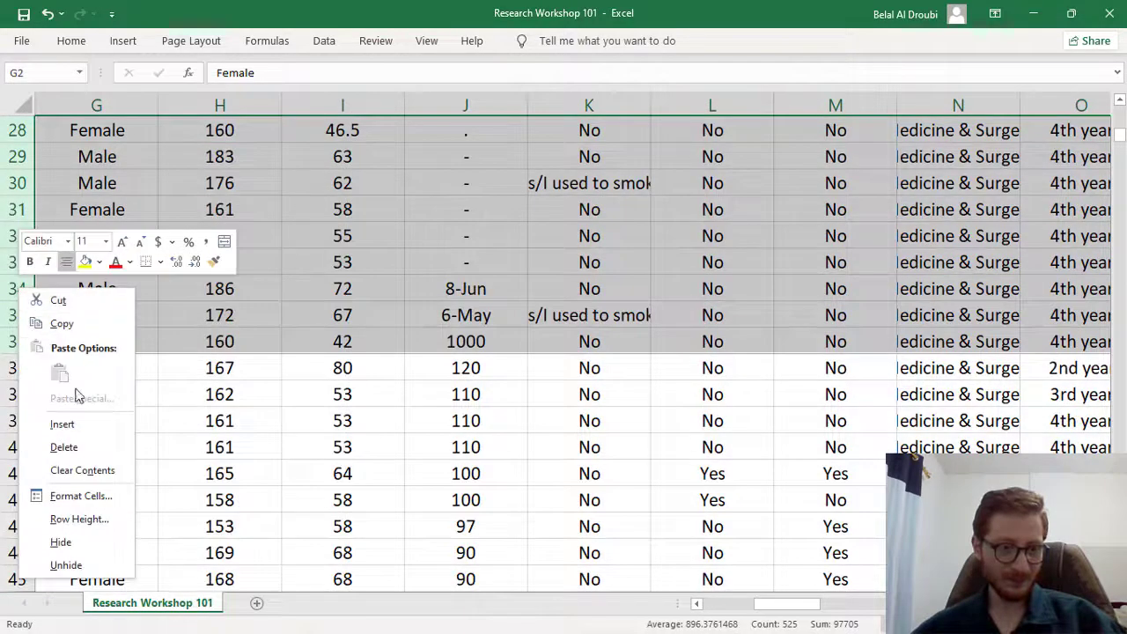
click(96, 446)
Confirm the Hair length column now starts at 120
click(589, 270)
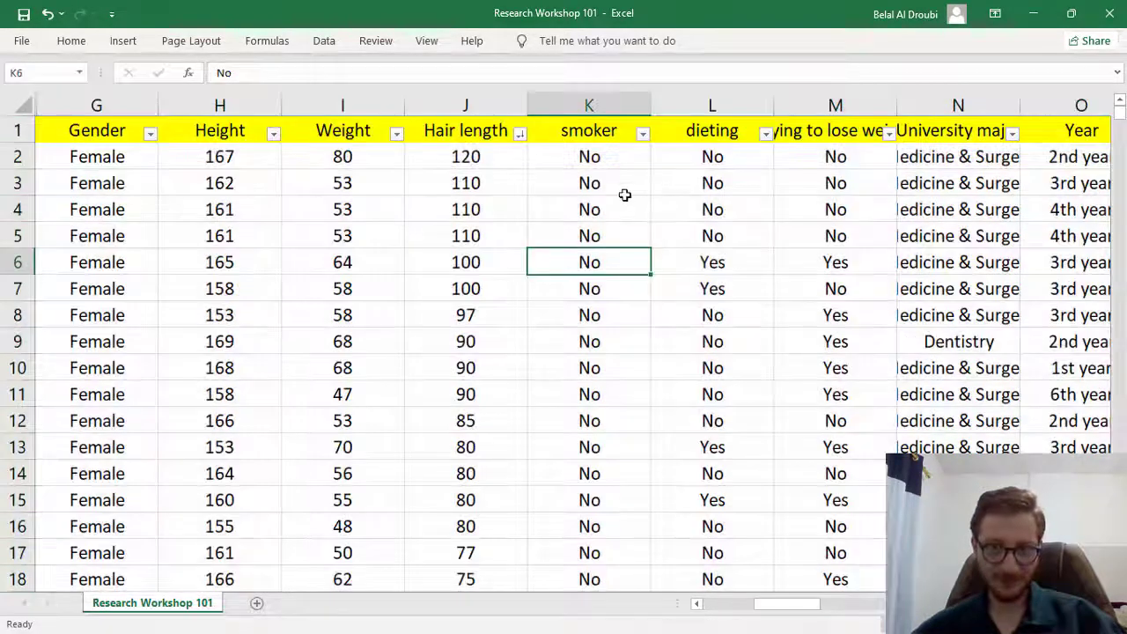
click(510, 157)
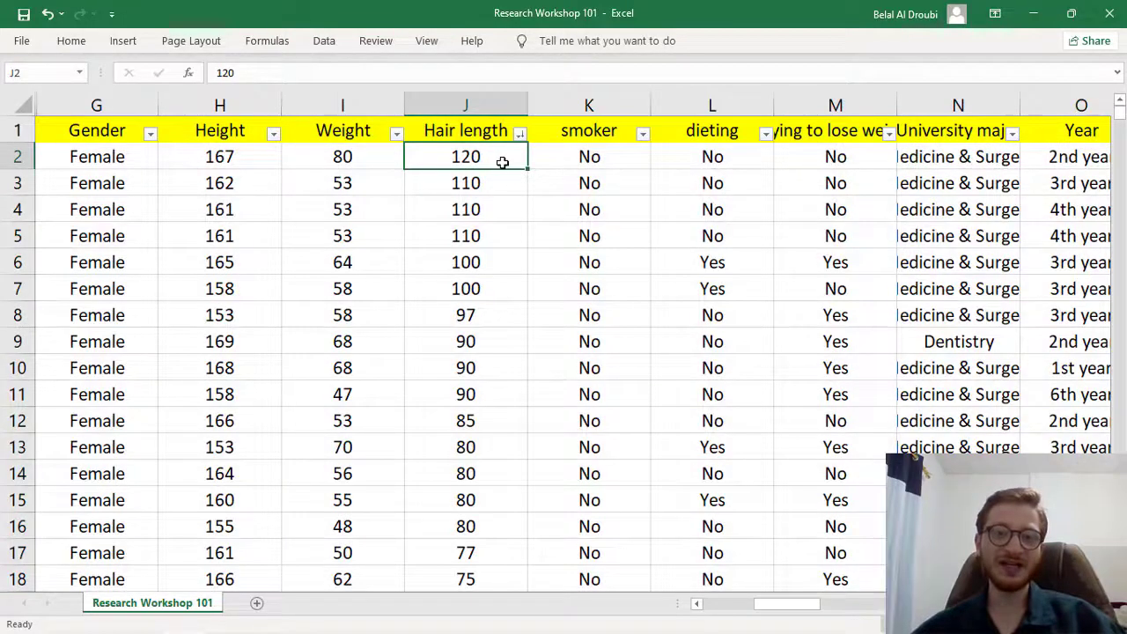
ctrl+scroll(502, 162, up, 1)
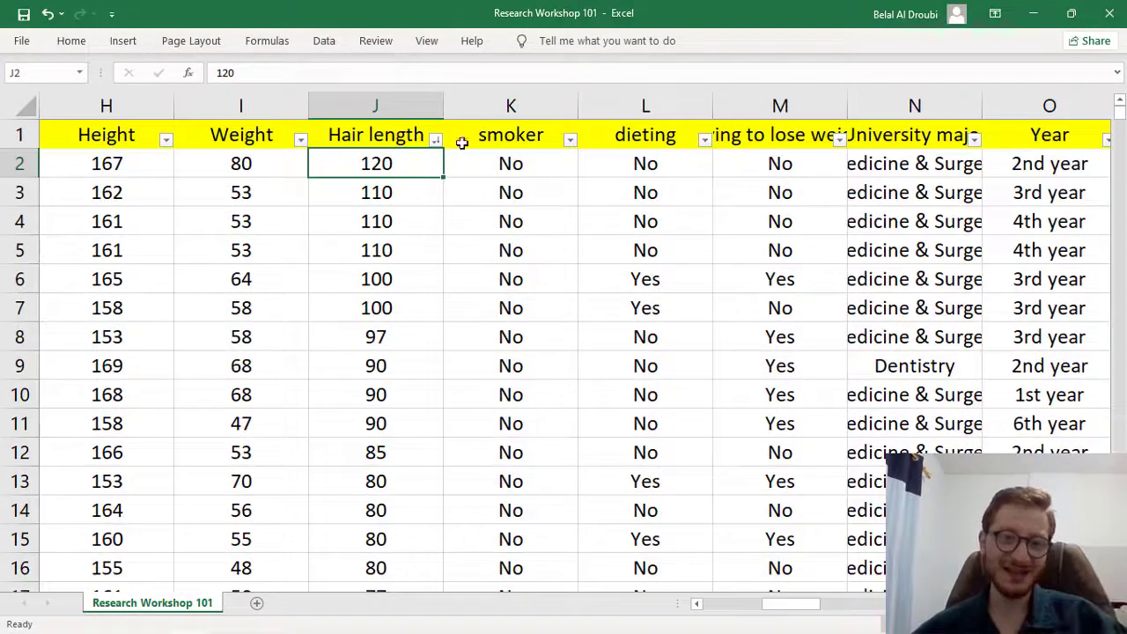
click(510, 164)
ctrl+scroll(485, 188, down, 1)
ctrl+scroll(486, 190, down, 1)
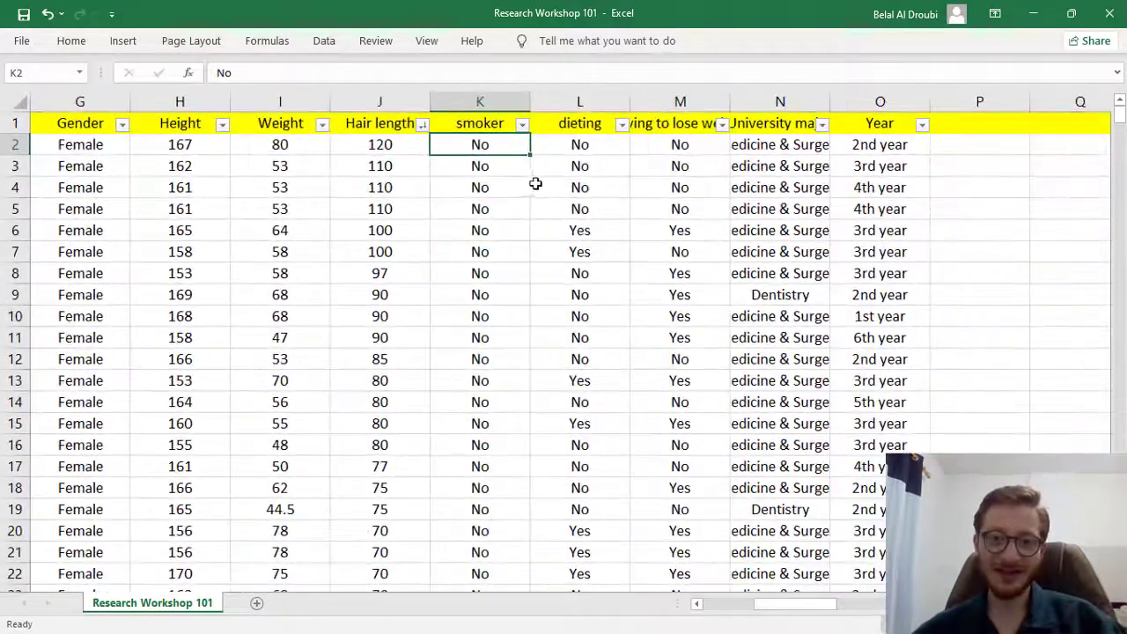
scroll(672, 185, down, 5)
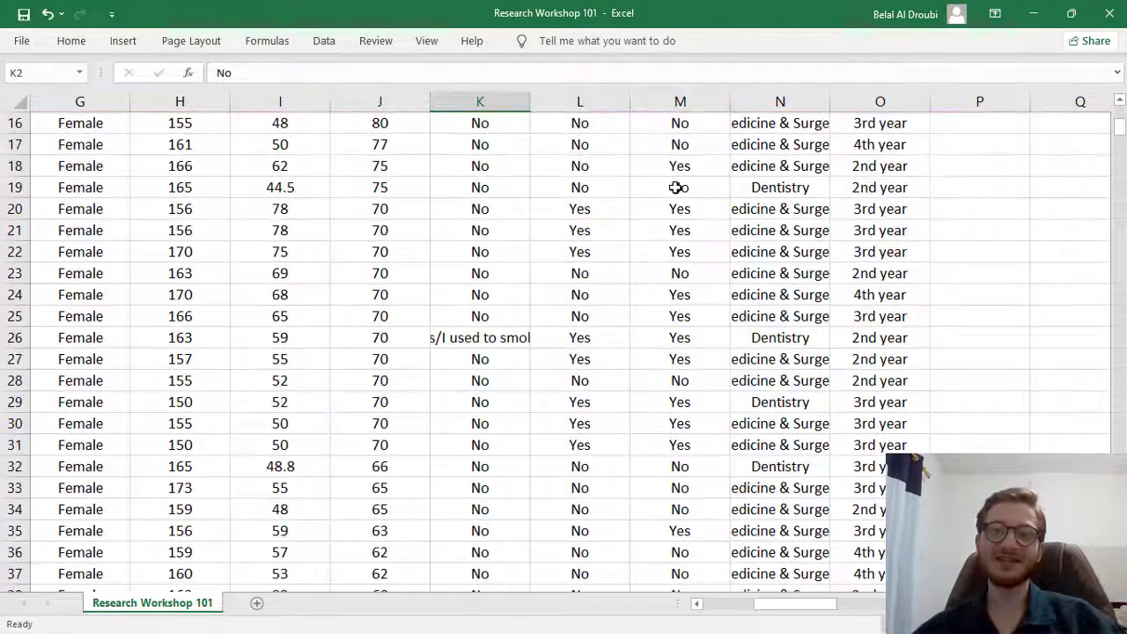
scroll(679, 186, up, 5)
scroll(675, 196, down, 5)
scroll(537, 264, up, 5)
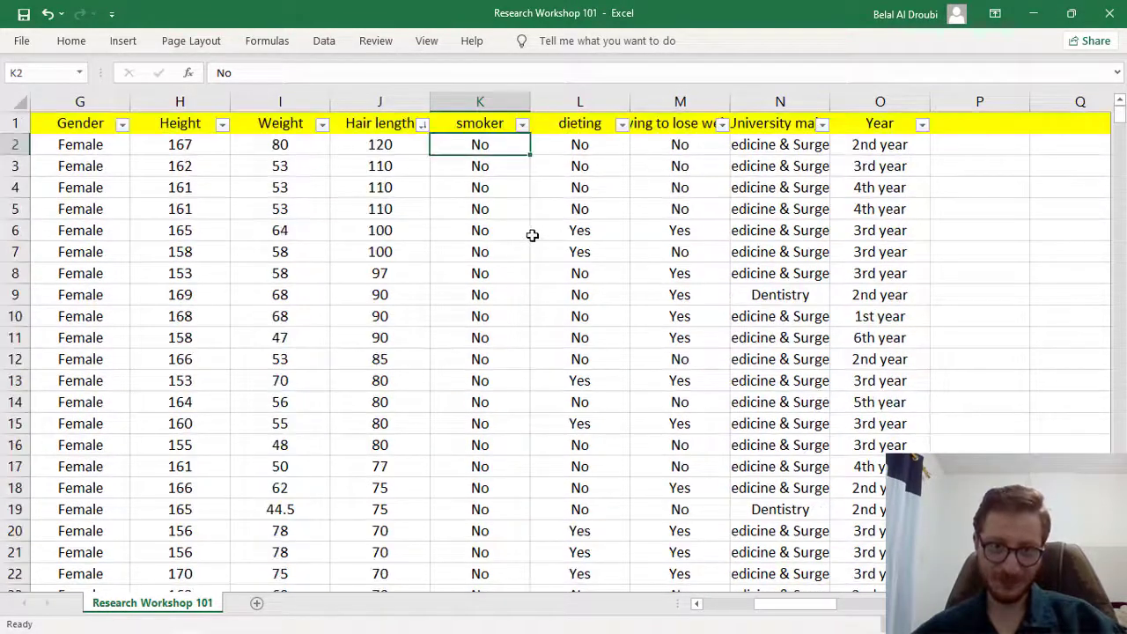
click(478, 189)
click(1041, 185)
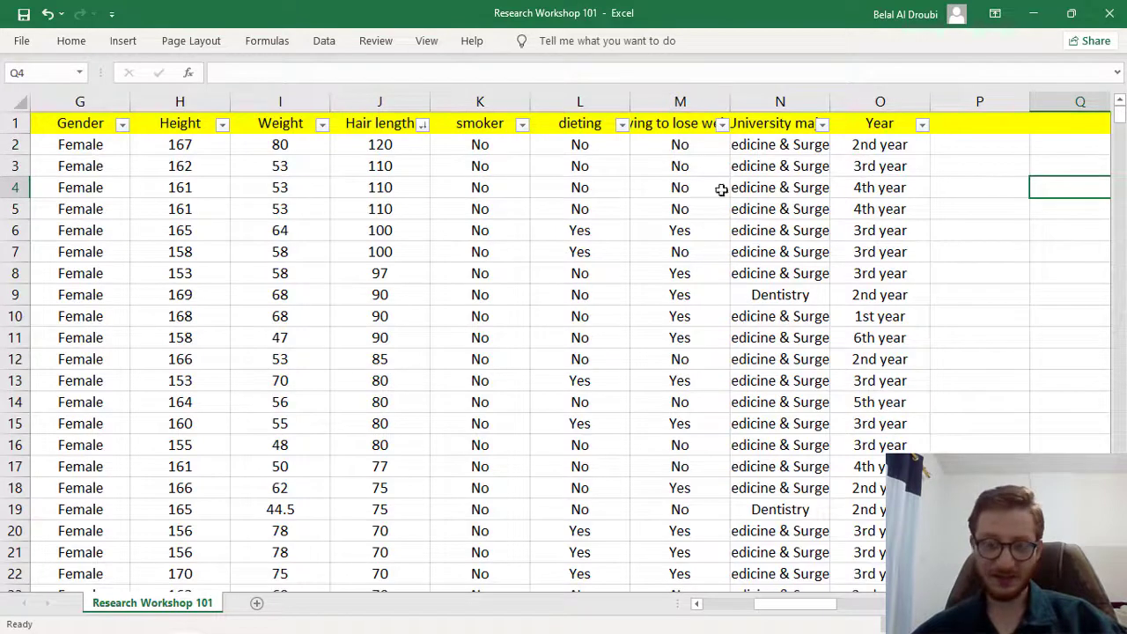
Save the workbook, keeping the CSV format
click(23, 15)
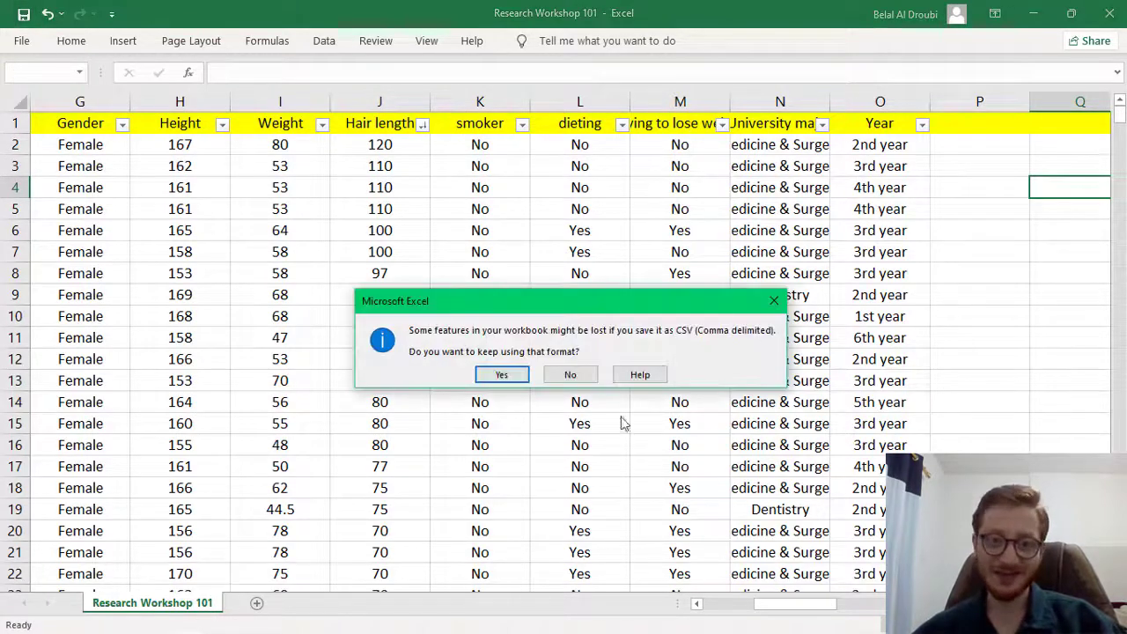
click(505, 374)
click(1093, 224)
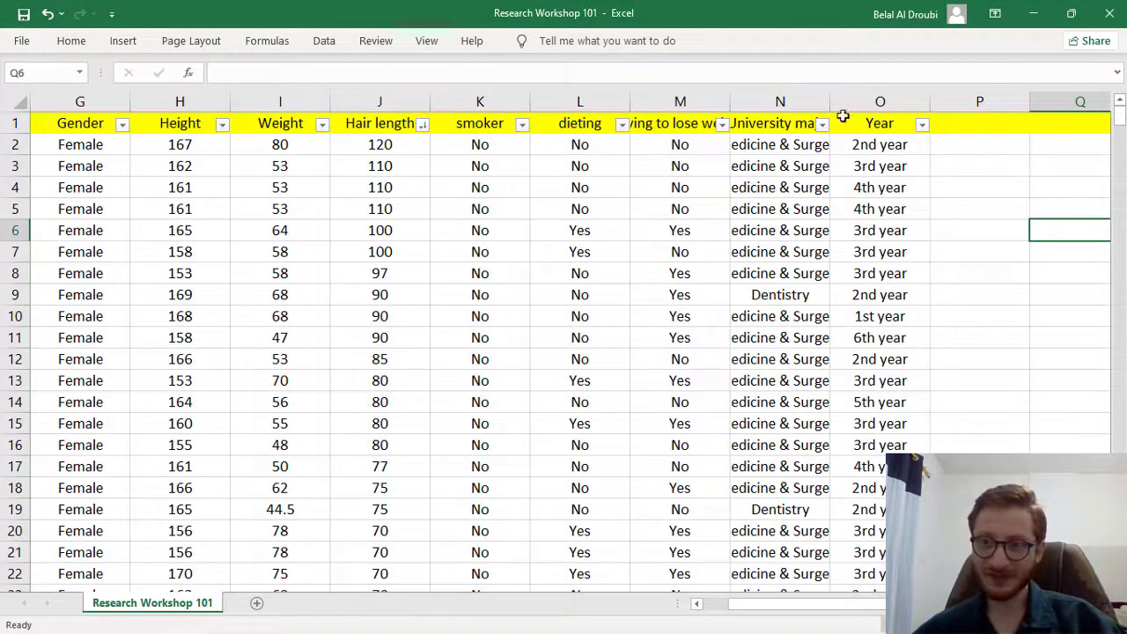
Turn off the column filters on the header row
click(77, 42)
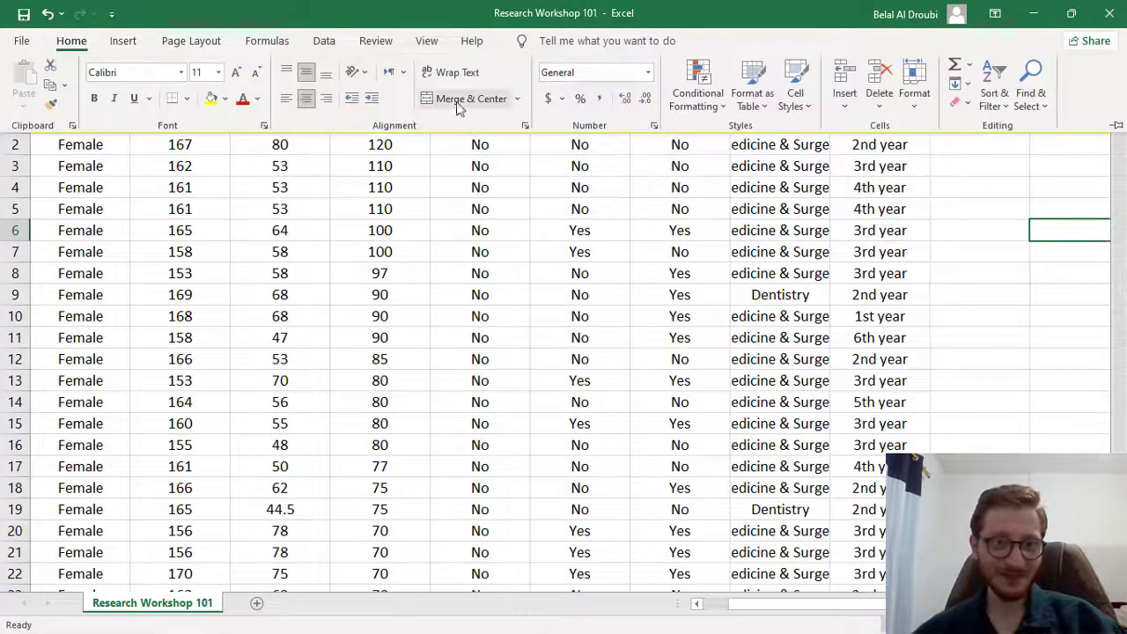
click(324, 41)
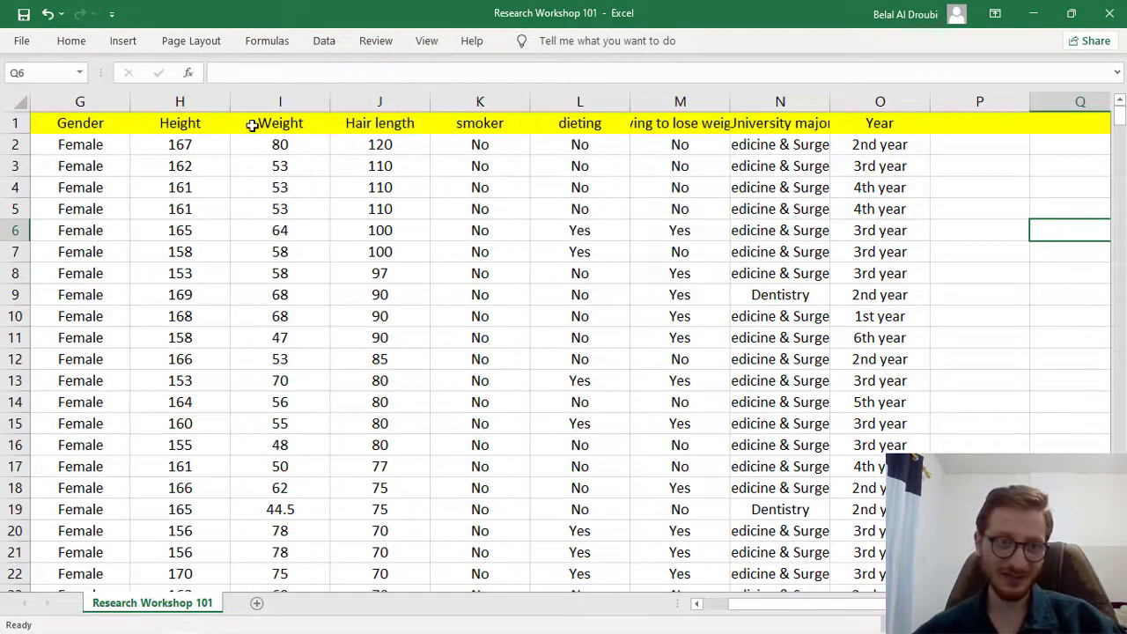
click(251, 126)
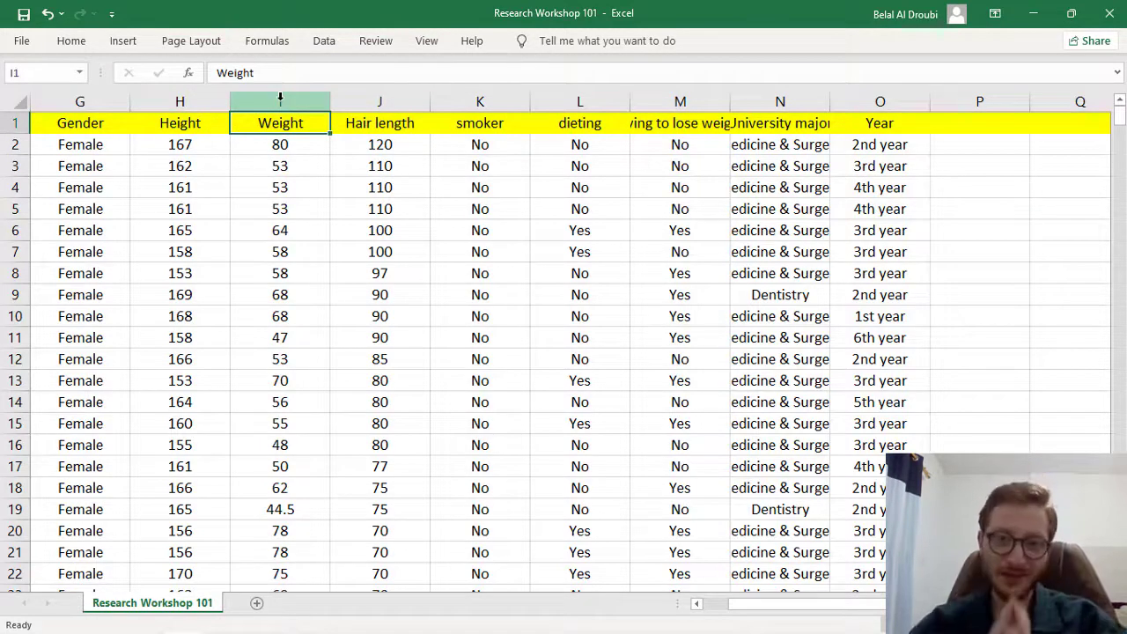
Verify the table ends at row 518
mouse_move(1120, 121)
mouse_down()
mouse_move(1058, 384)
mouse_move(1052, 549)
mouse_move(877, 460)
mouse_up()
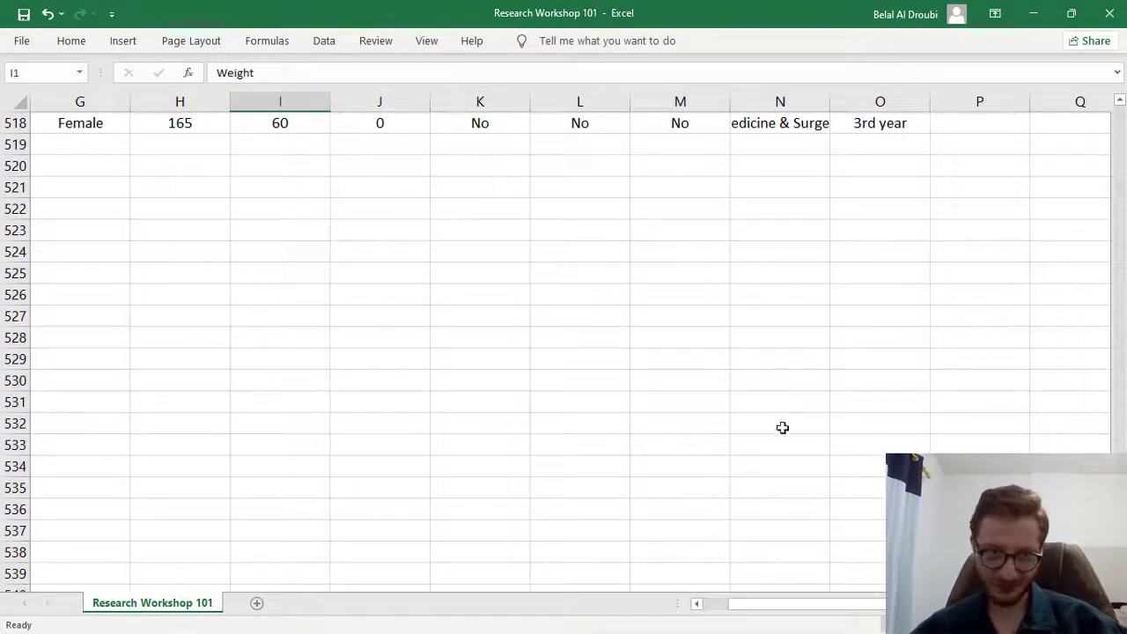
scroll(226, 181, up, 1)
scroll(109, 274, up, 4)
scroll(79, 323, down, 1)
scroll(78, 323, down, 1)
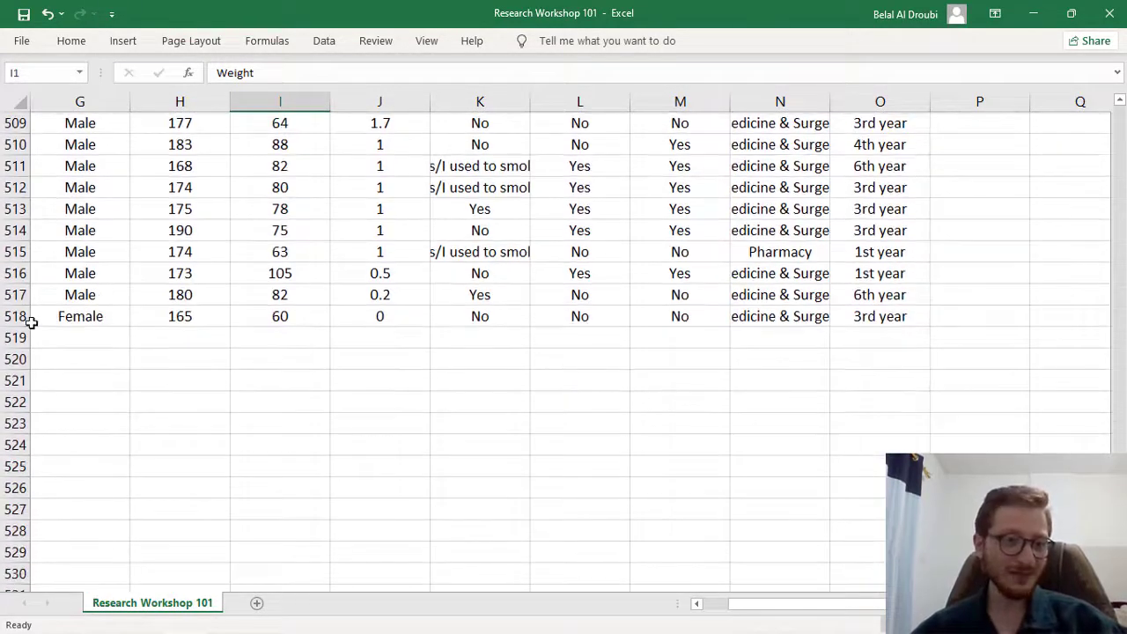
ctrl+scroll(47, 316, up, 2)
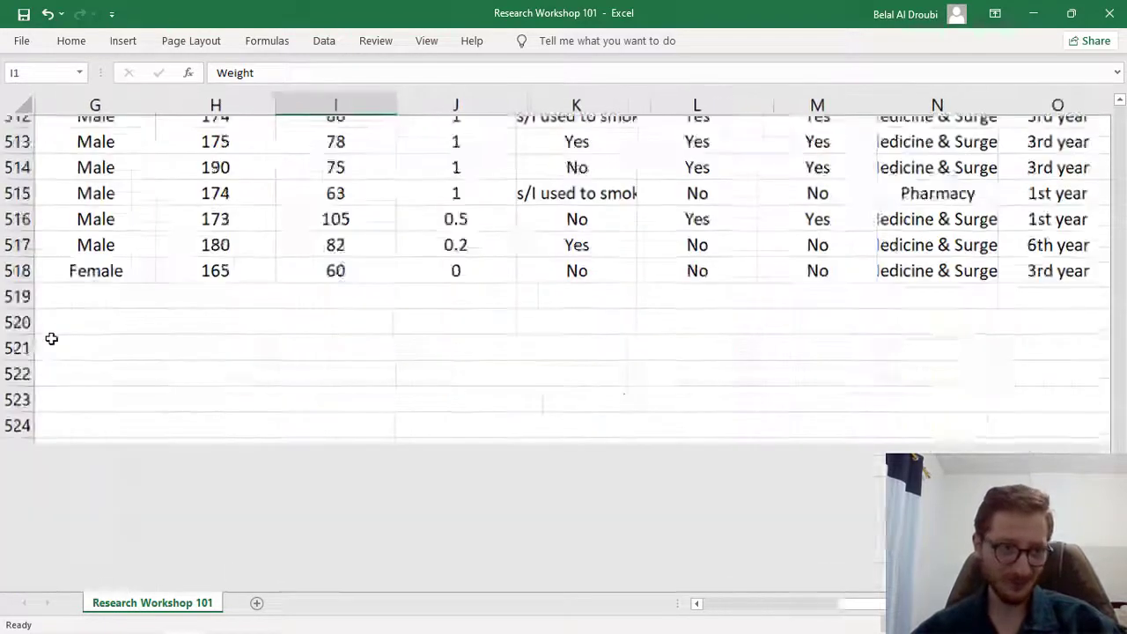
scroll(50, 334, up, 4)
scroll(82, 397, down, 5)
click(19, 181)
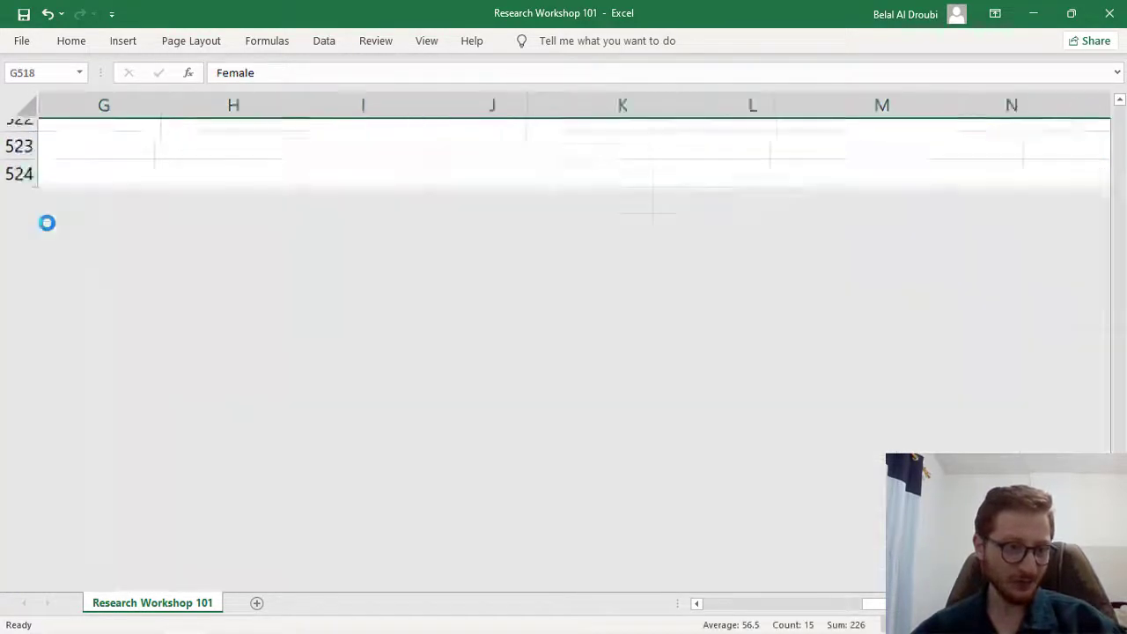
ctrl+scroll(45, 221, up, 3)
scroll(65, 238, down, 3)
ctrl+scroll(62, 269, down, 3)
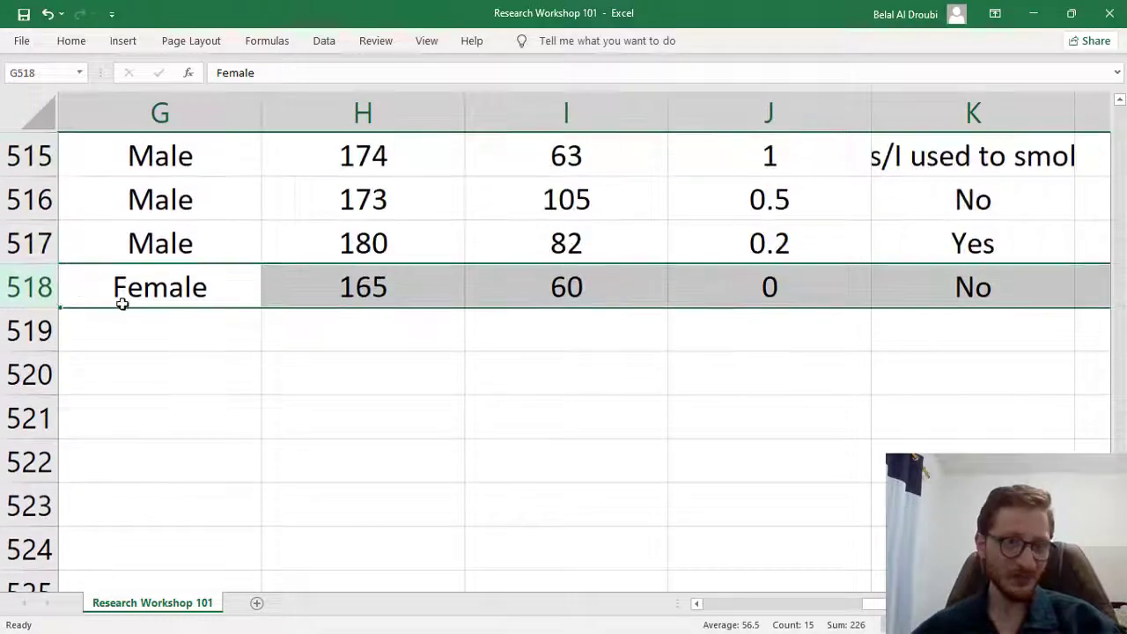
ctrl+scroll(118, 297, down, 2)
scroll(264, 319, down, 2)
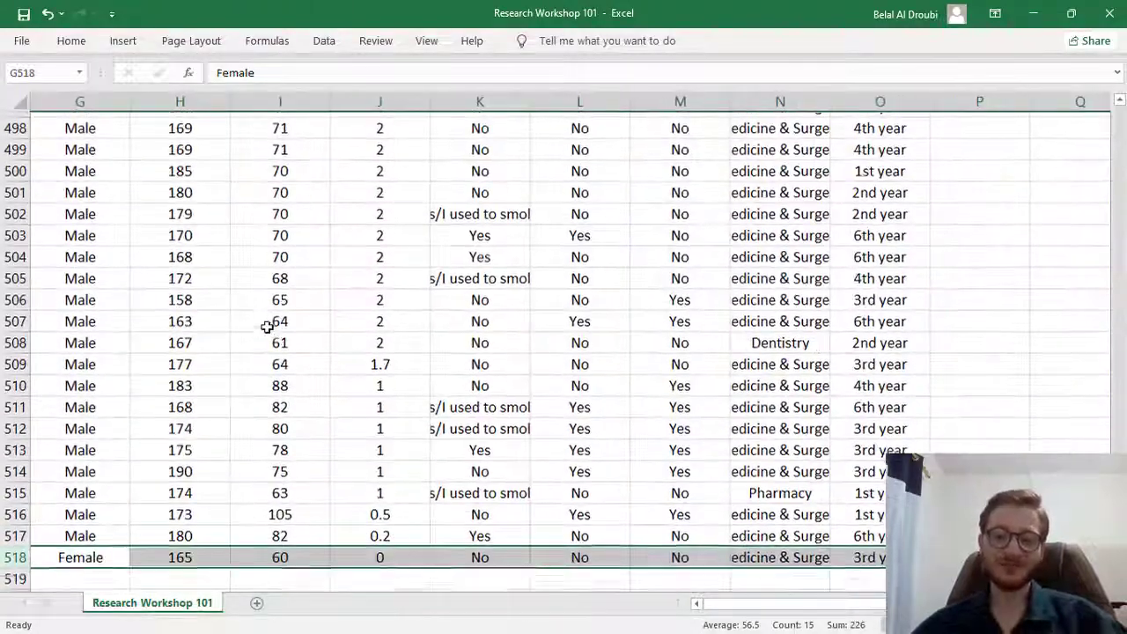
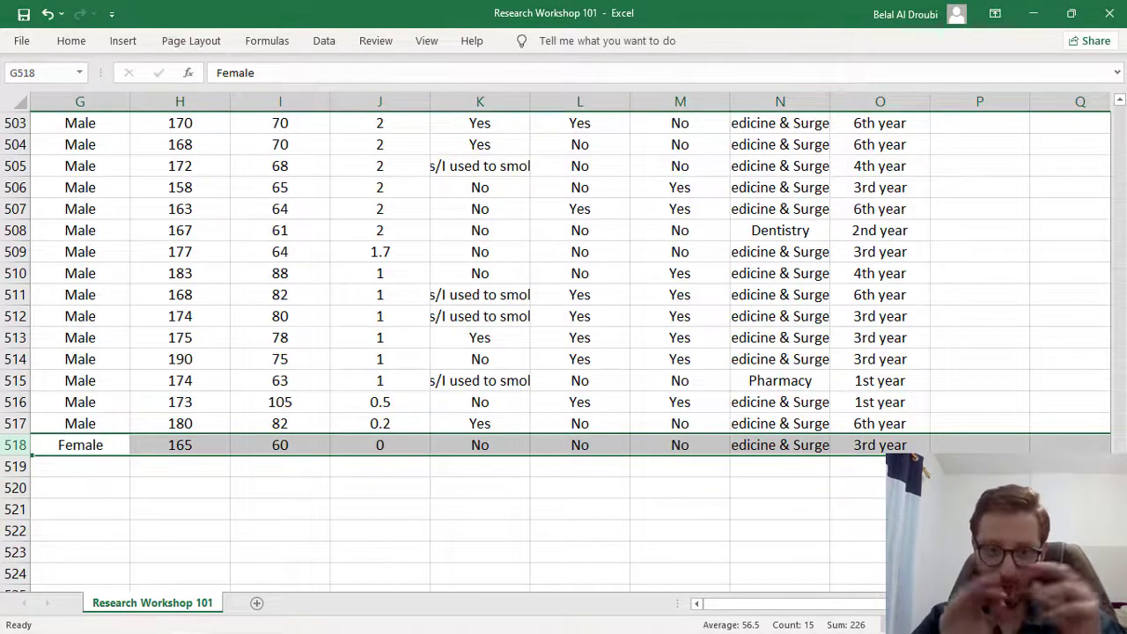
Confirm the survey data ends at row 518, then scroll back up to the header row
scroll(477, 504, down, 2)
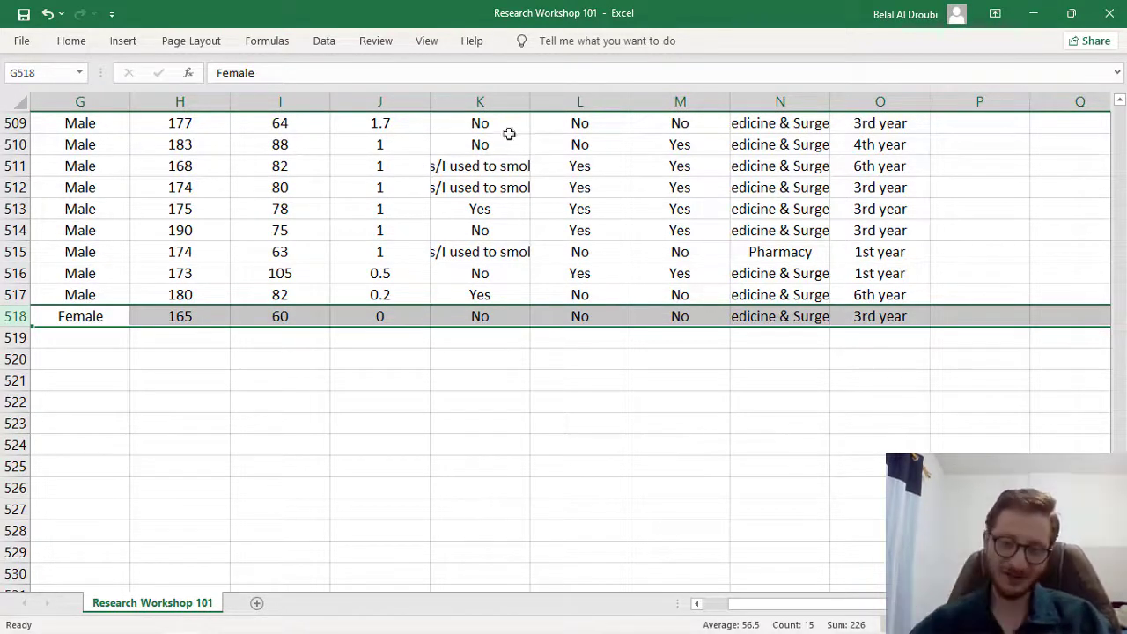
click(511, 440)
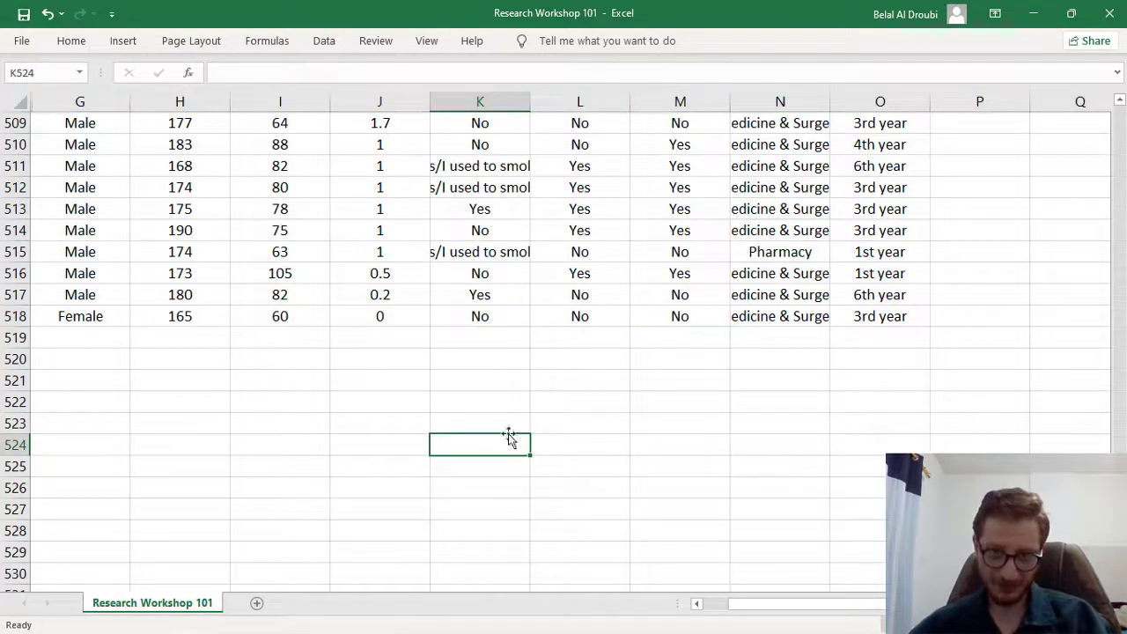
click(27, 313)
ctrl+scroll(68, 335, up, 3)
scroll(85, 348, down, 3)
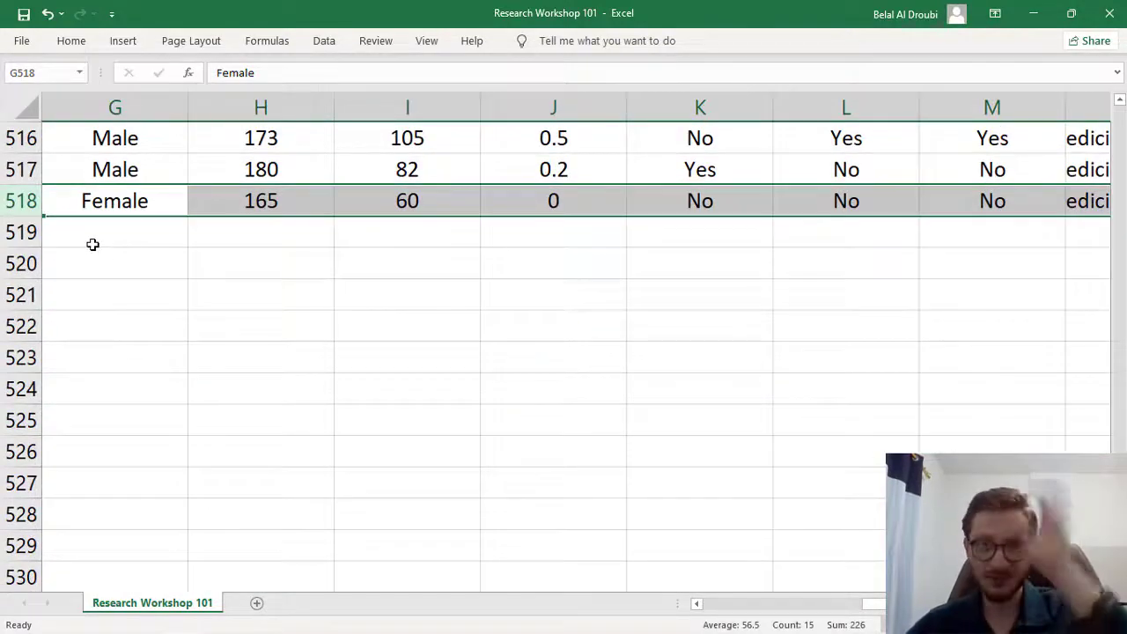
ctrl+scroll(128, 255, down, 3)
scroll(144, 267, down, 1)
scroll(629, 382, up, 1)
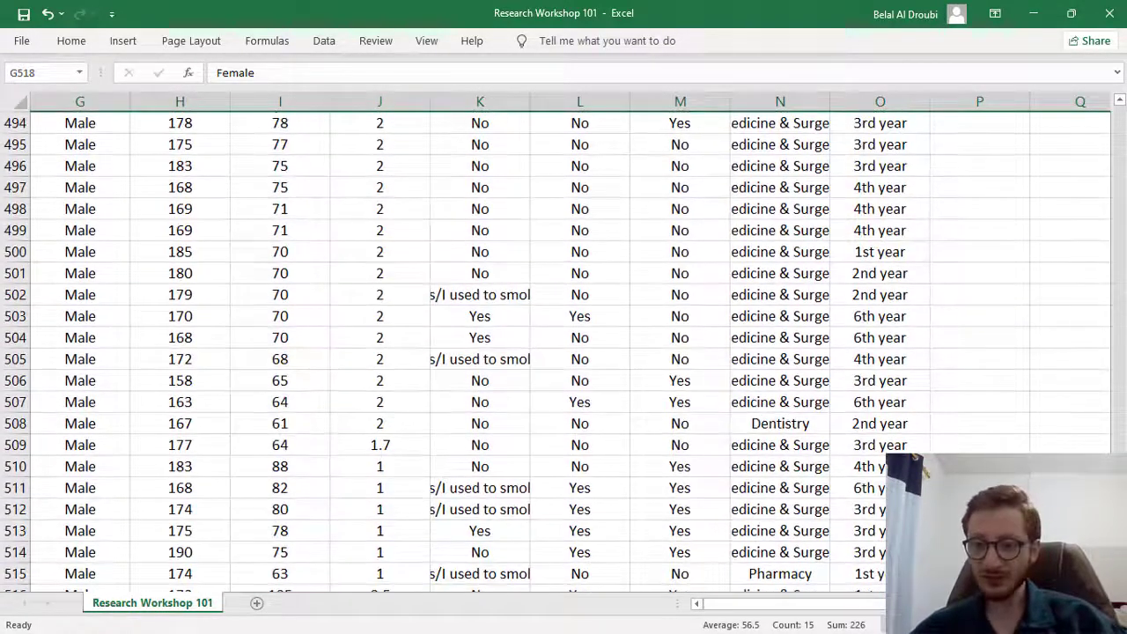
drag(1118, 475, 1121, 110)
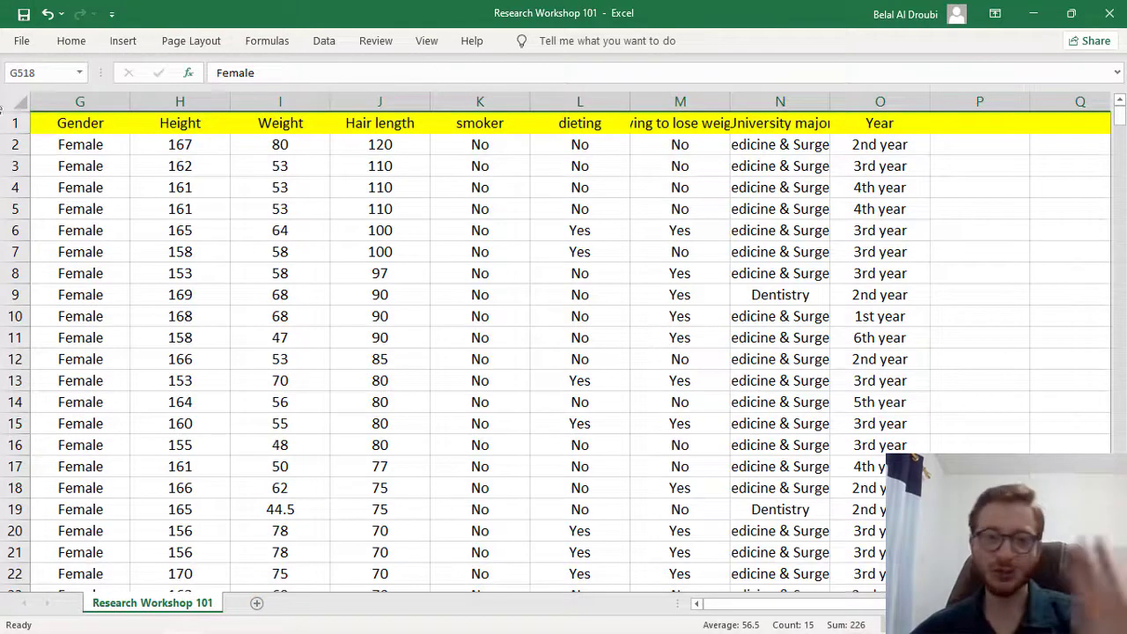
Start closing the workbook, then back out of the Save and Save As prompts so it stays open unsaved
click(1110, 13)
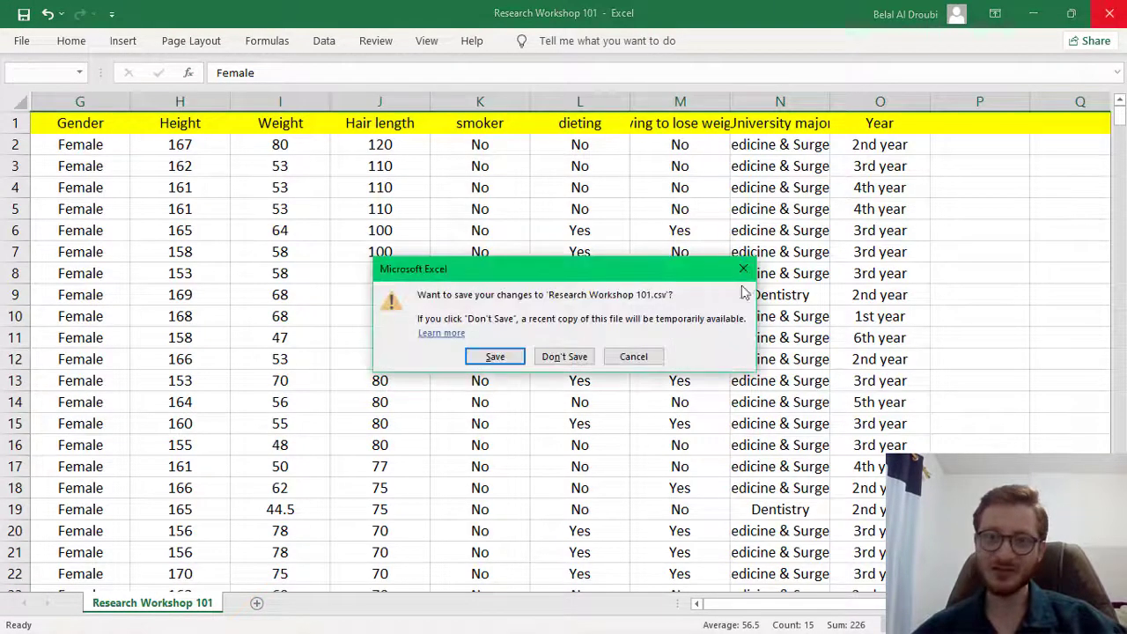
click(495, 355)
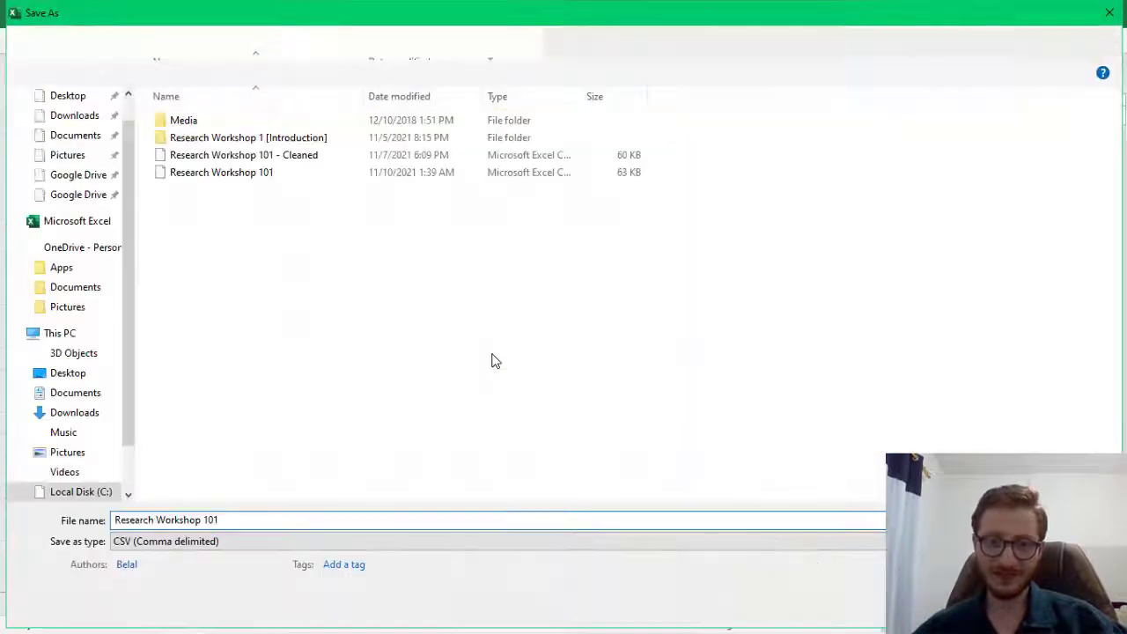
click(1107, 12)
click(1110, 13)
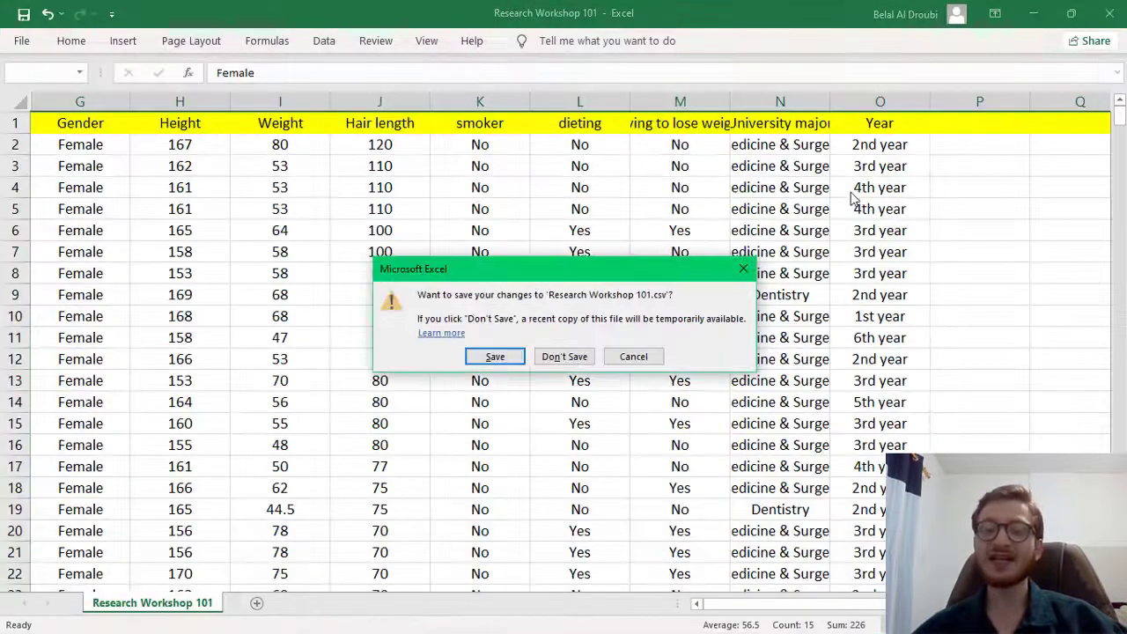
click(744, 269)
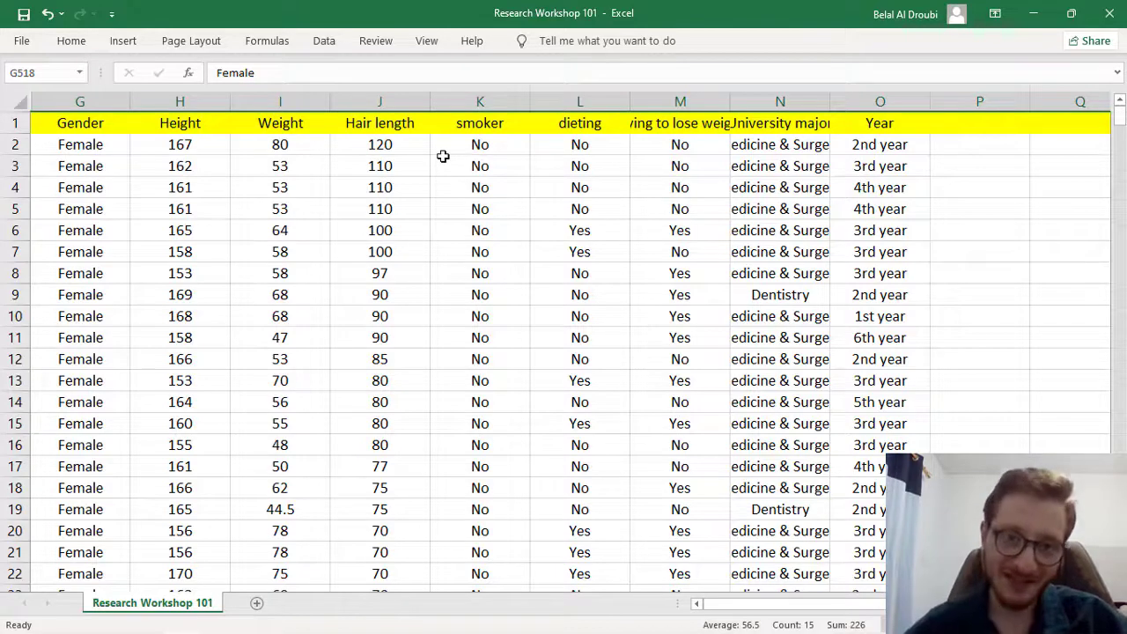
Look over cells K2, G2–G4 and I6, then bring up Find and Replace with Ctrl+F
click(499, 145)
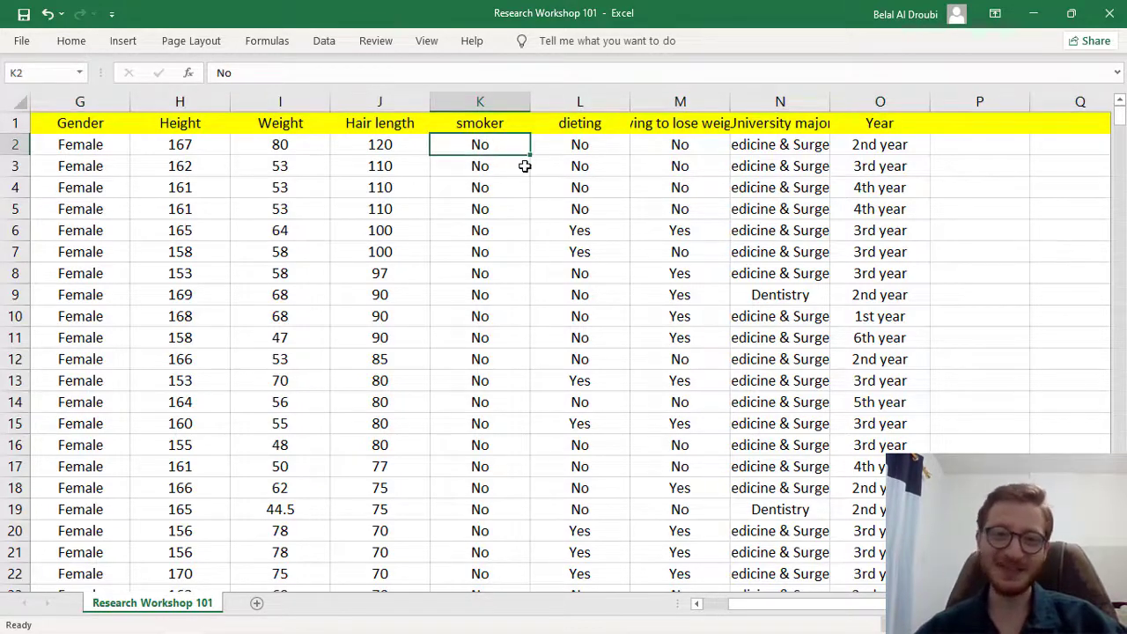
scroll(524, 165, down, 1)
scroll(524, 166, up, 1)
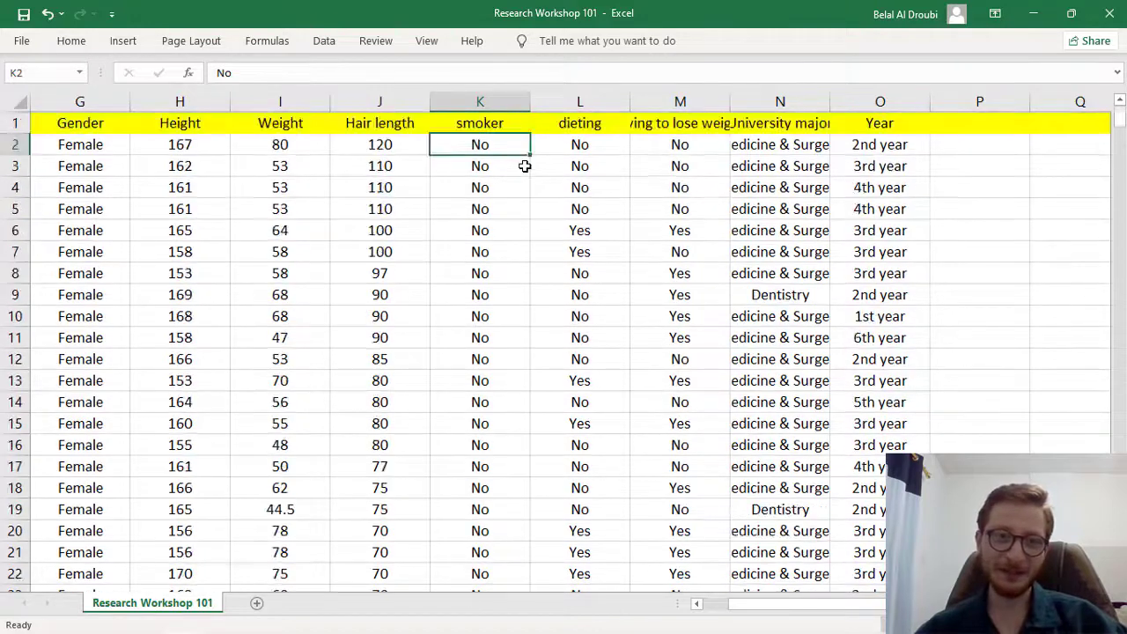
click(88, 136)
click(94, 164)
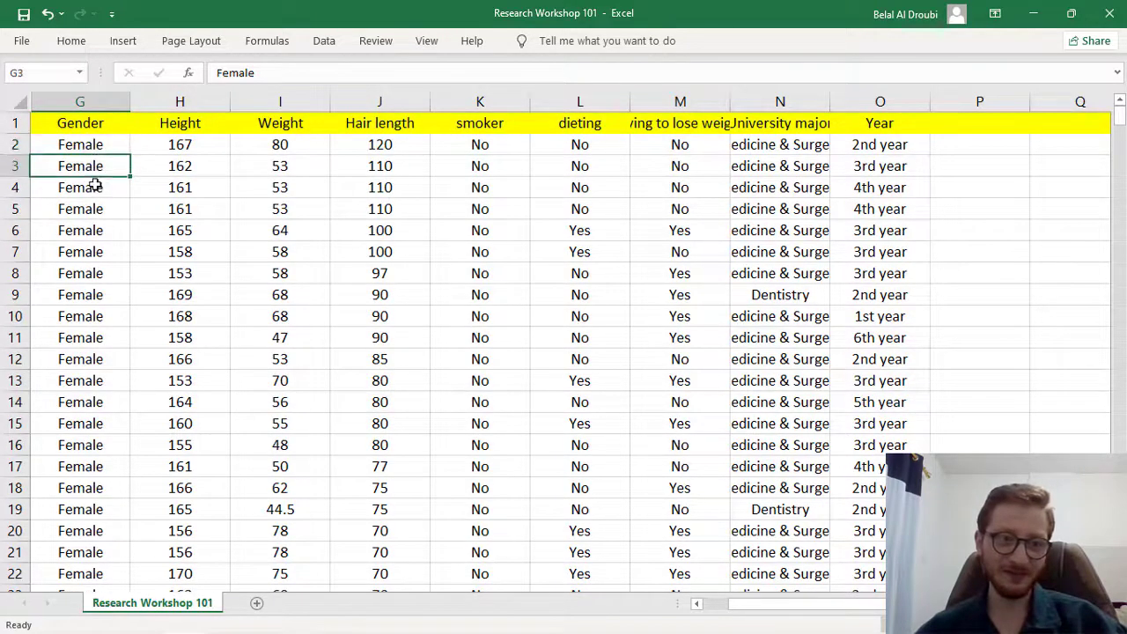
click(96, 185)
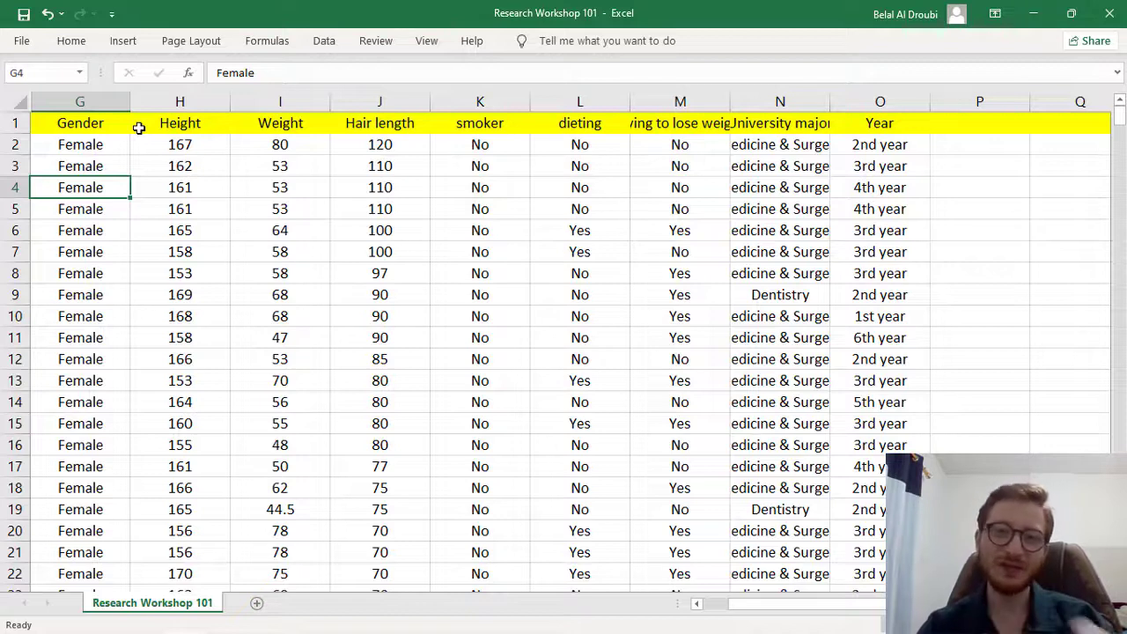
click(217, 212)
key(Down)
key(Right)
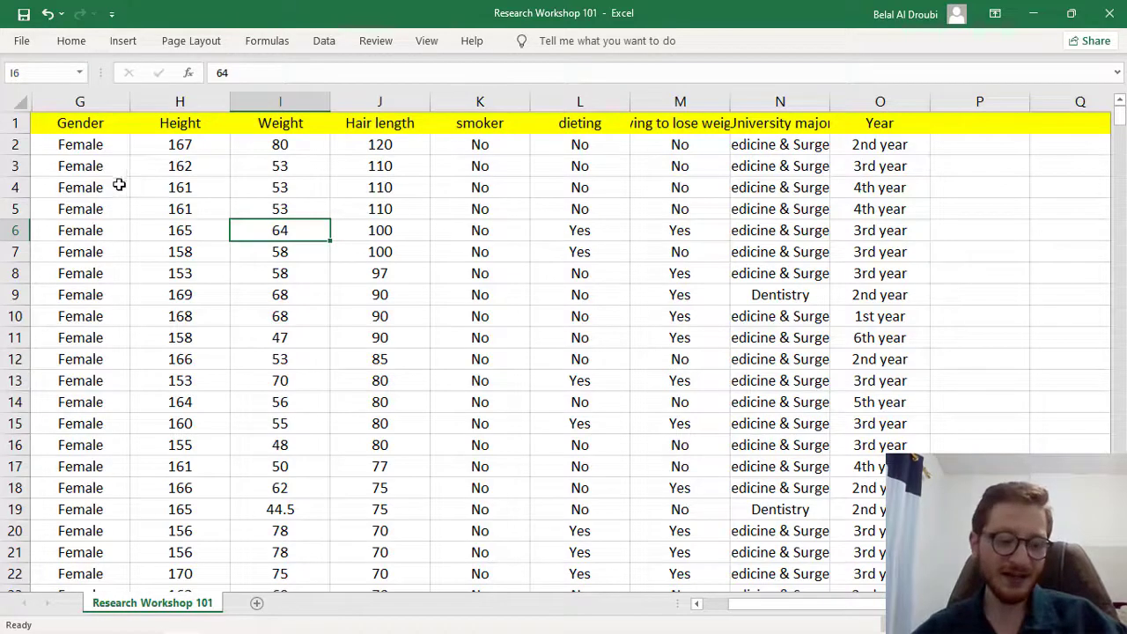
key(ctrl+f)
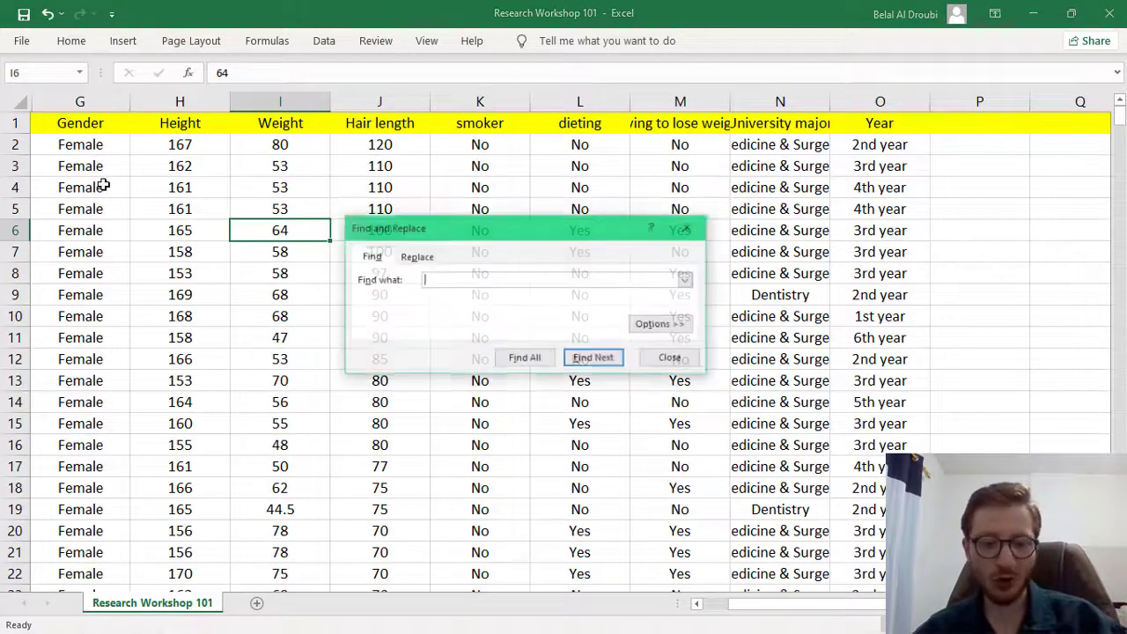
Close the search window and copy the word 'Female' from cell G2
click(63, 166)
click(686, 230)
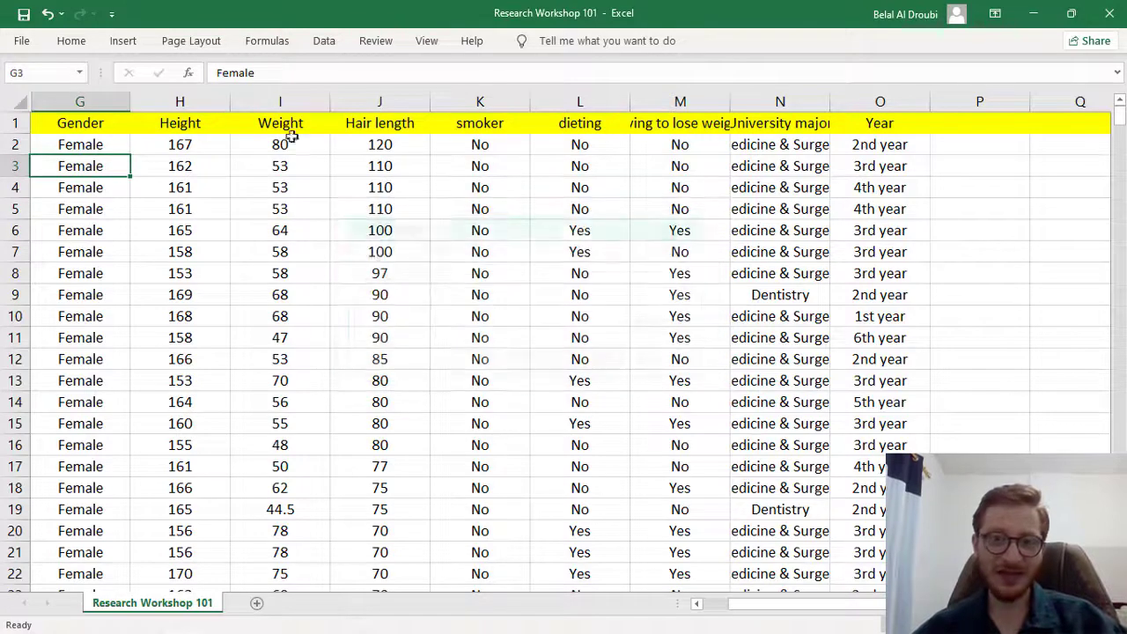
click(82, 146)
key(ctrl+c)
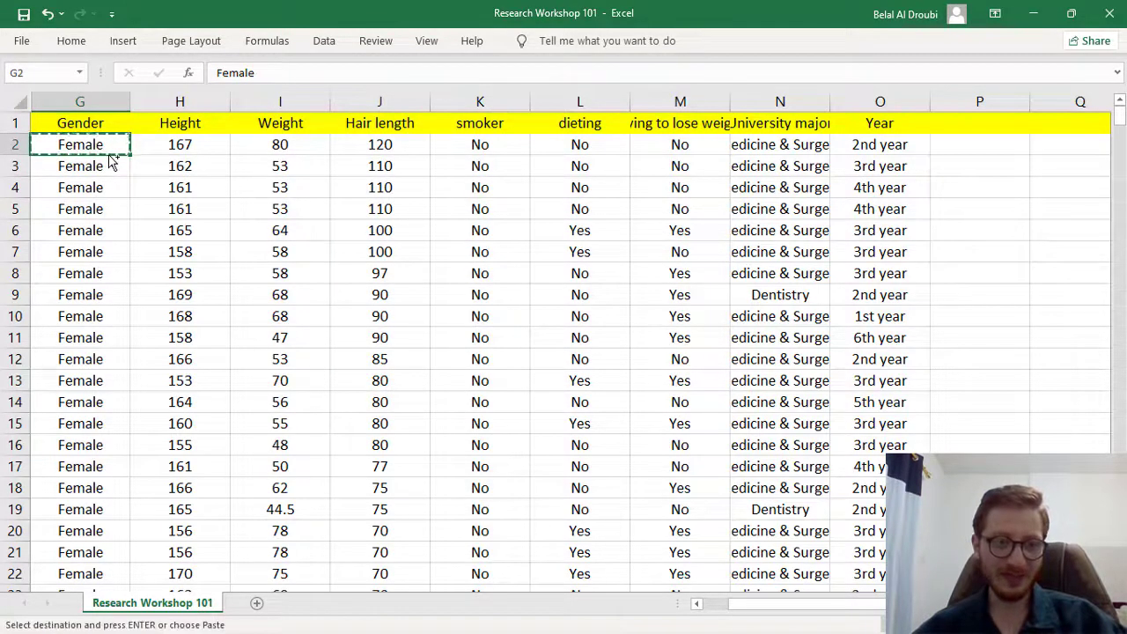
Replace all 'Female' entries with 0 using Find and Replace's Replace All
key(ctrl+f)
click(415, 275)
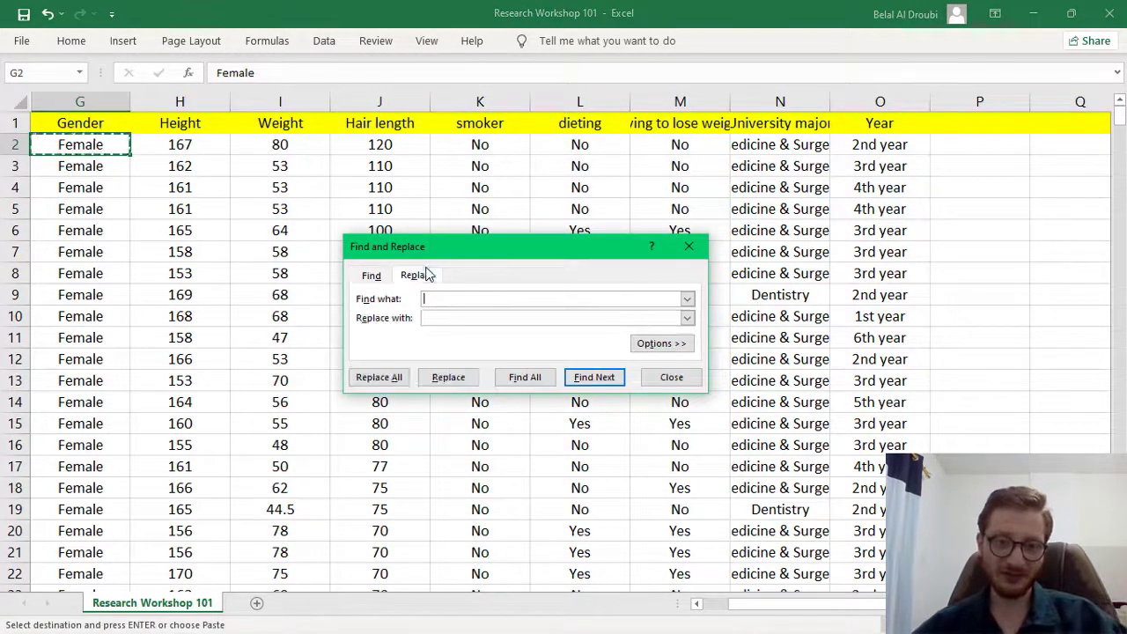
drag(467, 250, 508, 177)
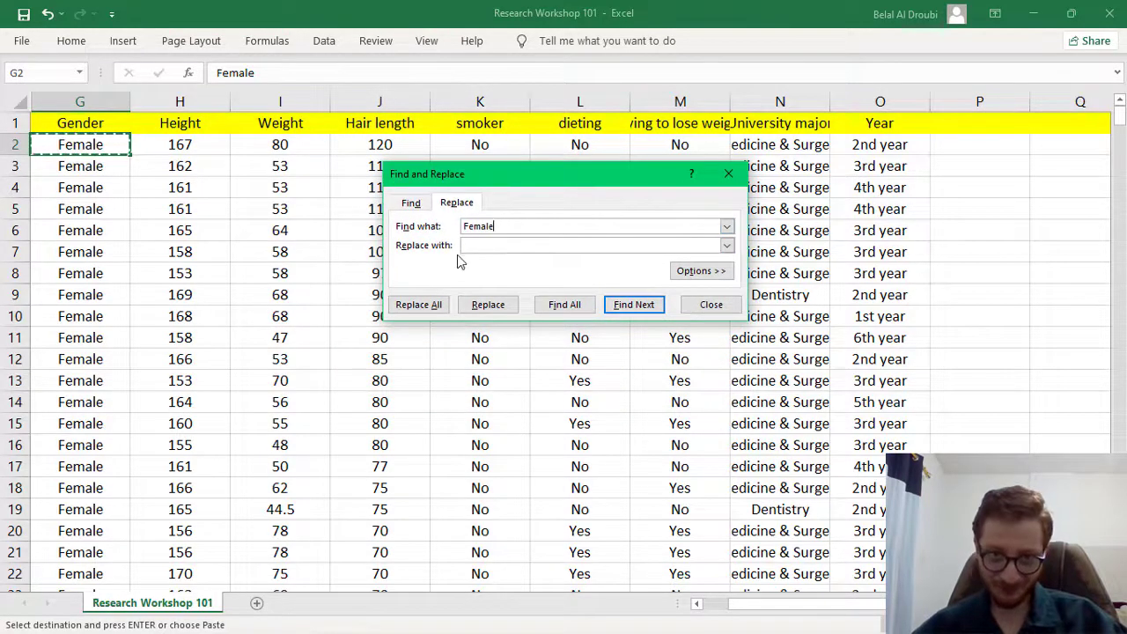
click(498, 246)
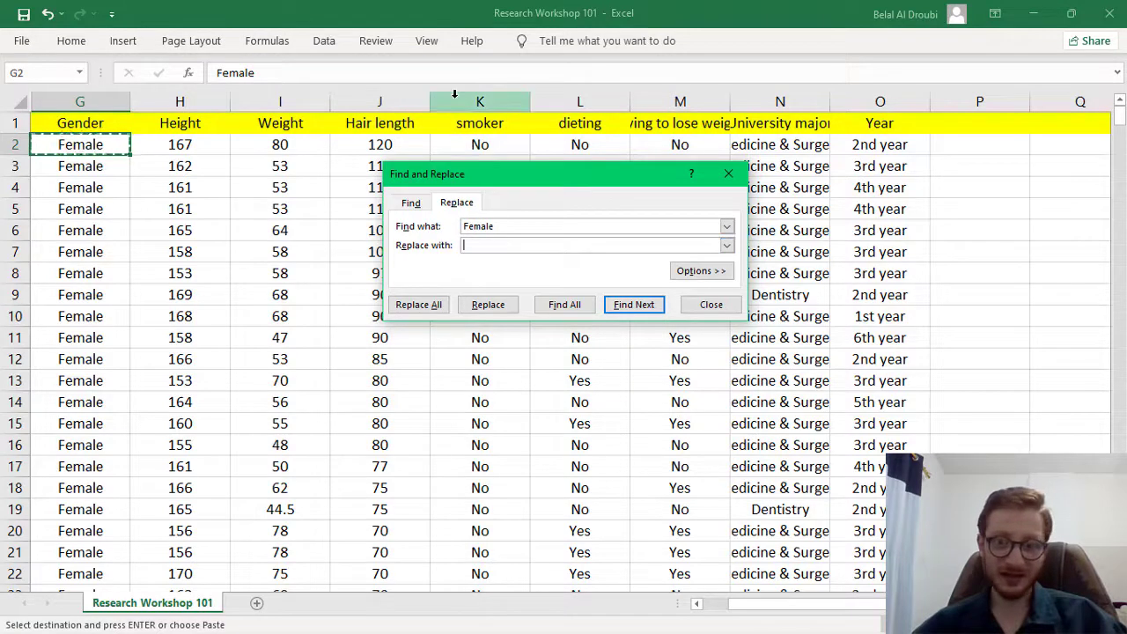
text(0)
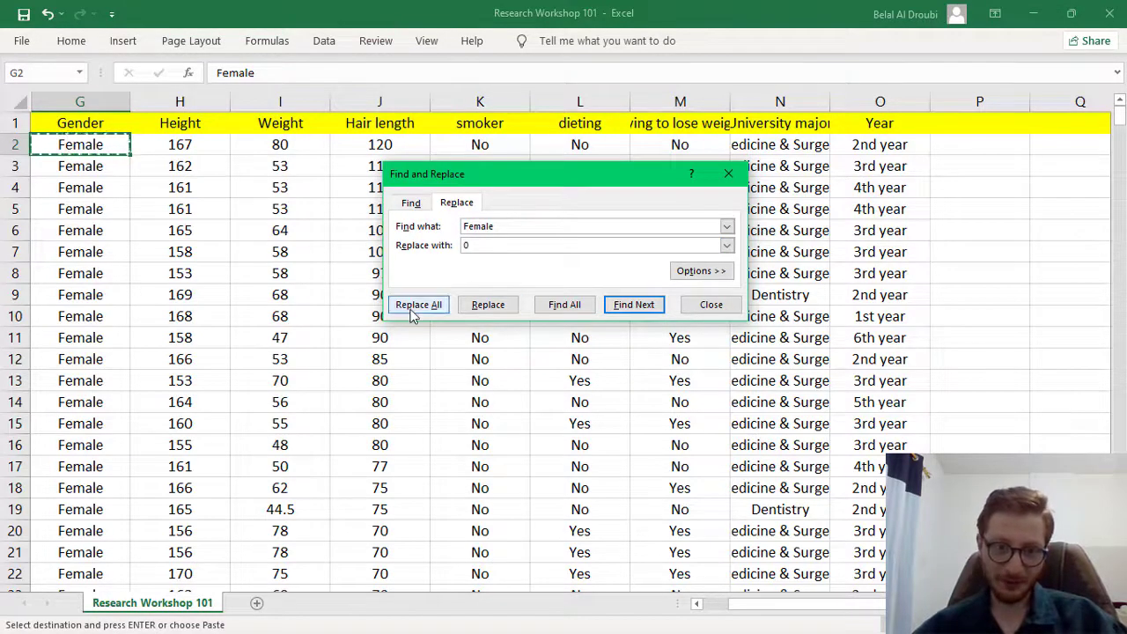
click(417, 303)
click(571, 371)
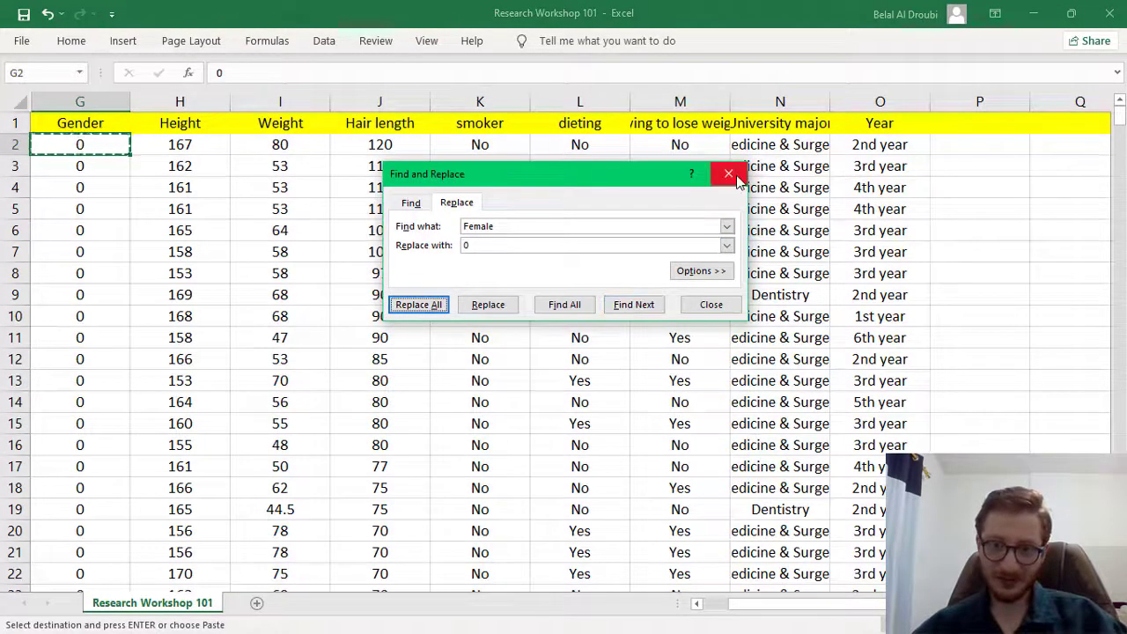
click(727, 174)
click(72, 182)
Scroll down to where the Male entries begin and select cell G417
ctrl+scroll(77, 182, up, 2)
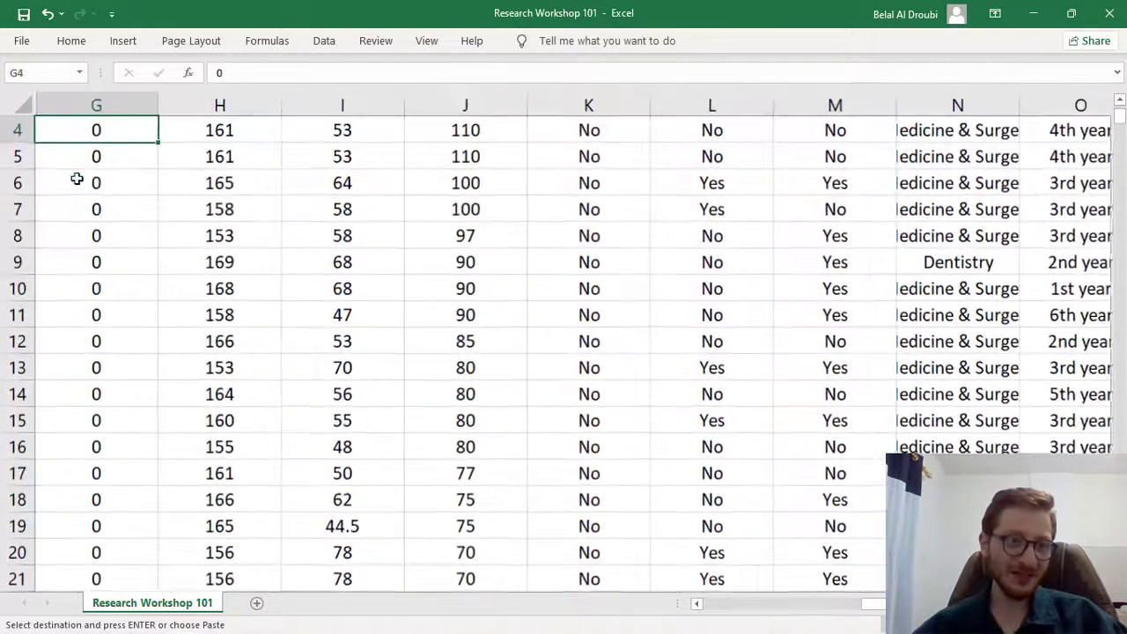
drag(1120, 128, 1105, 423)
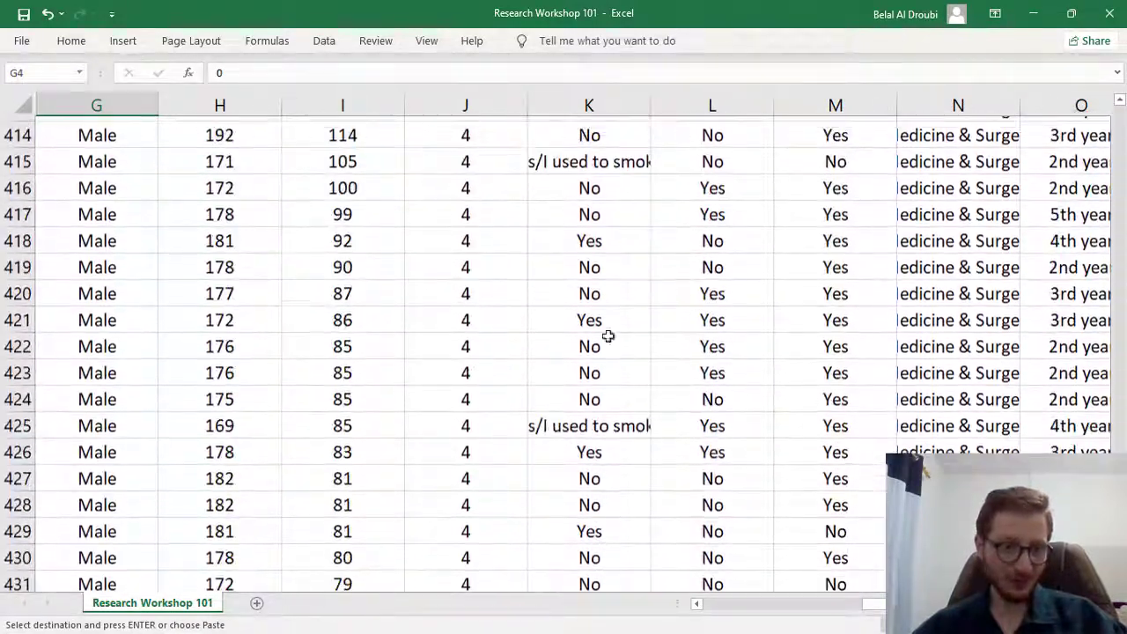
scroll(91, 247, up, 3)
scroll(91, 248, down, 2)
click(112, 254)
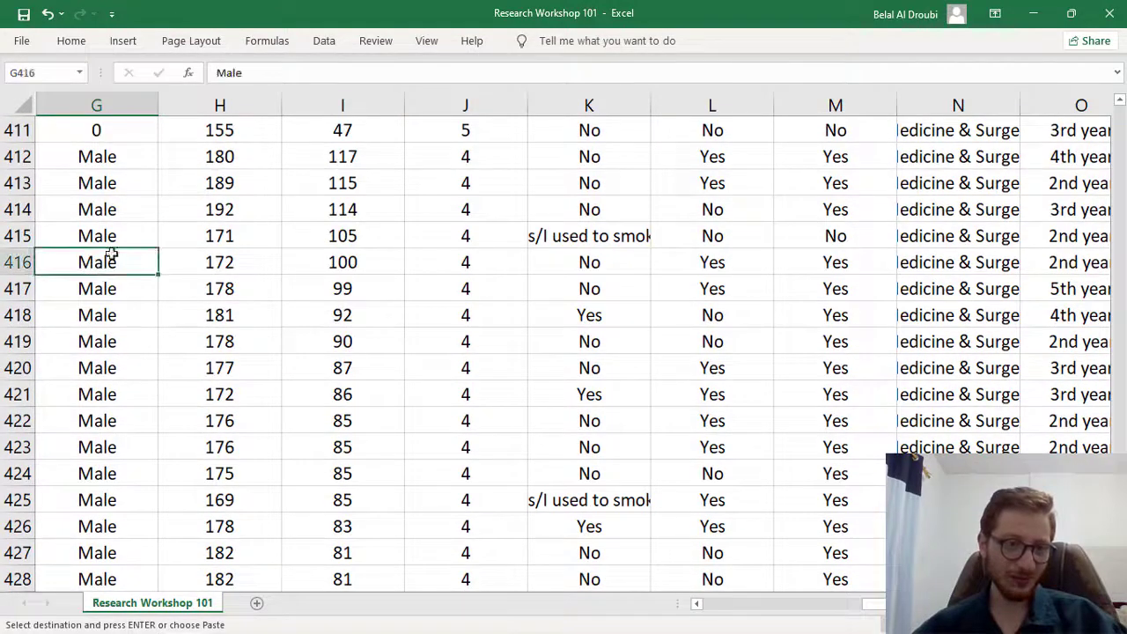
key(ctrl+f)
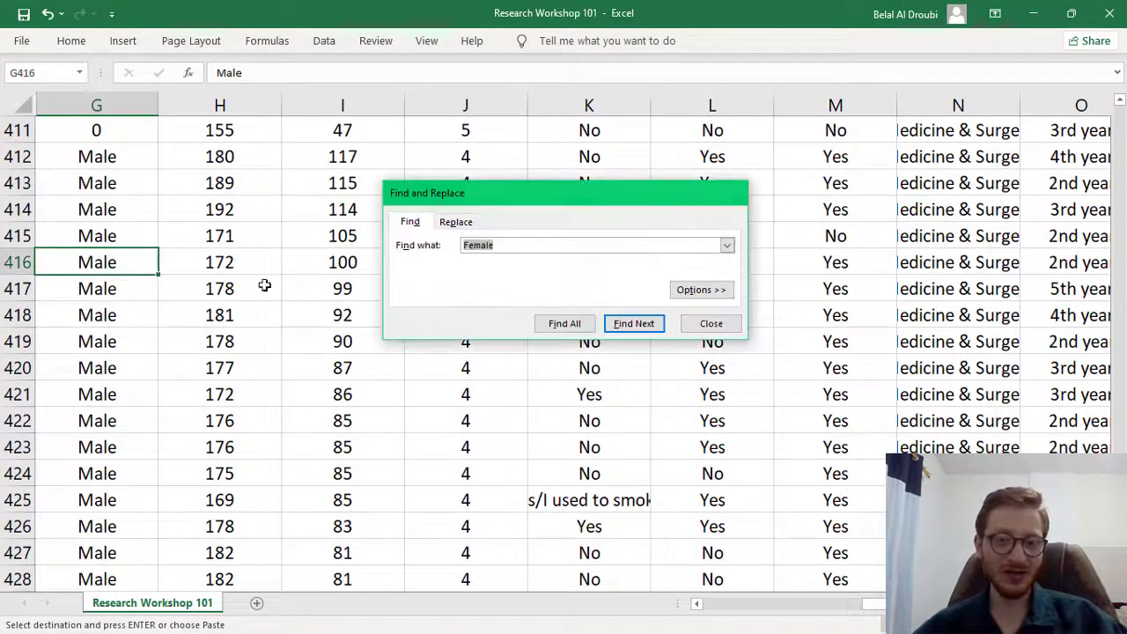
key(Escape)
click(124, 296)
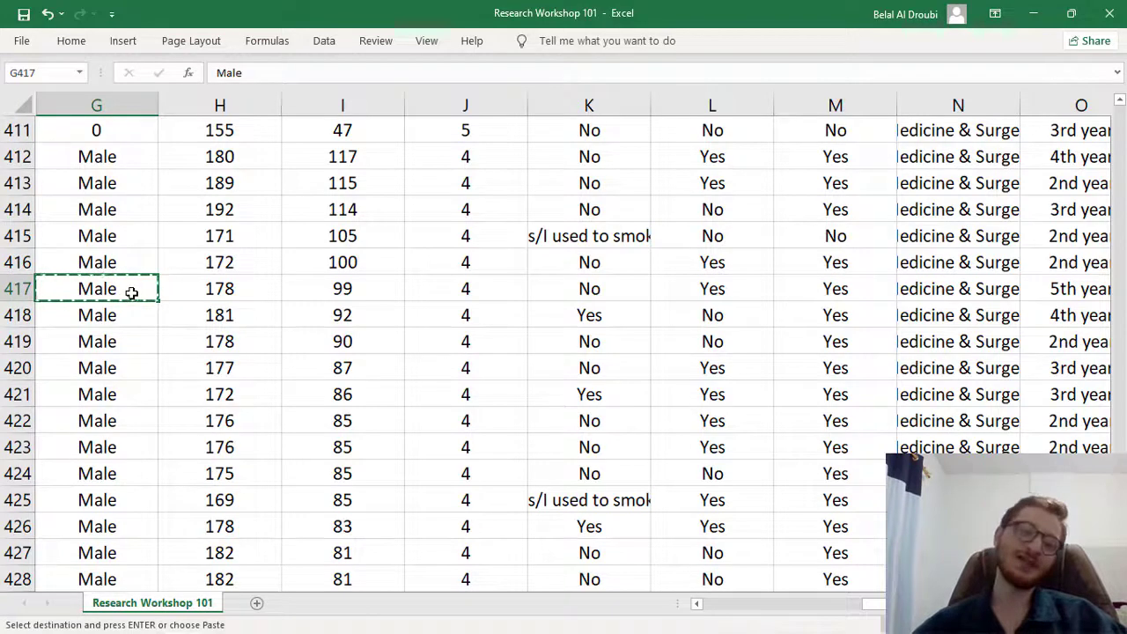
Replace all 'Male' entries with 1, giving 227 replacements
key(ctrl+f)
click(458, 241)
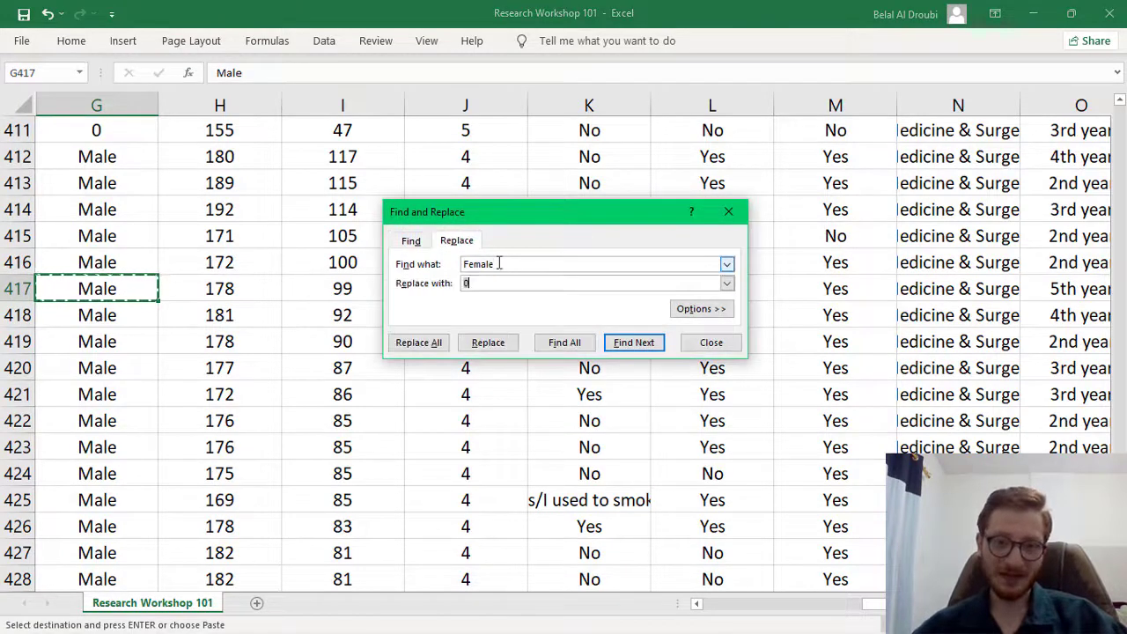
click(485, 285)
text(1)
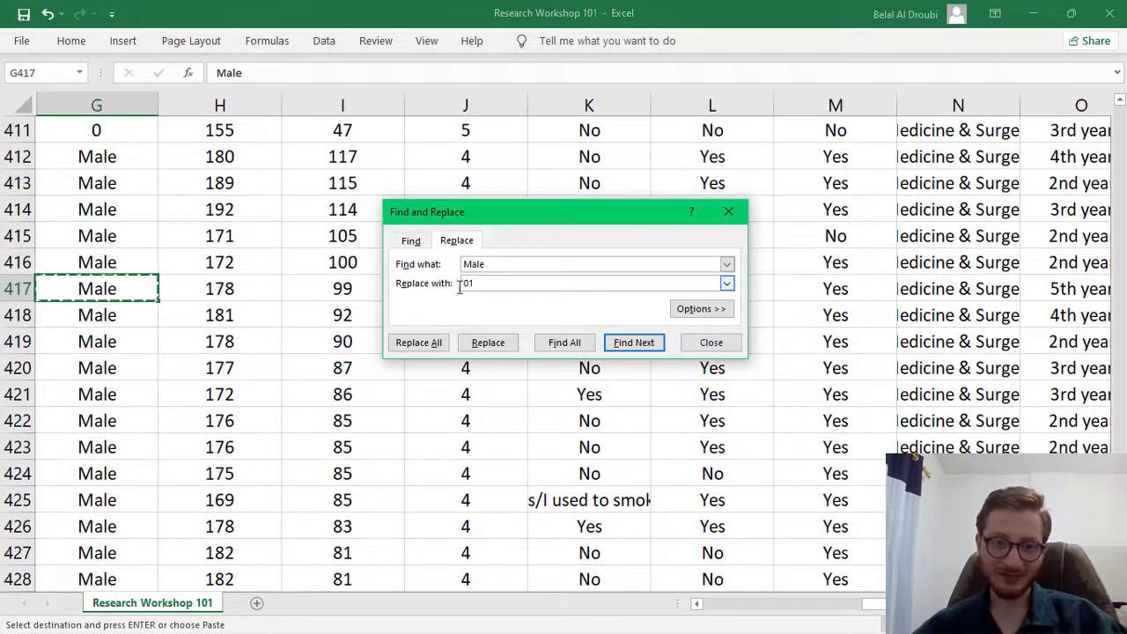
key(Delete)
click(421, 343)
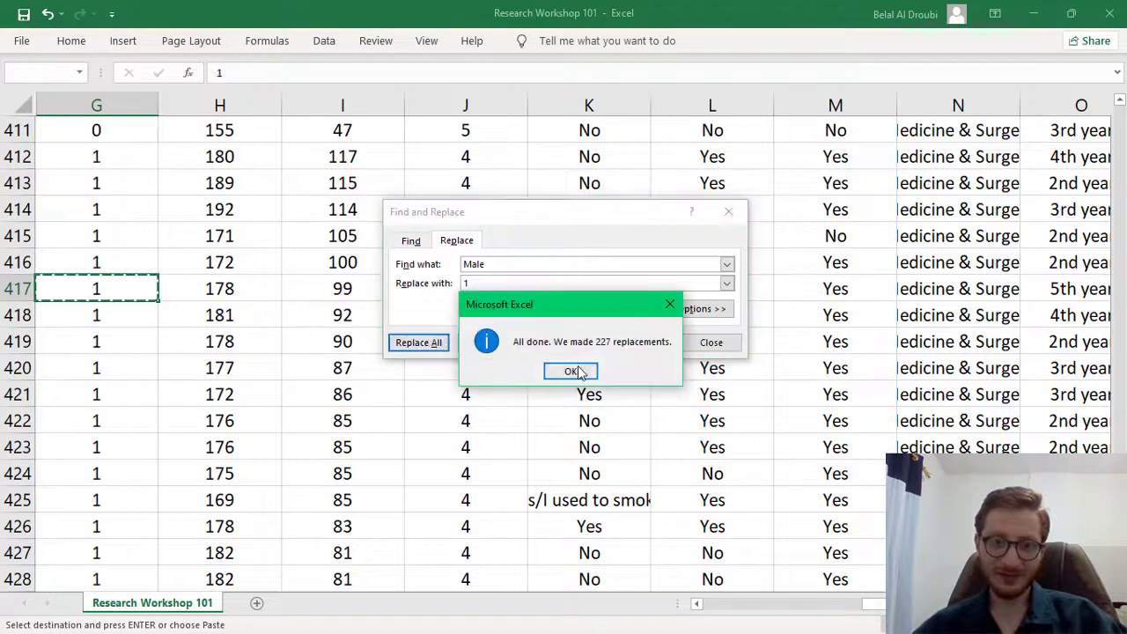
click(572, 370)
click(728, 211)
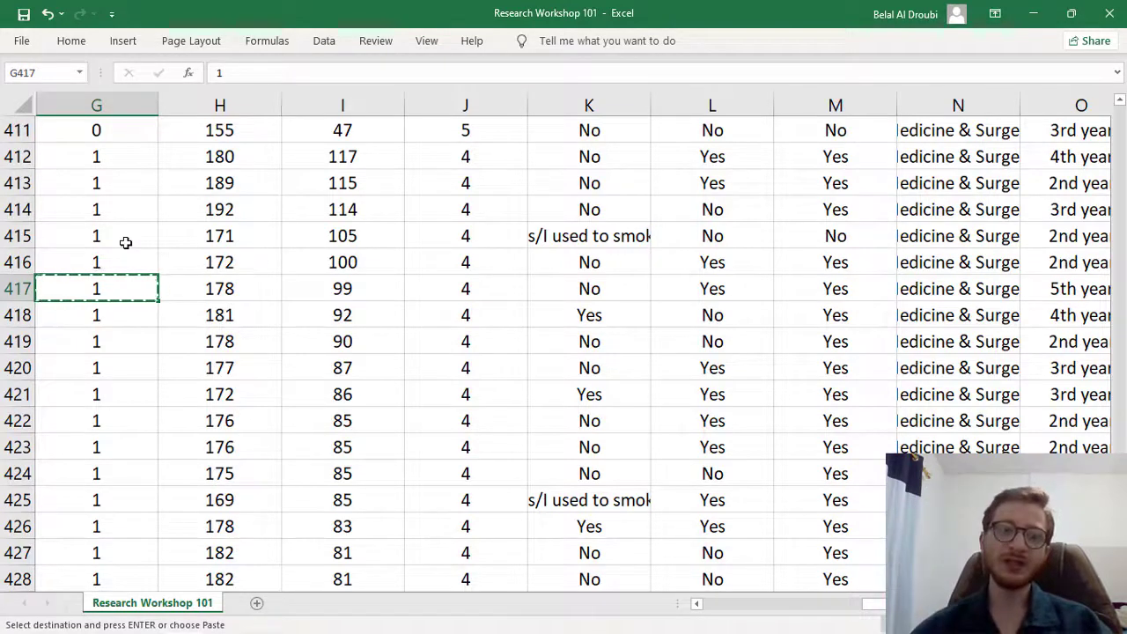
Inspect row 395 and the smoker answers in cells K390 and K396
scroll(221, 247, up, 7)
scroll(234, 252, up, 7)
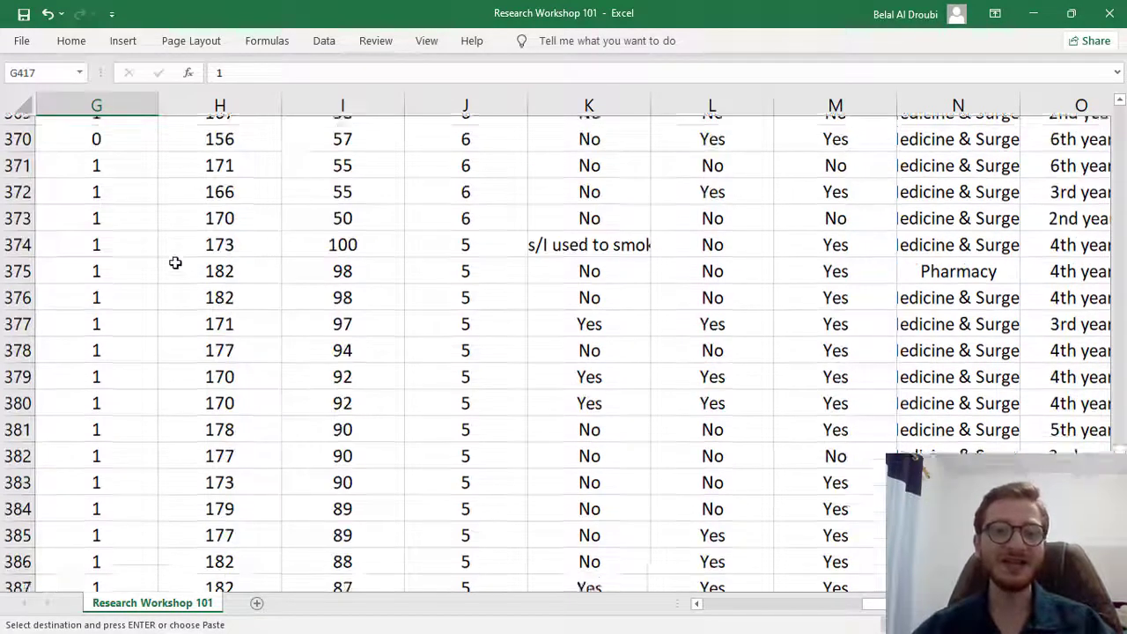
scroll(176, 262, down, 7)
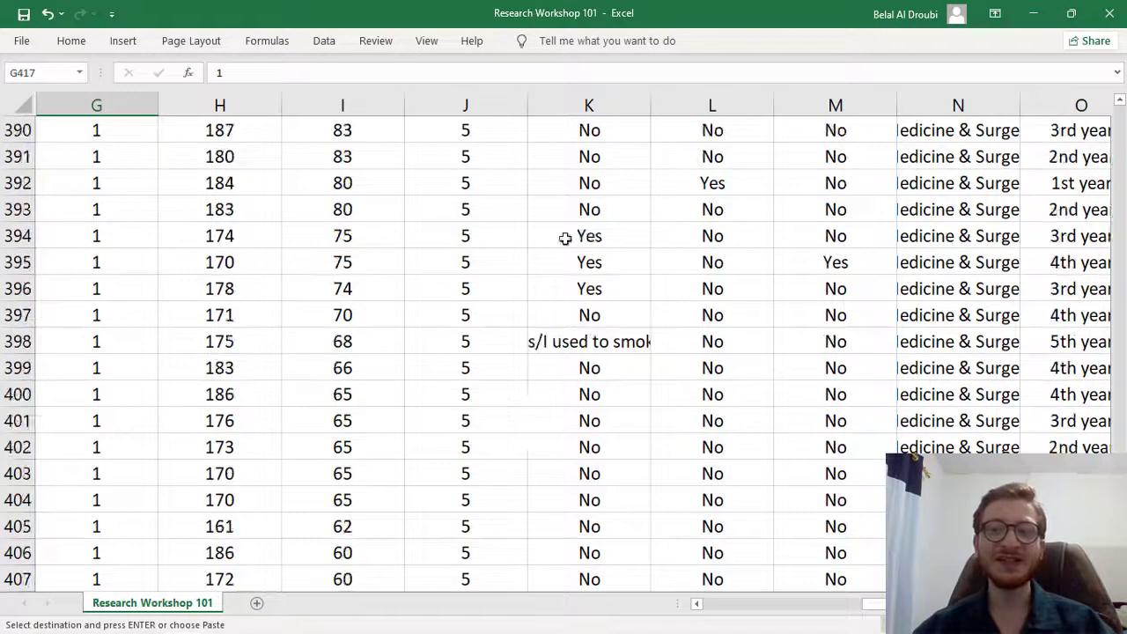
click(211, 262)
key(Right)
key(Right)
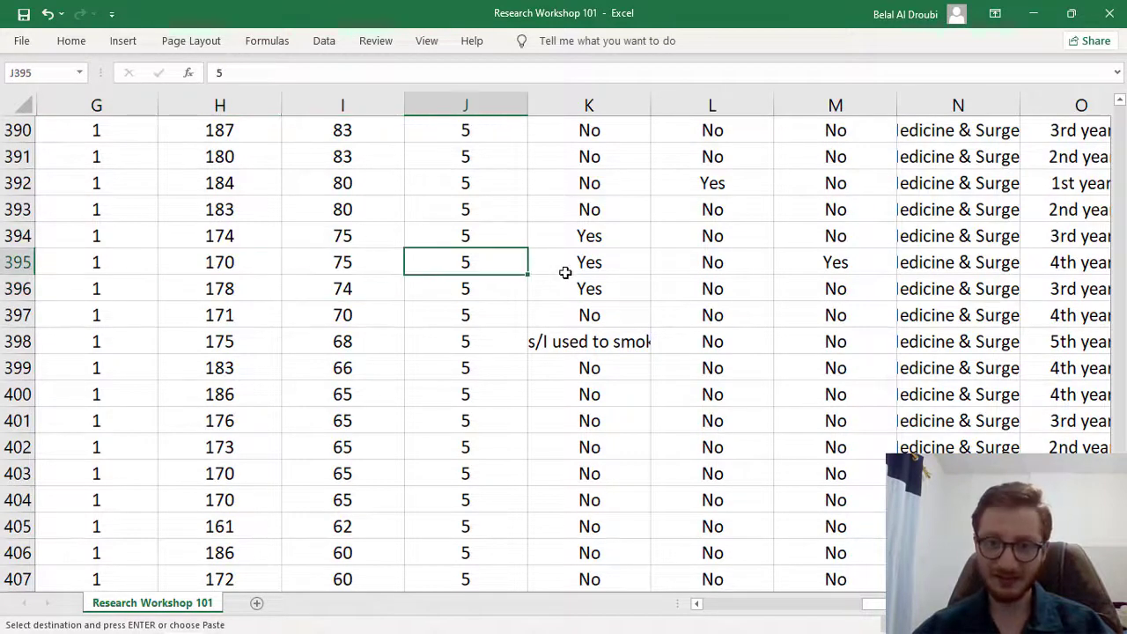
key(Right)
click(595, 135)
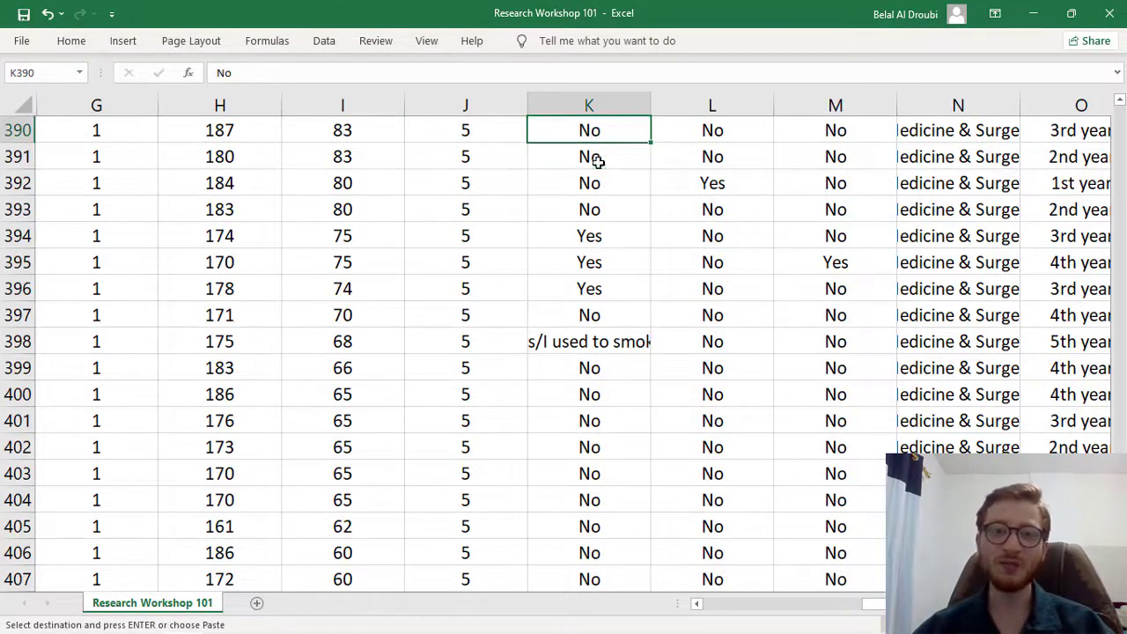
click(602, 297)
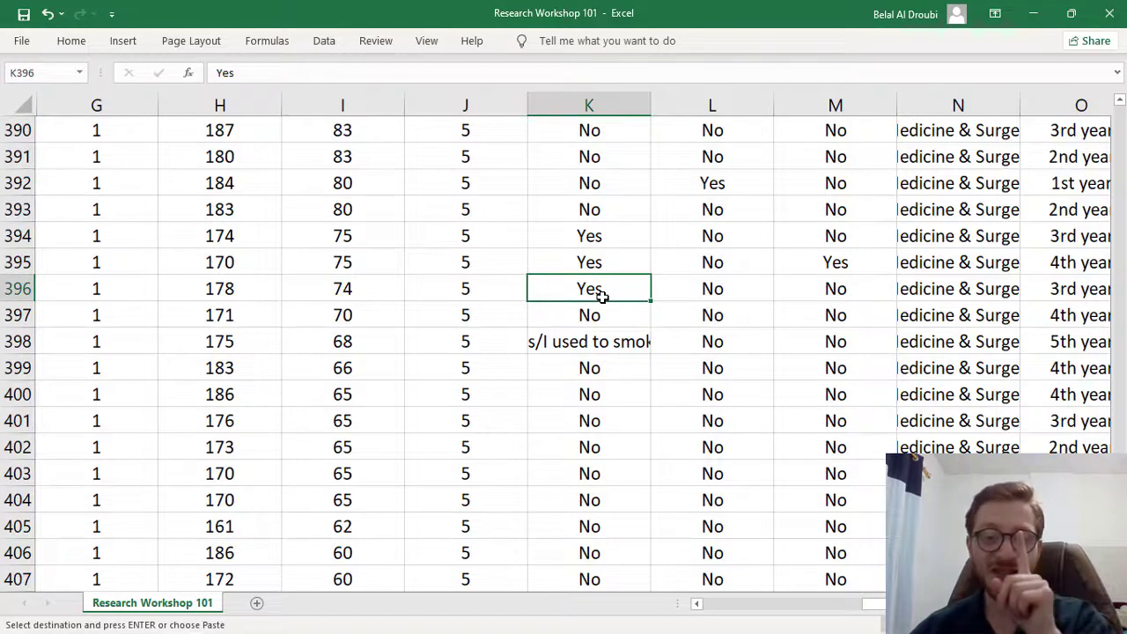
scroll(939, 280, up, 1)
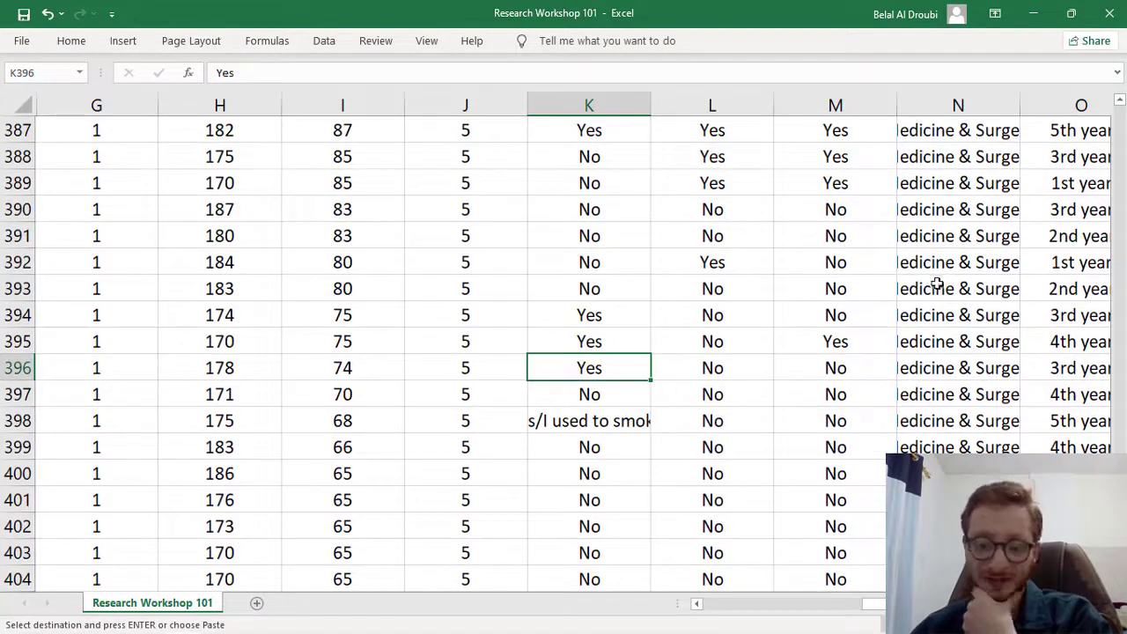
Undo both Replace All operations so Gender reads Female and Male again
key(ctrl+z)
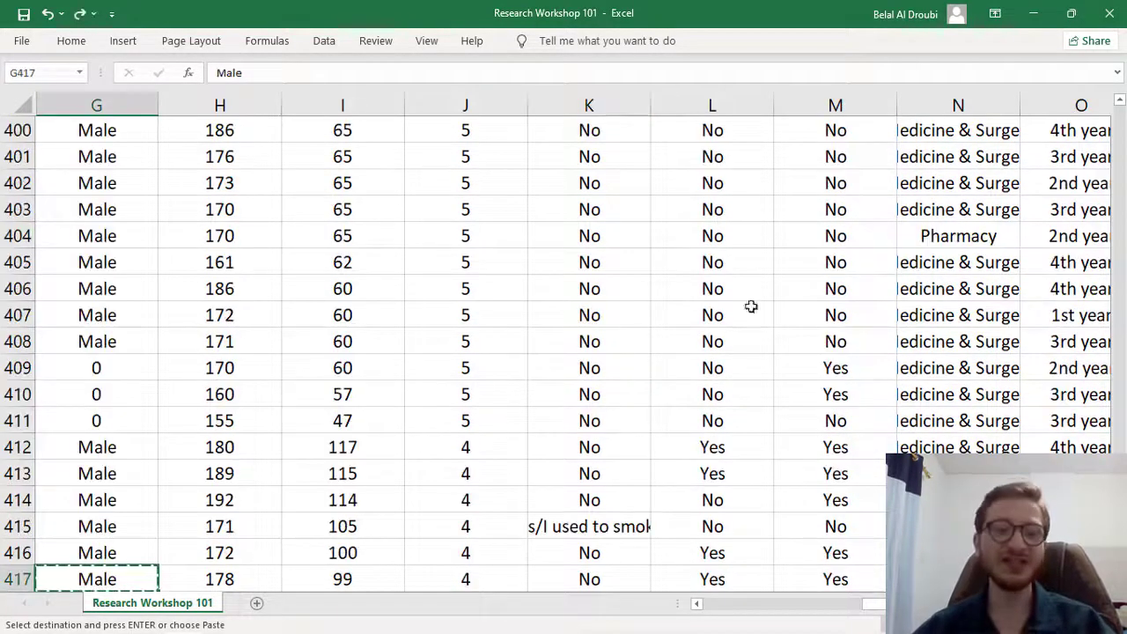
key(ctrl+Up)
scroll(621, 305, down, 1)
scroll(447, 321, down, 1)
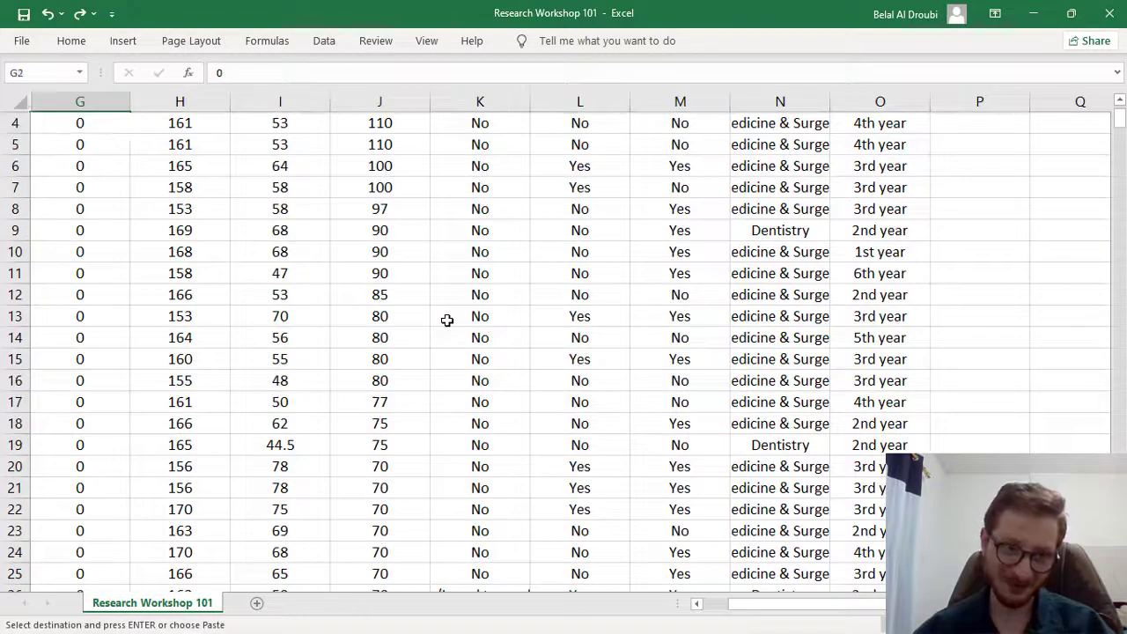
key(ctrl+z)
scroll(447, 320, up, 1)
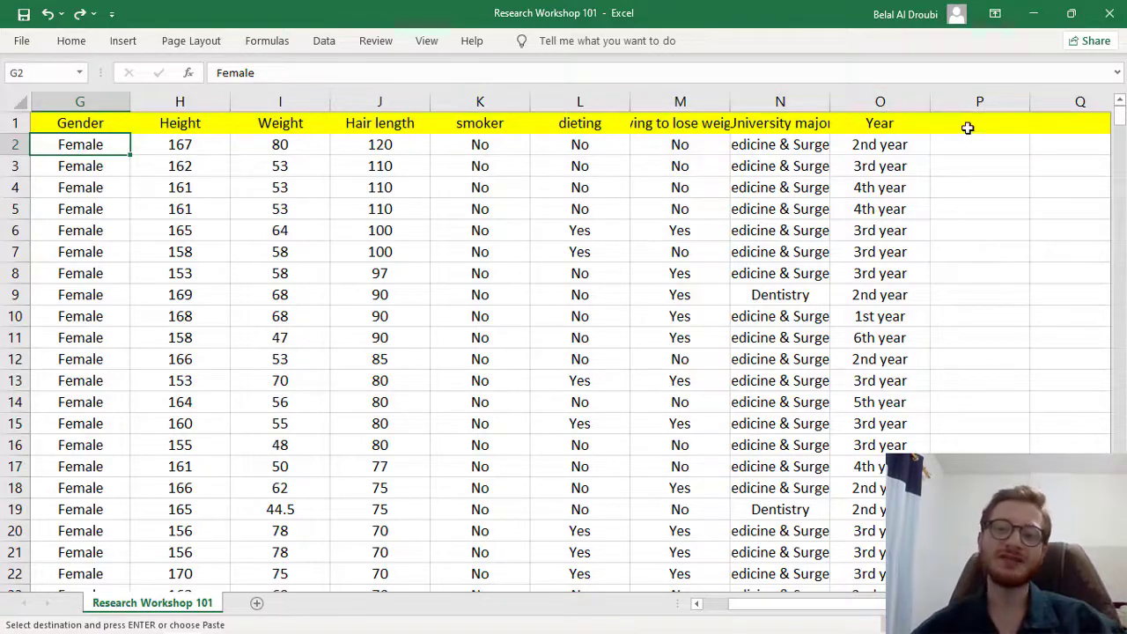
scroll(969, 153, down, 2)
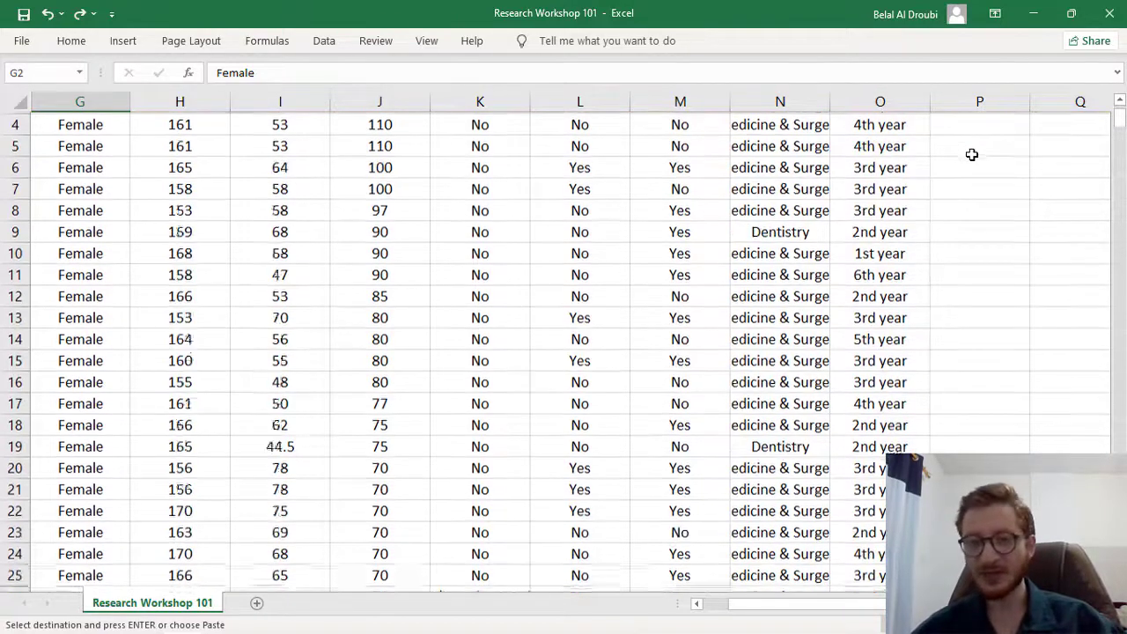
scroll(971, 154, up, 2)
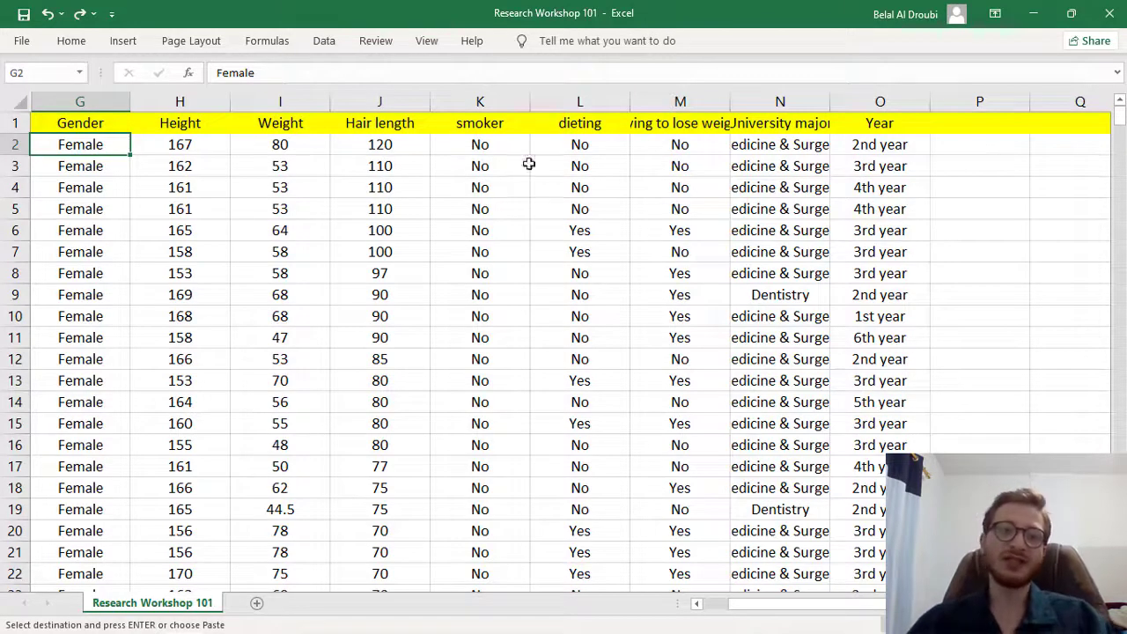
click(179, 146)
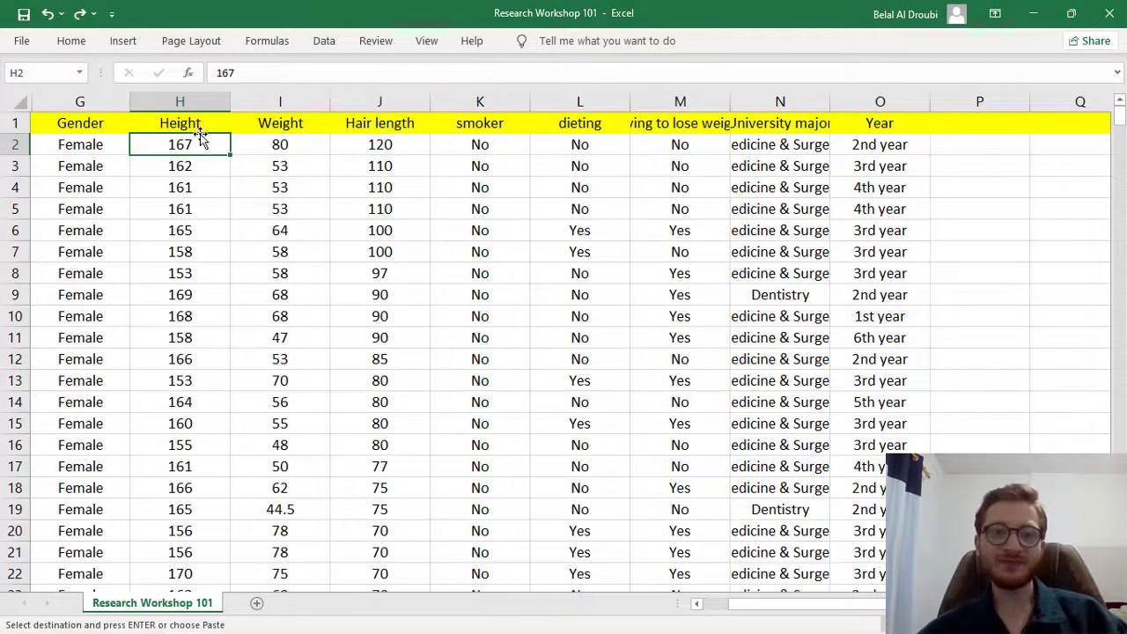
click(290, 148)
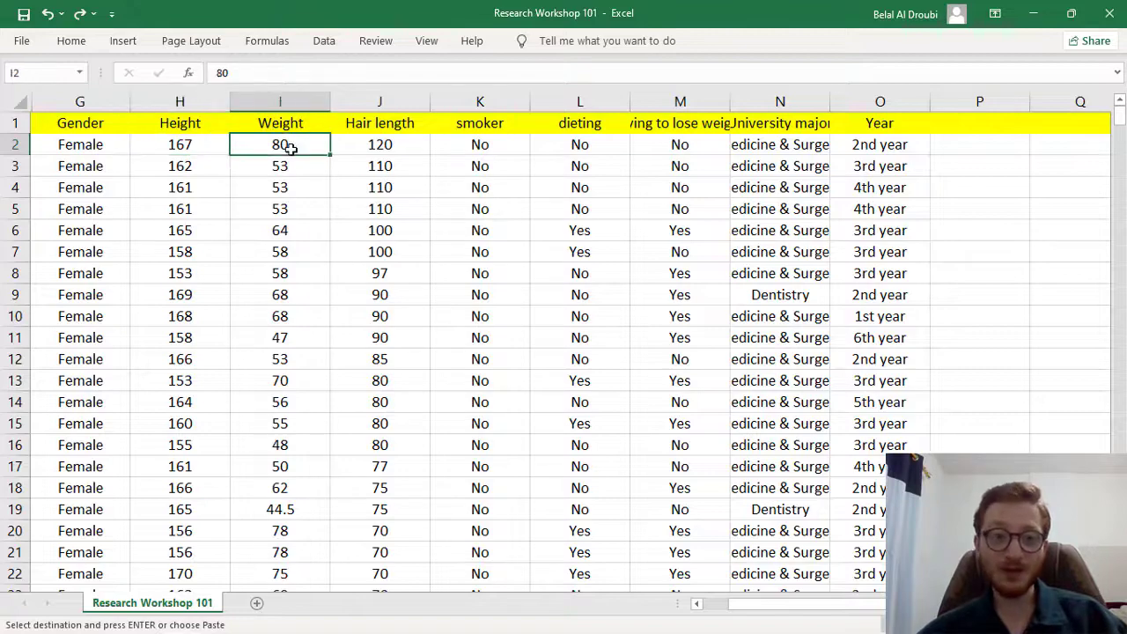
ctrl+scroll(291, 148, up, 2)
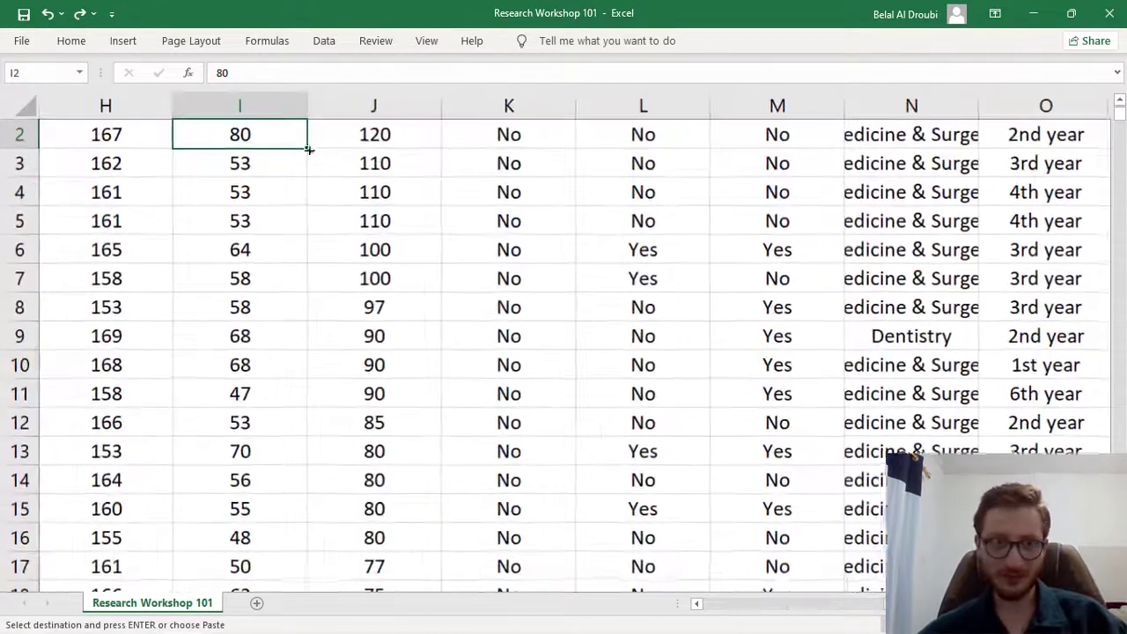
scroll(272, 150, up, 1)
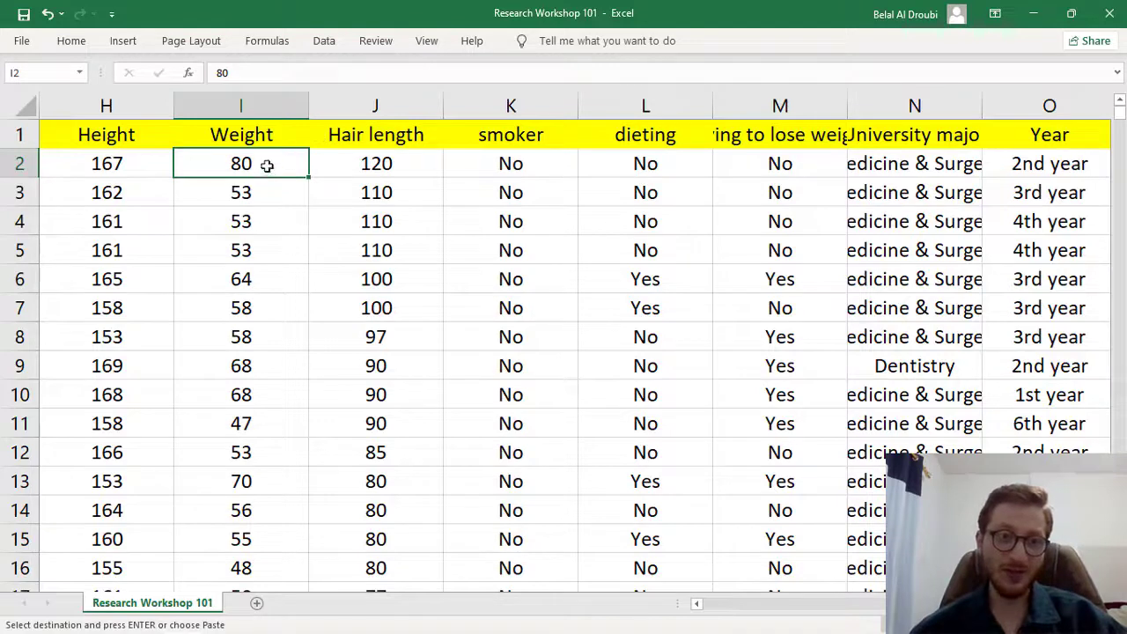
drag(267, 166, 252, 424)
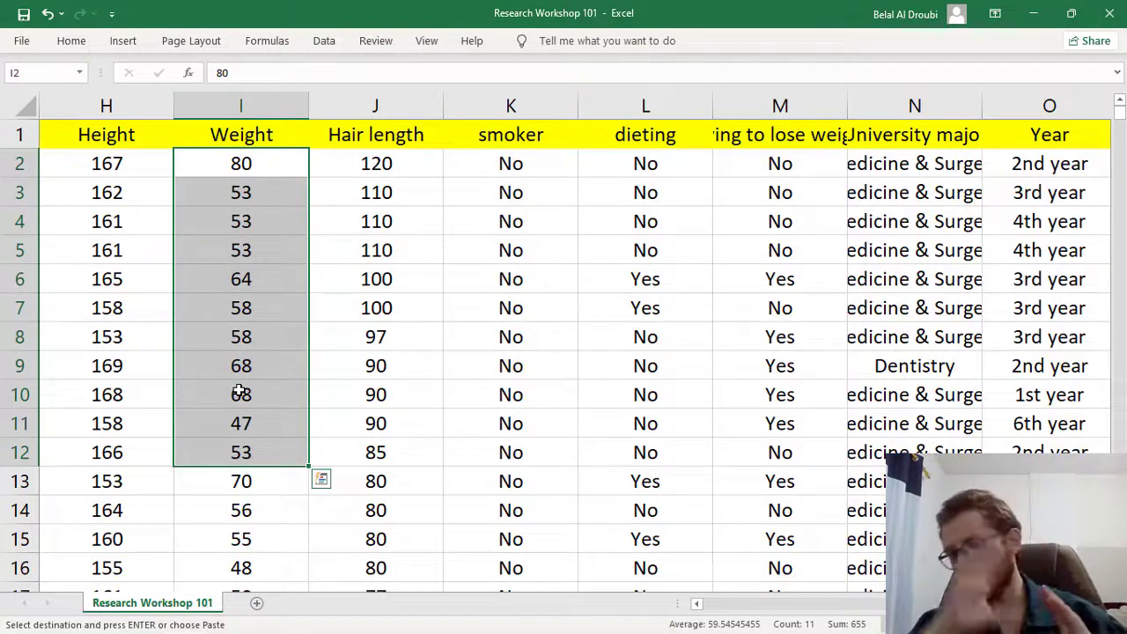
scroll(205, 230, down, 1)
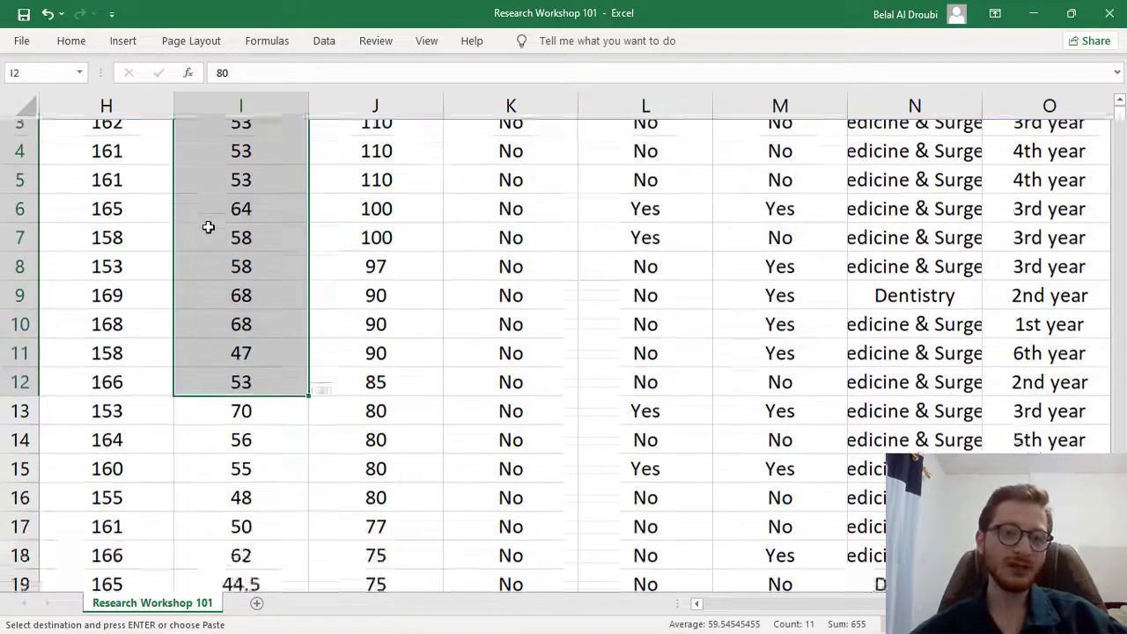
scroll(207, 228, up, 1)
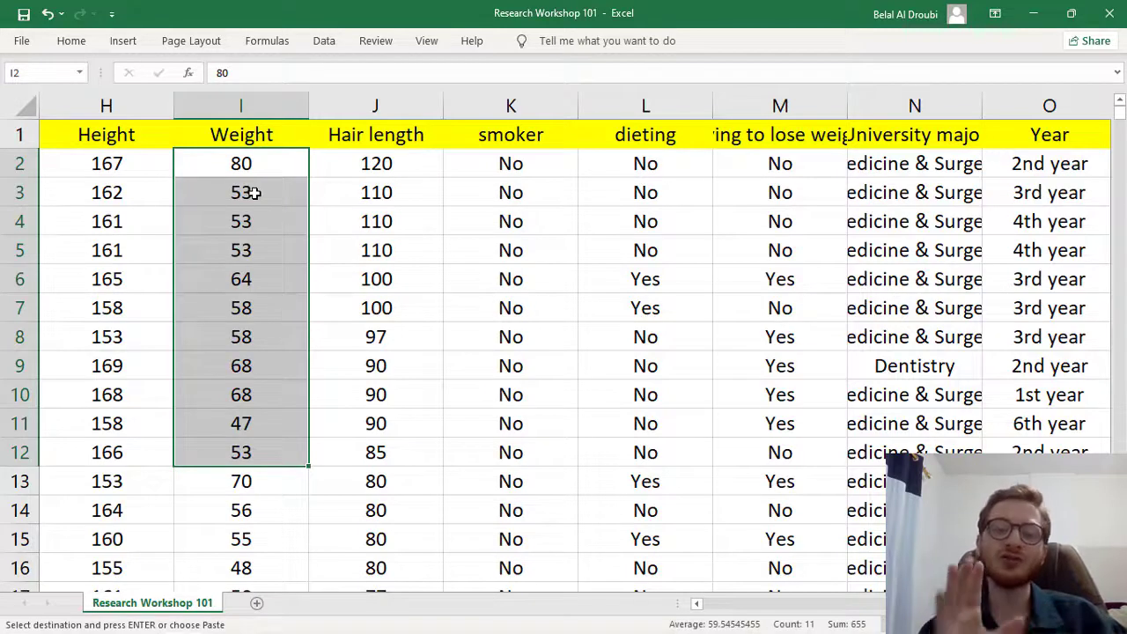
click(262, 172)
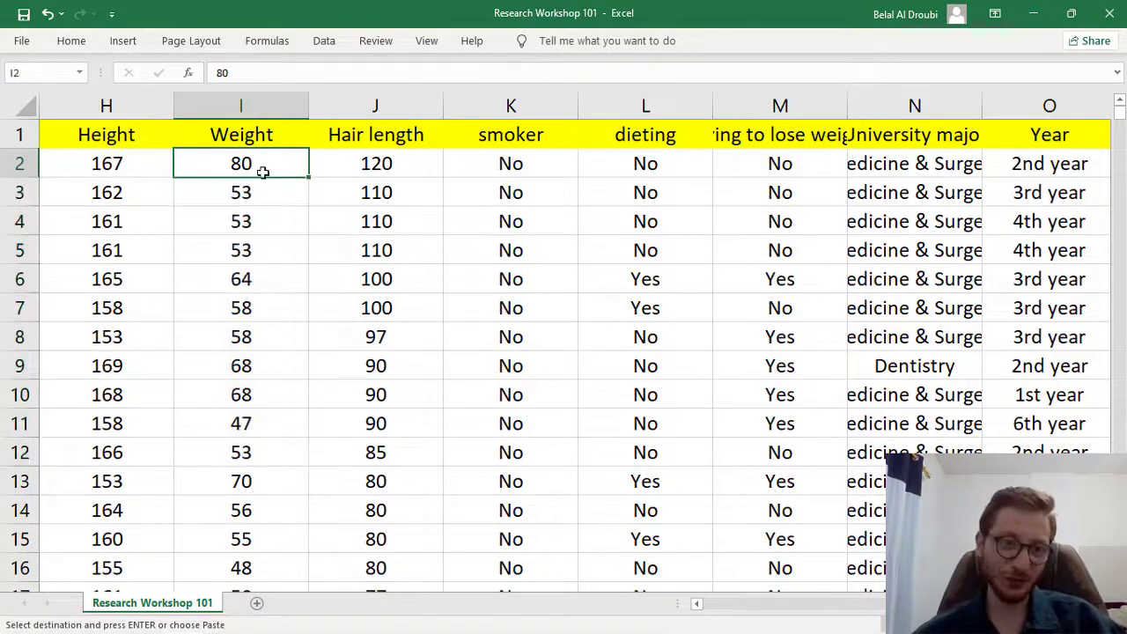
click(255, 195)
click(249, 276)
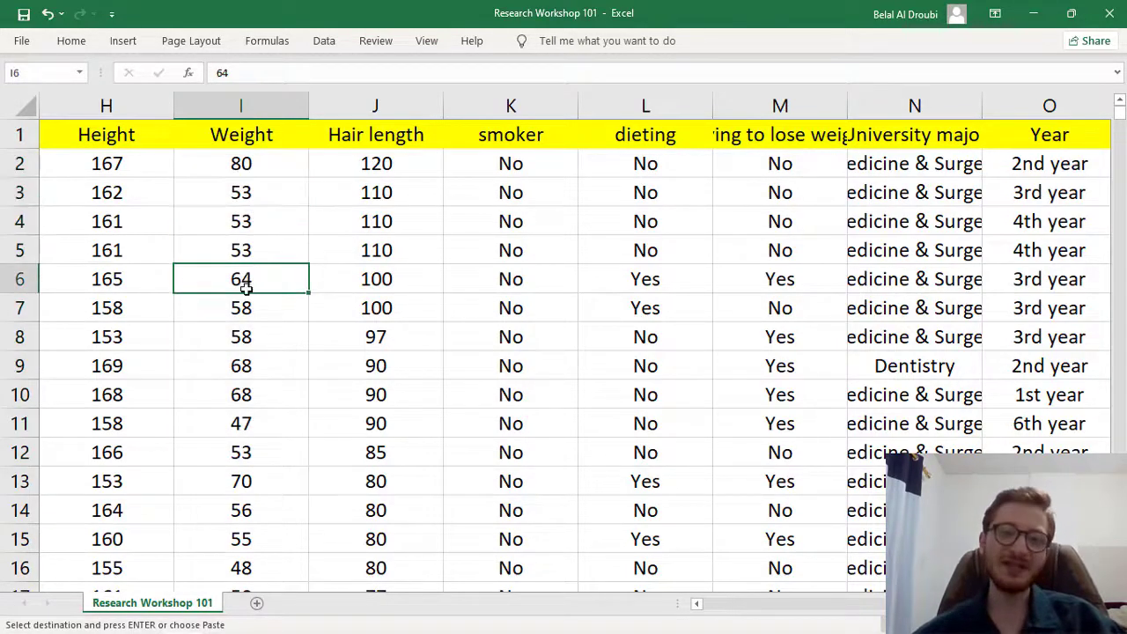
click(263, 167)
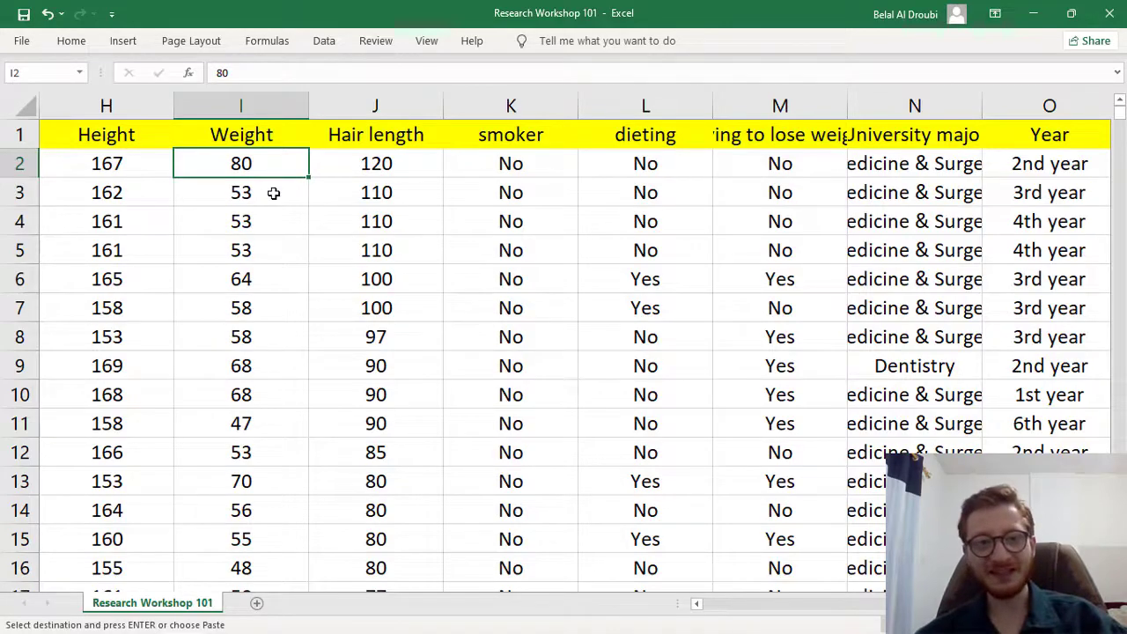
scroll(318, 189, right, 3)
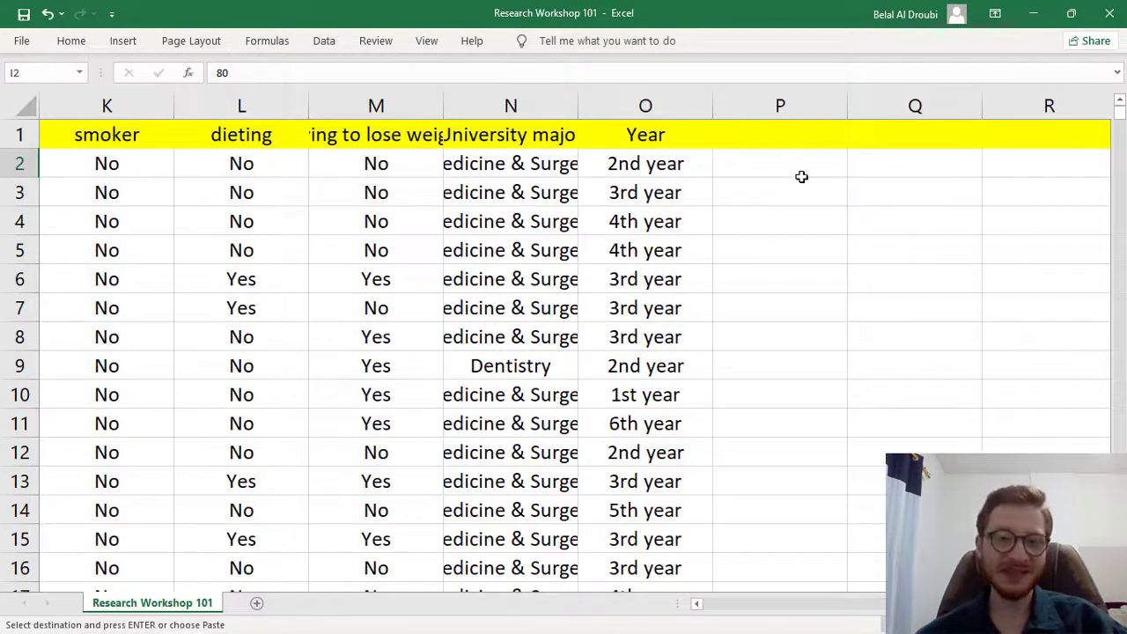
scroll(704, 174, left, 3)
scroll(448, 150, down, 2)
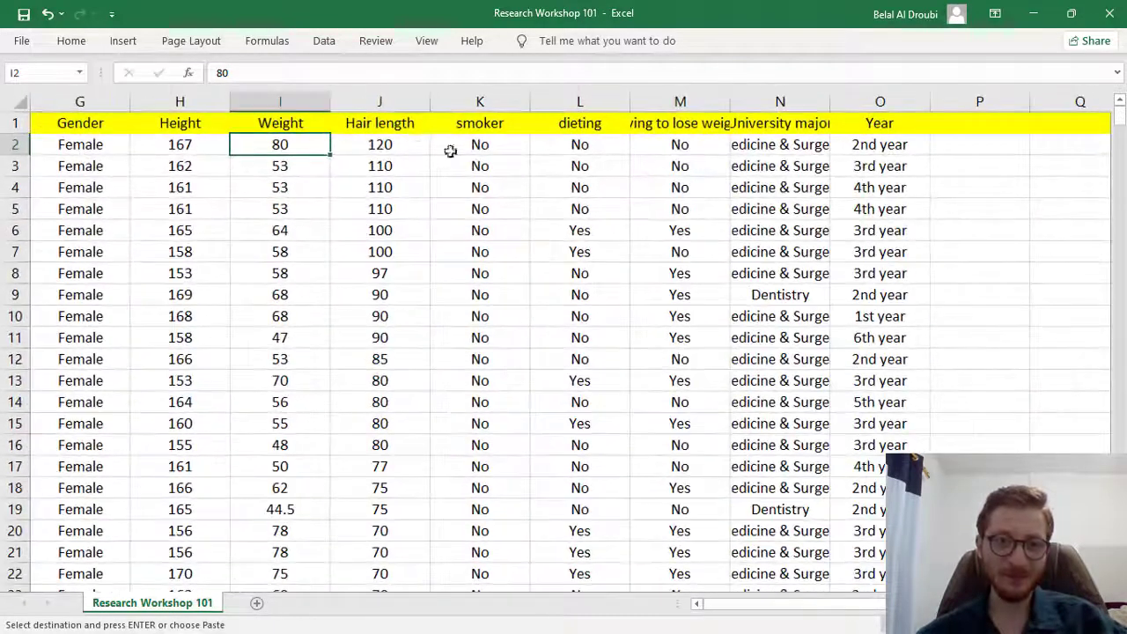
Select the Weight column and try its context menu, cancelling a stray entry in P4
click(258, 100)
right_click(261, 103)
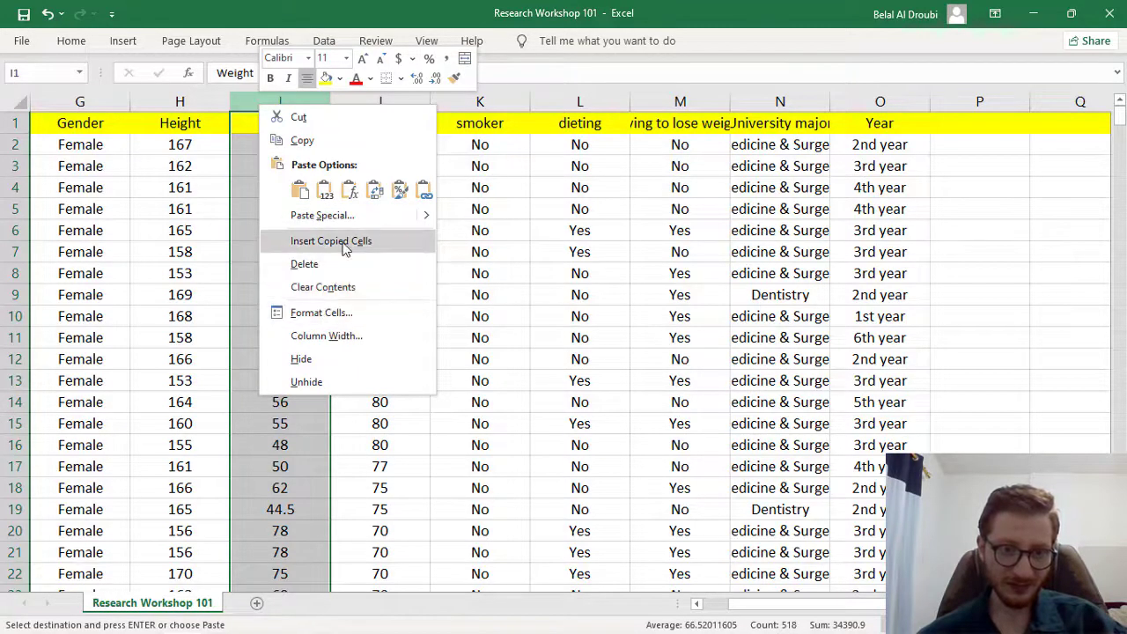
key(Escape)
right_click(251, 104)
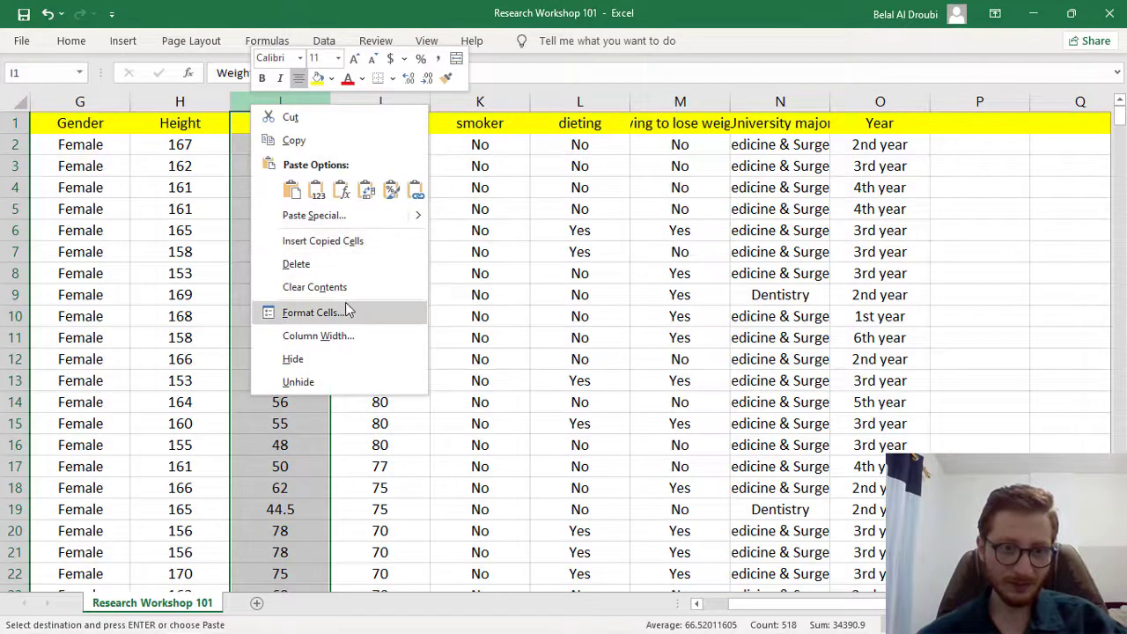
key(Escape)
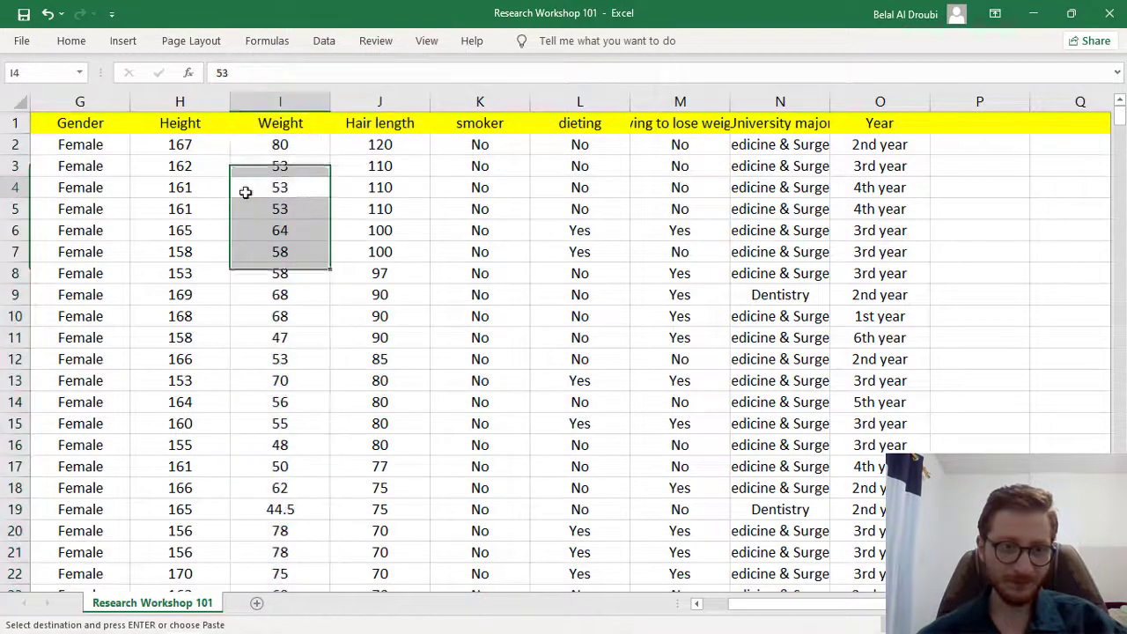
click(244, 187)
right_click(239, 104)
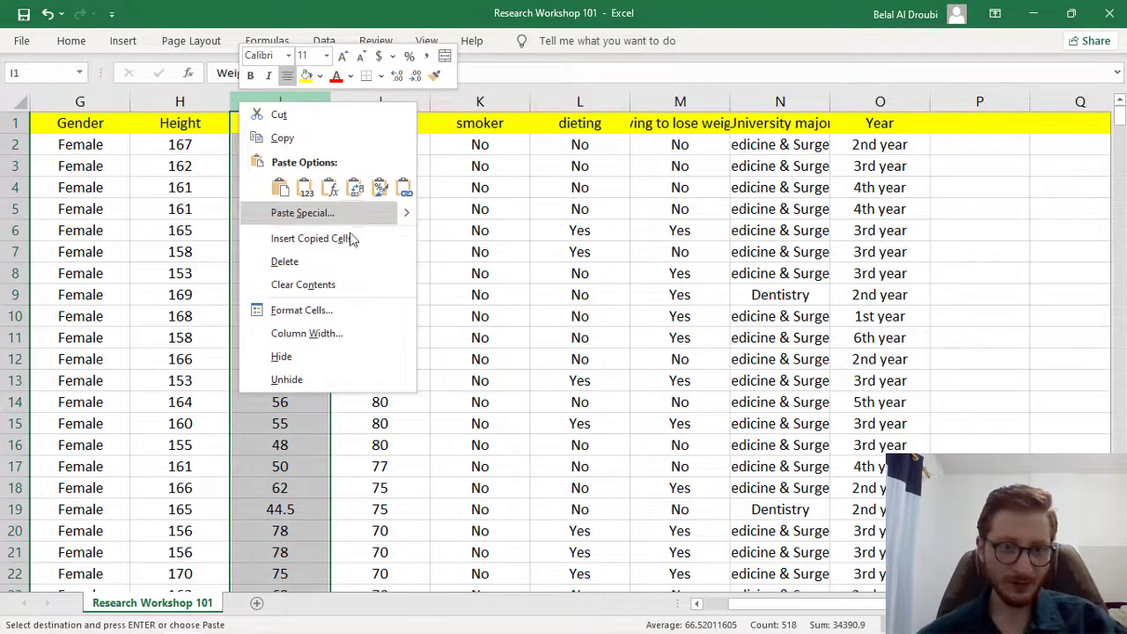
click(351, 239)
click(994, 185)
text(s)
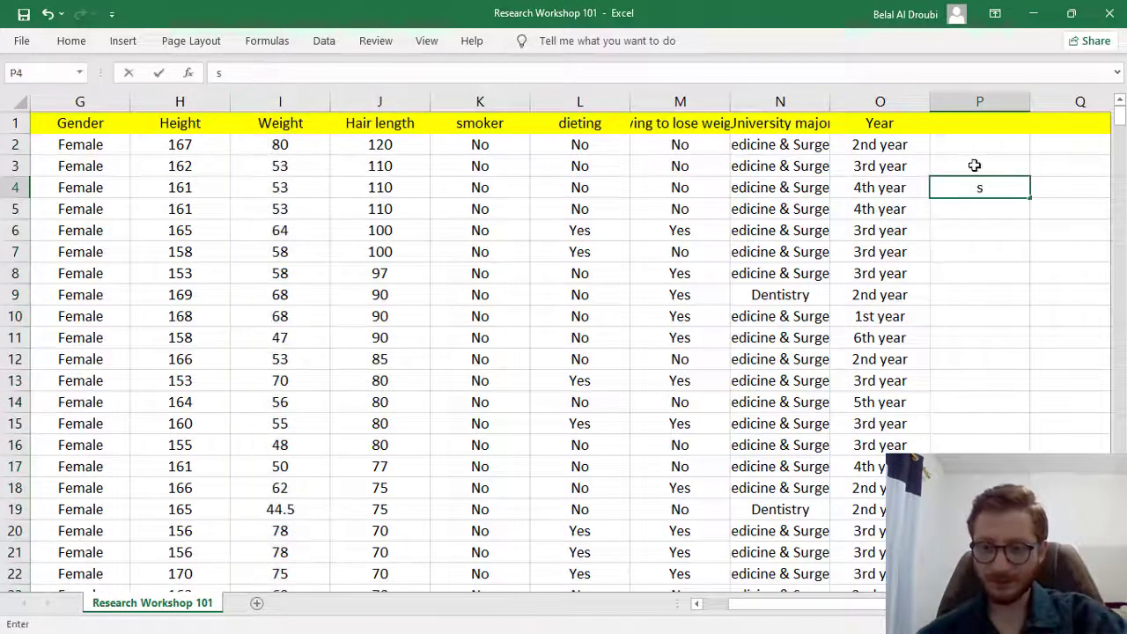
key(Escape)
Insert an empty column before Weight and select its first data cell
right_click(273, 102)
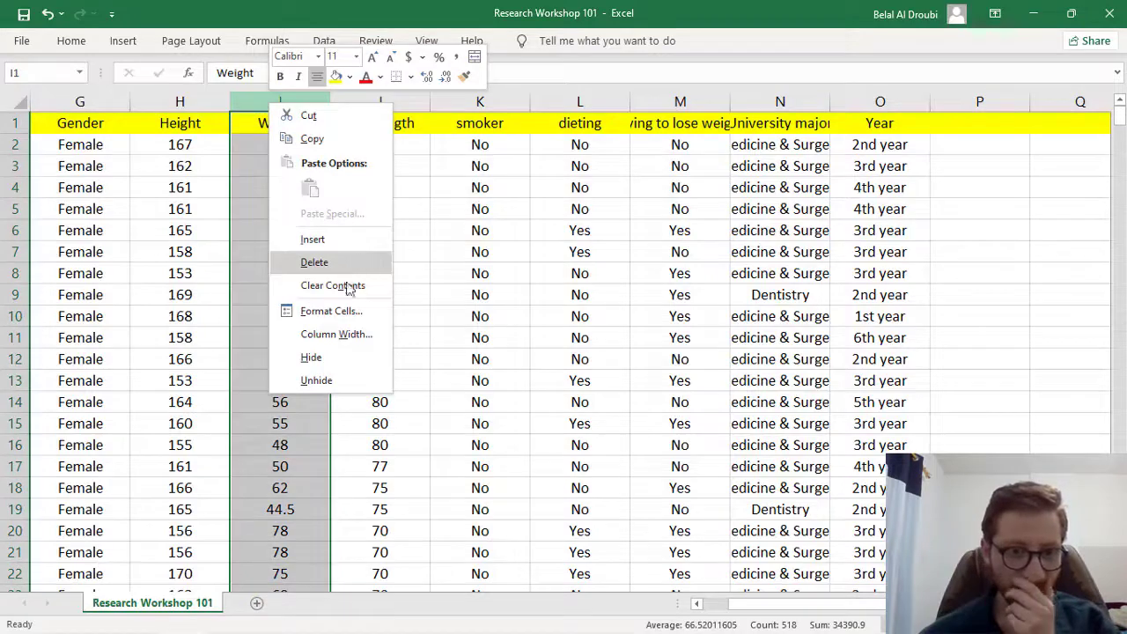
click(351, 240)
click(286, 144)
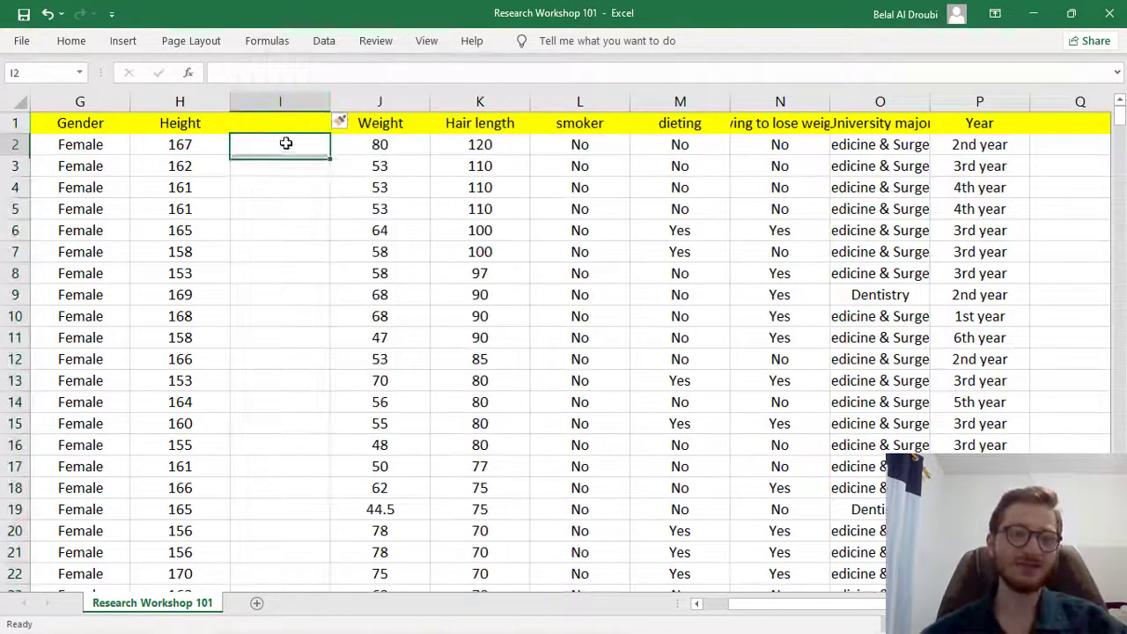
scroll(260, 126, up, 1)
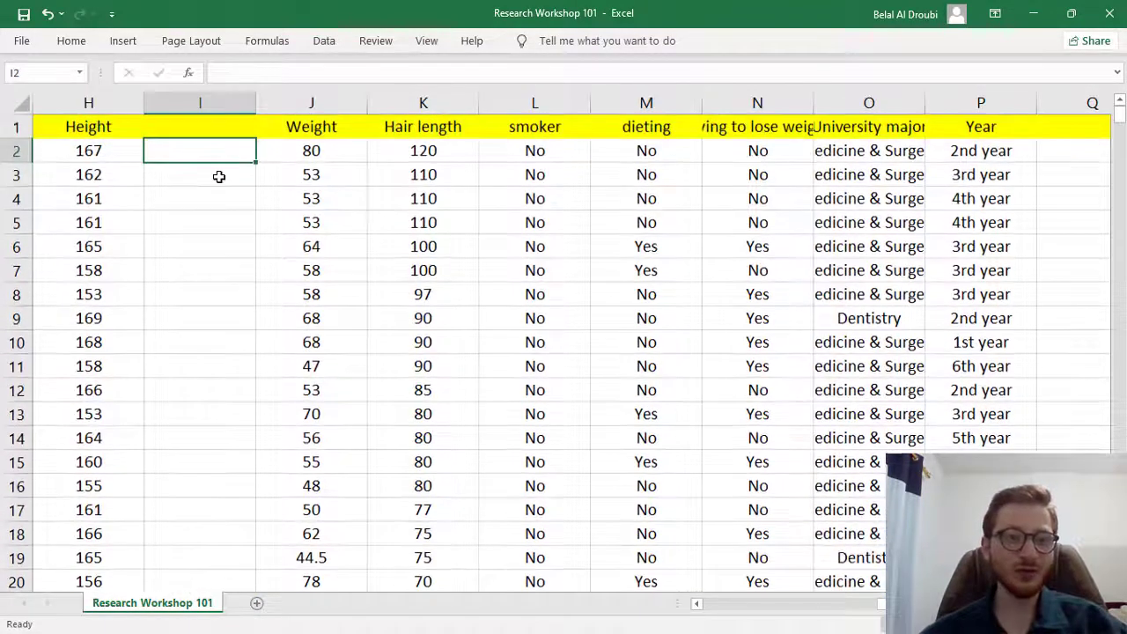
Enter the header 'more than 80 kg ?' in I1 and widen column I to fit it
click(310, 127)
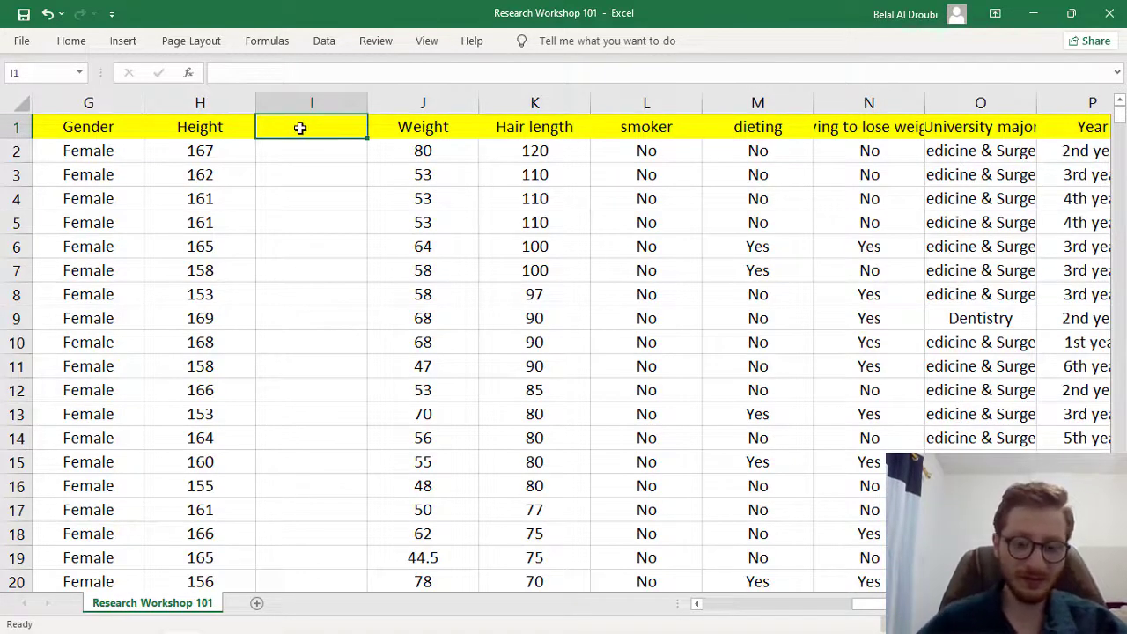
text(more)
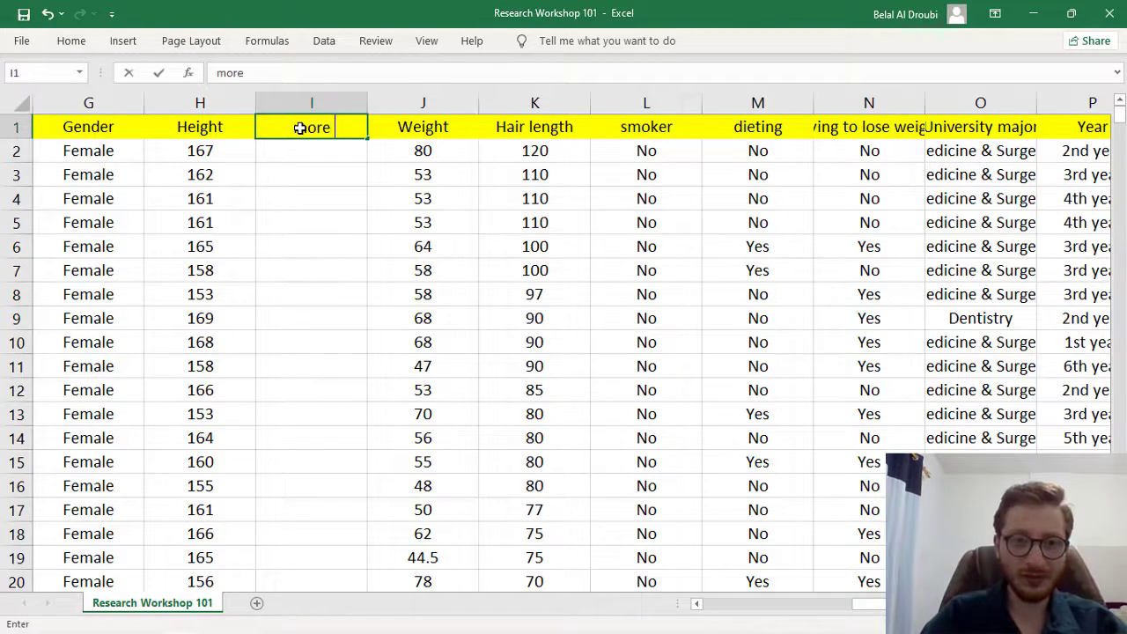
text( than80)
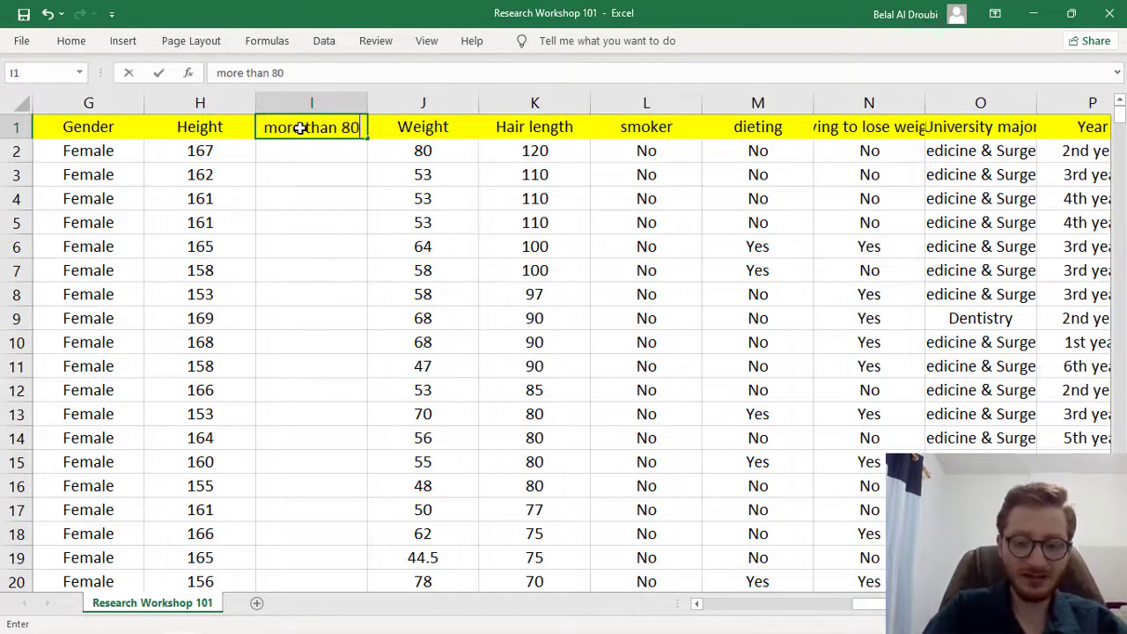
text( kg ?)
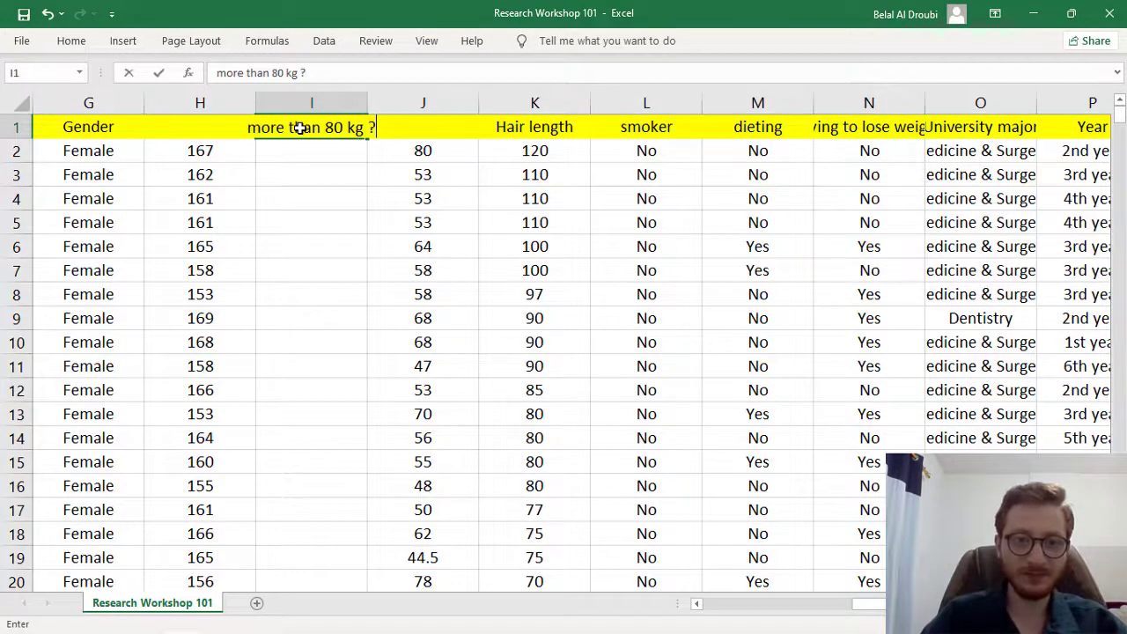
key(BackSpace)
key(BackSpace)
key(Return)
drag(367, 98, 489, 98)
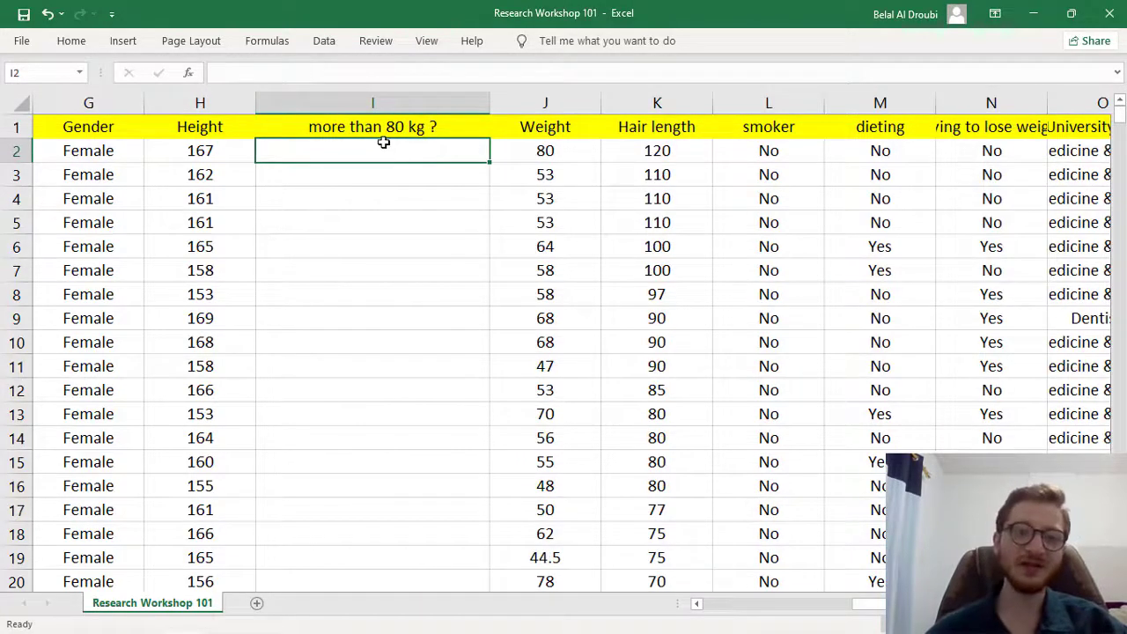
Select the Height header and turn on Data > Filter for the header row
click(236, 128)
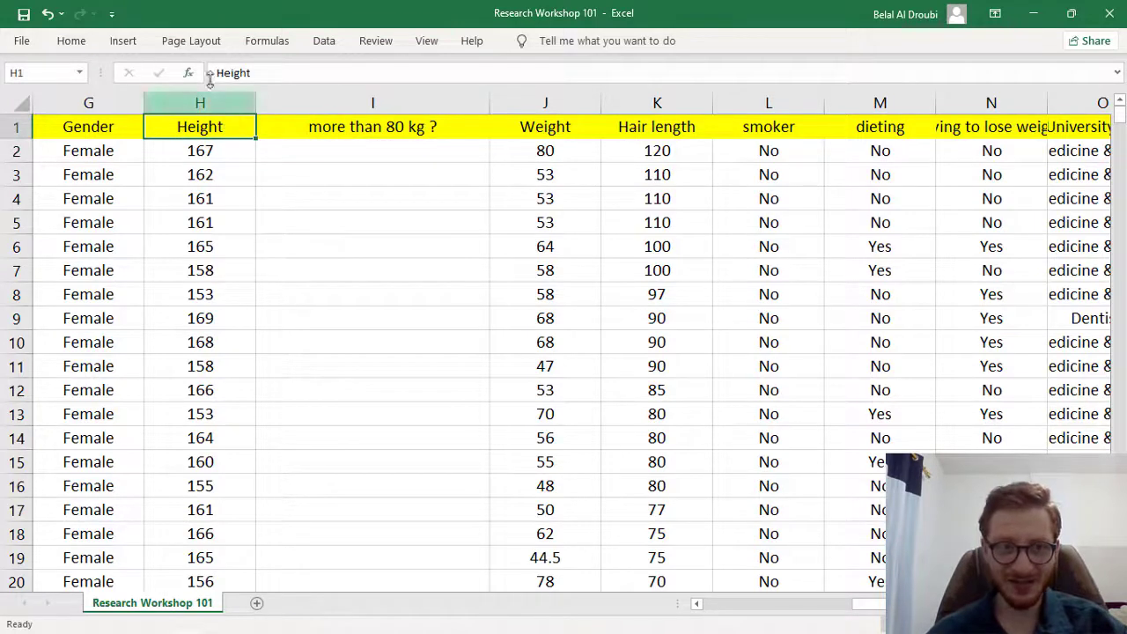
click(74, 45)
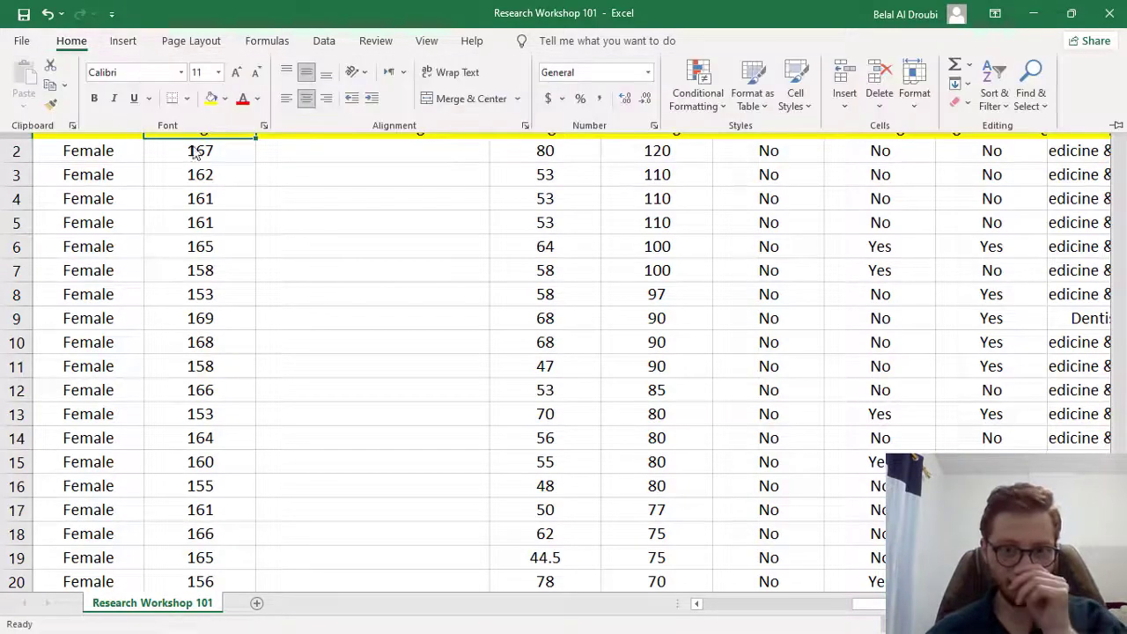
click(183, 219)
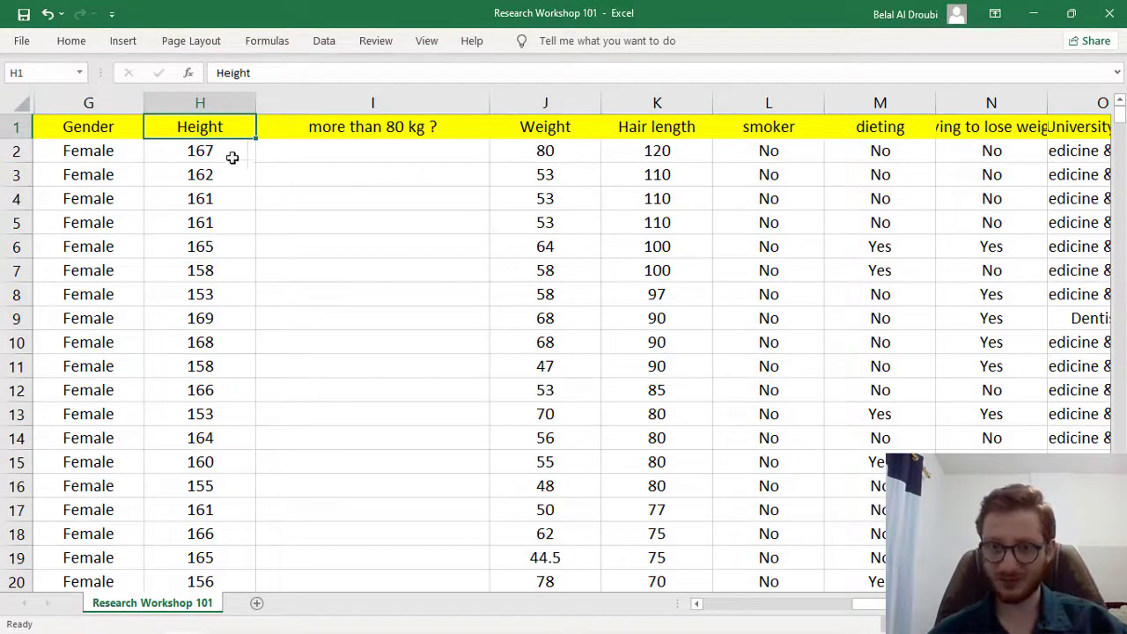
scroll(232, 141, down, 2)
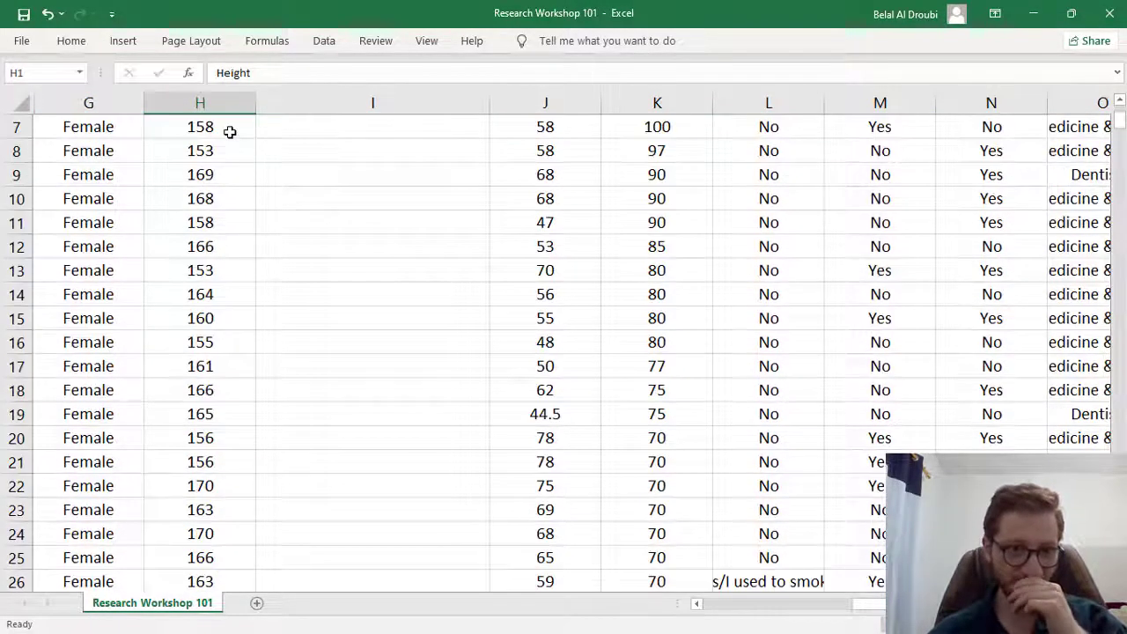
scroll(229, 131, up, 2)
right_click(198, 103)
key(Escape)
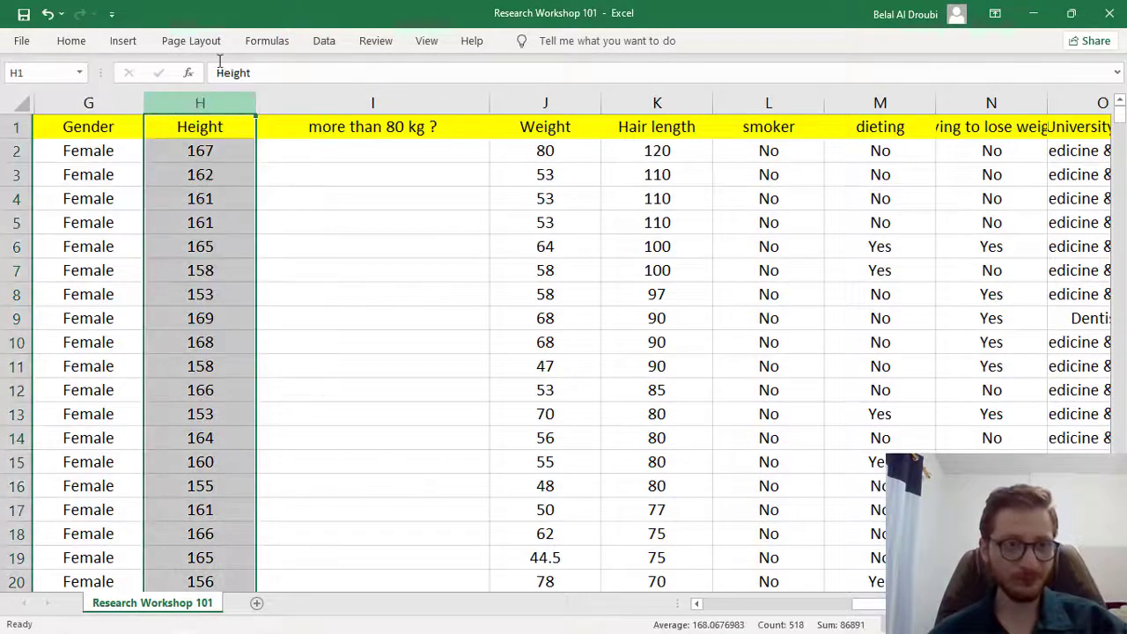
click(323, 44)
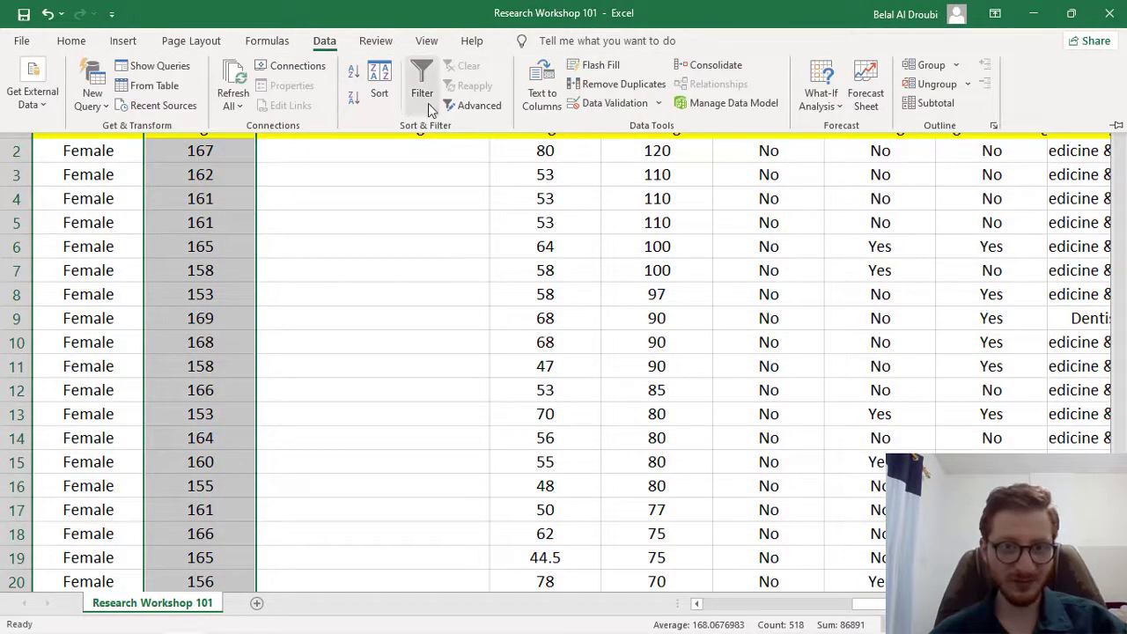
click(428, 103)
Sort Height largest to smallest with the selection expanded, then undo the sort
click(247, 129)
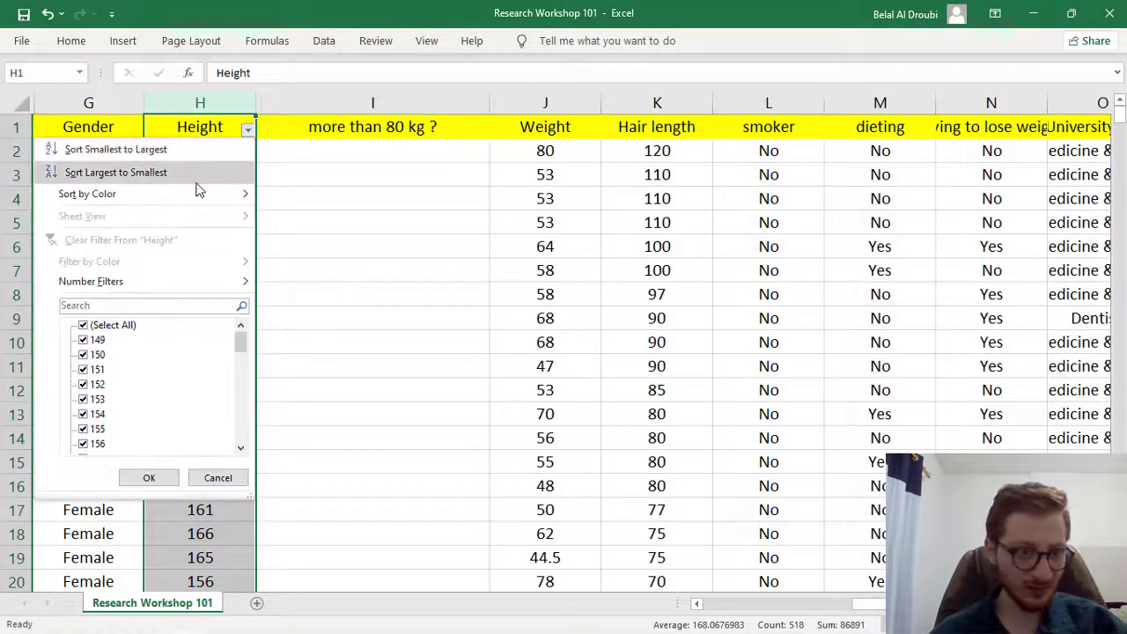
mouse_move(195, 195)
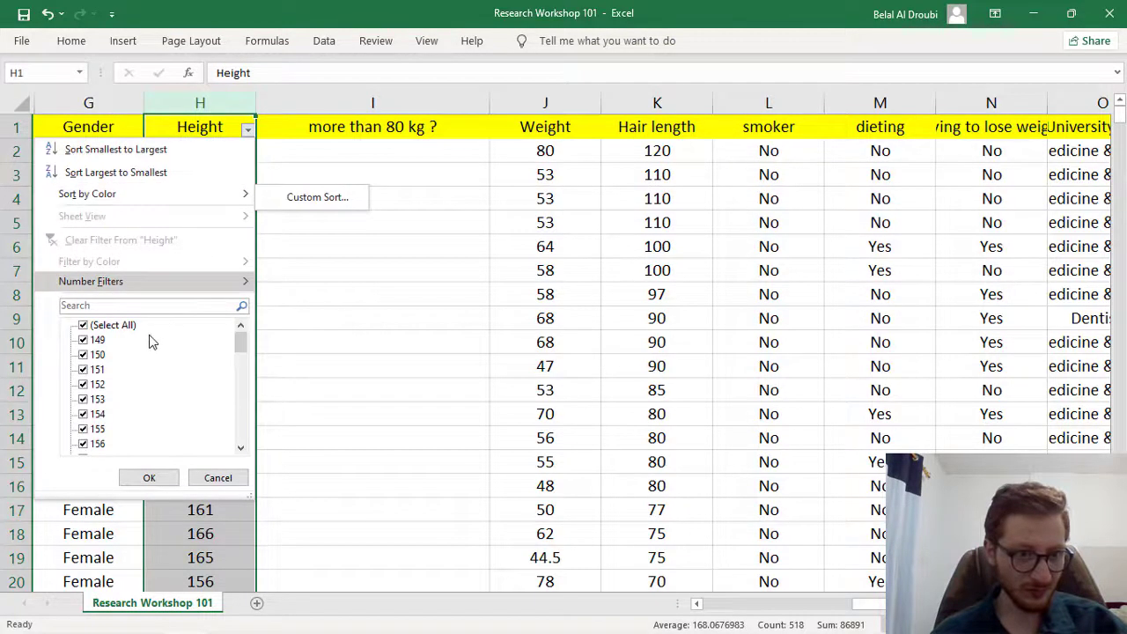
click(159, 172)
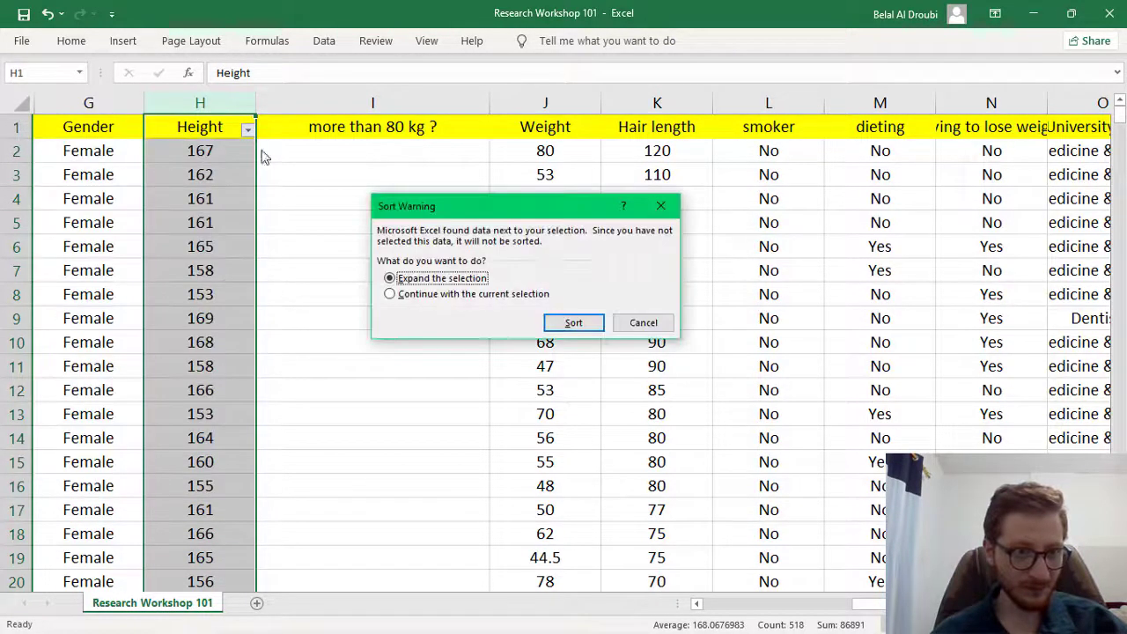
click(585, 325)
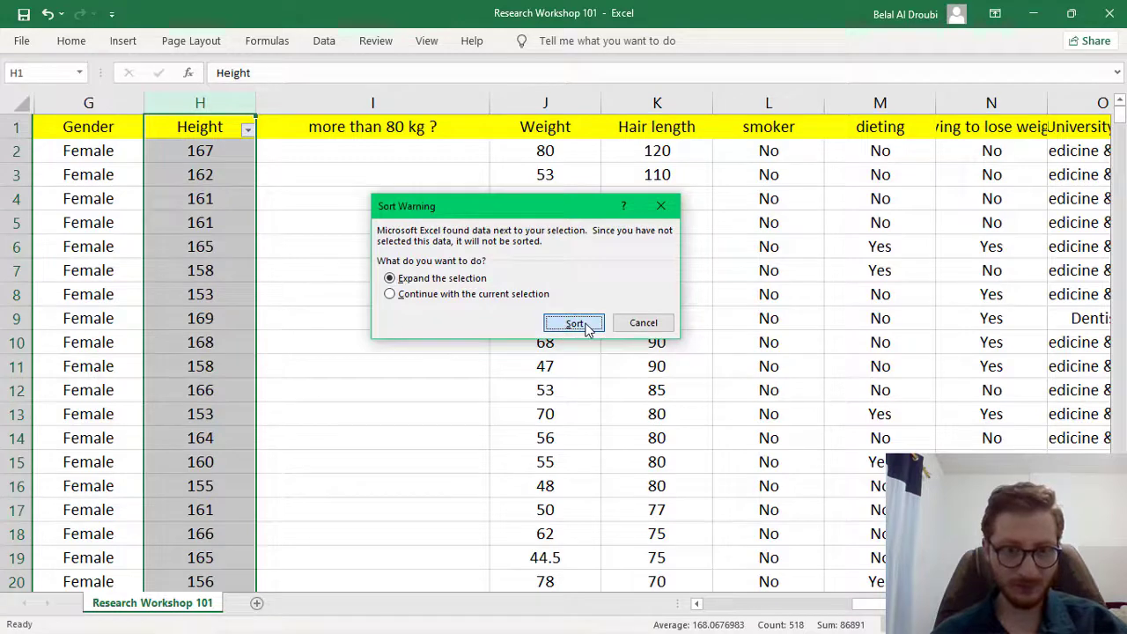
click(585, 325)
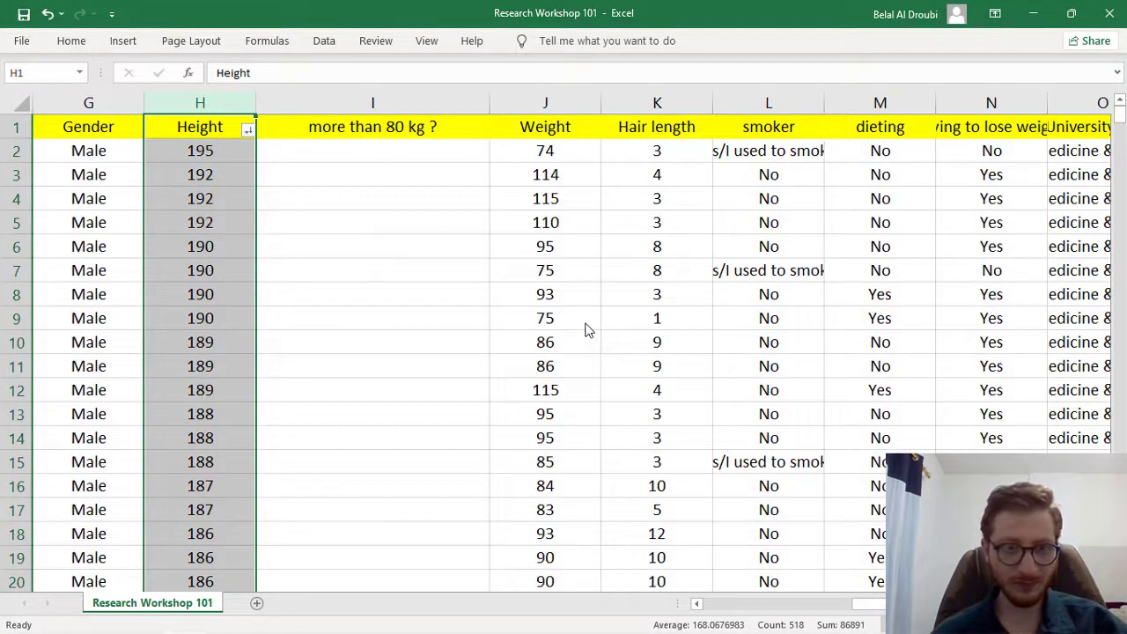
key(ctrl+z)
Begin an IF formula in the new column, then cancel the unfinished attempt
click(302, 270)
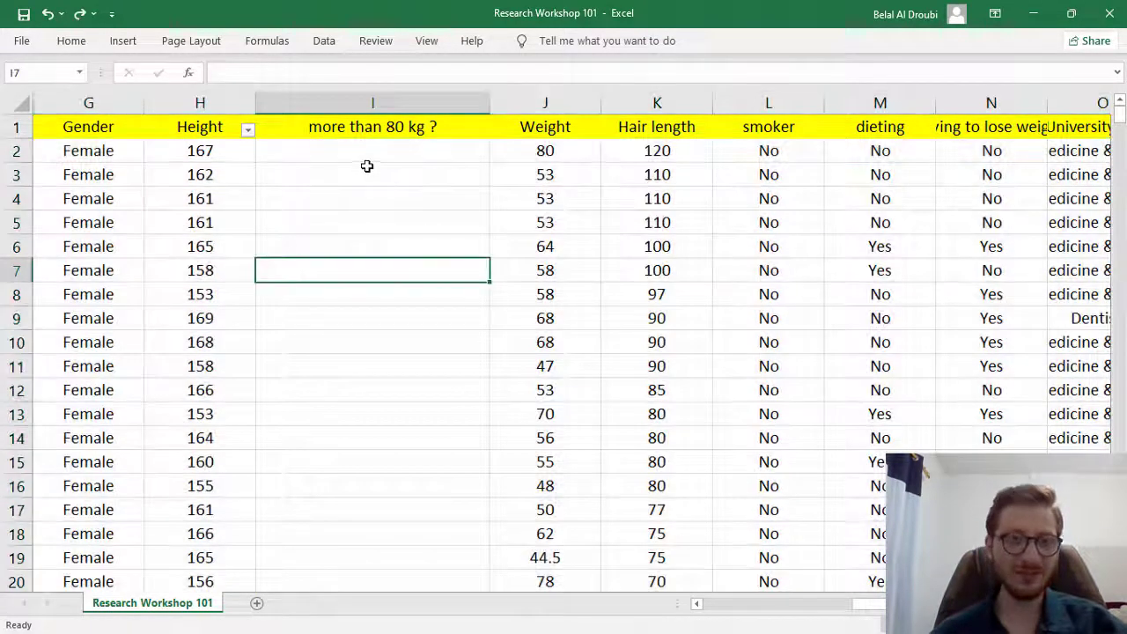
click(367, 168)
click(375, 147)
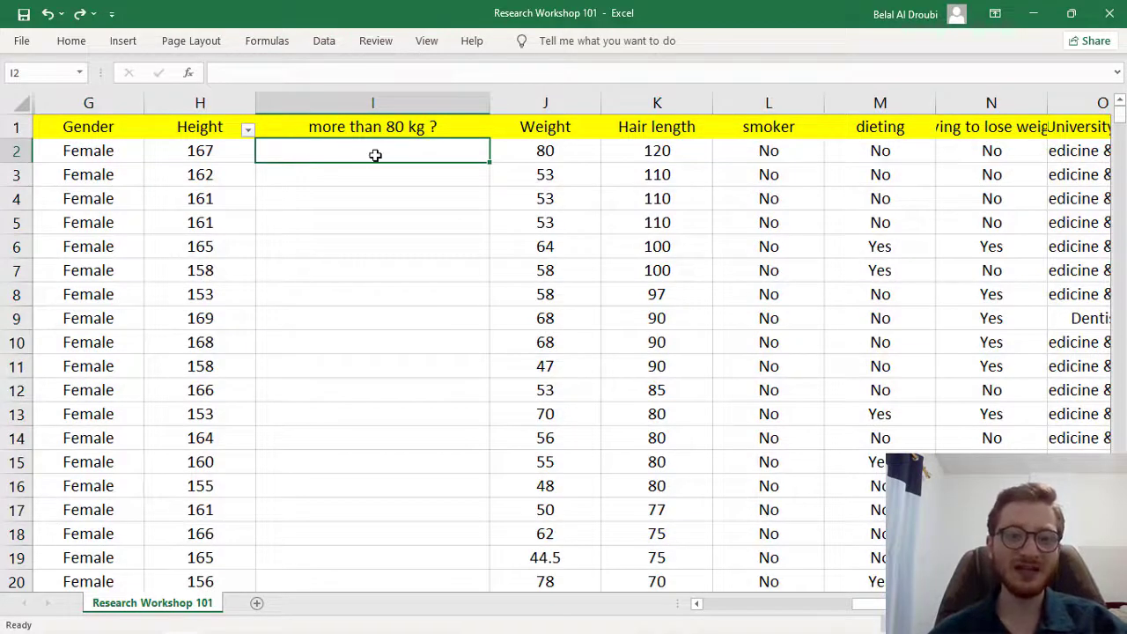
text(if)
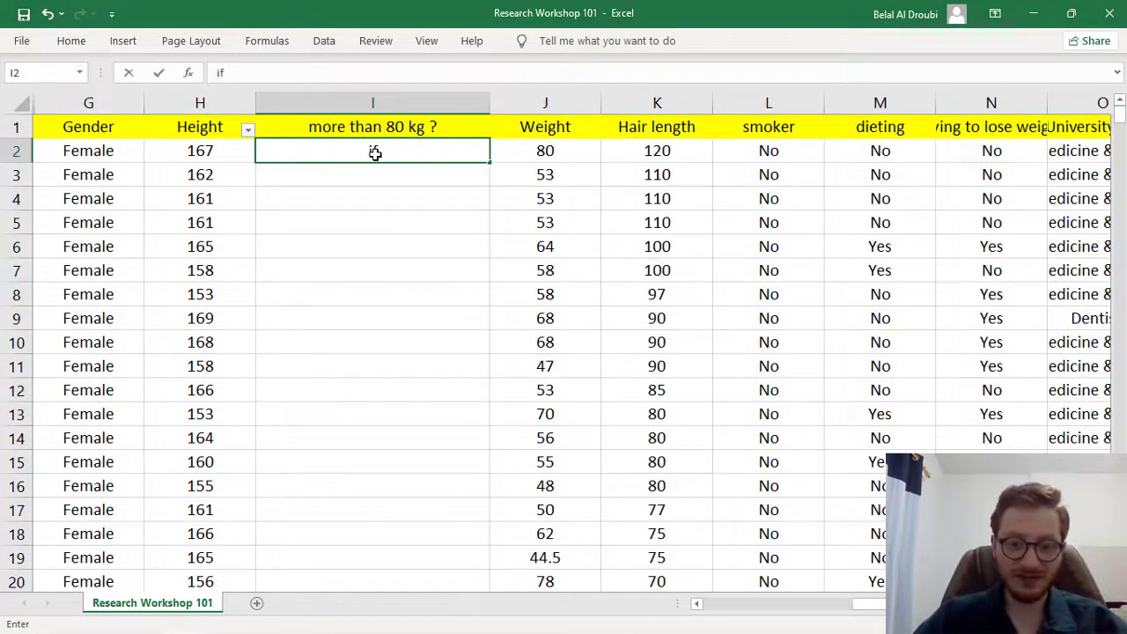
text(if)
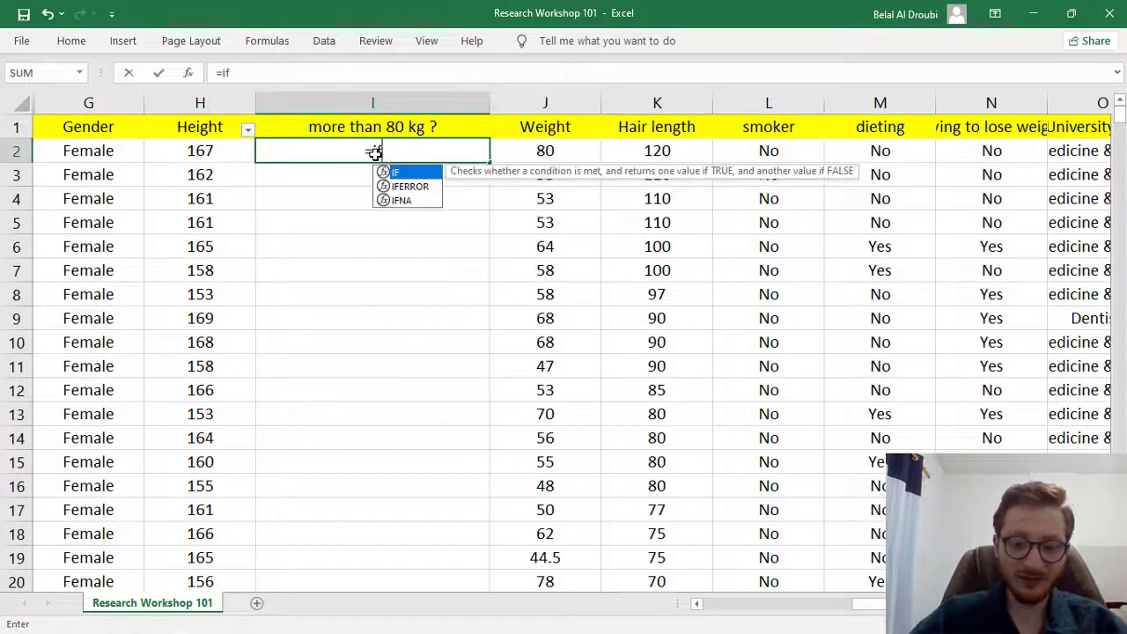
text(()
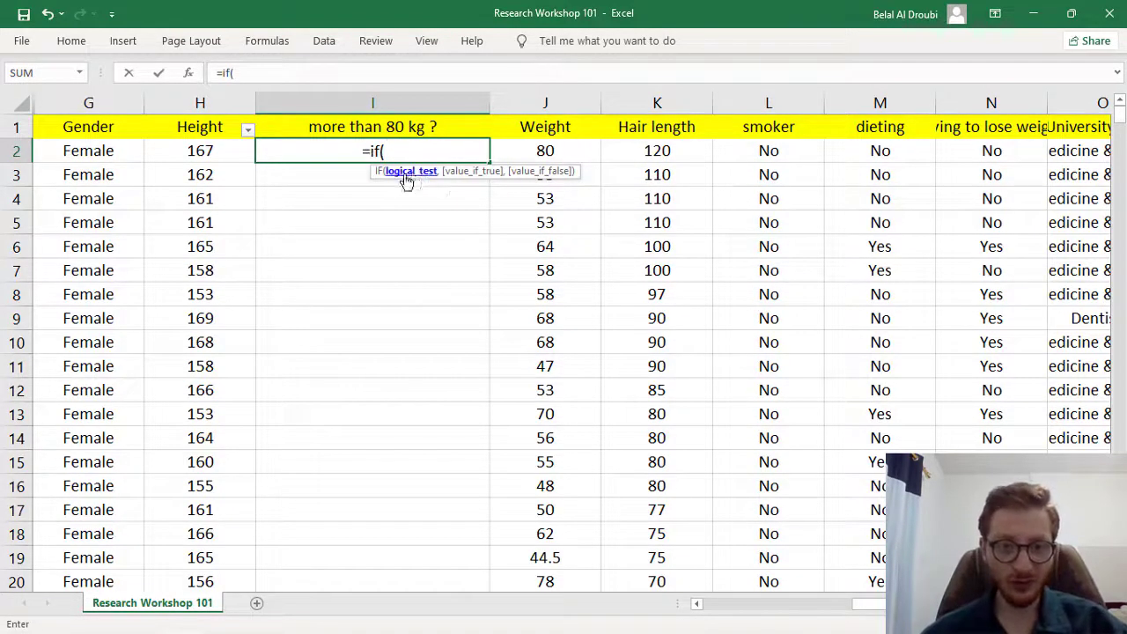
click(421, 201)
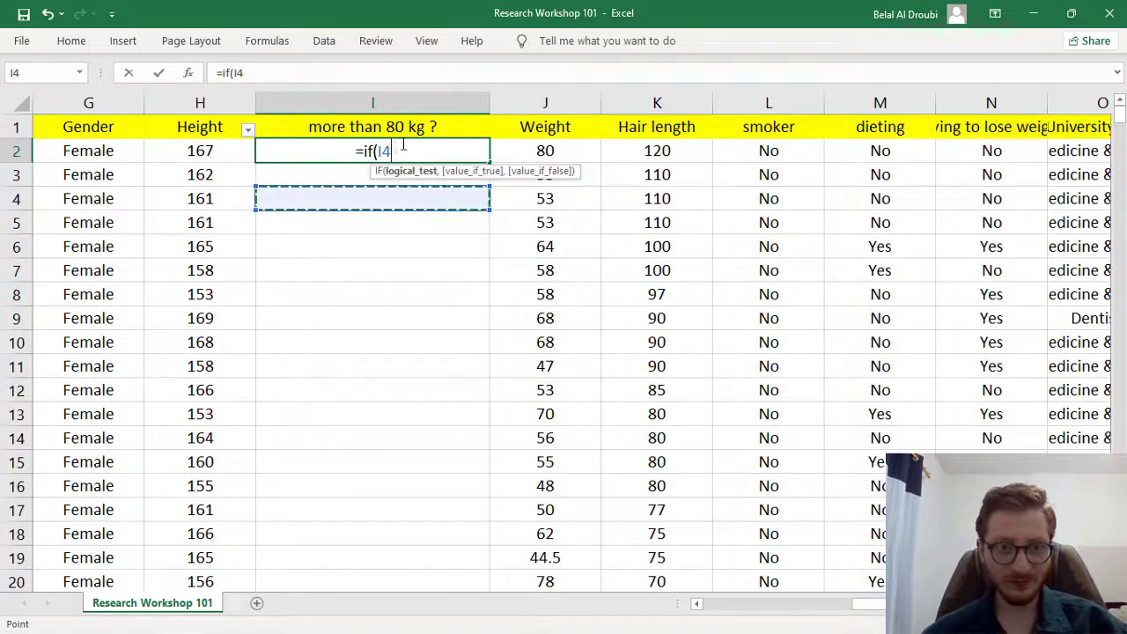
key(Escape)
click(420, 171)
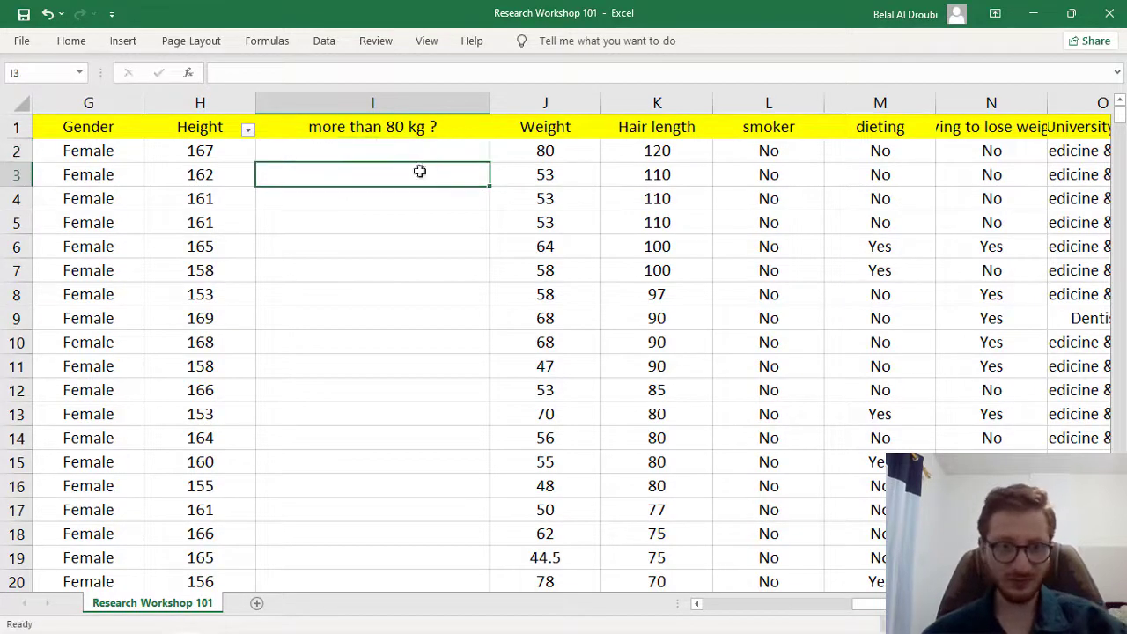
ctrl+scroll(420, 170, up, 4)
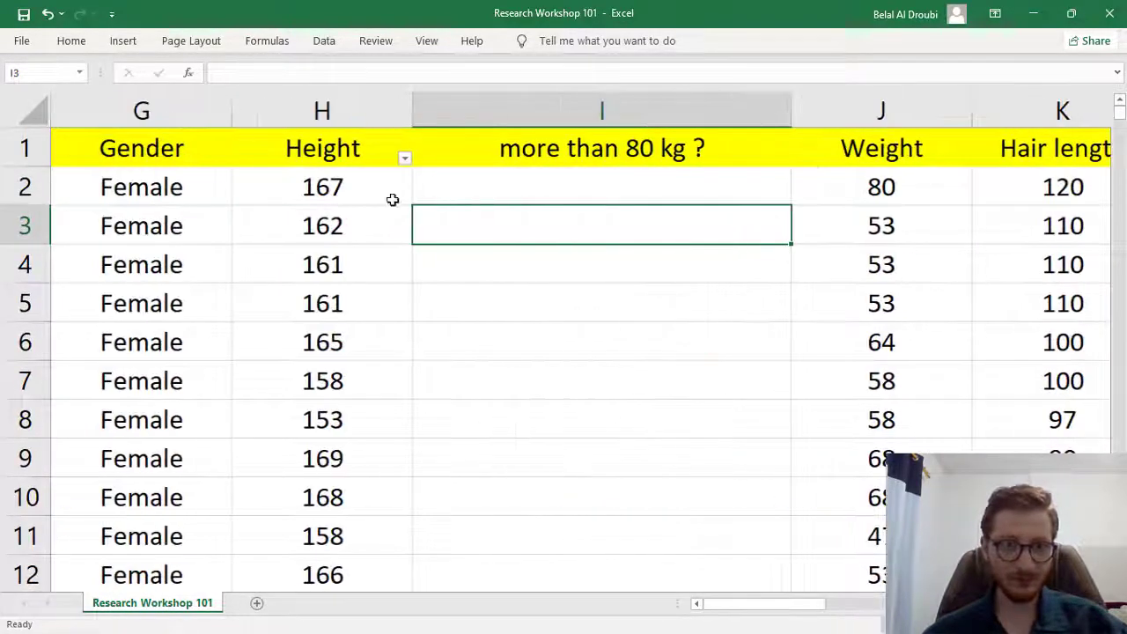
Enter =IF(H2>80, 1, 0) in cell I2
click(488, 169)
text(=if)
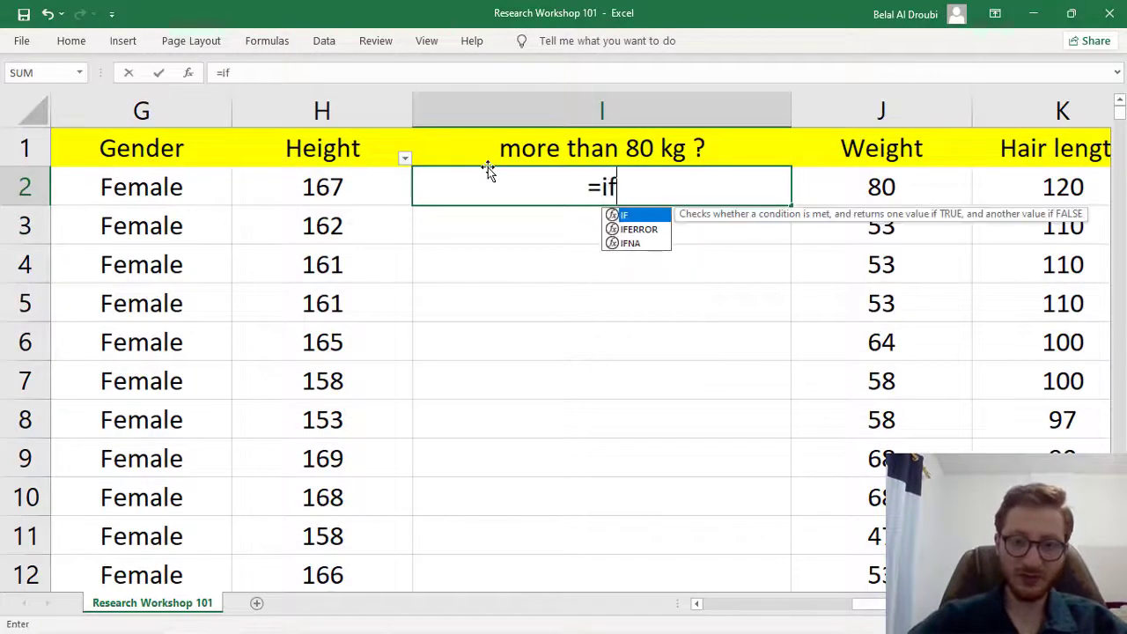
text(()
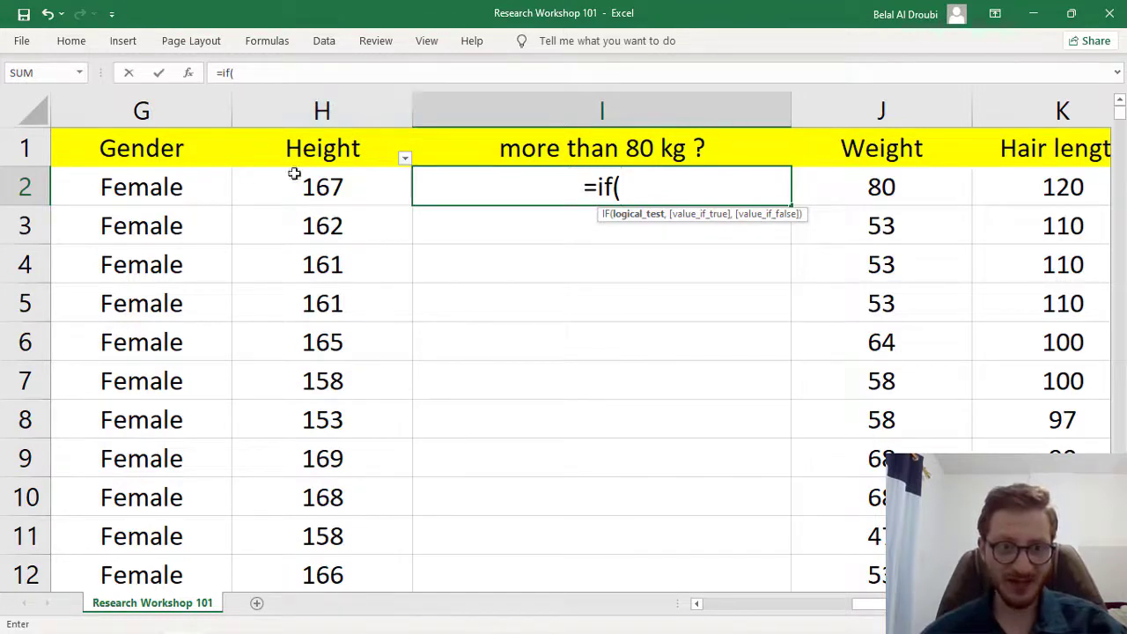
text(h2)
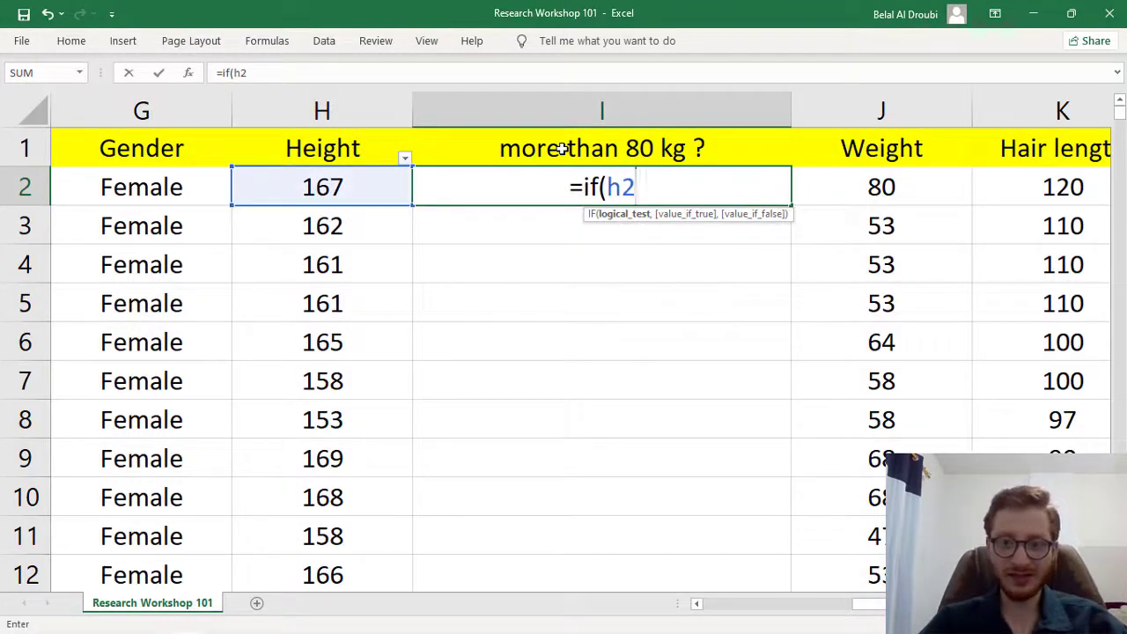
text(>)
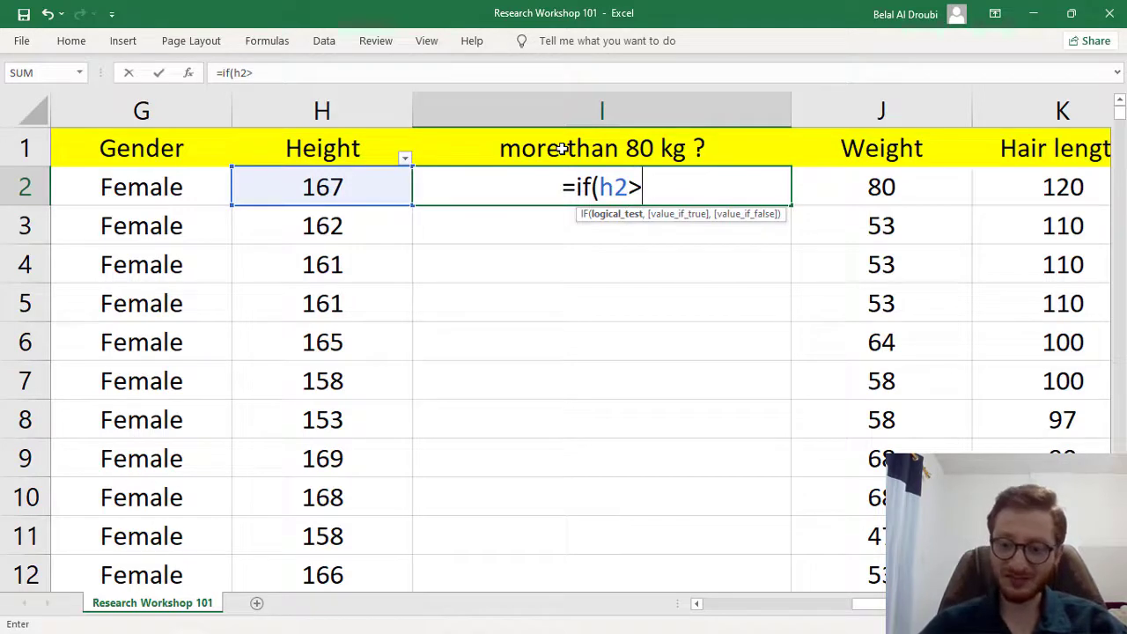
text(80)
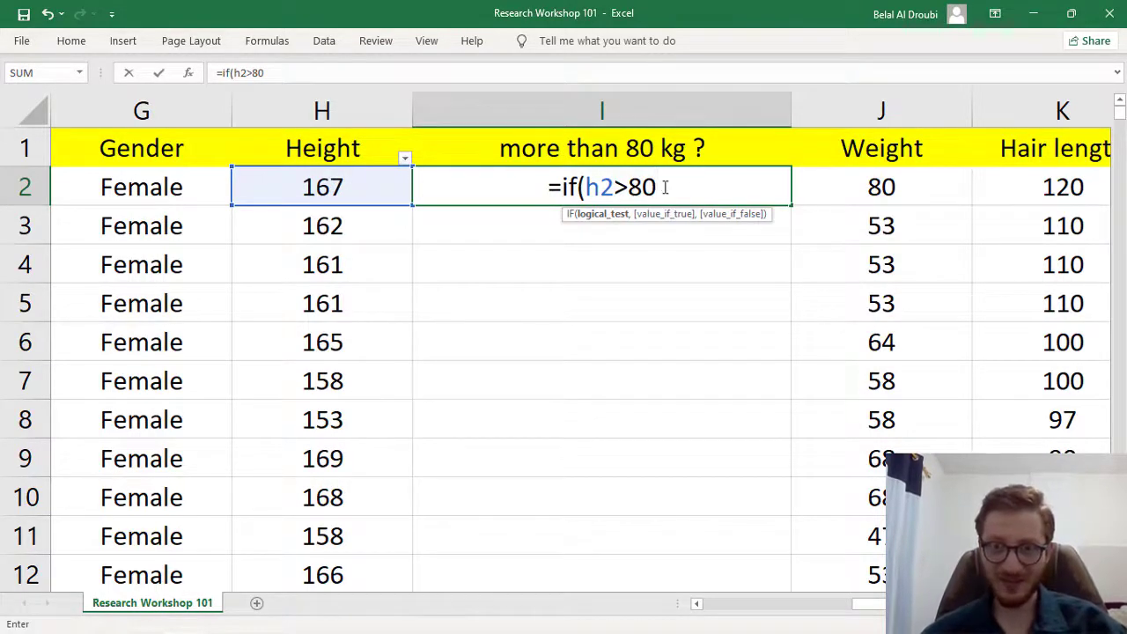
text(,)
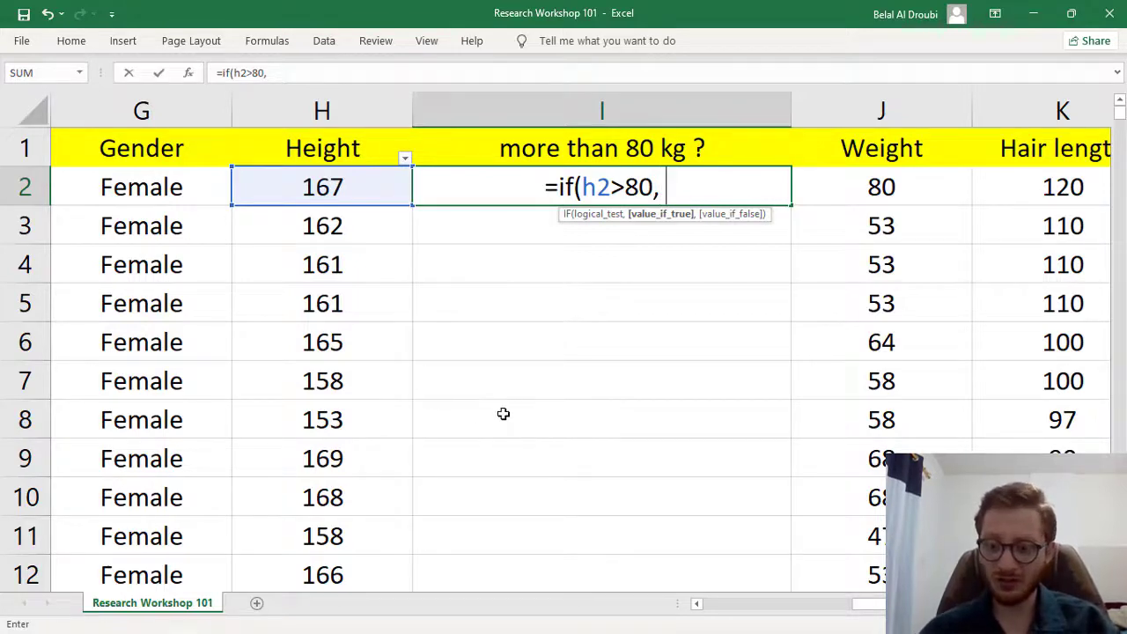
text(1)
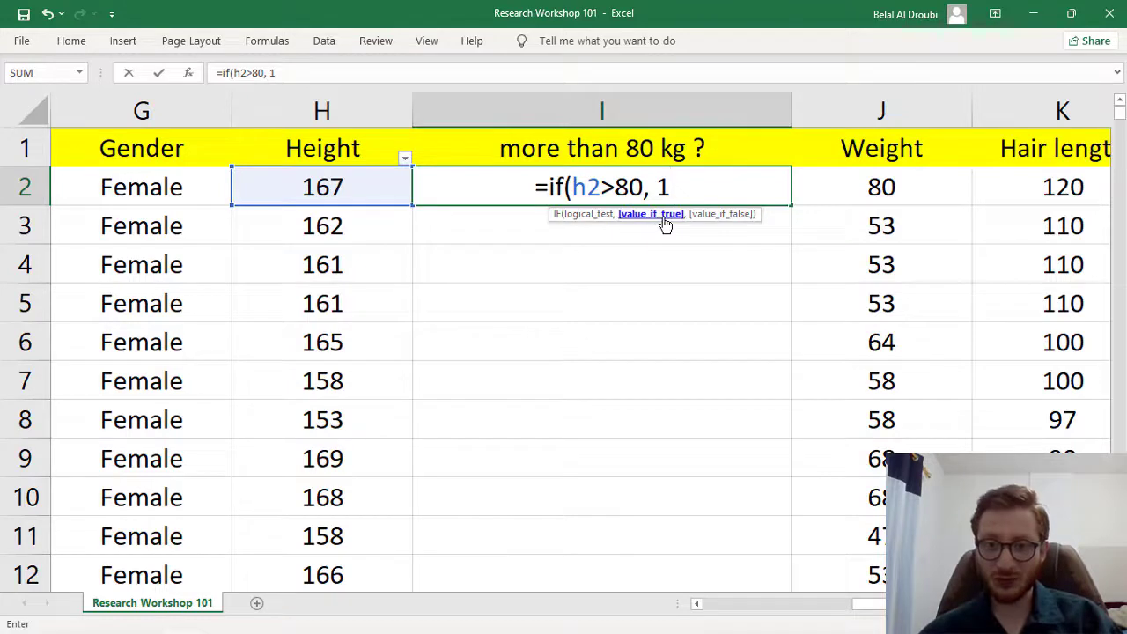
text(, )
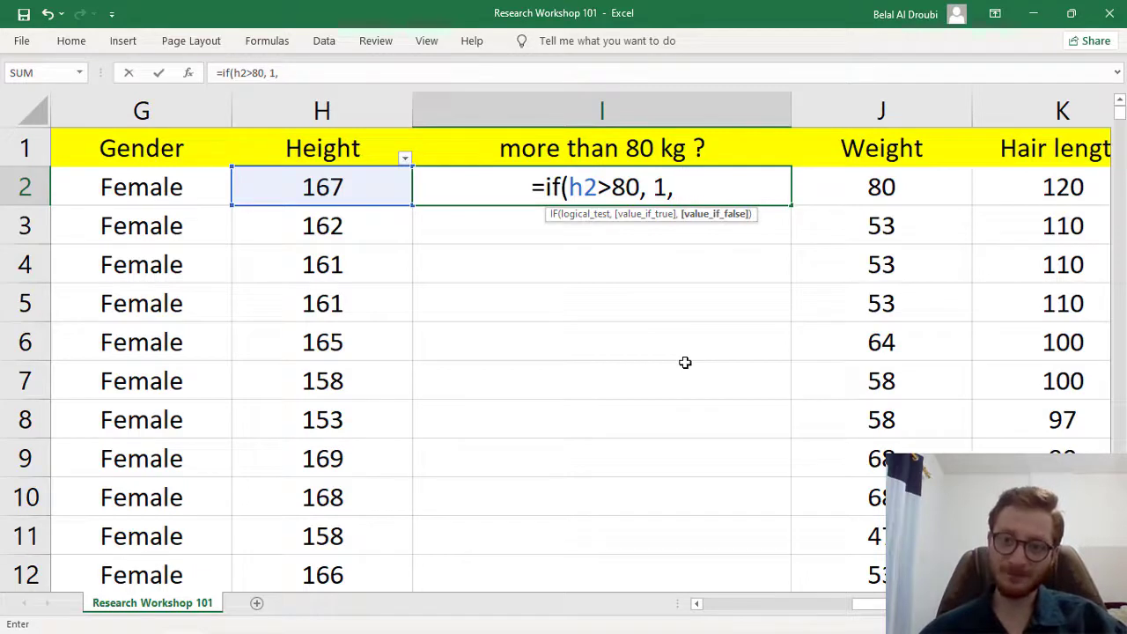
text(0)
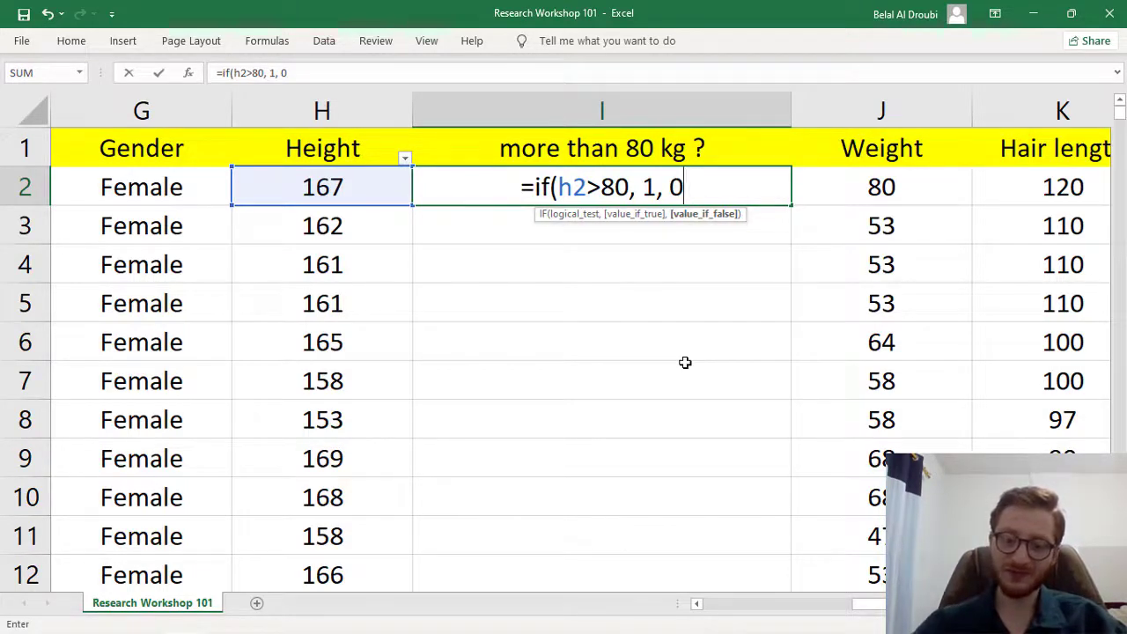
text())
key(Return)
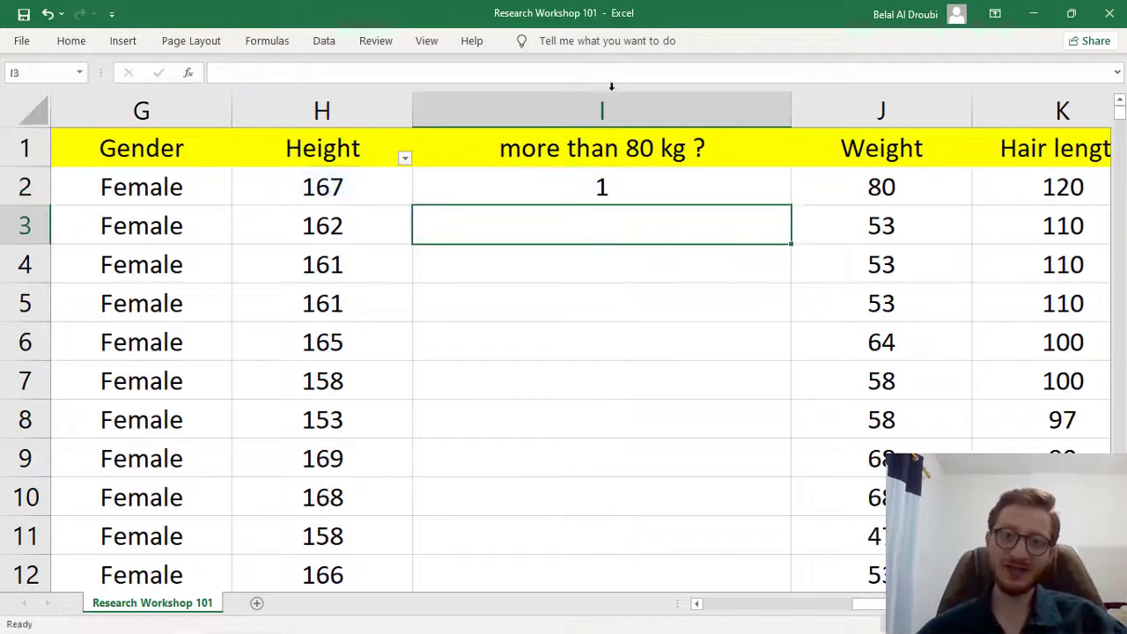
Replace I2's IF formula with =I3
click(581, 188)
drag(293, 72, 209, 79)
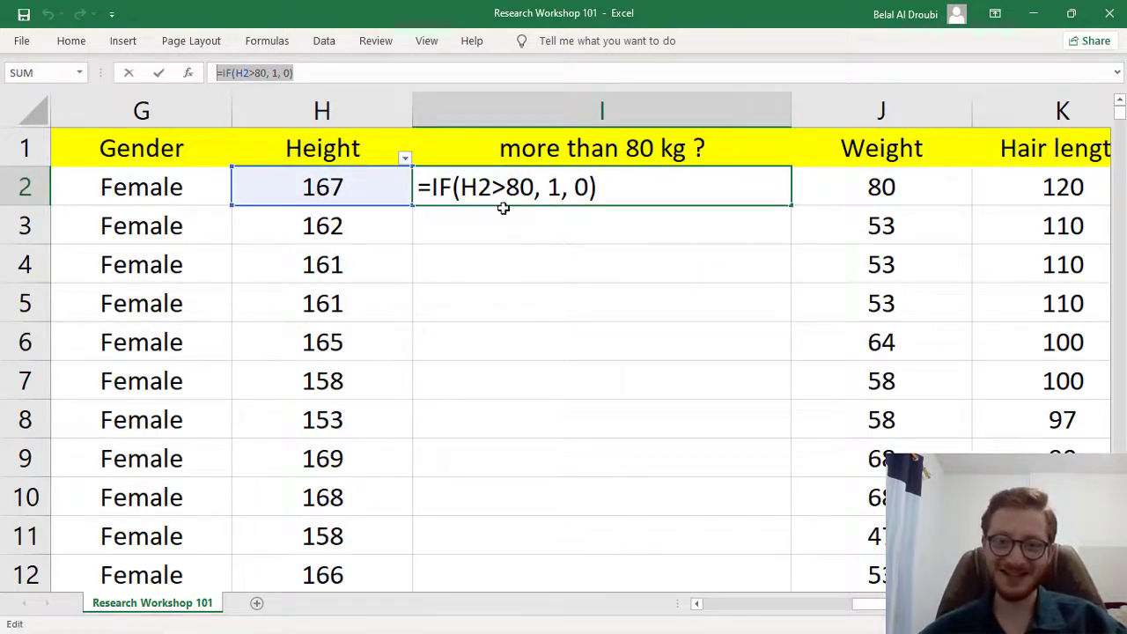
text(=)
click(566, 220)
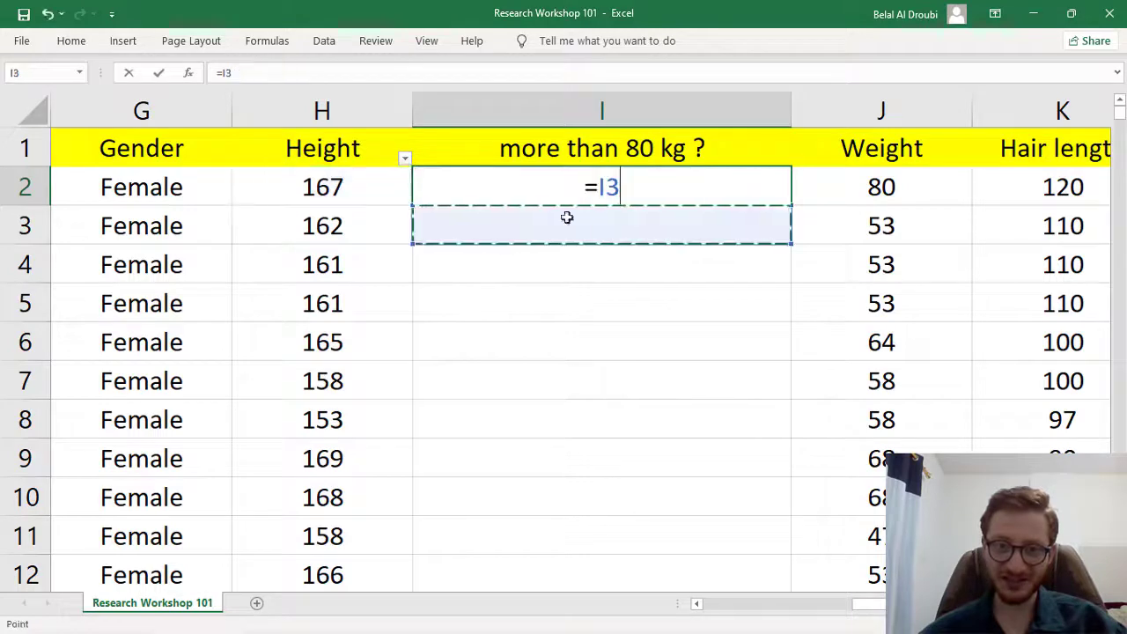
click(629, 192)
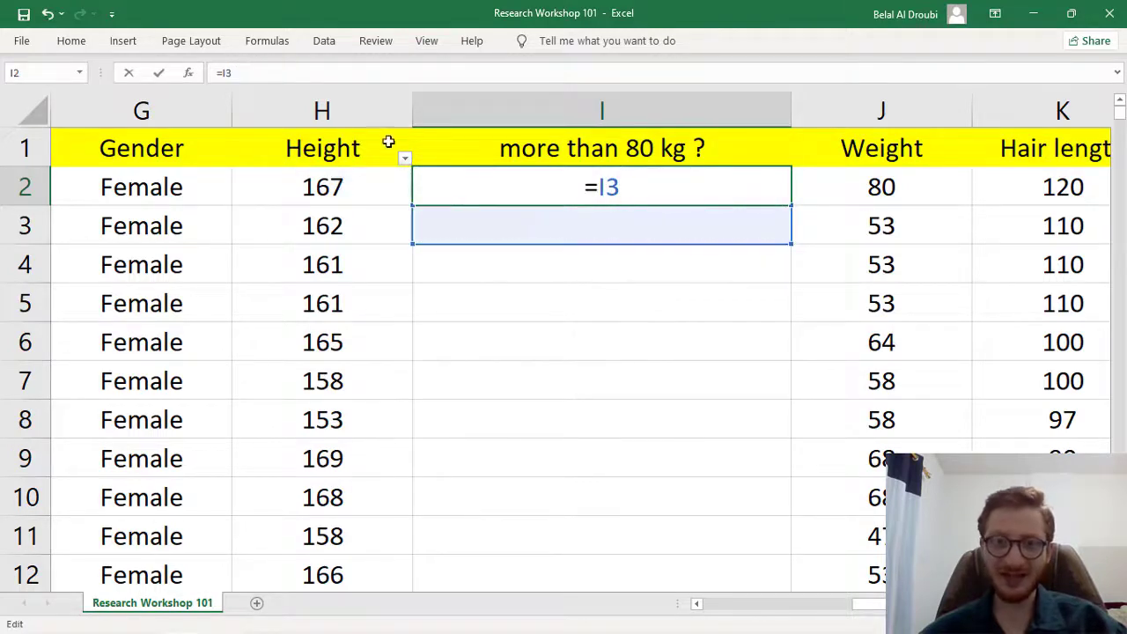
key(Return)
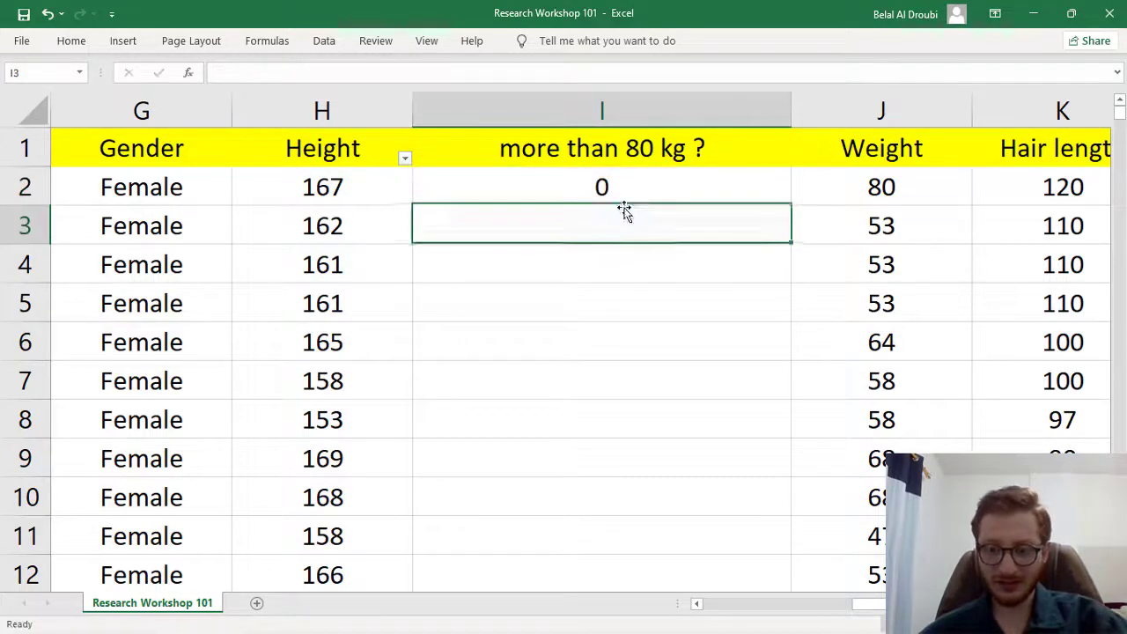
Edit I2's references away and undo until only a bare = remains
click(606, 187)
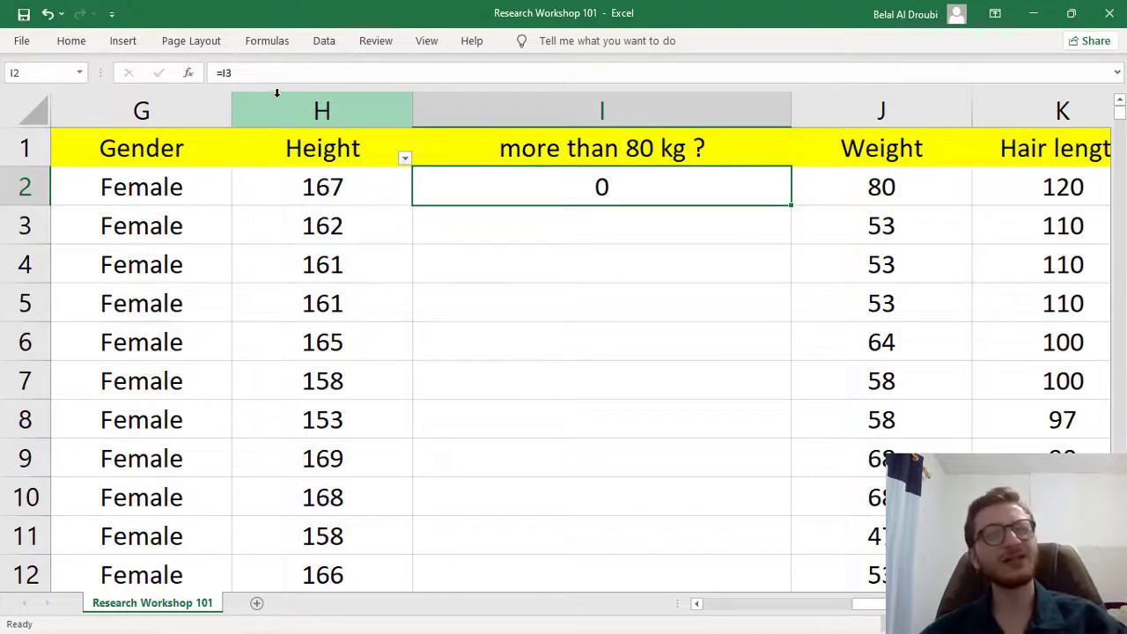
double_click(640, 196)
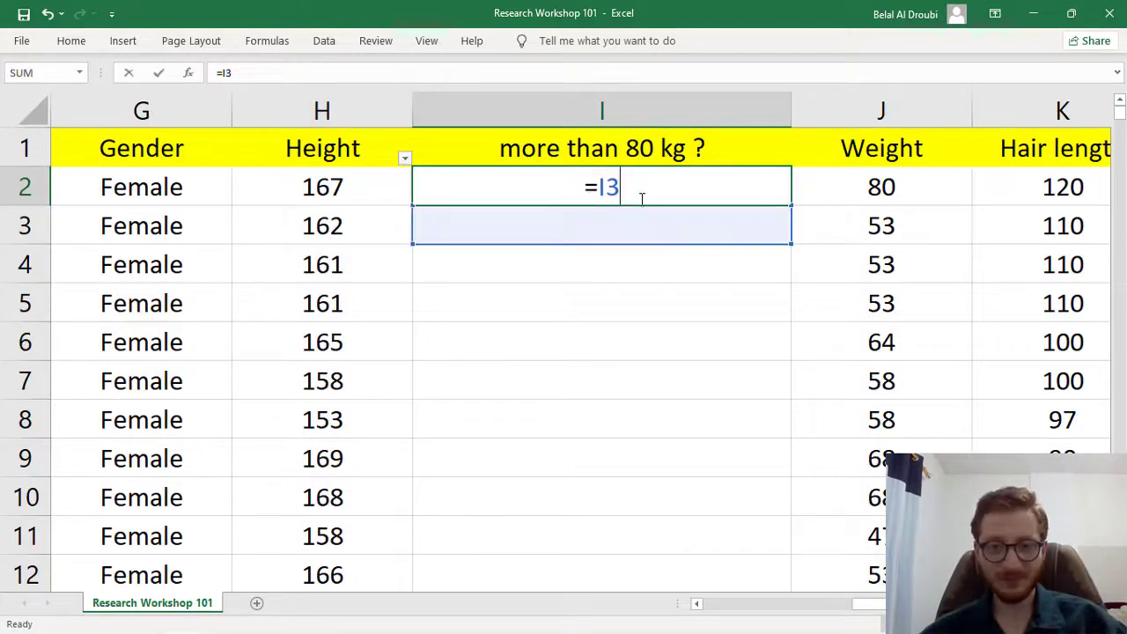
key(BackSpace)
key(BackSpace)
click(603, 225)
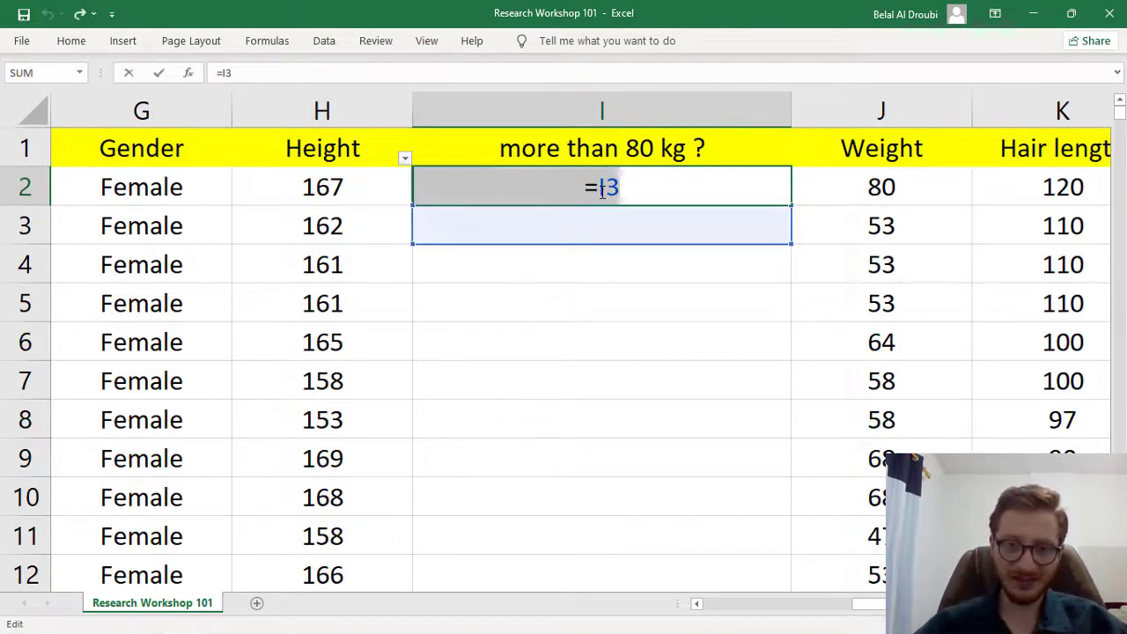
key(BackSpace)
key(BackSpace)
click(593, 239)
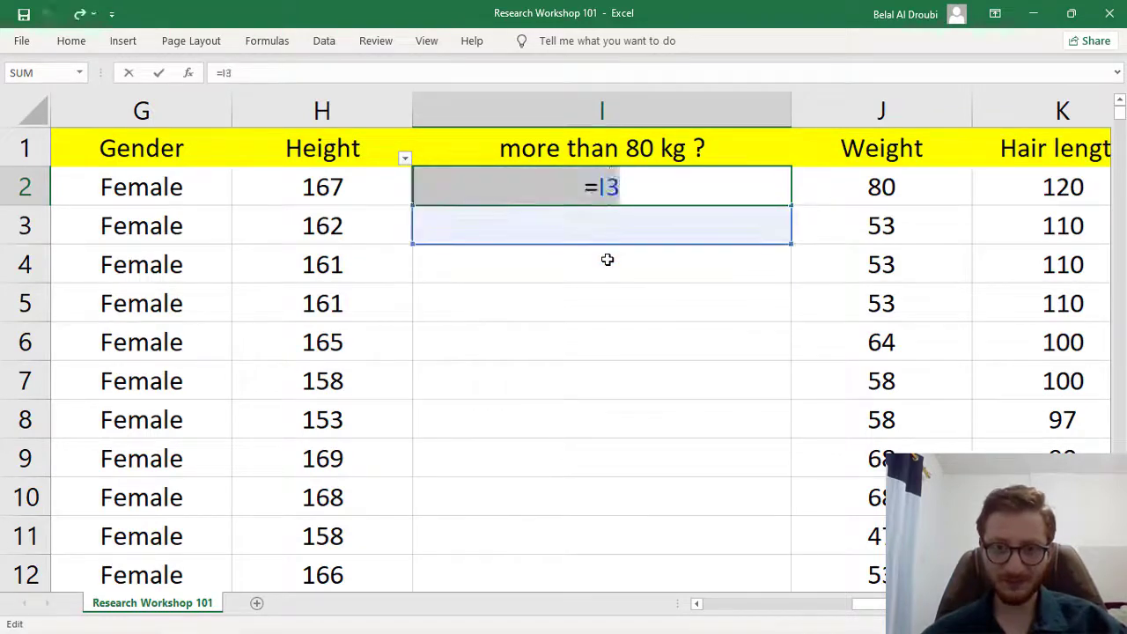
key(BackSpace)
key(BackSpace)
click(646, 264)
click(48, 16)
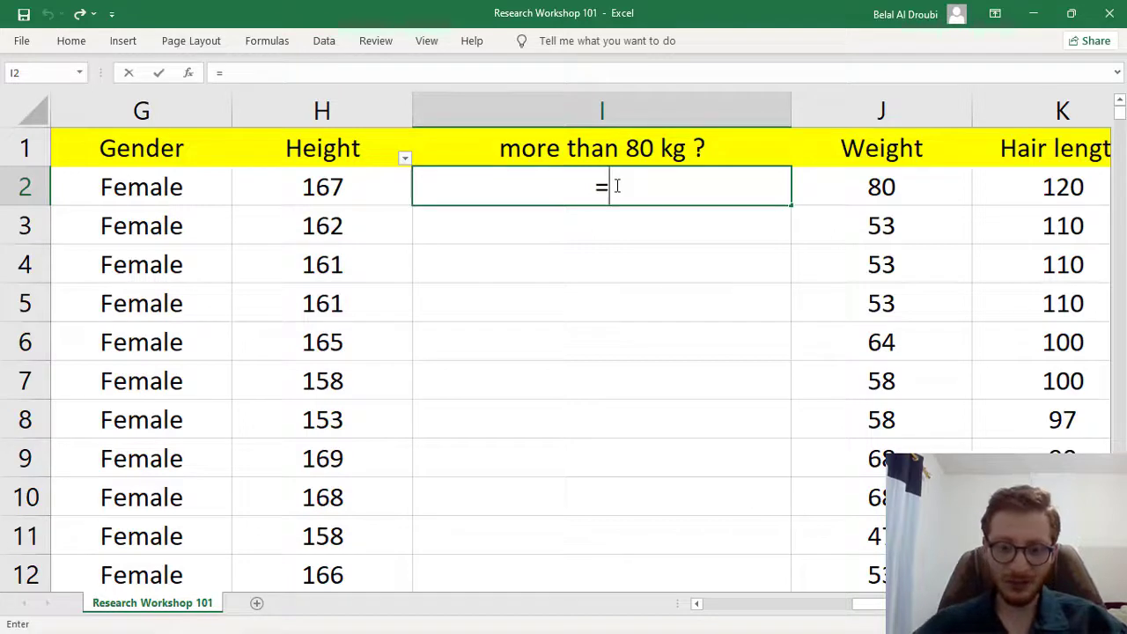
text(if()
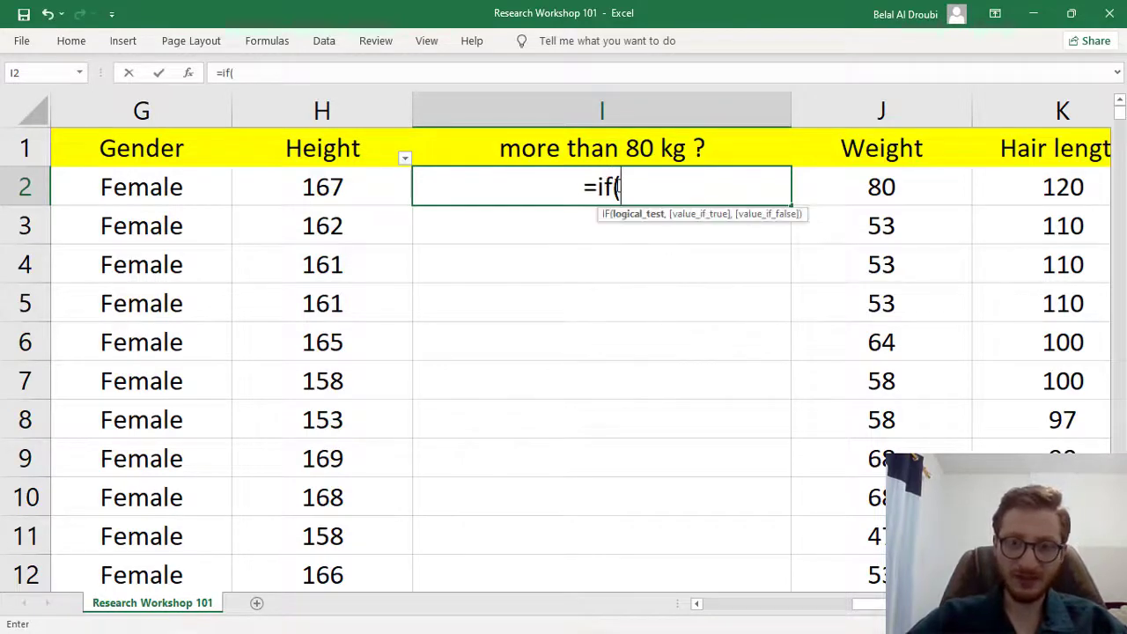
text(h2>80)
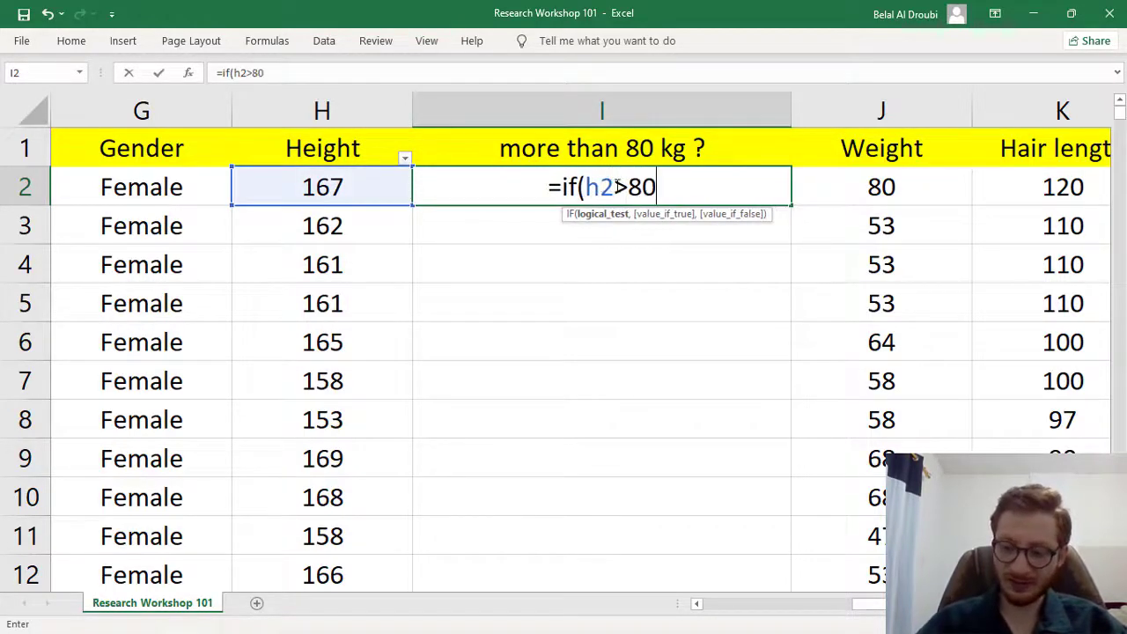
text(,1,0)
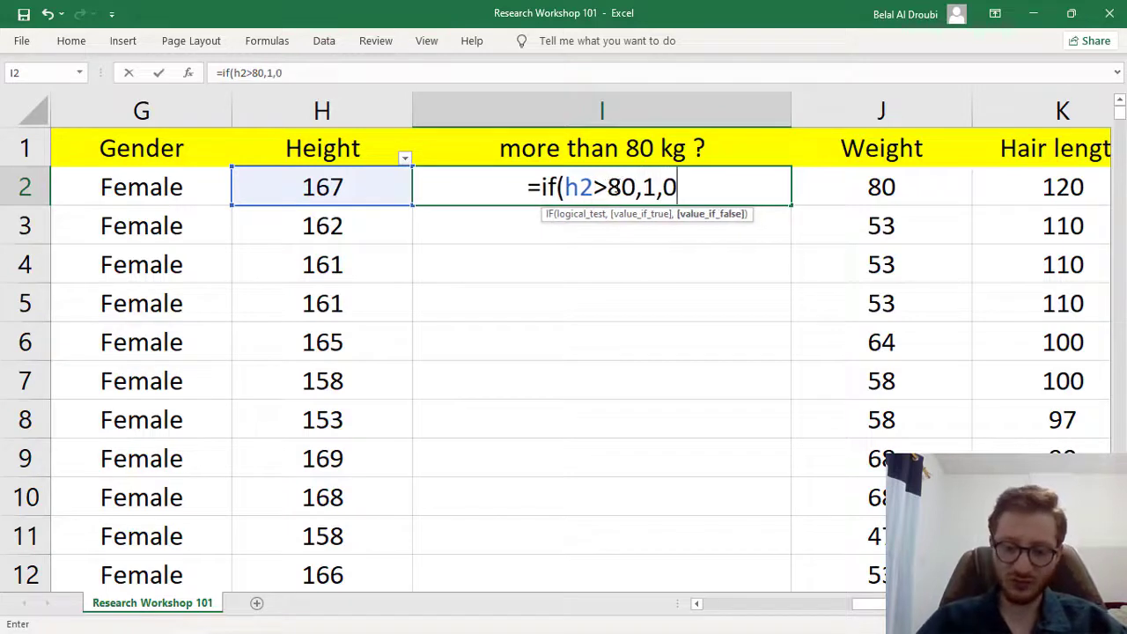
key(Return)
click(617, 185)
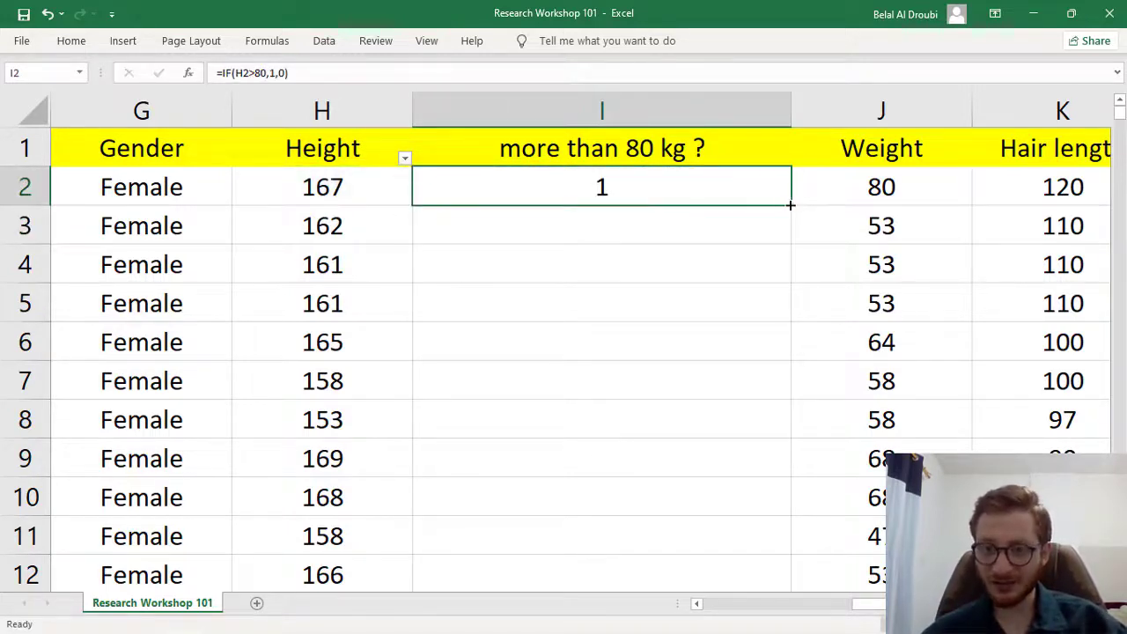
double_click(791, 205)
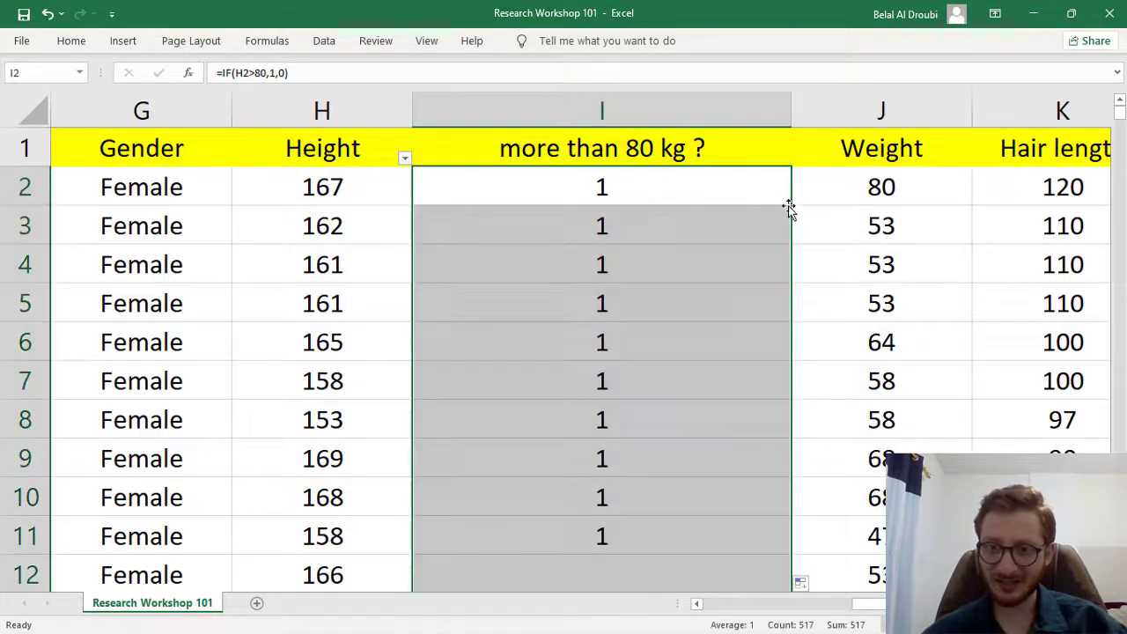
scroll(747, 227, down, 18)
scroll(747, 226, down, 11)
scroll(716, 223, down, 8)
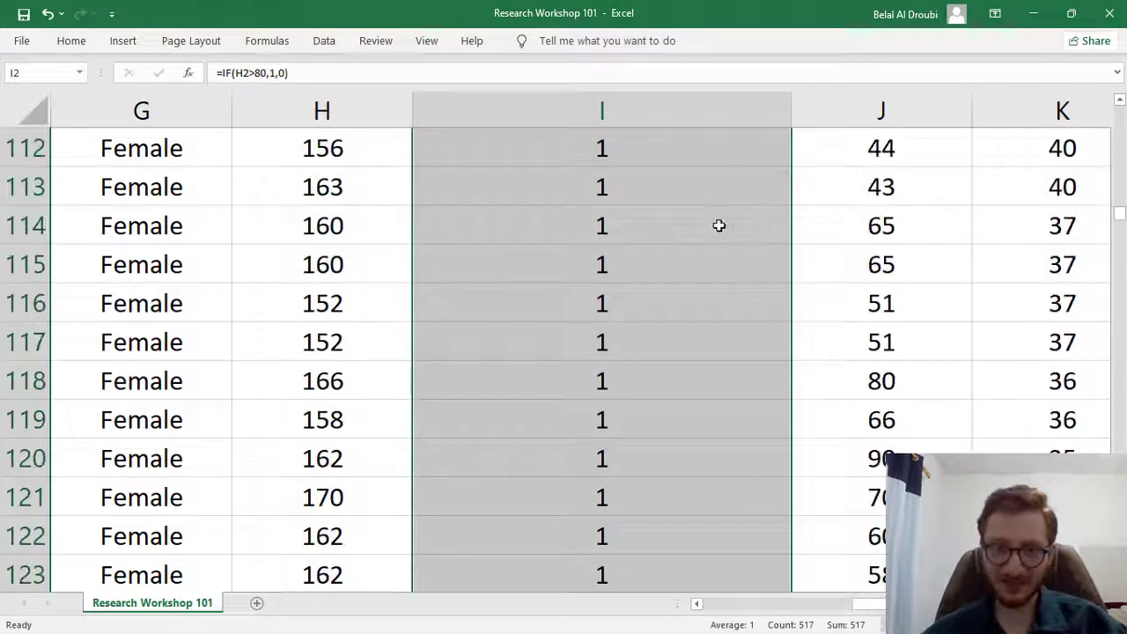
scroll(283, 309, down, 2)
scroll(286, 264, down, 3)
scroll(289, 246, up, 1)
click(290, 262)
scroll(290, 264, down, 8)
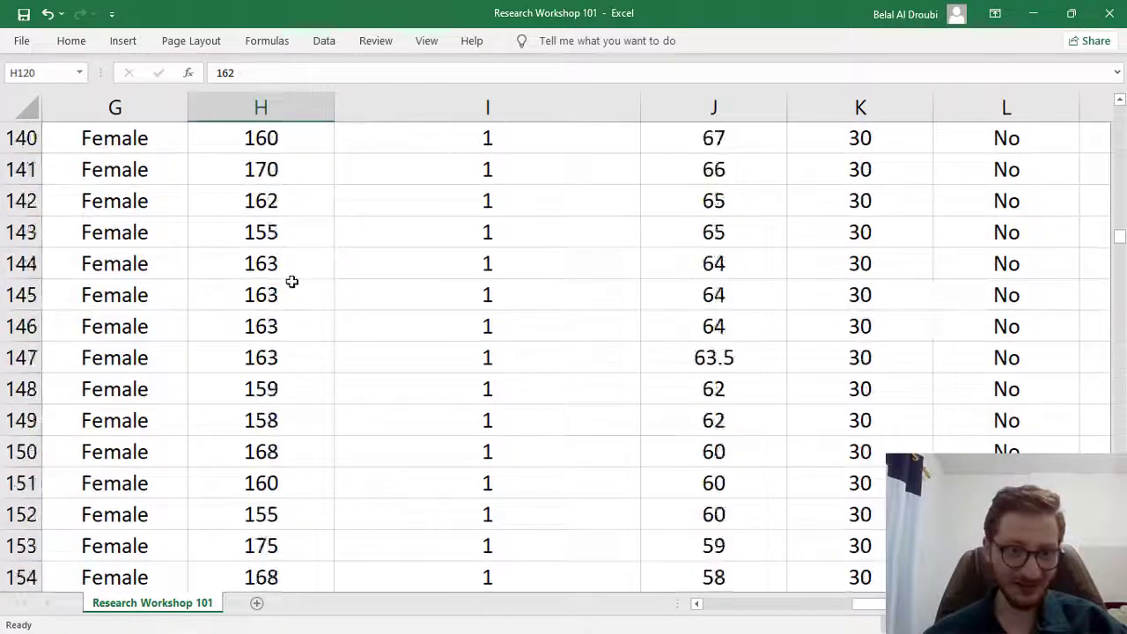
scroll(291, 281, down, 9)
scroll(378, 265, down, 8)
click(463, 234)
scroll(379, 277, down, 8)
scroll(402, 264, down, 20)
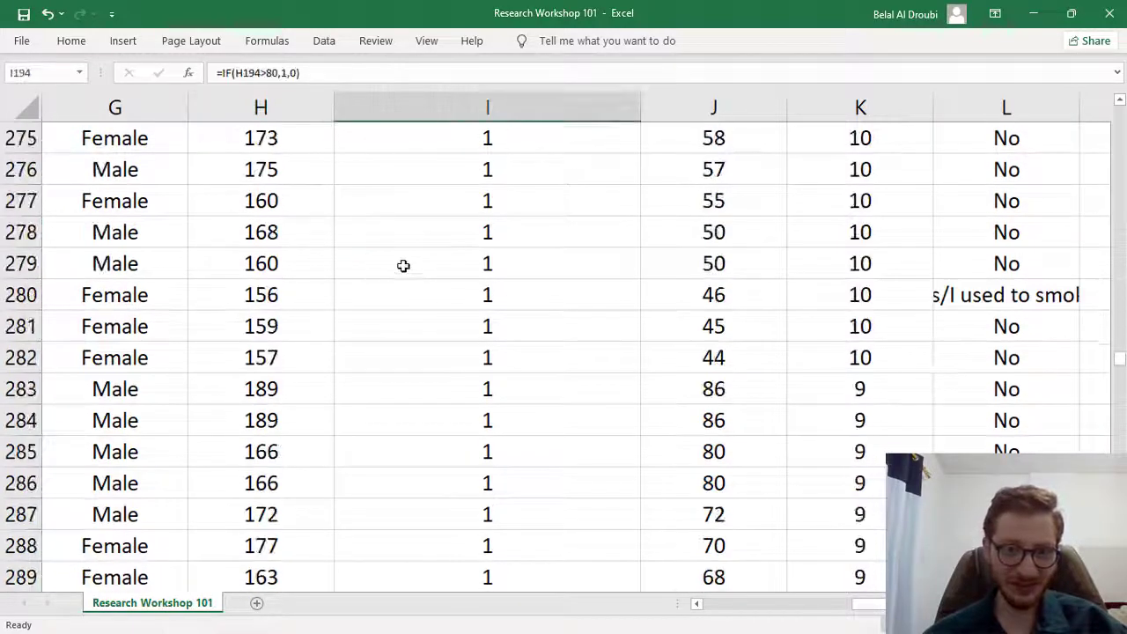
scroll(402, 264, down, 10)
drag(1121, 396, 1120, 387)
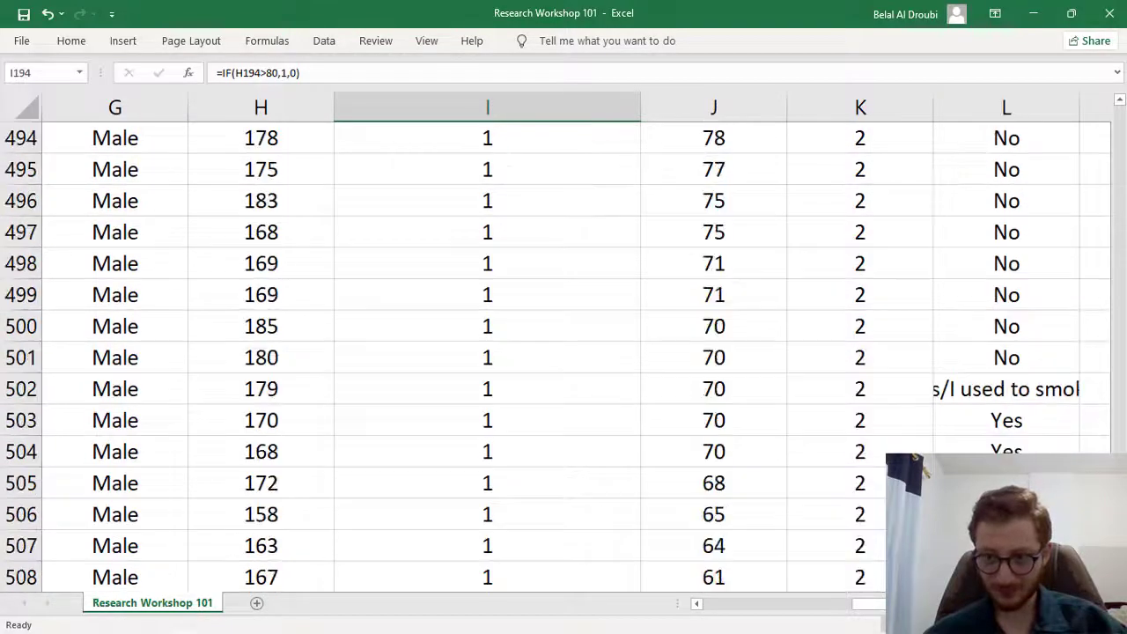
ctrl+scroll(560, 379, down, 7)
scroll(269, 299, up, 12)
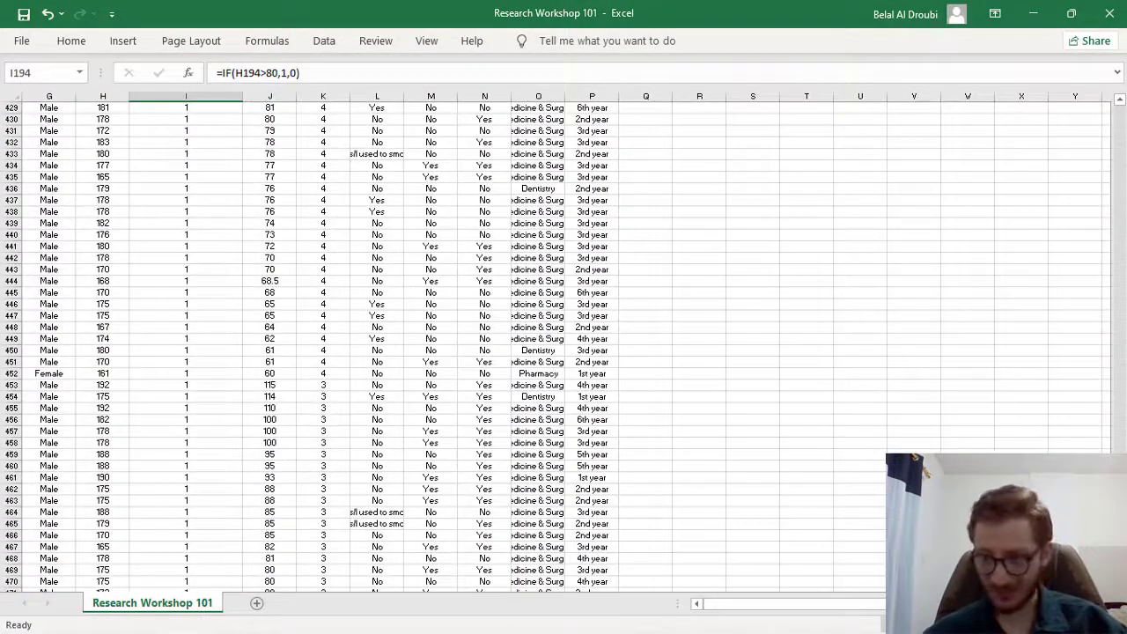
drag(1116, 400, 1099, 110)
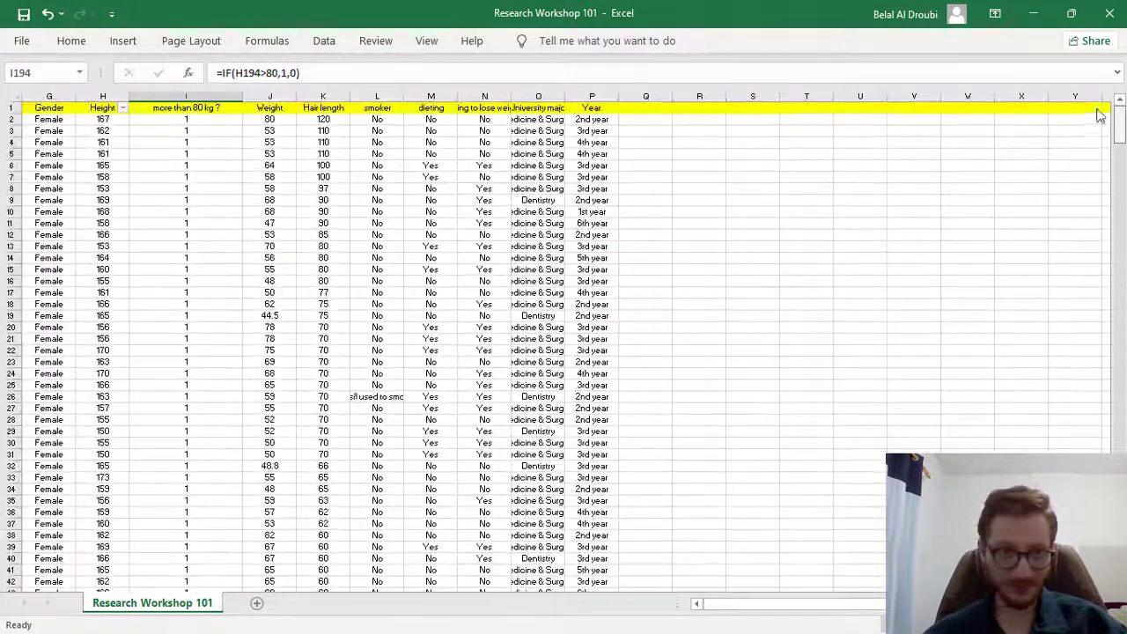
ctrl+scroll(269, 132, up, 5)
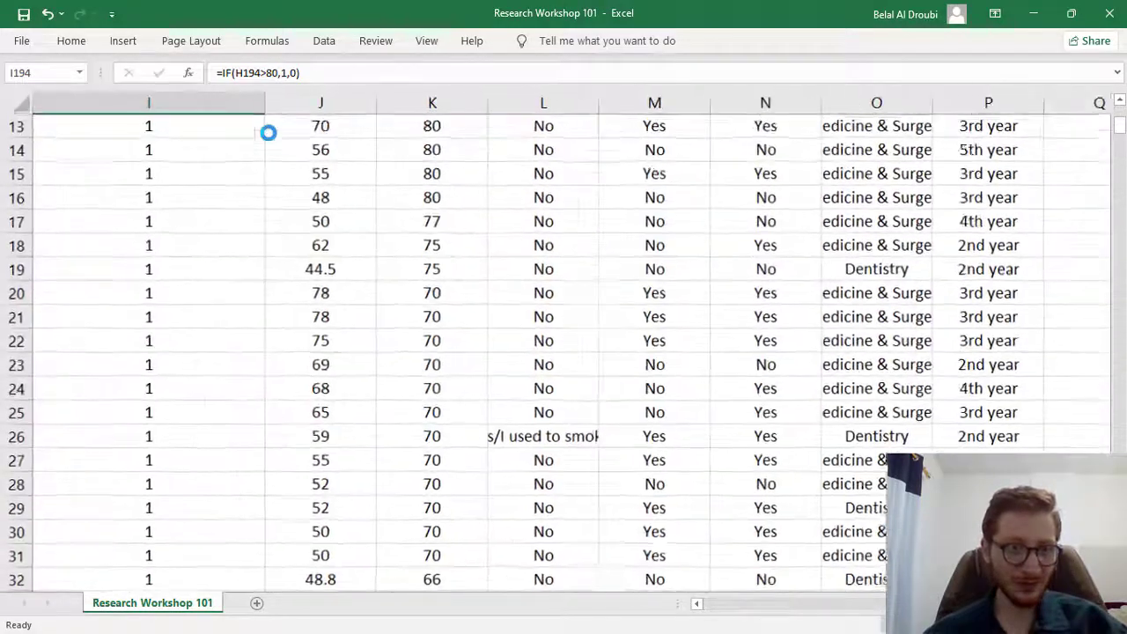
scroll(269, 131, up, 4)
mouse_move(299, 176)
mouse_down()
mouse_move(4, 211)
mouse_move(322, 234)
mouse_up()
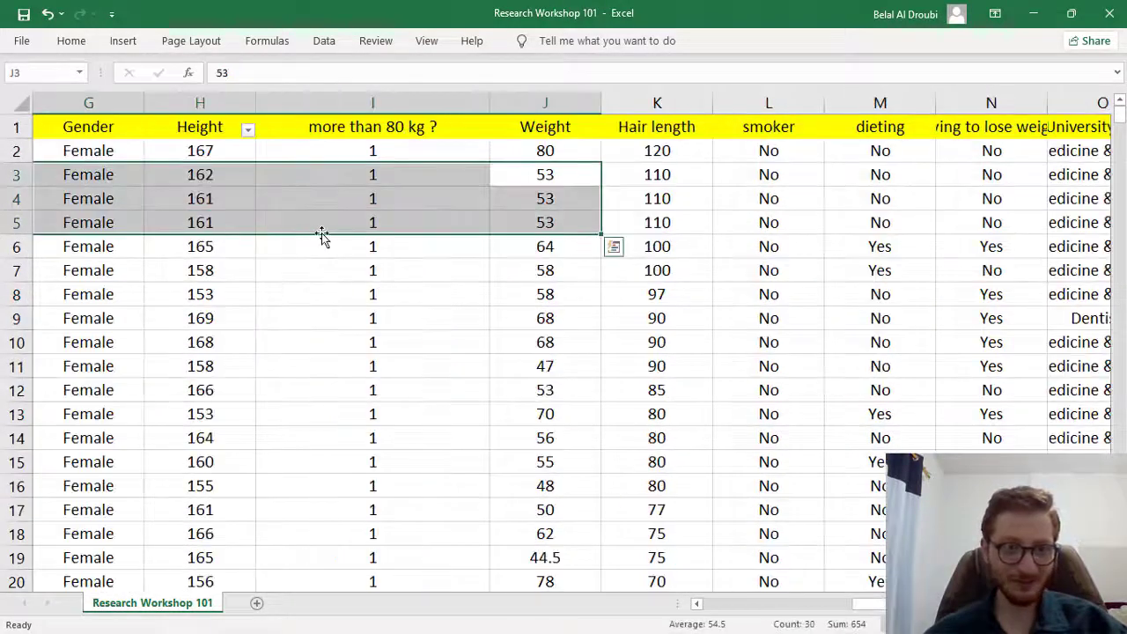
scroll(322, 235, down, 8)
click(322, 233)
scroll(322, 234, up, 8)
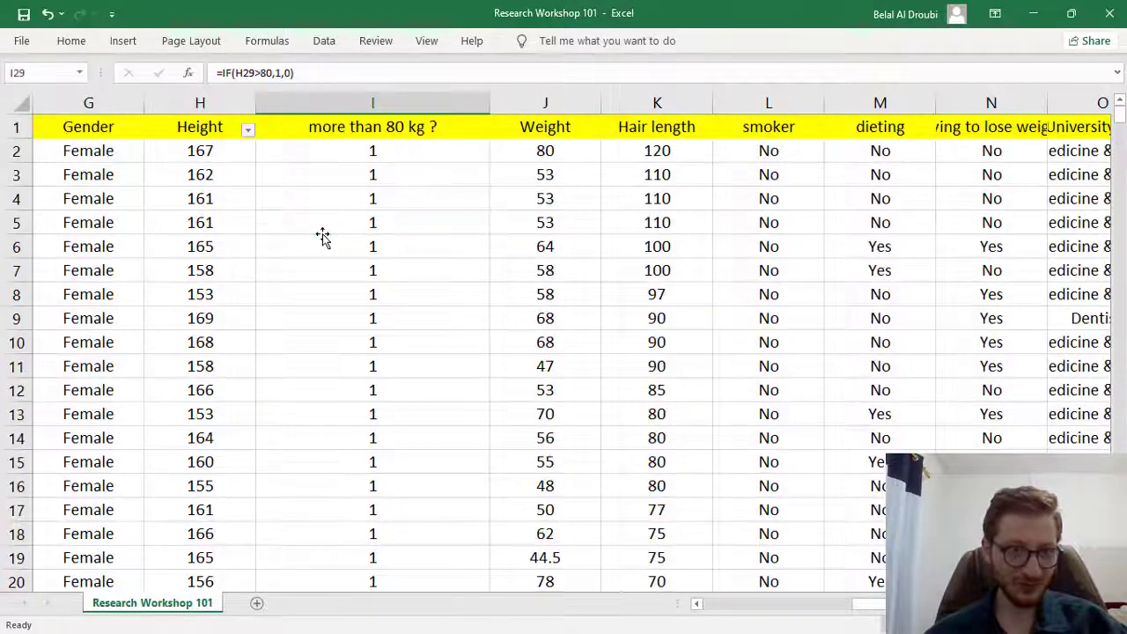
scroll(335, 241, down, 9)
drag(1120, 138, 1030, 34)
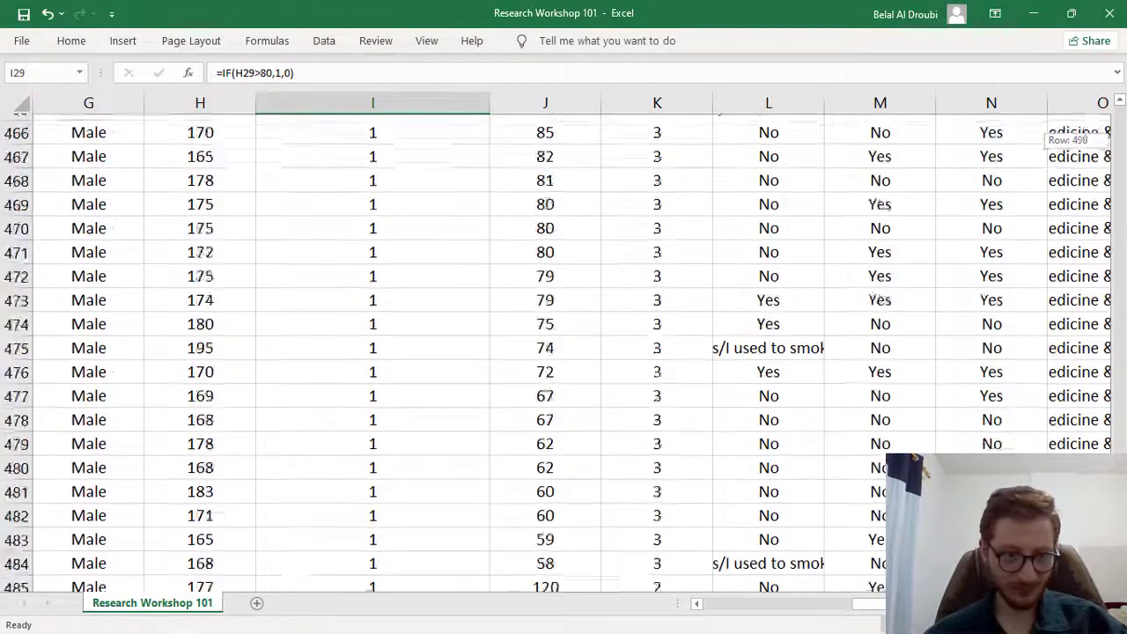
scroll(206, 296, down, 9)
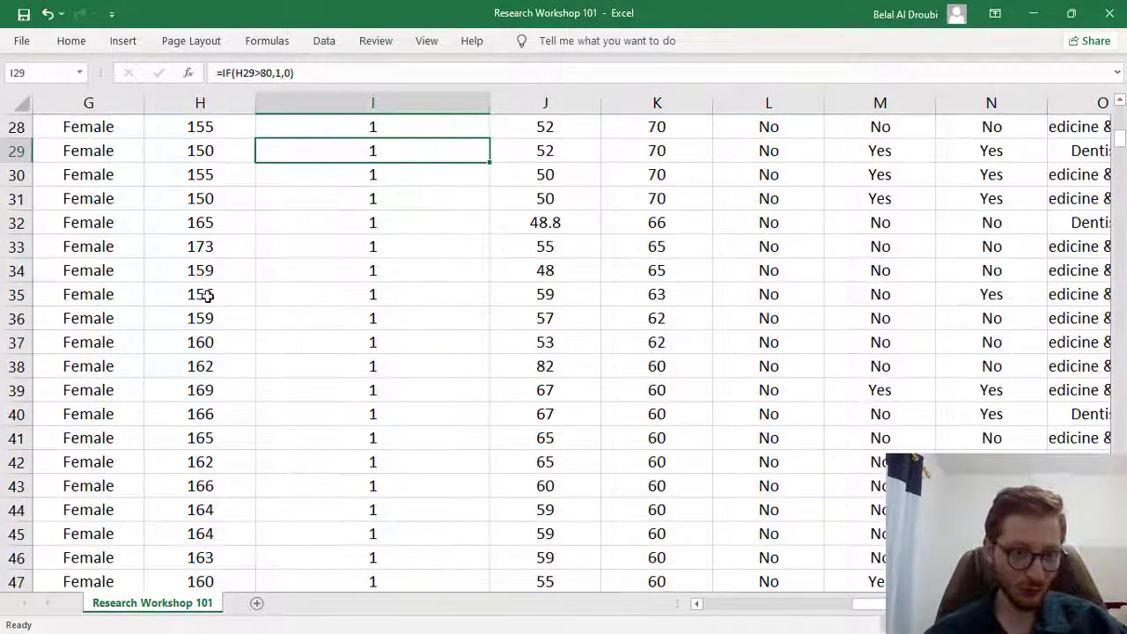
scroll(211, 310, down, 11)
scroll(220, 348, down, 9)
scroll(224, 357, down, 16)
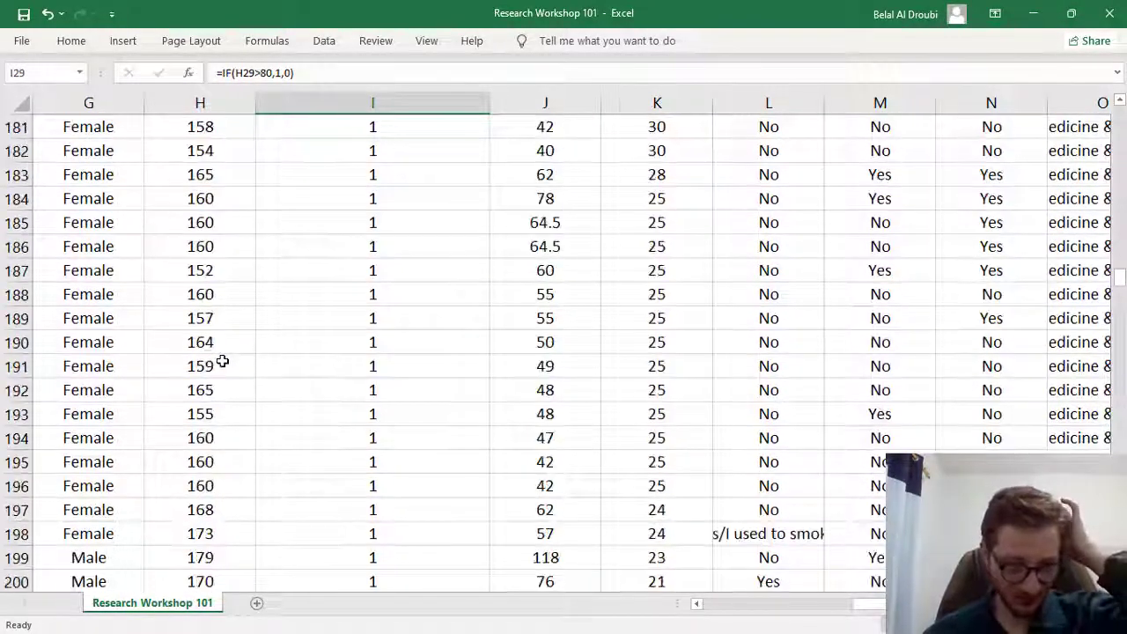
scroll(224, 364, down, 16)
scroll(227, 364, down, 12)
scroll(230, 365, down, 8)
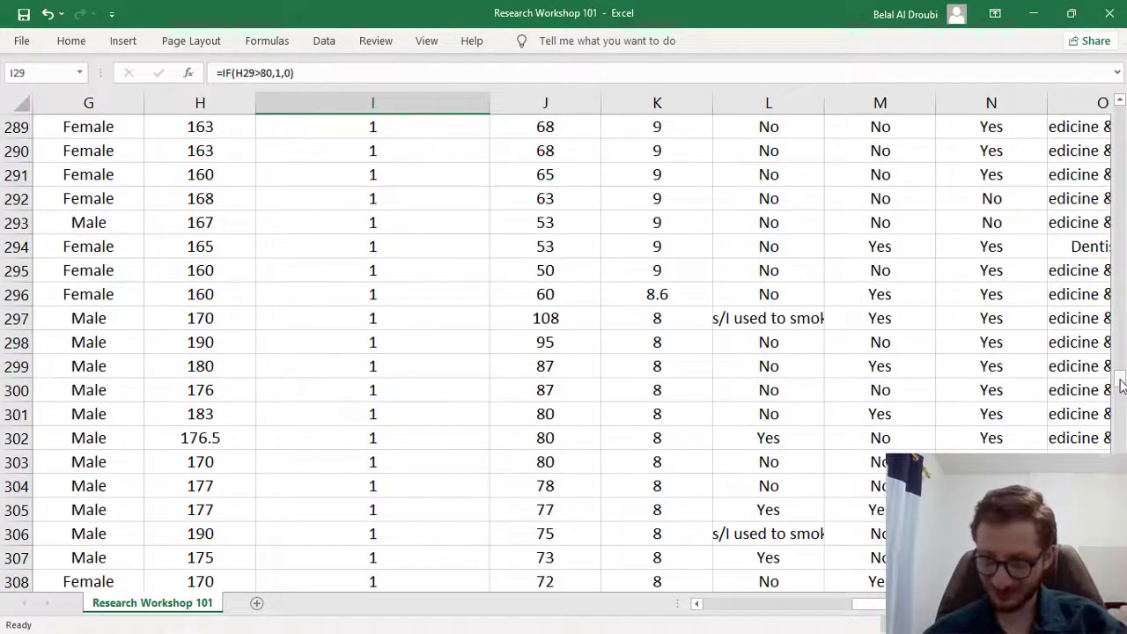
mouse_move(1120, 352)
mouse_down()
mouse_move(1120, 380)
mouse_move(1085, 380)
mouse_move(1074, 293)
mouse_up()
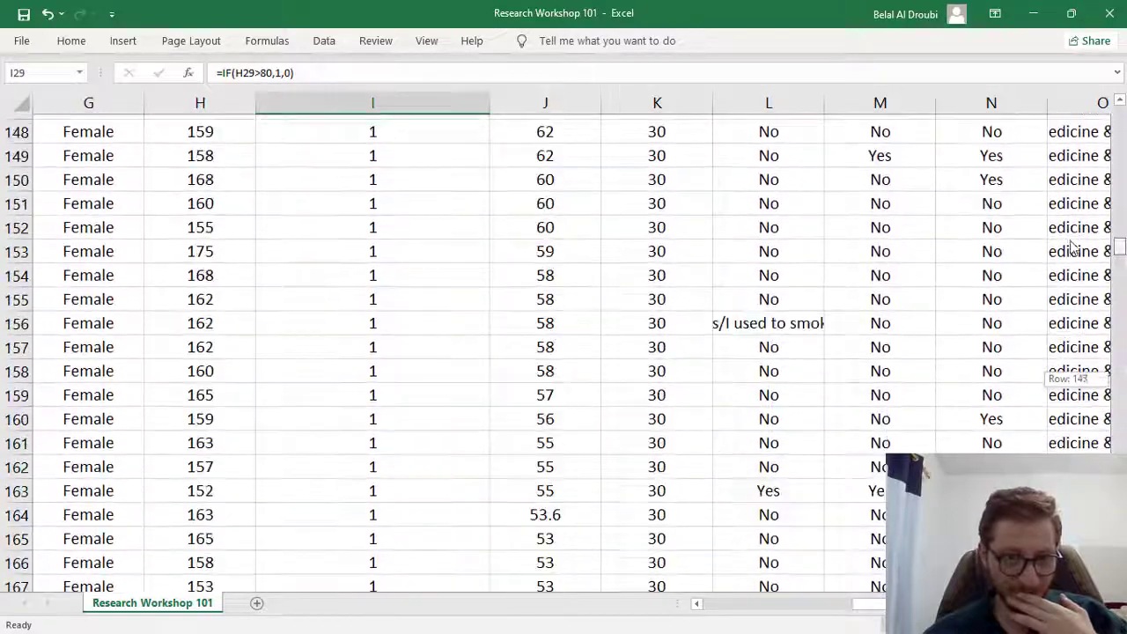
drag(1073, 249, 1072, 115)
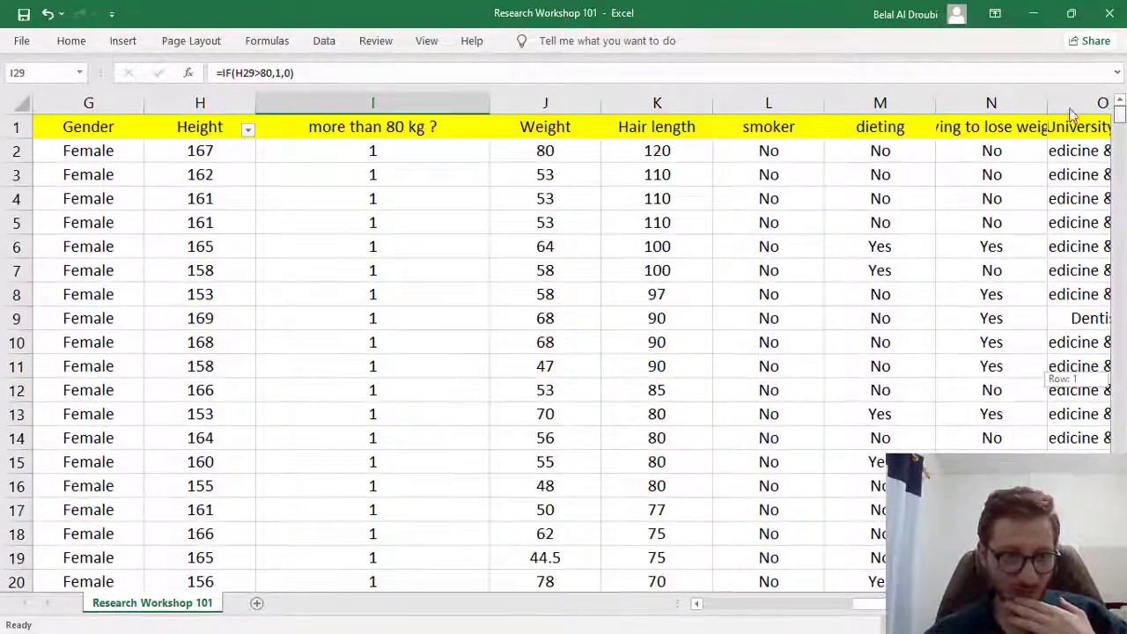
Undo the IF formulas filled down column I, clearing its all-1 results
click(423, 246)
click(444, 196)
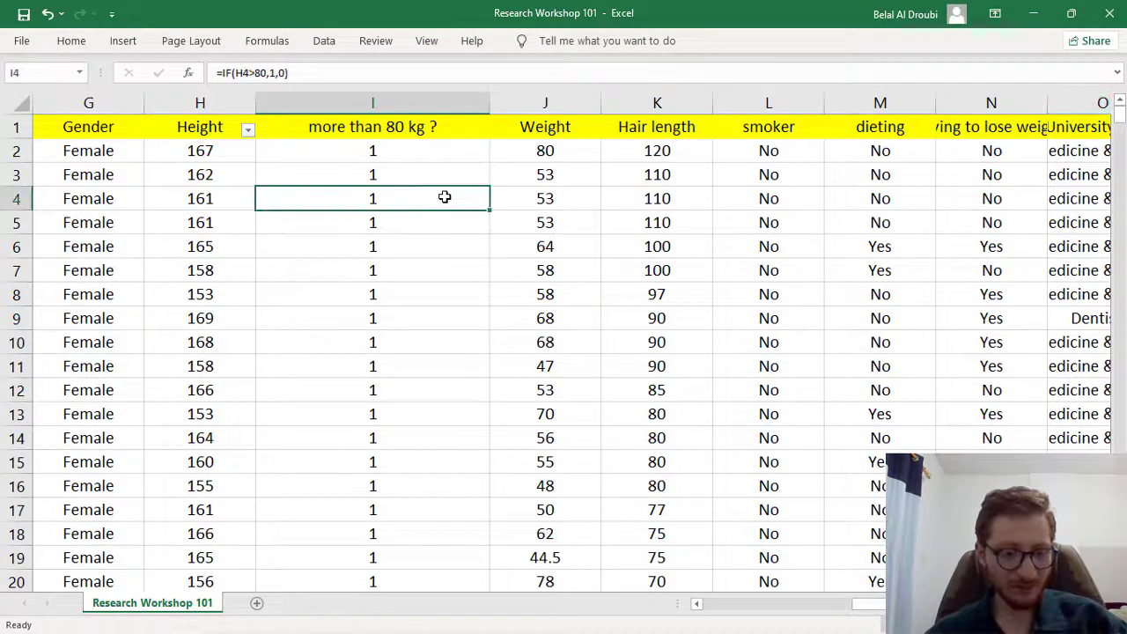
click(47, 14)
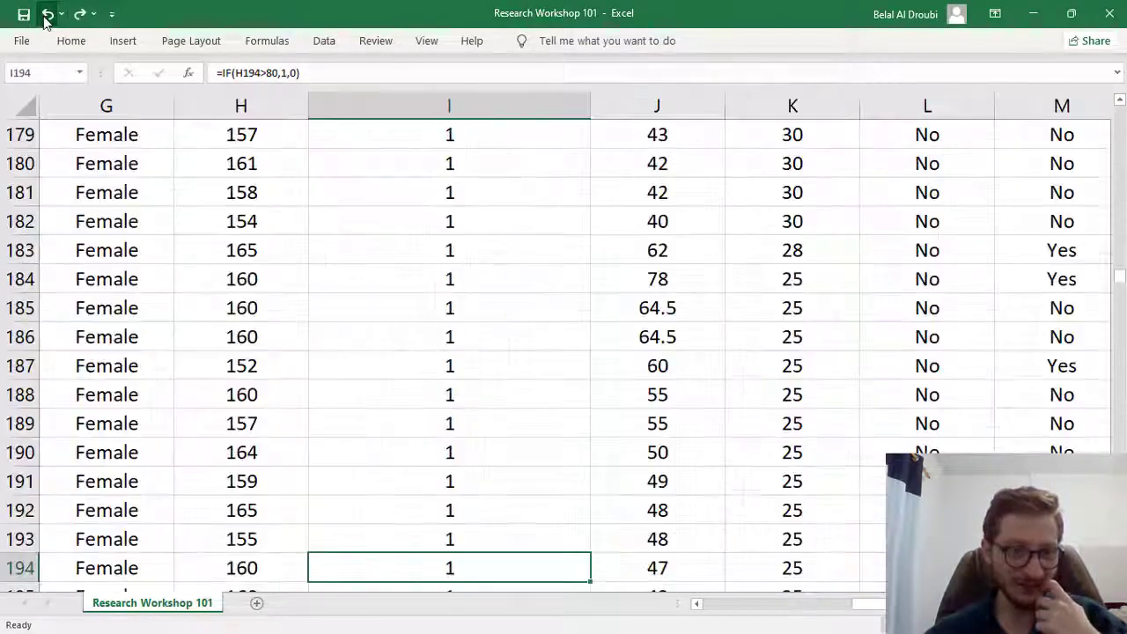
click(46, 14)
click(46, 14)
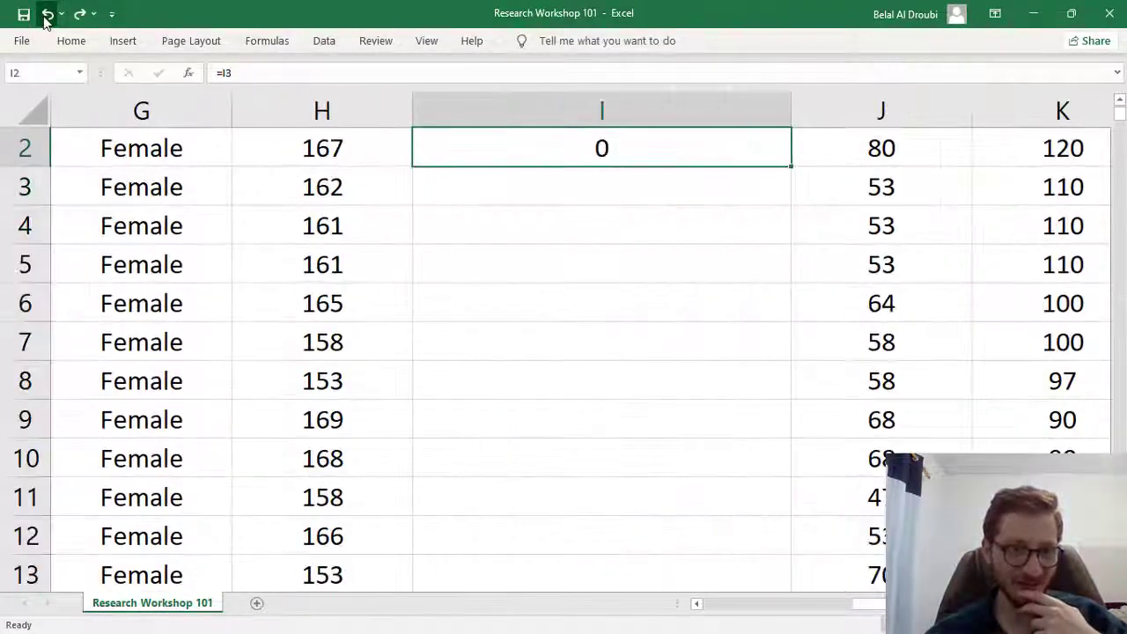
click(47, 15)
click(47, 14)
click(46, 14)
click(47, 15)
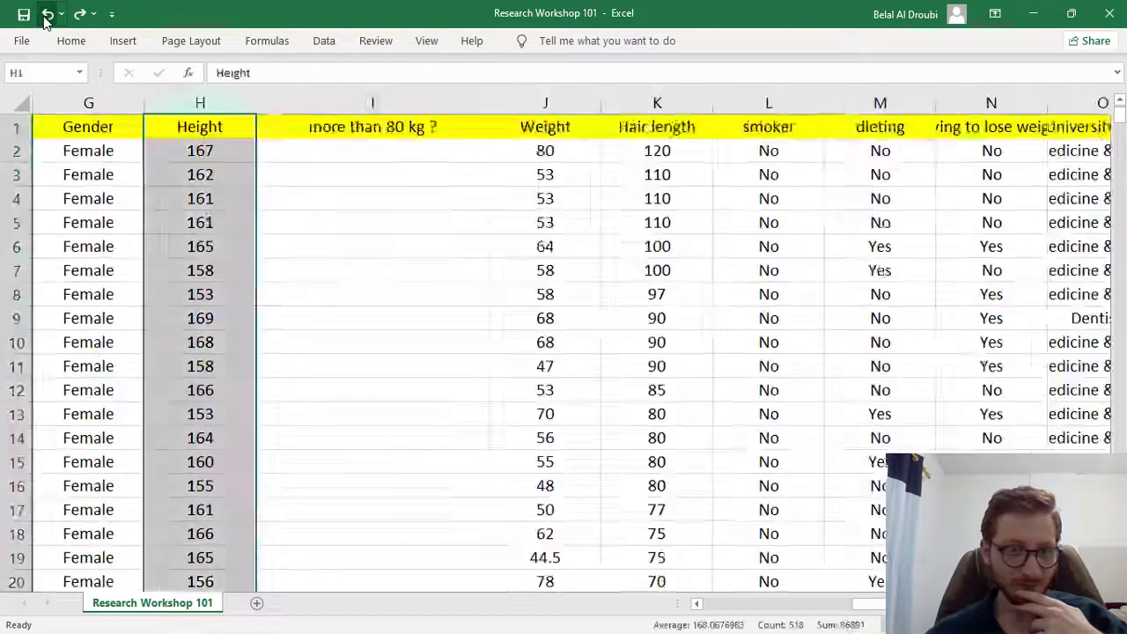
Redo to restore the widened width of column I
mouse_move(1121, 125)
mouse_down()
mouse_move(1120, 484)
mouse_move(1083, 103)
mouse_up()
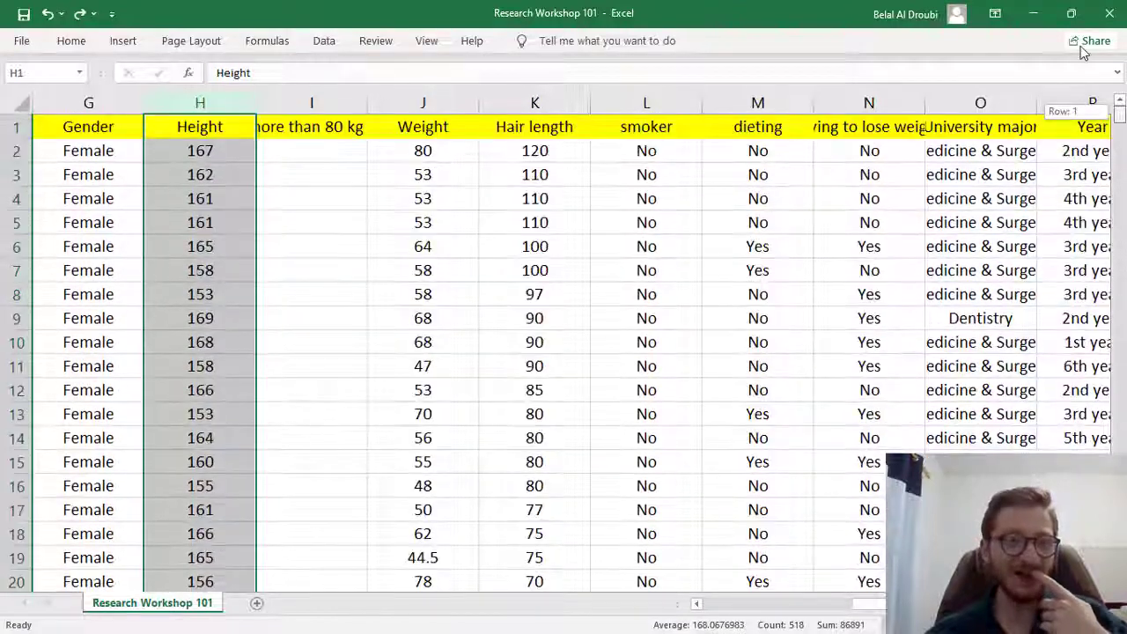
drag(1083, 53, 1085, 46)
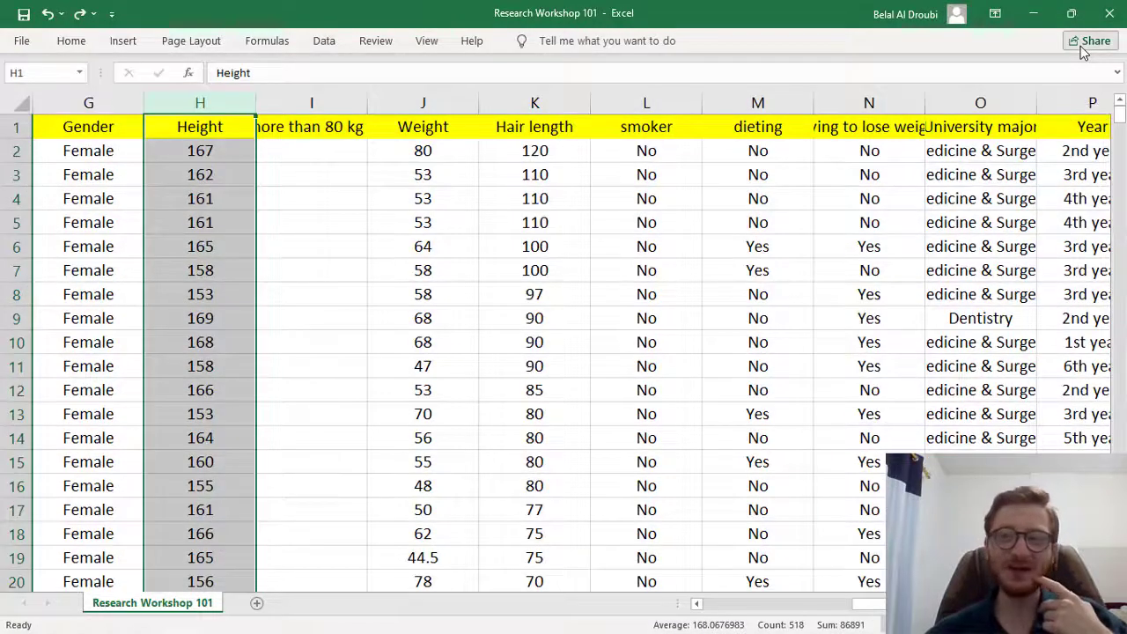
click(79, 14)
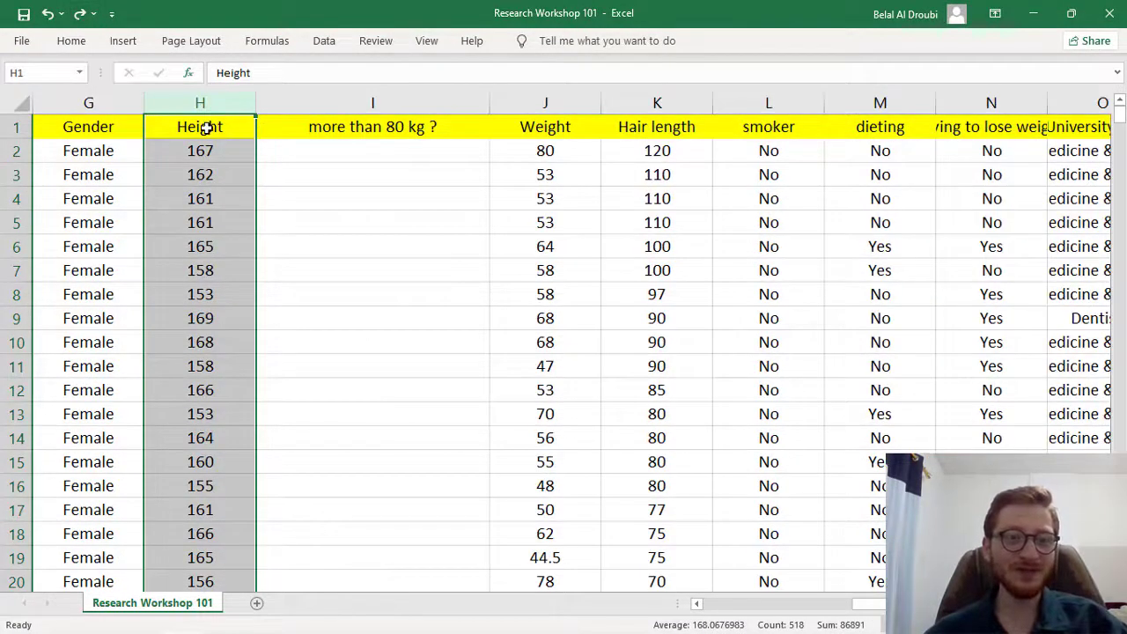
click(80, 14)
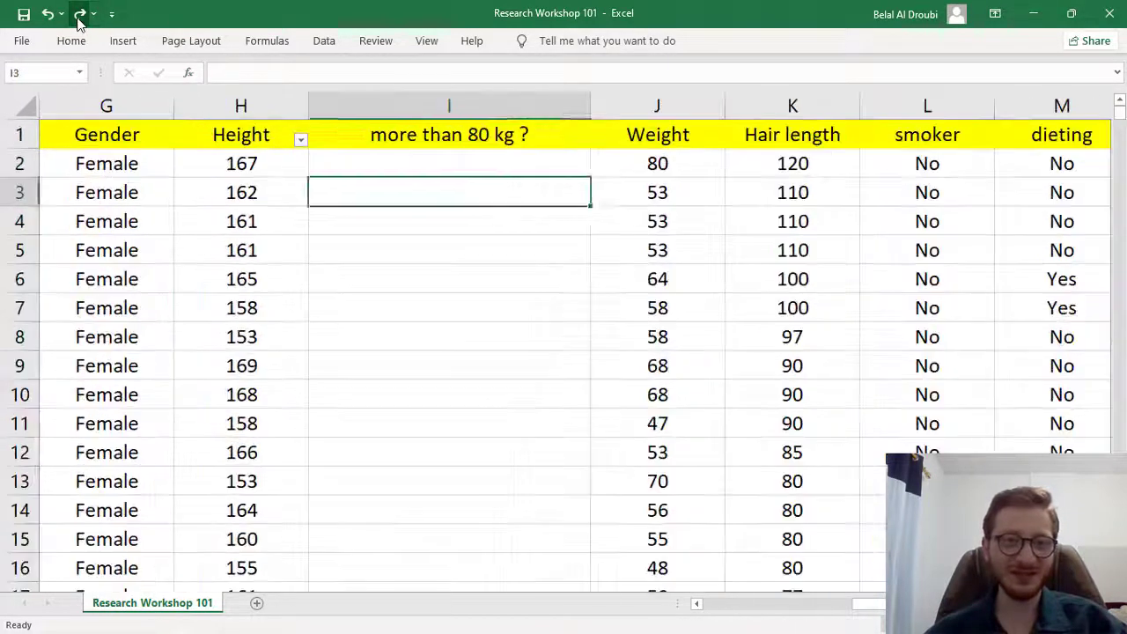
ctrl+scroll(413, 181, up, 2)
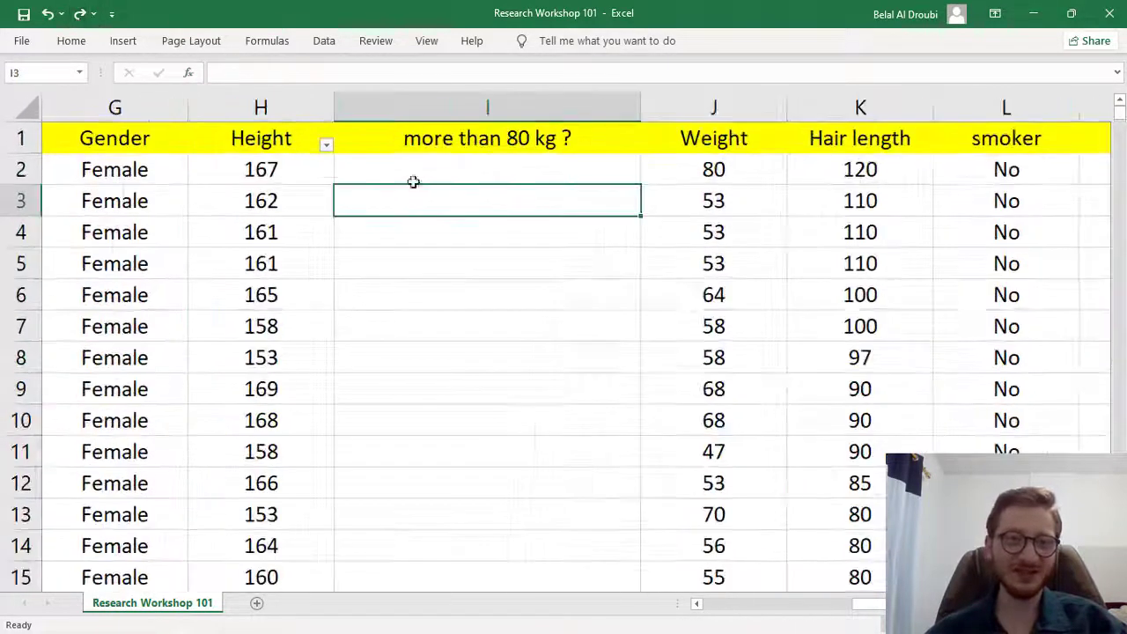
click(731, 113)
click(486, 144)
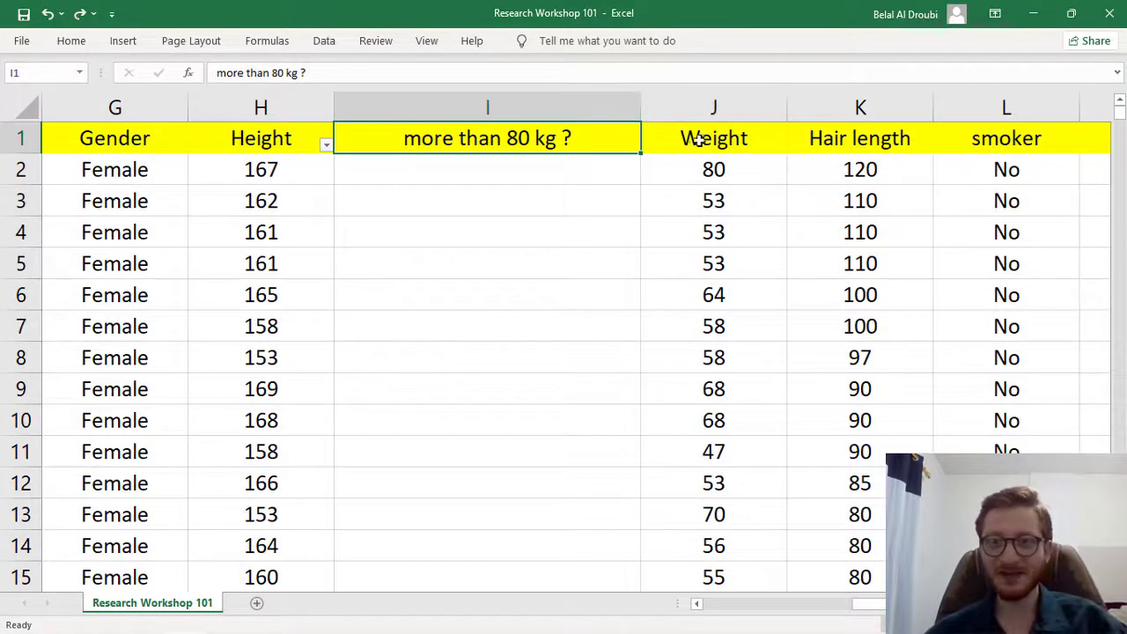
Try dragging the Weight column over column I, then undo the move
click(715, 106)
click(518, 144)
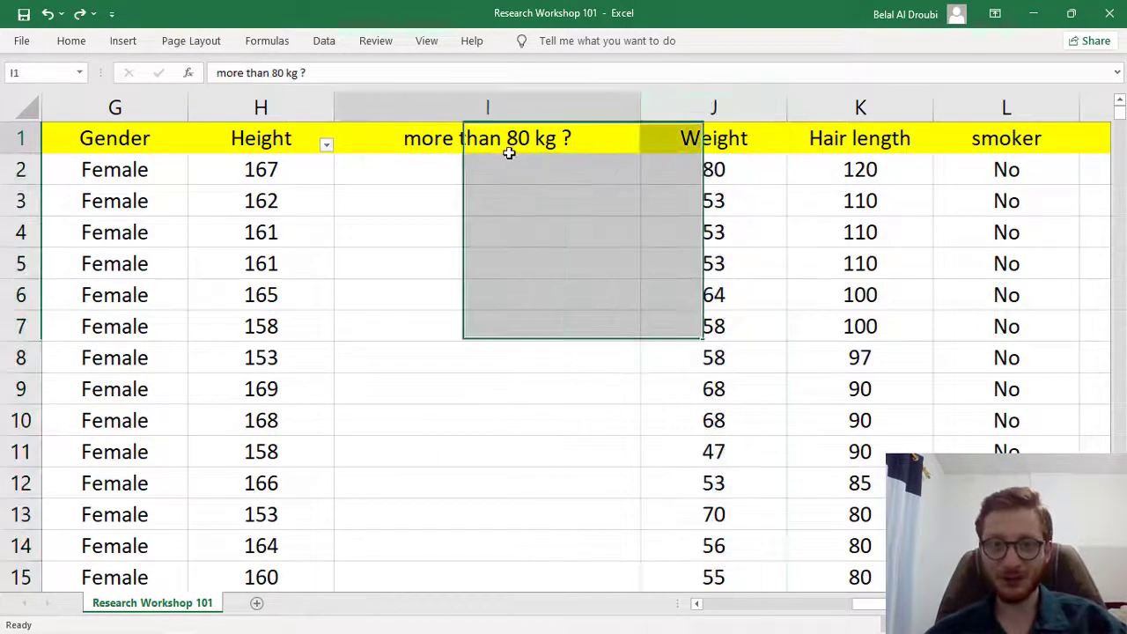
click(722, 139)
key(ctrl+shift+Down)
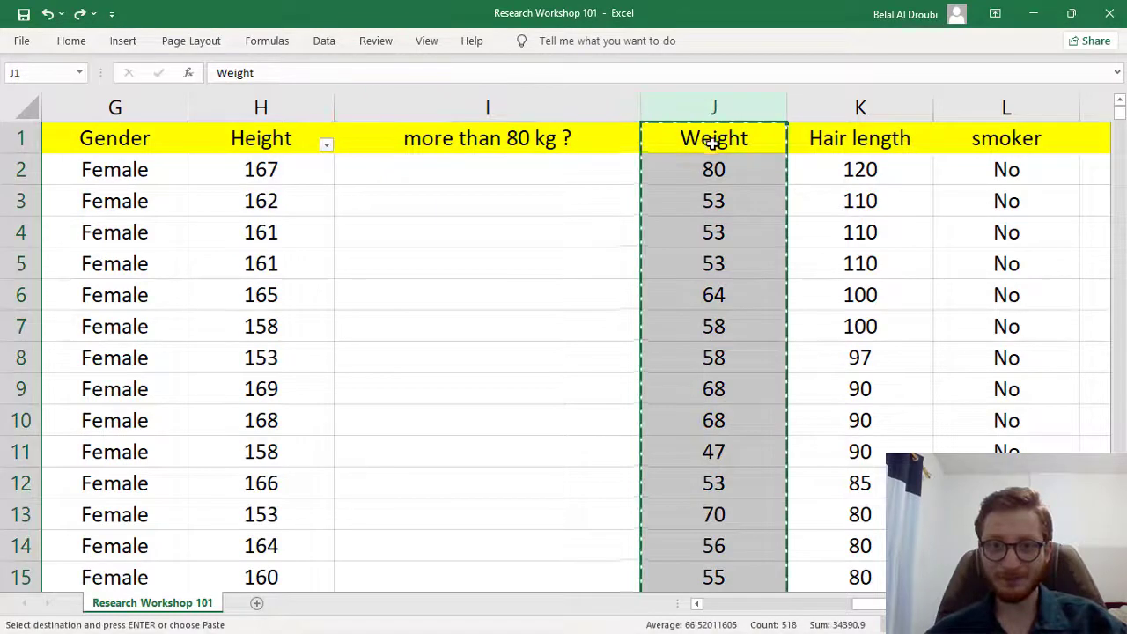
drag(684, 133, 455, 140)
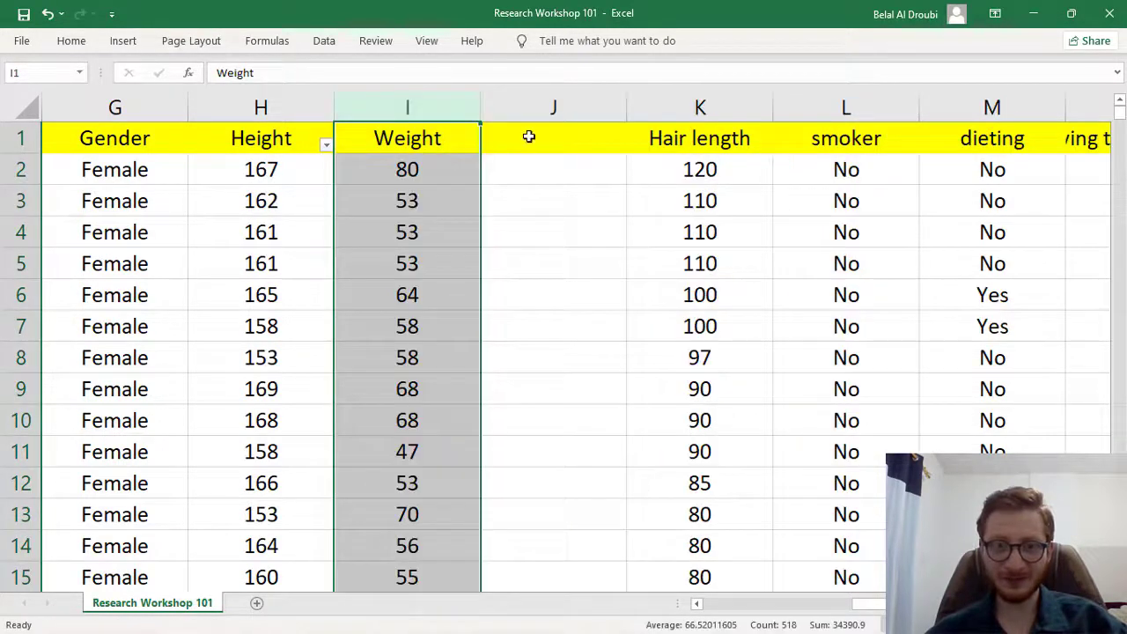
click(528, 137)
key(ctrl+z)
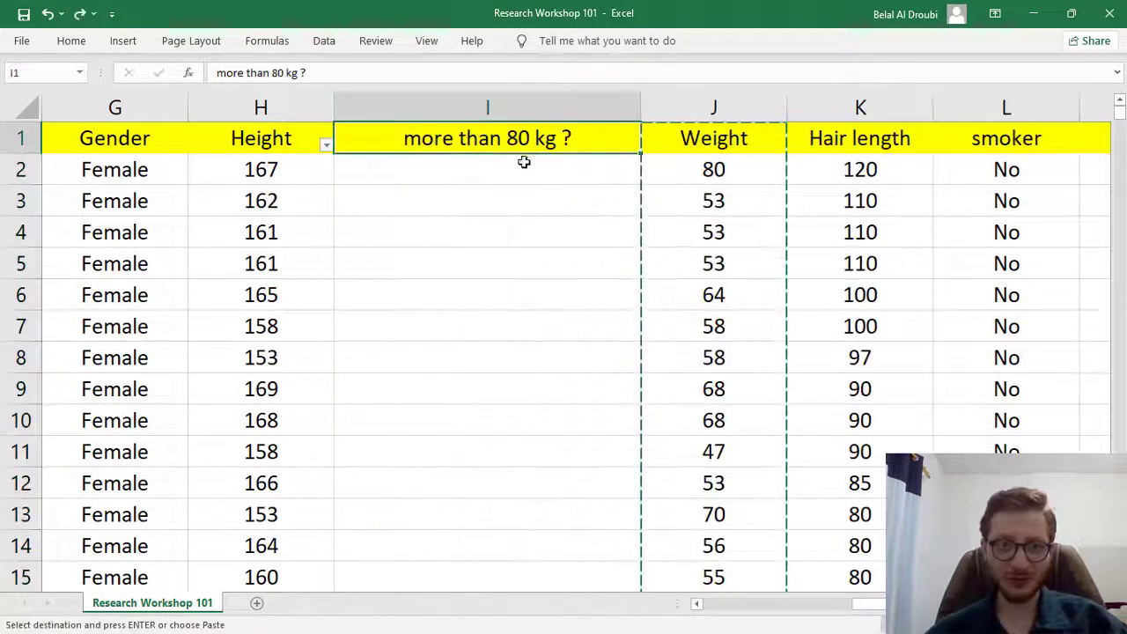
Copy the 'more than 80 kg ?' header cell; a stray 's' lands in cell I5
key(ctrl+c)
click(777, 267)
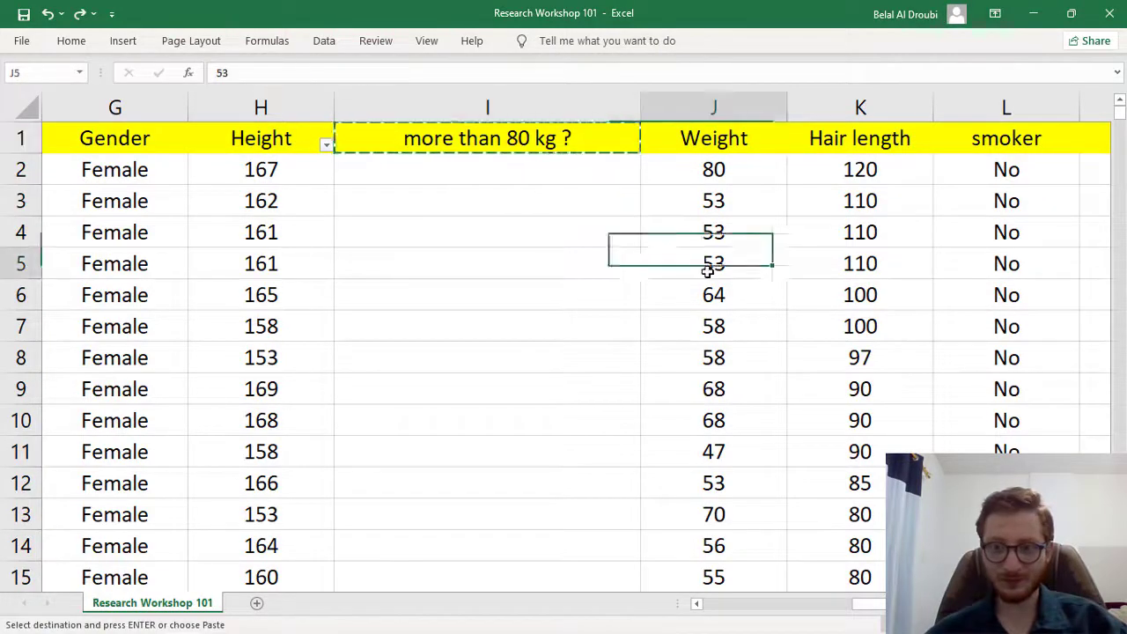
click(490, 139)
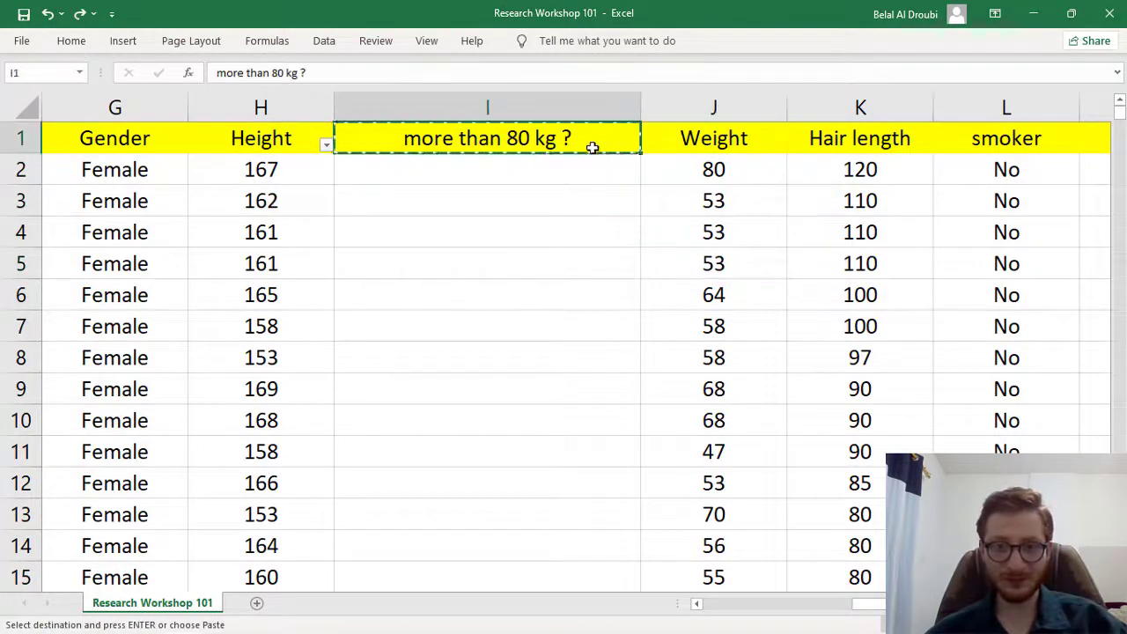
click(673, 103)
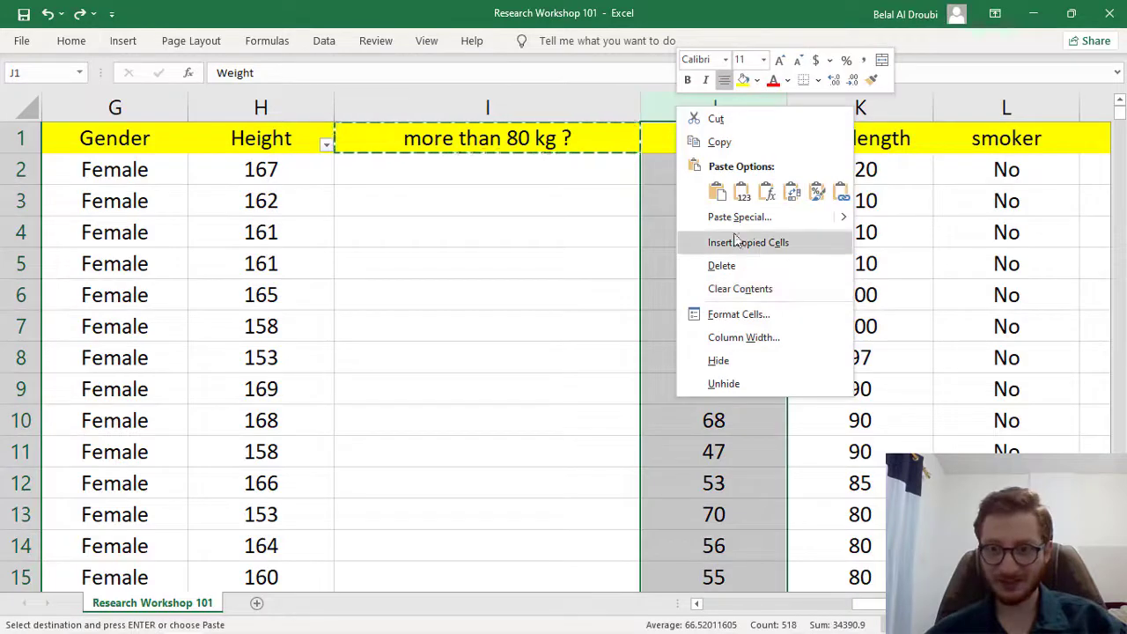
click(553, 248)
text(s)
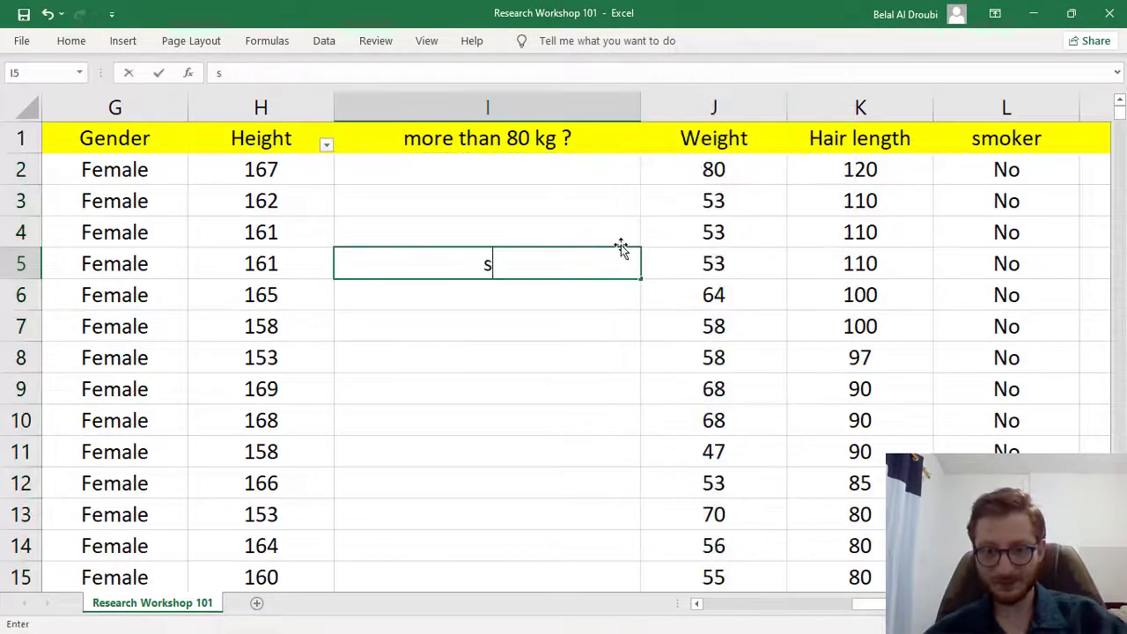
key(Return)
Insert a blank column before Weight and drag Weight into the new column J
click(714, 101)
right_click(686, 106)
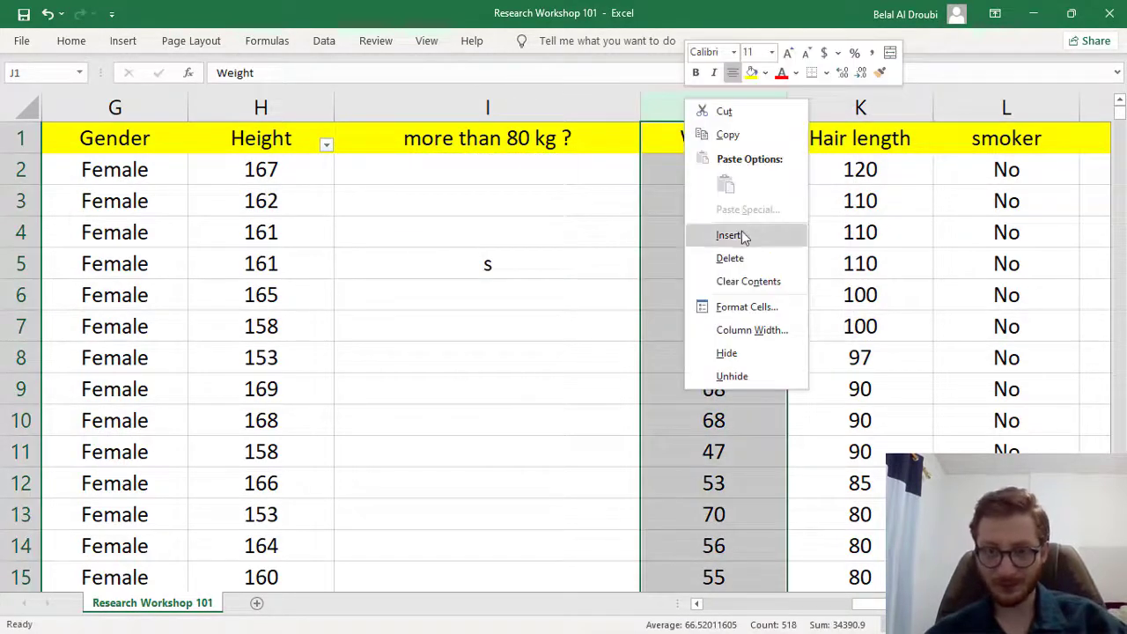
click(732, 235)
click(795, 168)
click(1002, 107)
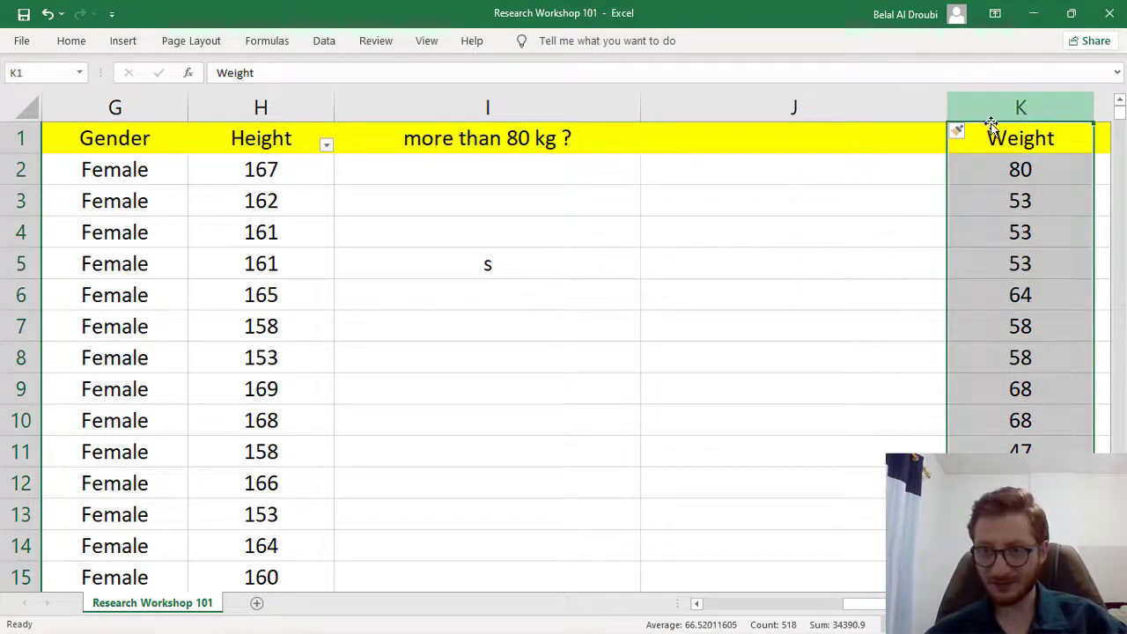
drag(991, 122, 687, 146)
Move the 'more than 80 kg ?' column after Weight, delete empty column I, and erase the stray s
click(483, 108)
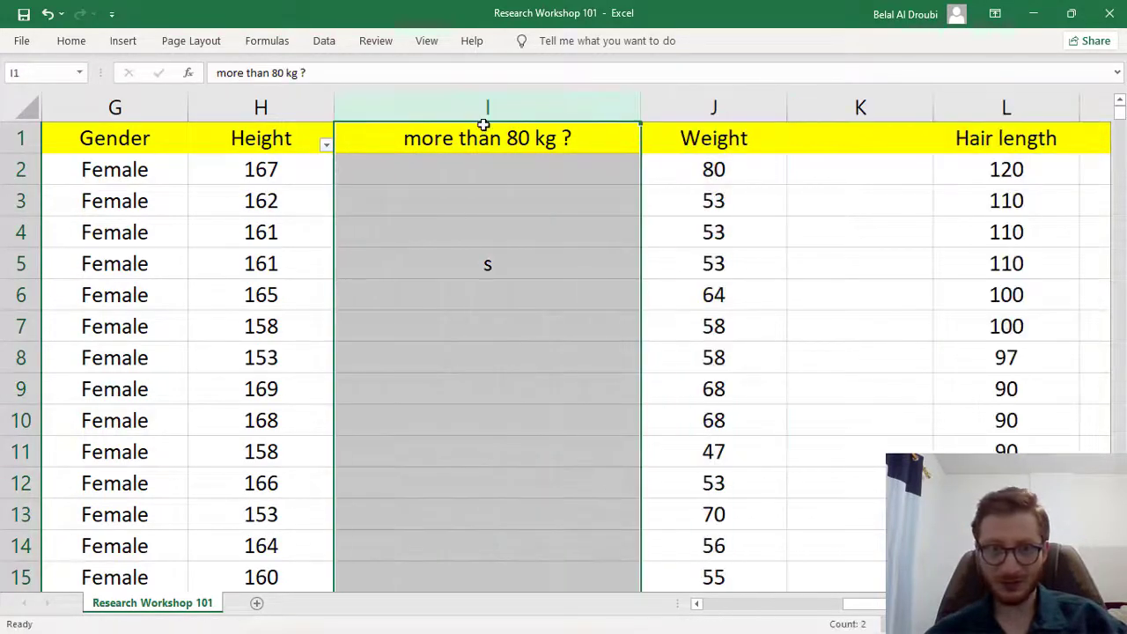
drag(489, 123, 845, 119)
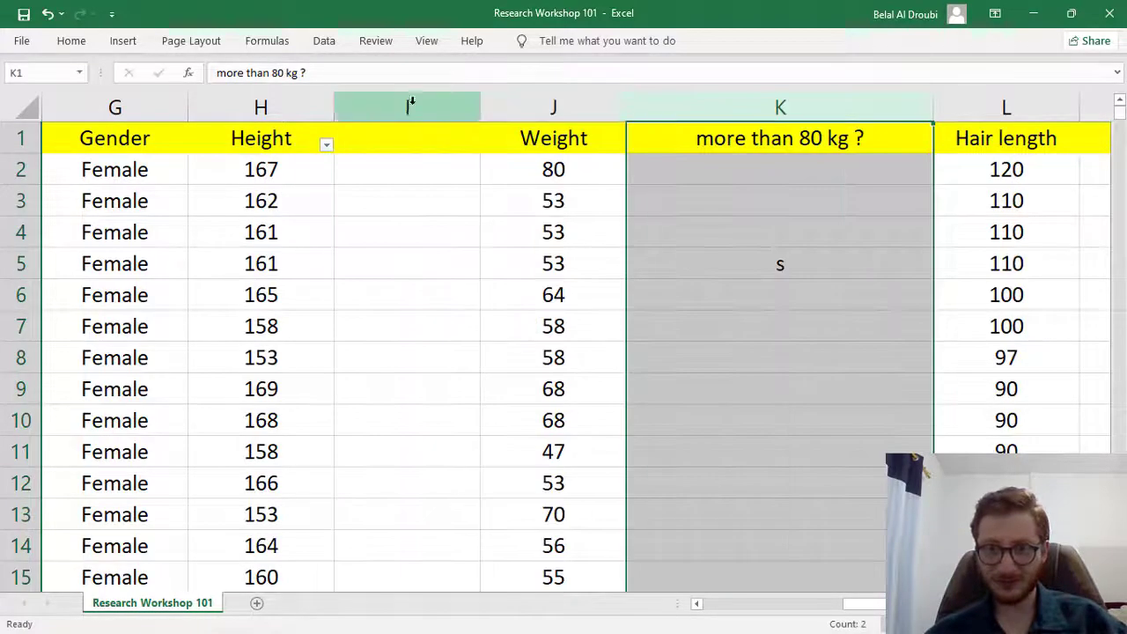
right_click(412, 107)
click(467, 264)
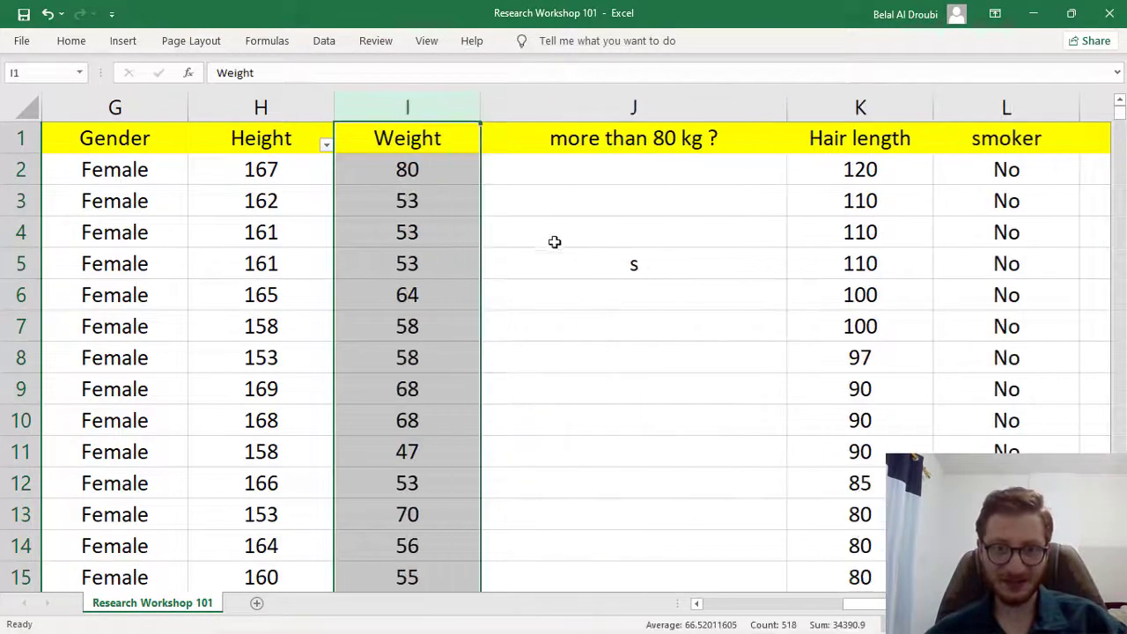
click(583, 266)
key(BackSpace)
Enter =IF(I2>80,"yes","no") in J2, replacing the 1/0 results with yes/no
click(669, 158)
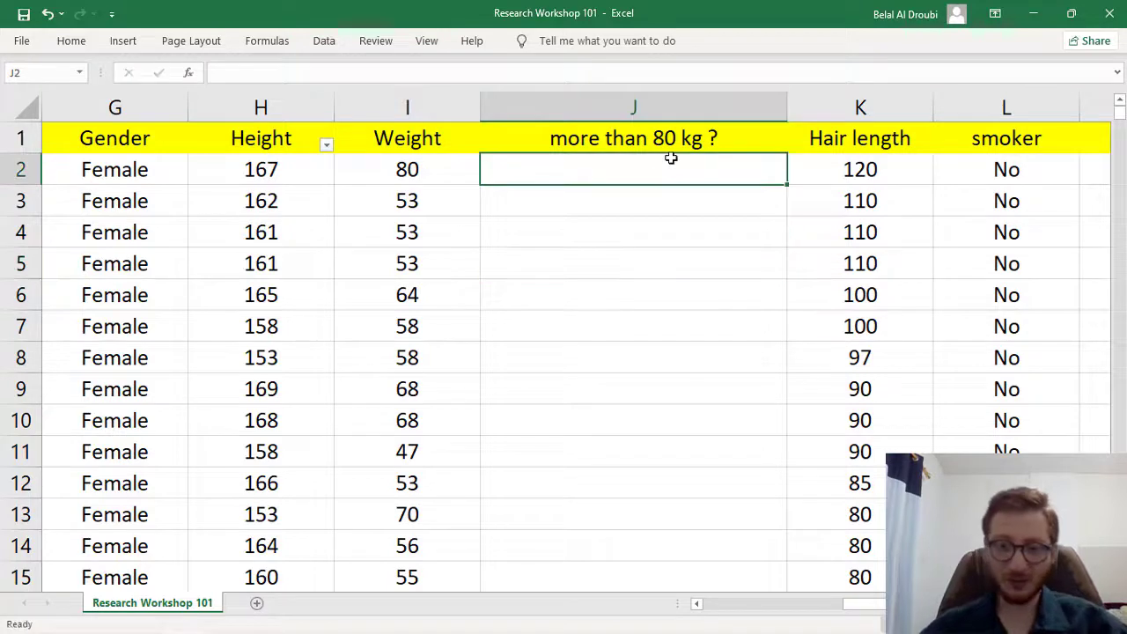
text(=if()
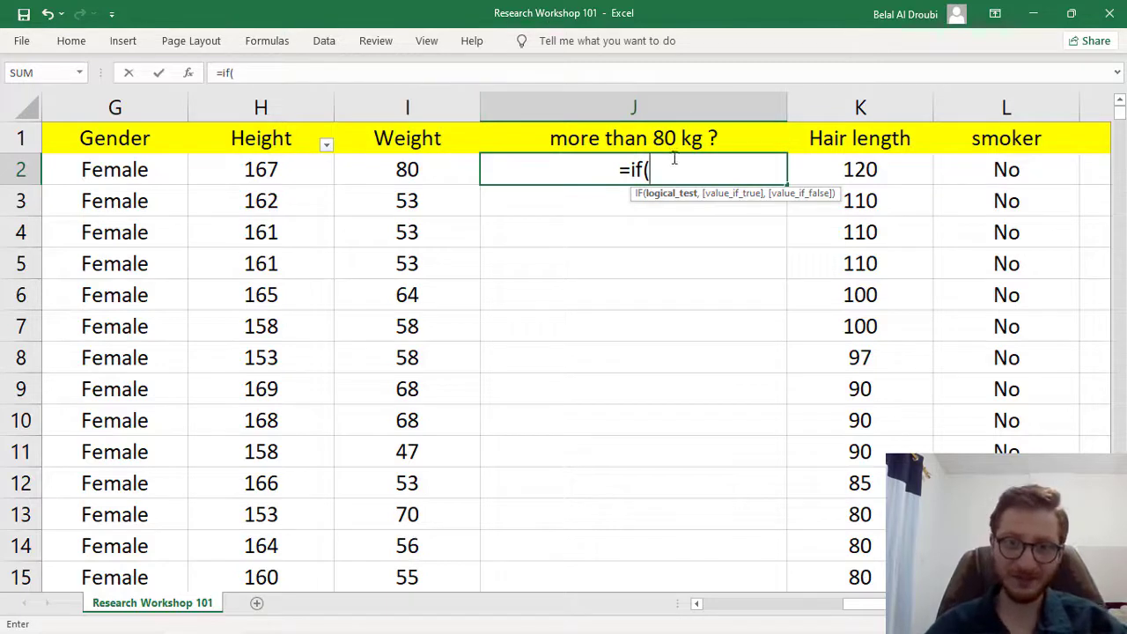
text(i2>)
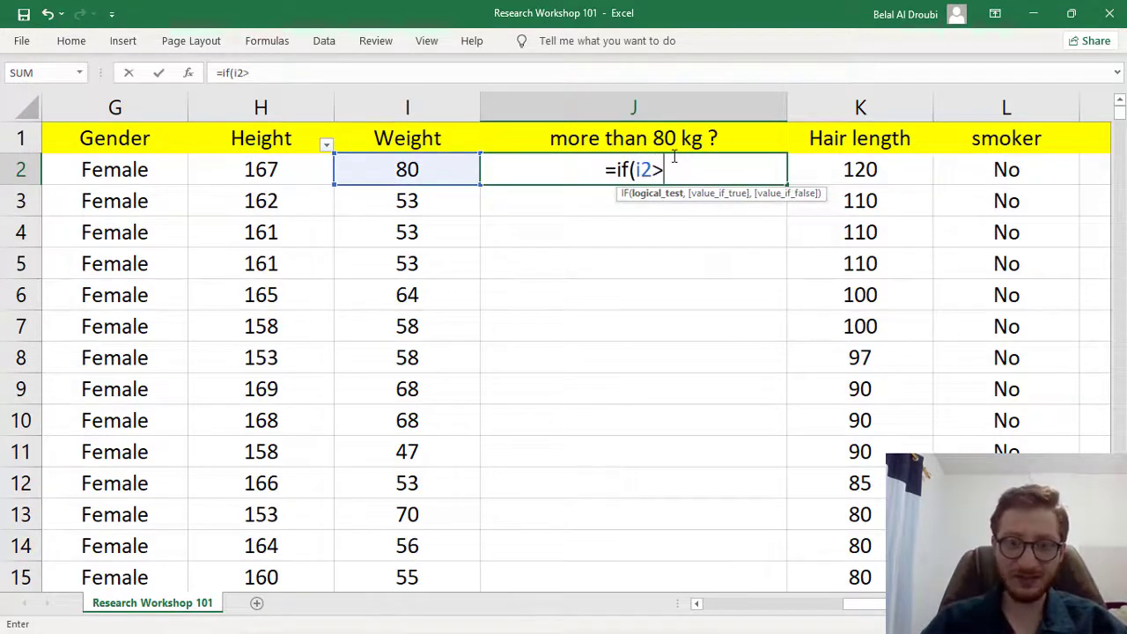
text(80,)
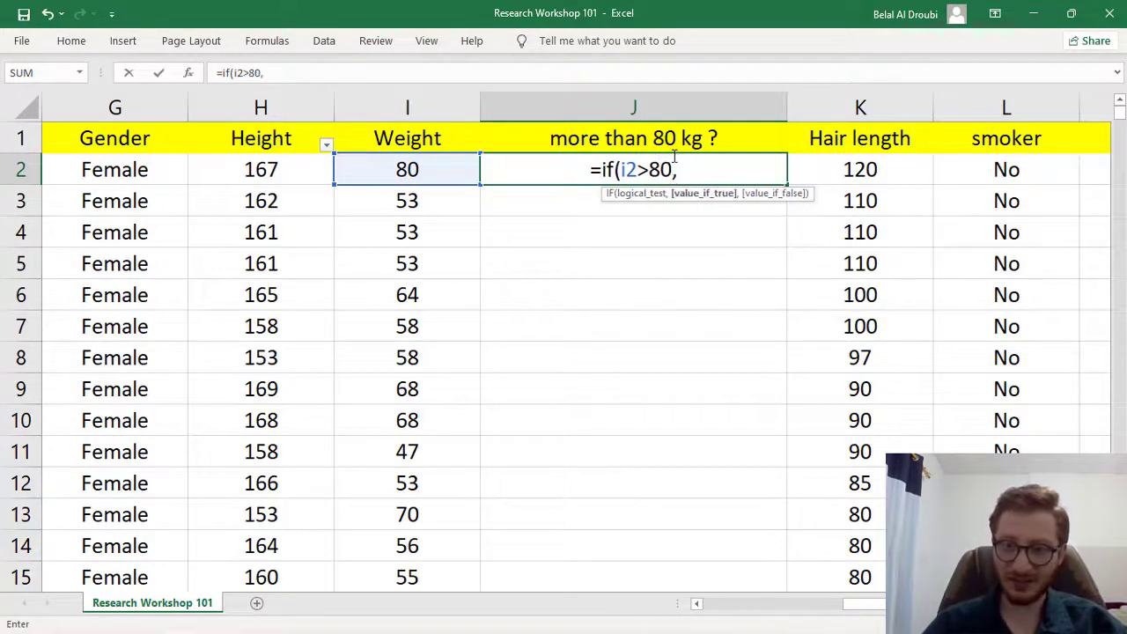
text(1 , 0)
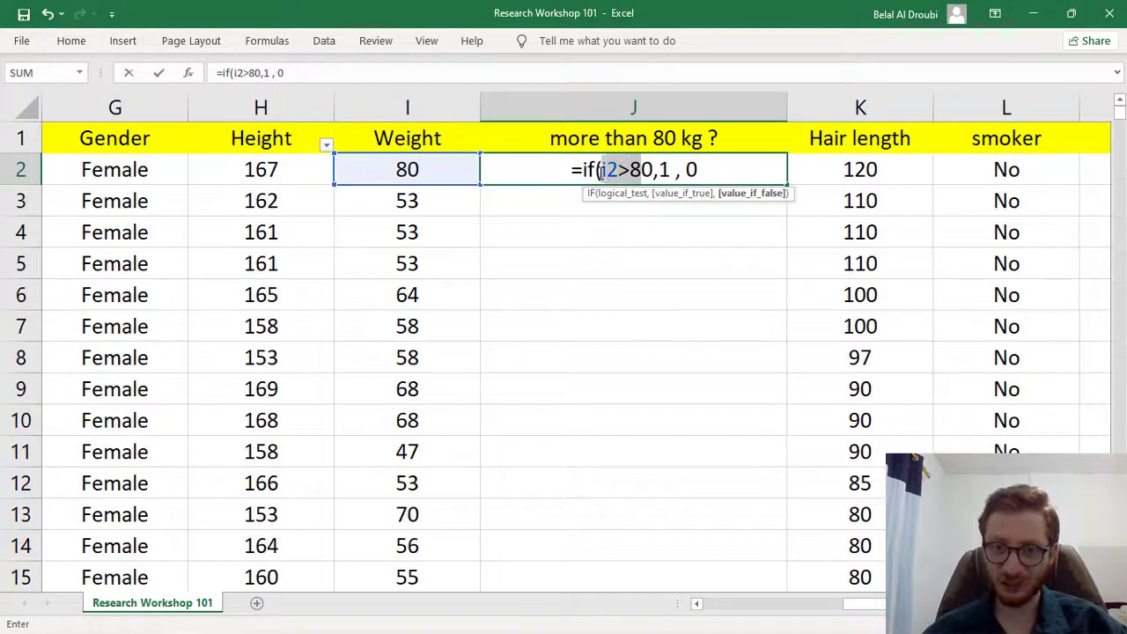
click(601, 170)
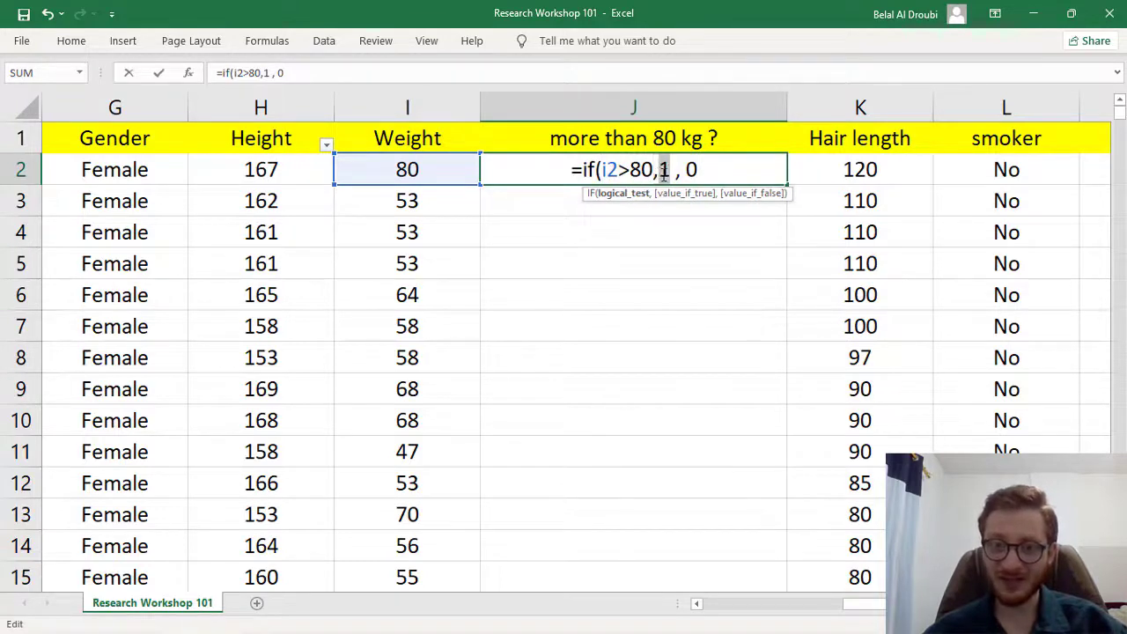
double_click(666, 170)
click(702, 171)
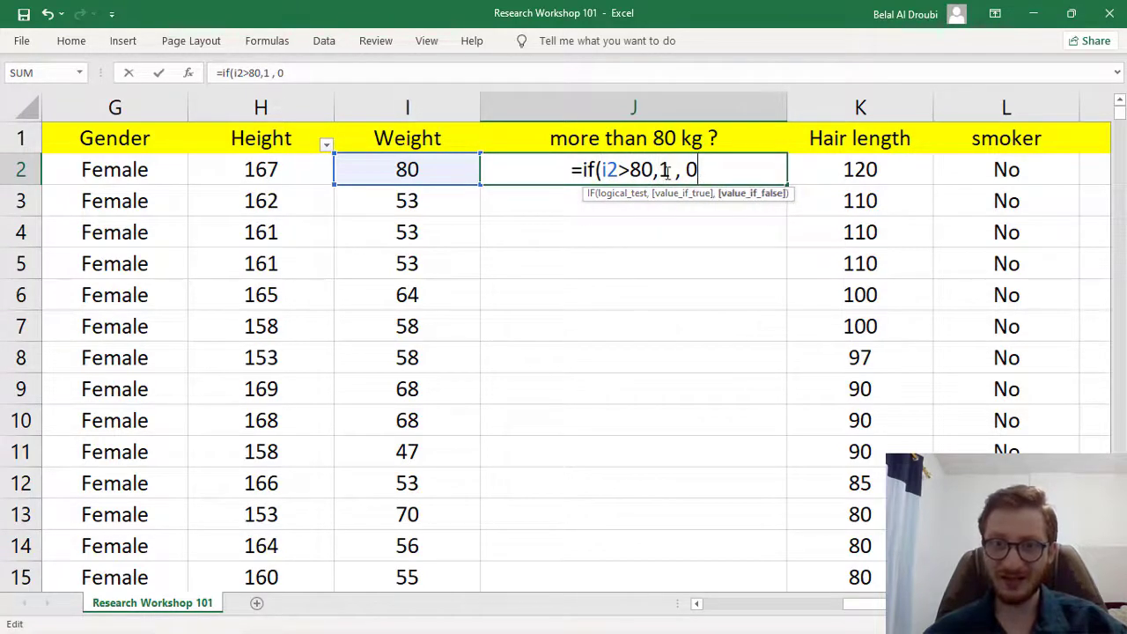
click(664, 170)
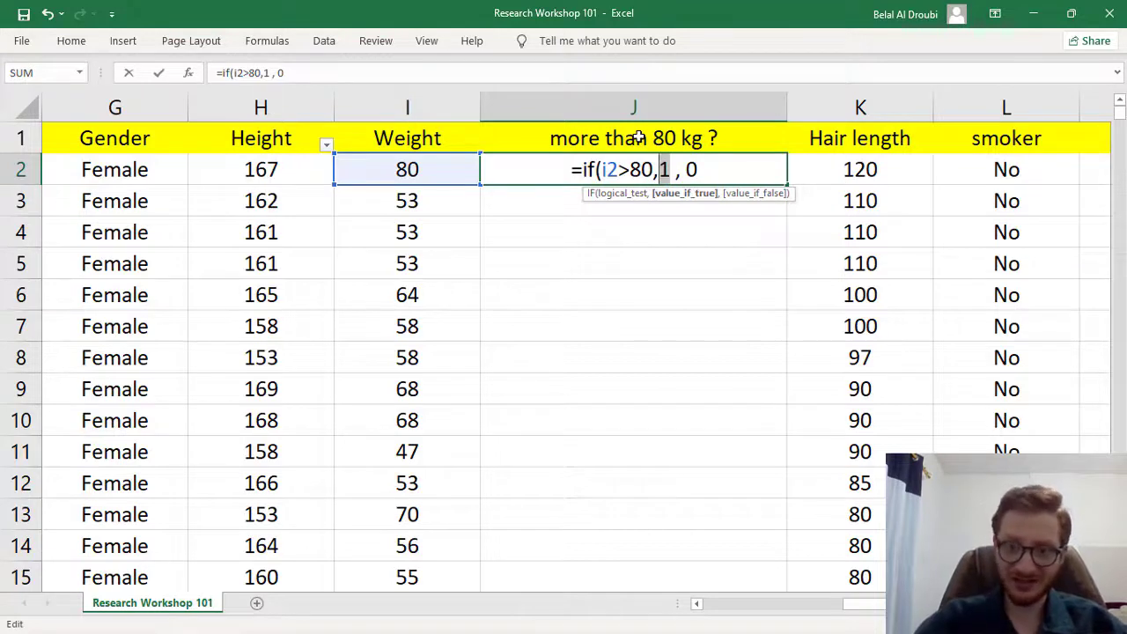
text("yes)
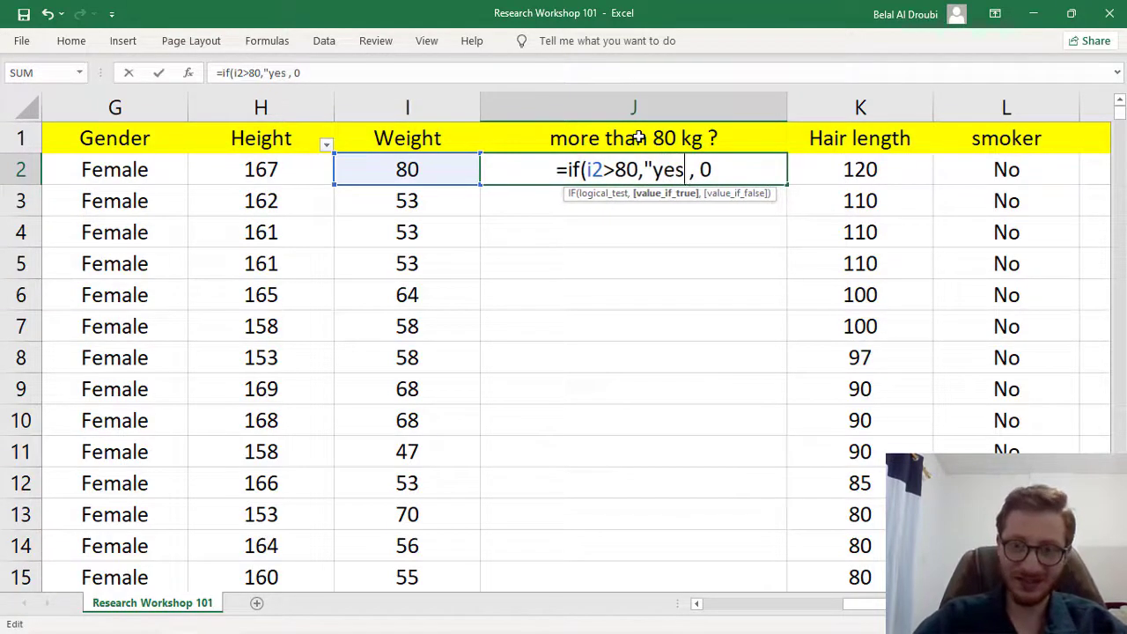
text(")
key(Right)
key(Right)
key(Right)
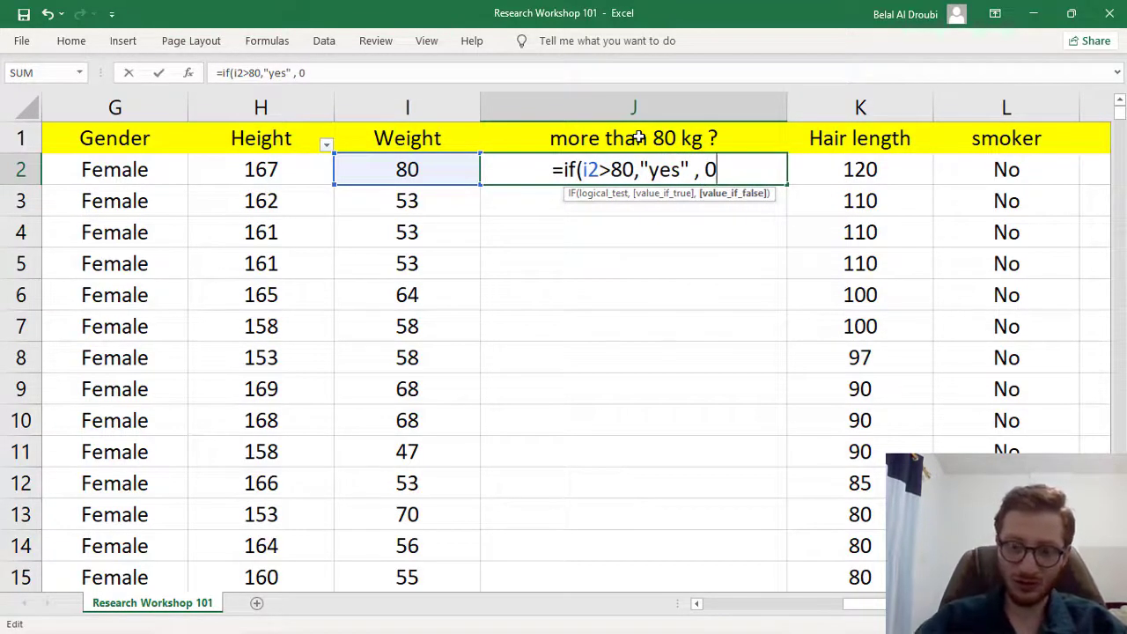
key(BackSpace)
text("no)
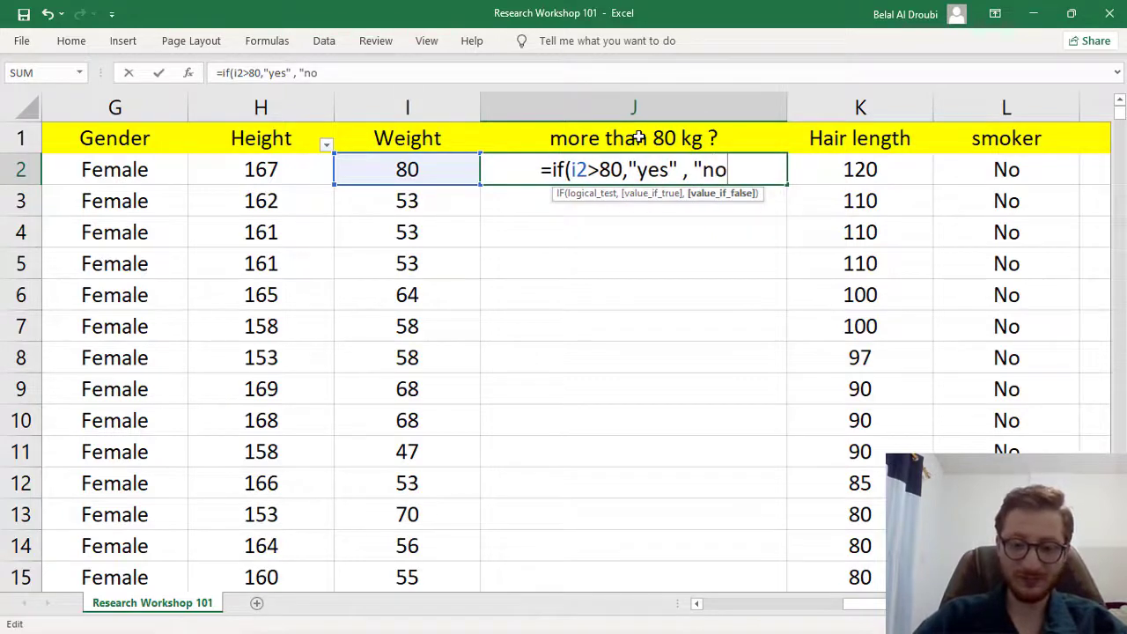
text(")
key(Return)
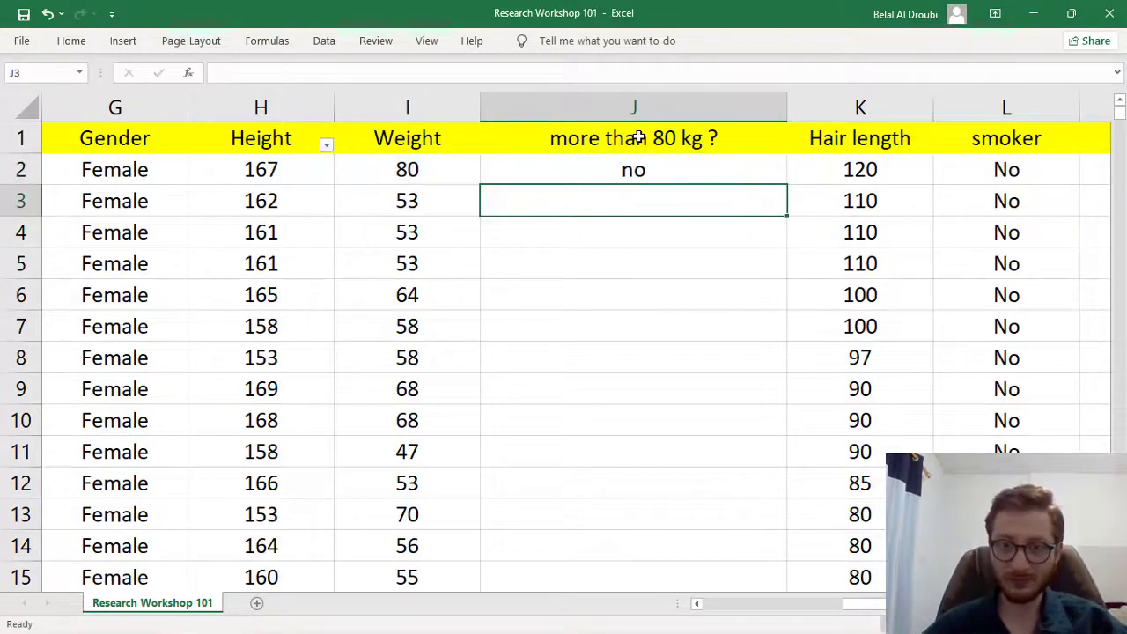
click(641, 161)
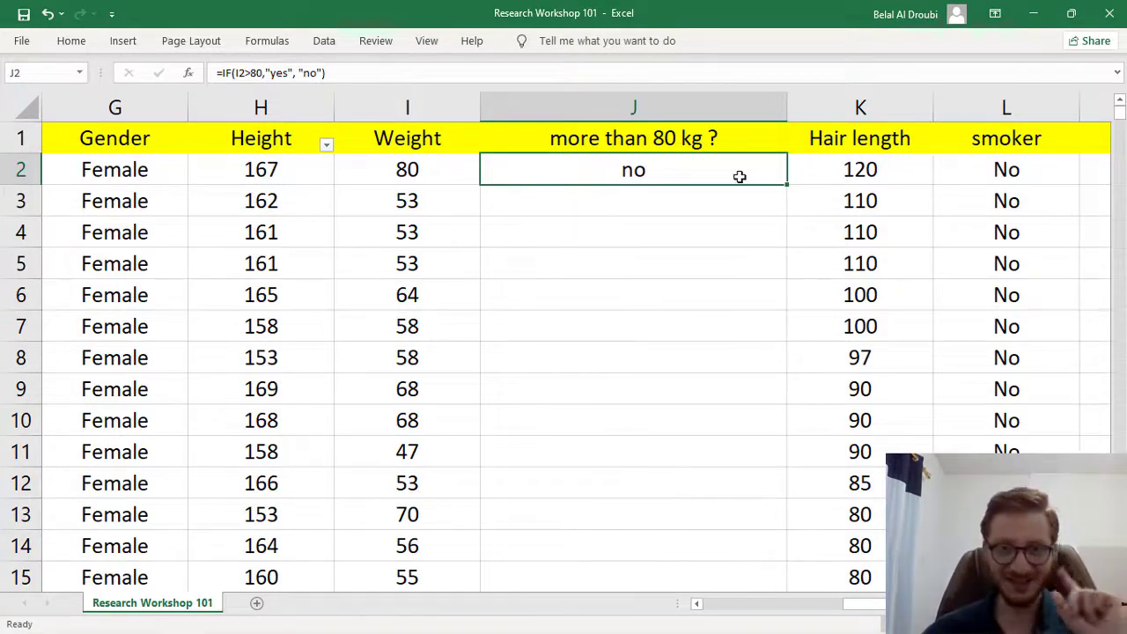
double_click(786, 186)
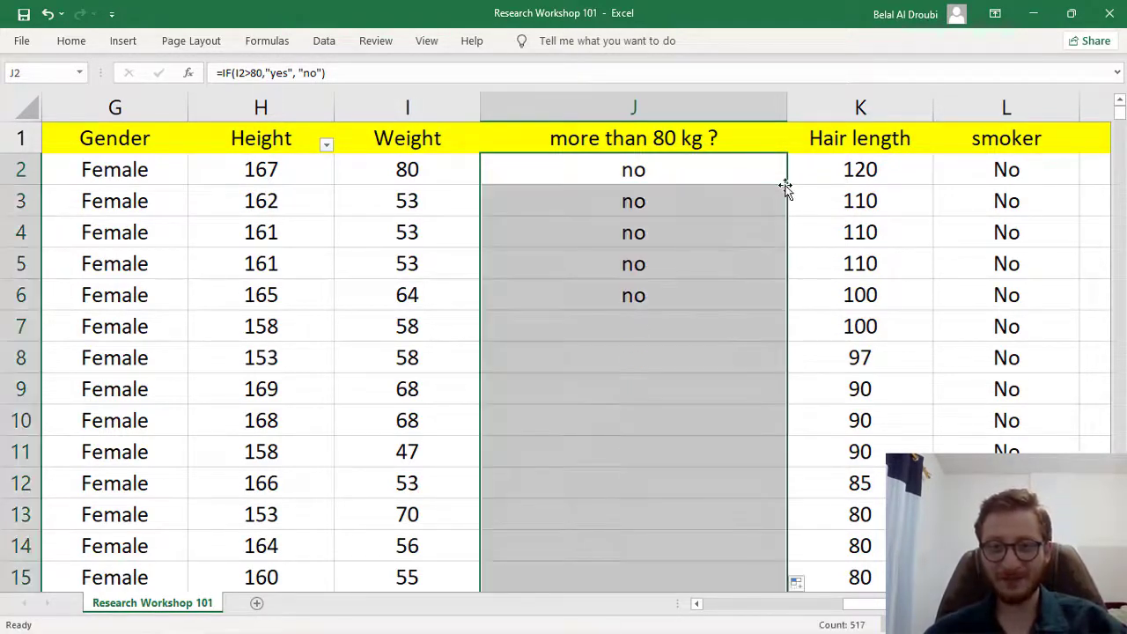
click(407, 211)
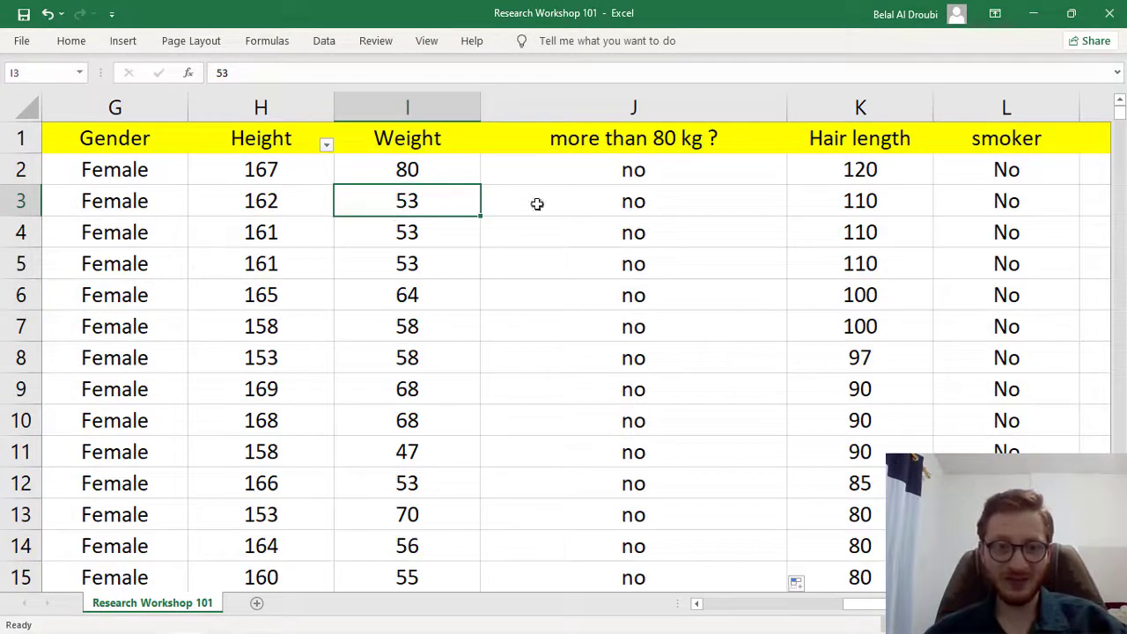
click(634, 194)
scroll(516, 234, down, 1)
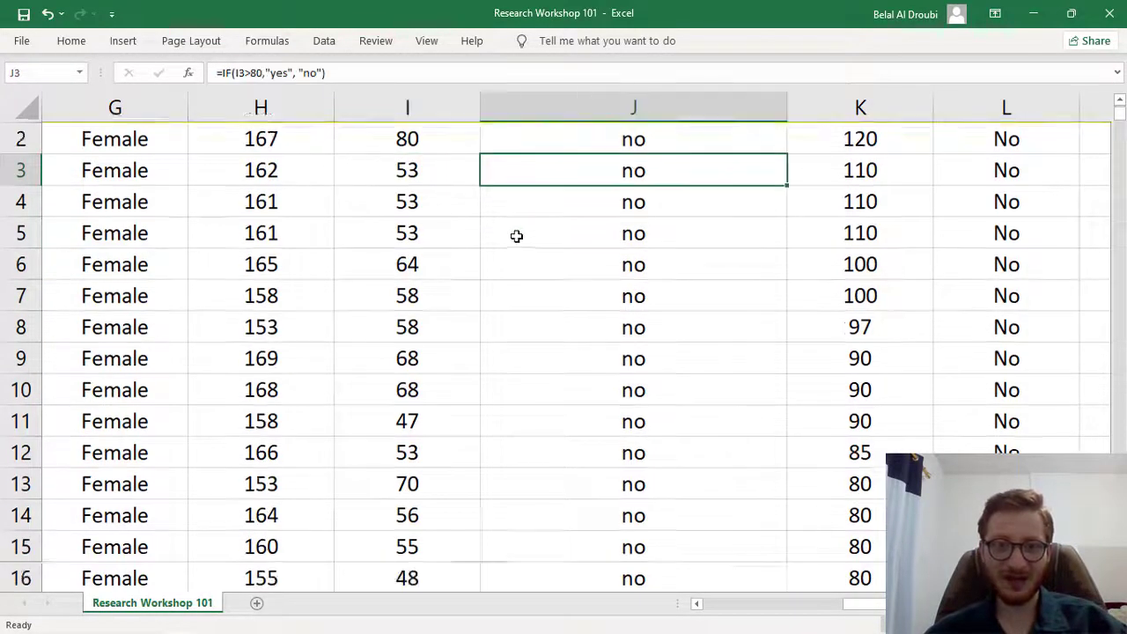
click(576, 201)
scroll(566, 256, down, 7)
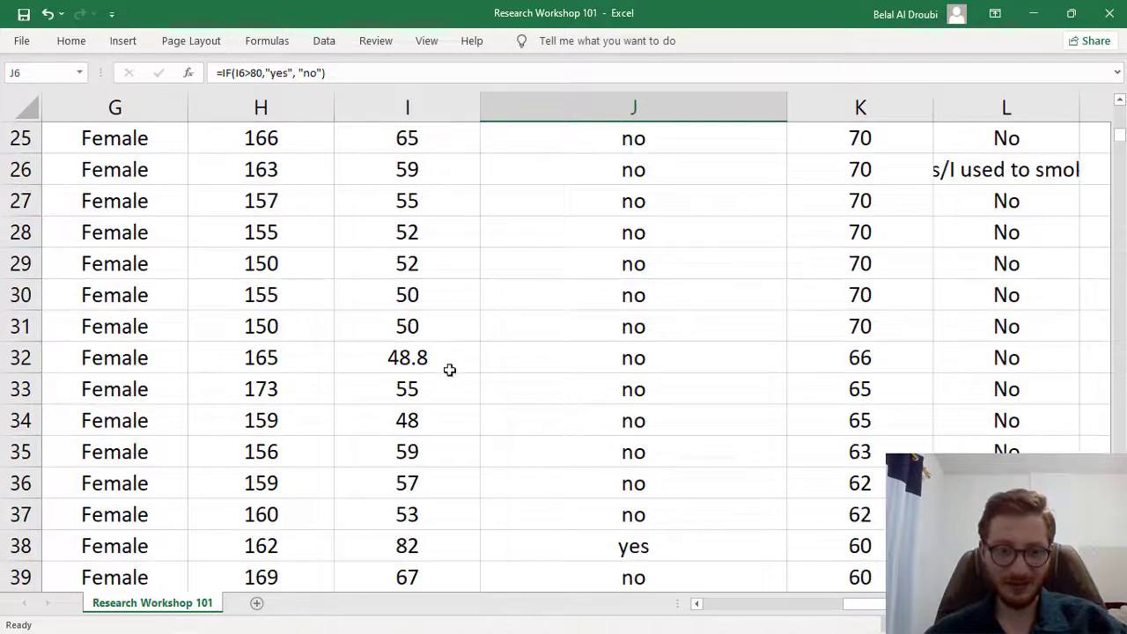
click(436, 170)
click(428, 190)
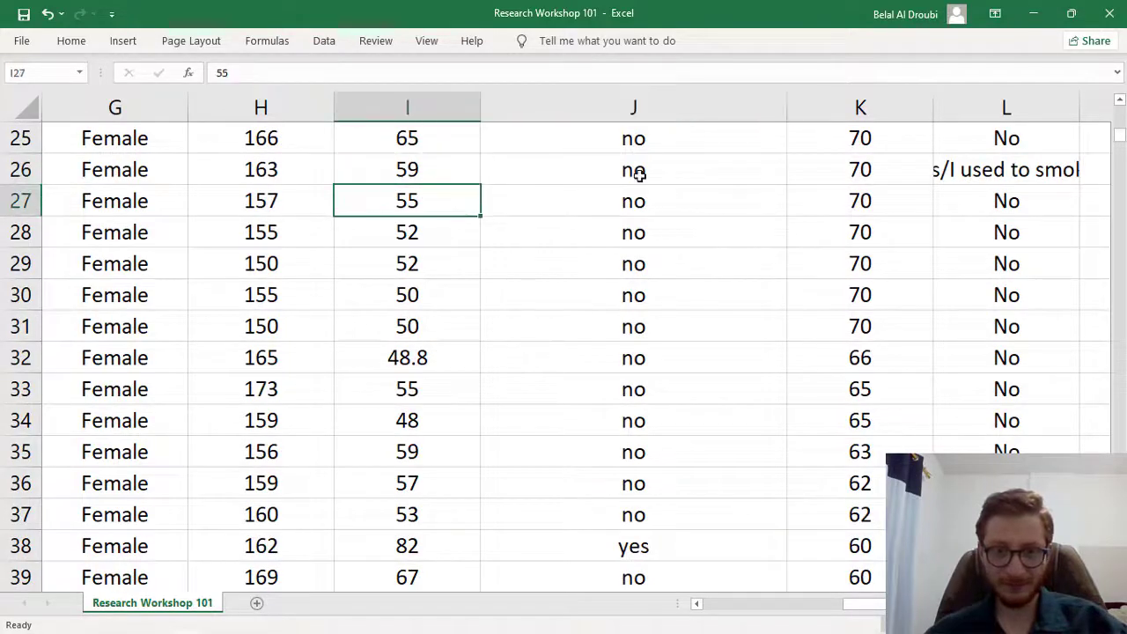
scroll(640, 189, down, 5)
scroll(463, 316, down, 1)
scroll(478, 297, down, 18)
scroll(501, 273, down, 11)
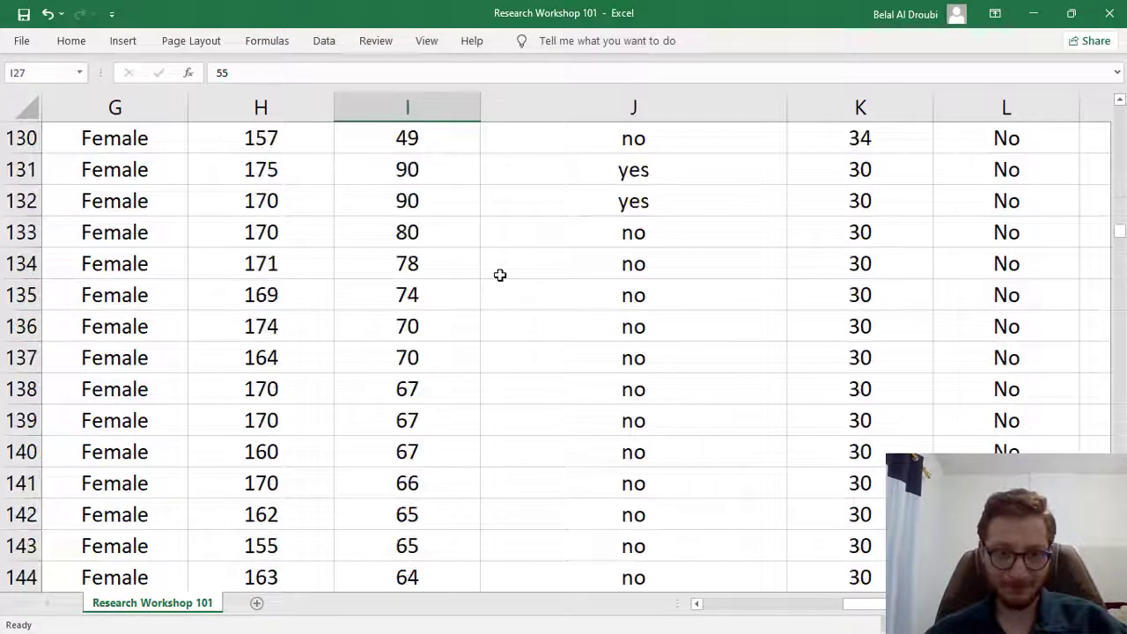
scroll(503, 267, down, 8)
scroll(501, 268, up, 7)
scroll(501, 268, up, 3)
scroll(502, 267, down, 1)
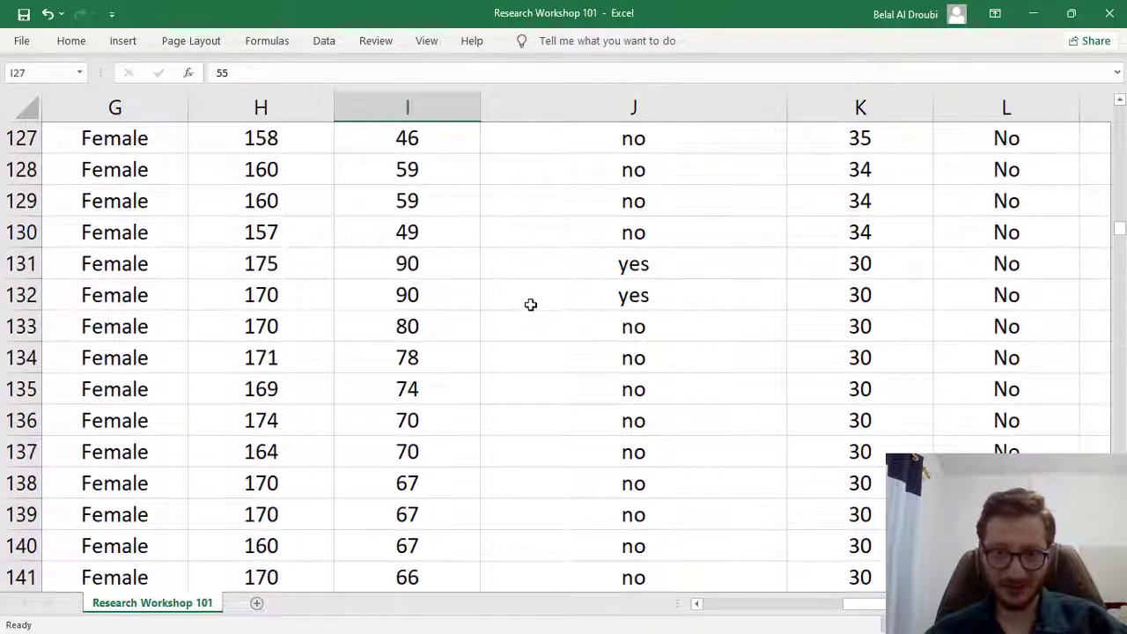
click(435, 256)
click(465, 272)
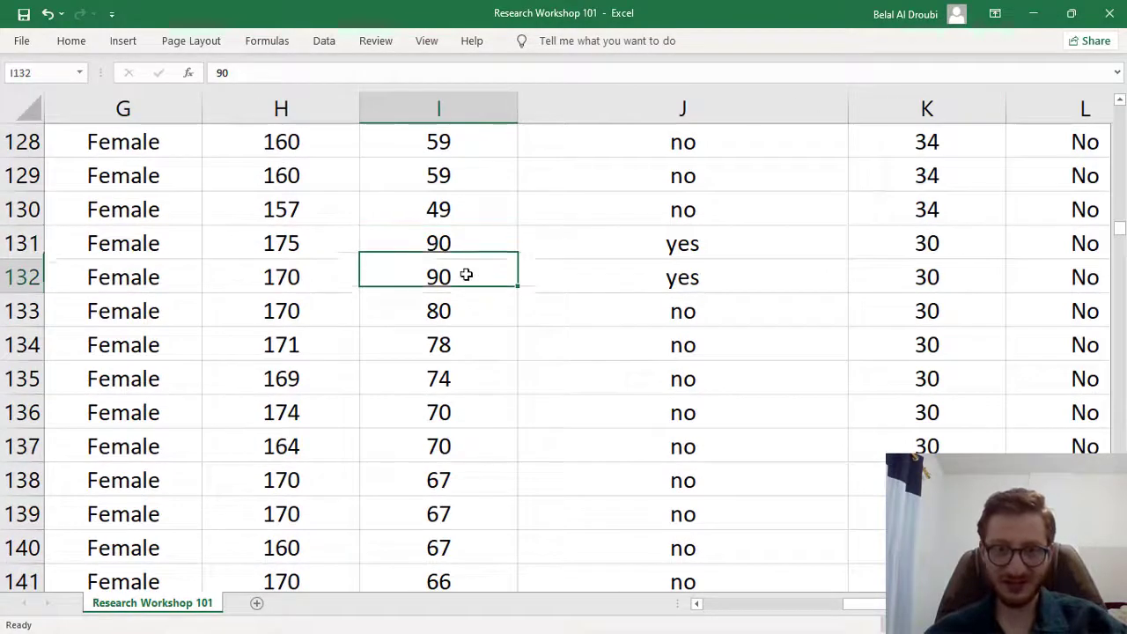
click(642, 247)
click(641, 280)
scroll(642, 269, down, 19)
scroll(532, 259, up, 3)
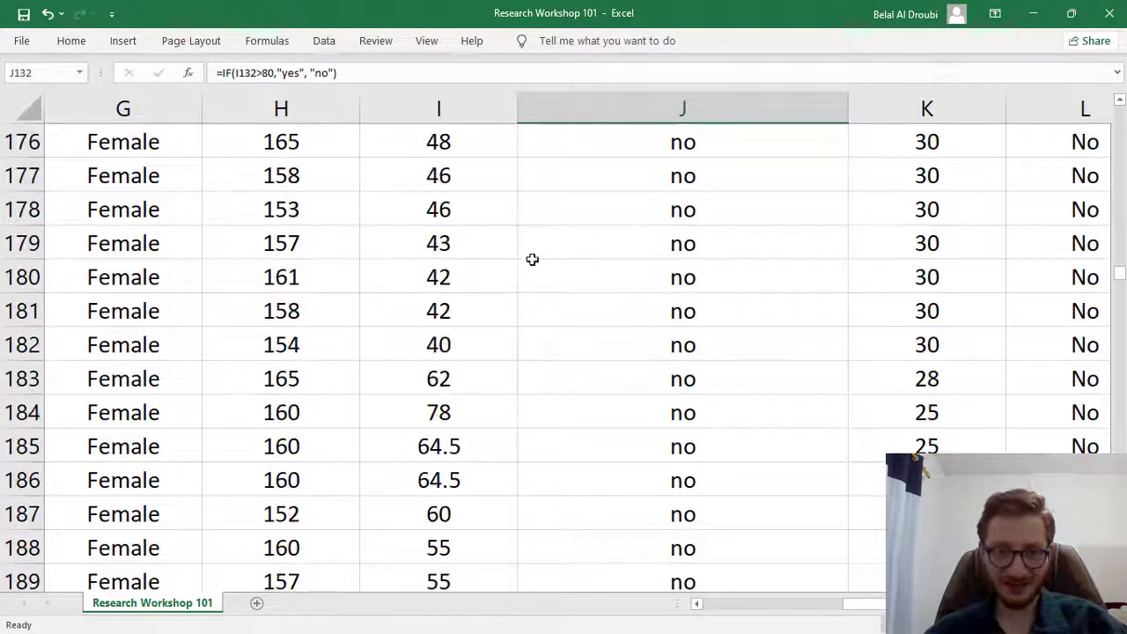
click(450, 452)
scroll(618, 432, down, 18)
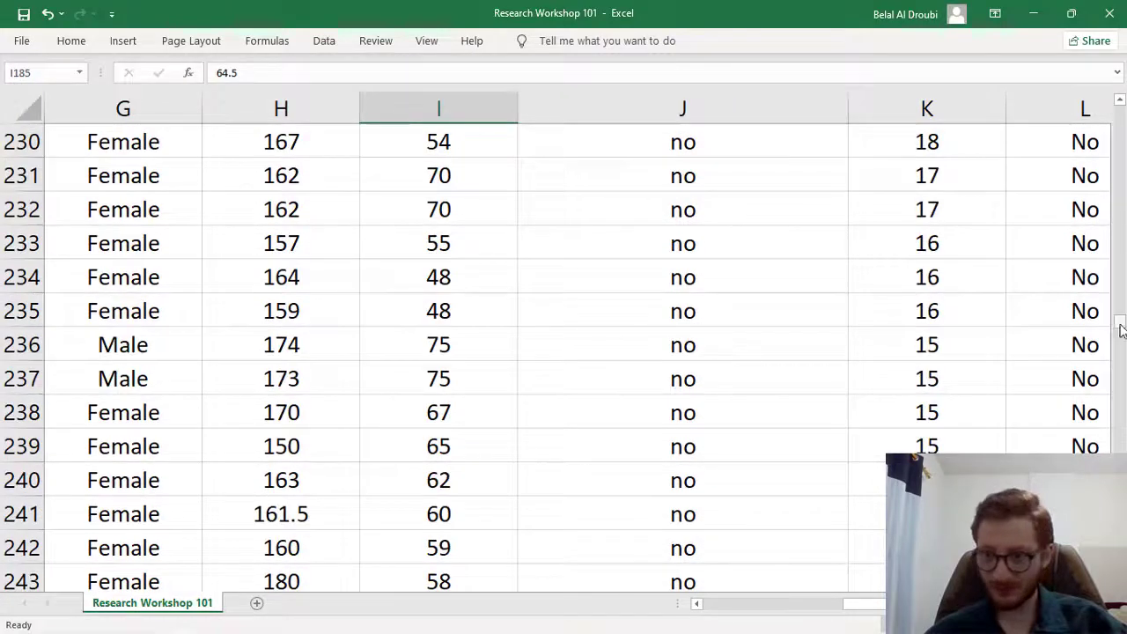
drag(1121, 330, 1120, 335)
scroll(457, 314, up, 5)
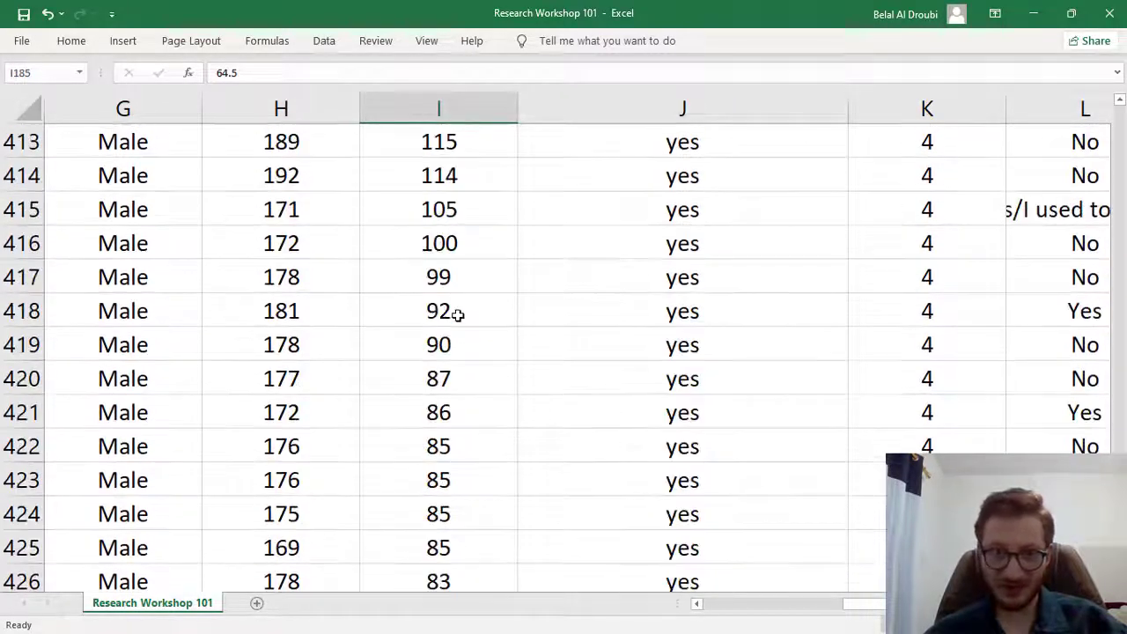
scroll(457, 314, up, 5)
scroll(368, 304, down, 1)
scroll(132, 299, up, 4)
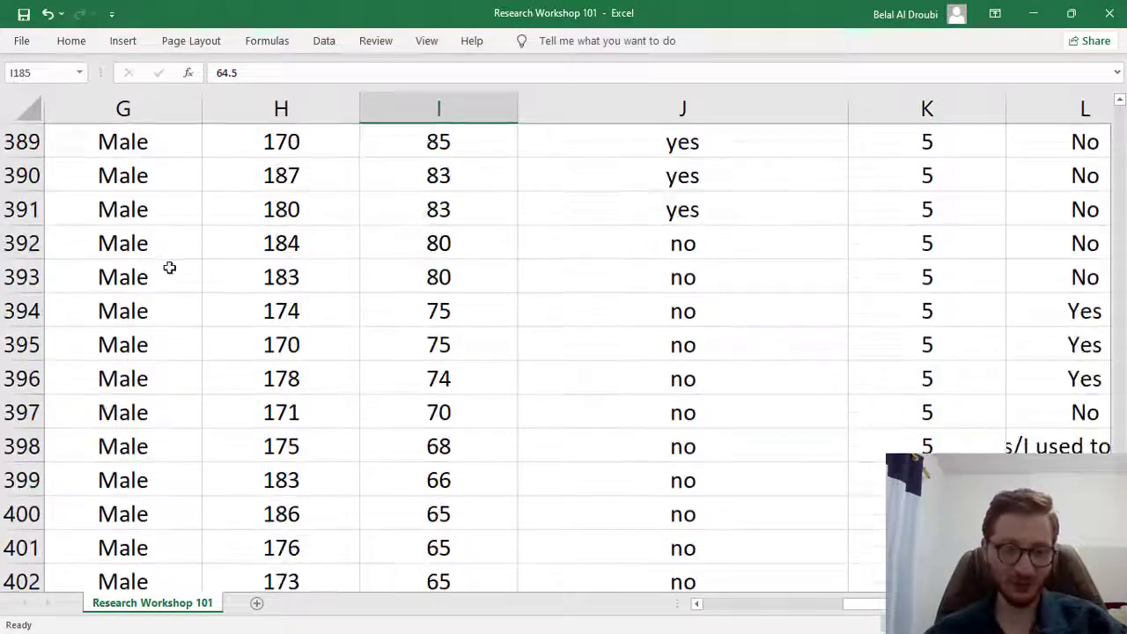
scroll(370, 295, up, 1)
click(457, 248)
click(596, 242)
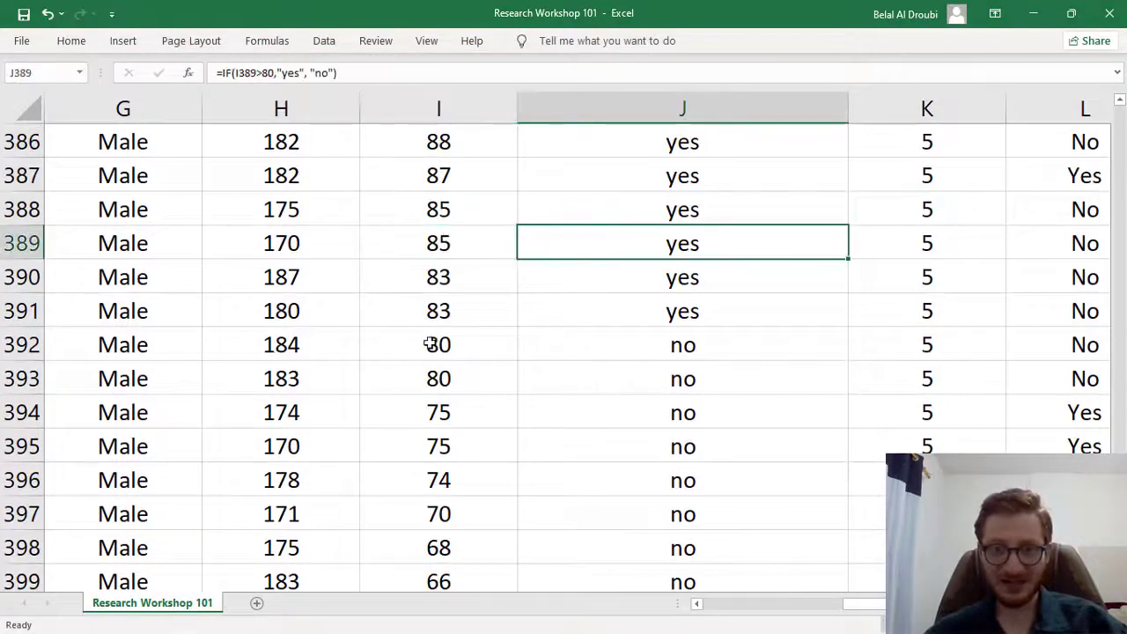
click(430, 343)
ctrl+scroll(519, 305, down, 2)
scroll(520, 244, up, 8)
scroll(533, 235, up, 20)
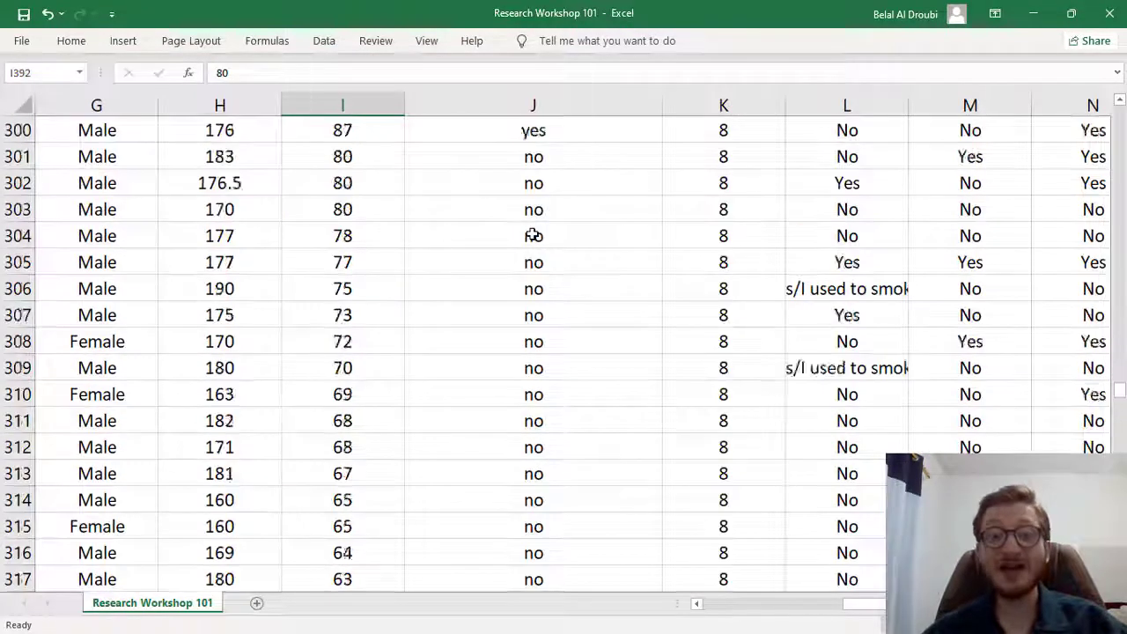
scroll(534, 235, up, 10)
drag(1120, 361, 1119, 99)
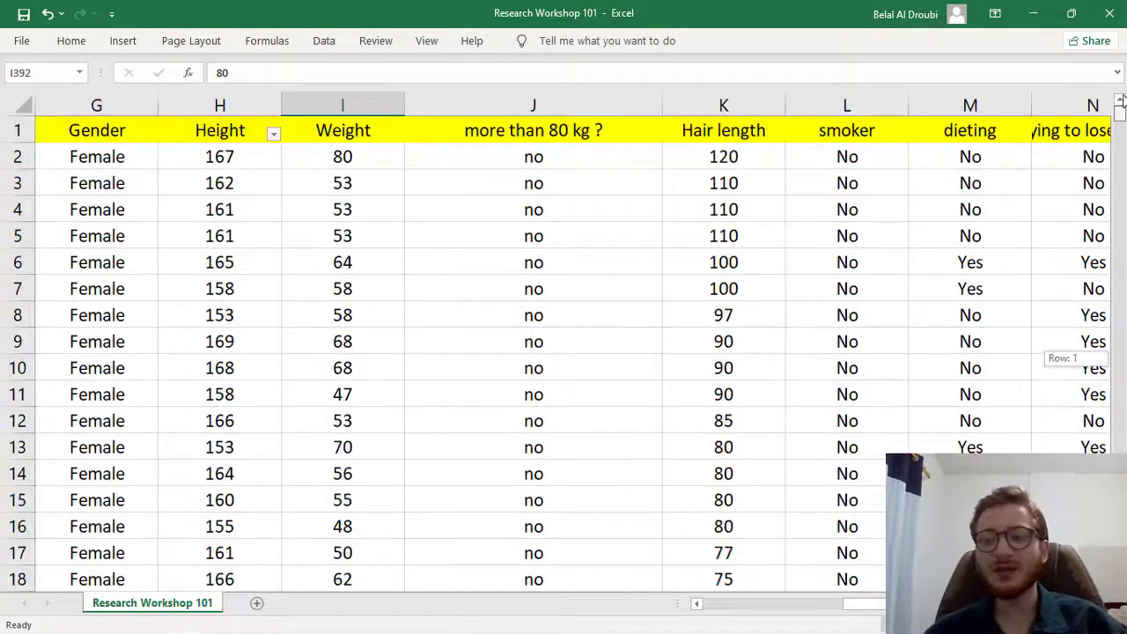
Delete the 'more than 80 kg' column
click(521, 104)
right_click(520, 106)
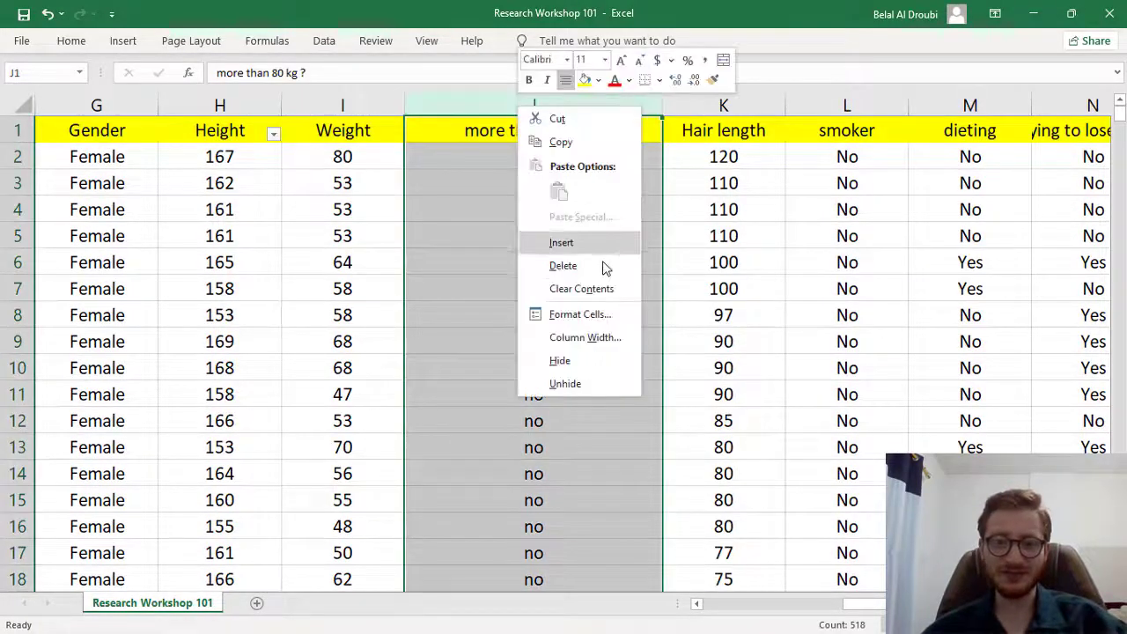
click(605, 266)
Scroll through the smoker answers and inspect the long smoking answer text in K26
ctrl+scroll(569, 226, down, 1)
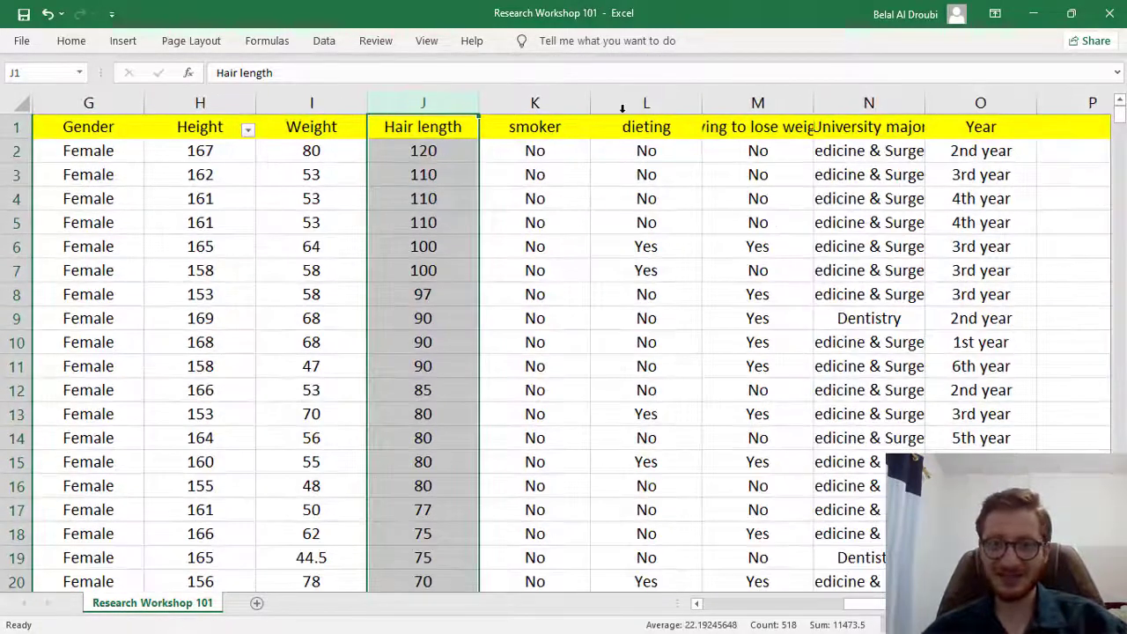
scroll(571, 171, down, 7)
scroll(576, 203, up, 5)
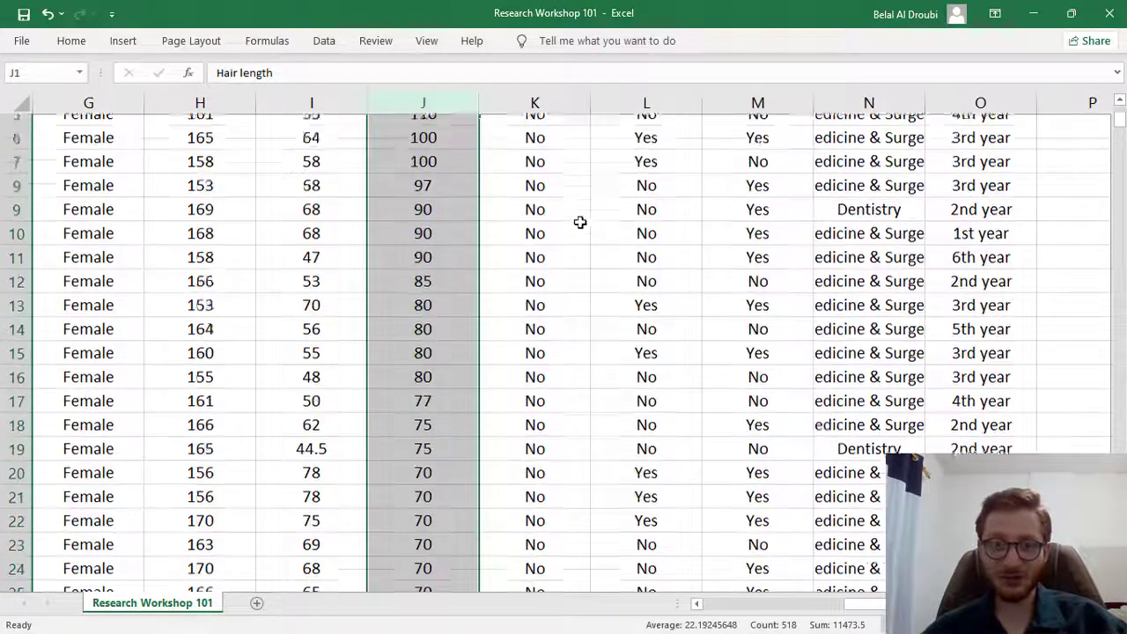
scroll(588, 224, up, 2)
scroll(593, 237, down, 5)
scroll(596, 242, down, 1)
scroll(672, 256, up, 6)
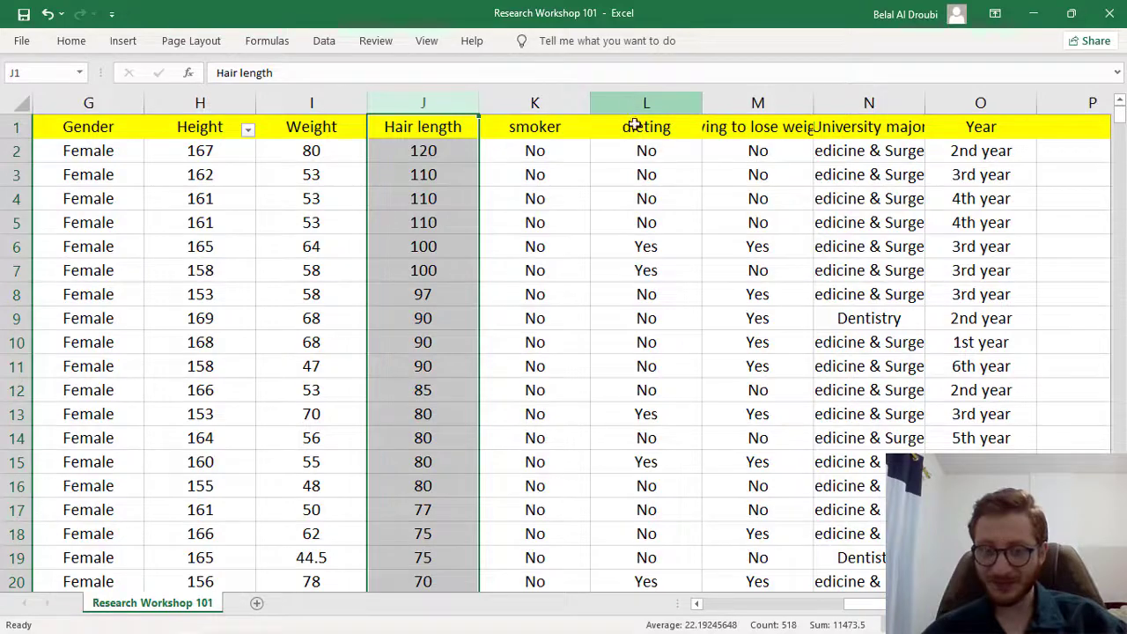
scroll(642, 151, down, 5)
scroll(671, 181, down, 2)
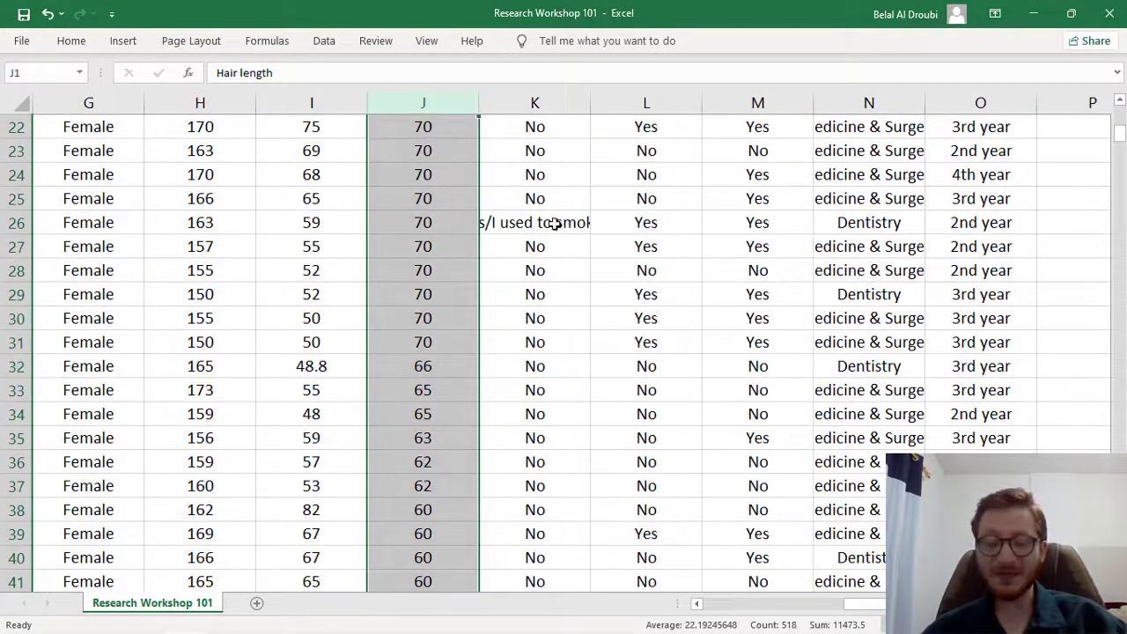
scroll(598, 238, up, 4)
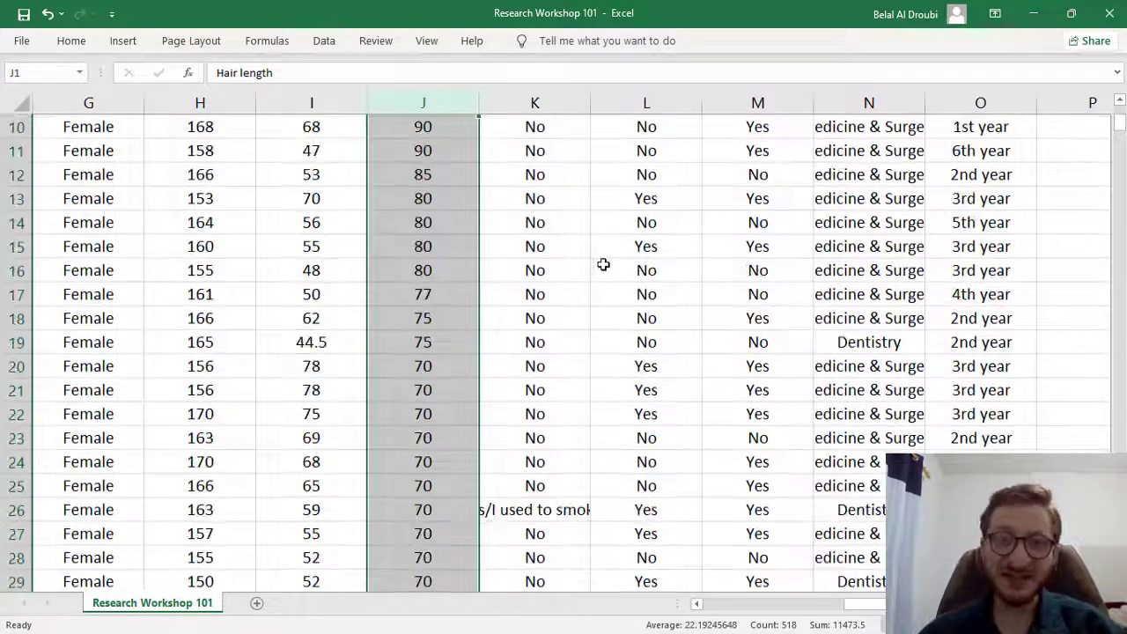
scroll(603, 264, down, 4)
scroll(547, 293, up, 1)
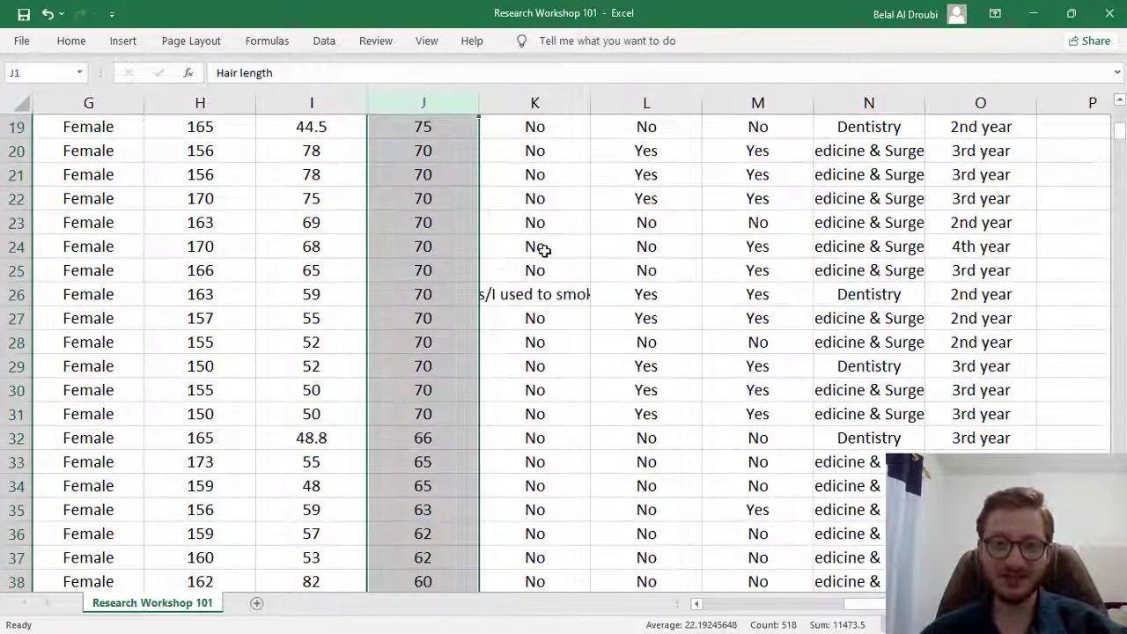
click(545, 250)
scroll(543, 146, up, 5)
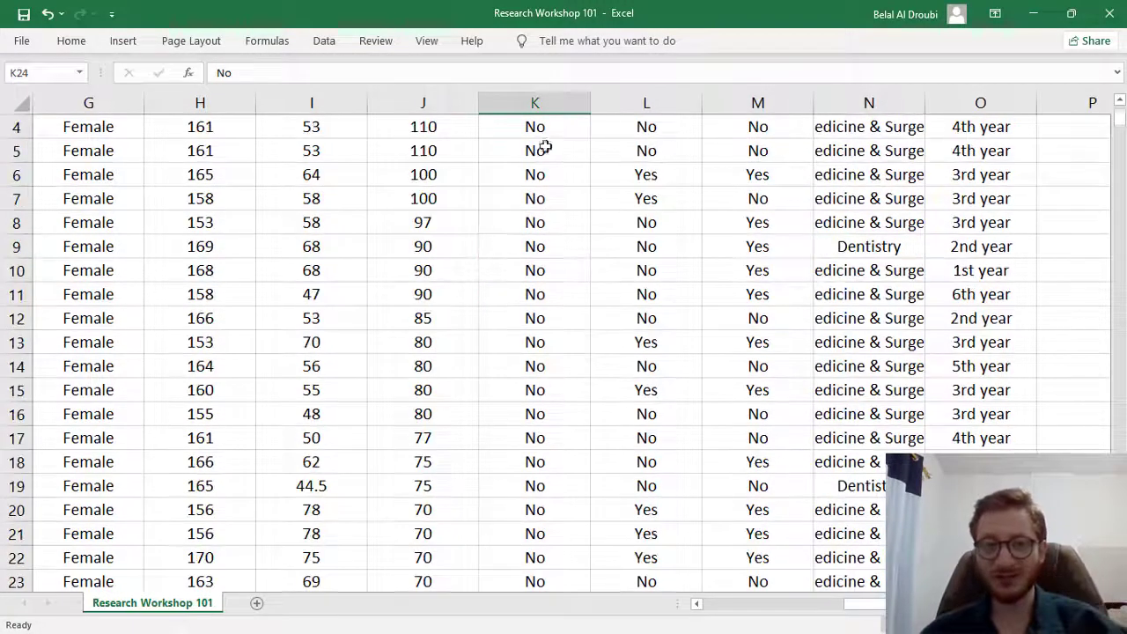
scroll(543, 124, up, 1)
scroll(543, 141, down, 9)
scroll(550, 203, up, 2)
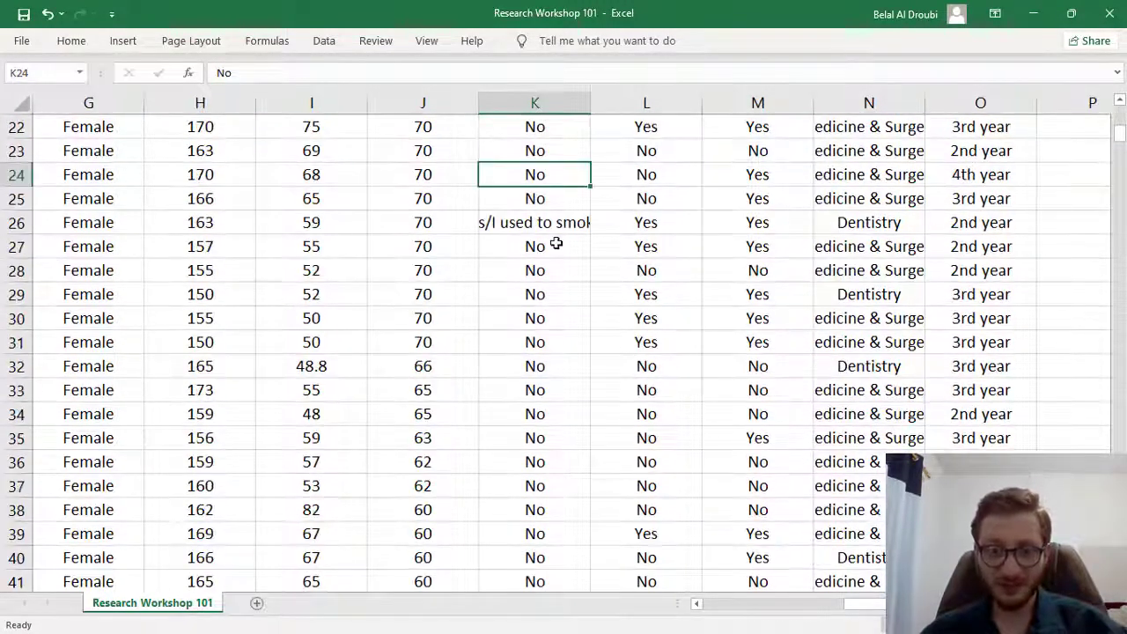
click(545, 227)
drag(402, 74, 185, 74)
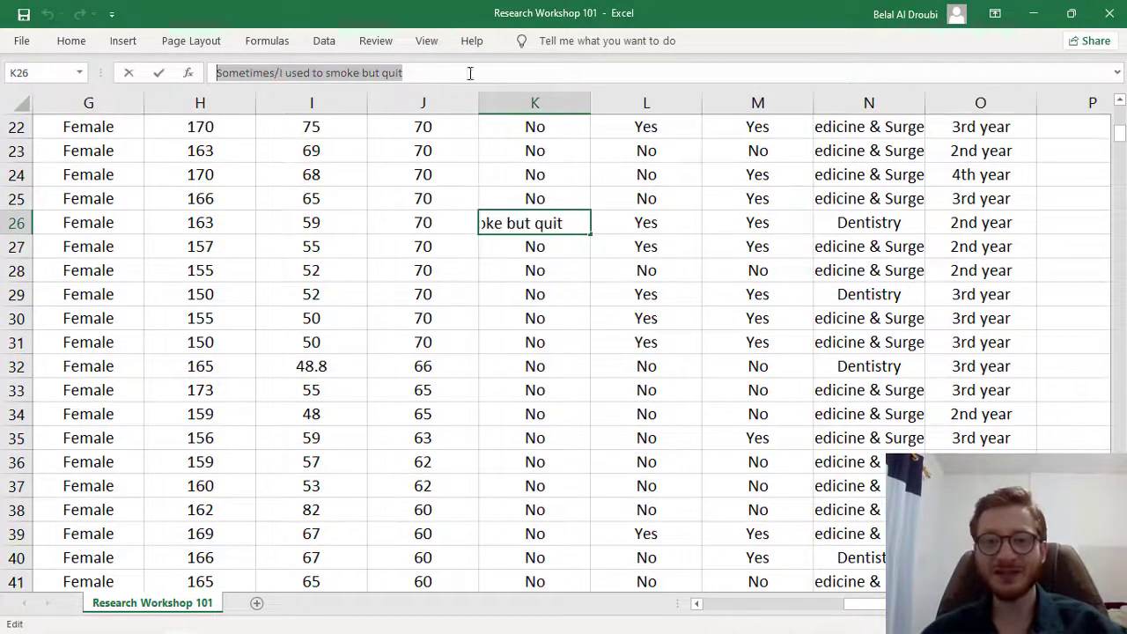
Insert a blank column L right after the smoker column
click(651, 150)
right_click(632, 103)
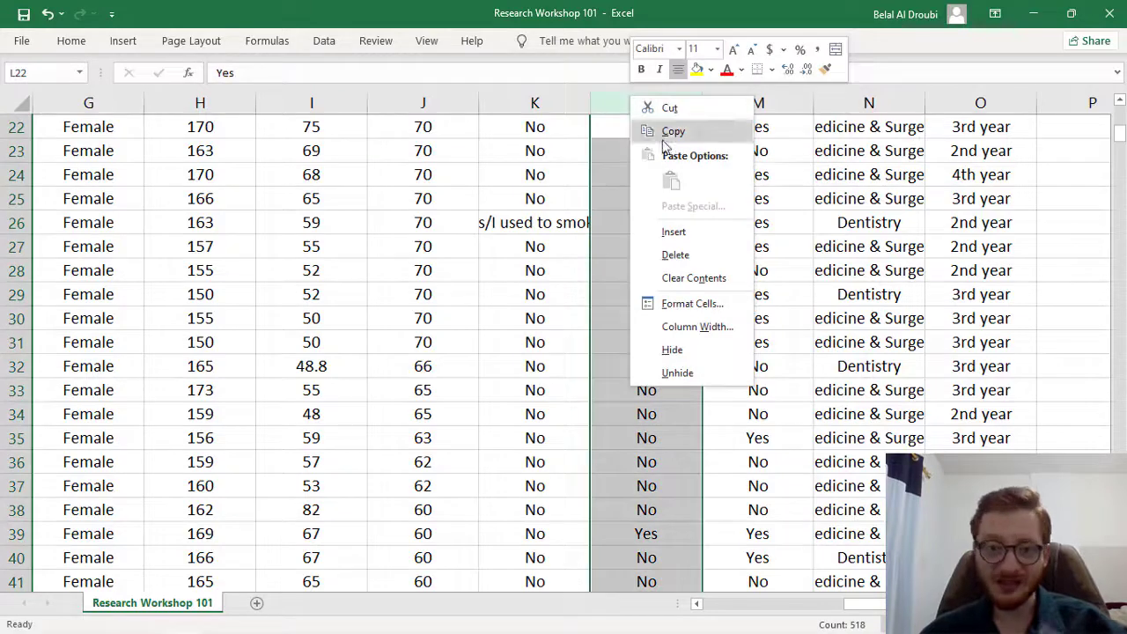
click(704, 231)
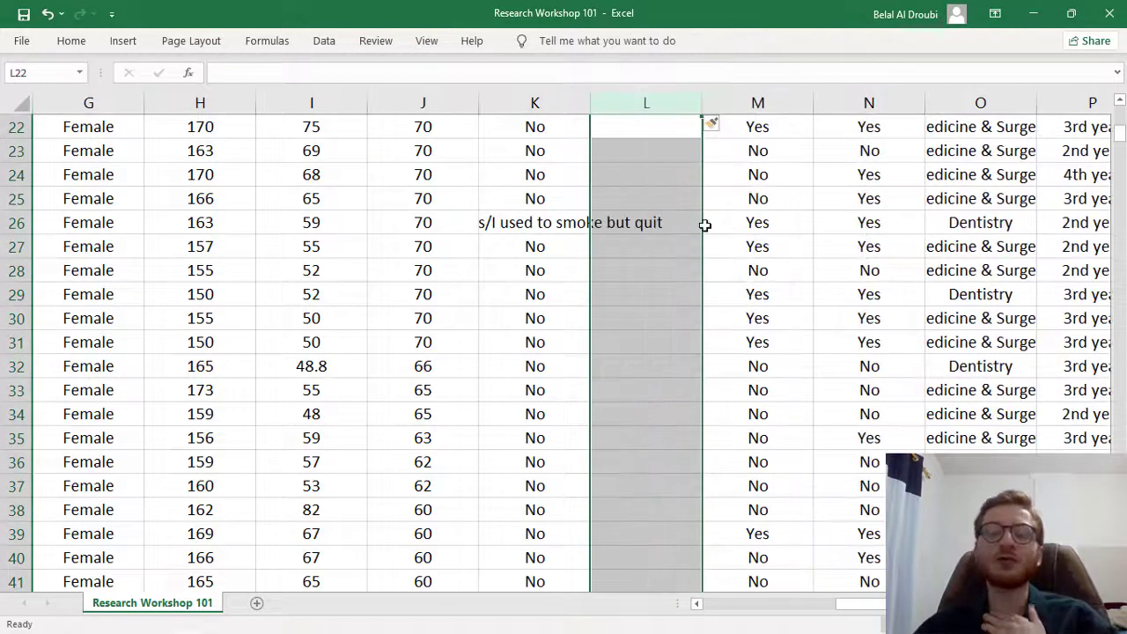
click(676, 189)
scroll(703, 200, up, 7)
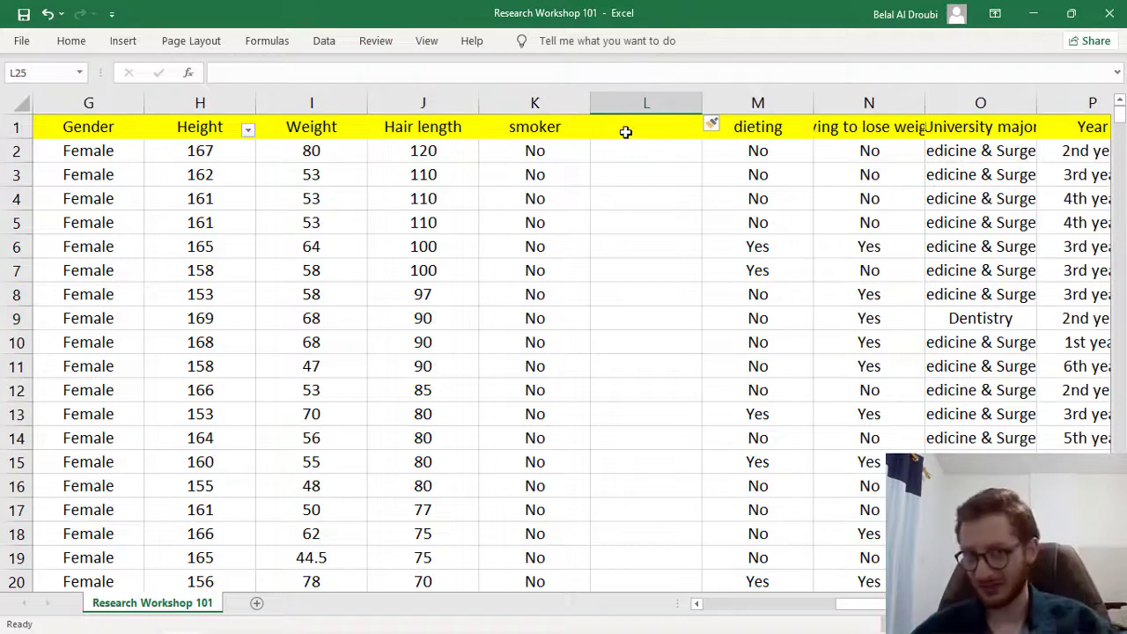
Head the new column L with 'smoker2'
click(627, 132)
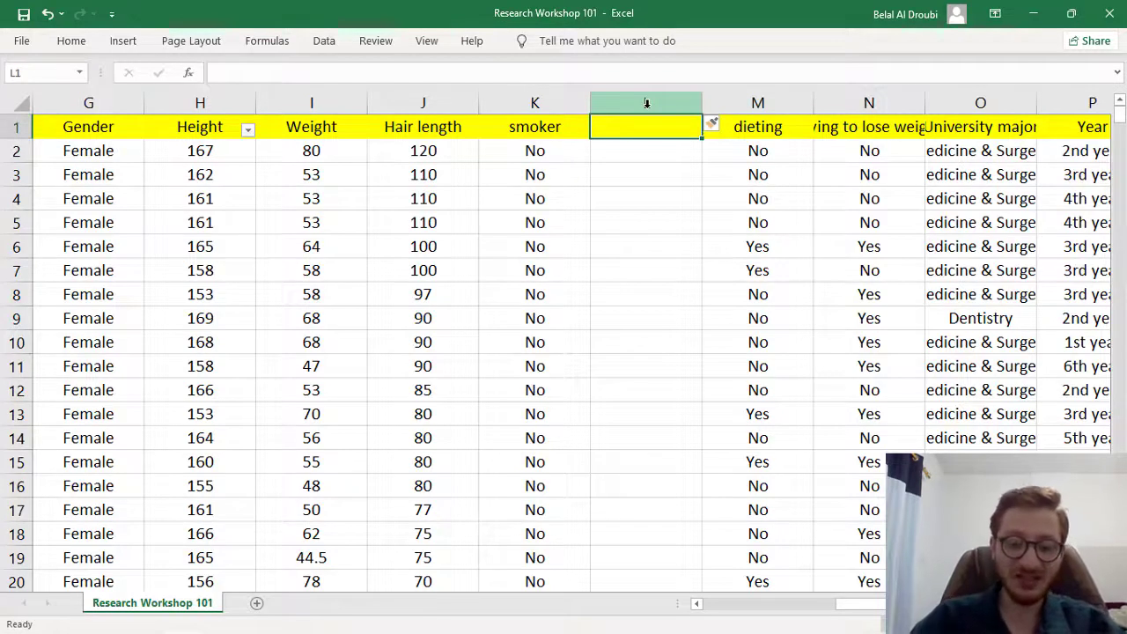
text(smoker2)
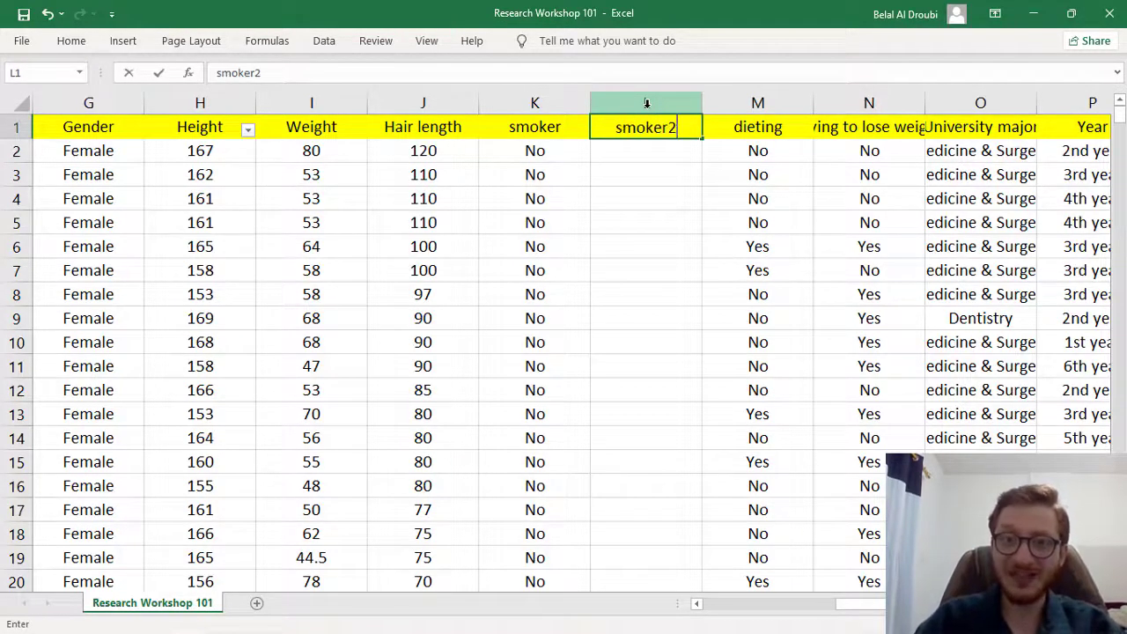
key(Return)
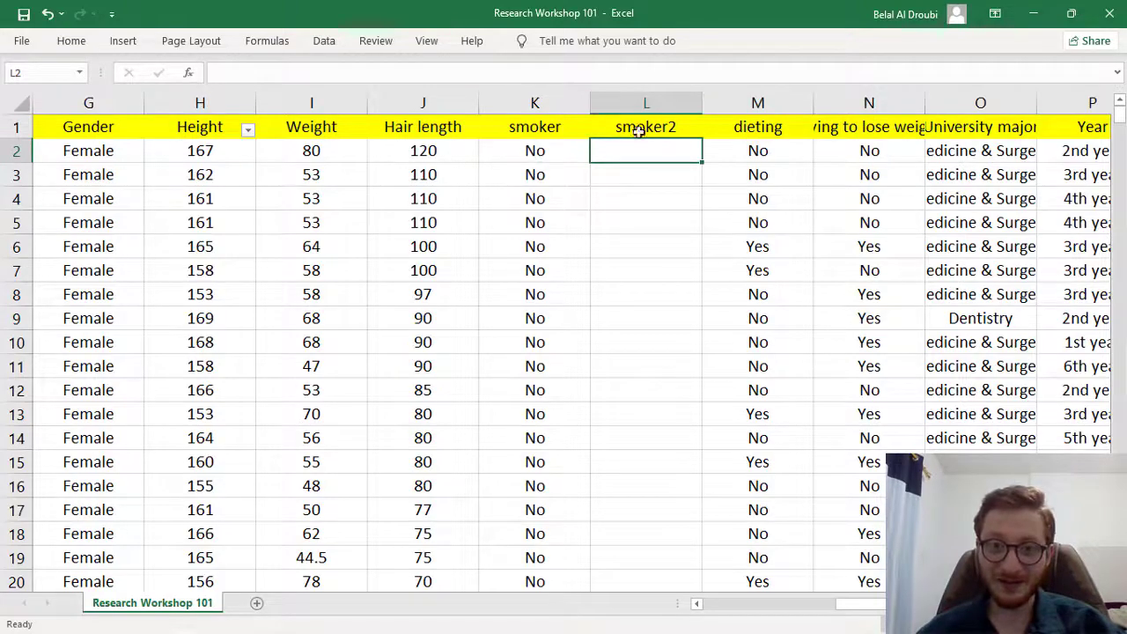
Check the full smoking answer text in K26
scroll(557, 255, down, 5)
scroll(549, 229, down, 2)
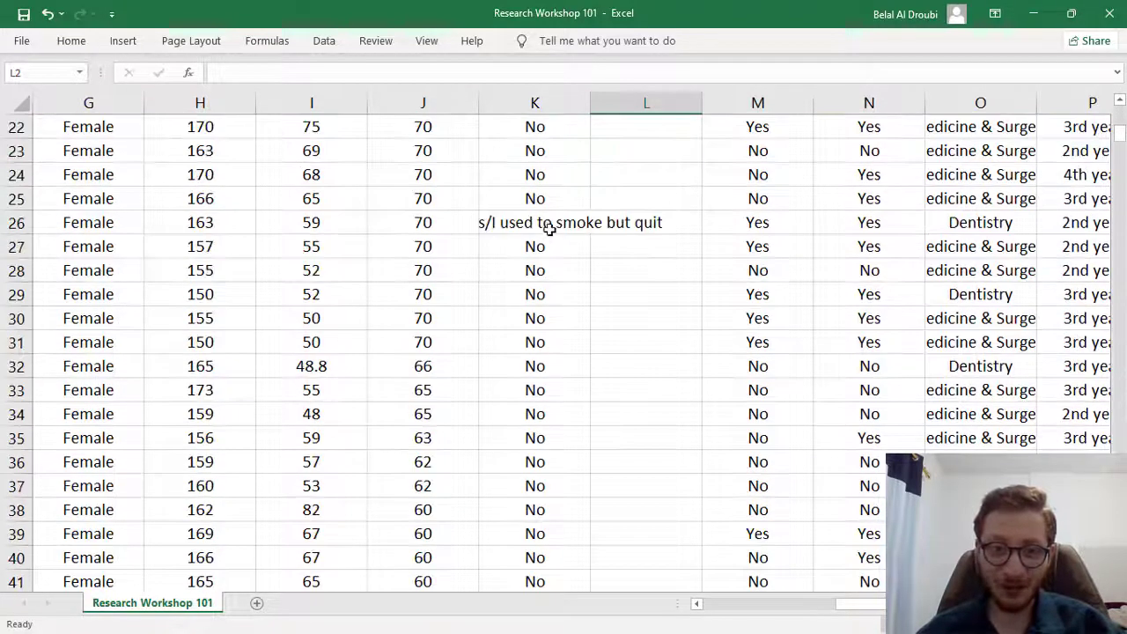
click(549, 222)
scroll(573, 239, up, 3)
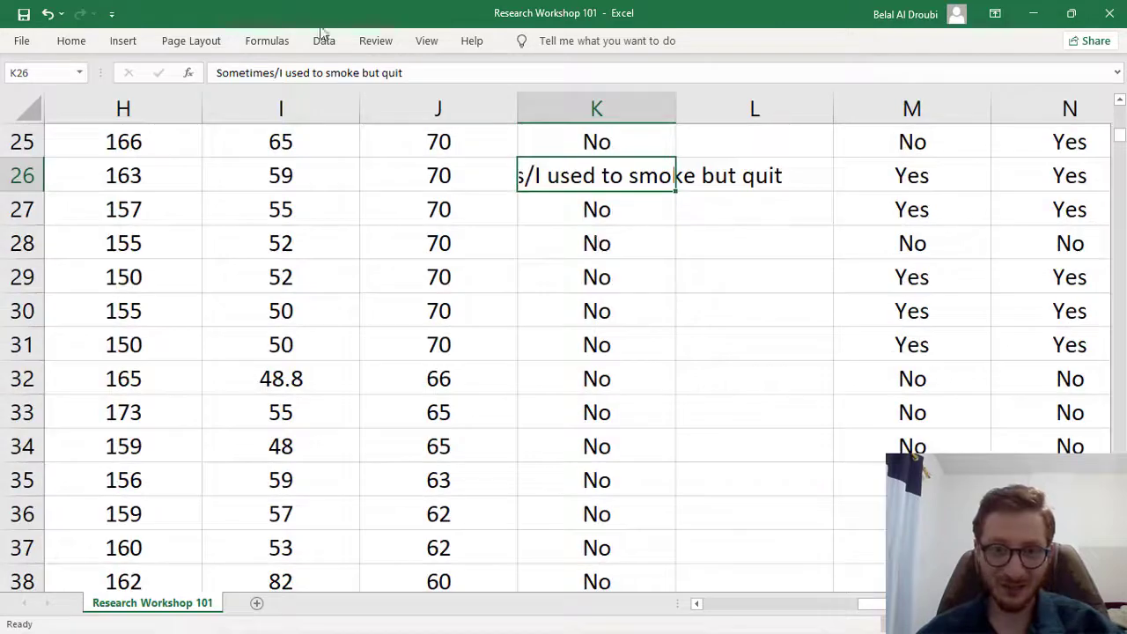
drag(425, 71, 212, 74)
click(666, 234)
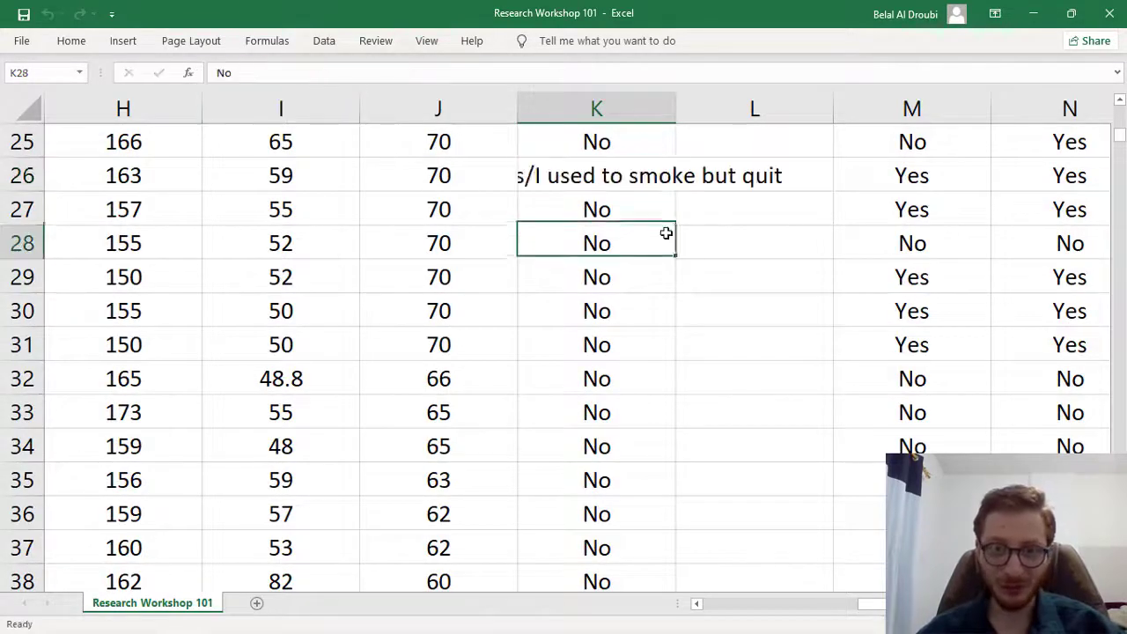
scroll(735, 231, up, 5)
scroll(734, 231, down, 4)
scroll(734, 194, up, 7)
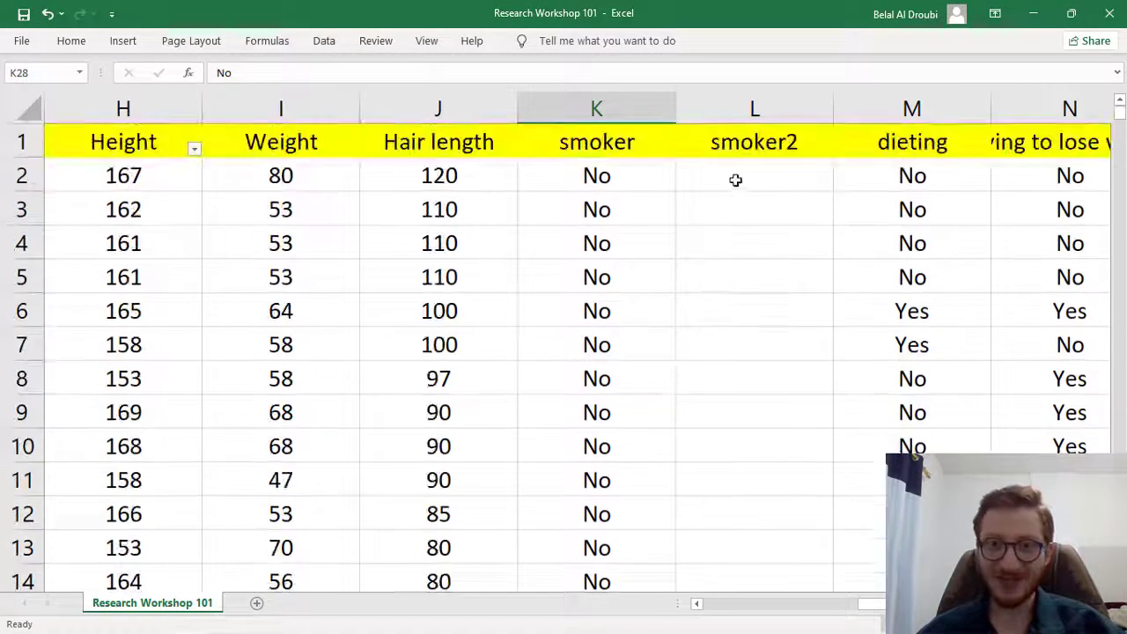
Delete the smoker2 column L
click(730, 113)
right_click(730, 112)
click(775, 272)
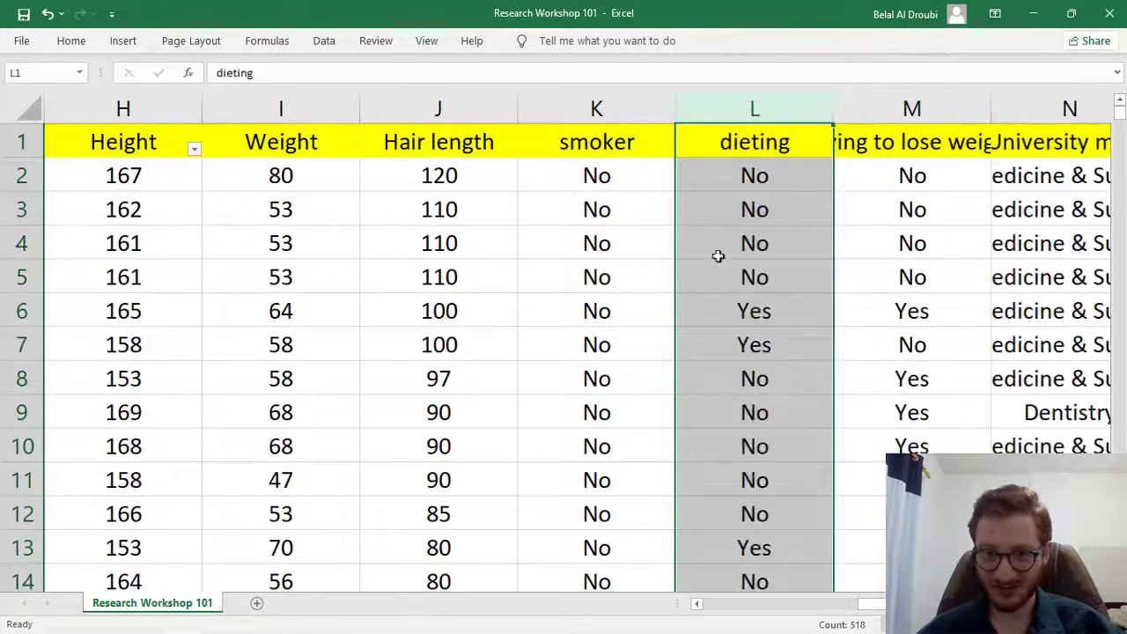
scroll(659, 240, down, 8)
Copy the 'Sometimes/I used to smoke but quit' answer into Find what on the Replace tab
click(585, 172)
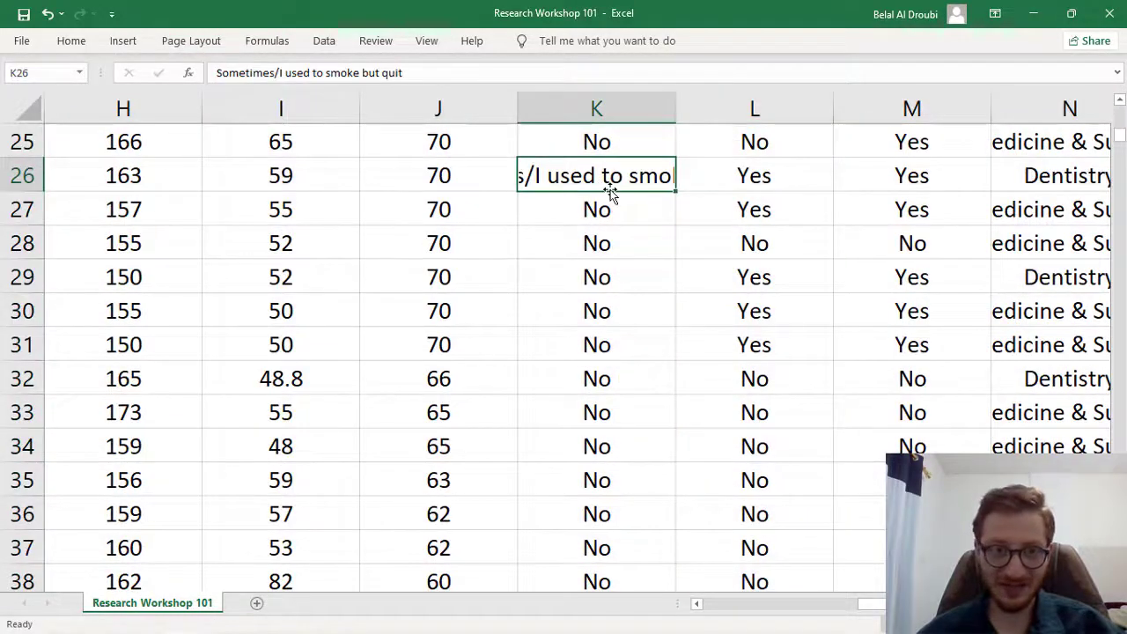
scroll(611, 196, up, 1)
key(ctrl+c)
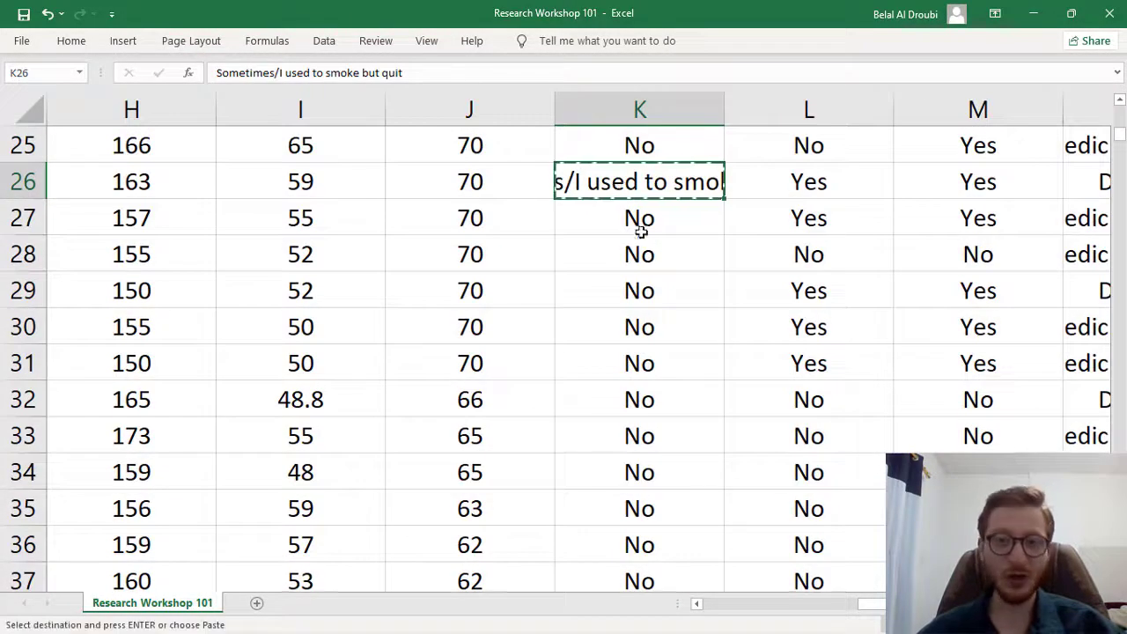
click(640, 241)
key(ctrl+f)
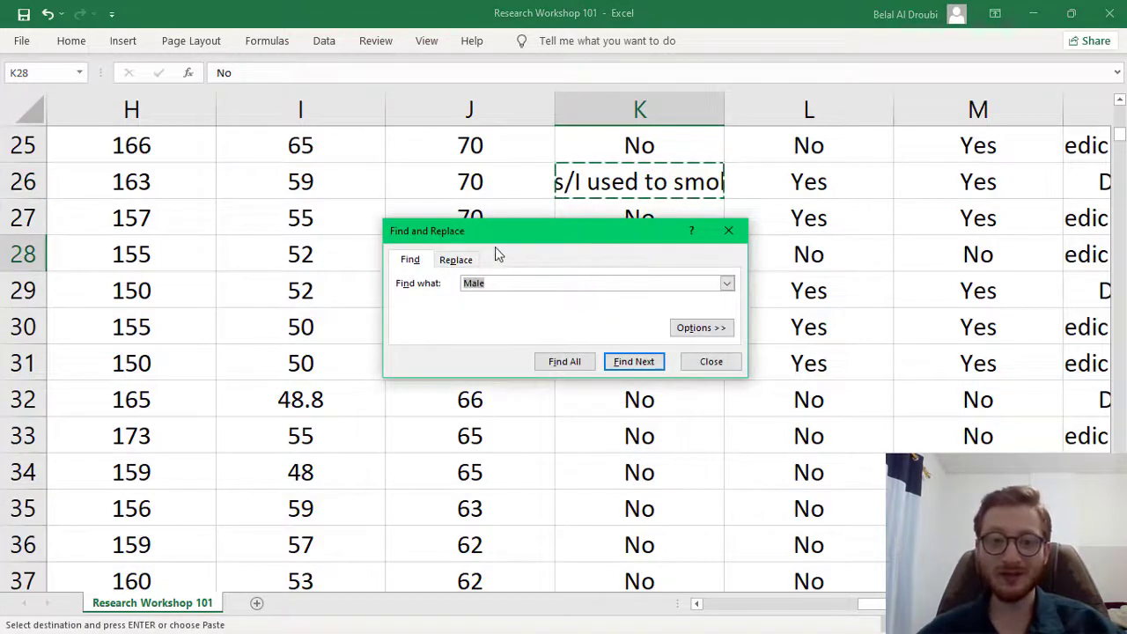
click(456, 259)
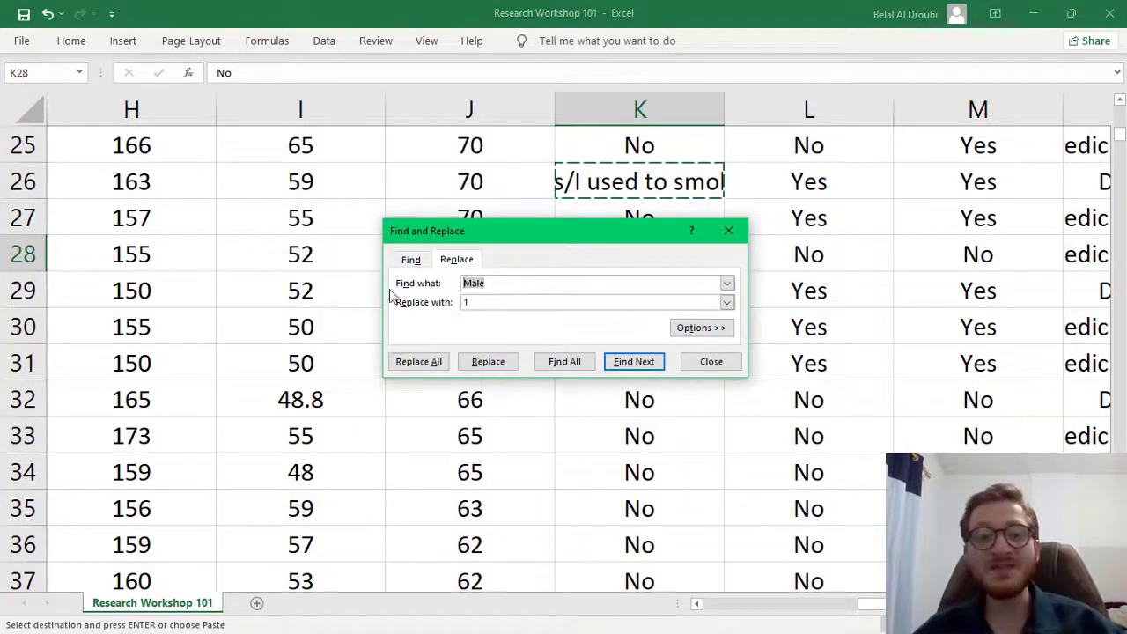
key(ctrl+v)
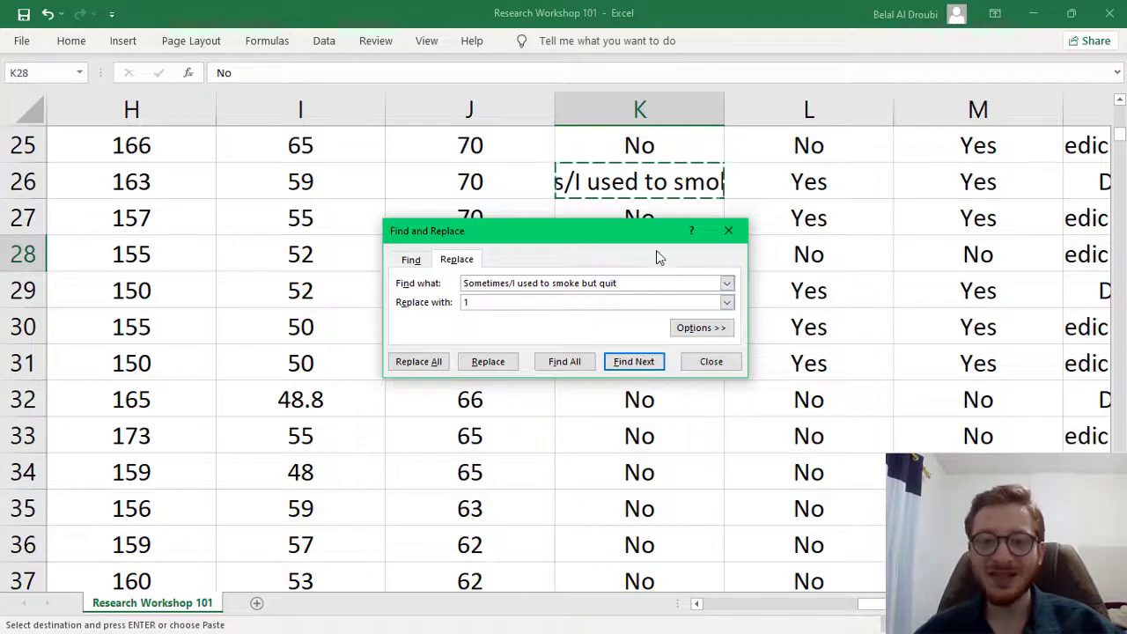
drag(577, 232, 736, 342)
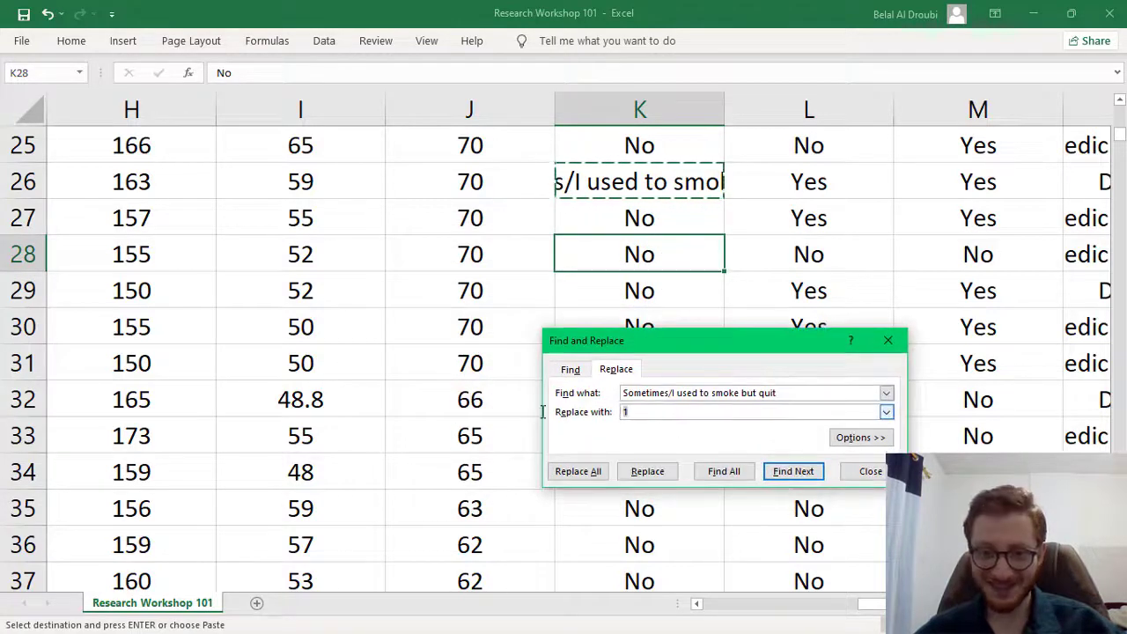
scroll(667, 264, down, 8)
scroll(666, 264, down, 6)
scroll(667, 264, down, 17)
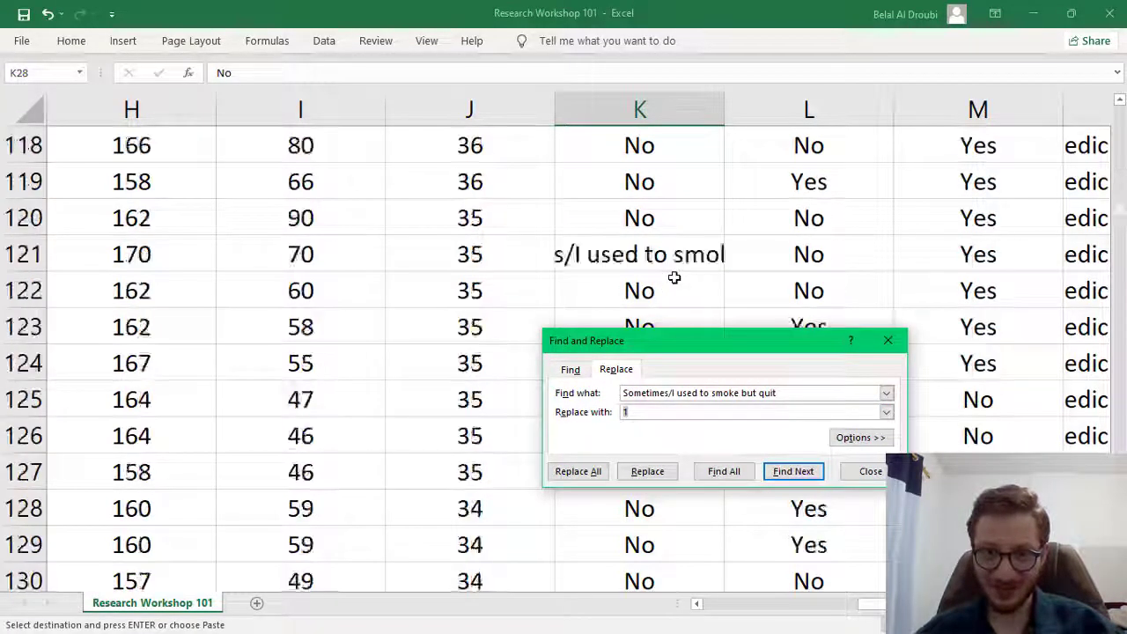
scroll(670, 277, down, 10)
scroll(673, 282, down, 8)
scroll(849, 258, down, 1)
drag(1119, 246, 1109, 442)
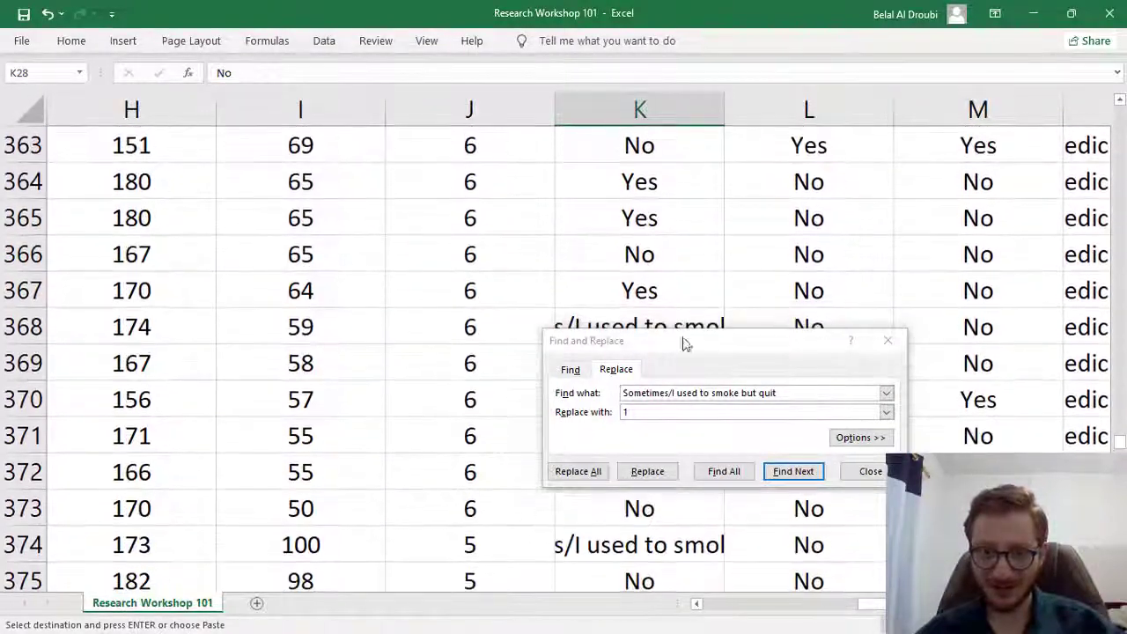
Set Replace with to Yes and Replace All, acknowledging the 37 replacements
click(608, 411)
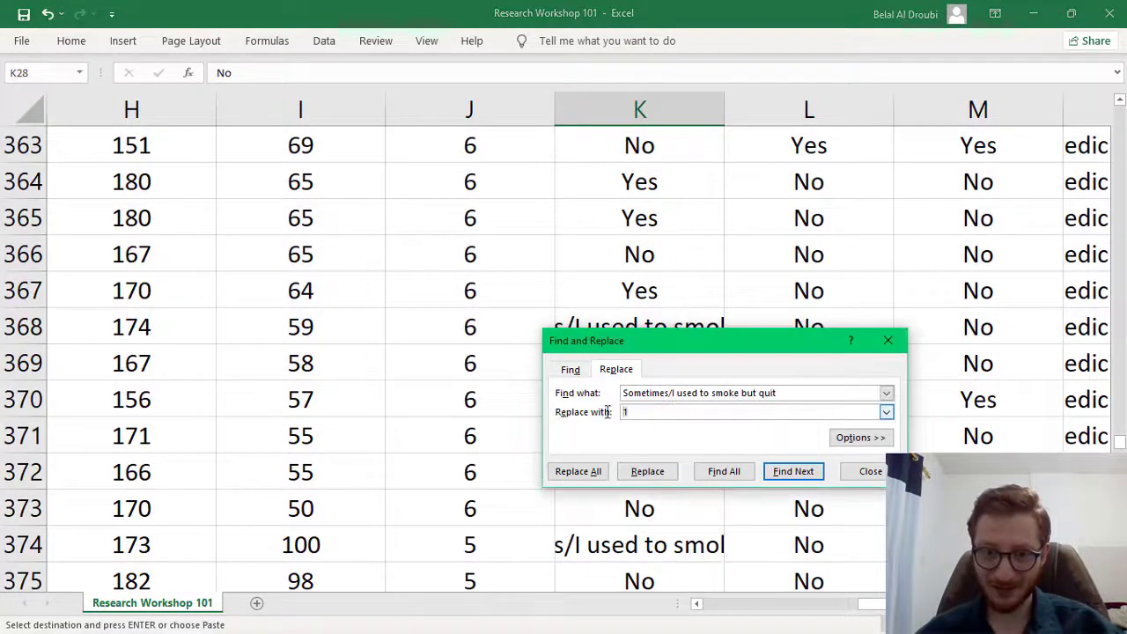
text(Yes)
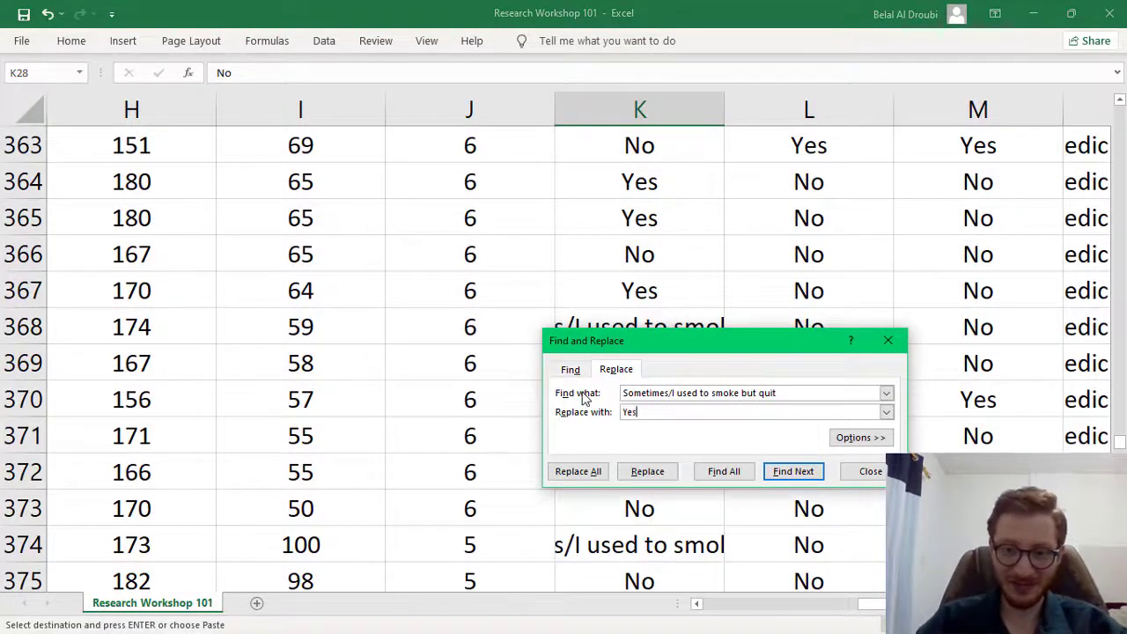
drag(779, 394, 563, 397)
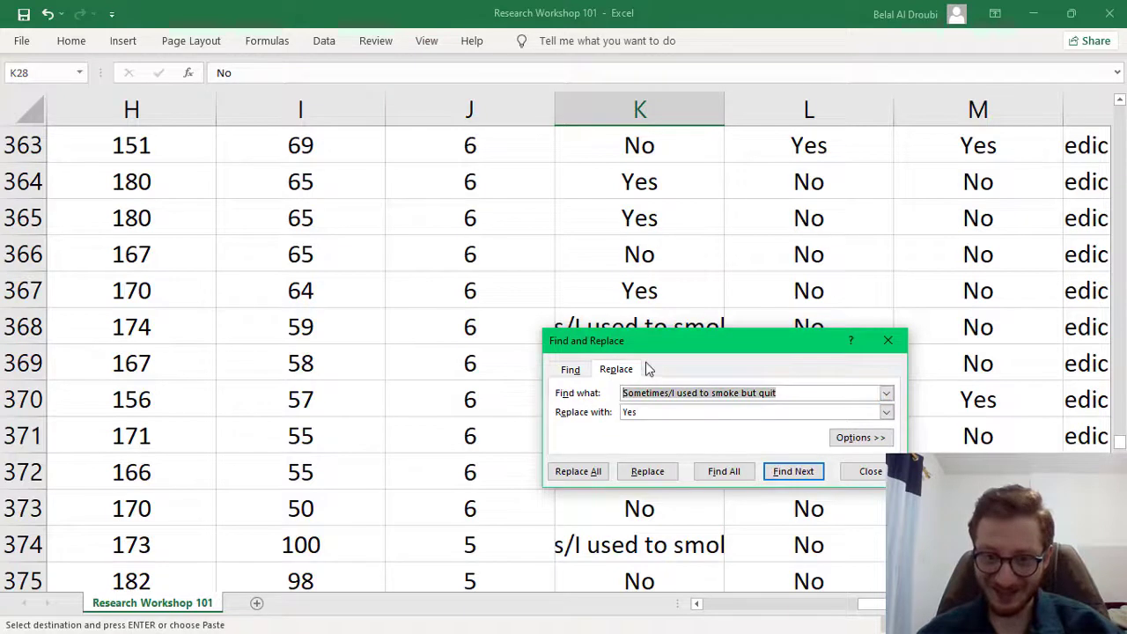
drag(628, 347, 290, 222)
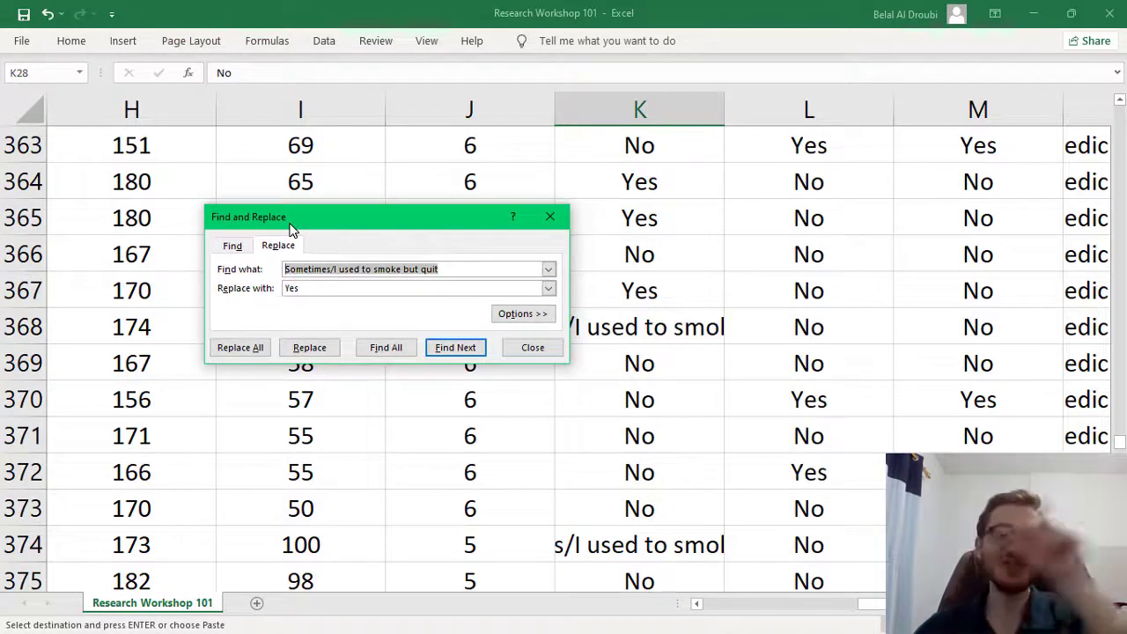
drag(291, 227, 264, 227)
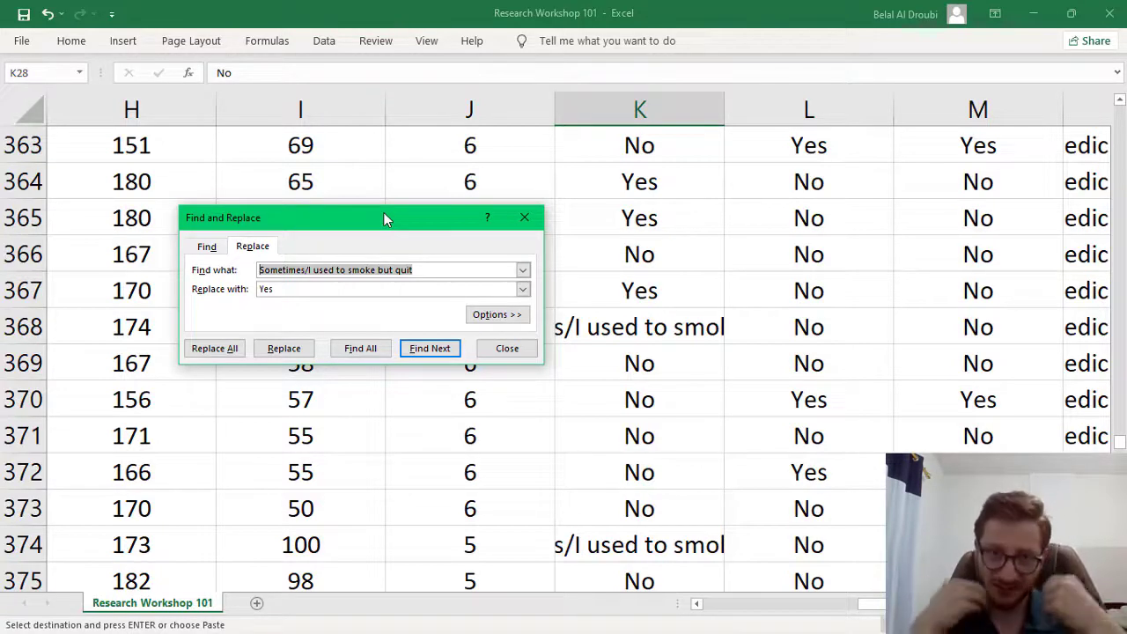
drag(359, 237, 344, 186)
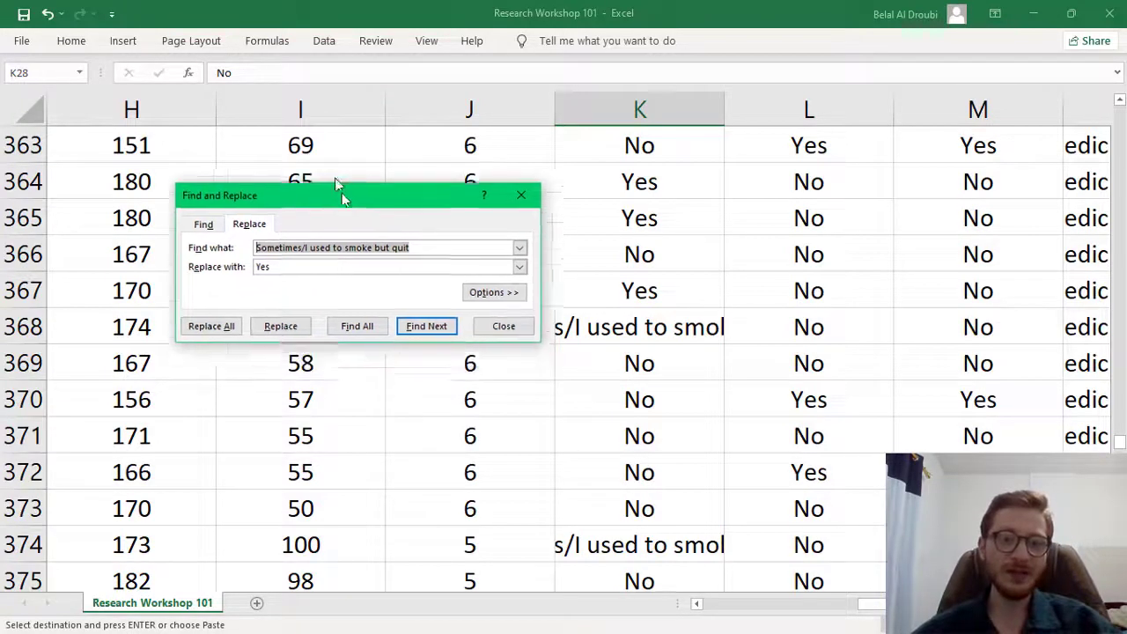
click(380, 218)
click(592, 326)
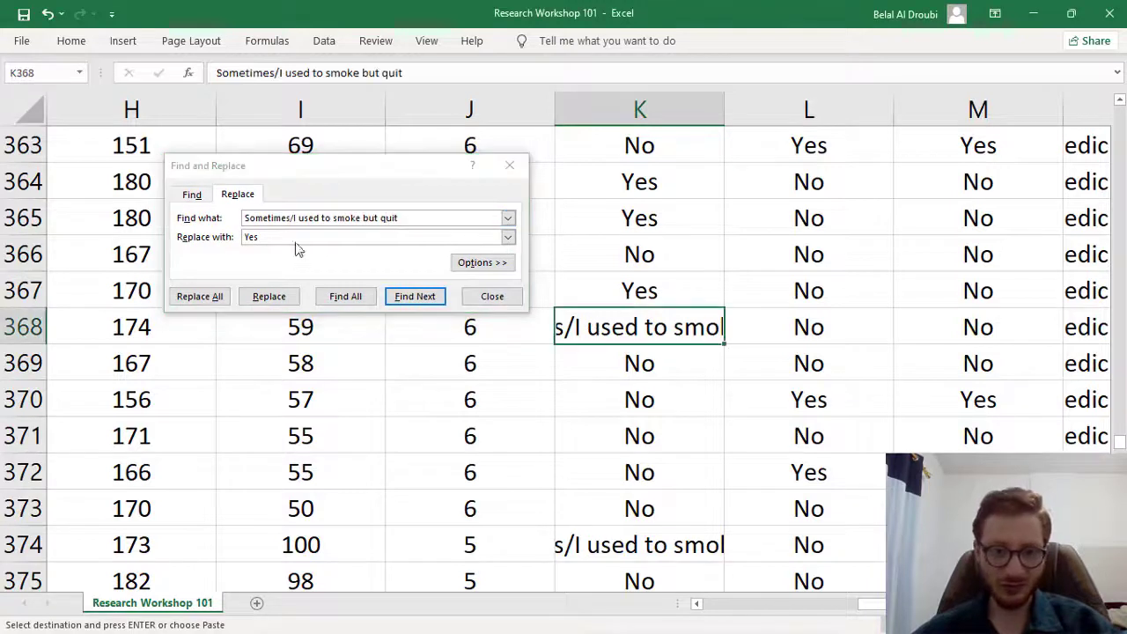
click(249, 272)
click(216, 298)
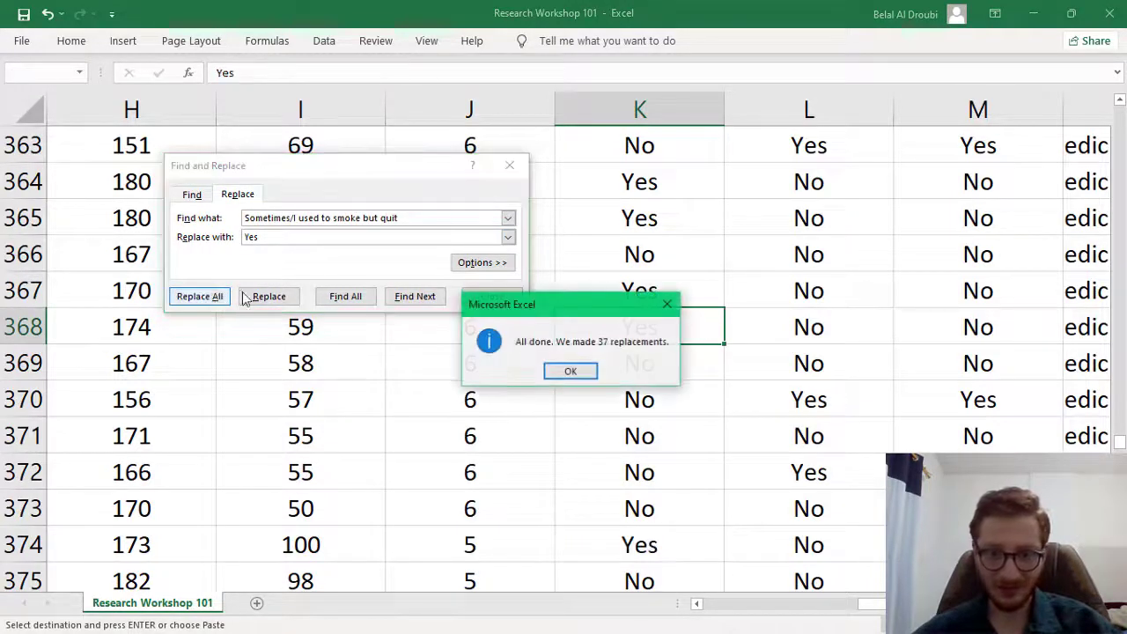
click(573, 370)
click(509, 167)
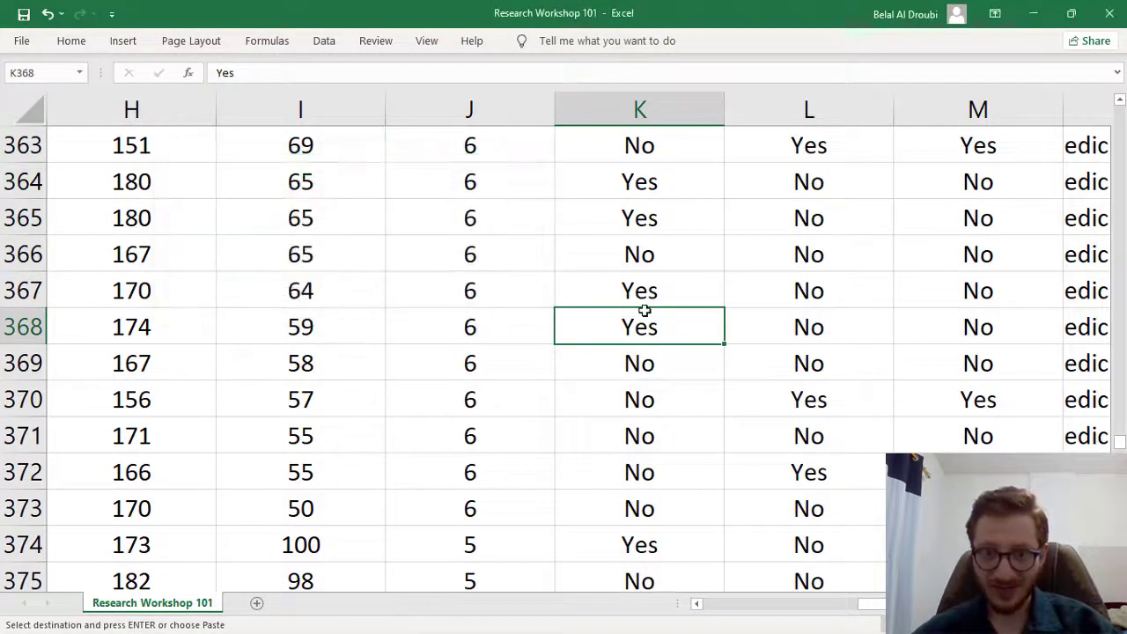
scroll(642, 320, up, 1)
scroll(659, 382, up, 1)
scroll(675, 309, down, 3)
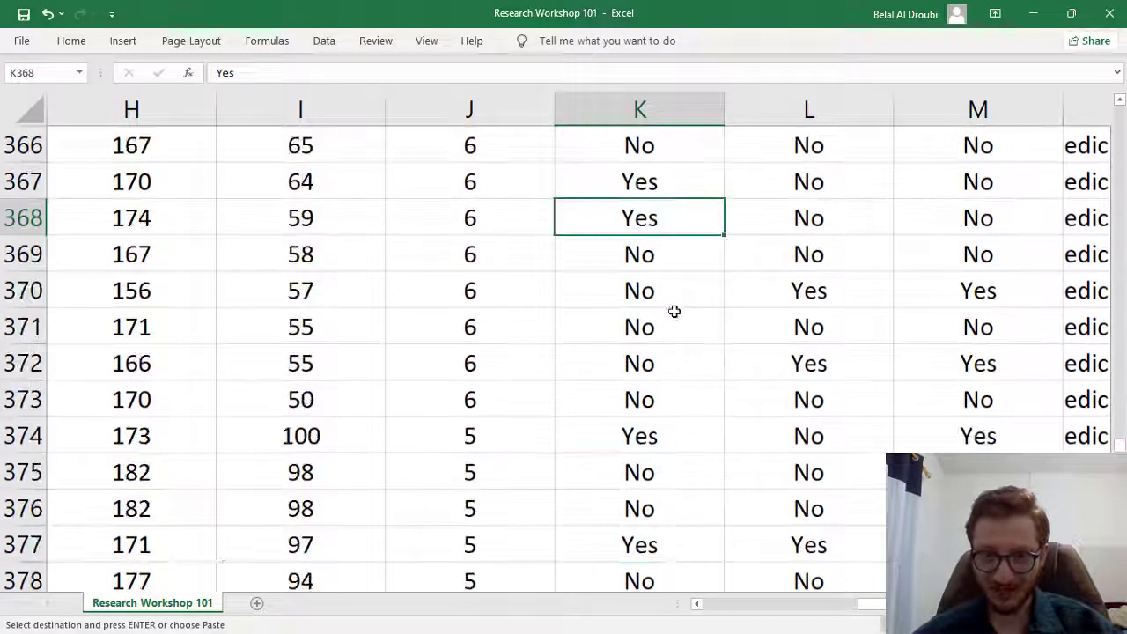
ctrl+scroll(678, 248, up, 2)
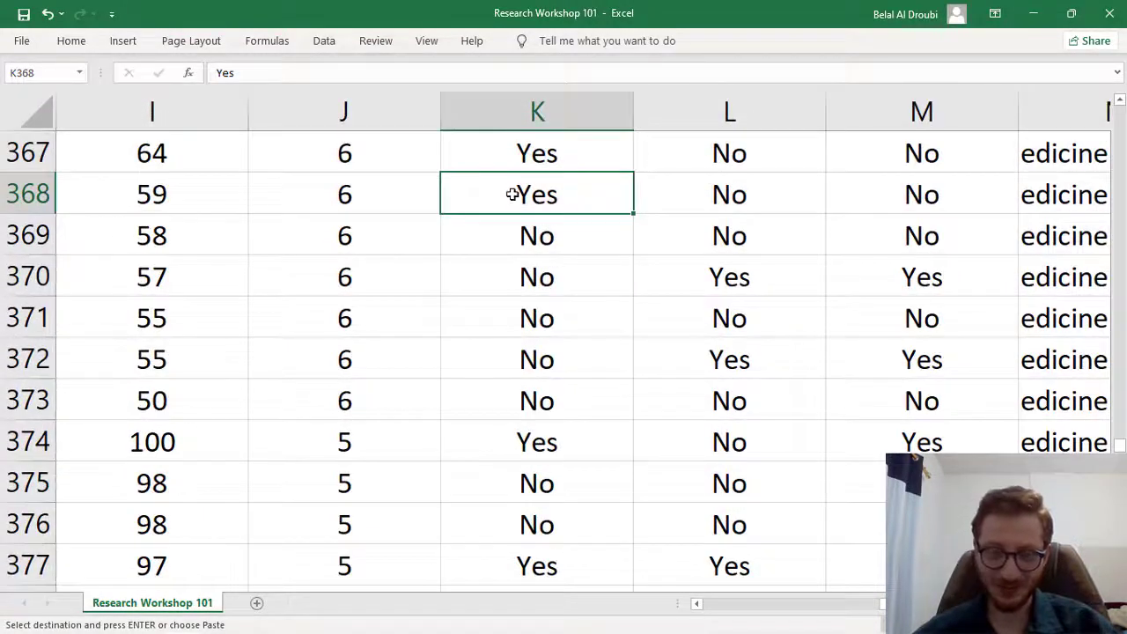
ctrl+scroll(578, 195, down, 1)
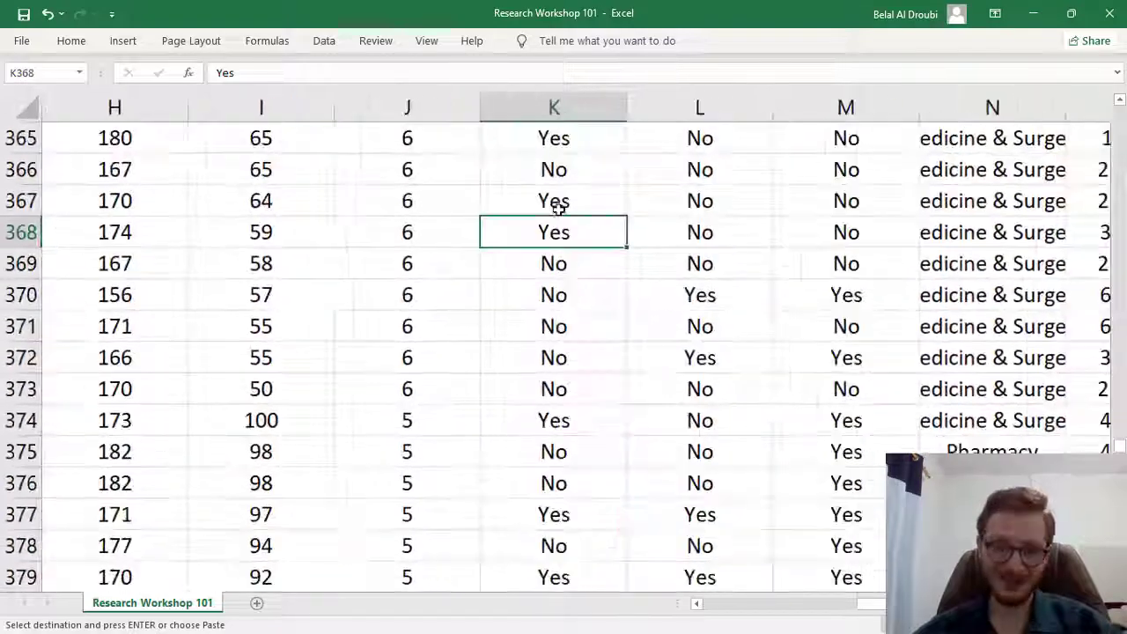
scroll(590, 207, up, 6)
scroll(593, 209, up, 8)
scroll(594, 207, up, 9)
ctrl+scroll(1028, 299, down, 2)
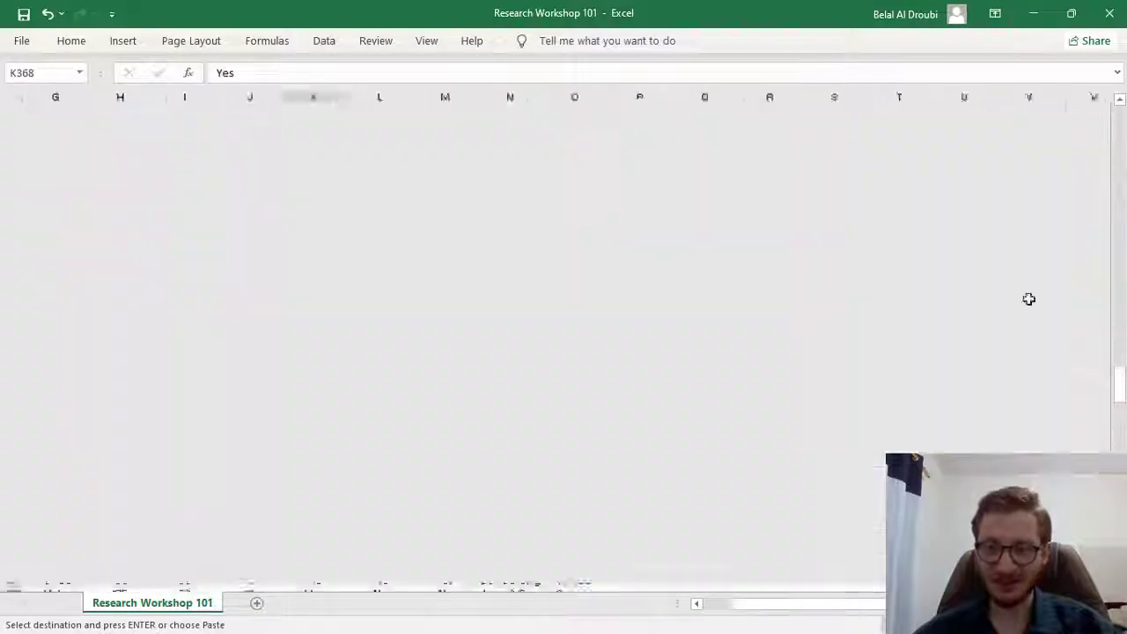
drag(1120, 374, 1118, 104)
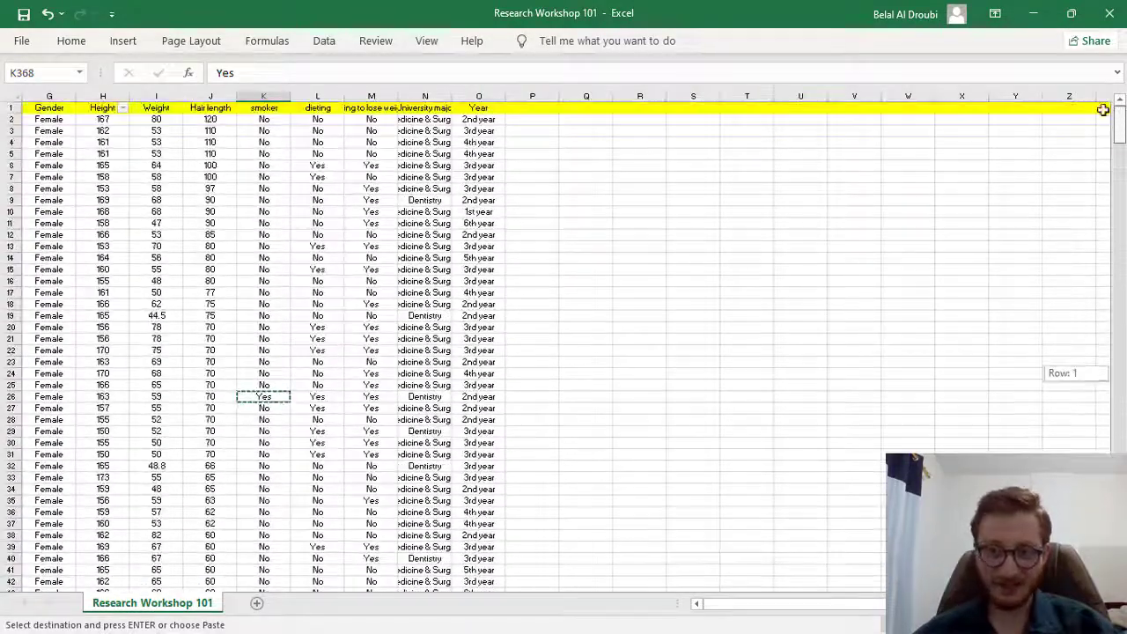
ctrl+scroll(592, 221, up, 2)
scroll(743, 242, up, 12)
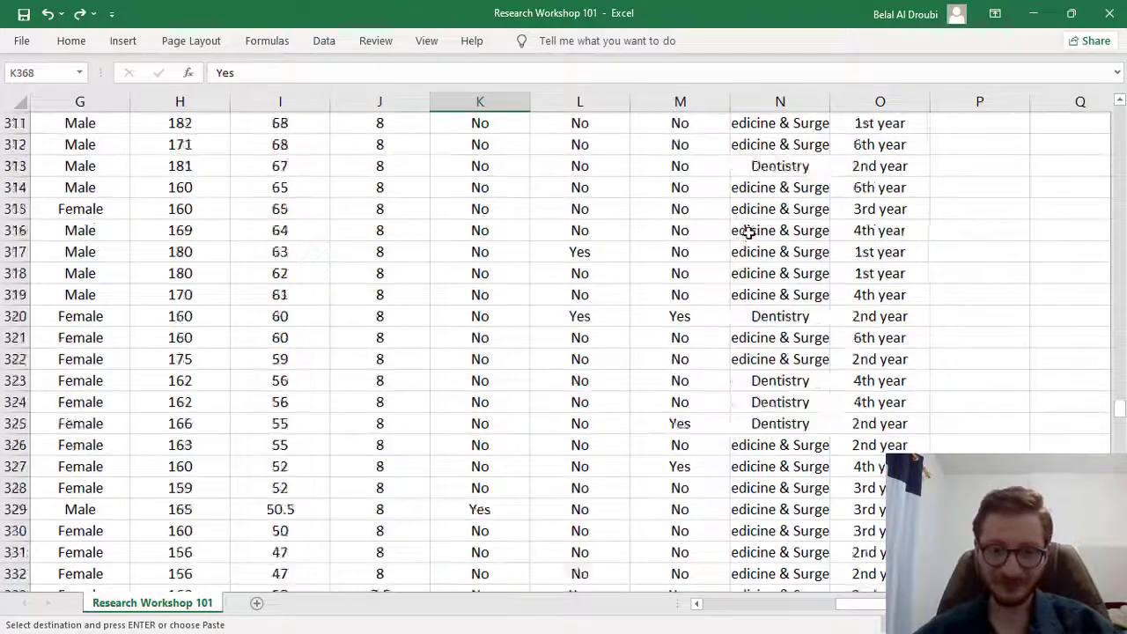
scroll(757, 212, up, 13)
scroll(762, 188, up, 20)
scroll(771, 188, up, 18)
scroll(774, 189, up, 14)
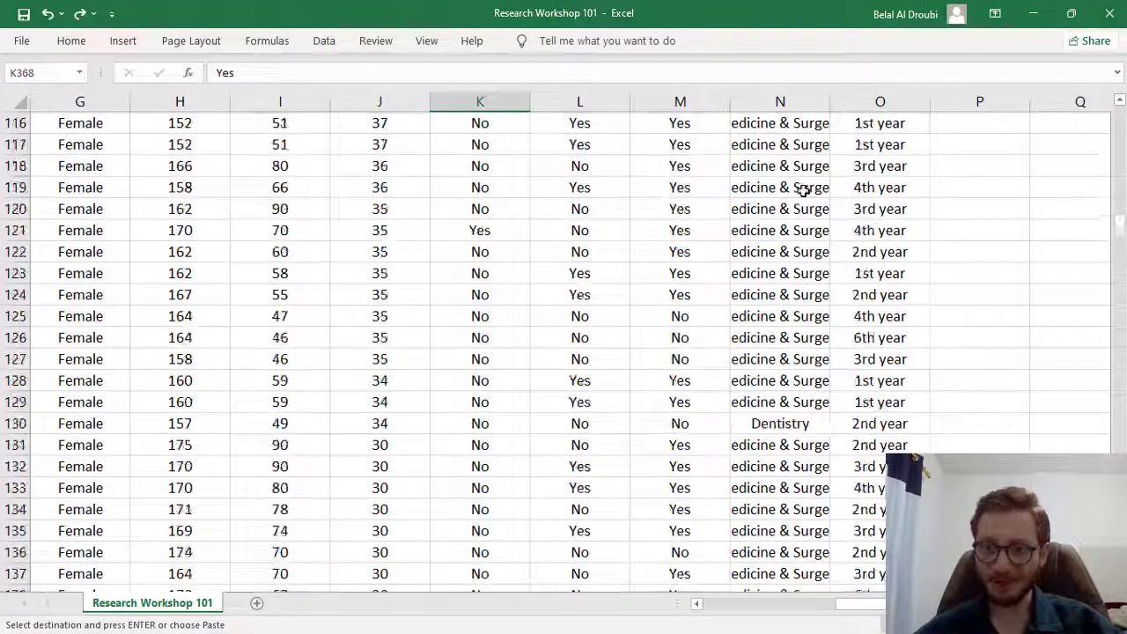
scroll(799, 188, up, 10)
drag(1120, 196, 1119, 119)
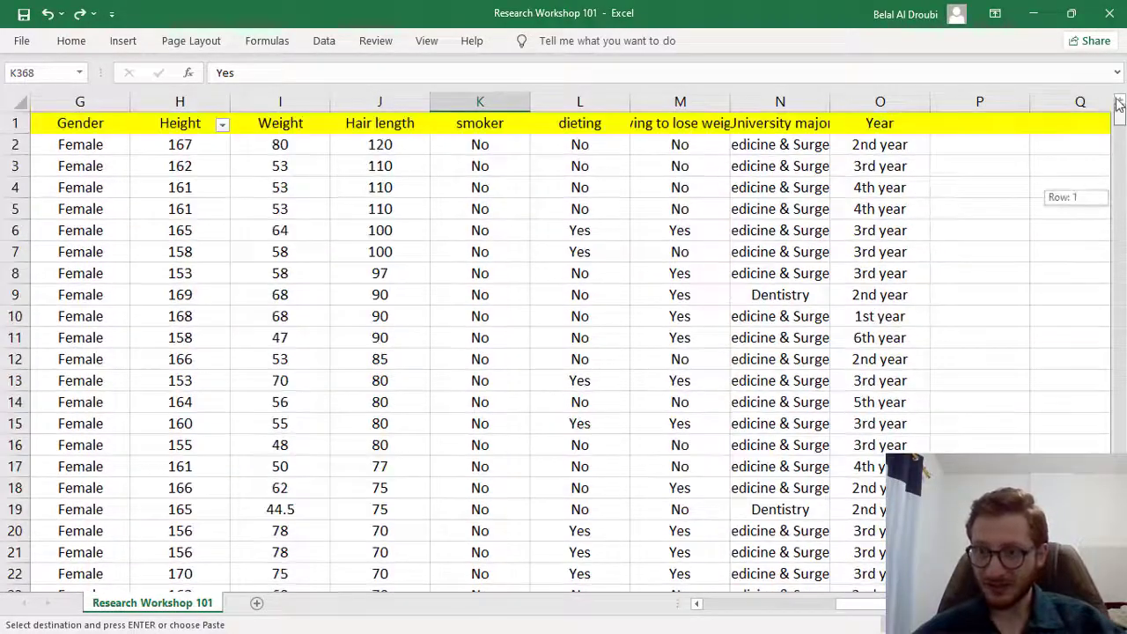
click(882, 148)
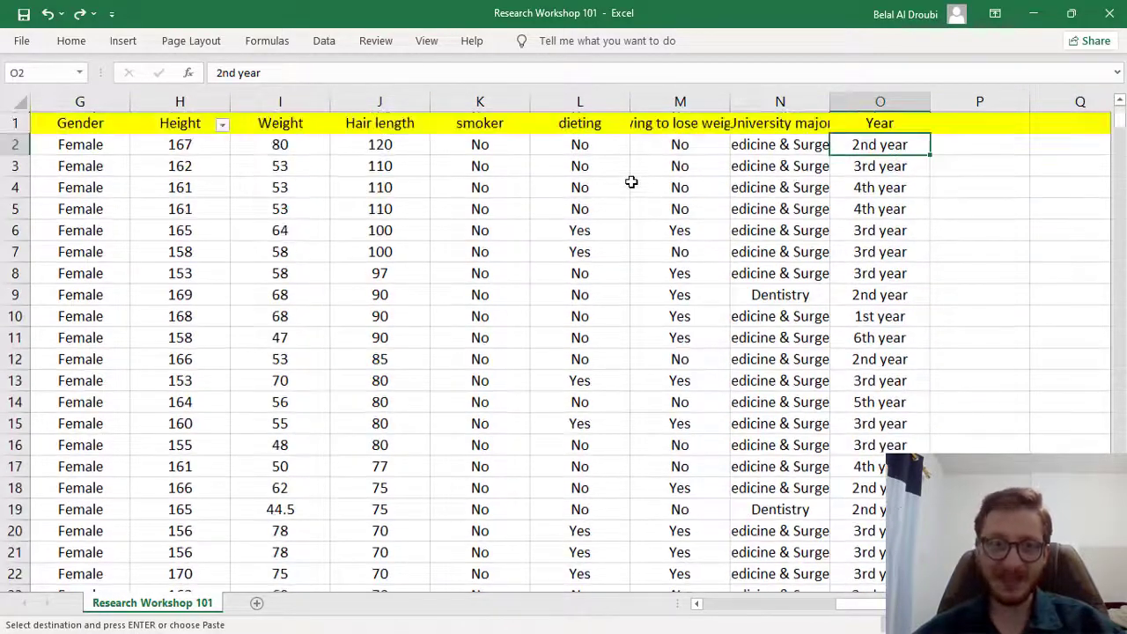
scroll(631, 181, down, 8)
scroll(631, 182, down, 9)
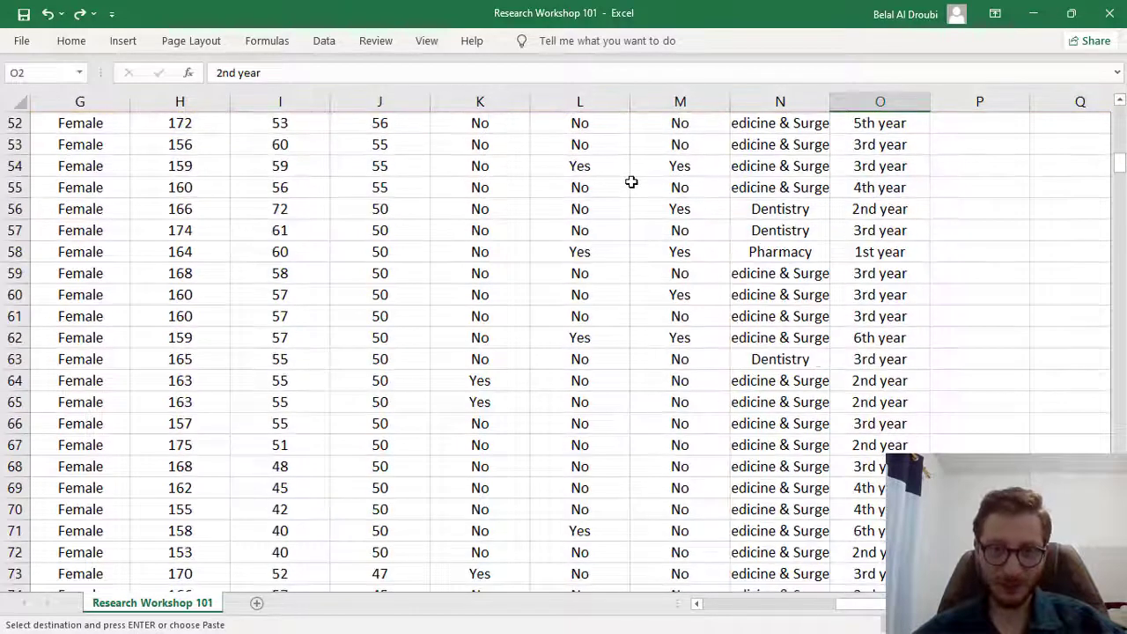
scroll(632, 182, down, 9)
scroll(631, 181, down, 9)
scroll(654, 209, down, 9)
mouse_move(1116, 259)
mouse_down()
mouse_move(1116, 536)
mouse_move(1116, 119)
mouse_up()
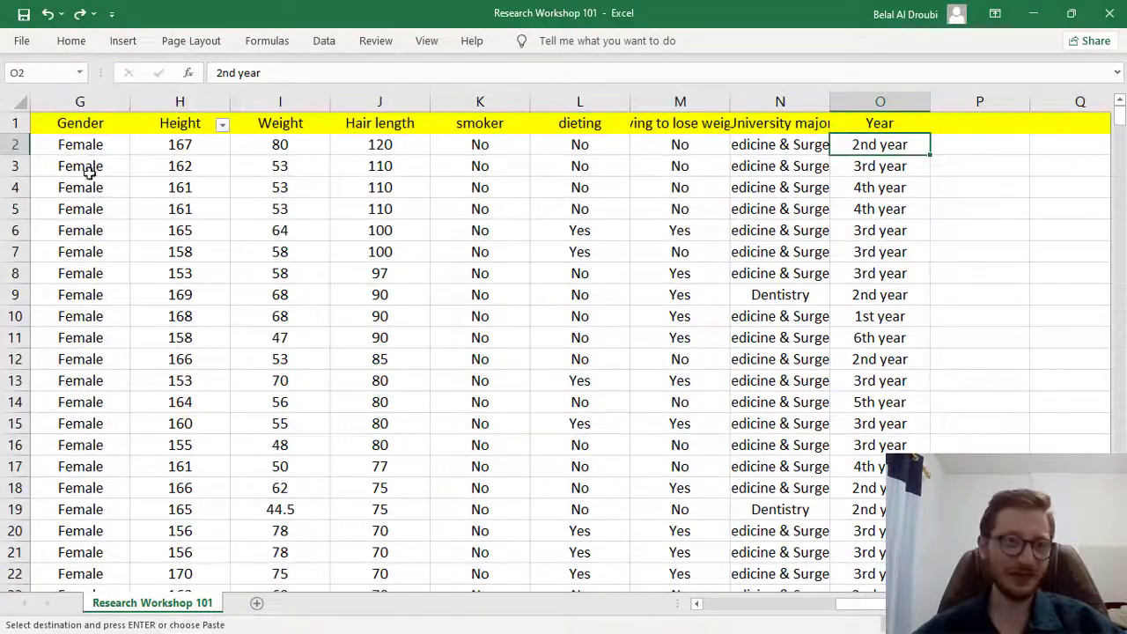
click(70, 43)
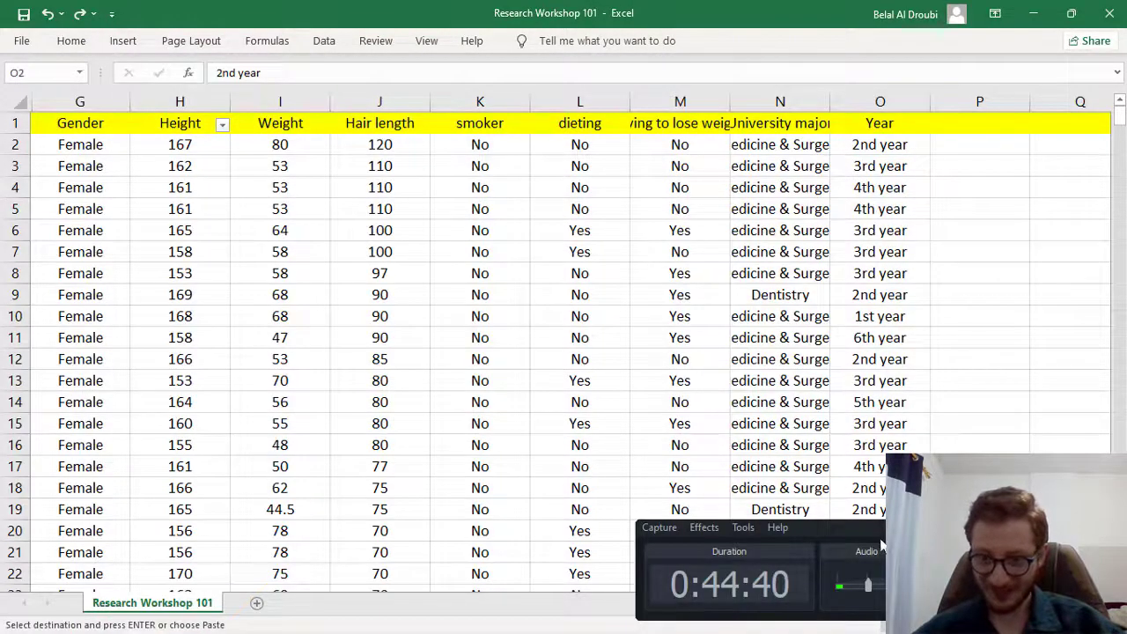
drag(881, 546, 875, 522)
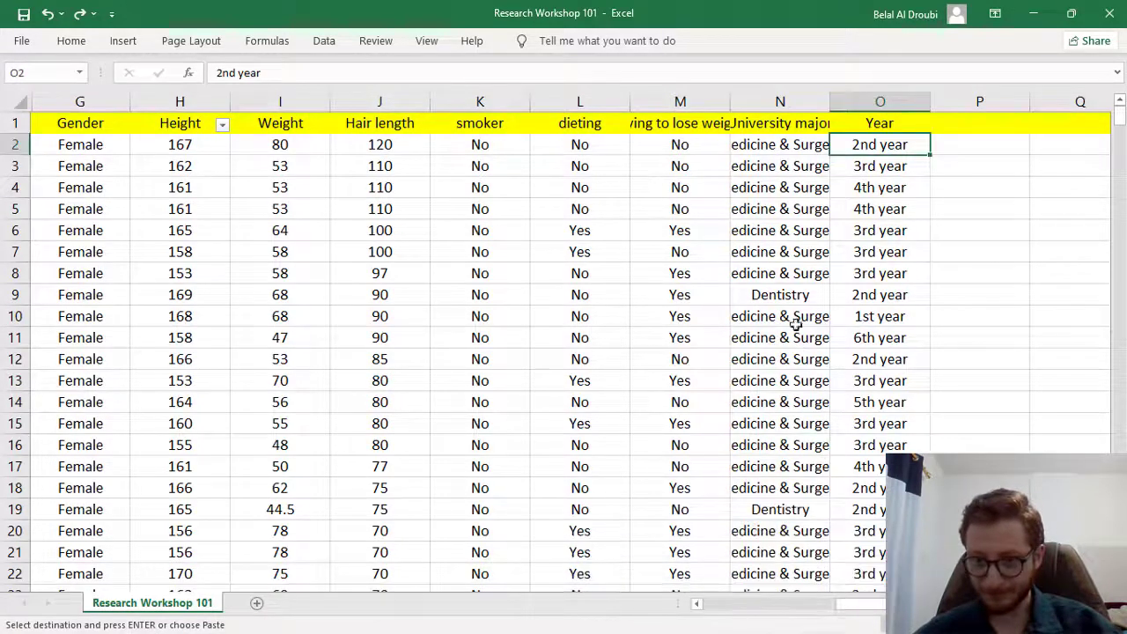
Select columns H to K, then ranges of heights, weights and hair lengths from row 2
click(180, 101)
click(280, 101)
click(380, 101)
click(480, 101)
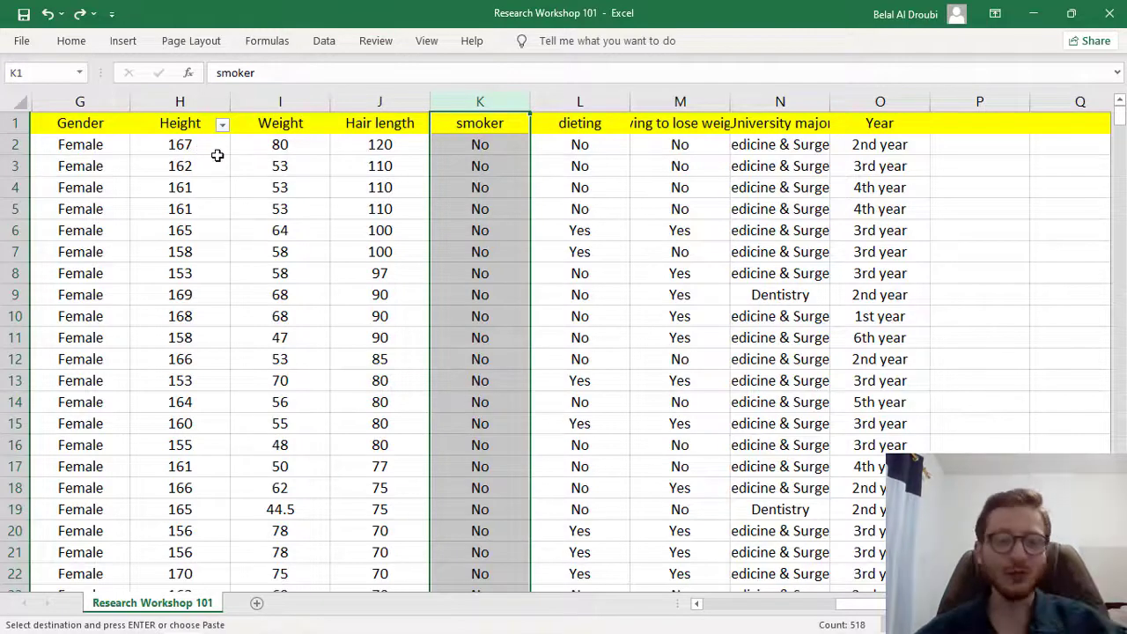
drag(181, 146, 231, 211)
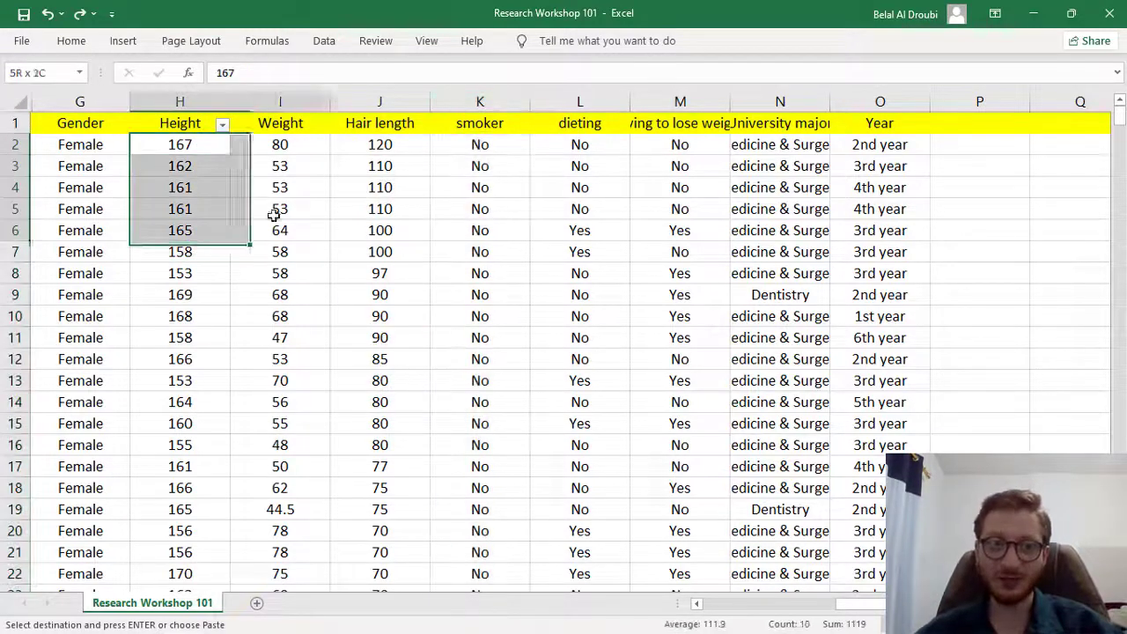
click(316, 144)
drag(314, 143, 304, 317)
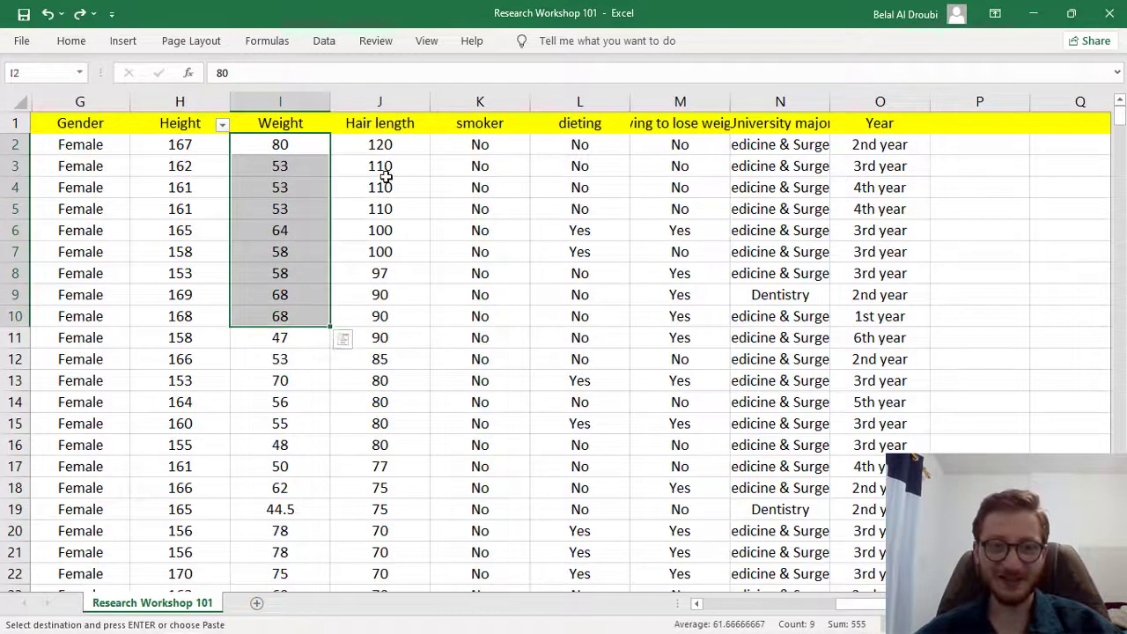
drag(387, 145, 388, 187)
drag(388, 227, 379, 358)
Paste the copied entry over smoker cells K2:K12
drag(480, 145, 480, 358)
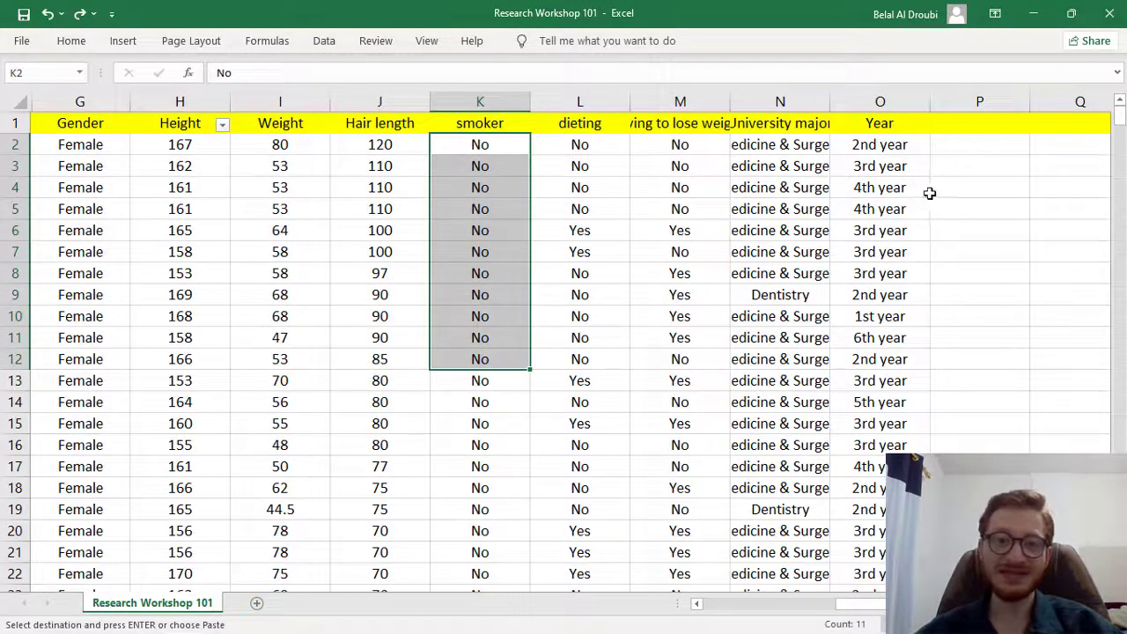
key(ctrl+v)
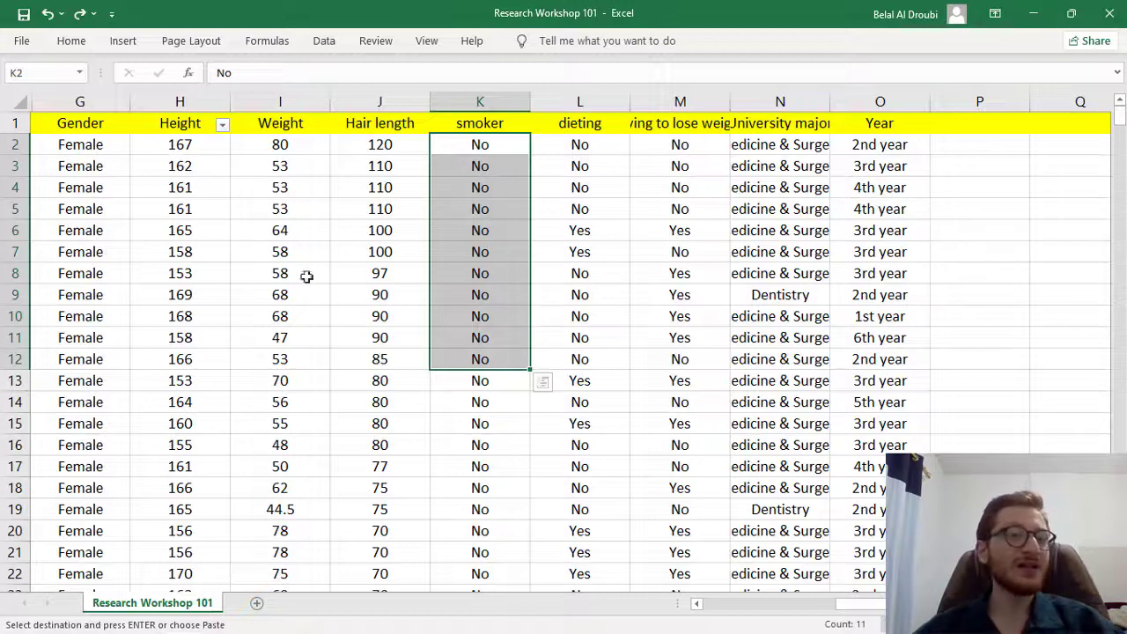
scroll(667, 251, down, 5)
scroll(693, 287, up, 5)
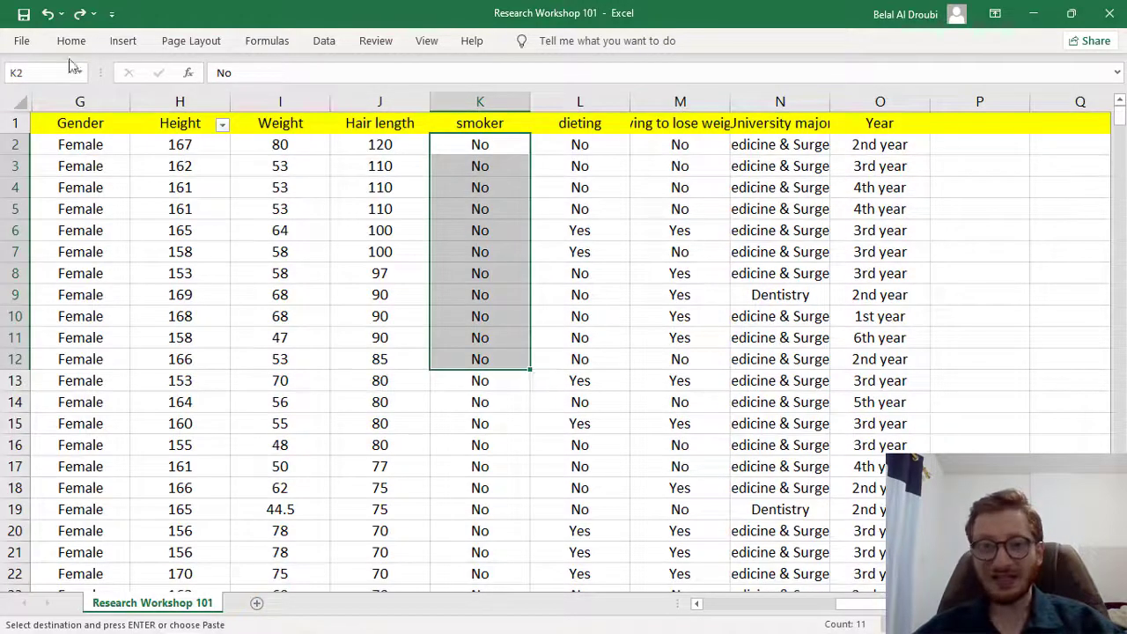